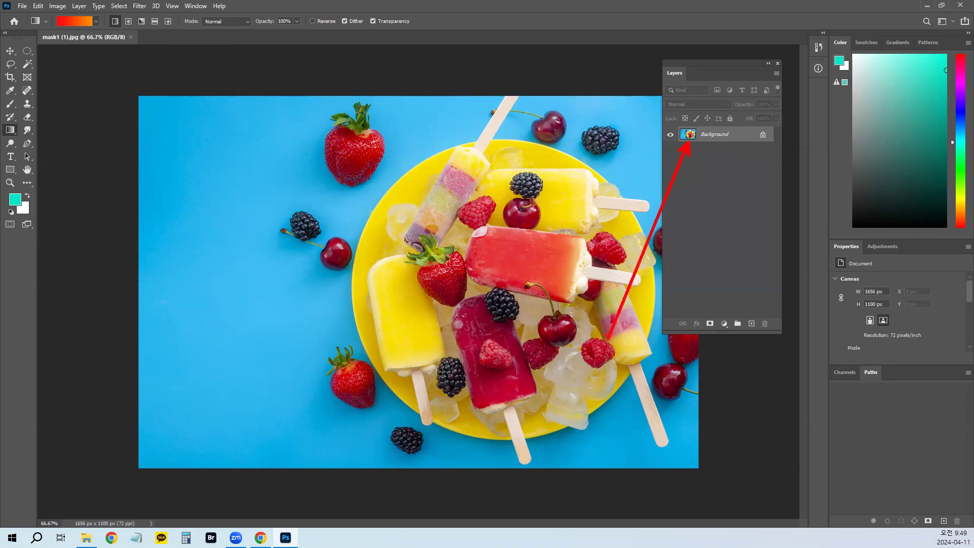
Step: Create a new 210 x 297 mm document at 300 pixels/inch in RGB with a white background
key(ctrl+n)
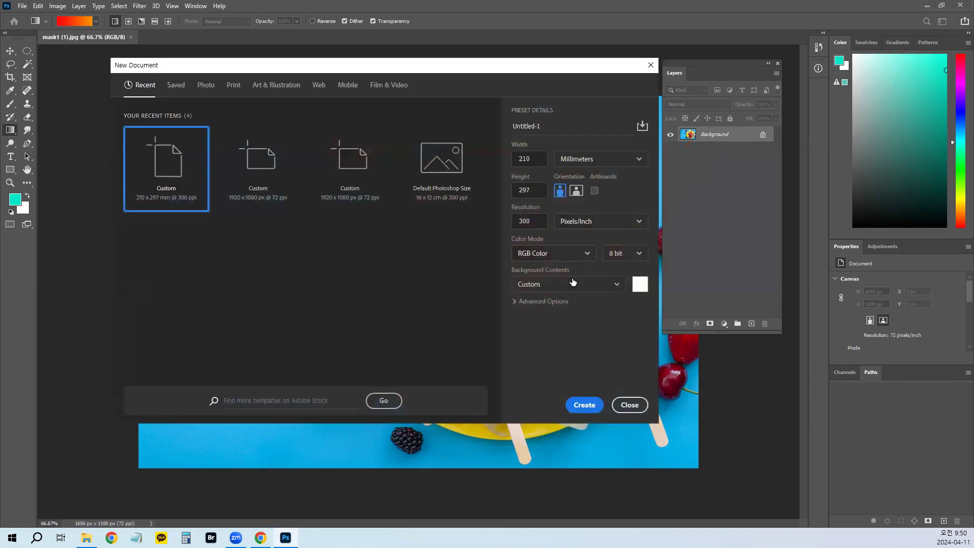
click(569, 283)
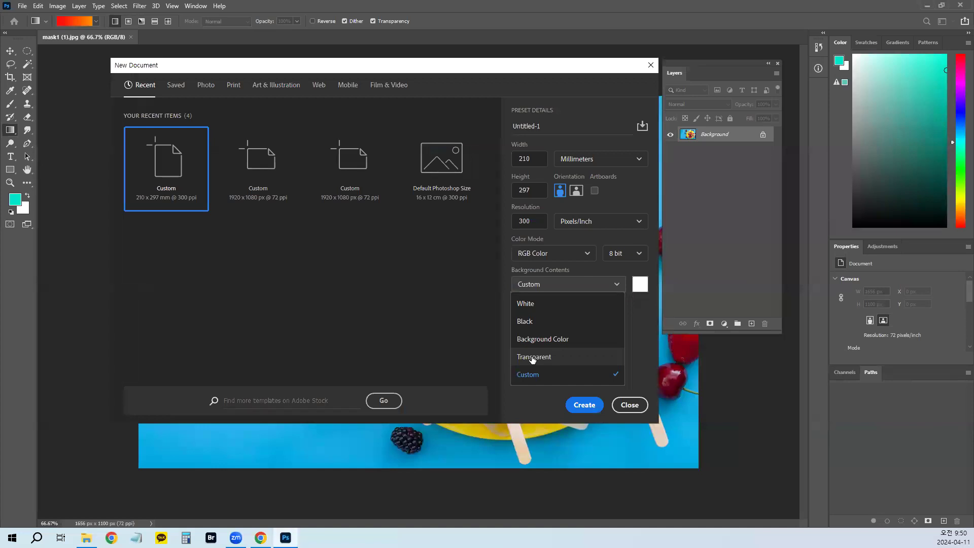
click(530, 305)
click(578, 404)
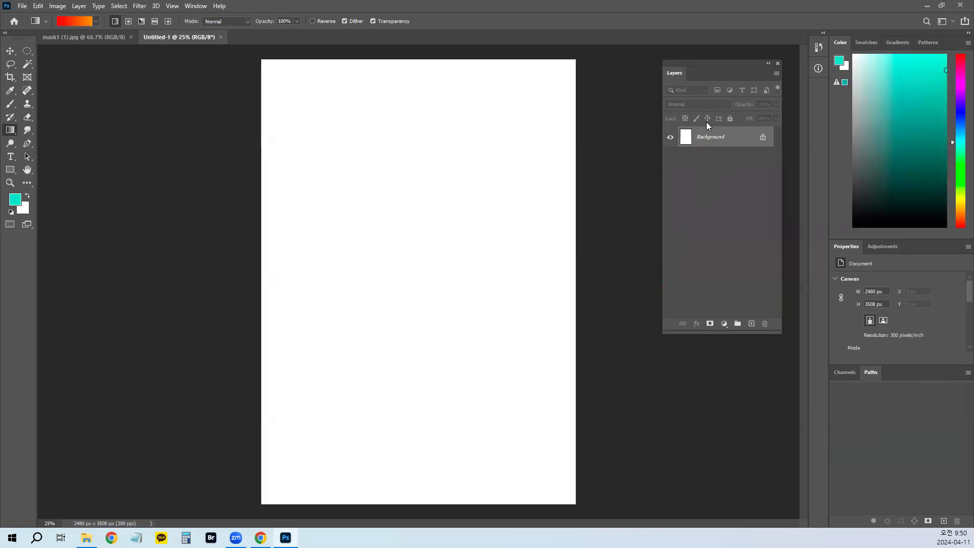
Step: Return to mask1 (1).jpg and review the commands available for its Background layer
click(81, 37)
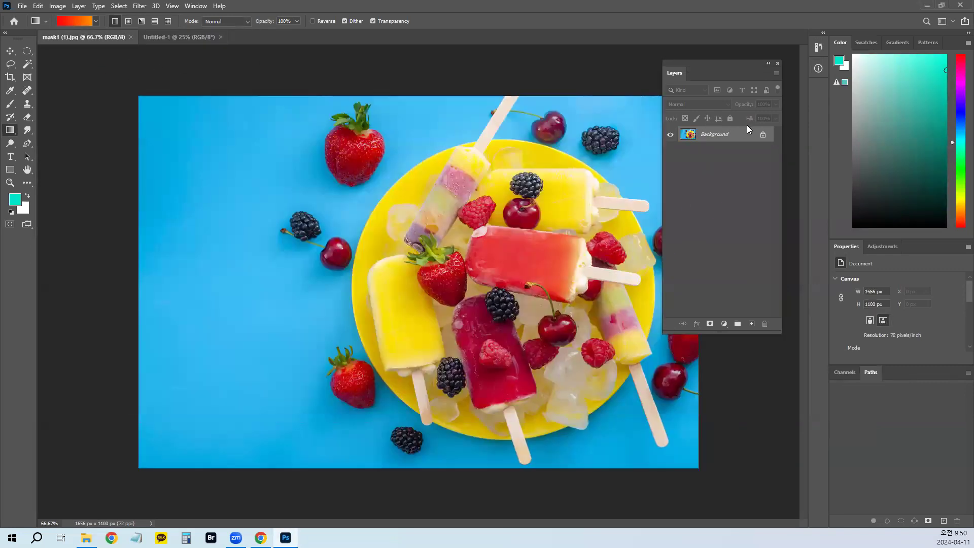
right_click(688, 136)
click(680, 147)
right_click(684, 137)
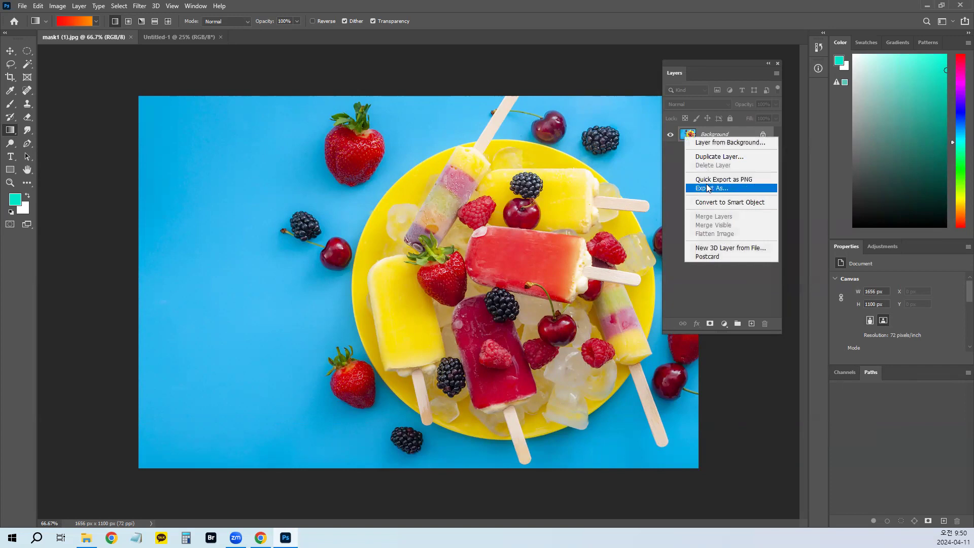
click(674, 192)
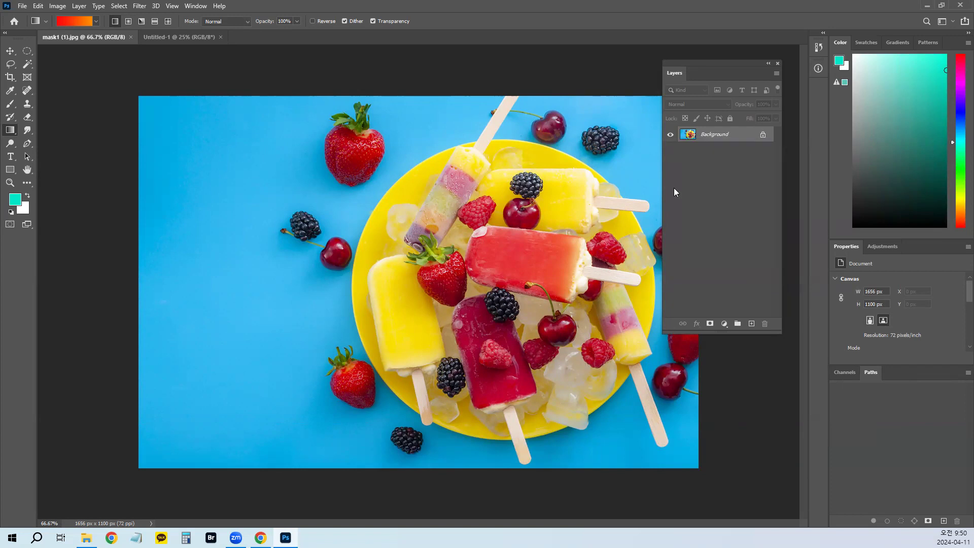
right_click(685, 136)
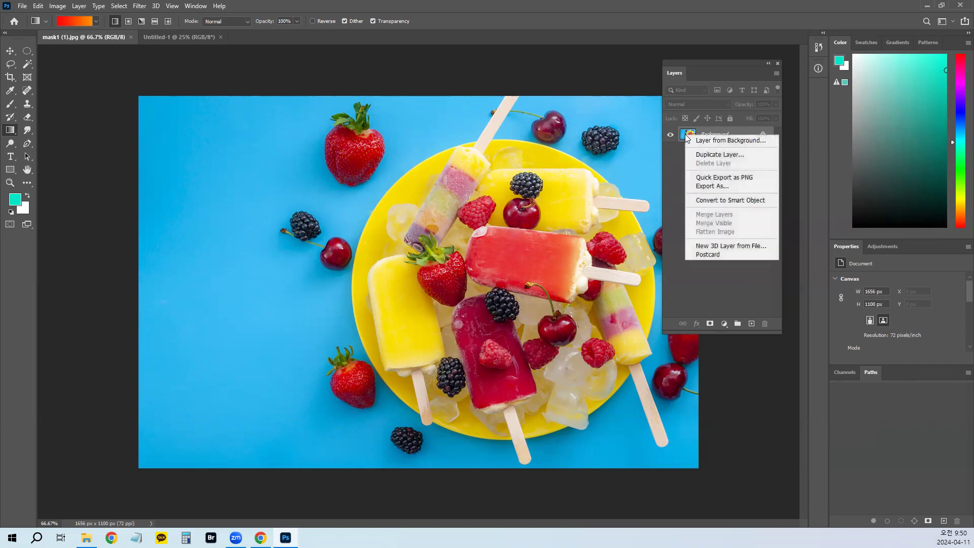
click(675, 161)
Step: Review the commands available for the Background layer in Untitled-1, and return to mask1 (1).jpg
click(206, 38)
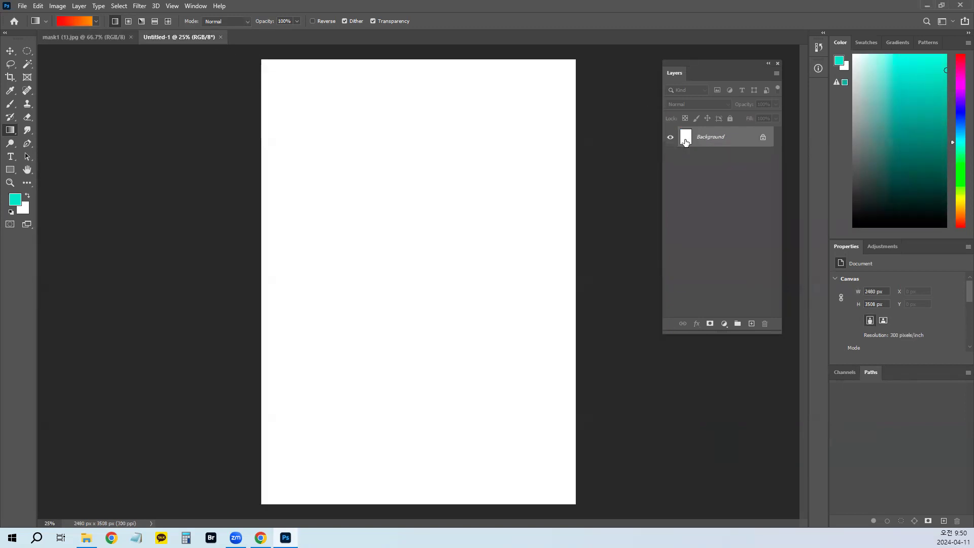
right_click(686, 141)
click(709, 136)
right_click(709, 135)
click(710, 136)
right_click(710, 136)
click(710, 136)
click(80, 39)
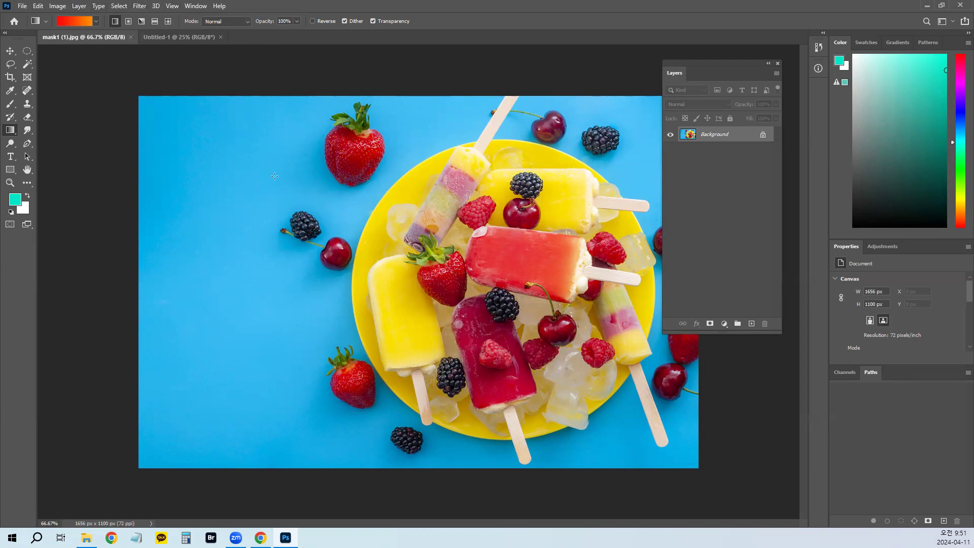
Step: Try a teal Brush stroke on the blue area beside the plate and undo it
key(b)
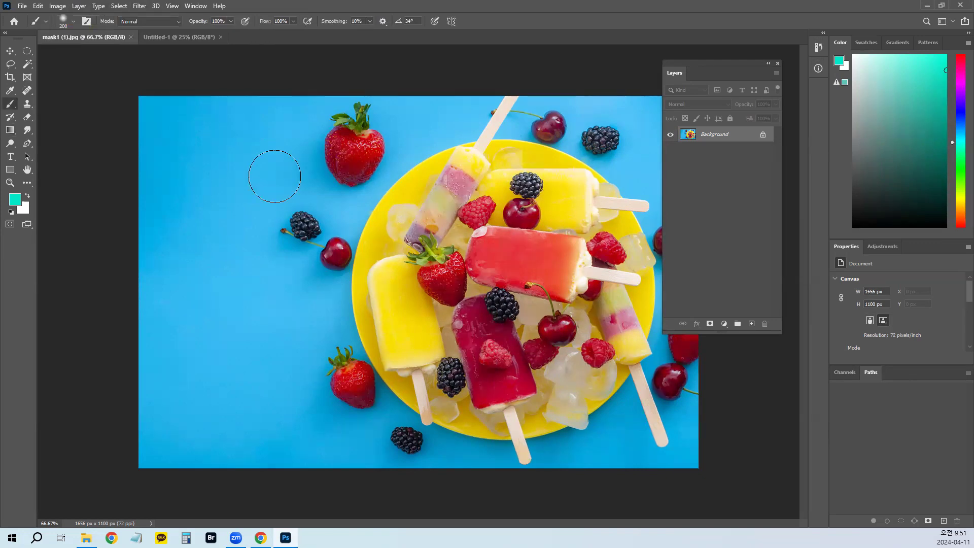
mouse_move(256, 265)
mouse_down()
mouse_move(236, 254)
mouse_move(245, 224)
mouse_up()
key(ctrl+z)
Step: Set the foreground color to pinkish red, try a few Brush dabs on the blue area, and undo them
click(960, 63)
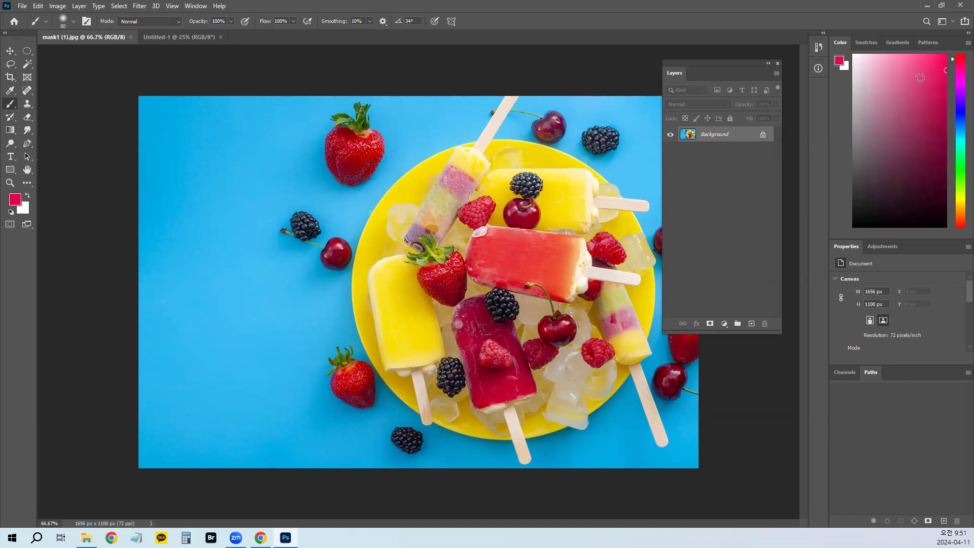
click(211, 215)
click(251, 175)
drag(259, 193, 264, 182)
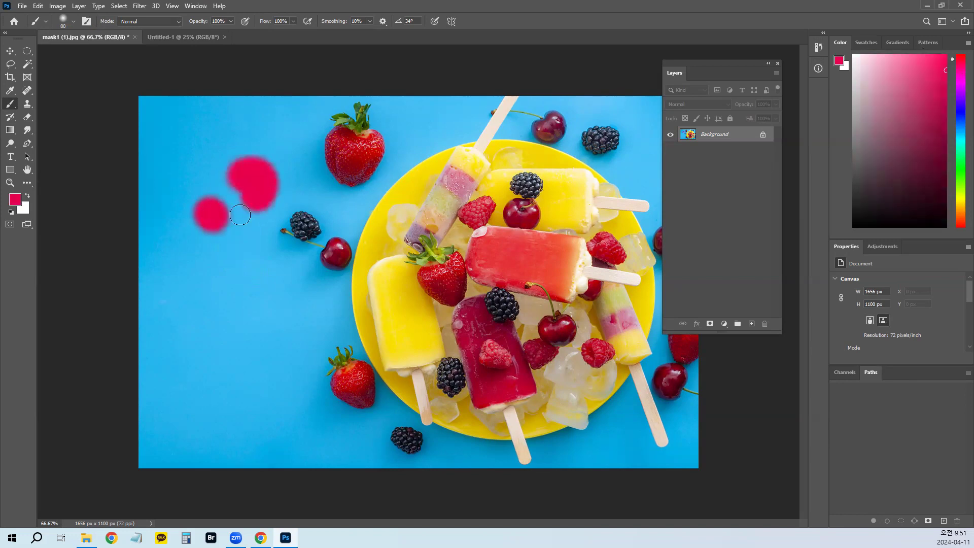
key(ctrl+z)
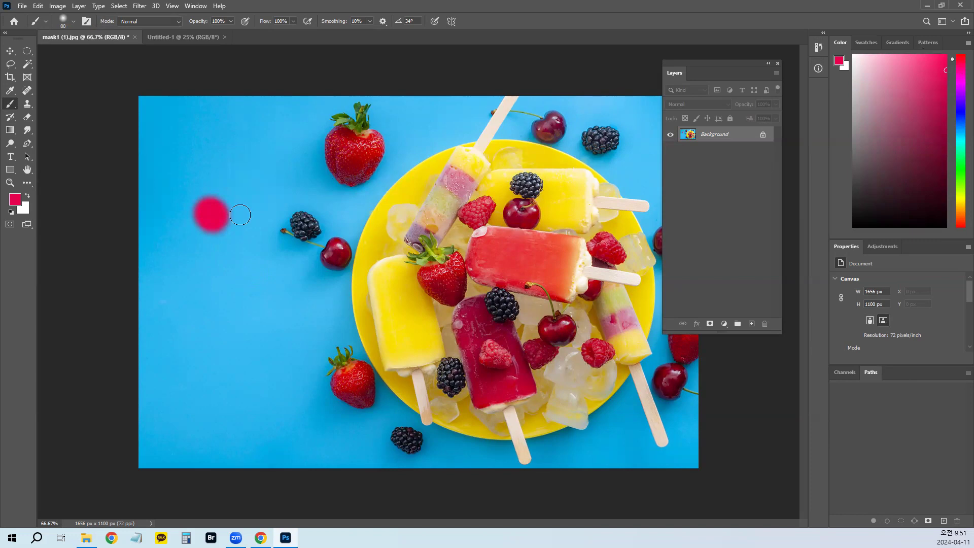
key(ctrl+z)
Step: Try a pinkish-red stroke overlapped by a bright green one on the blue area, and undo both
mouse_move(239, 215)
mouse_down()
mouse_move(251, 175)
mouse_move(296, 166)
mouse_move(303, 177)
mouse_up()
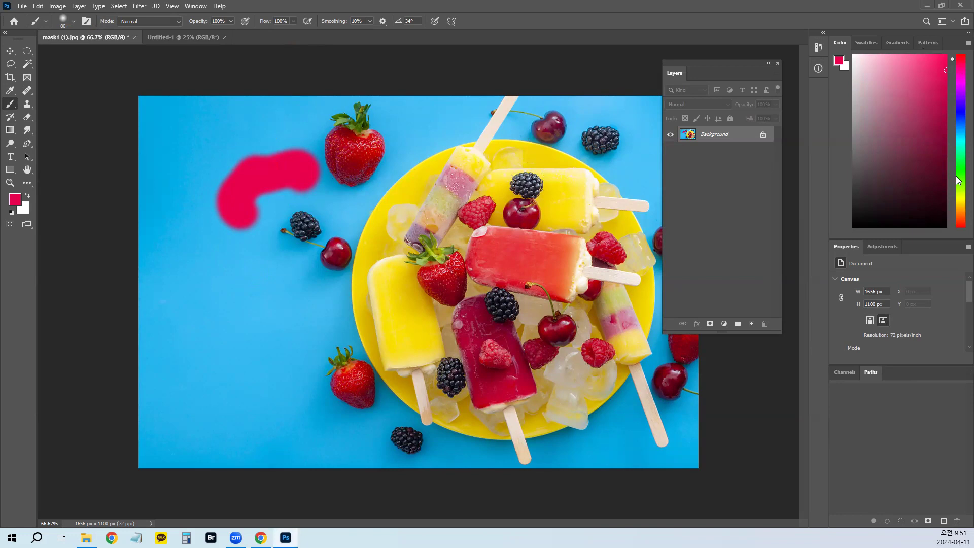
click(959, 171)
click(940, 57)
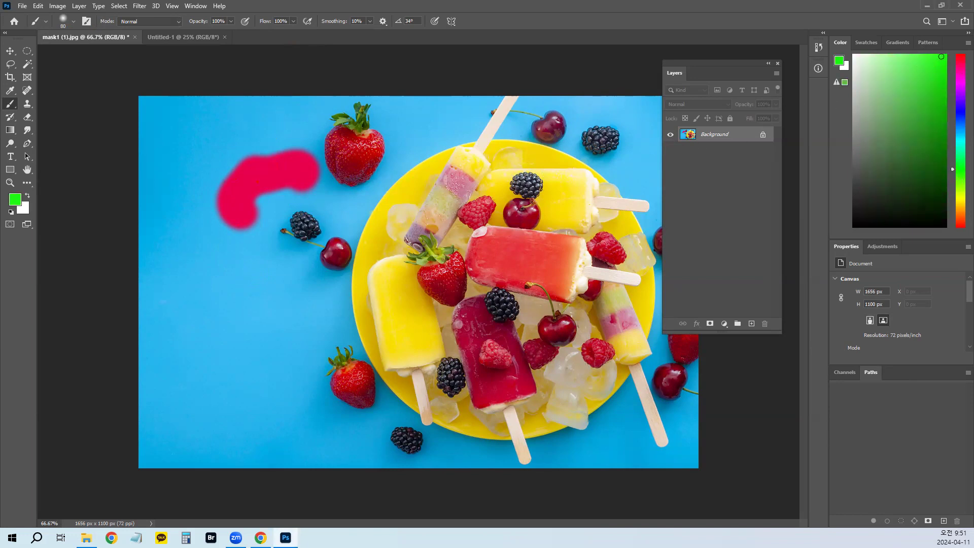
drag(242, 214, 221, 246)
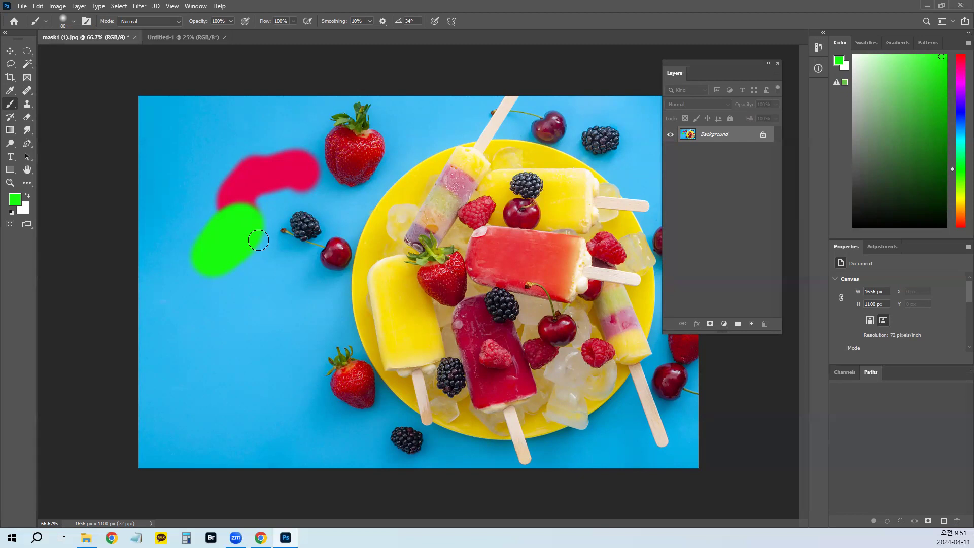
key(ctrl+z)
key(ctrl+z)
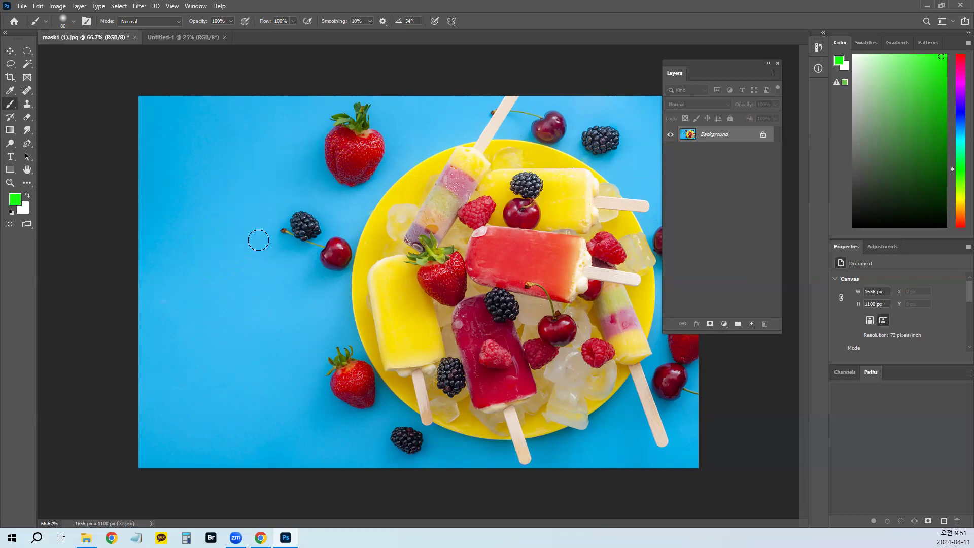
Step: Paint a bright green heart outline with the Brush on the blue area beside the plate
click(256, 310)
mouse_move(237, 311)
mouse_down()
mouse_move(203, 252)
mouse_move(231, 256)
mouse_move(234, 232)
mouse_move(252, 218)
mouse_move(283, 242)
mouse_move(285, 279)
mouse_move(261, 330)
mouse_up()
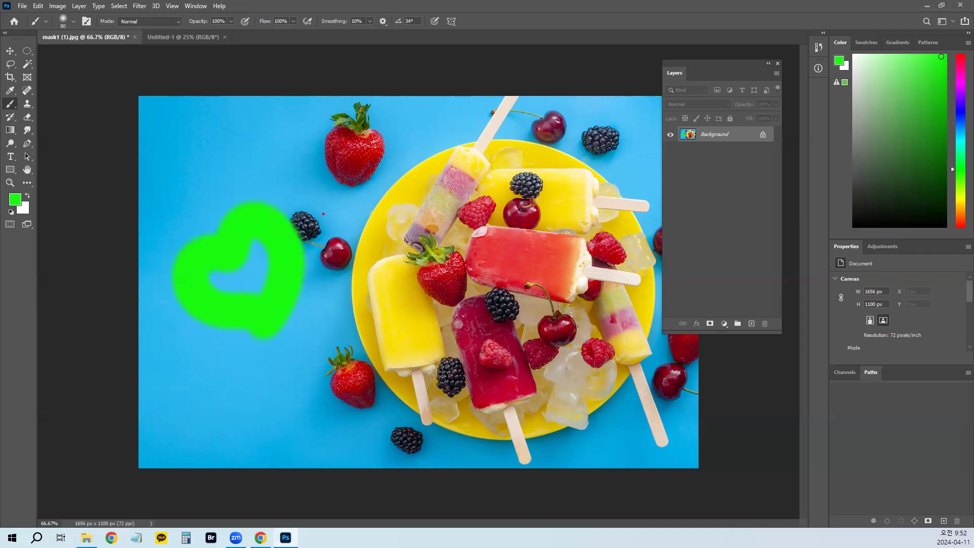
drag(332, 202, 242, 152)
Step: Shrink the color picker's height to give the document properties more room
drag(914, 239, 913, 168)
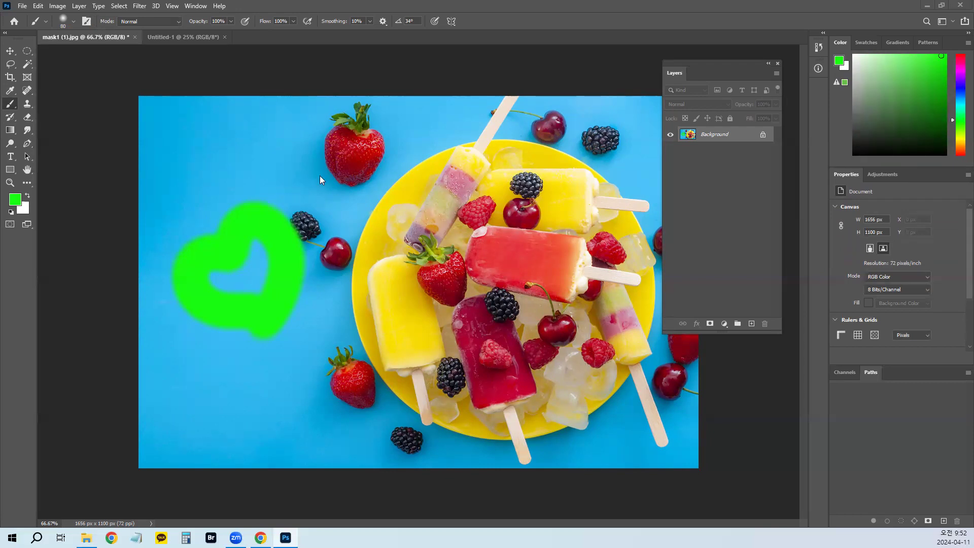
mouse_move(325, 141)
mouse_down()
mouse_move(262, 152)
mouse_move(321, 209)
mouse_move(341, 156)
mouse_move(293, 198)
mouse_up()
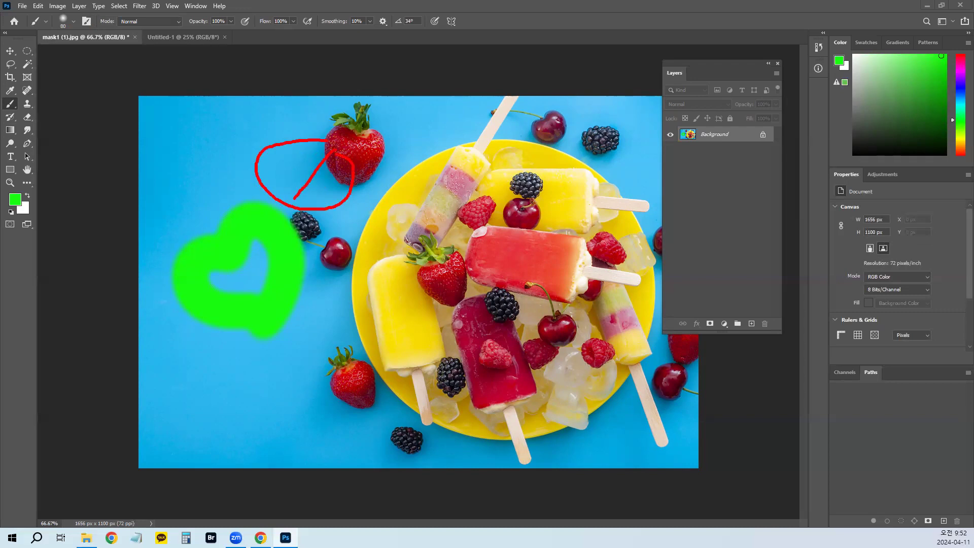
key(ctrl+z)
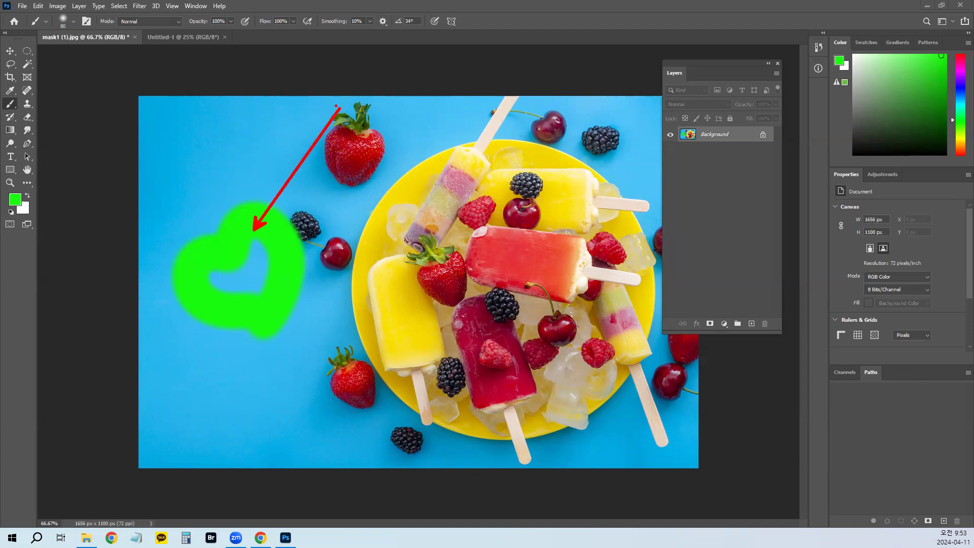
Step: Paint over the green heart with the History Brush to restore the original image, enlarging the brush to 175
click(12, 119)
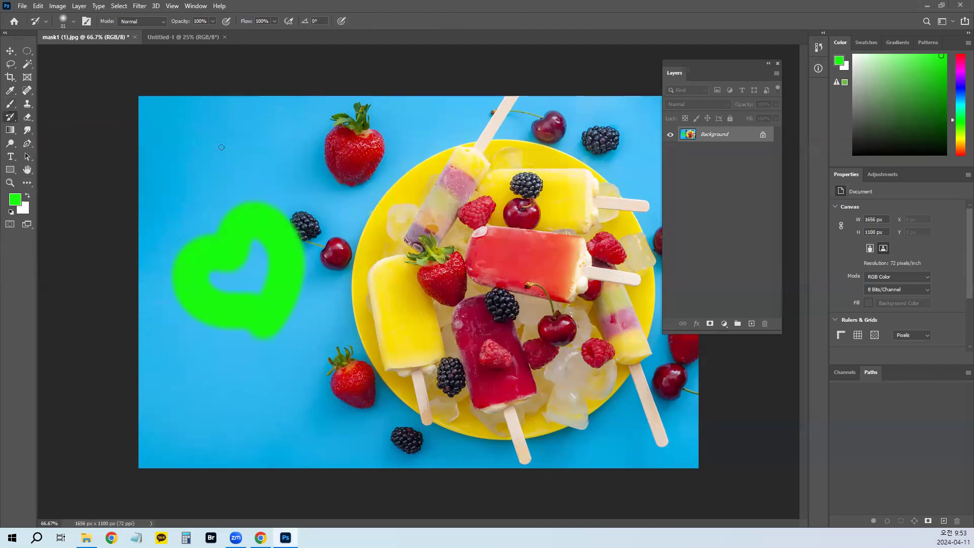
key(bracketright)
key(bracketright)
key(bracketright)
key(bracketright)
key(bracketright)
key(bracketright)
key(bracketright)
mouse_move(288, 205)
mouse_down()
mouse_move(294, 231)
mouse_move(282, 232)
mouse_move(303, 220)
mouse_move(287, 241)
mouse_move(292, 209)
mouse_move(257, 243)
mouse_move(263, 201)
mouse_move(243, 238)
mouse_move(241, 219)
mouse_move(178, 252)
mouse_move(172, 302)
mouse_move(267, 243)
mouse_move(191, 290)
mouse_move(175, 276)
mouse_move(248, 311)
mouse_move(310, 279)
mouse_move(244, 349)
mouse_move(277, 303)
mouse_move(222, 277)
mouse_up()
key(bracketright)
key(bracketright)
key(bracketright)
key(bracketright)
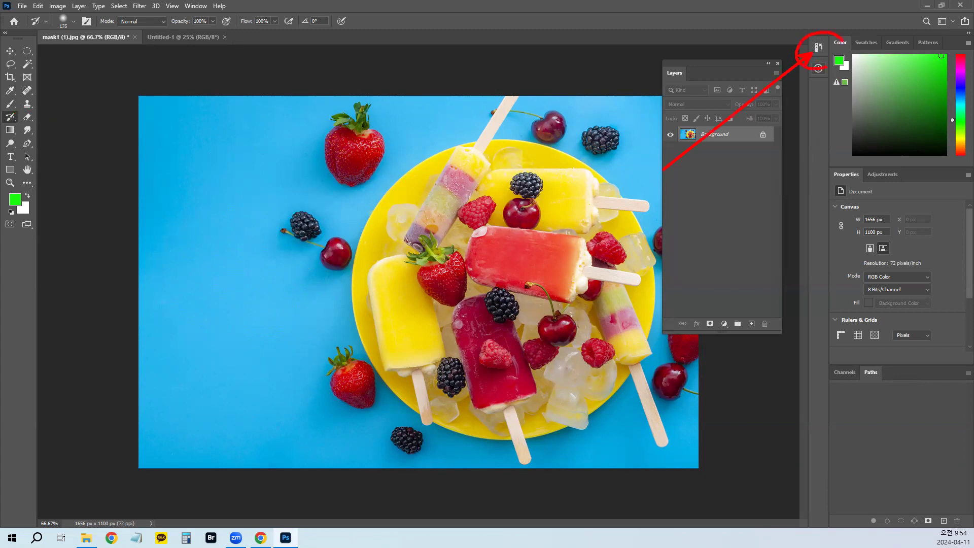
Step: Step through the Open, Brush Tool and History Brush states in the history, and revert to the original mask1 (1).jpg snapshot
click(818, 47)
drag(751, 108, 724, 281)
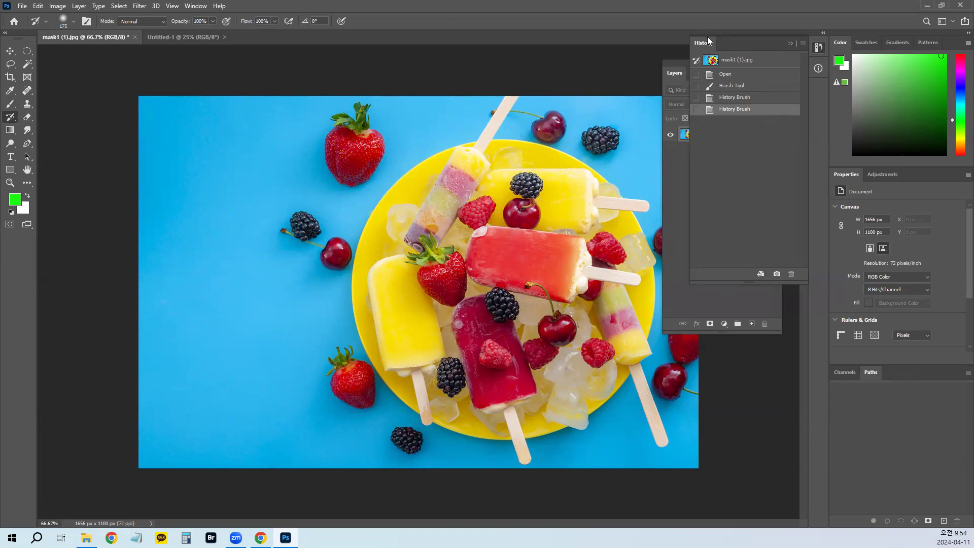
click(730, 77)
click(737, 89)
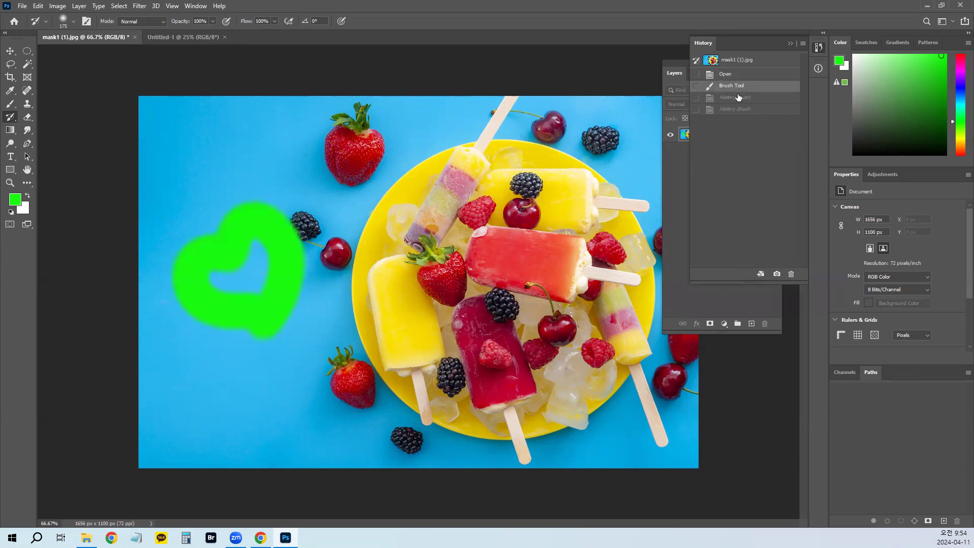
click(737, 98)
click(736, 110)
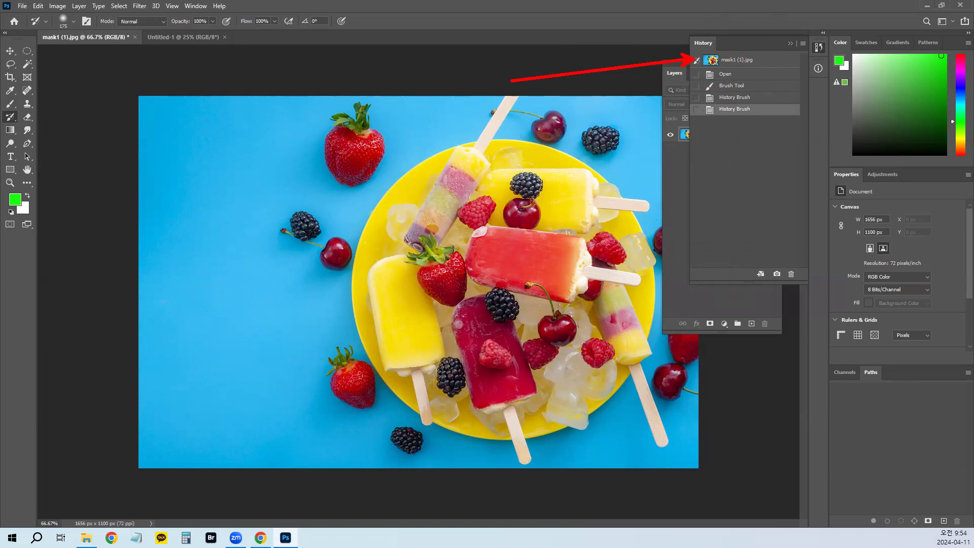
click(752, 61)
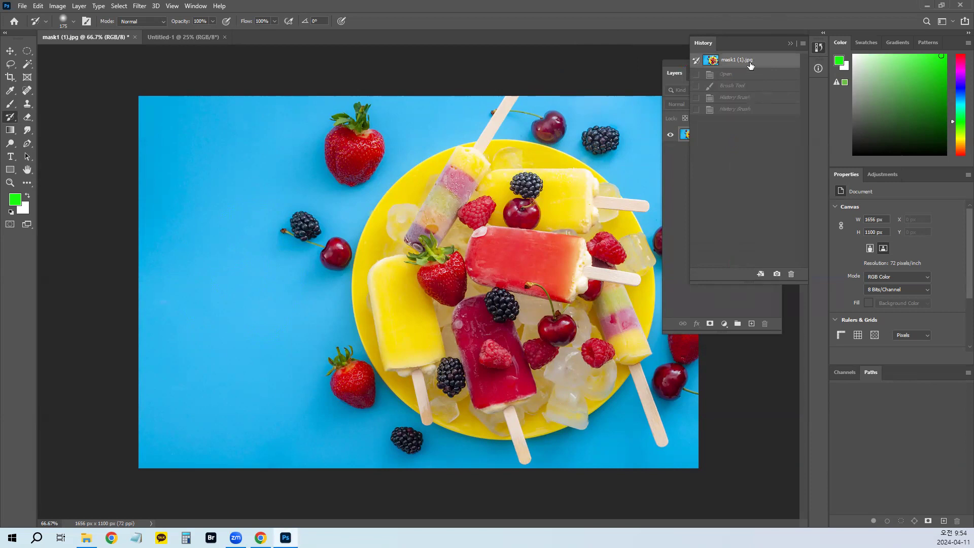
click(788, 42)
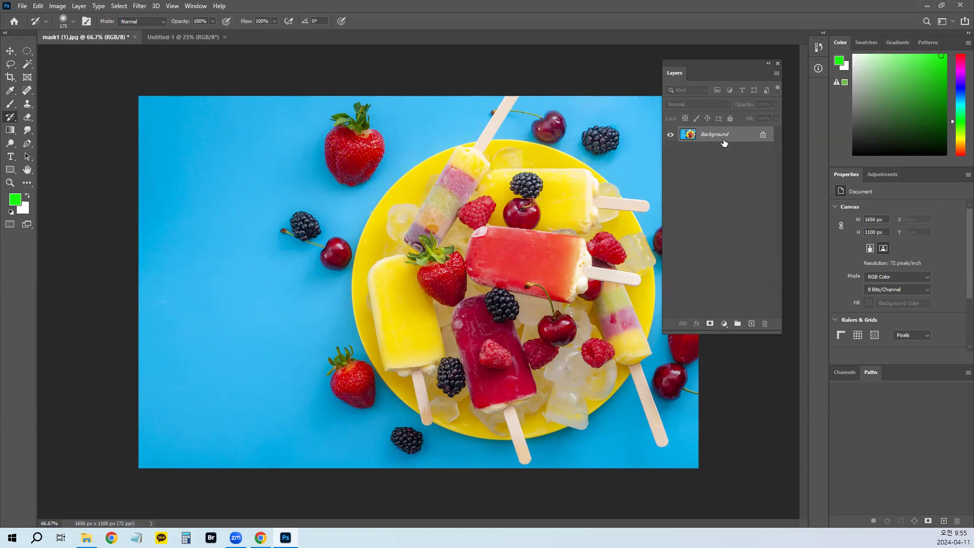
Step: Move the floating layers list slightly farther away from the plate
drag(747, 65, 766, 69)
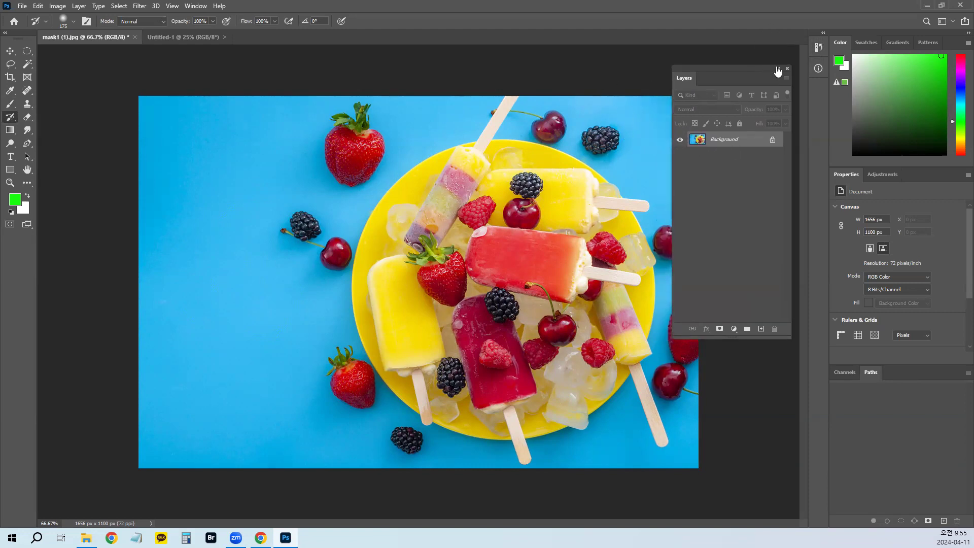
click(777, 69)
click(700, 70)
Step: Reduce the History Brush size to 90 and set the foreground color to bright red
key(bracketleft)
key(bracketleft)
key(bracketleft)
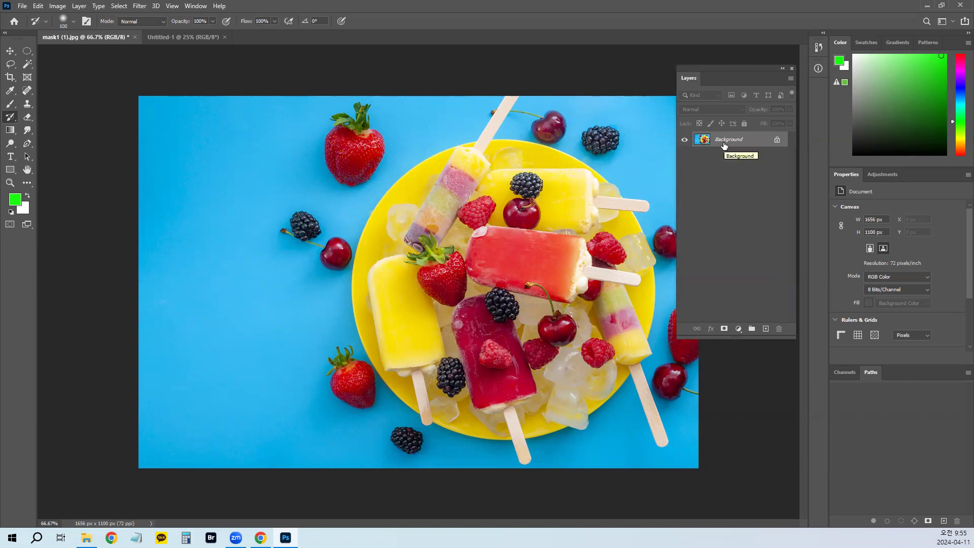
key(bracketleft)
drag(957, 71, 959, 58)
click(945, 54)
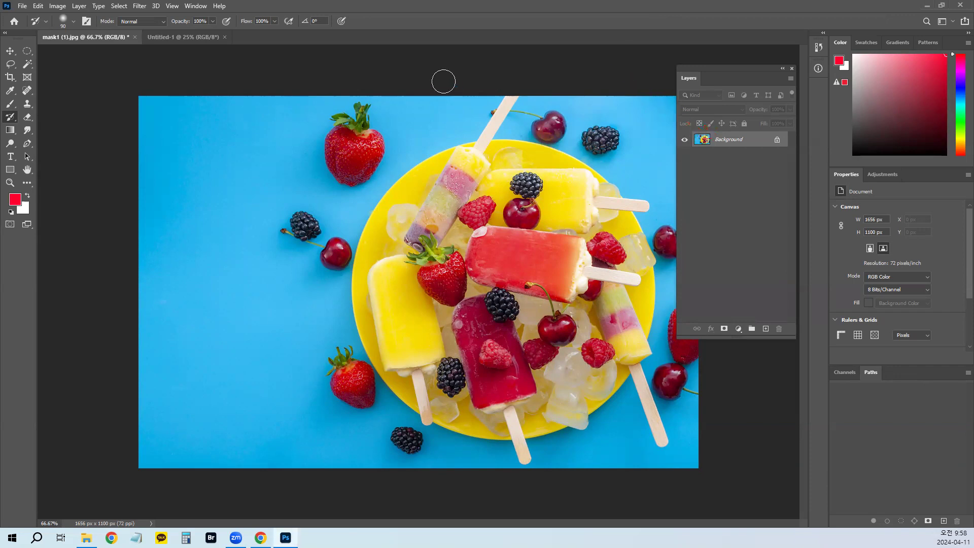
Step: Begin adding a new layer and choose Yellow as its color label, trying Red first
click(79, 6)
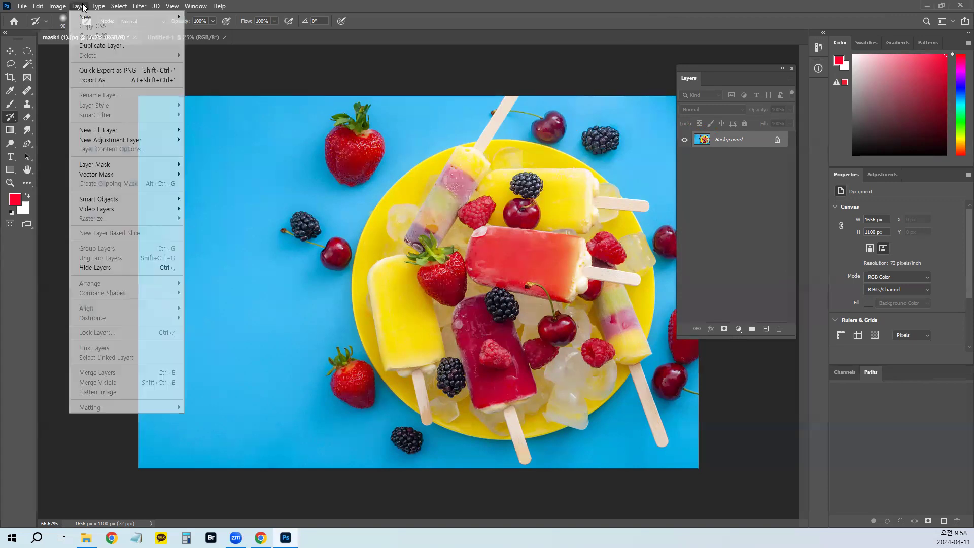
mouse_move(87, 17)
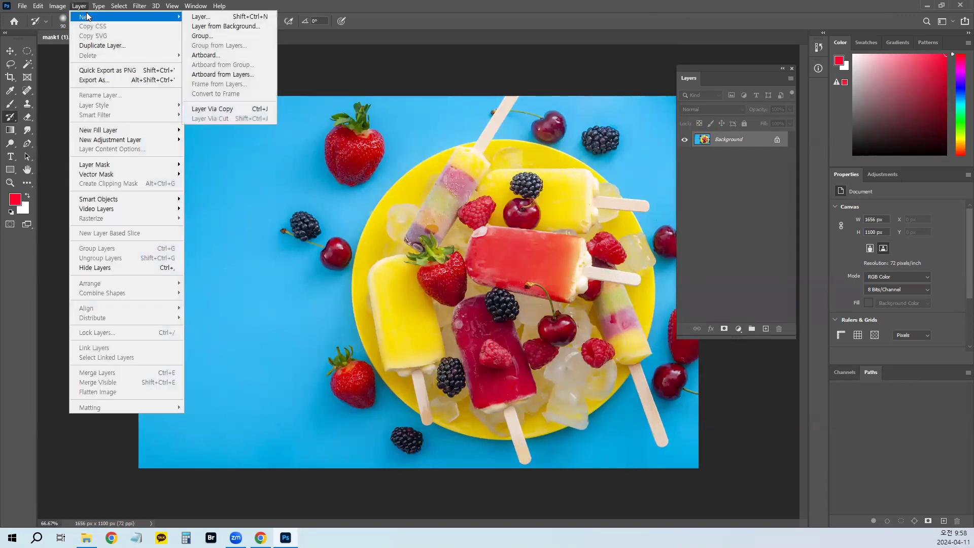
click(230, 19)
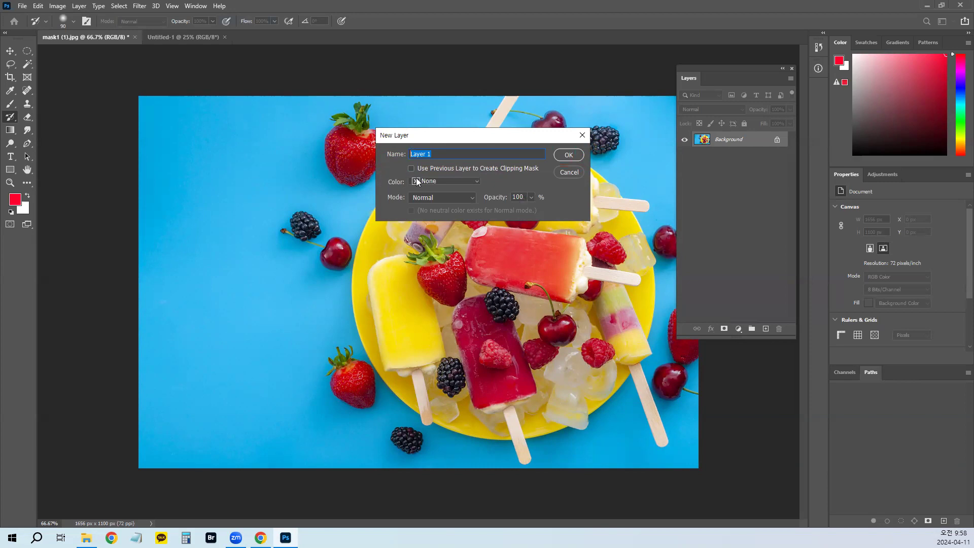
click(456, 179)
click(447, 191)
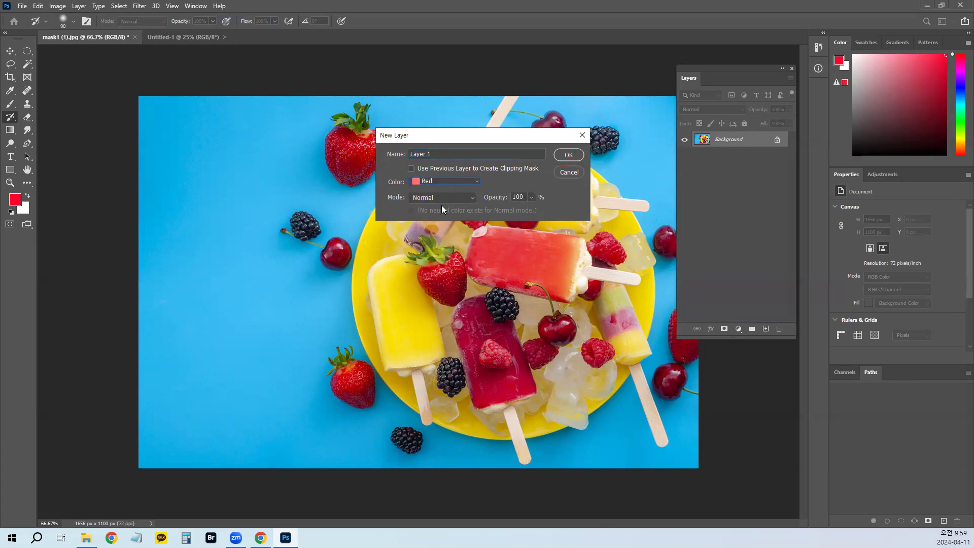
click(450, 182)
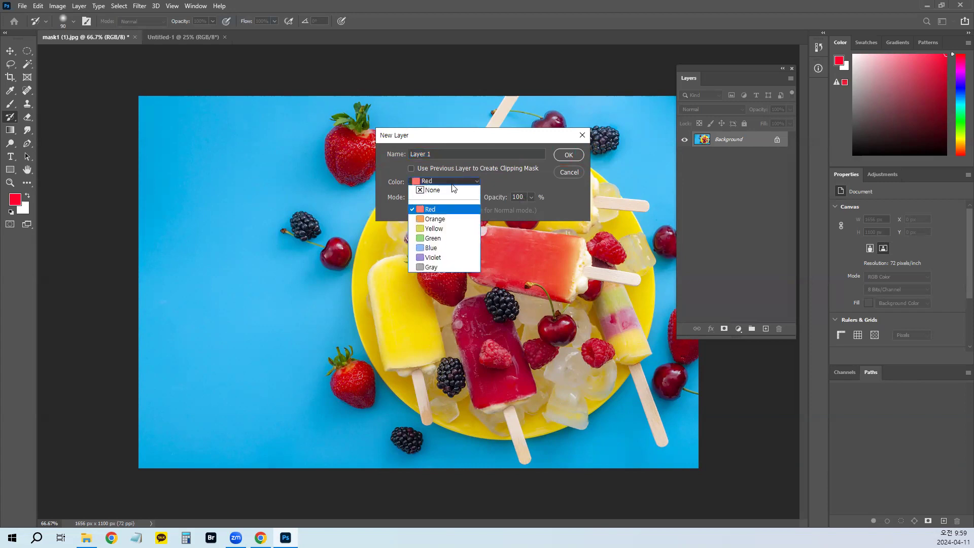
click(439, 228)
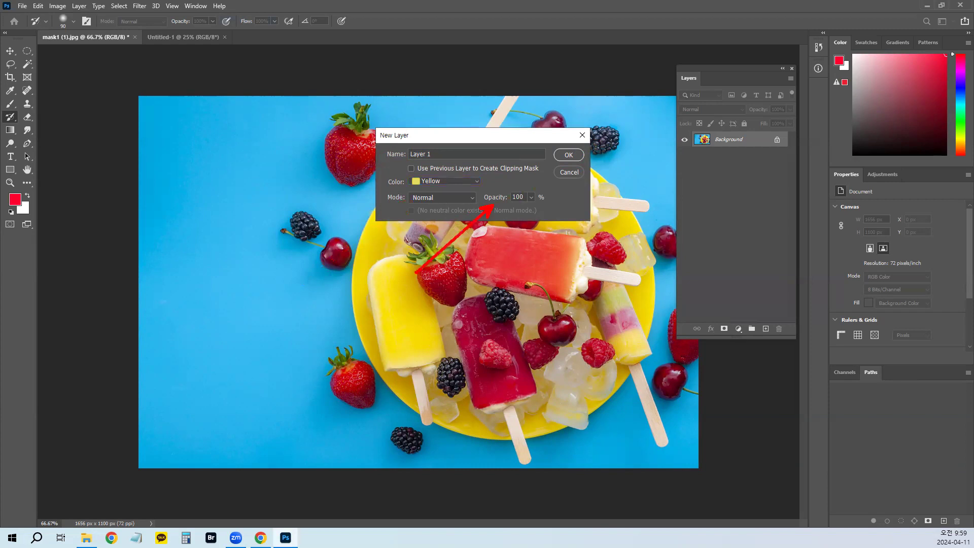
mouse_move(274, 270)
mouse_down()
mouse_move(259, 311)
mouse_move(290, 278)
mouse_move(286, 291)
mouse_up()
drag(237, 330, 303, 318)
drag(295, 323, 314, 337)
mouse_move(323, 294)
mouse_down()
mouse_move(337, 289)
mouse_move(332, 310)
mouse_up()
mouse_move(326, 306)
mouse_down()
mouse_move(339, 301)
mouse_move(332, 322)
mouse_up()
drag(332, 324, 339, 333)
drag(358, 295, 356, 311)
mouse_move(364, 302)
mouse_down()
mouse_move(389, 298)
mouse_move(378, 331)
mouse_up()
drag(423, 293, 412, 318)
key(Escape)
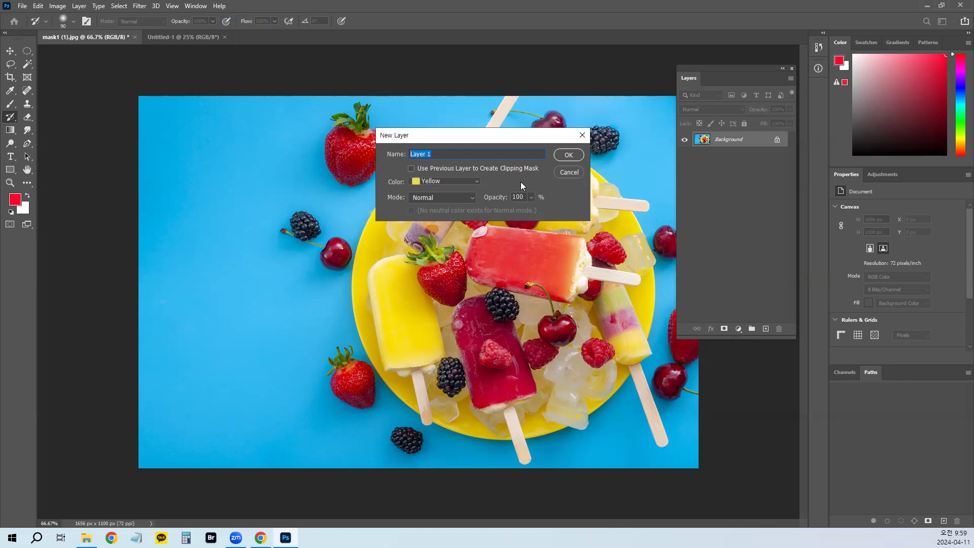
Step: Confirm the new layer and switch the layer list to large thumbnails, with the Background layer selected
click(574, 159)
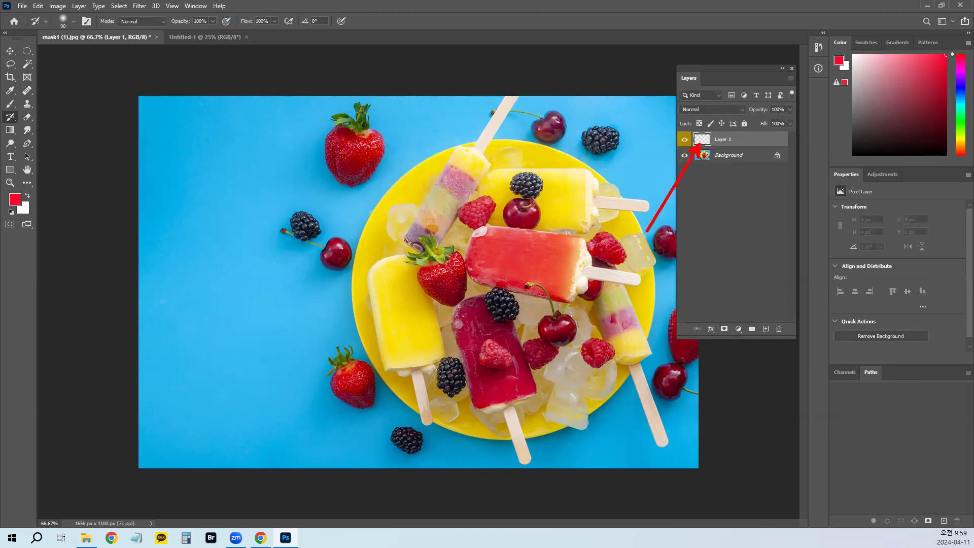
right_click(704, 141)
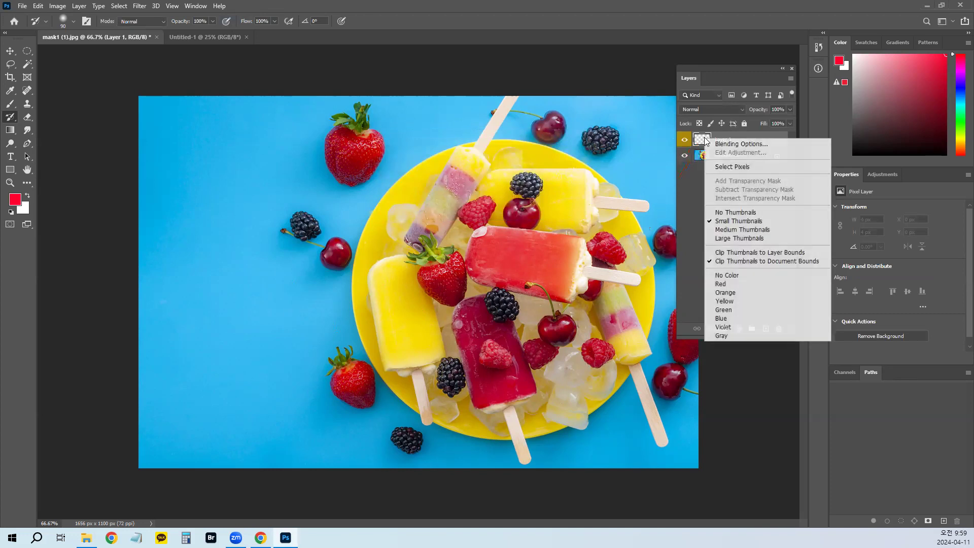
click(725, 239)
click(731, 182)
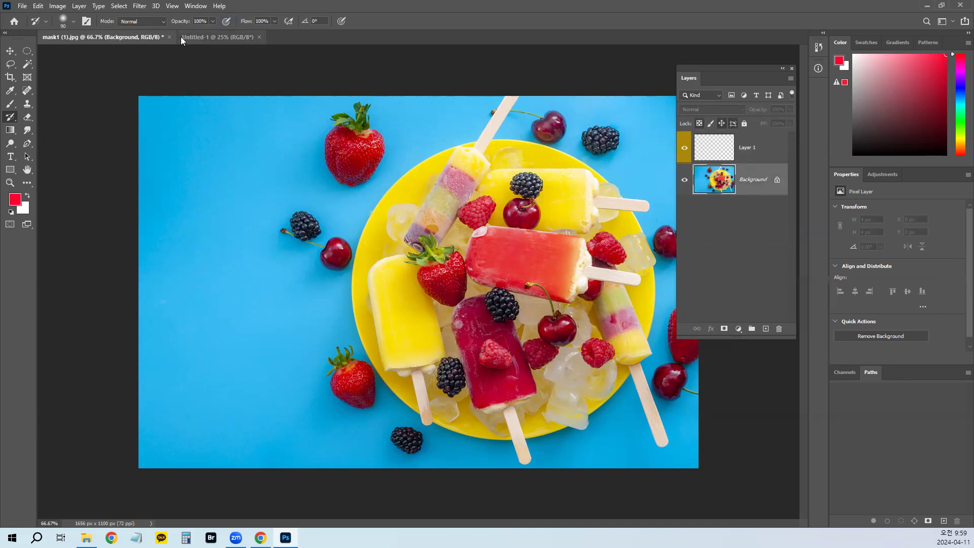
click(77, 11)
mouse_move(78, 18)
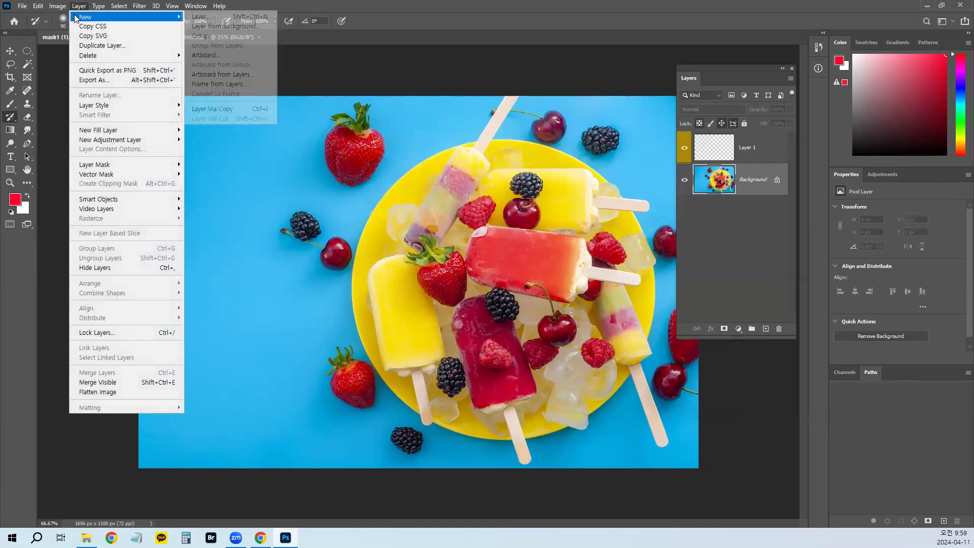
click(214, 17)
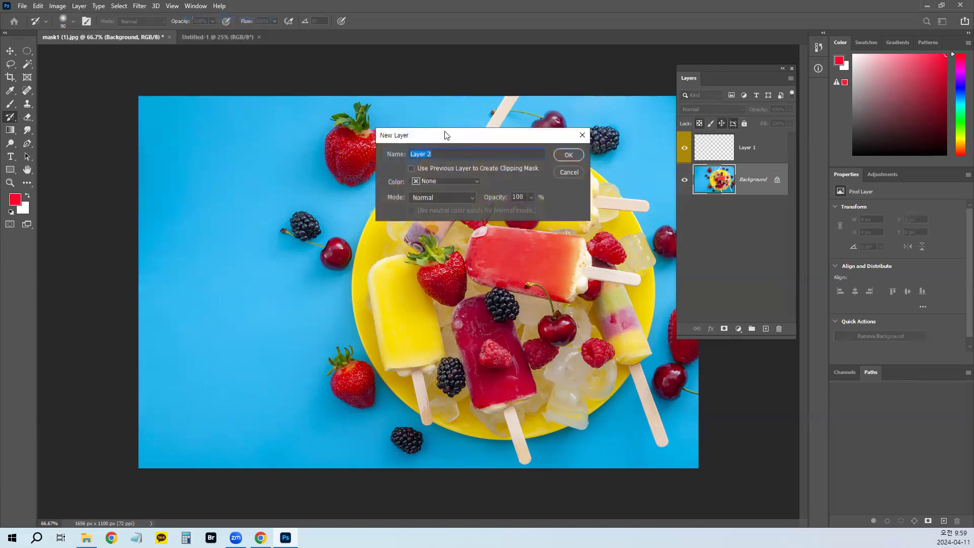
click(568, 173)
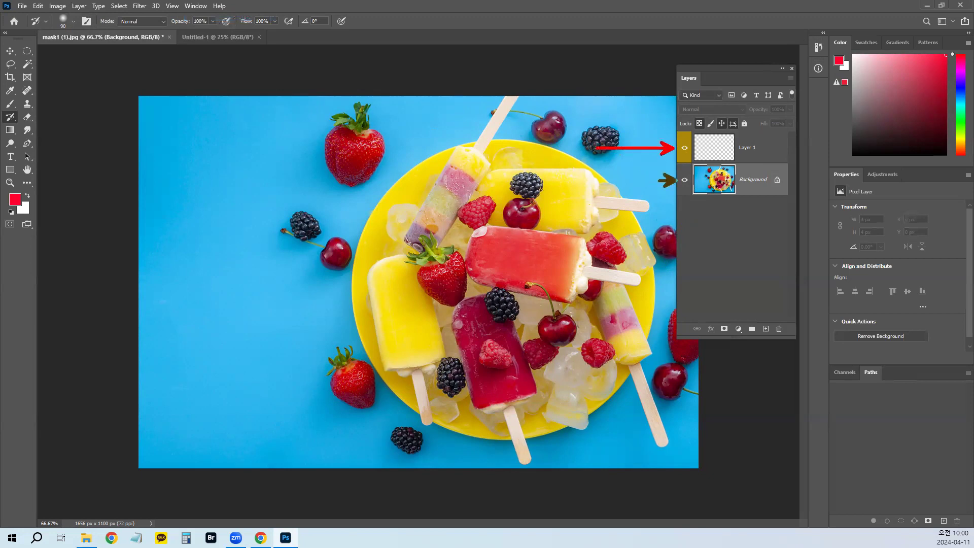
Step: Toggle the visibility of the Background layer and Layer 1 to compare what each contributes to the image
click(684, 181)
click(685, 181)
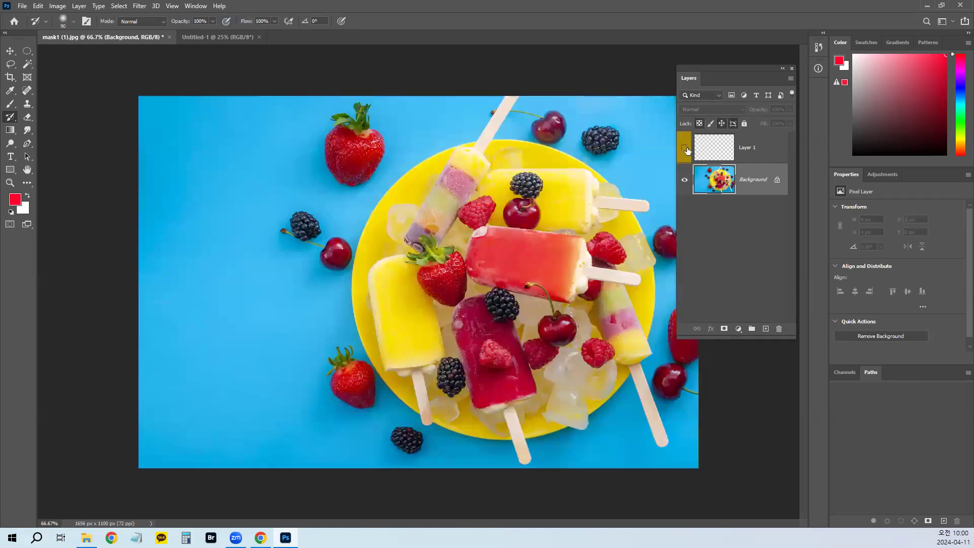
click(684, 181)
click(684, 180)
click(684, 182)
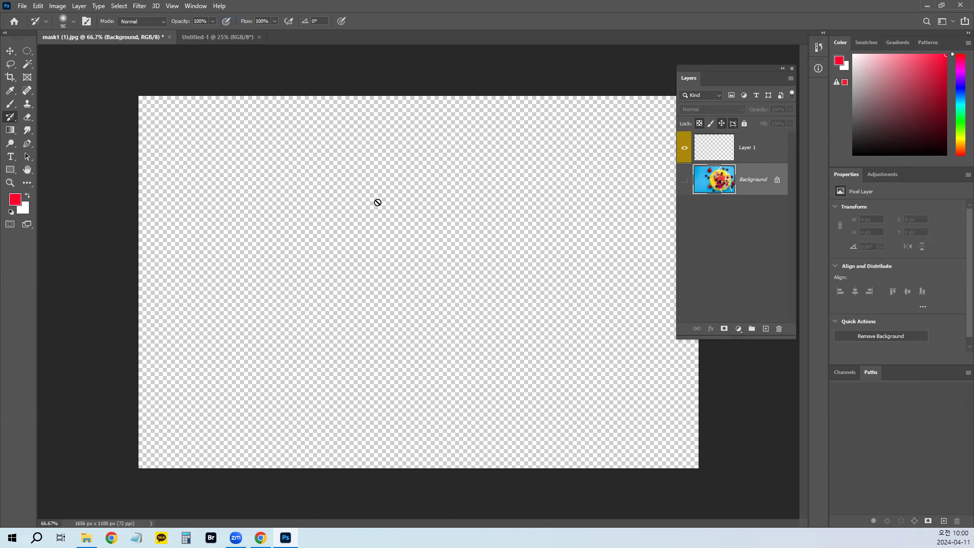
click(684, 180)
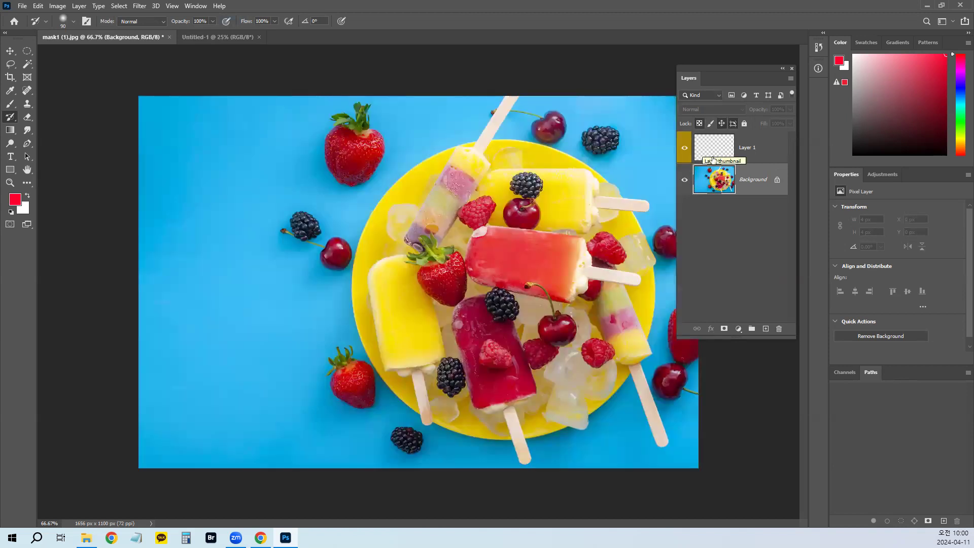
Step: Select Layer 1, hide the Background layer to examine the empty layer, and show the Background again
click(713, 158)
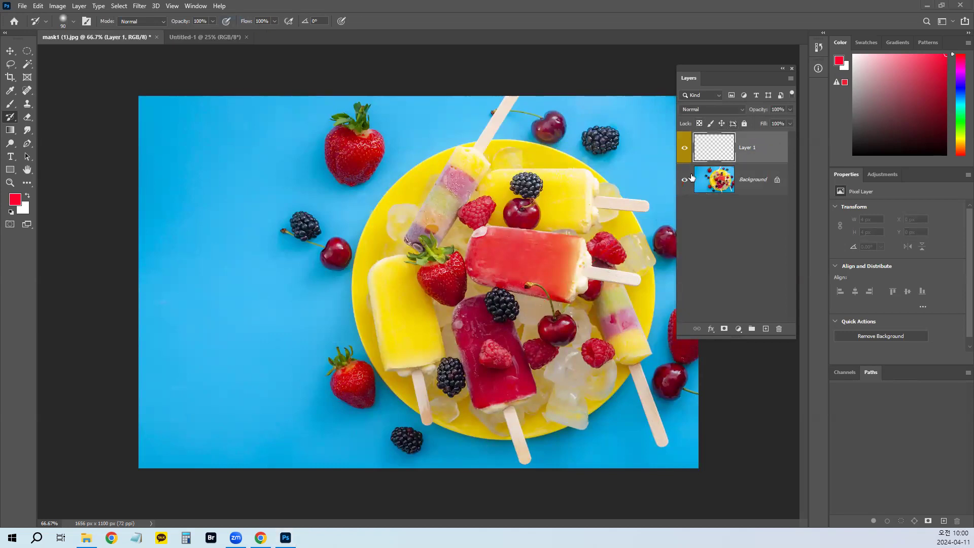
click(685, 180)
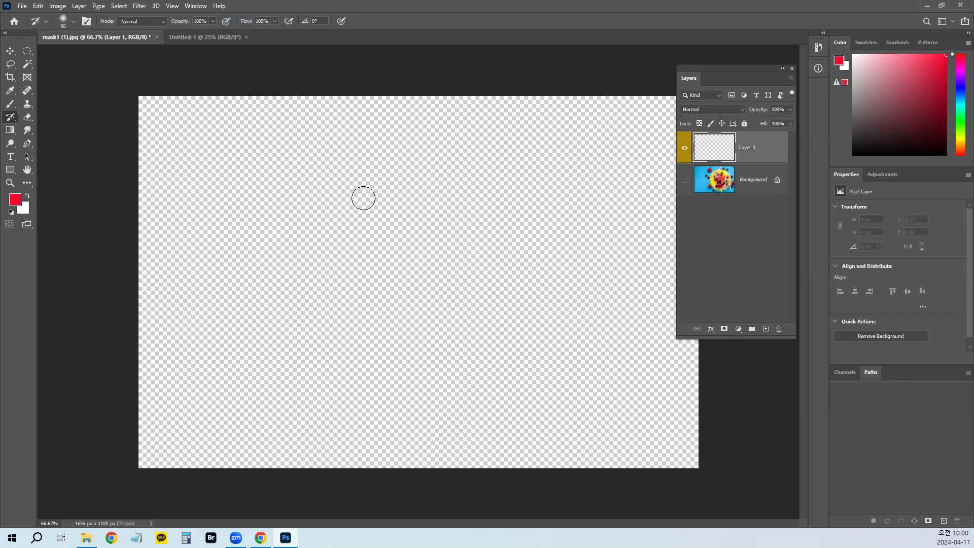
key(ctrl+2)
drag(354, 227, 380, 103)
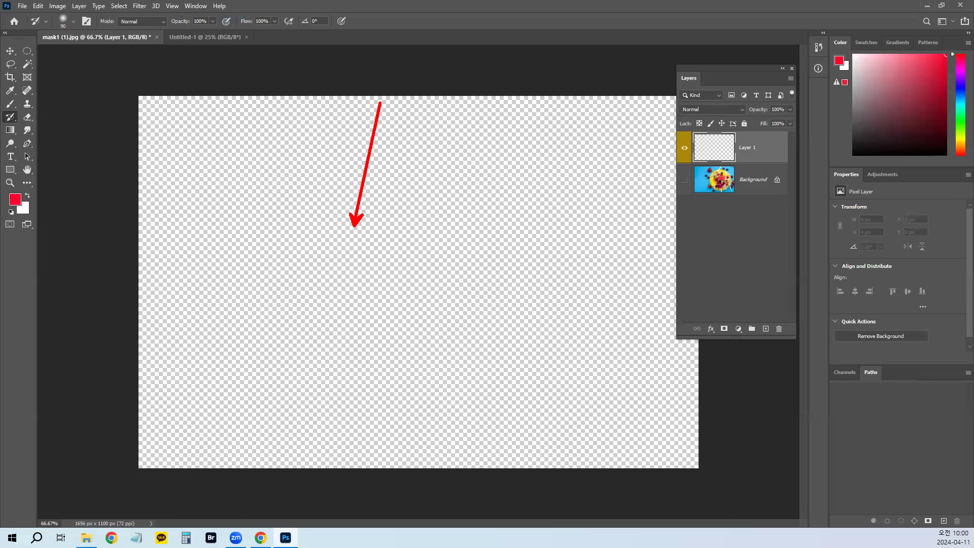
key(ctrl+z)
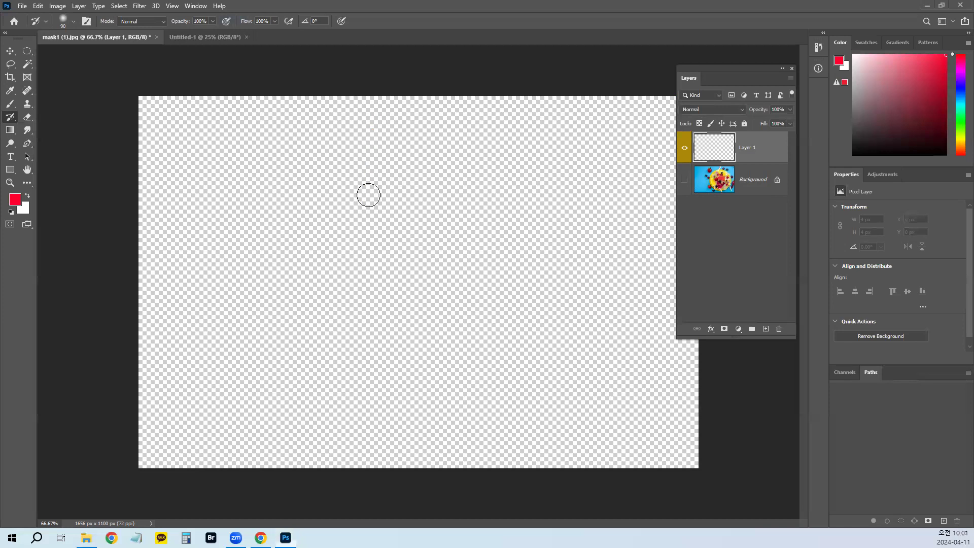
click(684, 182)
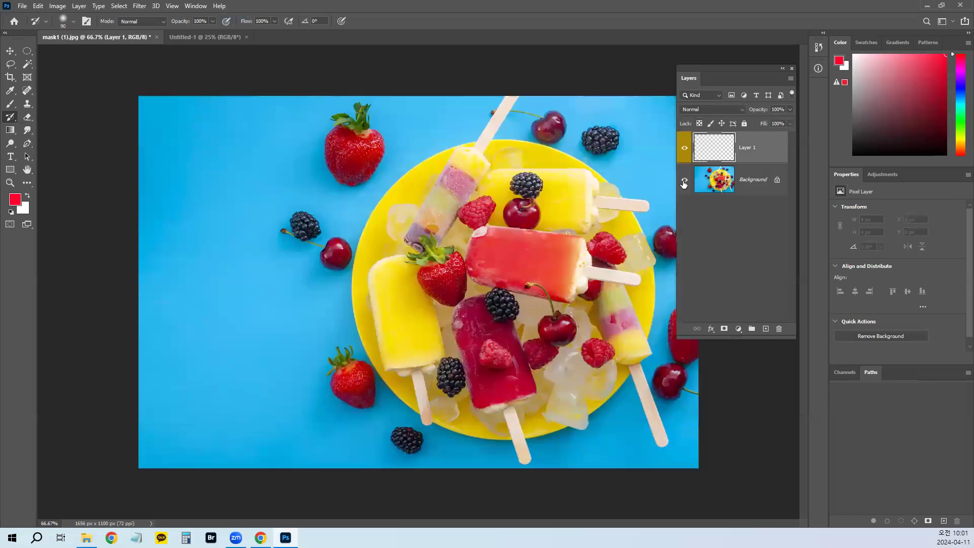
drag(698, 151, 458, 259)
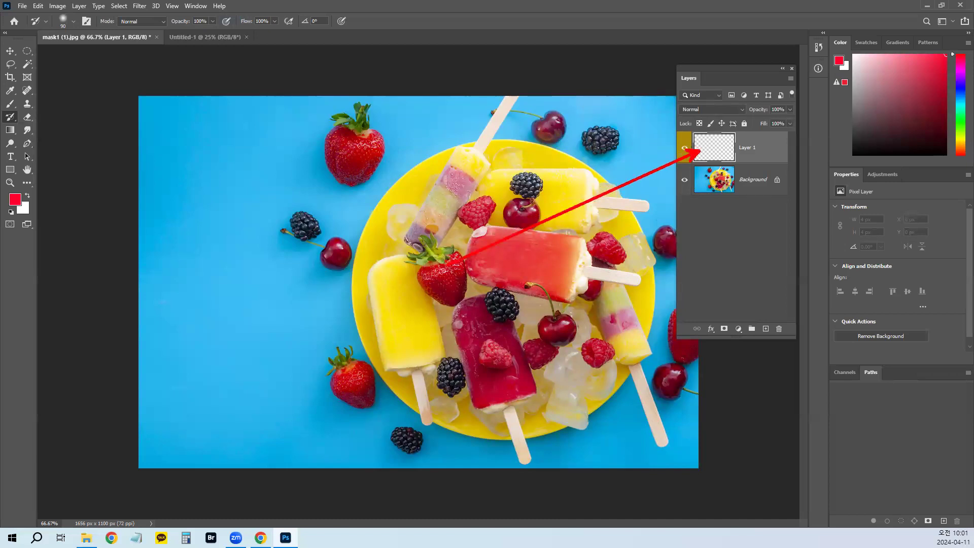
key(Escape)
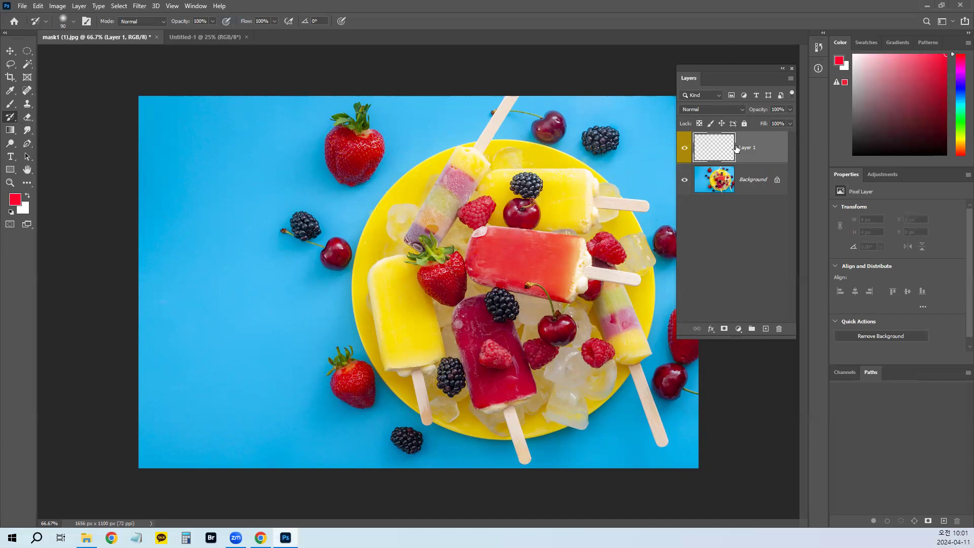
key(ctrl+2)
mouse_move(720, 145)
mouse_down()
mouse_move(481, 162)
mouse_move(460, 146)
mouse_up()
key(Escape)
Step: Paint a large red heart outline on Layer 1 with the Brush tool and move it toward the blue area
click(10, 103)
mouse_move(391, 323)
mouse_down()
mouse_move(345, 313)
mouse_move(290, 267)
mouse_move(301, 205)
mouse_move(382, 214)
mouse_move(399, 172)
mouse_move(451, 158)
mouse_move(476, 211)
mouse_move(439, 282)
mouse_move(358, 356)
mouse_up()
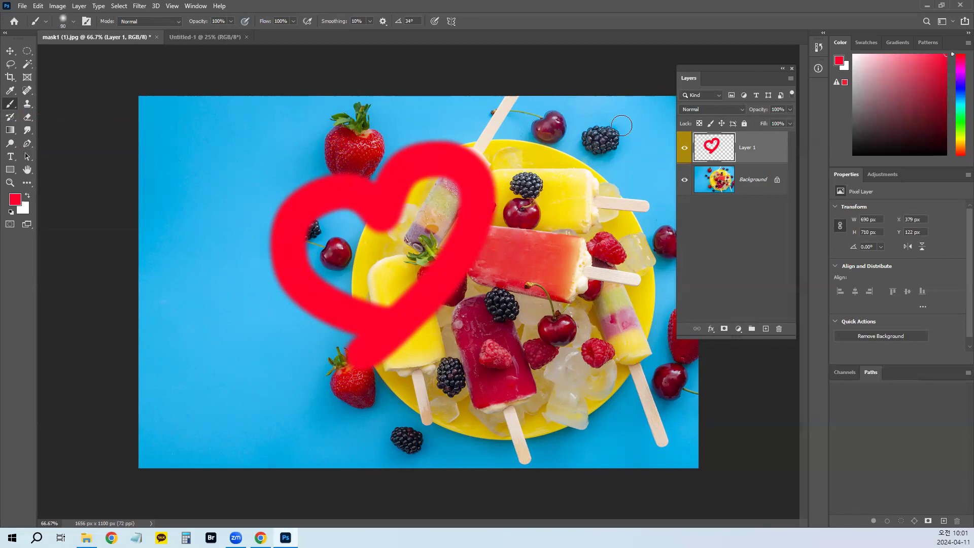
key(v)
mouse_move(479, 211)
mouse_down()
mouse_move(408, 229)
mouse_move(644, 218)
mouse_move(469, 223)
mouse_move(583, 223)
mouse_move(274, 253)
mouse_move(333, 255)
mouse_up()
Step: Scale the red heart down to about half size with Free Transform, enlarge it slightly, and apply the transformation
key(ctrl+t)
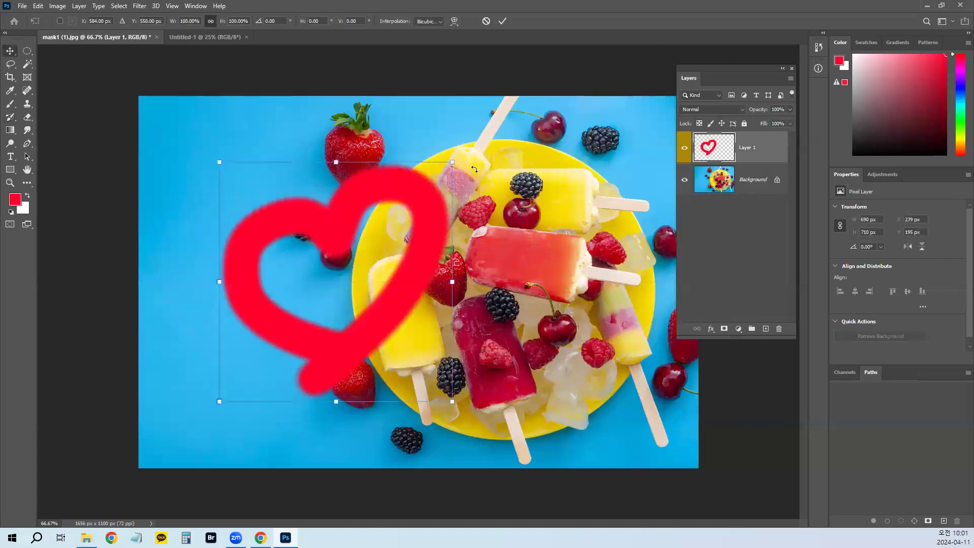
drag(452, 160, 327, 269)
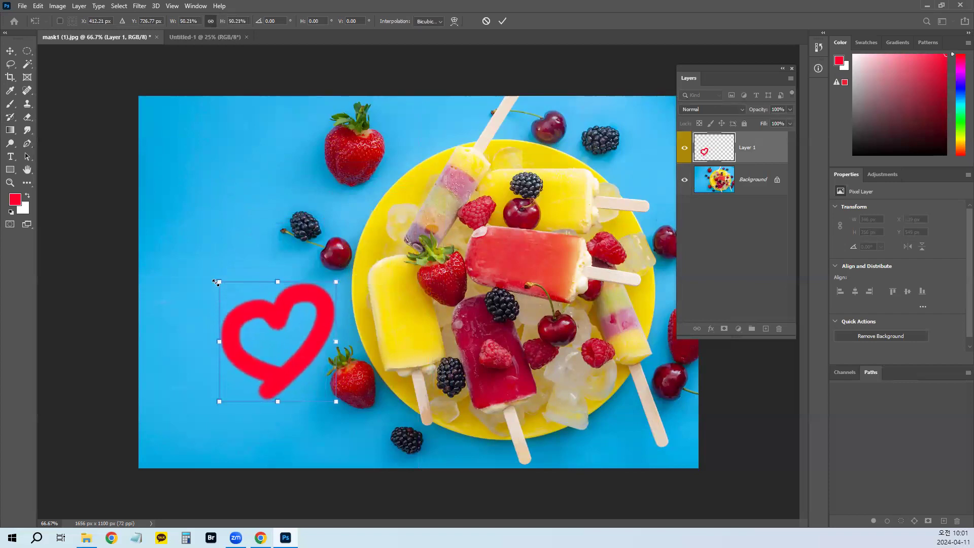
drag(218, 281, 198, 259)
key(Return)
Step: Rotate the red heart slightly clockwise with Free Transform and reposition it on the blue area beside the plate
drag(309, 307, 463, 193)
key(ctrl+t)
key(Return)
drag(424, 222, 318, 334)
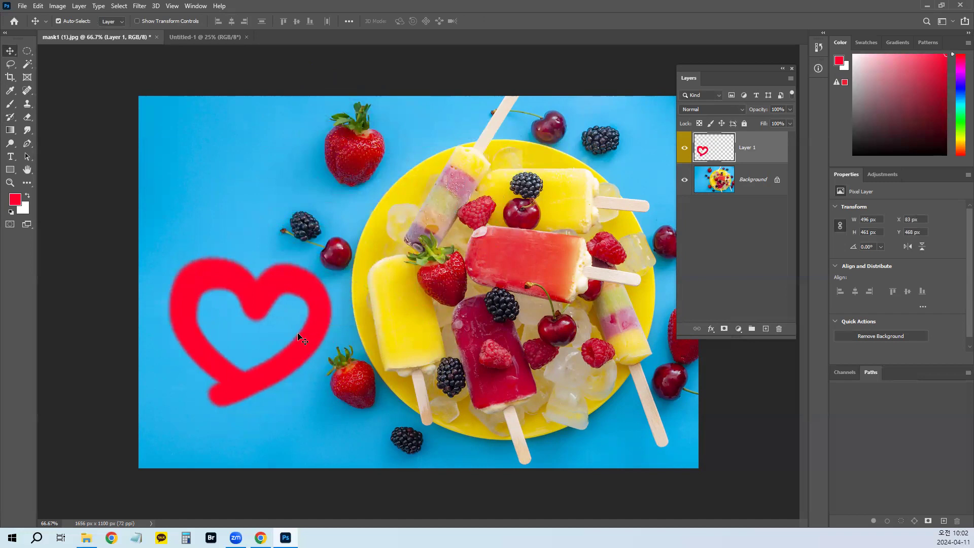
mouse_move(298, 333)
mouse_down()
mouse_move(393, 292)
mouse_move(303, 317)
mouse_up()
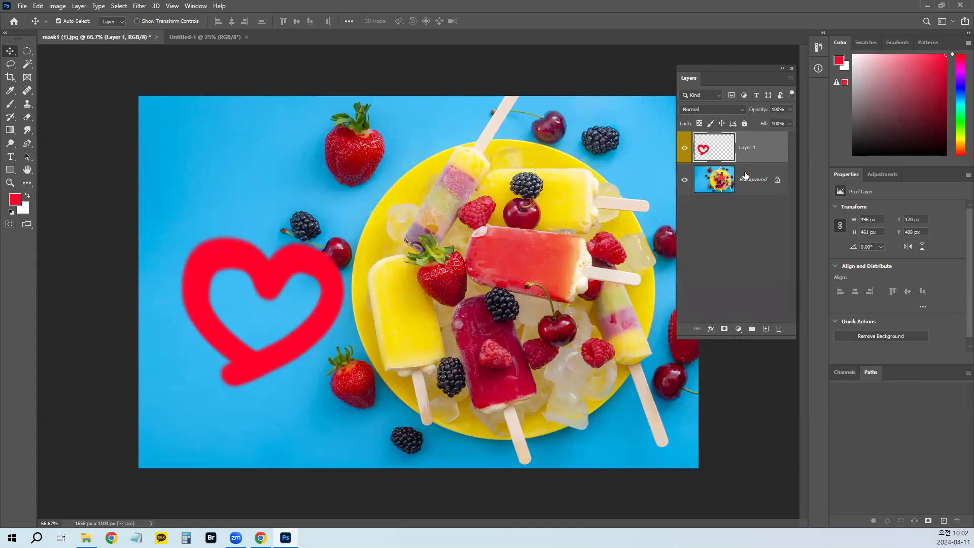
Step: Add a new empty layer with the default settings above the heart's layer
click(78, 6)
mouse_move(81, 20)
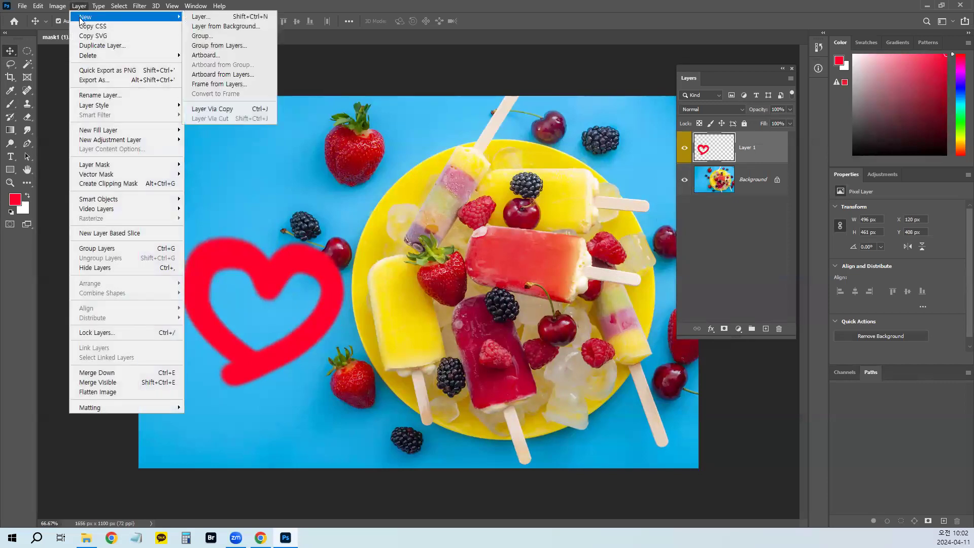
click(217, 18)
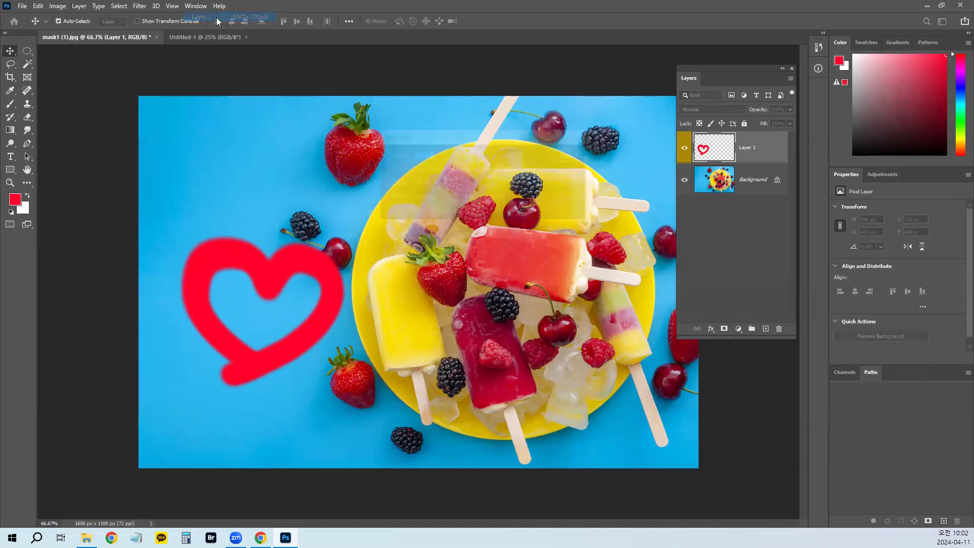
click(569, 155)
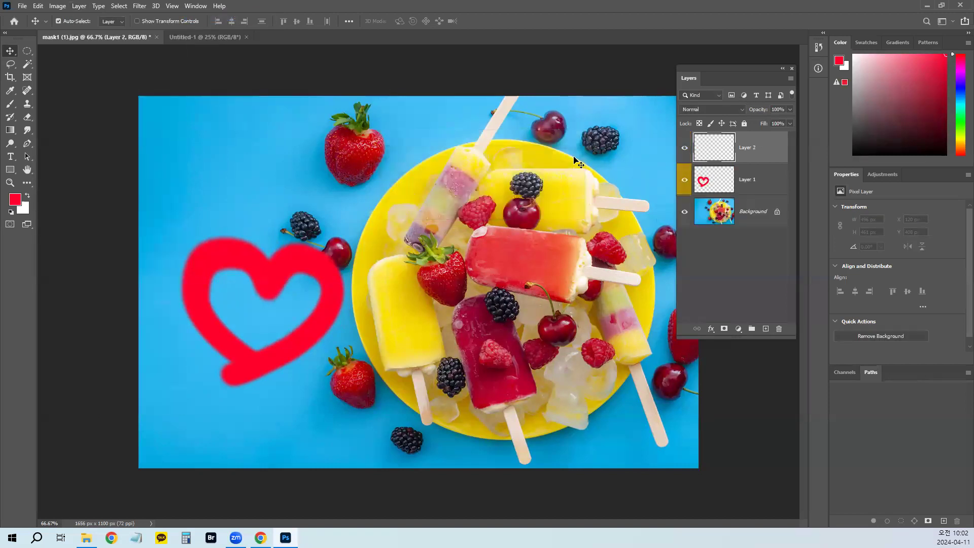
key(ctrl+2)
drag(721, 151, 539, 287)
key(Escape)
Step: Activate the Brush tool and set the foreground color to bright green, trying yellow first
click(958, 141)
drag(958, 146, 958, 143)
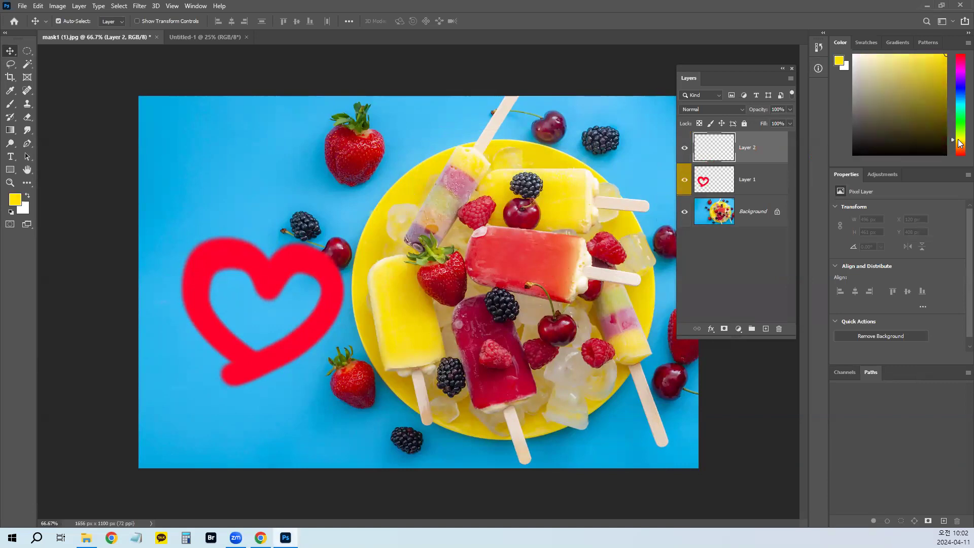
click(15, 104)
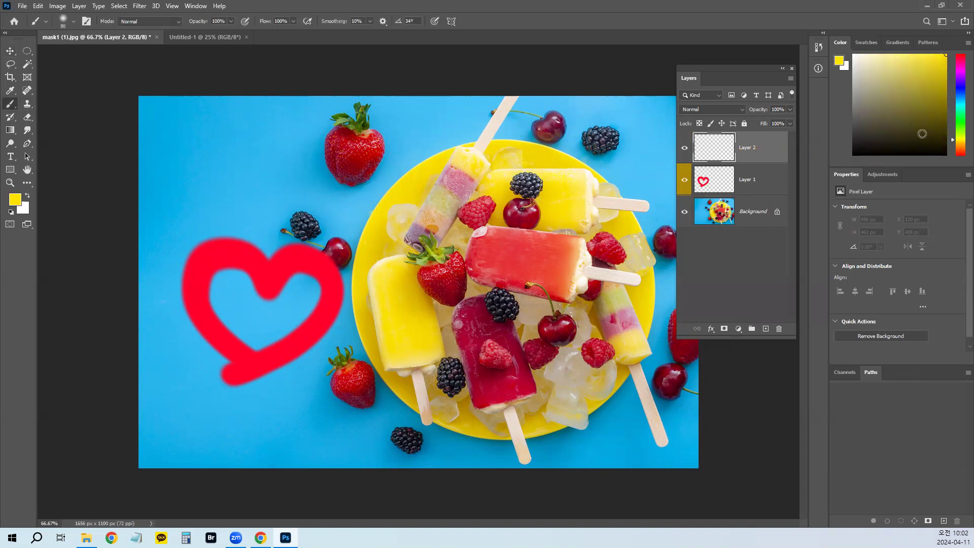
mouse_move(959, 140)
mouse_down()
mouse_move(959, 95)
mouse_move(960, 117)
mouse_up()
Step: Try painting a bright green star on Layer 2 over the plate, and undo the painting
mouse_move(432, 314)
mouse_down()
mouse_move(396, 218)
mouse_move(431, 175)
mouse_move(459, 230)
mouse_move(360, 281)
mouse_up()
mouse_move(405, 227)
mouse_down()
mouse_move(465, 167)
mouse_move(454, 317)
mouse_up()
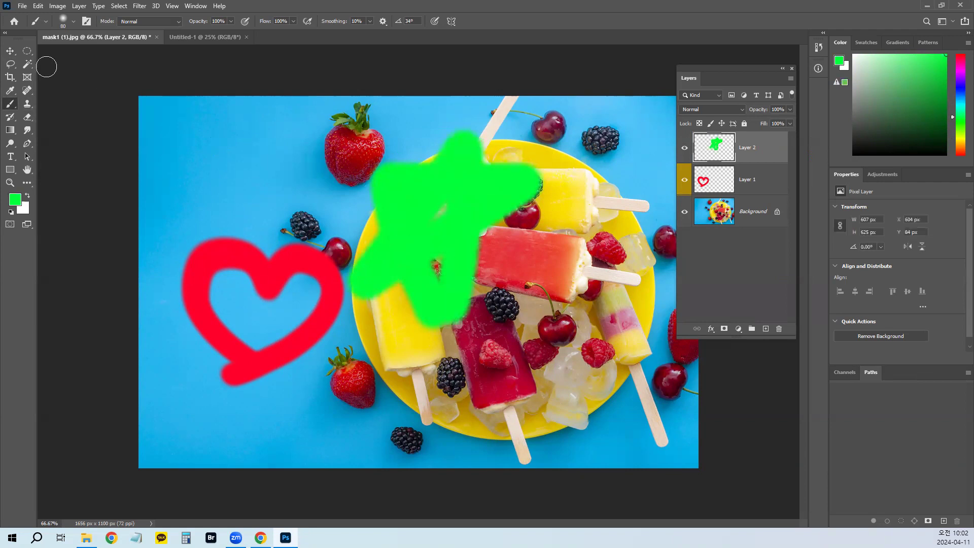
key(ctrl+z)
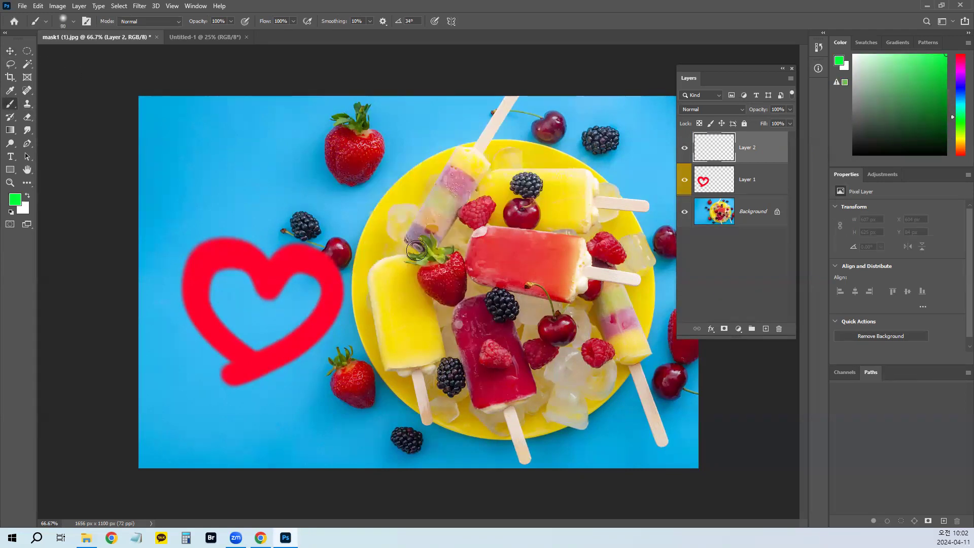
Step: Set the brush hardness to 100% and paint a bright green star, about 521 by 540 px, on Layer 2 over the plate
right_click(437, 253)
drag(461, 256, 562, 256)
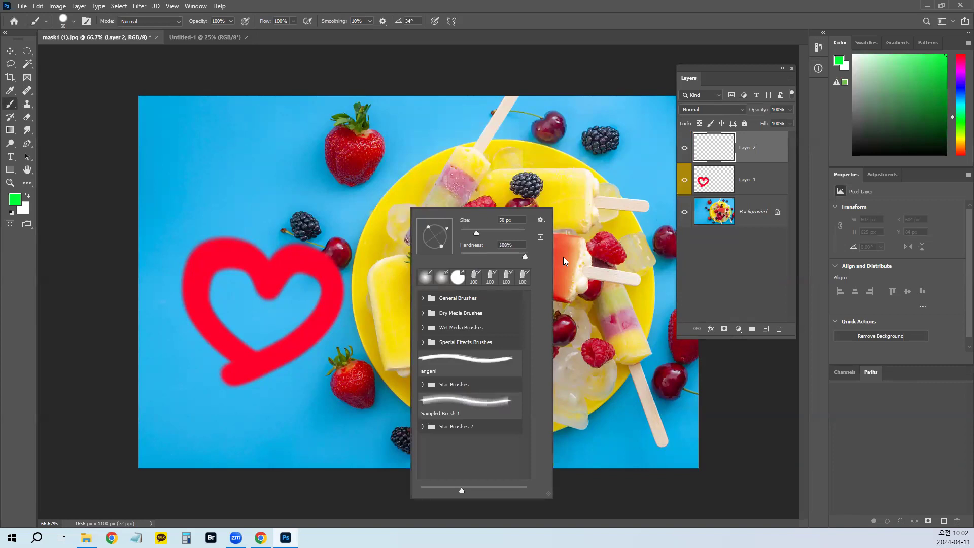
click(491, 177)
mouse_move(360, 211)
mouse_down()
mouse_move(505, 198)
mouse_move(403, 315)
mouse_move(404, 216)
mouse_move(441, 208)
mouse_move(495, 303)
mouse_move(345, 213)
mouse_move(367, 213)
mouse_up()
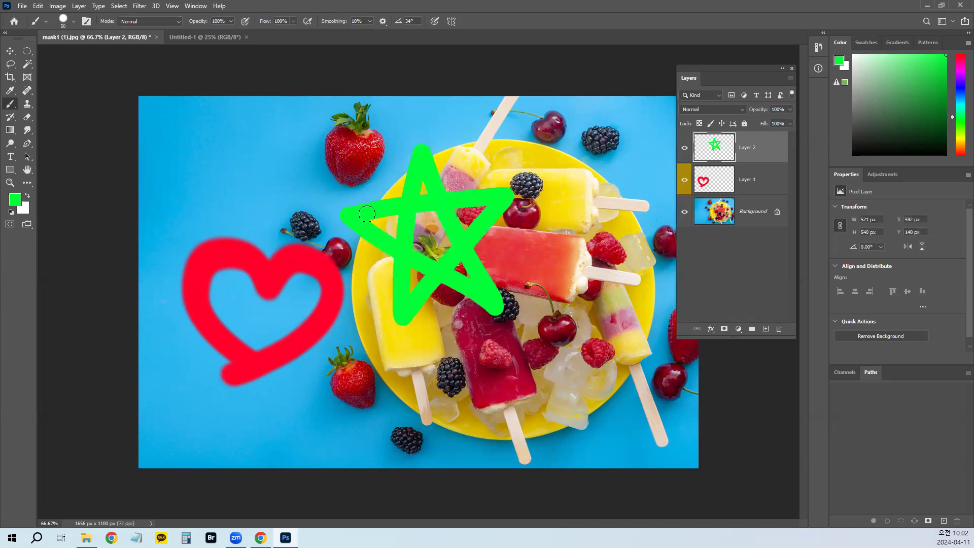
Step: Move the green star off the plate with the Move tool so it overlaps the red heart, at about X 325 px, Y 158 px
click(11, 51)
drag(440, 275, 348, 278)
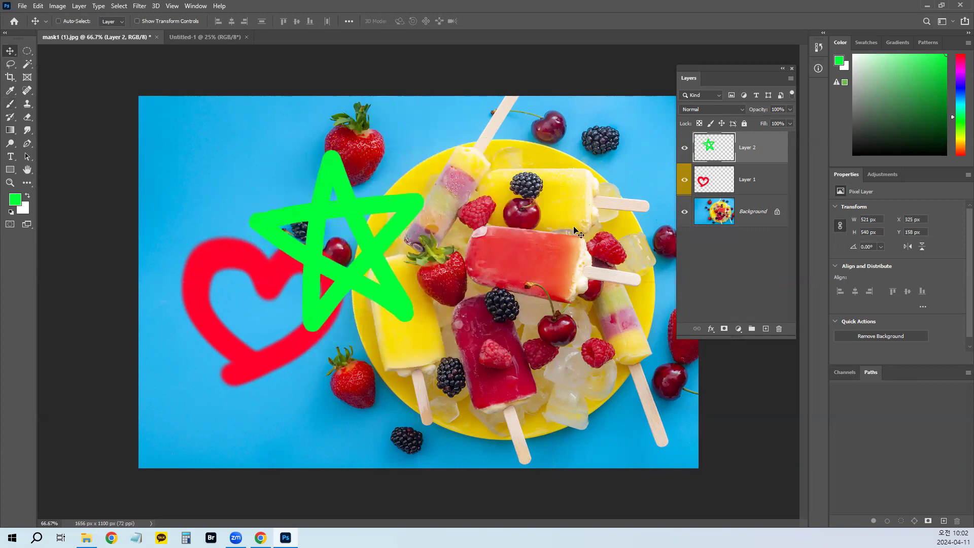
key(ctrl)
drag(713, 181, 560, 322)
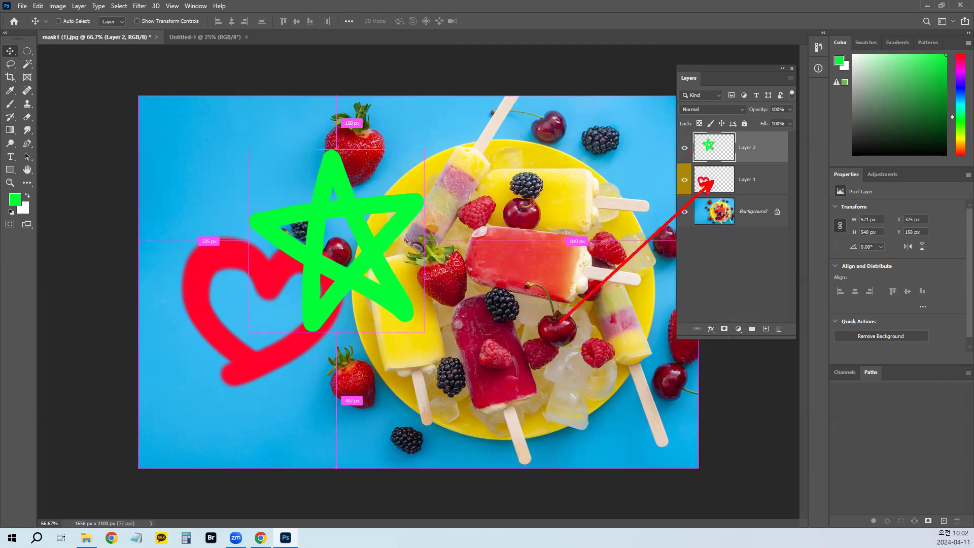
drag(703, 148, 533, 241)
key(Escape)
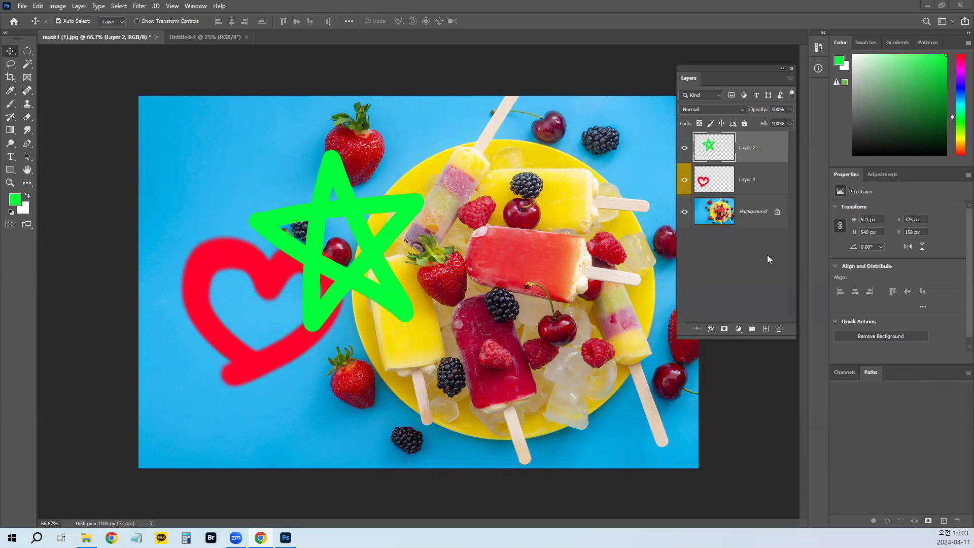
Step: Make Layer 1 and Layer 2 the active layer in alternation, ending with Layer 1 selected
click(755, 182)
click(757, 152)
click(753, 174)
click(752, 155)
click(751, 175)
click(755, 151)
click(753, 174)
click(753, 153)
click(755, 187)
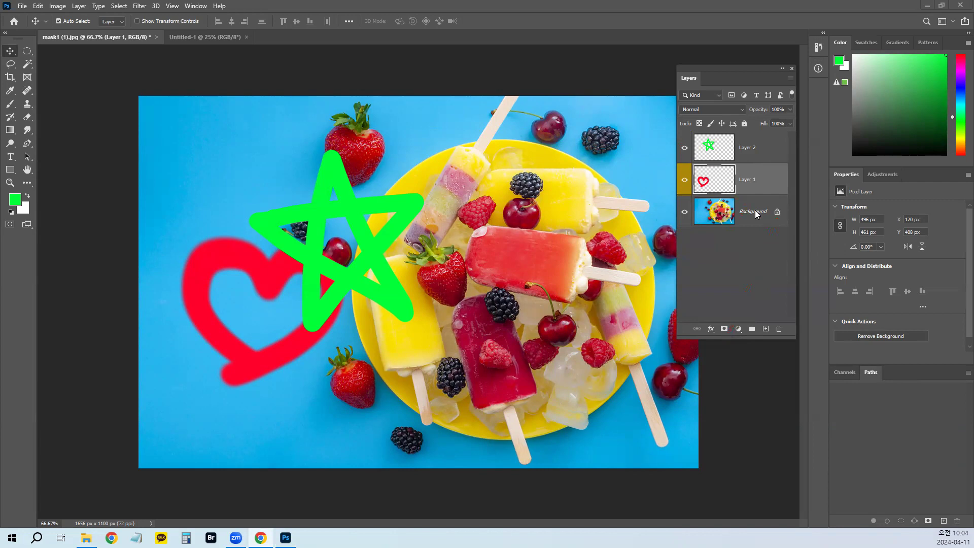
Step: Hide Layer 2 and Layer 1, and select the Background layer
click(684, 148)
click(684, 179)
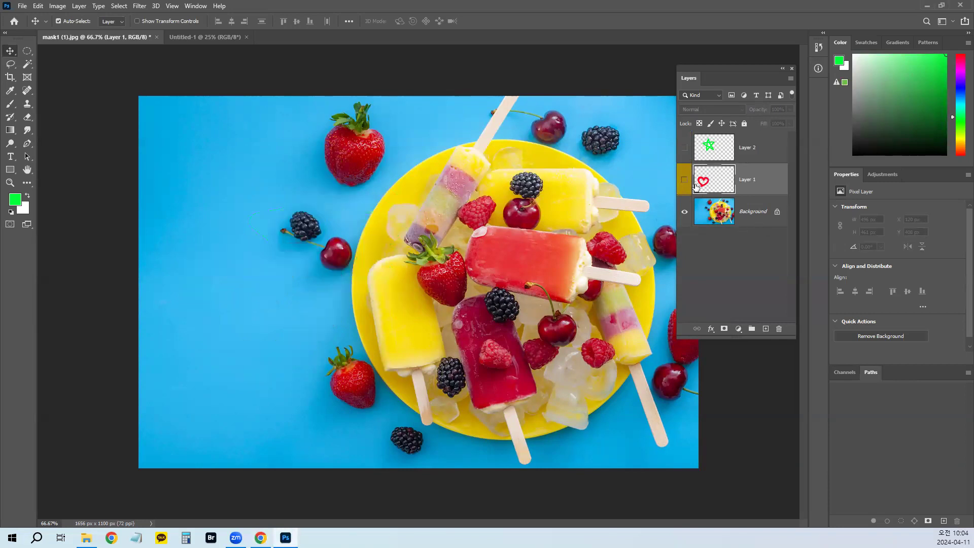
click(750, 211)
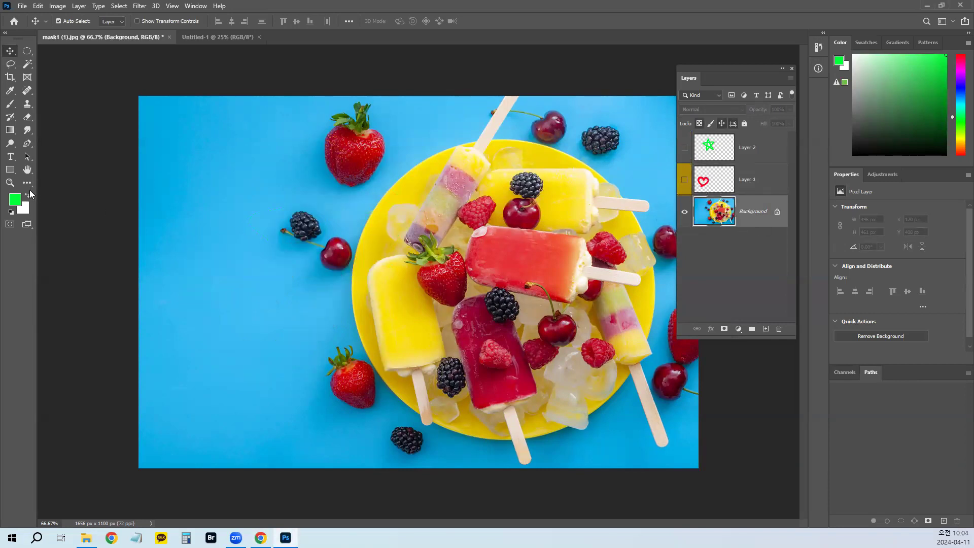
Step: Set the background color to red with hex value ff0000
click(24, 208)
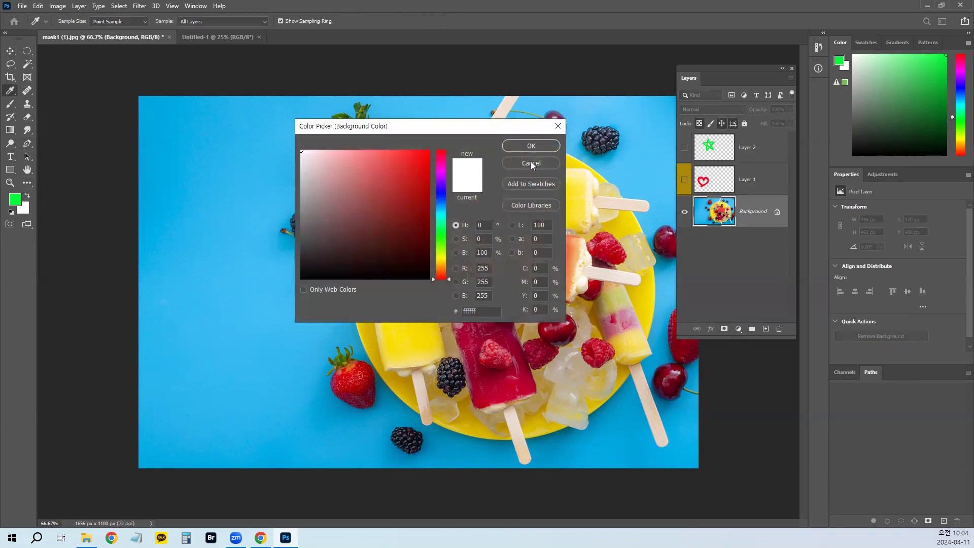
click(531, 163)
click(22, 209)
text(ff0000)
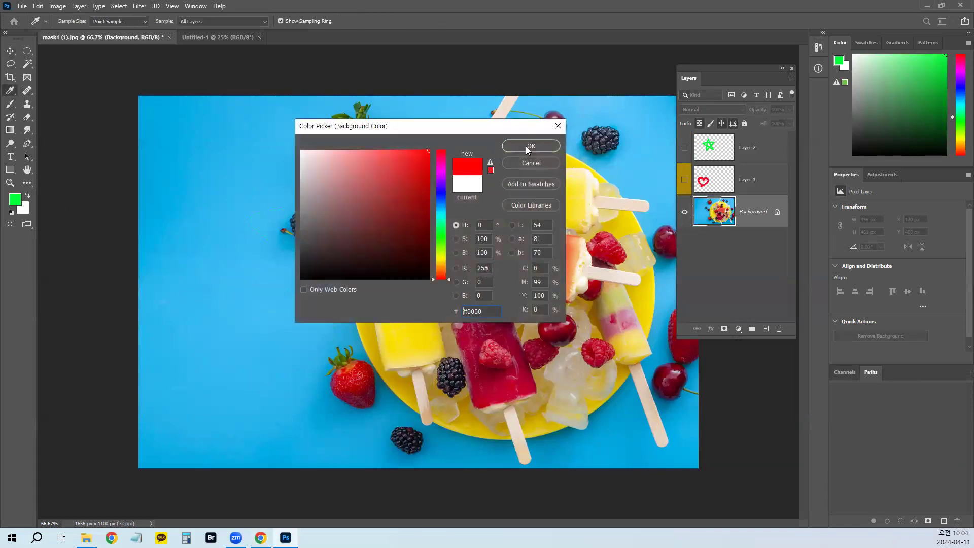
click(527, 147)
Step: Reduce the Eraser to 90 px and erase a curved freehand stroke on the Background's blue area beside the plate
click(27, 116)
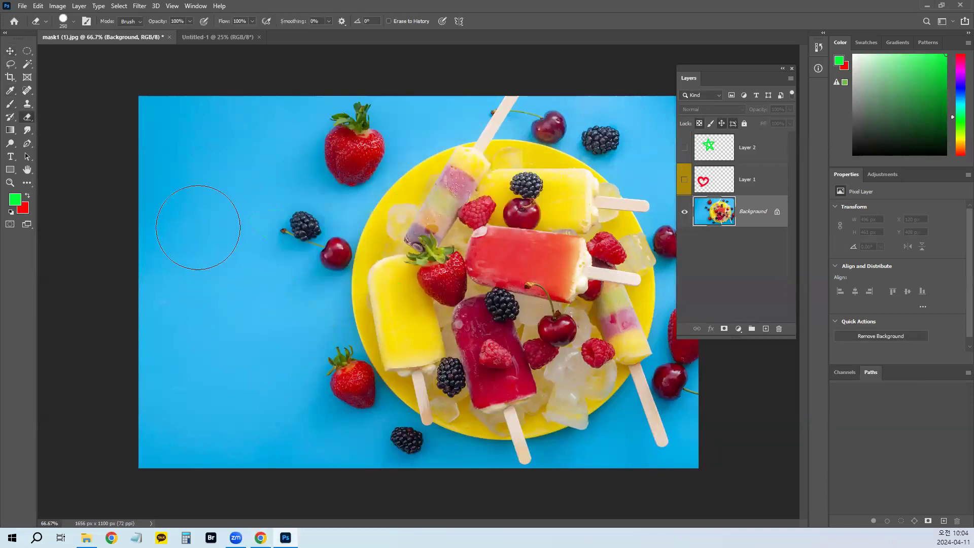
key(bracketleft)
key(bracketleft)
key(bracketleft)
key(bracketleft)
key(bracketleft)
key(bracketleft)
key(bracketleft)
key(bracketleft)
key(bracketleft)
key(bracketleft)
key(bracketleft)
key(bracketleft)
key(bracketleft)
mouse_move(203, 255)
mouse_down()
mouse_move(181, 253)
mouse_move(200, 224)
mouse_move(283, 280)
mouse_move(284, 317)
mouse_move(222, 349)
mouse_up()
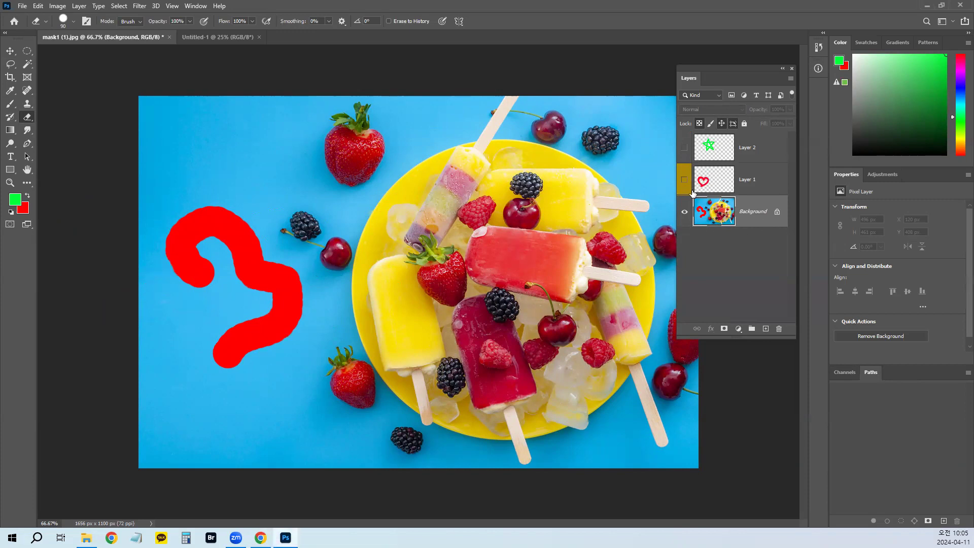
Step: Hide the Background layer, show Layer 1 and make it the active layer
click(683, 212)
click(684, 182)
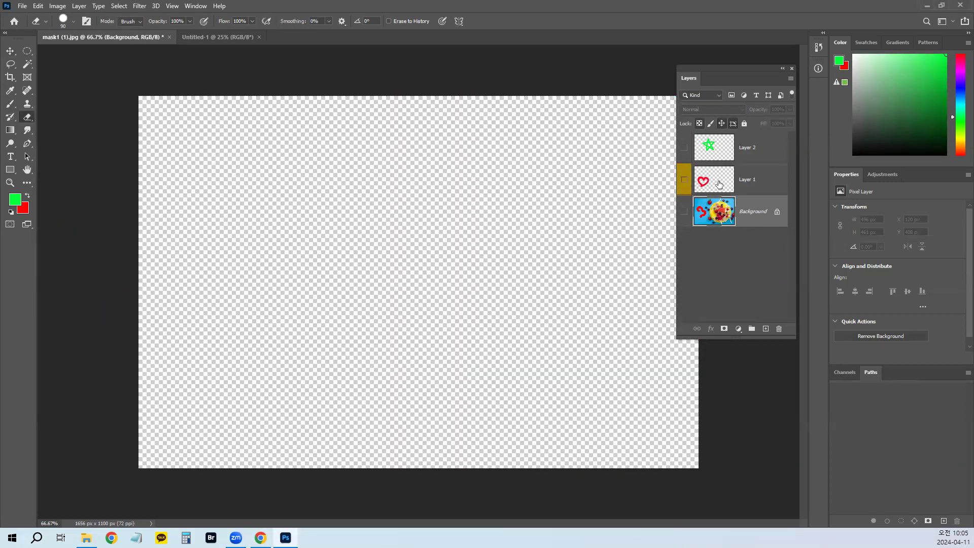
click(721, 181)
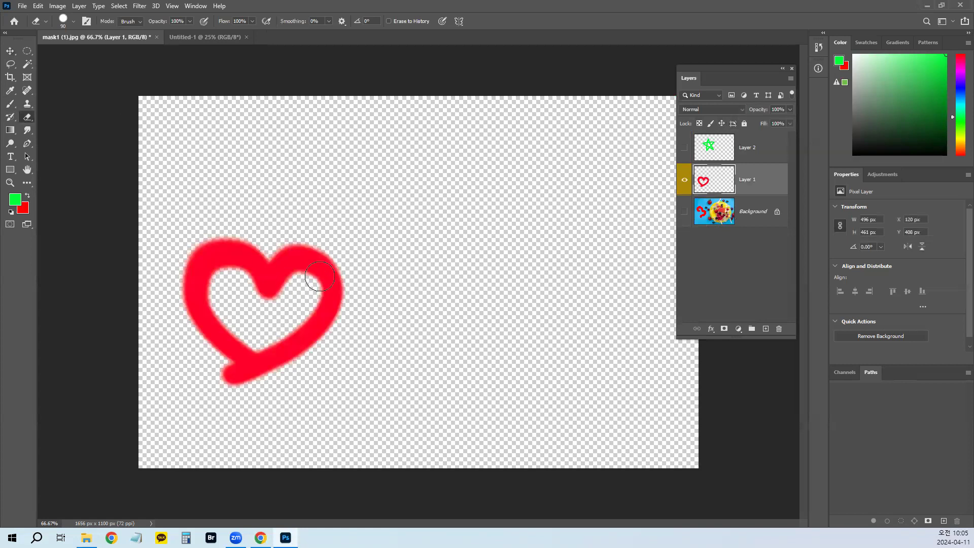
Step: Erase the right half of the red heart on Layer 1
mouse_move(337, 234)
mouse_down()
mouse_move(333, 302)
mouse_move(307, 360)
mouse_move(255, 379)
mouse_move(202, 381)
mouse_move(263, 379)
mouse_move(306, 348)
mouse_move(320, 315)
mouse_move(232, 375)
mouse_move(219, 340)
mouse_up()
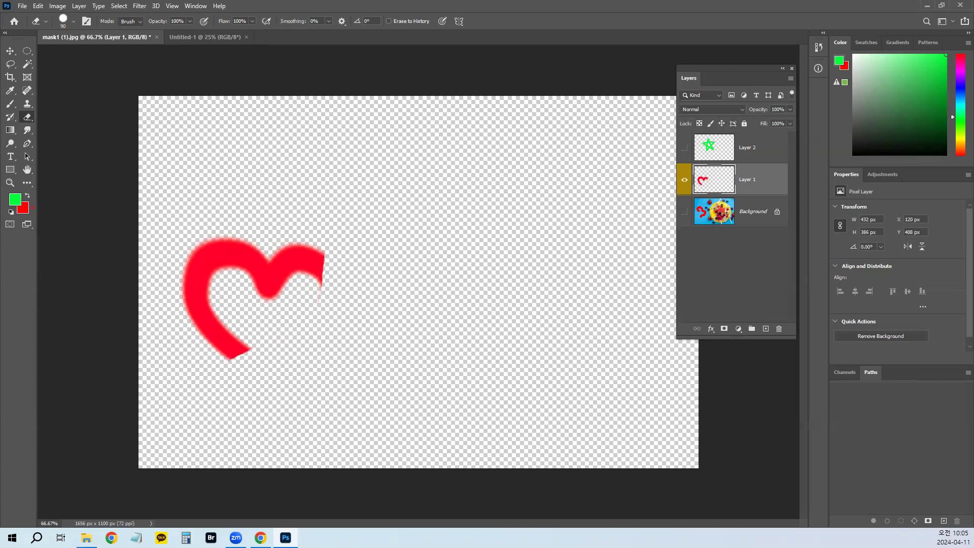
mouse_move(311, 296)
mouse_down()
mouse_move(322, 236)
mouse_move(286, 290)
mouse_move(296, 243)
mouse_move(265, 300)
mouse_move(282, 256)
mouse_move(258, 270)
mouse_move(263, 246)
mouse_up()
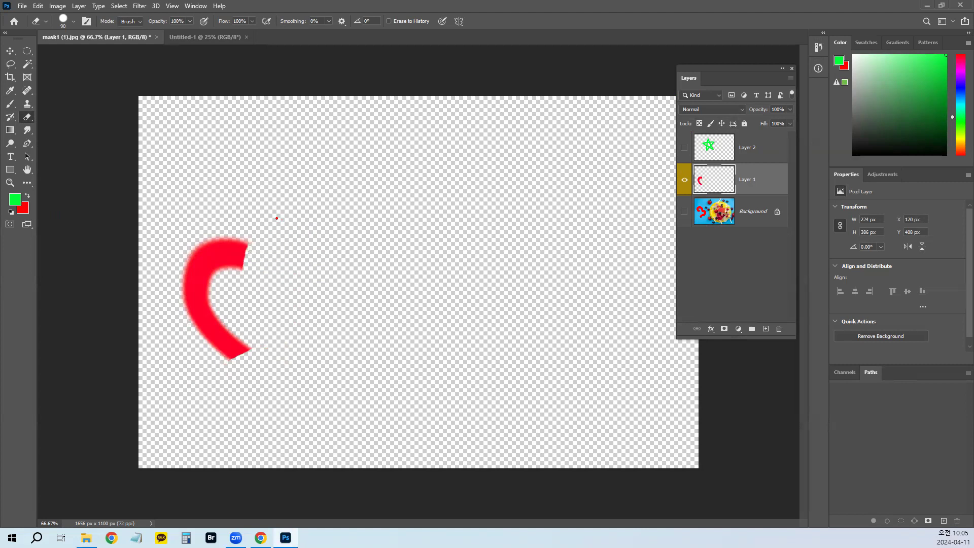
drag(343, 205, 345, 86)
Step: Set the foreground color to red, try repainting the heart's missing part with the Brush, and undo the painting and erasing
key(b)
mouse_move(241, 254)
mouse_down()
mouse_move(233, 252)
mouse_move(311, 280)
mouse_move(337, 261)
mouse_up()
key(ctrl+z)
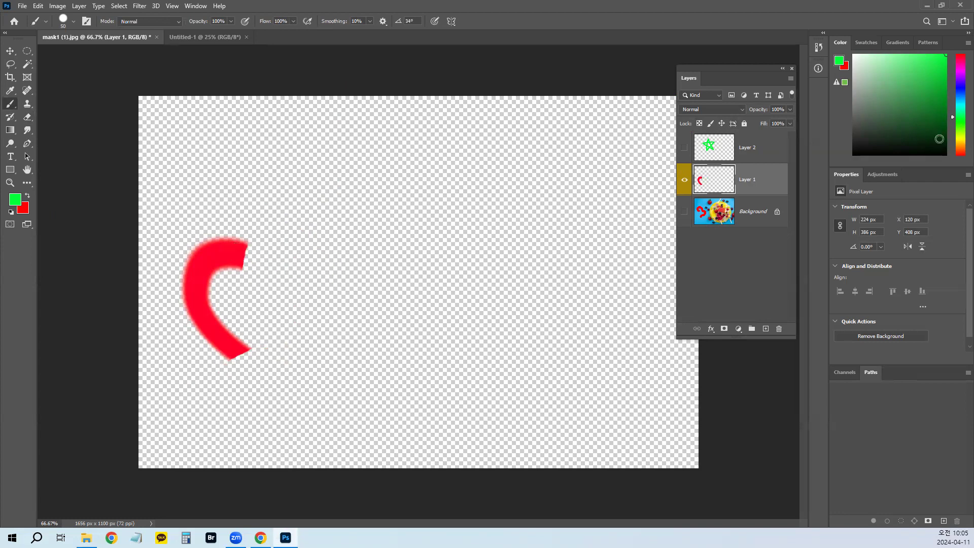
click(955, 153)
mouse_move(256, 250)
mouse_down()
mouse_move(306, 257)
mouse_move(259, 360)
mouse_move(213, 305)
mouse_move(250, 260)
mouse_move(322, 281)
mouse_move(230, 375)
mouse_up()
key(ctrl+z)
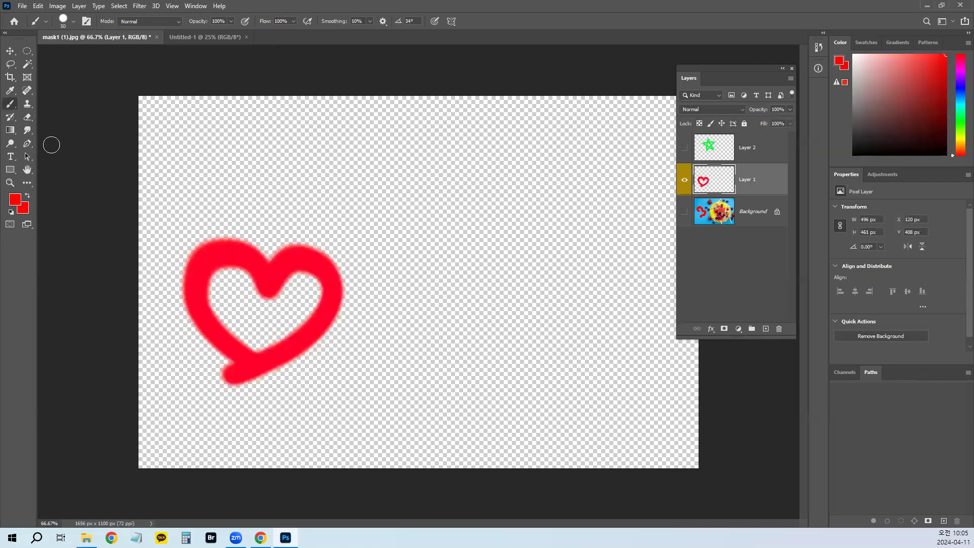
Step: Erase the lower right side of the red heart on Layer 1 with the Eraser
click(28, 117)
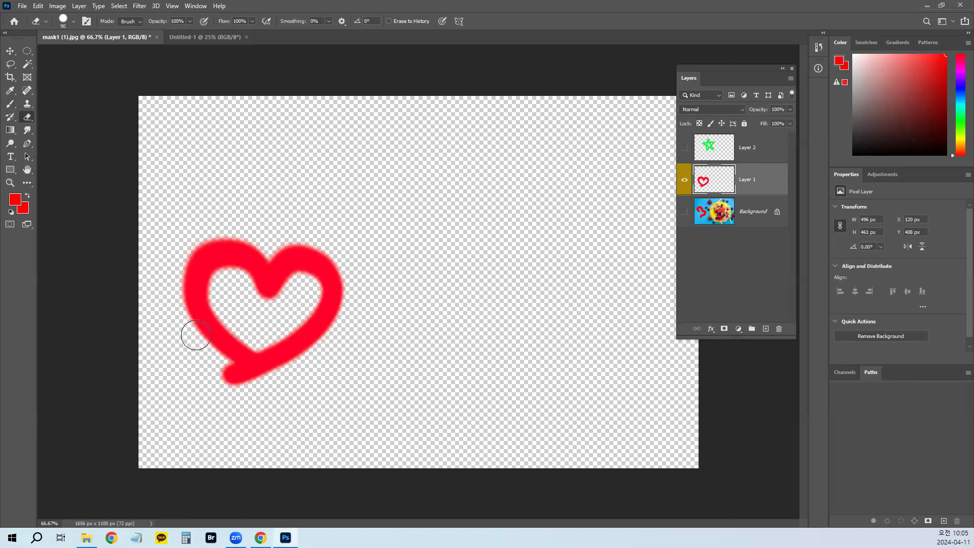
mouse_move(336, 248)
mouse_down()
mouse_move(332, 282)
mouse_move(290, 316)
mouse_move(287, 342)
mouse_move(249, 365)
mouse_move(258, 373)
mouse_move(228, 378)
mouse_up()
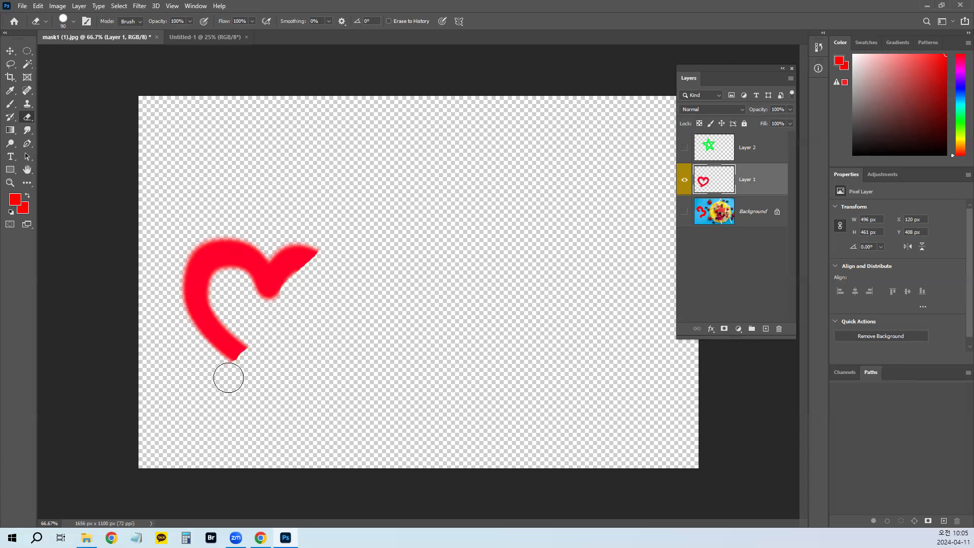
Step: Try deleting the heart's remaining right lobe inside a rectangular selection feathered by 50 px
click(27, 51)
click(60, 50)
drag(247, 211, 359, 316)
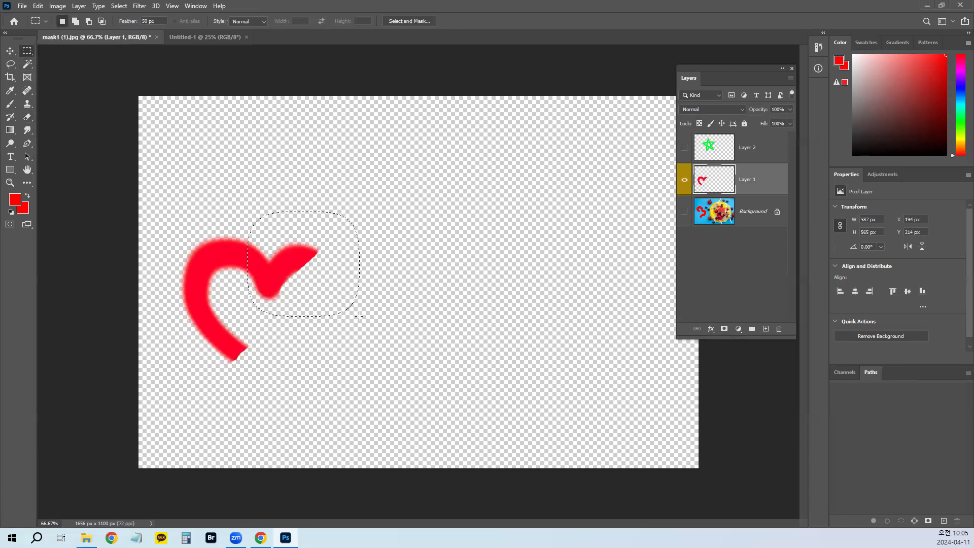
key(Delete)
click(296, 255)
Step: Set the marquee feather to 0 px and undo the feathered deletion
click(151, 21)
text(0)
key(Return)
key(ctrl+z)
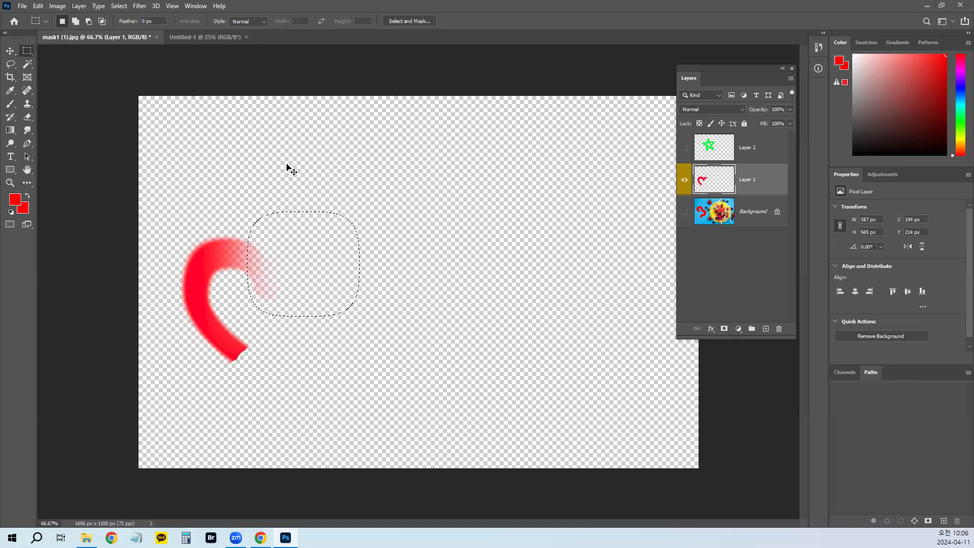
key(ctrl+z)
Step: Delete the heart's remaining right lobe inside a hard-edged rectangular selection and deselect
click(283, 210)
mouse_move(262, 193)
mouse_down()
mouse_move(332, 347)
mouse_move(381, 346)
mouse_up()
key(Delete)
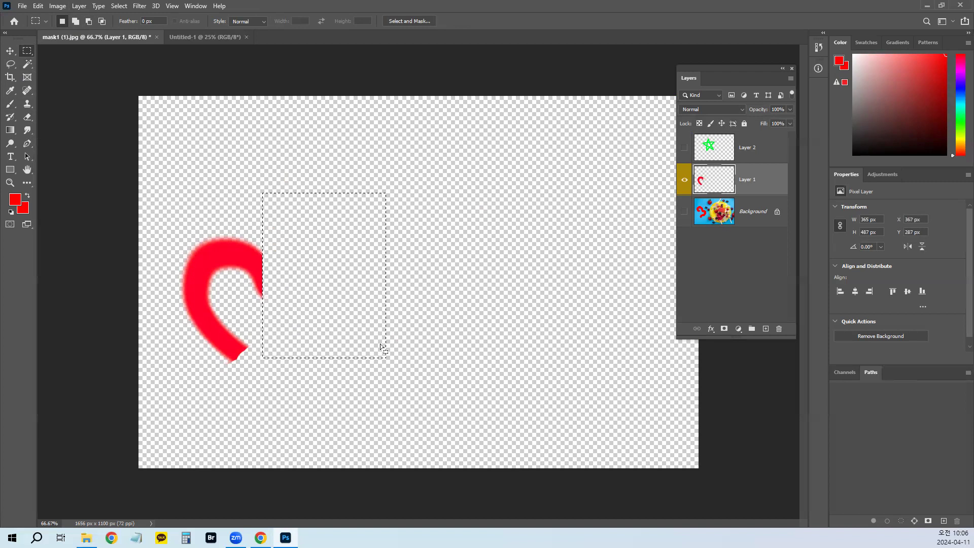
key(ctrl+d)
Step: Show the Background layer, hide Layer 1 and make the Background the active layer
click(685, 211)
click(684, 179)
click(747, 217)
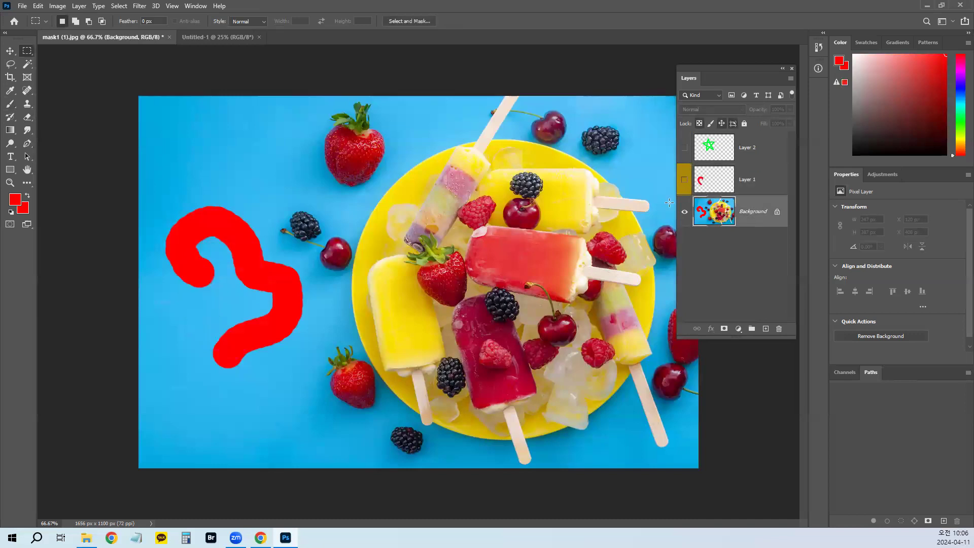
Step: Frame the red stroke with a rectangular selection, review the Fill command's content options, and cancel the fill and selection
mouse_move(153, 185)
mouse_down()
mouse_move(239, 235)
mouse_move(304, 350)
mouse_move(306, 376)
mouse_up()
key(shift+F5)
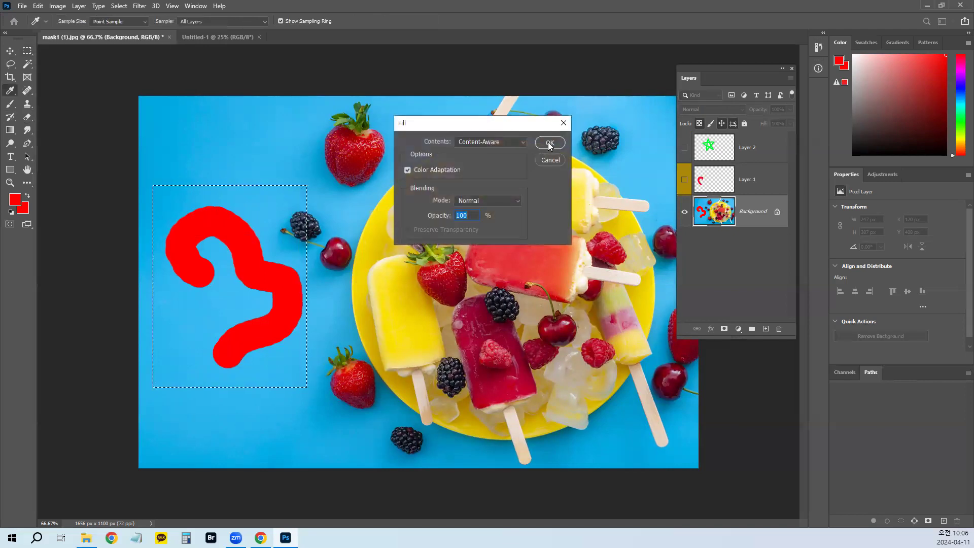
click(523, 142)
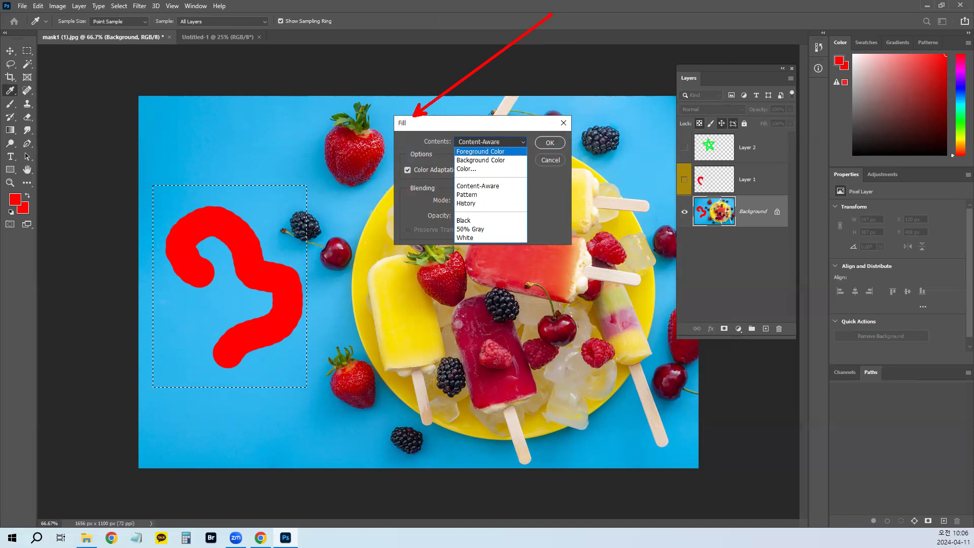
key(Escape)
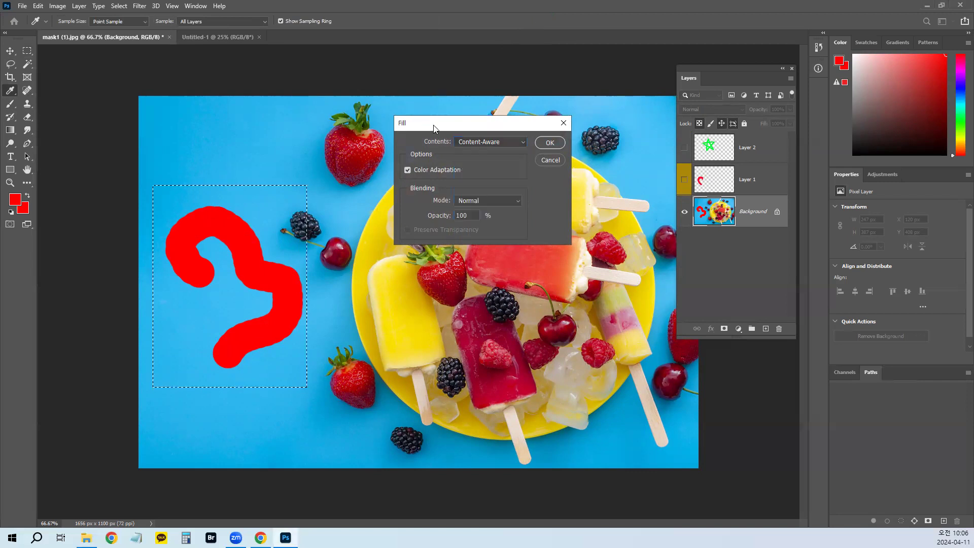
click(538, 162)
key(ctrl+d)
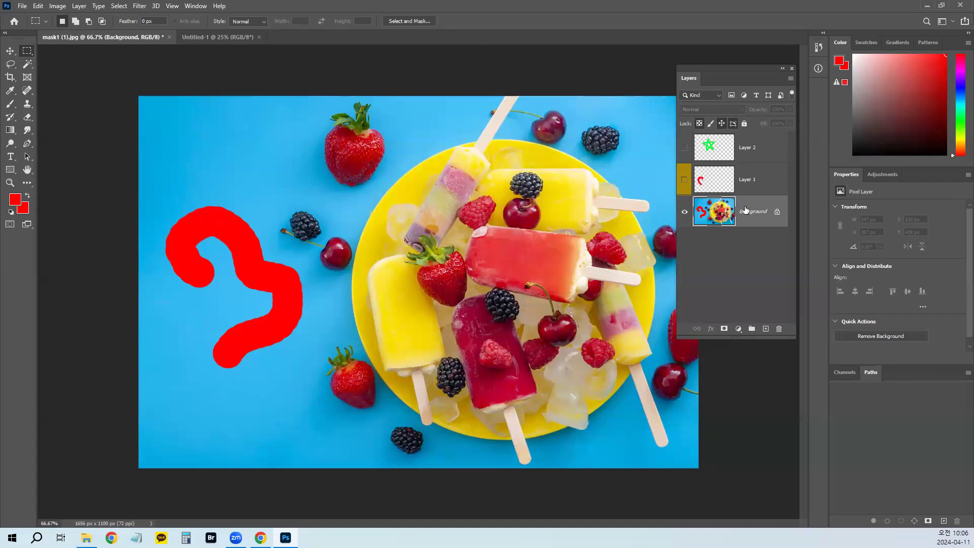
Step: Restore the original blue area over the red stroke with the History Brush, enlarging the brush to 200 px
click(11, 118)
mouse_move(205, 274)
mouse_down()
mouse_move(178, 253)
mouse_move(223, 228)
mouse_move(220, 252)
mouse_move(164, 260)
mouse_move(235, 259)
mouse_move(238, 227)
mouse_move(203, 258)
mouse_move(192, 314)
mouse_move(235, 360)
mouse_move(273, 283)
mouse_up()
key(bracketright)
key(bracketright)
key(bracketright)
key(bracketright)
key(bracketright)
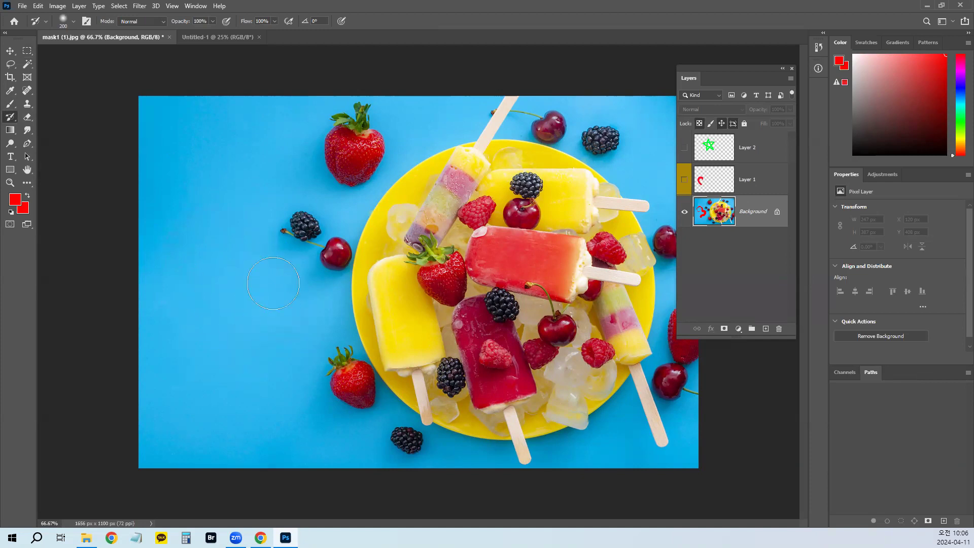
Step: Activate the Move tool and review the commands available for the Background layer
click(10, 50)
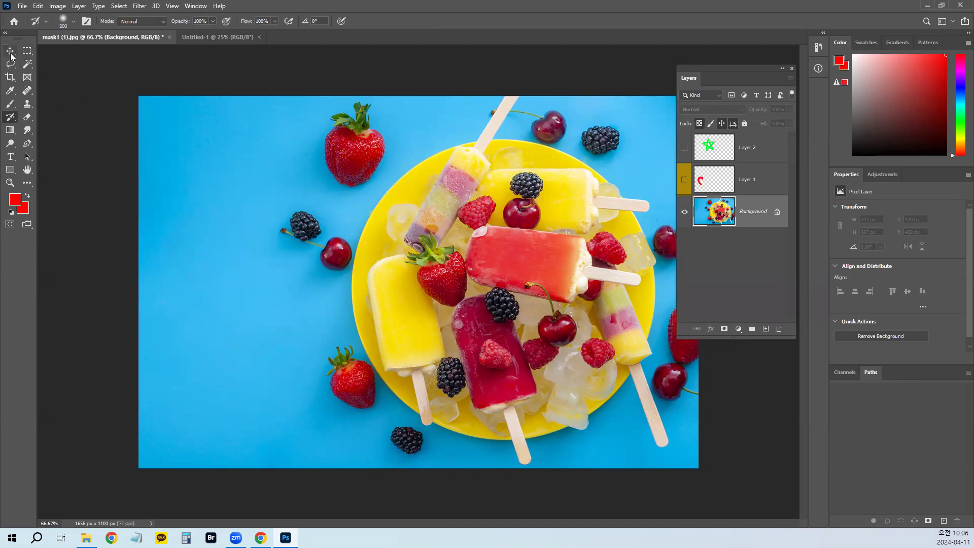
right_click(767, 215)
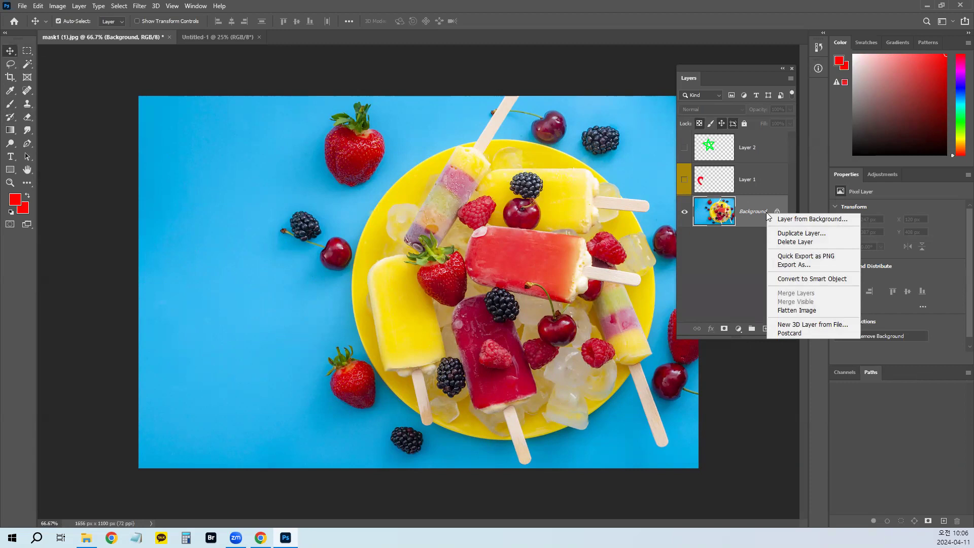
click(737, 246)
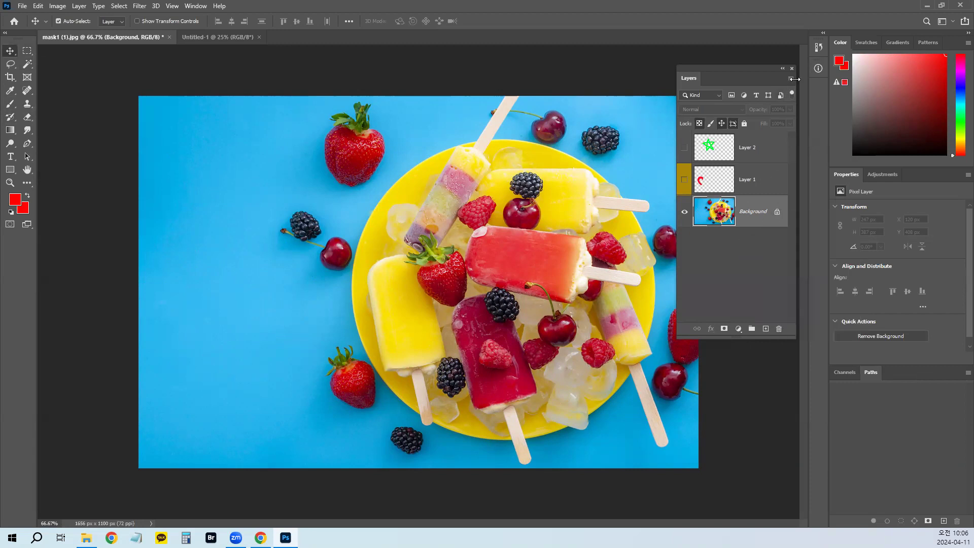
Step: Start converting the Background into a regular layer, examine the New Layer settings, and cancel the conversion
double_click(757, 213)
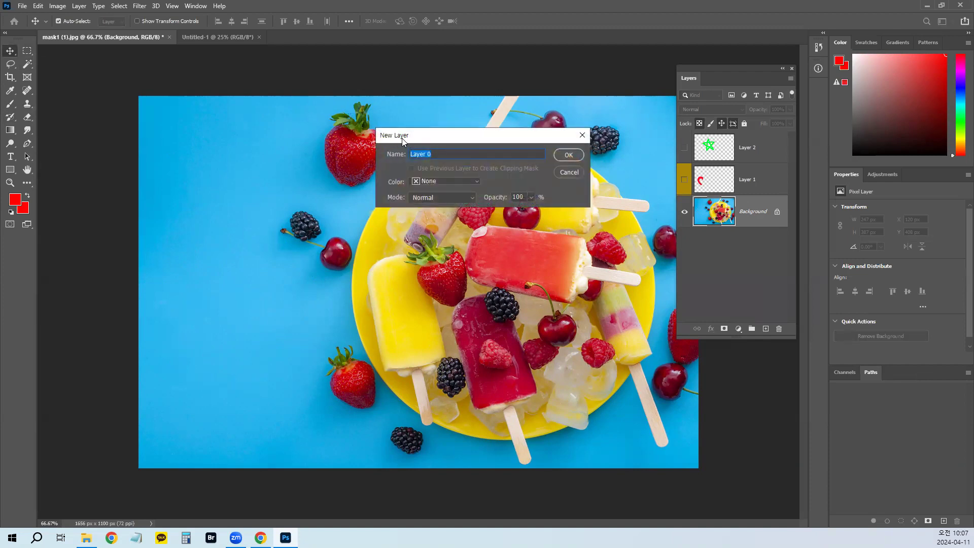
key(ctrl+2)
drag(412, 158, 210, 327)
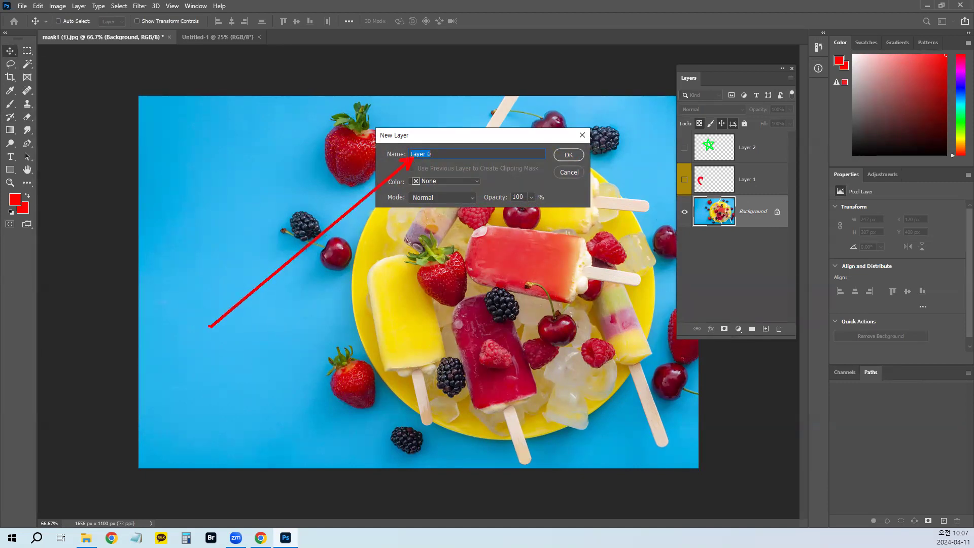
click(569, 172)
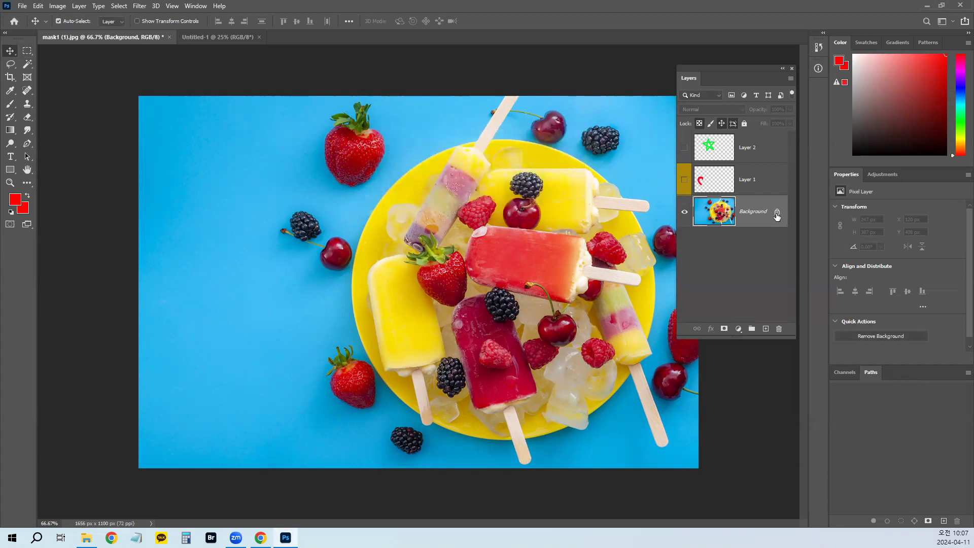
Step: Unlock the Background into a regular layer and try erasing a large patch of blue between the image's left edge and the blackberry
click(777, 214)
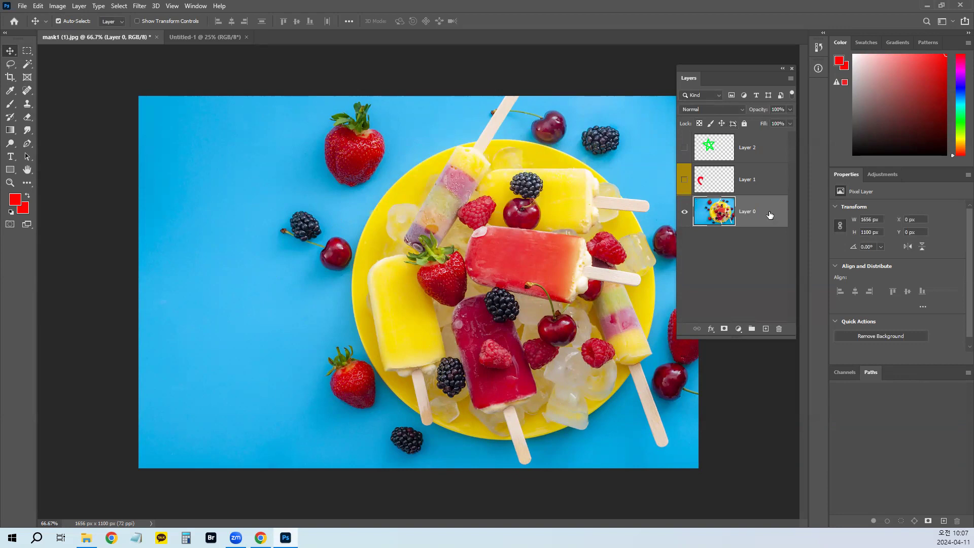
click(27, 117)
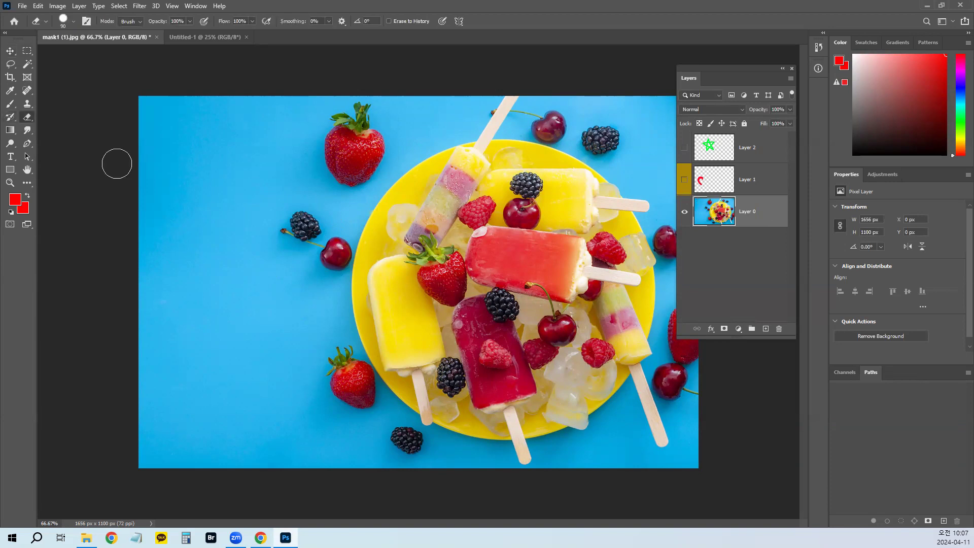
mouse_move(219, 262)
mouse_down()
mouse_move(196, 255)
mouse_move(180, 232)
mouse_move(211, 203)
mouse_move(226, 214)
mouse_move(232, 192)
mouse_move(253, 187)
mouse_move(265, 215)
mouse_move(244, 248)
mouse_move(229, 258)
mouse_move(207, 231)
mouse_move(247, 225)
mouse_move(228, 218)
mouse_move(236, 237)
mouse_move(245, 217)
mouse_move(237, 243)
mouse_up()
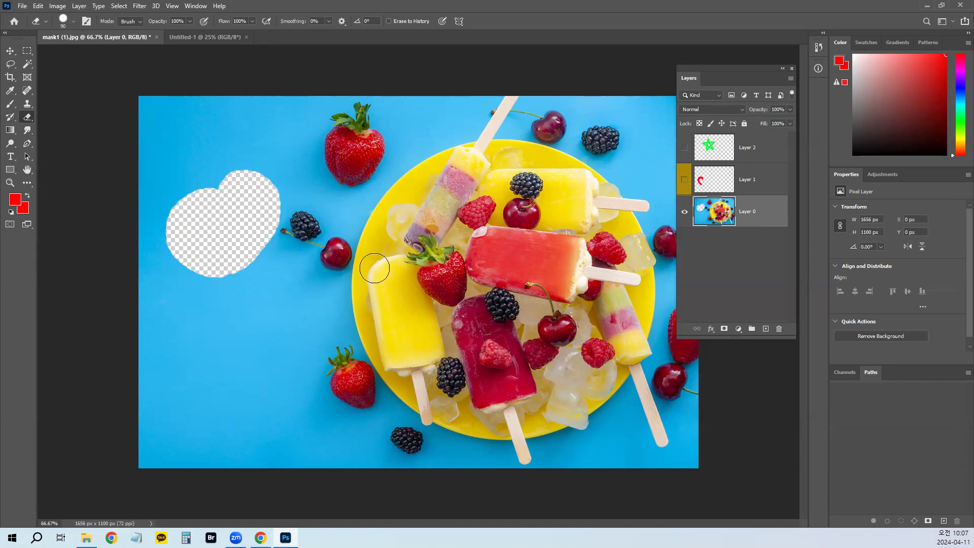
key(ctrl+z)
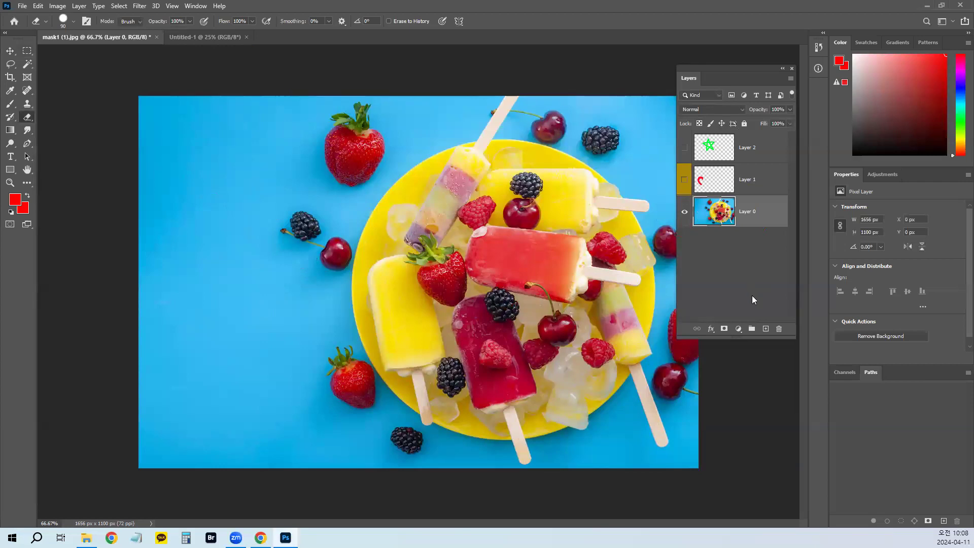
key(ctrl+2)
drag(487, 124, 417, 60)
mouse_move(475, 155)
mouse_down()
mouse_move(409, 184)
mouse_move(346, 310)
mouse_move(478, 408)
mouse_move(543, 442)
mouse_move(609, 398)
mouse_move(642, 400)
mouse_up()
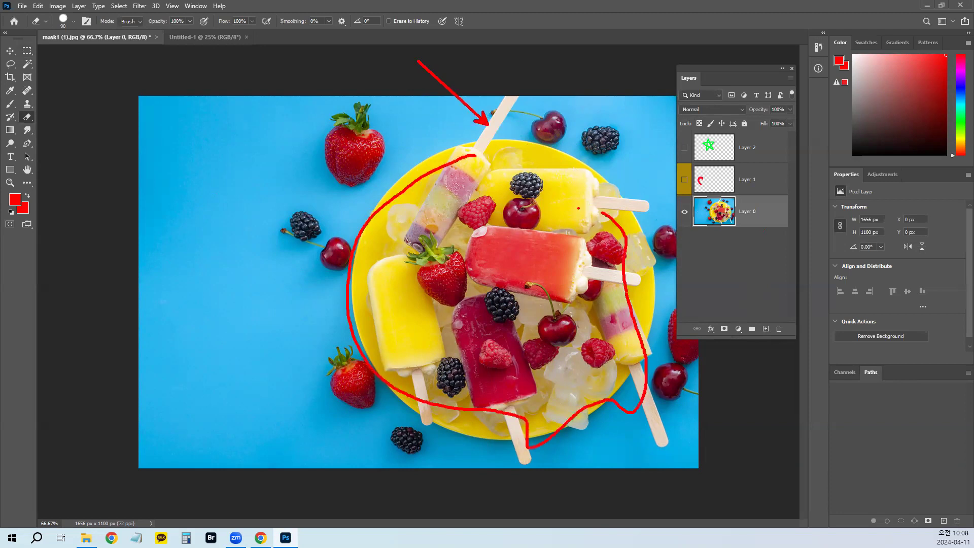
key(Escape)
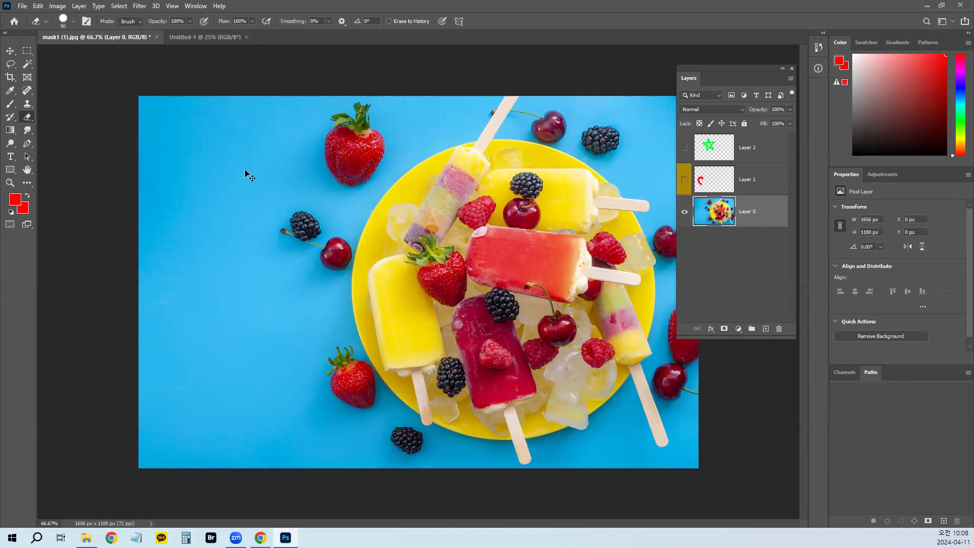
drag(298, 37, 341, 137)
drag(300, 214, 218, 250)
drag(329, 273, 234, 374)
drag(355, 395, 297, 454)
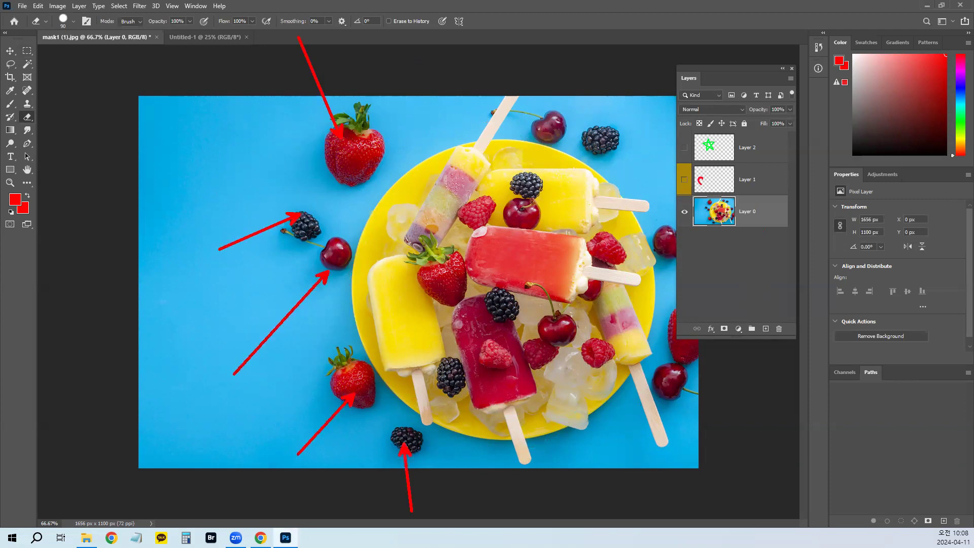
key(Escape)
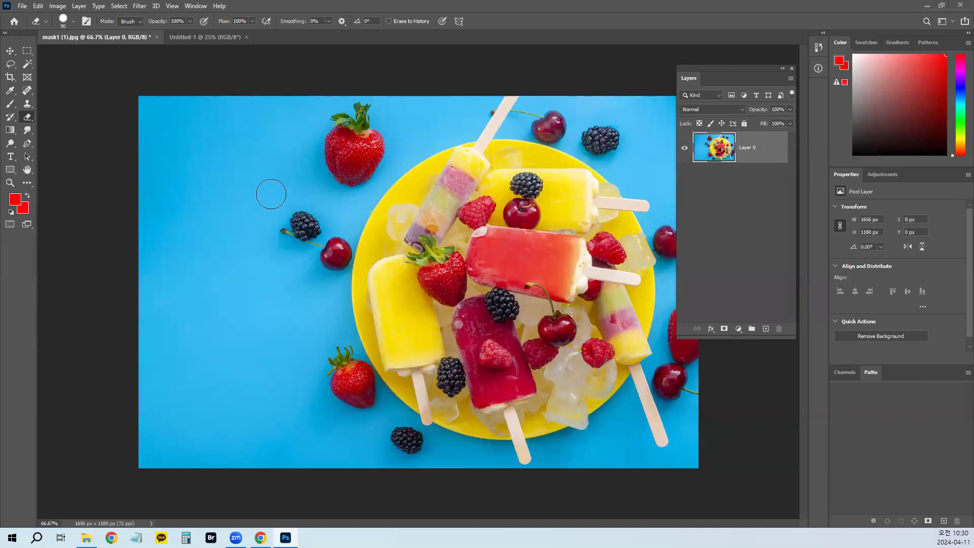
Step: Erase the strawberry in the image's upper-left area to transparency with the Eraser, and undo the erasure
mouse_move(383, 127)
mouse_down()
mouse_move(321, 178)
mouse_move(388, 135)
mouse_move(360, 125)
mouse_move(329, 156)
mouse_move(336, 138)
mouse_up()
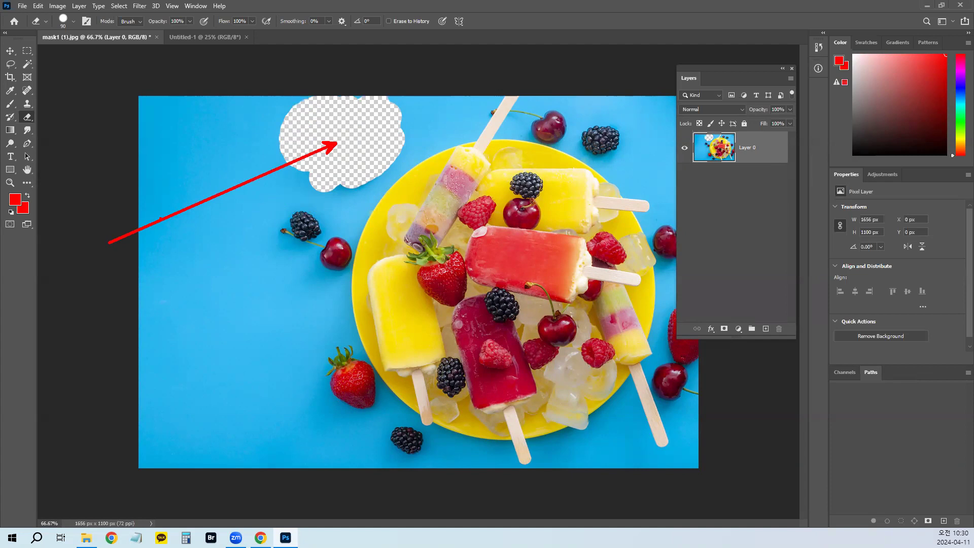
key(ctrl+z)
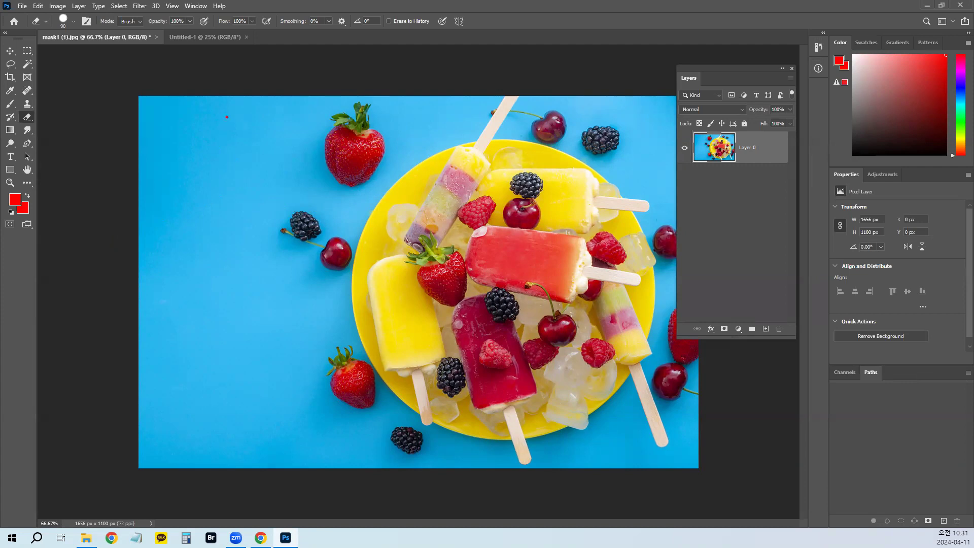
drag(241, 108, 233, 140)
key(e)
mouse_move(241, 97)
mouse_down()
mouse_move(228, 151)
mouse_move(269, 143)
mouse_up()
mouse_move(279, 128)
mouse_down()
mouse_move(262, 140)
mouse_move(299, 145)
mouse_up()
drag(310, 127, 274, 166)
mouse_move(321, 136)
mouse_down()
mouse_move(333, 128)
mouse_move(324, 147)
mouse_move(368, 131)
mouse_up()
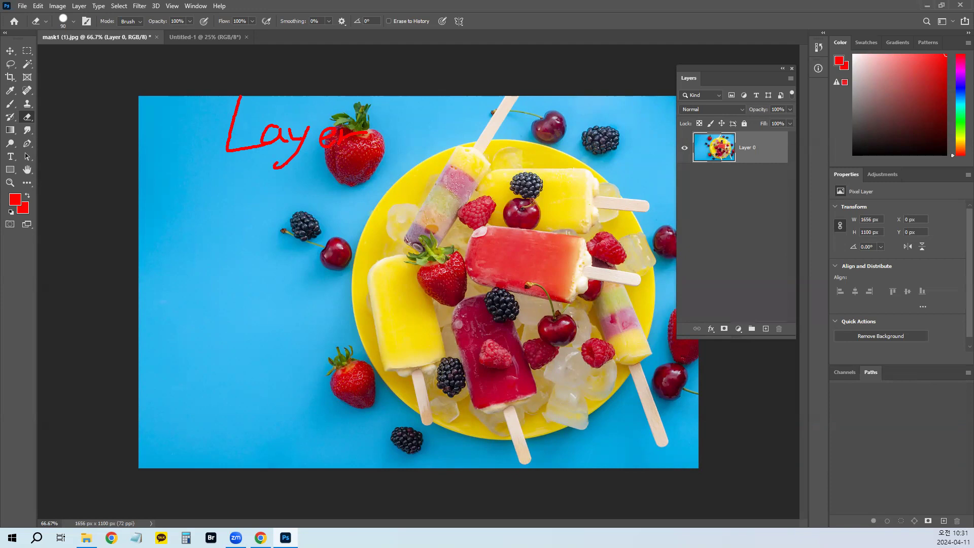
mouse_move(191, 237)
mouse_down()
mouse_move(196, 183)
mouse_move(231, 186)
mouse_move(260, 221)
mouse_move(308, 226)
mouse_up()
mouse_move(337, 181)
mouse_down()
mouse_move(338, 212)
mouse_move(356, 217)
mouse_up()
key(Escape)
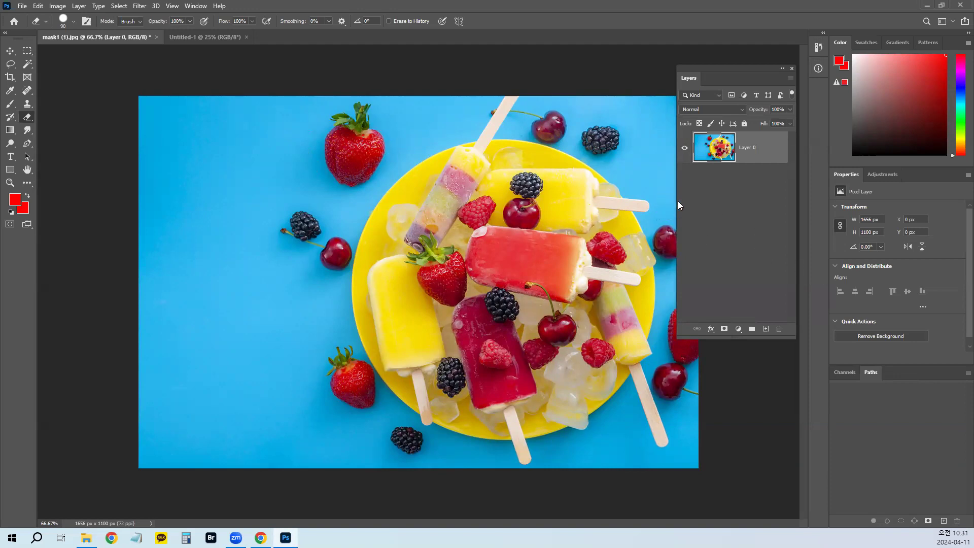
drag(677, 202, 664, 203)
mouse_move(153, 151)
mouse_down()
mouse_move(154, 142)
mouse_move(179, 151)
mouse_move(160, 166)
mouse_up()
mouse_move(206, 132)
mouse_down()
mouse_move(237, 130)
mouse_move(214, 143)
mouse_up()
mouse_move(229, 138)
mouse_down()
mouse_move(242, 142)
mouse_move(232, 158)
mouse_up()
mouse_move(222, 161)
mouse_down()
mouse_move(228, 175)
mouse_move(227, 162)
mouse_up()
mouse_move(255, 130)
mouse_down()
mouse_move(277, 130)
mouse_move(274, 149)
mouse_up()
mouse_move(255, 159)
mouse_down()
mouse_move(284, 151)
mouse_move(275, 192)
mouse_up()
key(Escape)
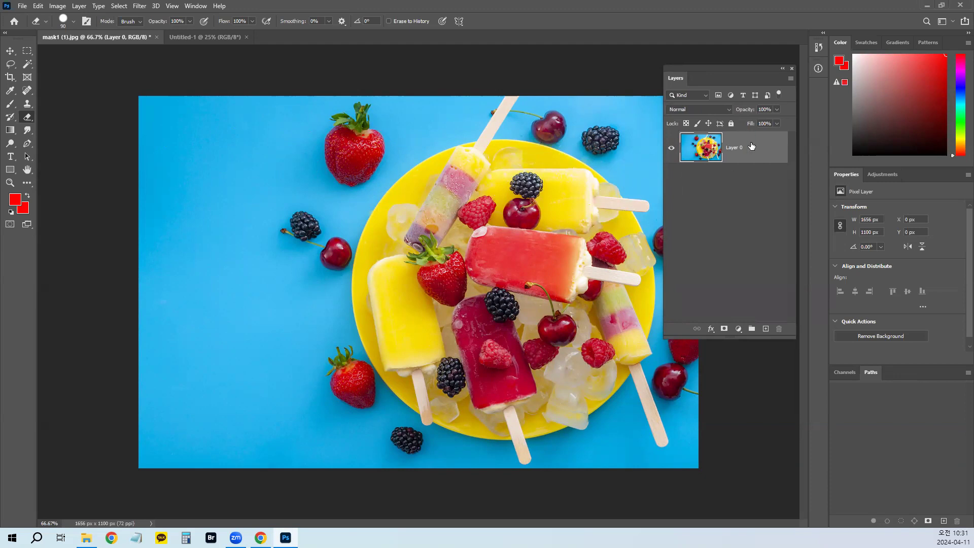
Step: Shift the Layers panel slightly and examine the document's recorded states in the History list down to the most recent ones
drag(738, 67, 742, 67)
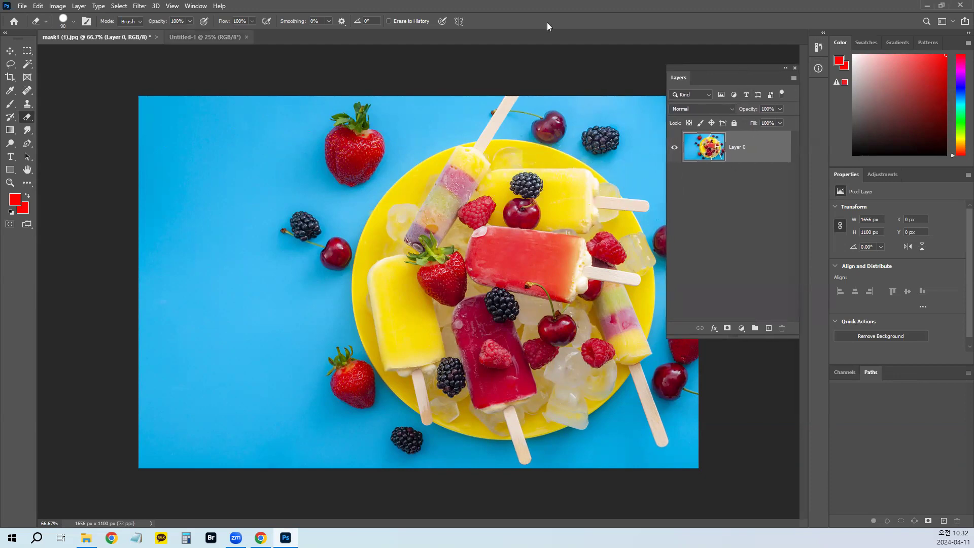
click(818, 48)
scroll(774, 119, up, 5)
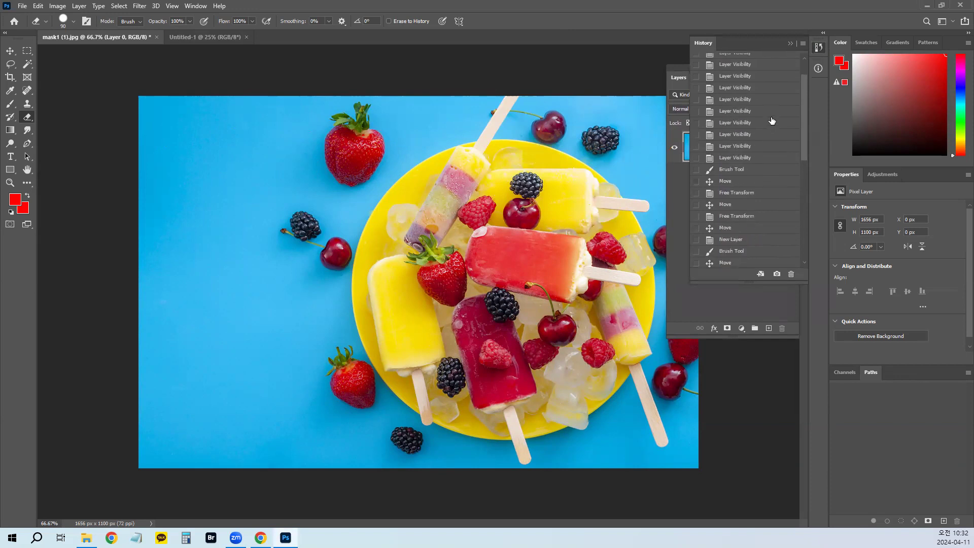
scroll(778, 105, down, 5)
mouse_move(803, 215)
mouse_down()
mouse_move(813, 82)
mouse_move(817, 178)
mouse_move(804, 252)
mouse_up()
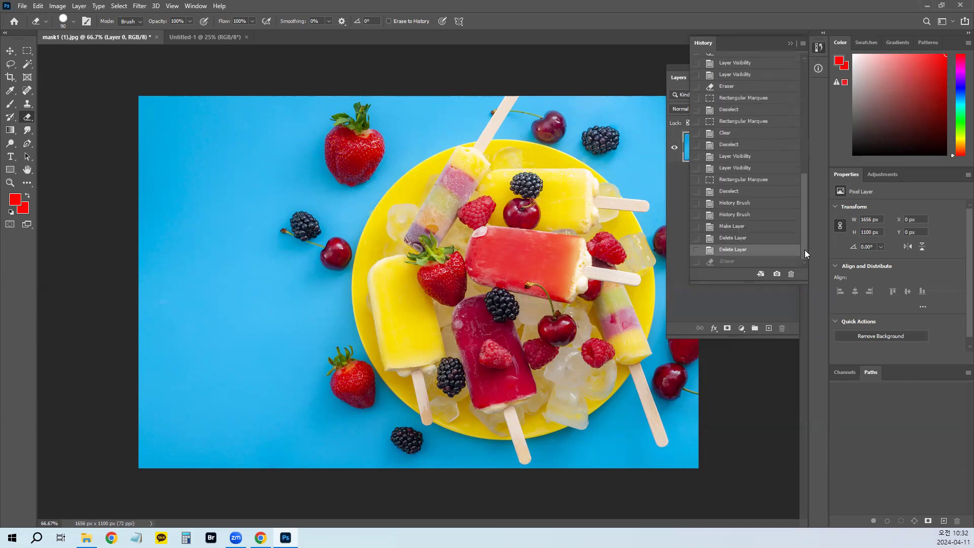
Step: Step back through the history to states before the Background conversion, and return to the latest Eraser state
key(ctrl+alt+z)
key(ctrl+alt+z)
key(ctrl+alt+z)
key(ctrl+alt+z)
key(ctrl+alt+z)
key(ctrl+alt+z)
key(ctrl+alt+z)
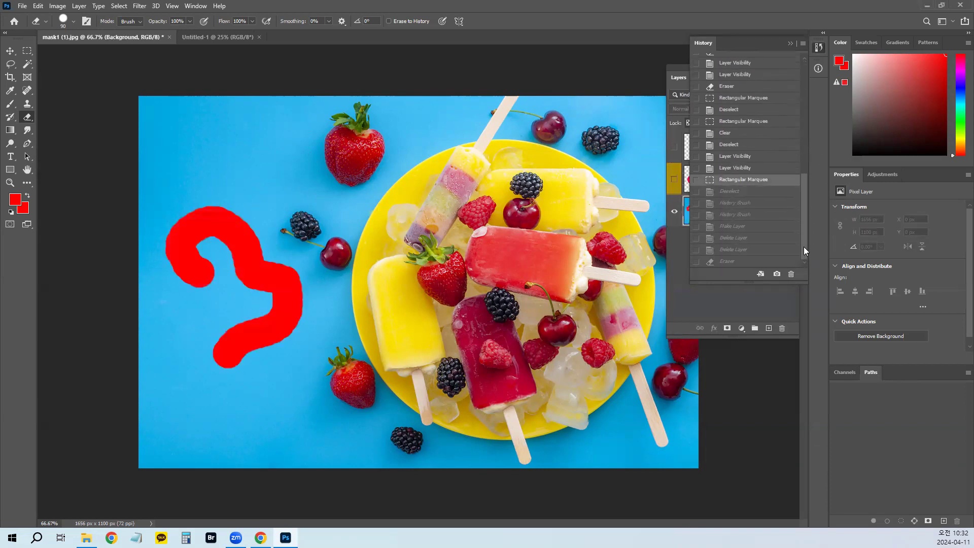
key(ctrl+alt+z)
key(ctrl+alt+z)
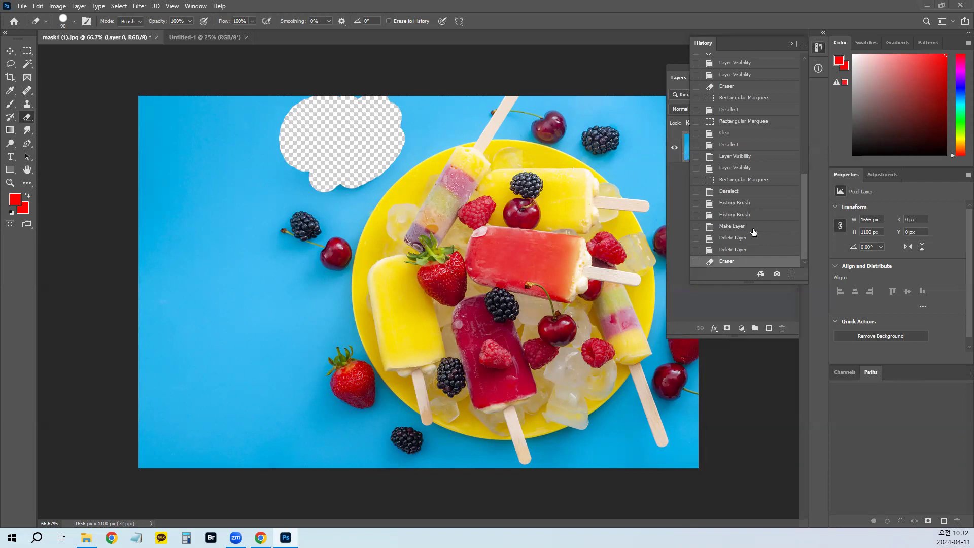
Step: Revert the document to its opening snapshot mask1 (1).jpg, then lengthen the History list to review it and collapse it
drag(799, 225, 804, 101)
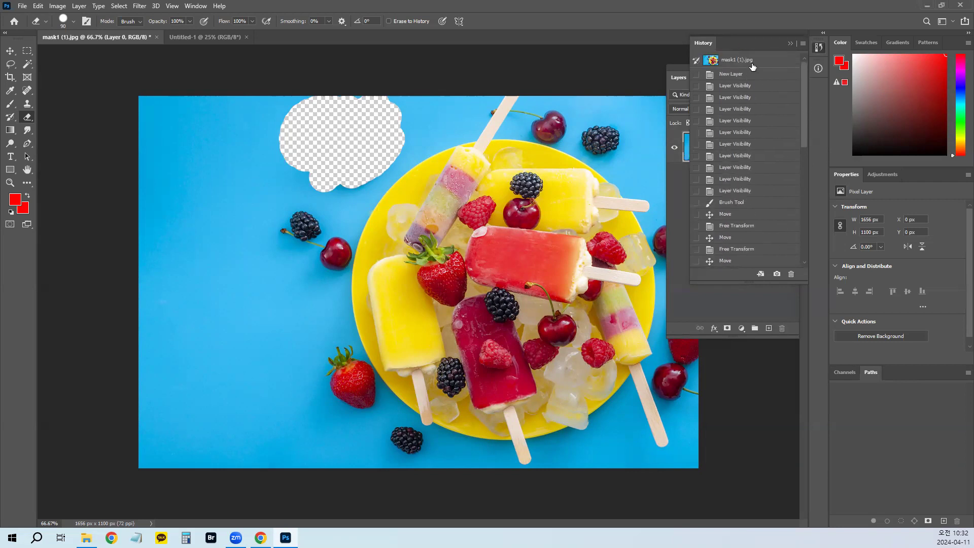
drag(719, 64, 515, 328)
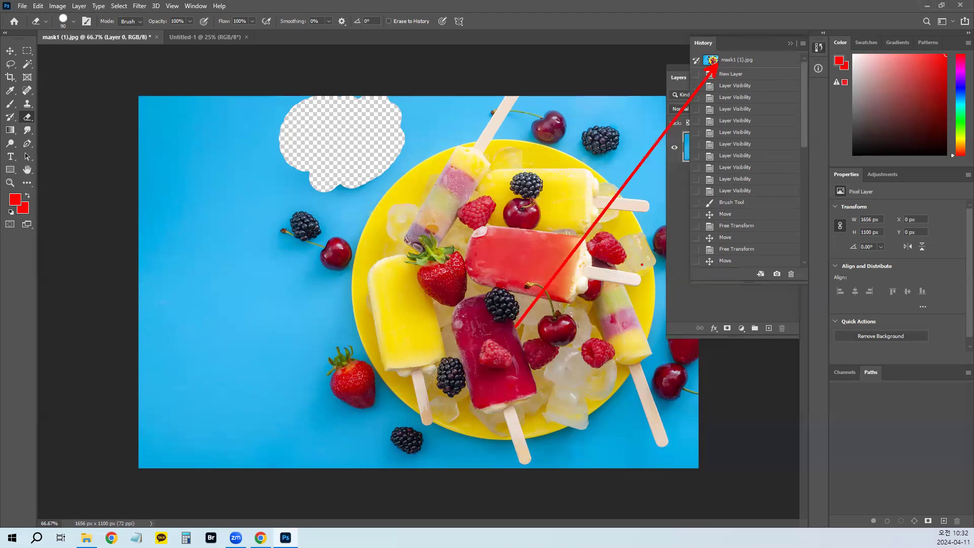
click(736, 60)
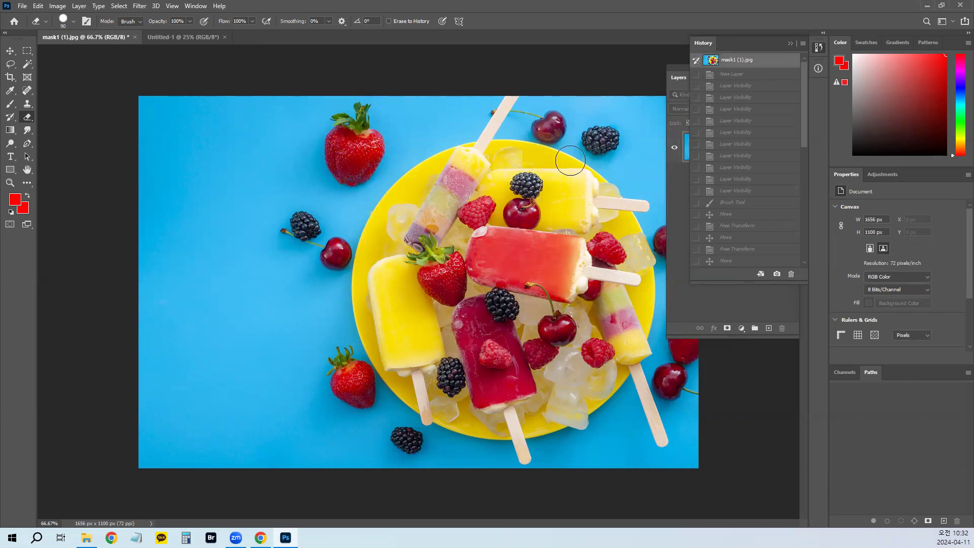
drag(755, 284, 753, 387)
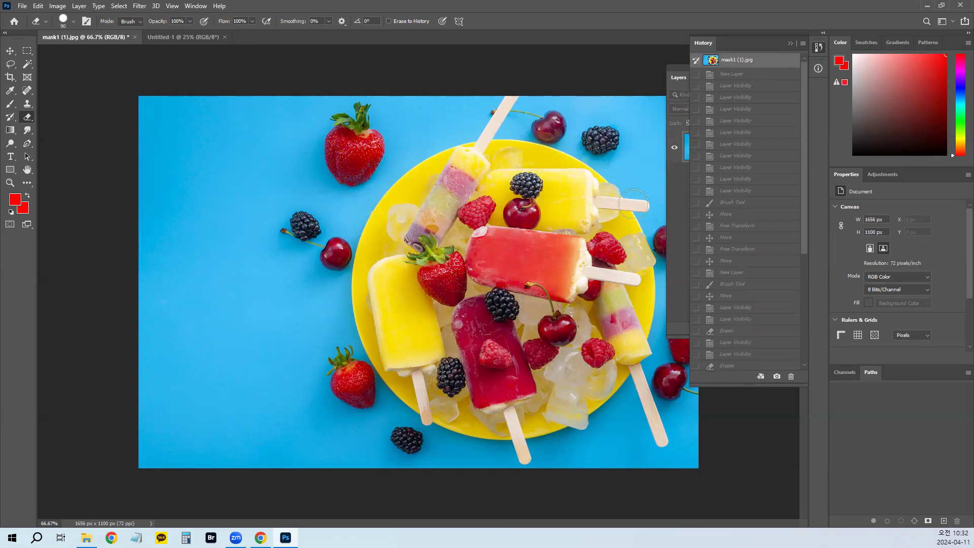
click(790, 44)
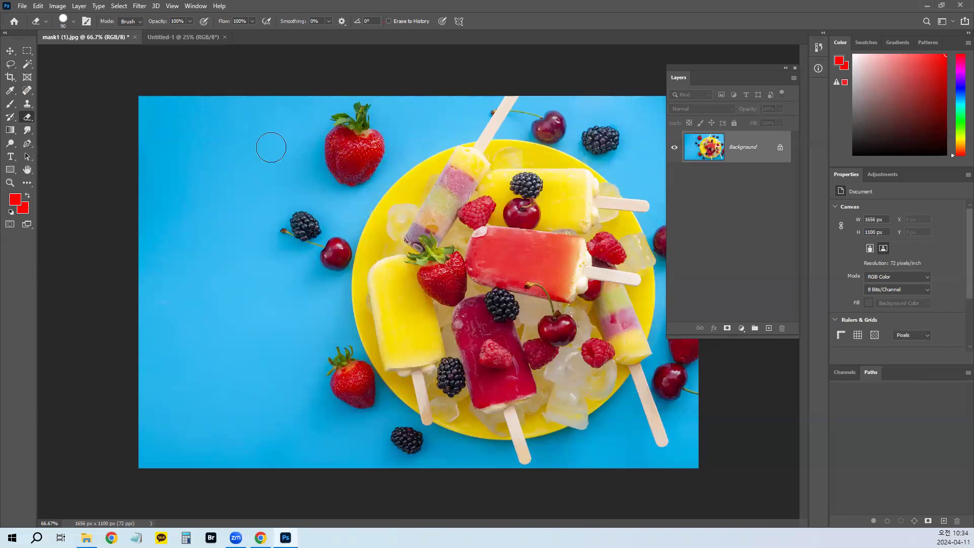
Step: Select the blue background around the plate with the Magic Wand at tolerance 32, adding the remaining blue areas
click(28, 63)
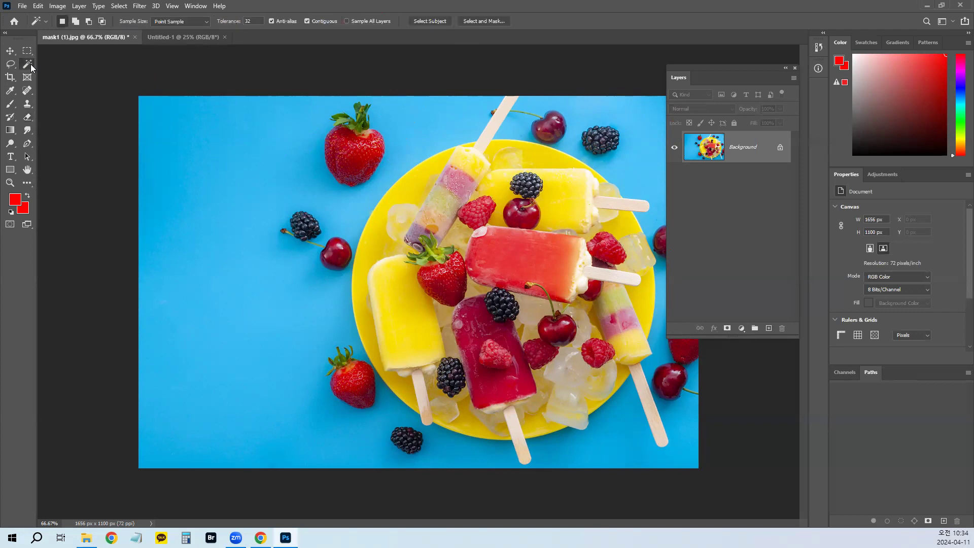
click(411, 143)
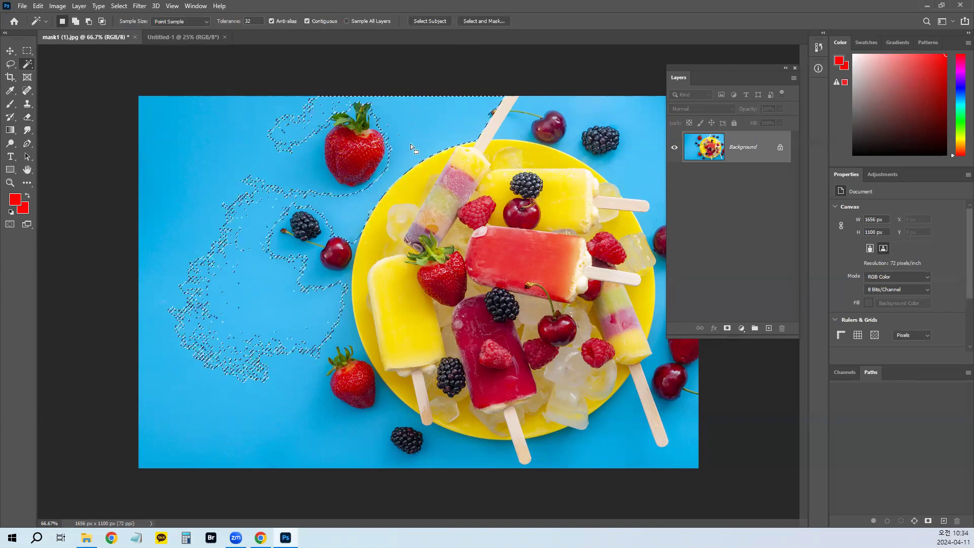
shift+click(294, 174)
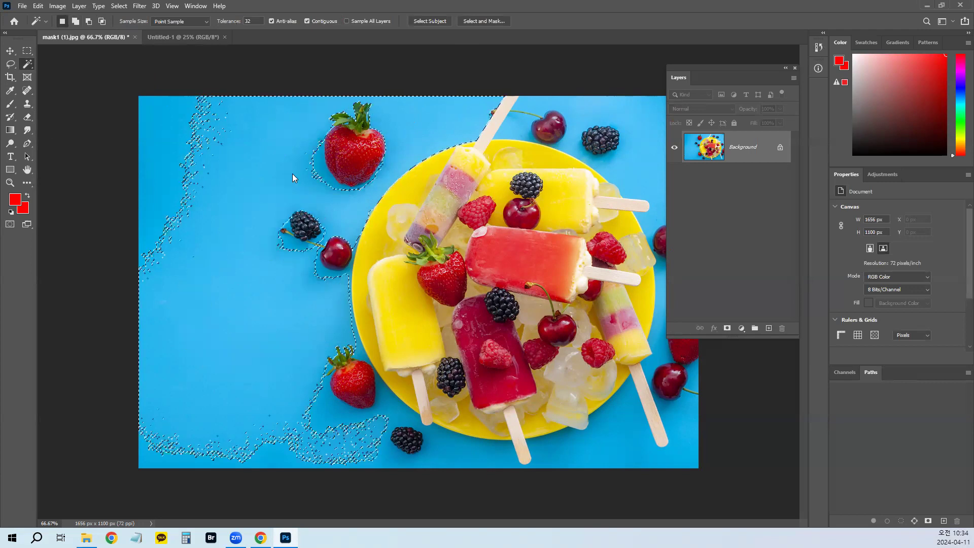
shift+click(437, 454)
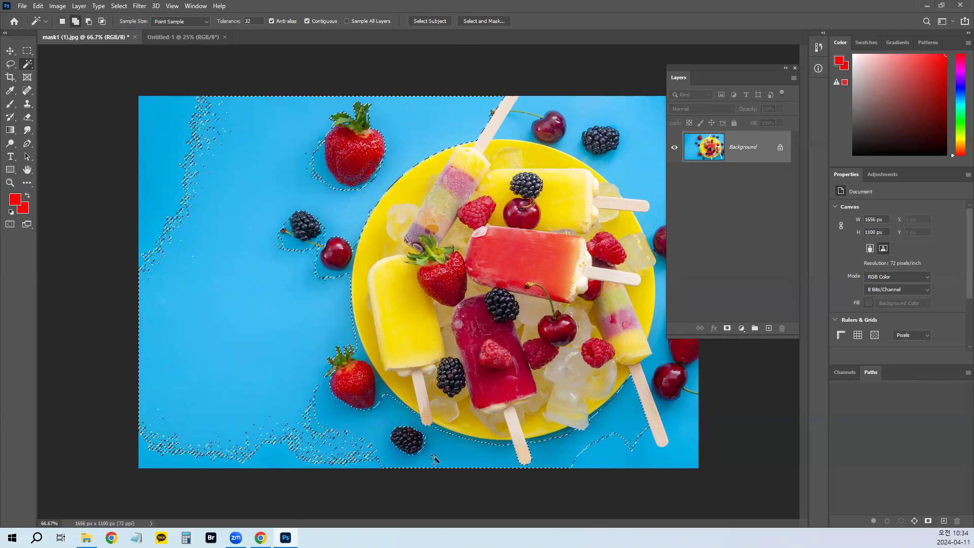
shift+click(640, 443)
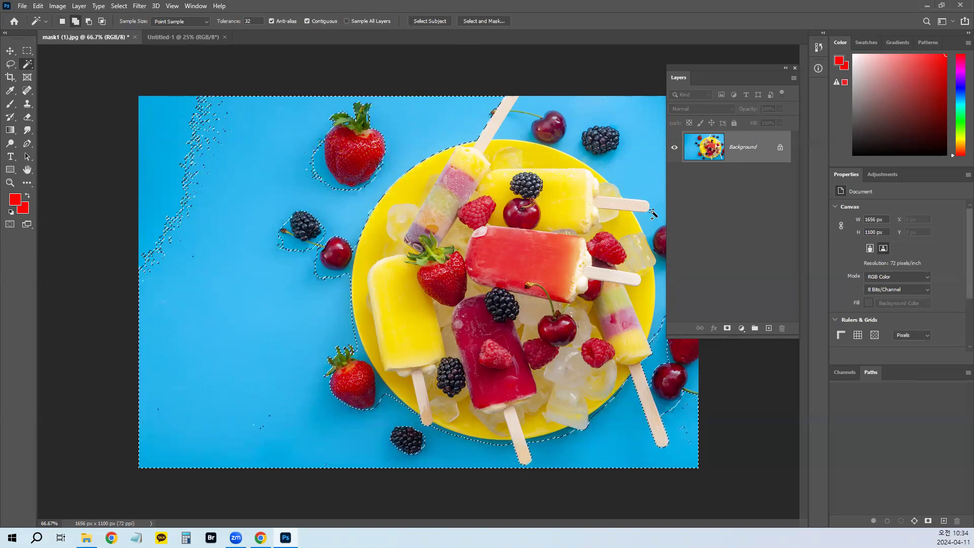
shift+click(629, 165)
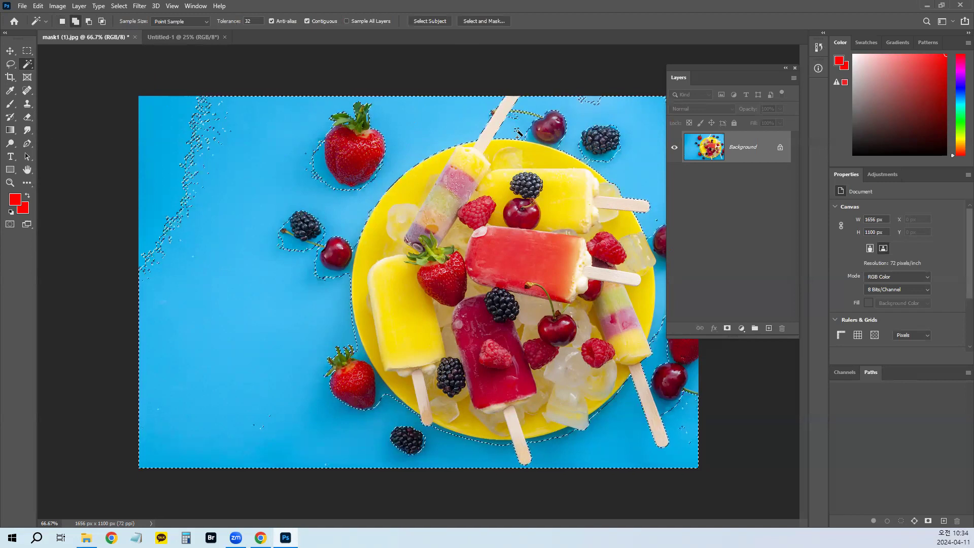
shift+click(196, 152)
key(ctrl+z)
key(ctrl+Delete)
key(ctrl+z)
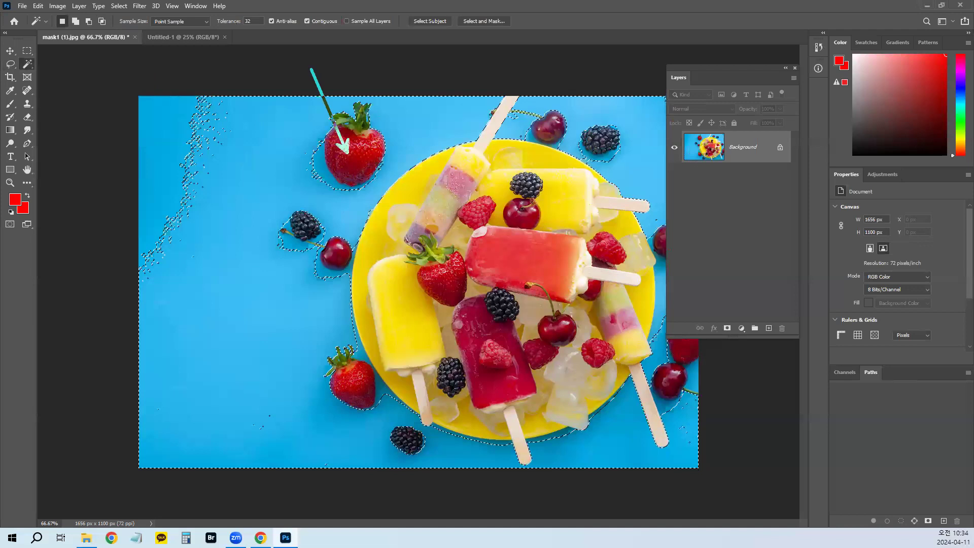
Step: Add the fruits and leftover gaps left of the plate to the blue background selection with the Lasso tool
key(l)
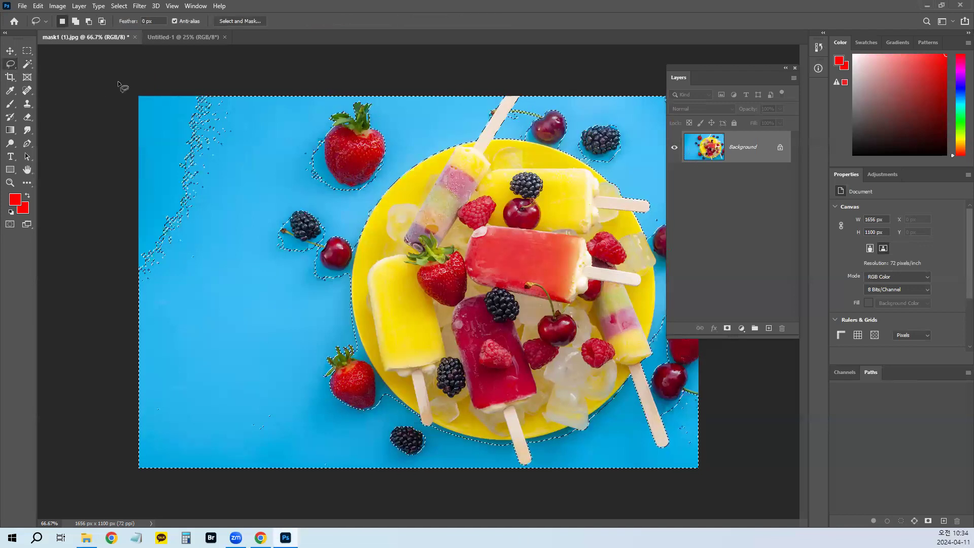
mouse_move(448, 96)
mouse_down()
mouse_move(370, 195)
mouse_move(355, 236)
mouse_up()
mouse_move(335, 297)
mouse_down()
mouse_move(94, 327)
mouse_move(73, 187)
mouse_move(137, 63)
mouse_move(390, 57)
mouse_move(442, 99)
mouse_up()
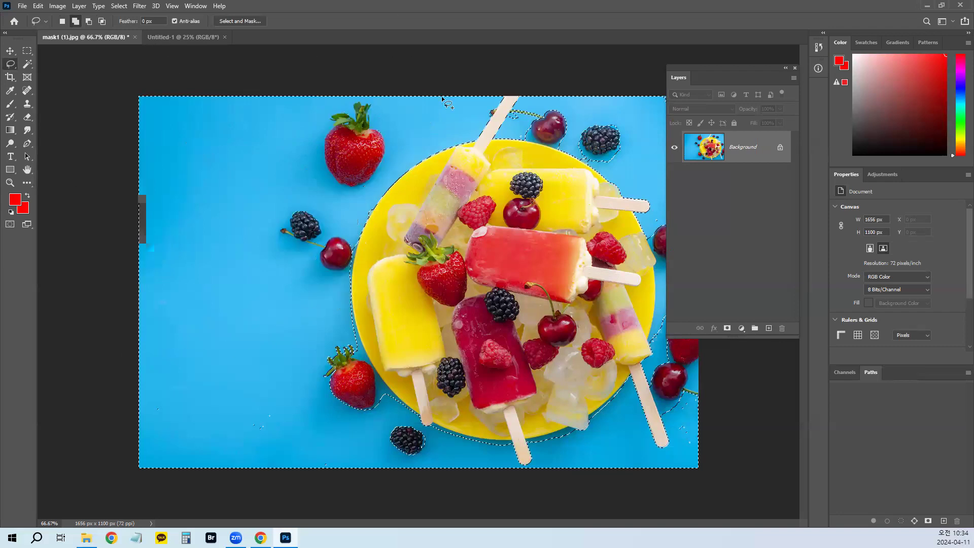
mouse_move(325, 333)
mouse_down()
mouse_move(362, 356)
mouse_move(382, 387)
mouse_move(308, 428)
mouse_move(306, 413)
mouse_up()
mouse_move(689, 459)
mouse_down()
mouse_move(672, 407)
mouse_move(735, 394)
mouse_up()
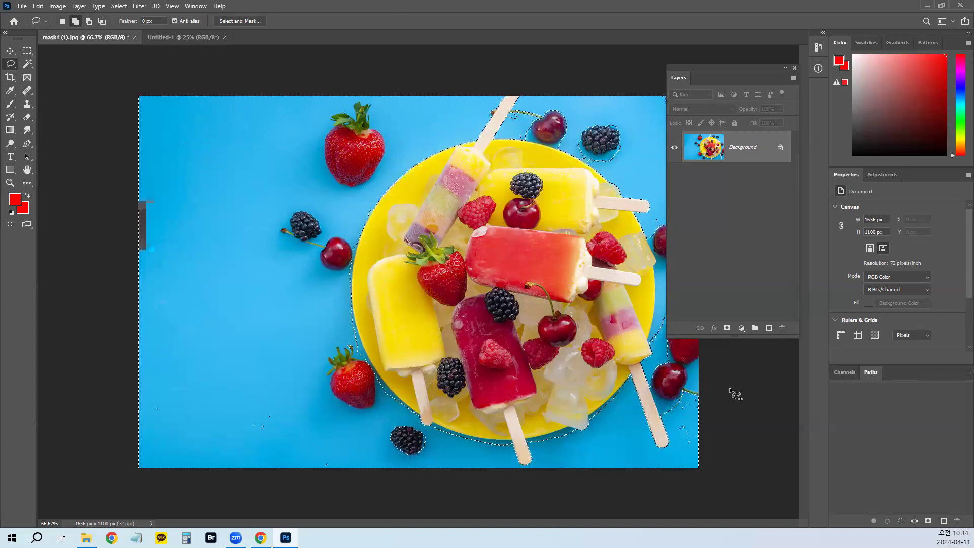
Step: Collapse the Layers panel and clear the selection
click(784, 70)
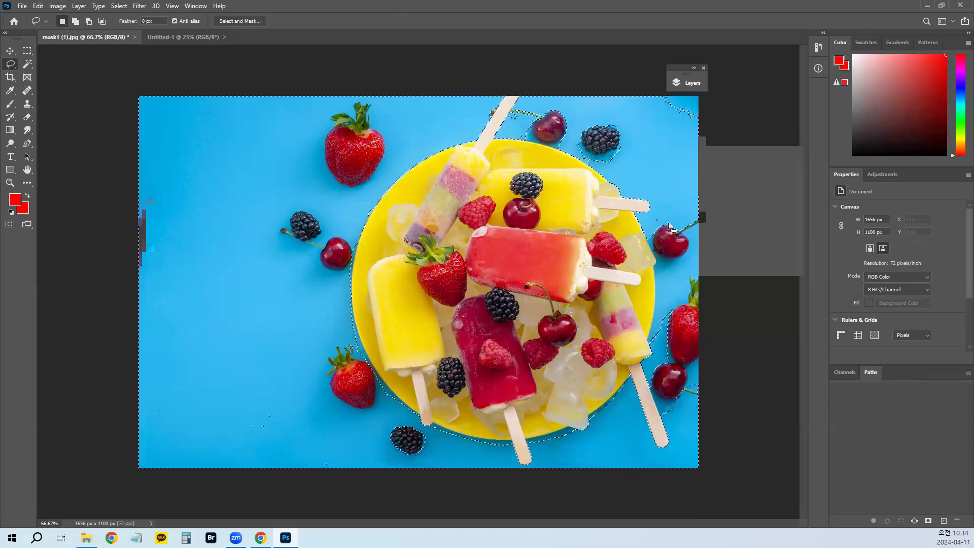
key(ctrl+d)
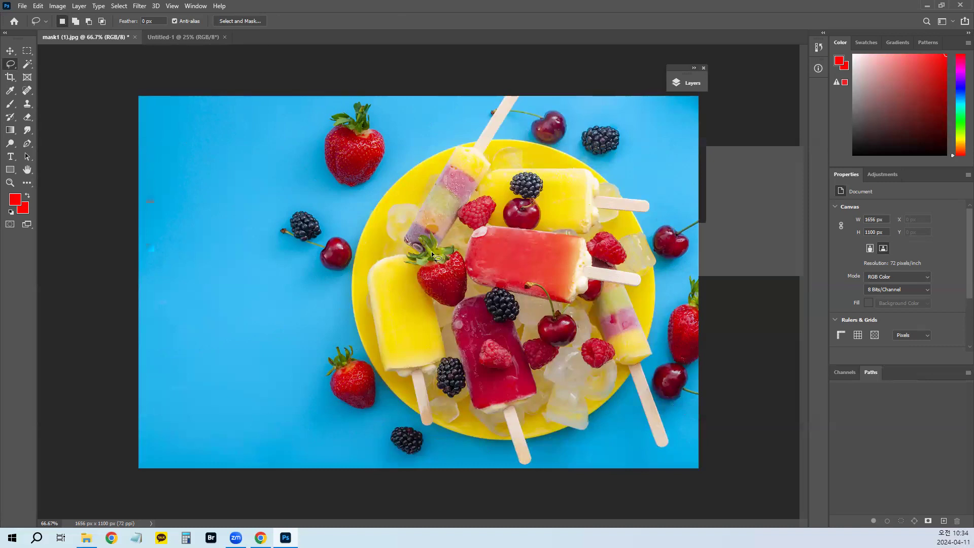
Step: Undo the deselection to restore the blue background selection around the plate
key(ctrl+z)
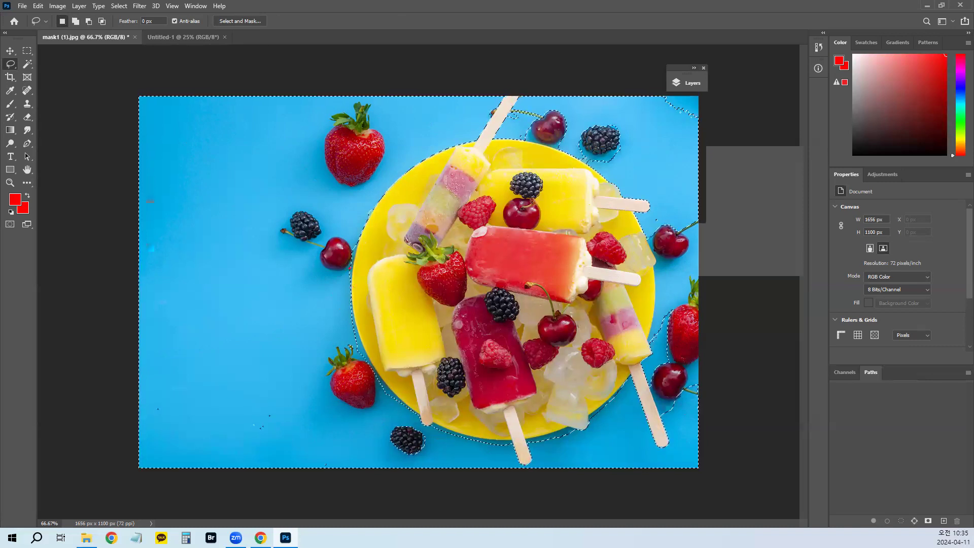
drag(353, 267, 255, 127)
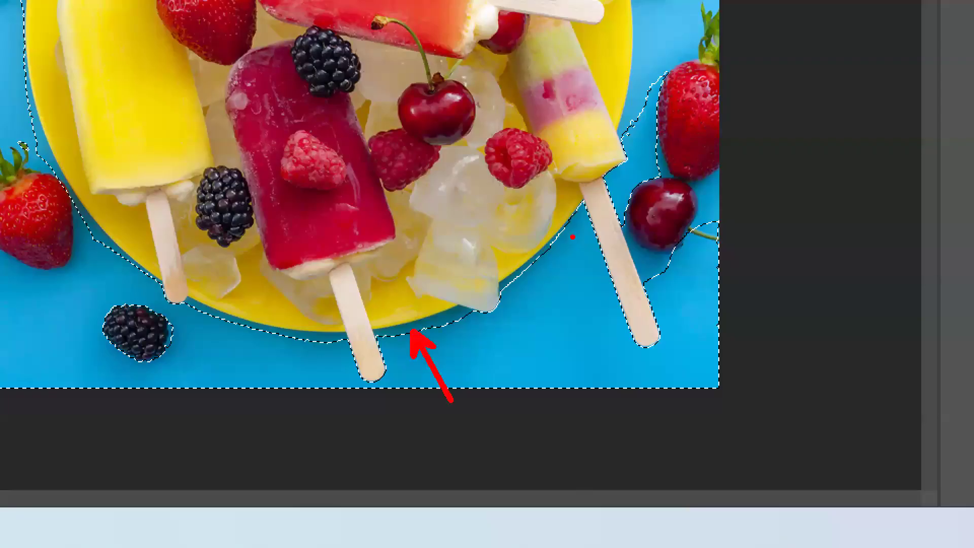
drag(567, 237, 590, 274)
drag(660, 255, 701, 300)
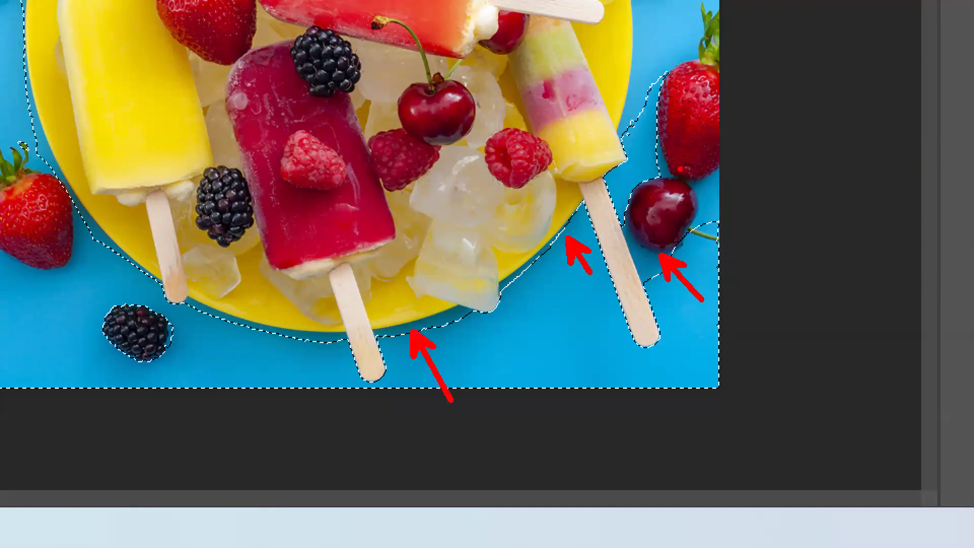
drag(680, 168, 708, 199)
drag(653, 83, 678, 41)
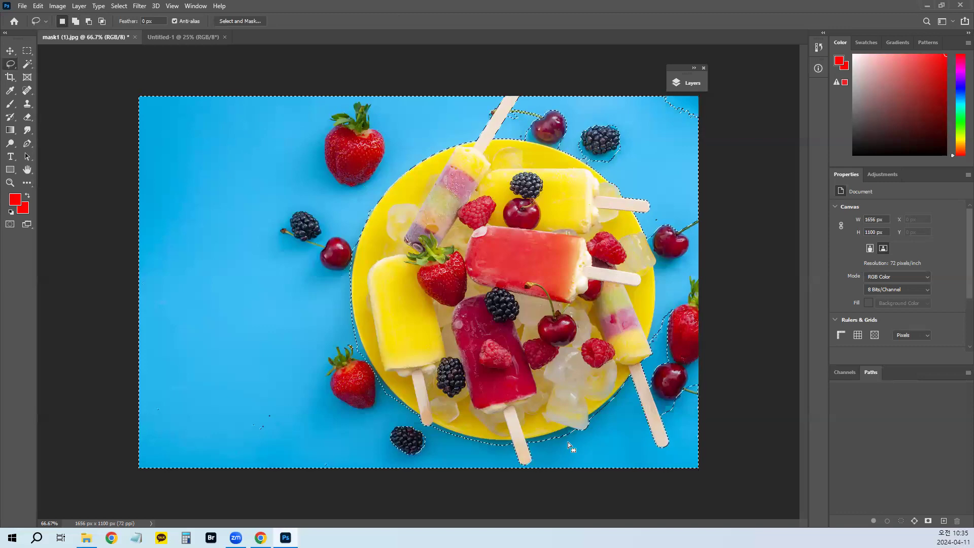
Step: Move the Layers panel clear of the image, switch the selection to Quick Mask mode and expand the Layers panel
drag(680, 67, 749, 58)
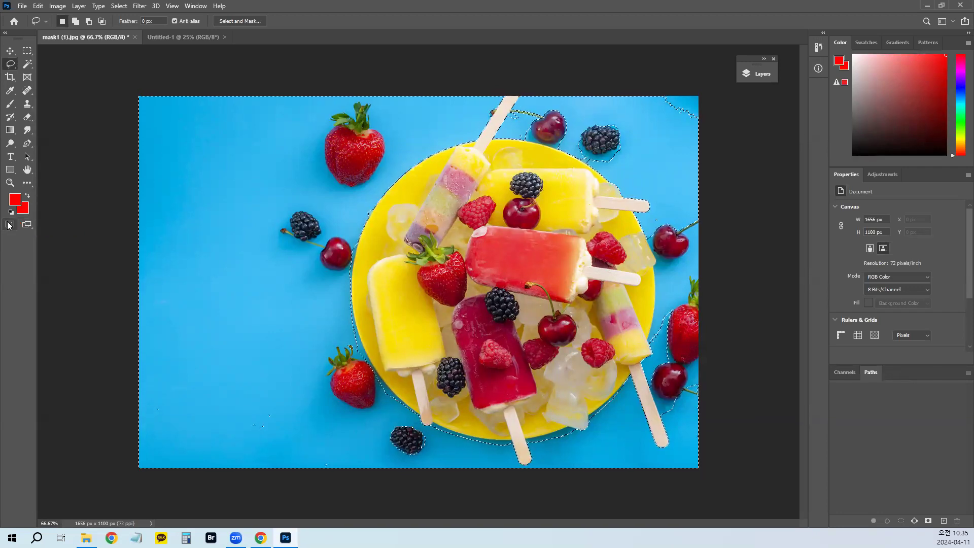
click(9, 225)
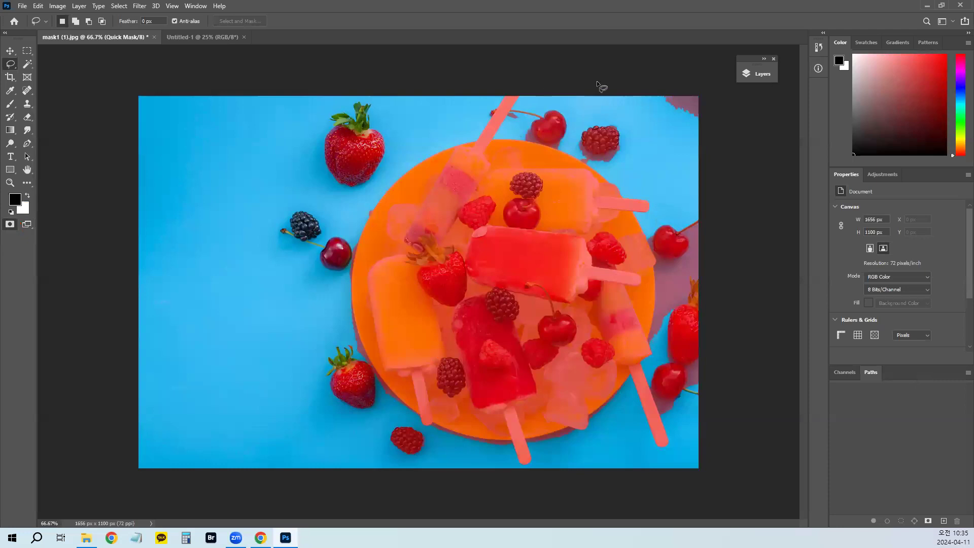
click(763, 63)
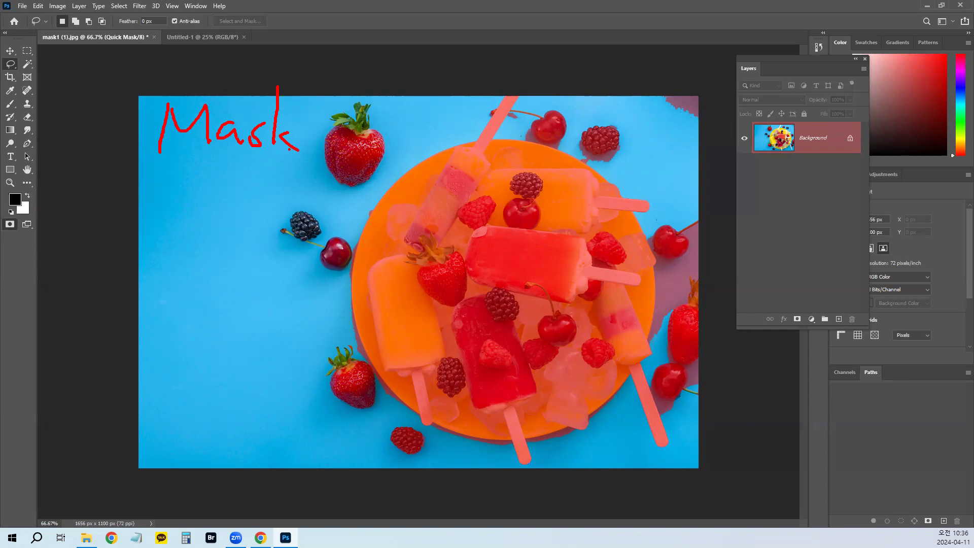
key(ctrl+z)
key(ctrl+z)
key(ctrl+z)
key(ctrl+z)
key(ctrl+z)
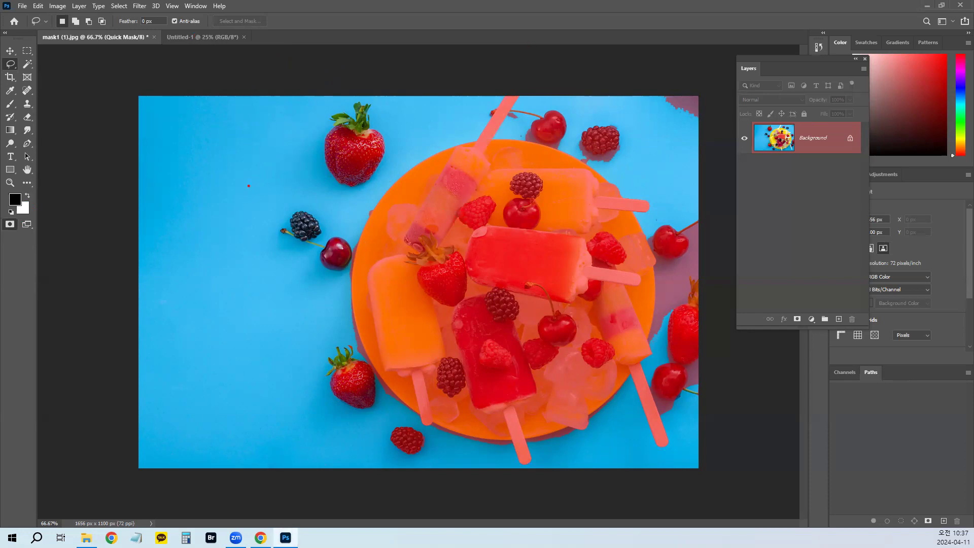
mouse_move(319, 181)
mouse_down()
mouse_move(285, 192)
mouse_move(240, 133)
mouse_move(325, 130)
mouse_move(305, 183)
mouse_up()
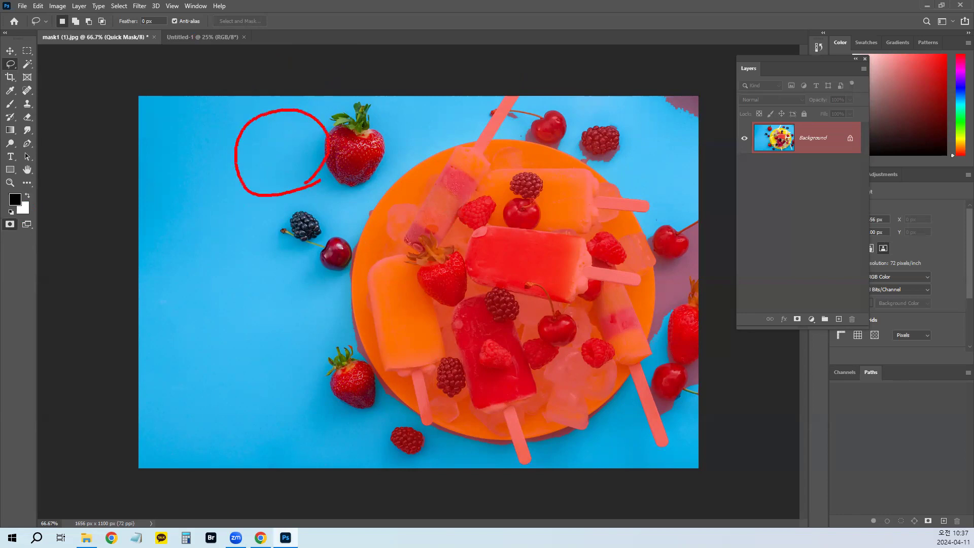
drag(248, 154, 103, 261)
mouse_move(92, 264)
mouse_down()
mouse_move(77, 290)
mouse_move(104, 291)
mouse_up()
key(ctrl+z)
key(ctrl+z)
drag(74, 262, 101, 268)
mouse_move(63, 287)
mouse_down()
mouse_move(100, 279)
mouse_move(85, 273)
mouse_up()
drag(49, 310, 101, 296)
drag(124, 263, 117, 288)
drag(85, 308, 118, 313)
mouse_move(183, 248)
mouse_down()
mouse_move(148, 297)
mouse_move(211, 252)
mouse_move(193, 293)
mouse_move(213, 272)
mouse_up()
mouse_move(175, 304)
mouse_down()
mouse_move(203, 301)
mouse_move(202, 315)
mouse_up()
drag(315, 339, 403, 302)
mouse_move(110, 354)
mouse_down()
mouse_move(140, 362)
mouse_move(128, 383)
mouse_up()
mouse_move(143, 363)
mouse_down()
mouse_move(129, 383)
mouse_move(163, 358)
mouse_move(141, 402)
mouse_up()
mouse_move(147, 379)
mouse_down()
mouse_move(140, 400)
mouse_move(162, 396)
mouse_up()
drag(148, 398, 163, 395)
drag(219, 339, 167, 415)
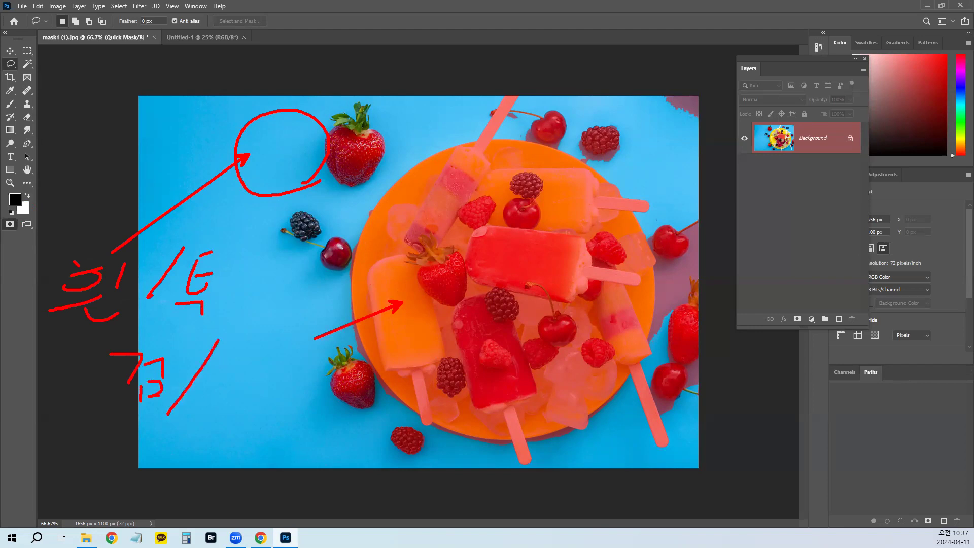
mouse_move(220, 348)
mouse_down()
mouse_move(265, 386)
mouse_move(233, 382)
mouse_move(251, 373)
mouse_up()
drag(274, 353, 266, 381)
drag(274, 378, 280, 391)
mouse_move(302, 355)
mouse_down()
mouse_move(328, 364)
mouse_move(320, 378)
mouse_move(352, 361)
mouse_up()
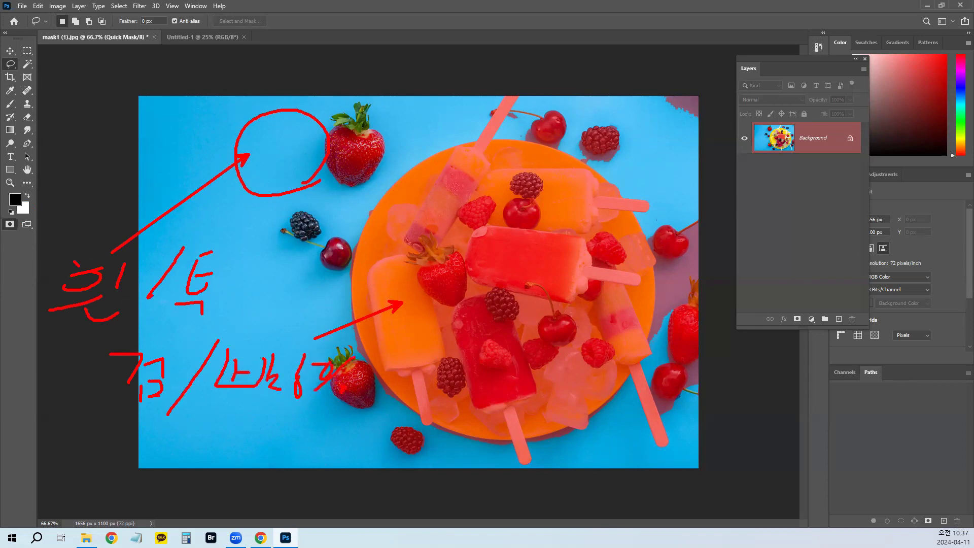
key(Escape)
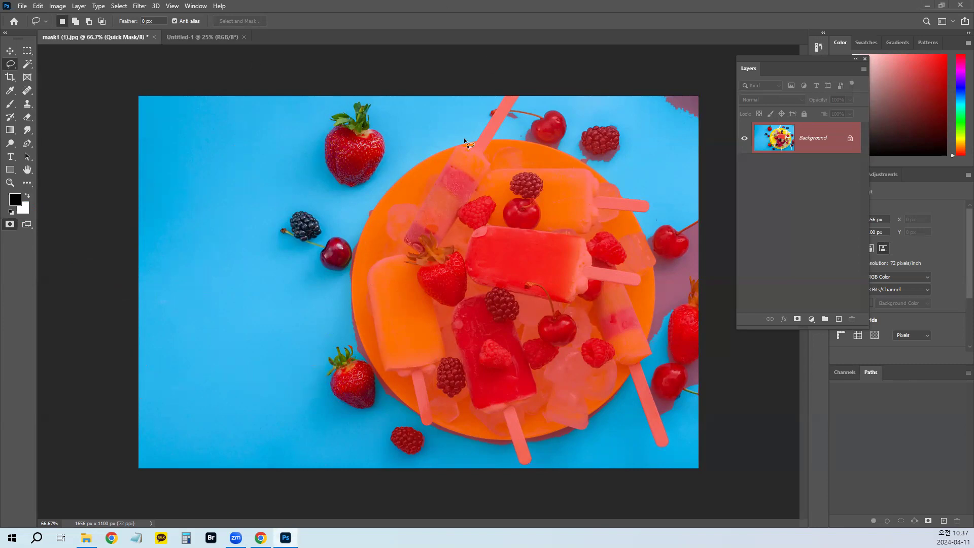
Step: Turn Quick Mask mode off to view the selection outline around the plate, and turn it back on
key(q)
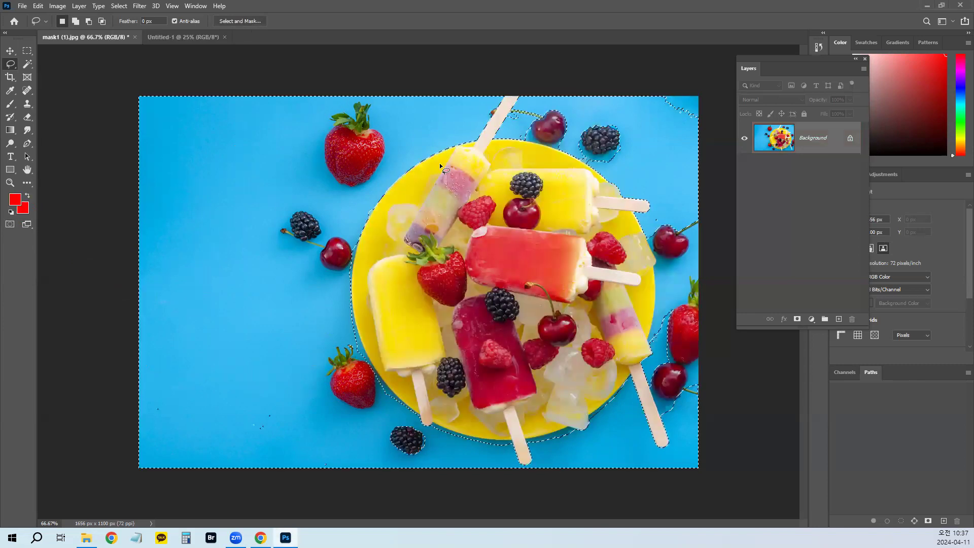
drag(286, 197, 335, 3)
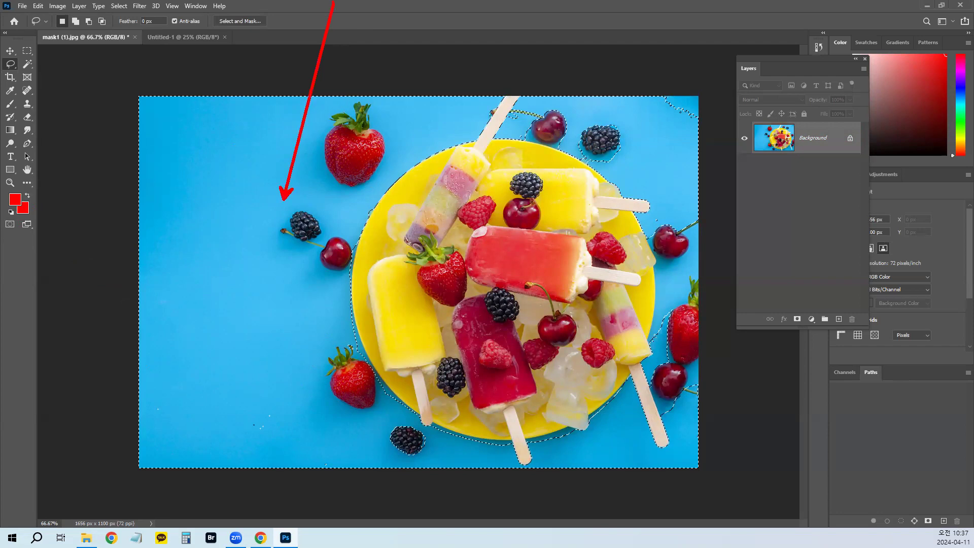
key(ctrl+z)
drag(497, 251, 572, 67)
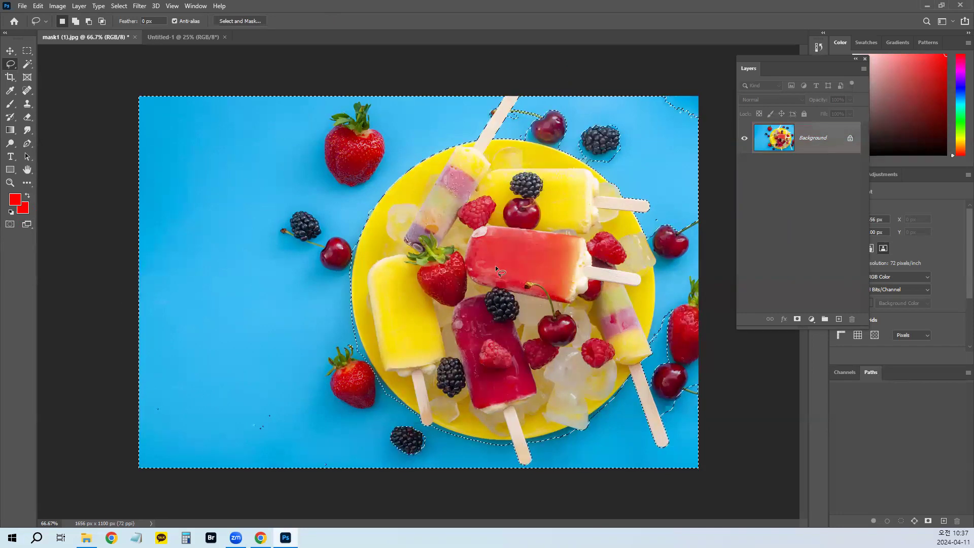
key(q)
Step: Paint a heart outline on the mask in black with the Brush, in the blue area left of the strawberry and blackberry
key(ctrl+plus)
key(ctrl+plus)
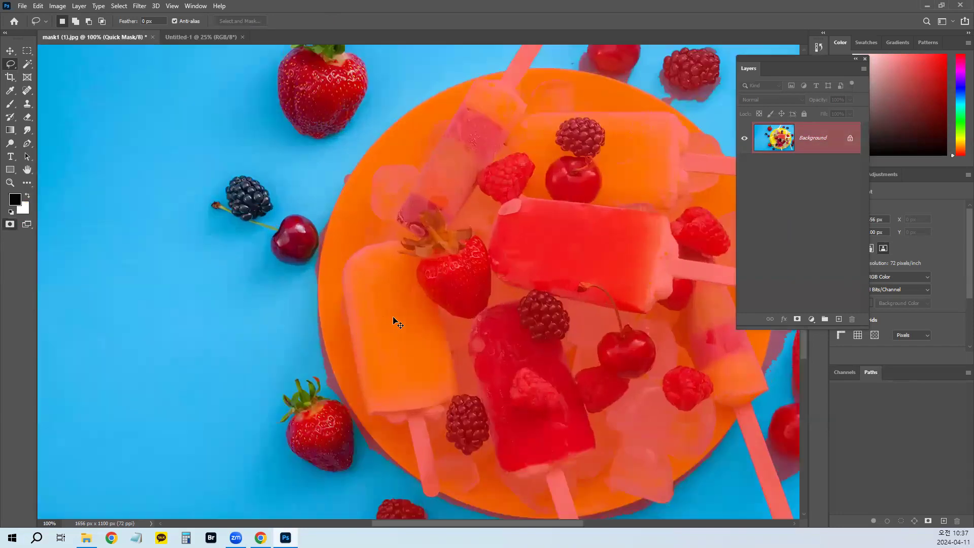
key(ctrl+minus)
drag(442, 322, 425, 335)
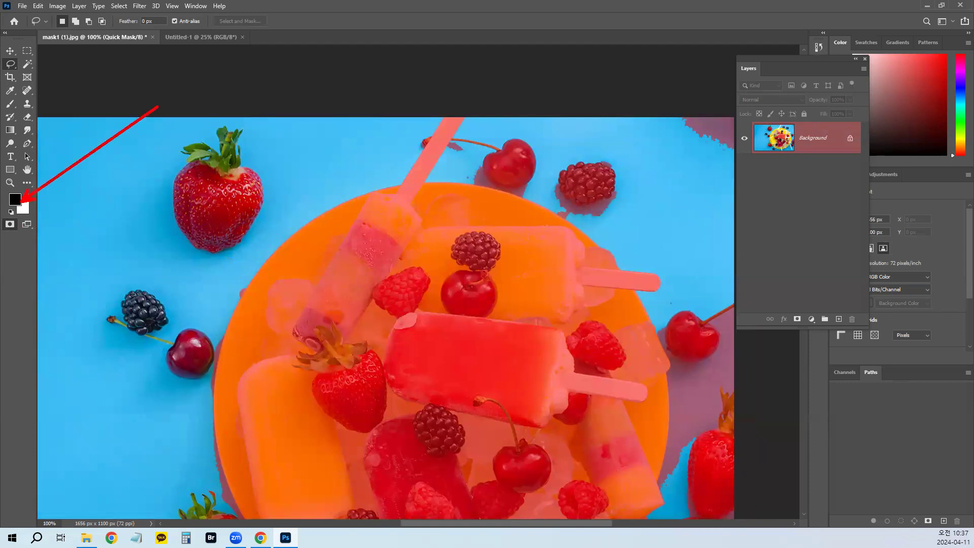
drag(181, 250, 372, 226)
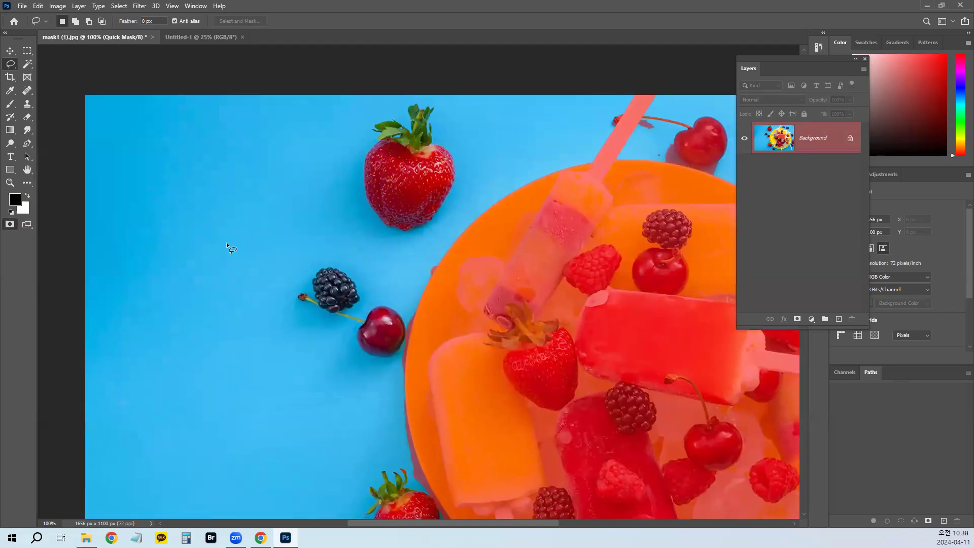
key(b)
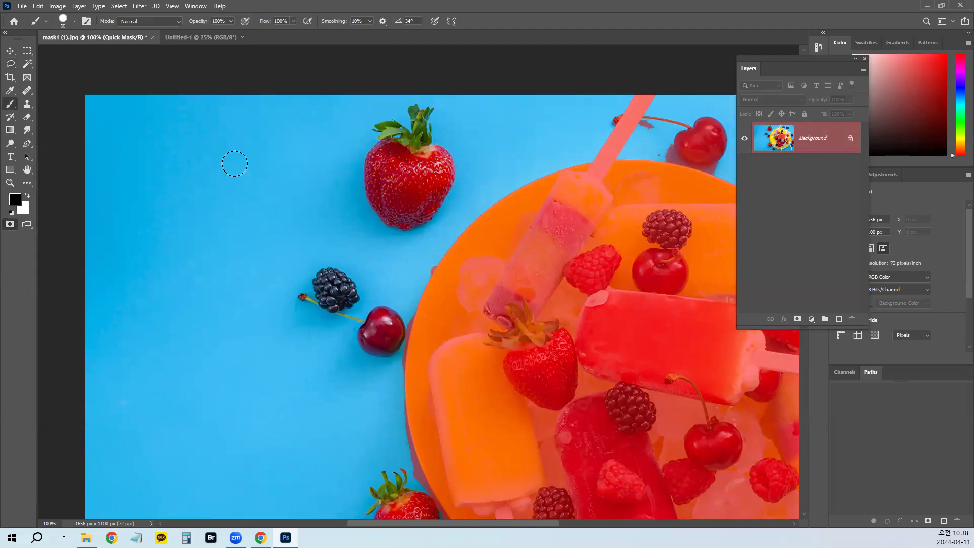
mouse_move(206, 291)
mouse_down()
mouse_move(149, 261)
mouse_move(157, 206)
mouse_move(193, 223)
mouse_move(203, 194)
mouse_move(254, 199)
mouse_move(258, 246)
mouse_move(185, 318)
mouse_up()
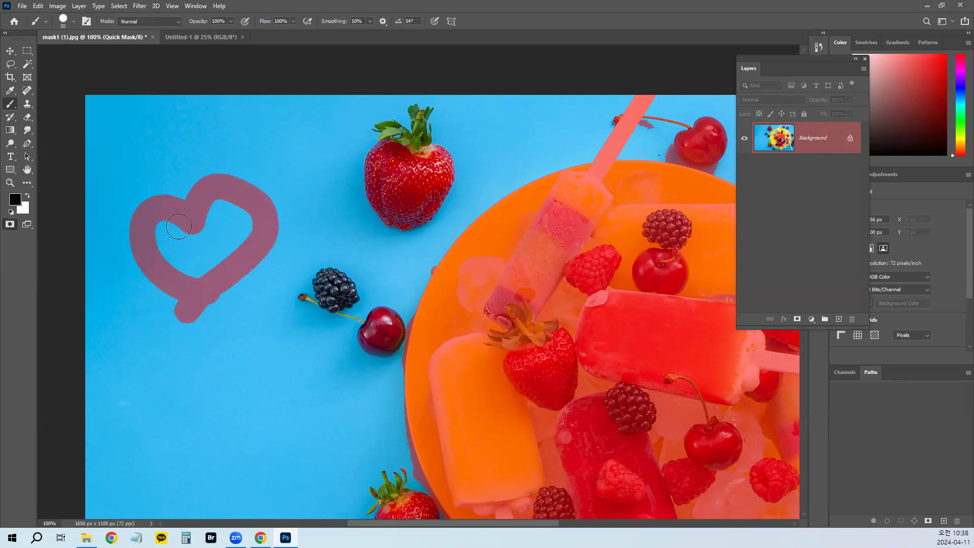
Step: Preview the heart as a selection outside Quick Mask, and undo the heart stroke back in the mask
click(11, 224)
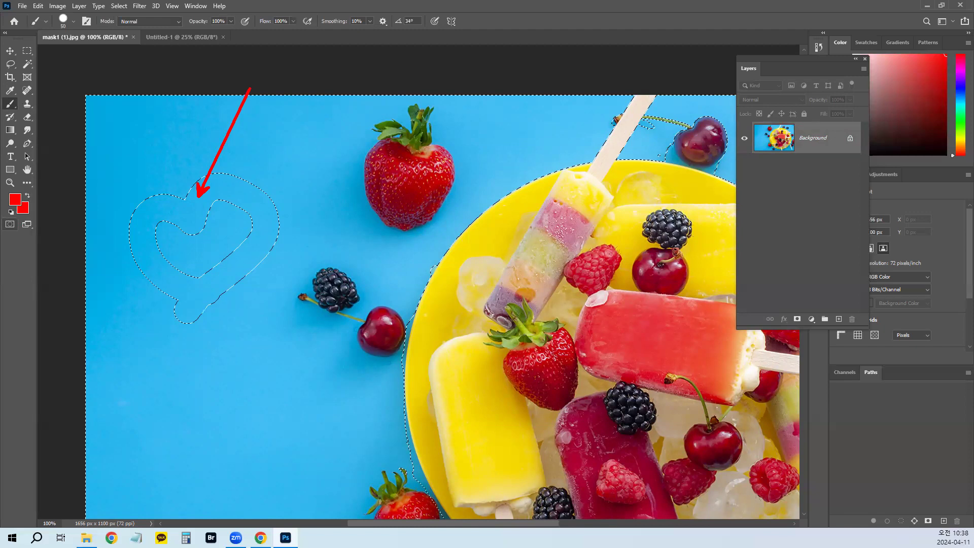
click(10, 224)
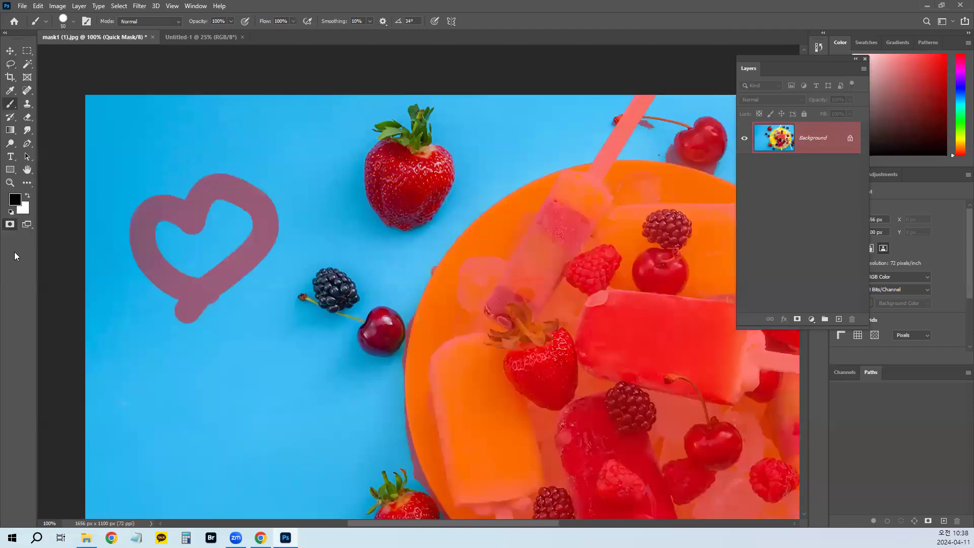
key(ctrl+z)
Step: Erase the mask over the cherry above the plate, the image's upper-right corner and the area along the right edge with the Eraser
mouse_move(385, 362)
mouse_down()
mouse_move(334, 356)
mouse_move(141, 410)
mouse_up()
key(e)
mouse_move(439, 191)
mouse_down()
mouse_move(421, 190)
mouse_move(463, 186)
mouse_move(495, 197)
mouse_move(497, 173)
mouse_up()
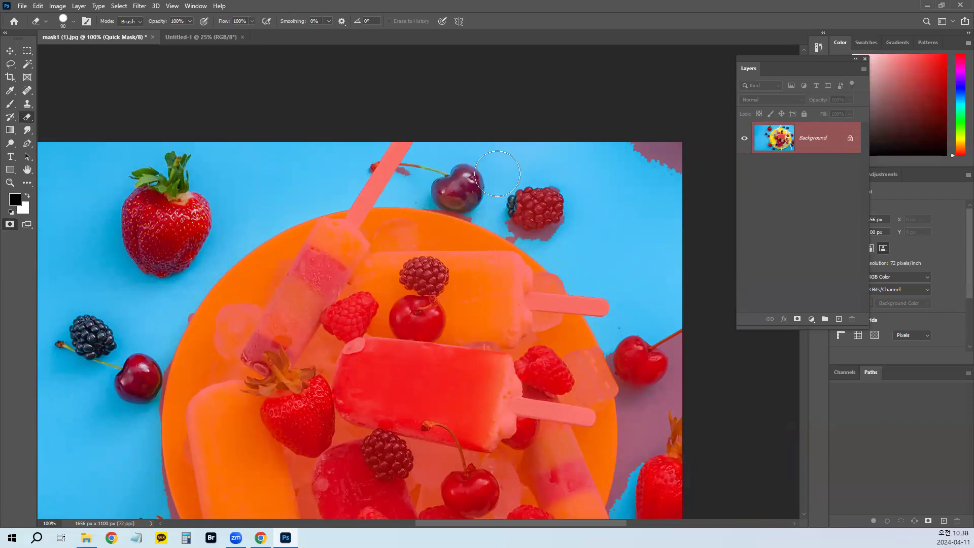
drag(591, 149, 700, 148)
drag(677, 345, 660, 507)
mouse_move(656, 470)
mouse_down()
mouse_move(641, 420)
mouse_move(630, 161)
mouse_up()
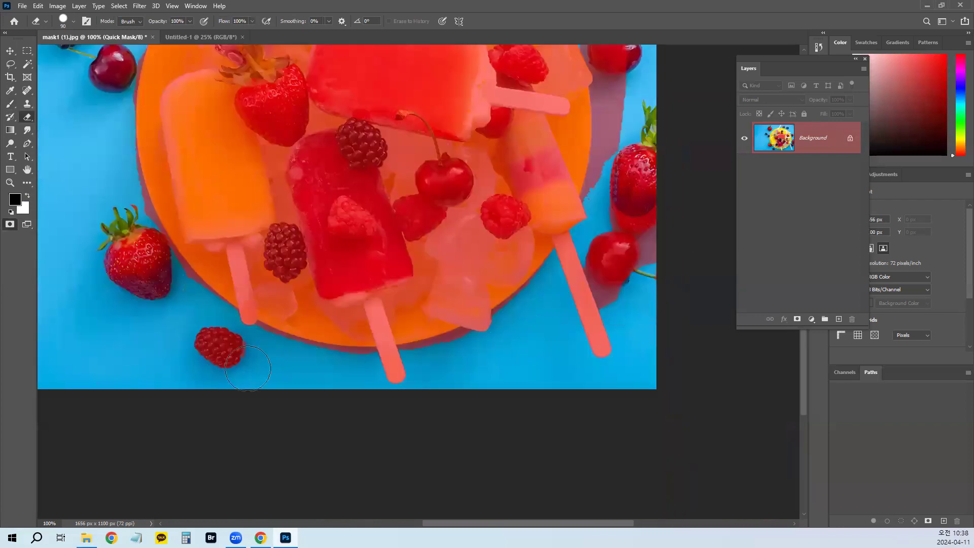
drag(254, 371, 547, 443)
drag(382, 366, 344, 483)
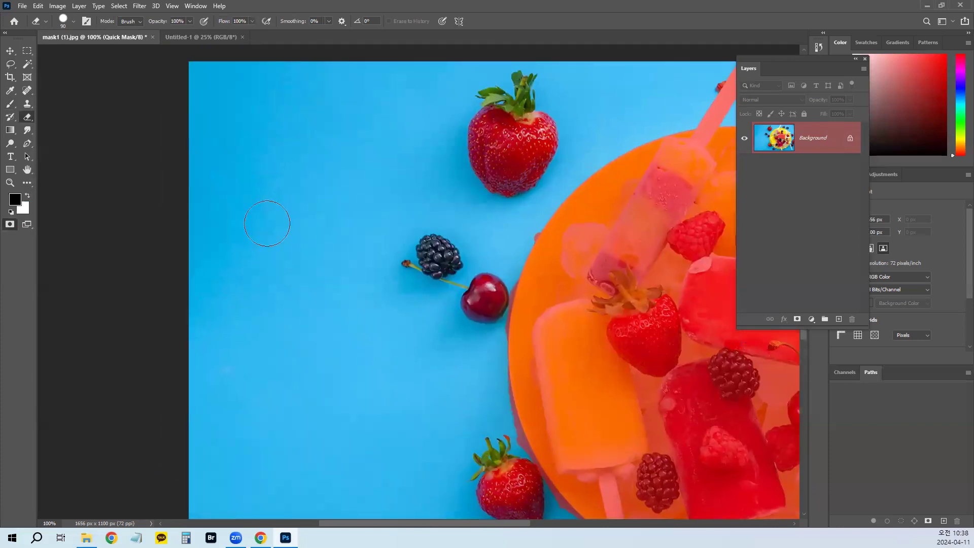
Step: Fill a tall rectangular marquee left of the fruits with black on the Quick Mask, and preview the resulting selection outside the mask
key(m)
mouse_move(197, 89)
mouse_down()
mouse_move(381, 444)
mouse_move(379, 461)
mouse_up()
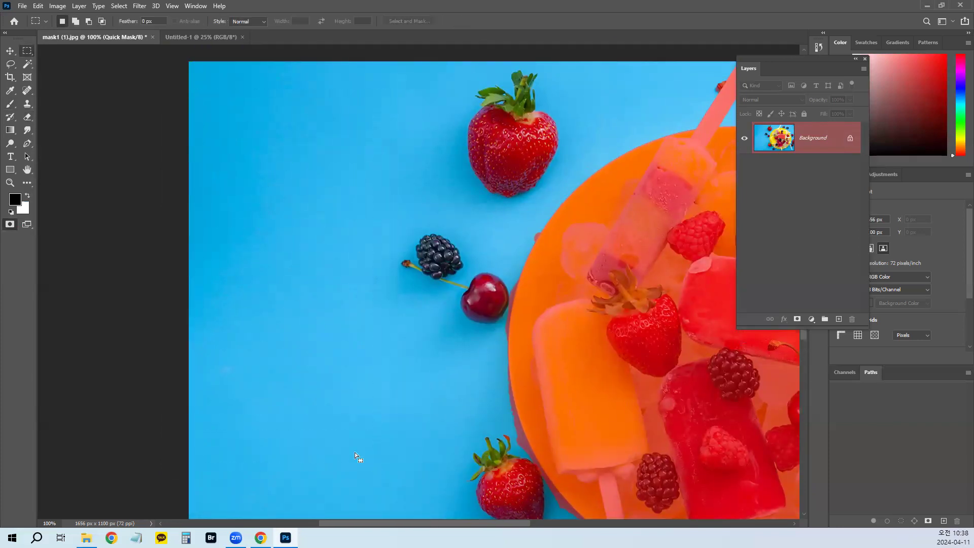
key(alt+BackSpace)
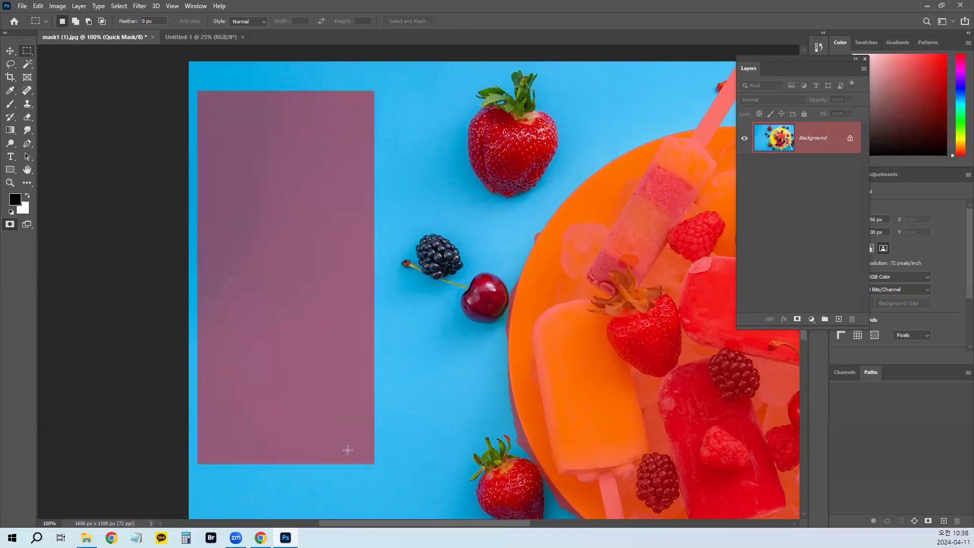
key(q)
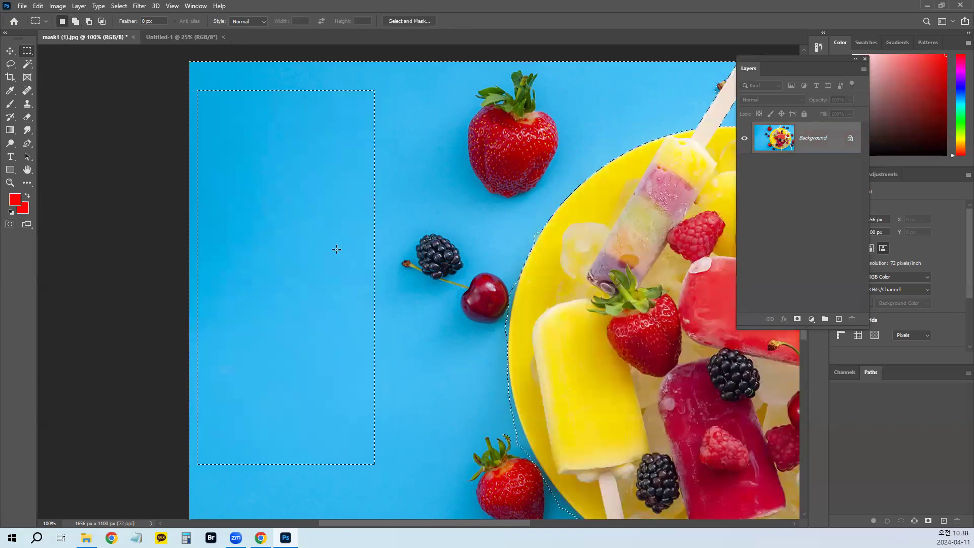
key(q)
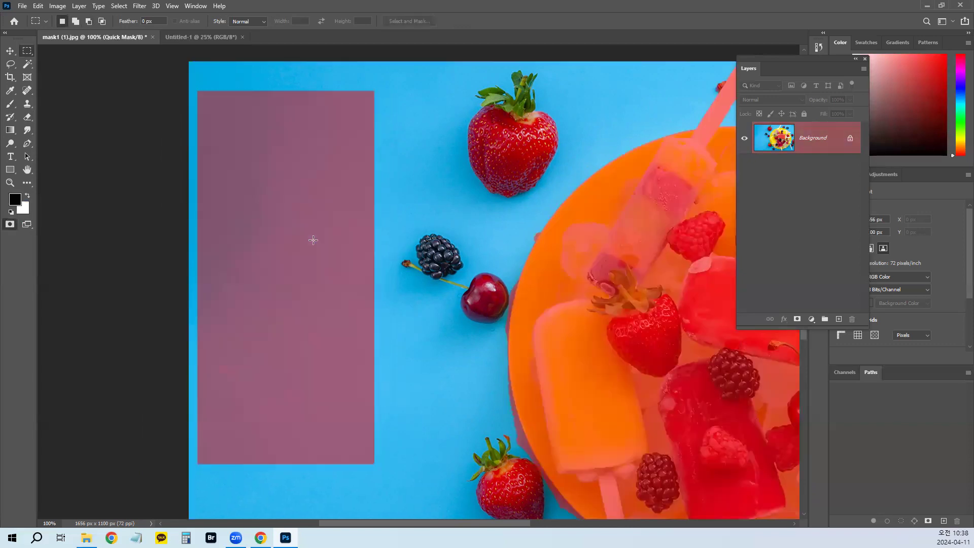
Step: Fill a larger rectangle along the image's left edge with black, clear the mask from that area and deselect
drag(530, 183, 456, 260)
drag(121, 140, 354, 463)
key(shift+BackSpace)
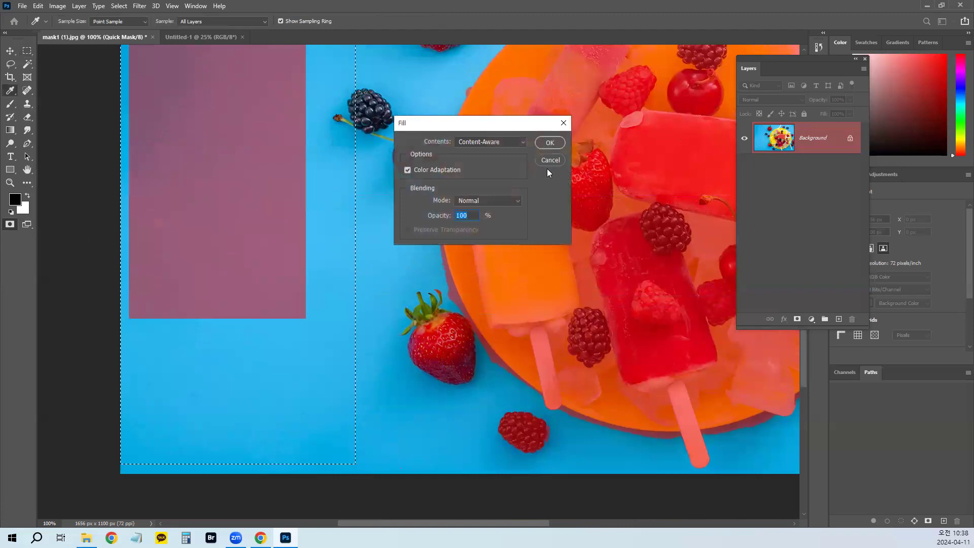
click(551, 160)
scroll(267, 257, up, 5)
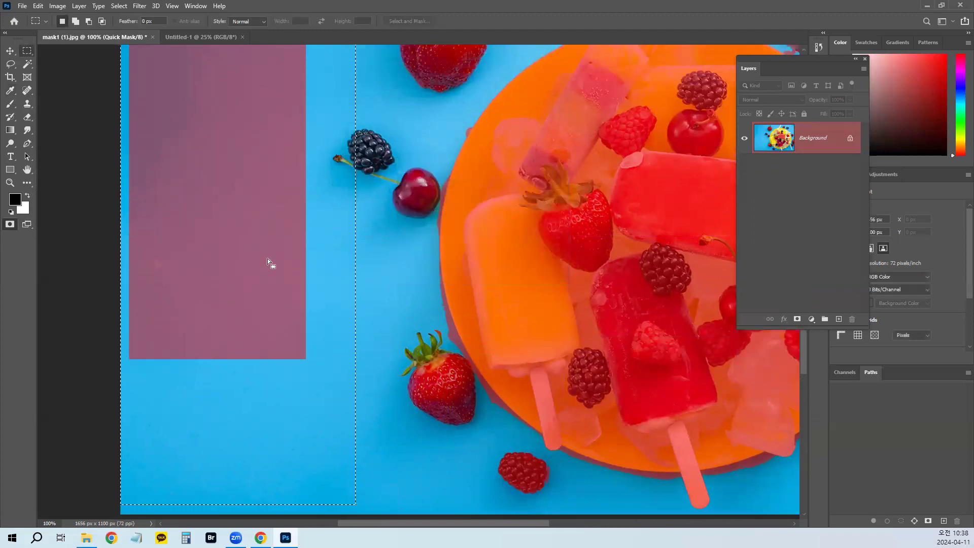
scroll(274, 260, up, 3)
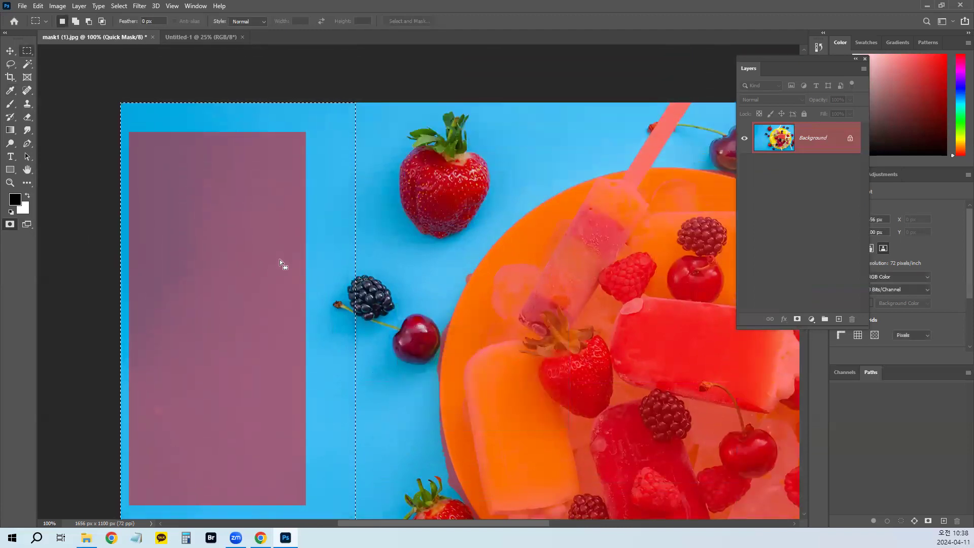
key(alt+Delete)
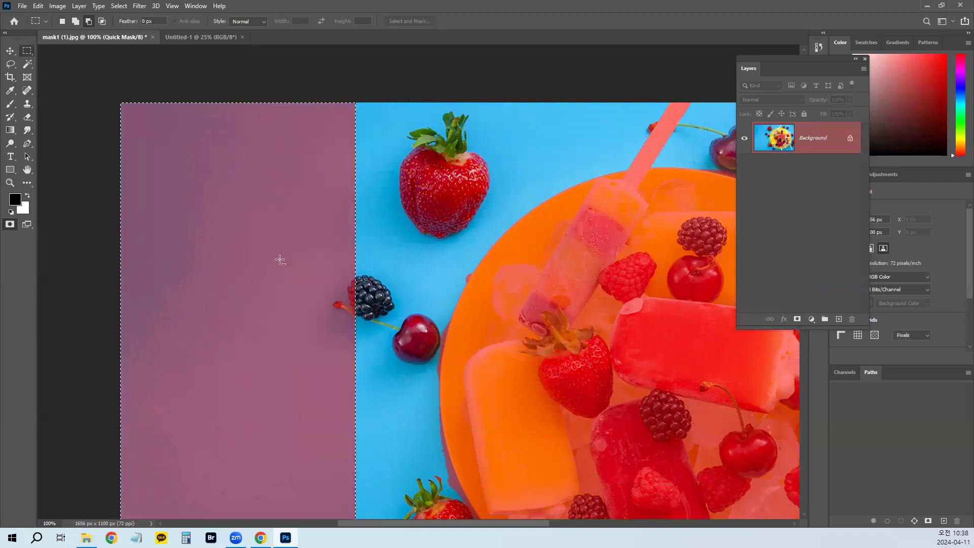
click(280, 260)
drag(465, 258, 10, 187)
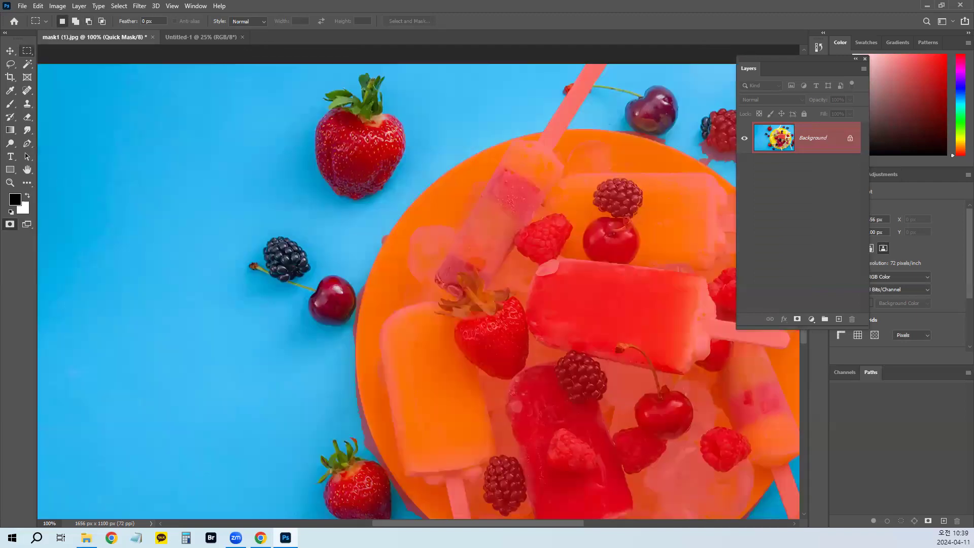
drag(295, 228, 492, 397)
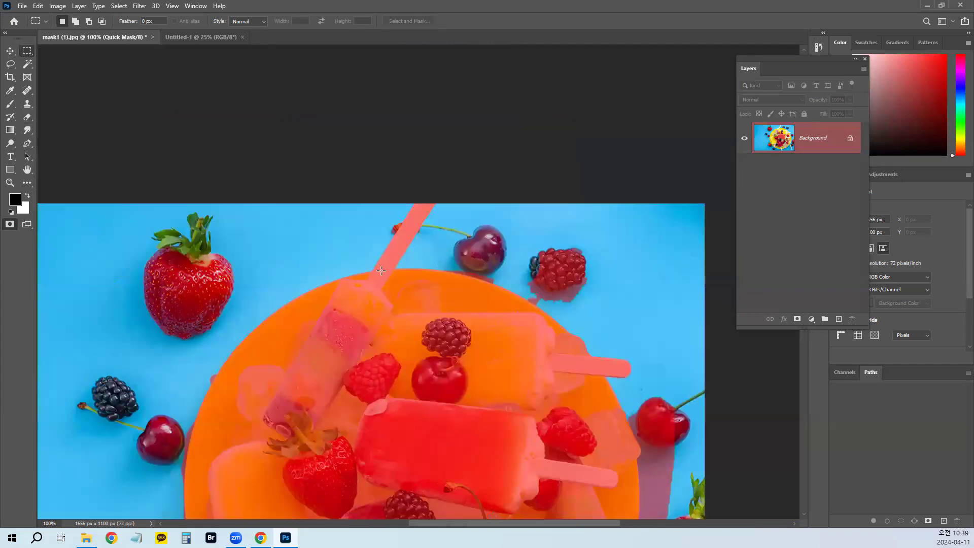
Step: Fill a rectangle covering the image from just left of the fruits to the right edge with black, deselect, and preview the selection outside Quick Mask
scroll(411, 258, up, 5)
scroll(410, 258, down, 6)
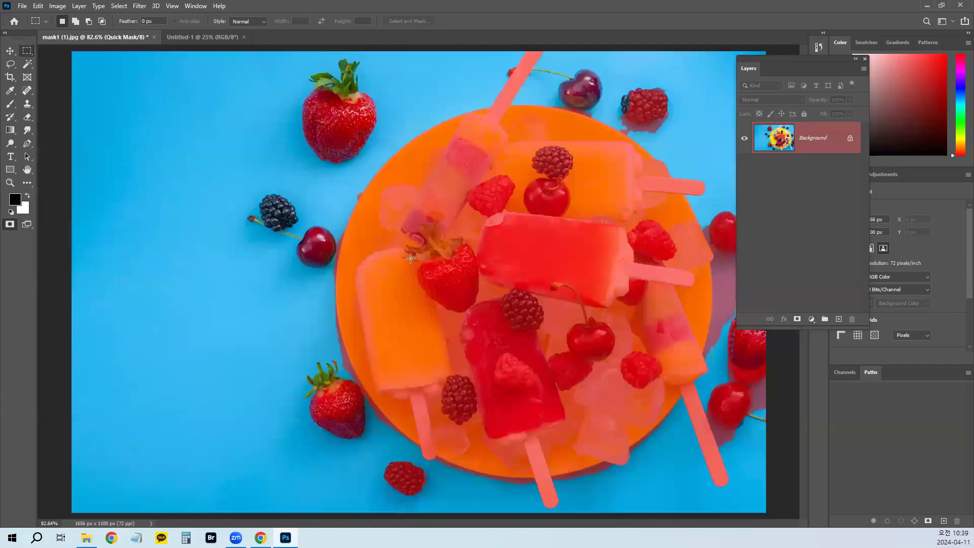
scroll(410, 258, down, 2)
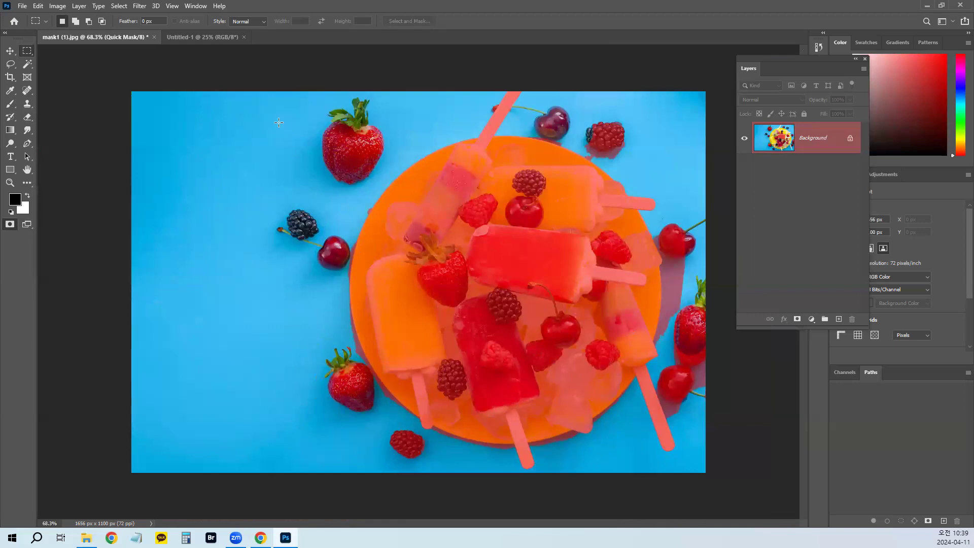
drag(275, 86, 762, 495)
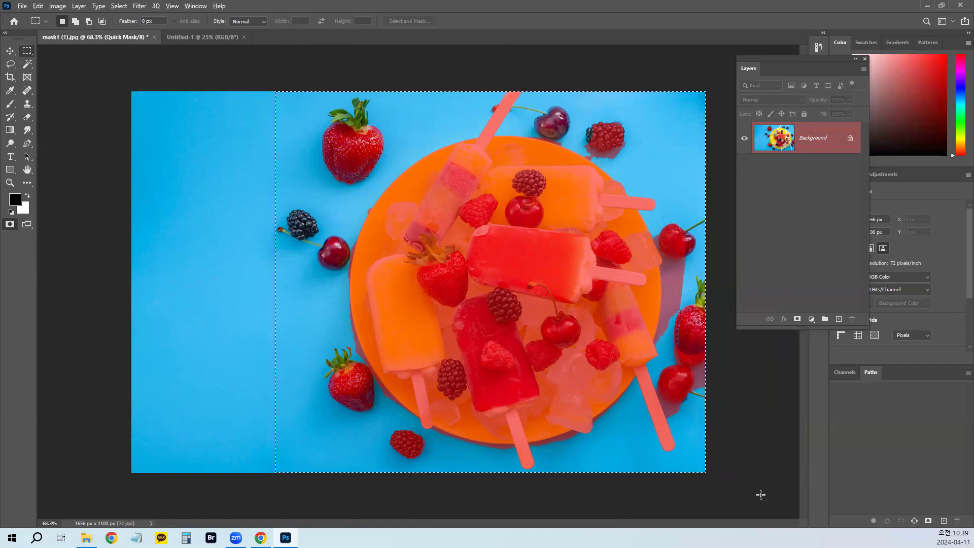
key(alt+BackSpace)
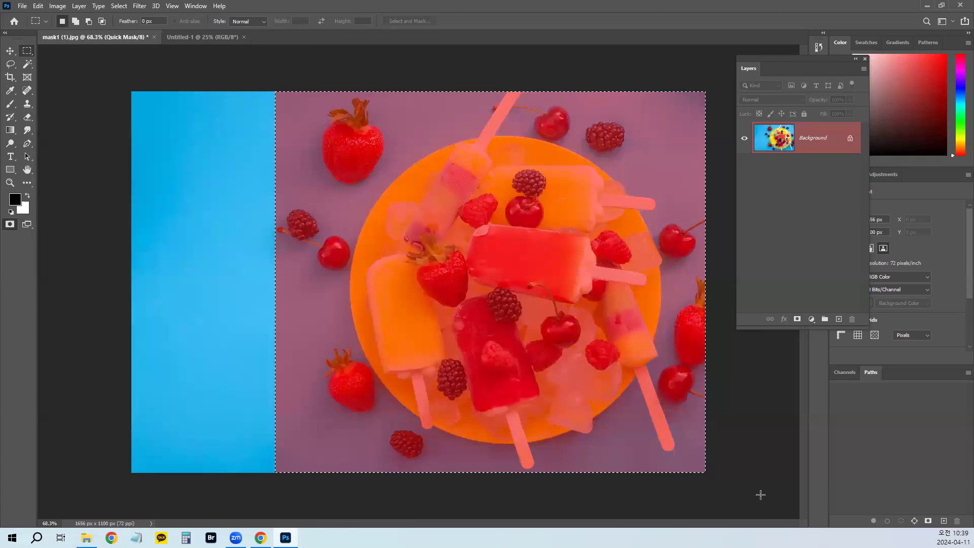
key(ctrl+d)
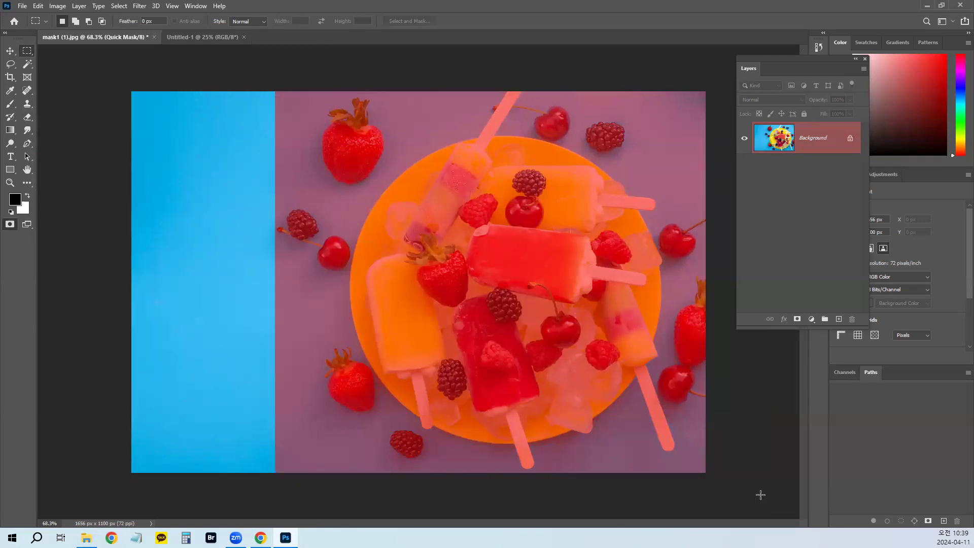
click(9, 224)
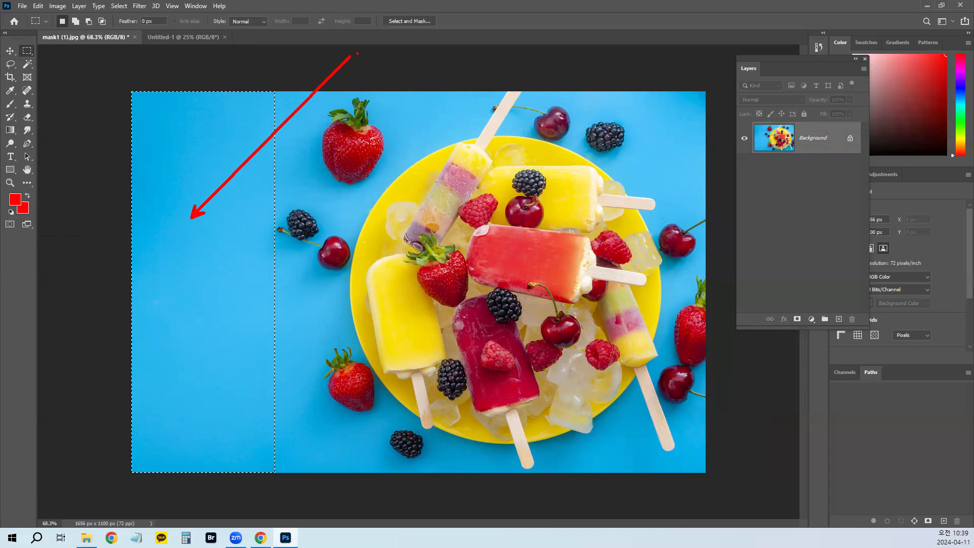
Step: Replace the selection with a full-height rectangular marquee around the plate, ending just short of the right edge, and enter Quick Mask mode
key(Escape)
key(ctrl+d)
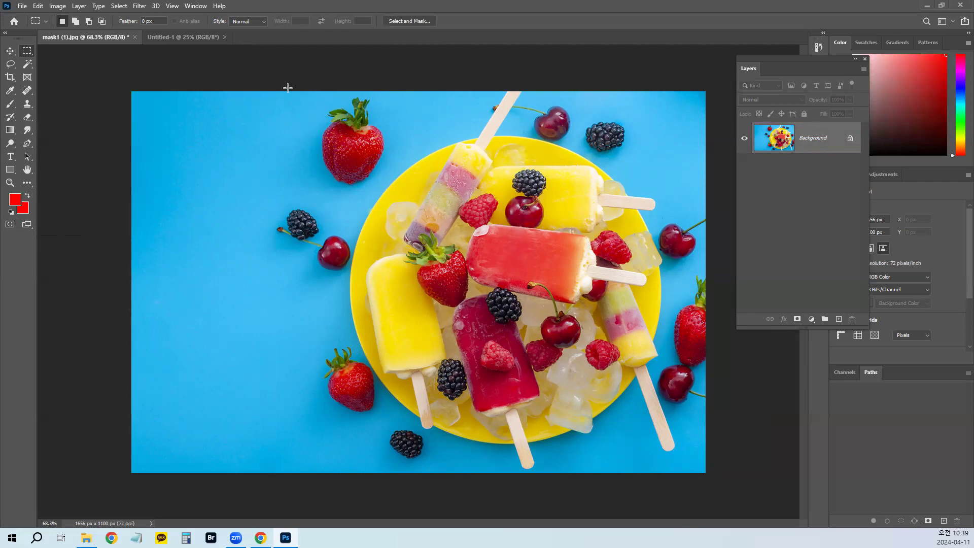
drag(337, 91, 688, 473)
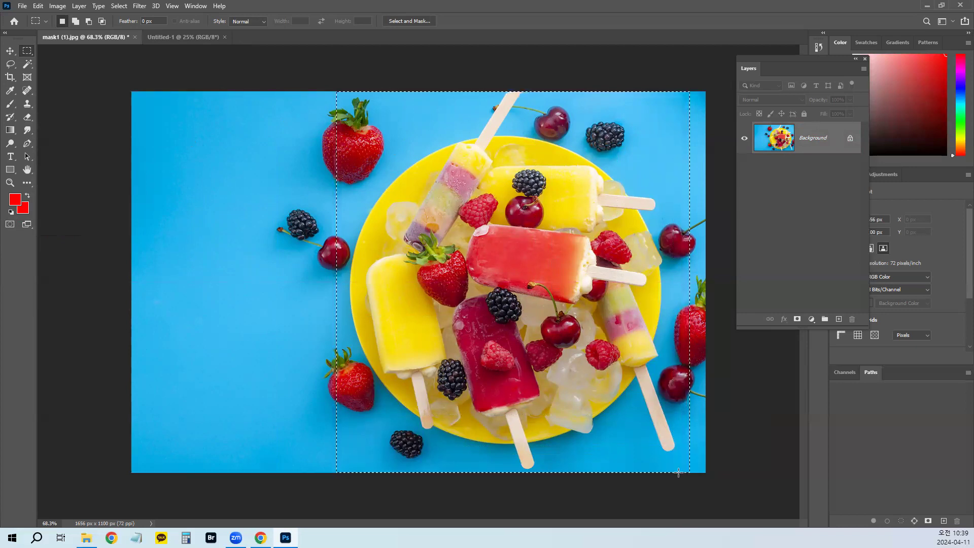
key(q)
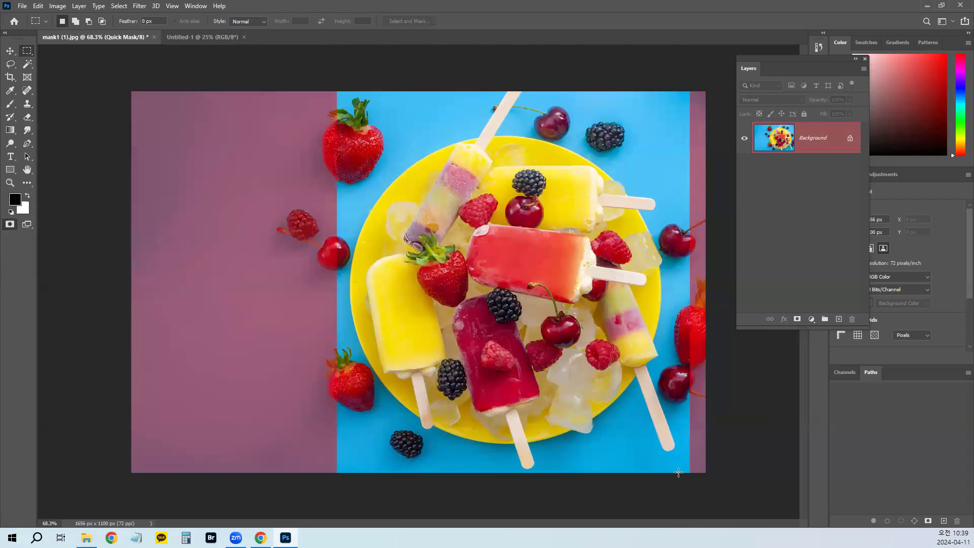
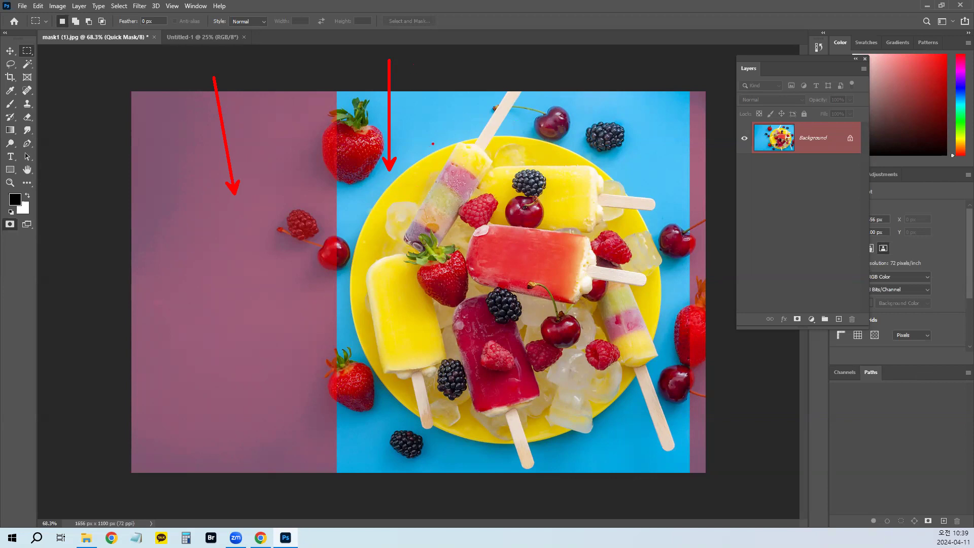
drag(423, 71, 433, 70)
drag(428, 73, 427, 79)
mouse_move(421, 91)
mouse_down()
mouse_move(445, 88)
mouse_move(442, 97)
mouse_up()
drag(420, 105, 444, 112)
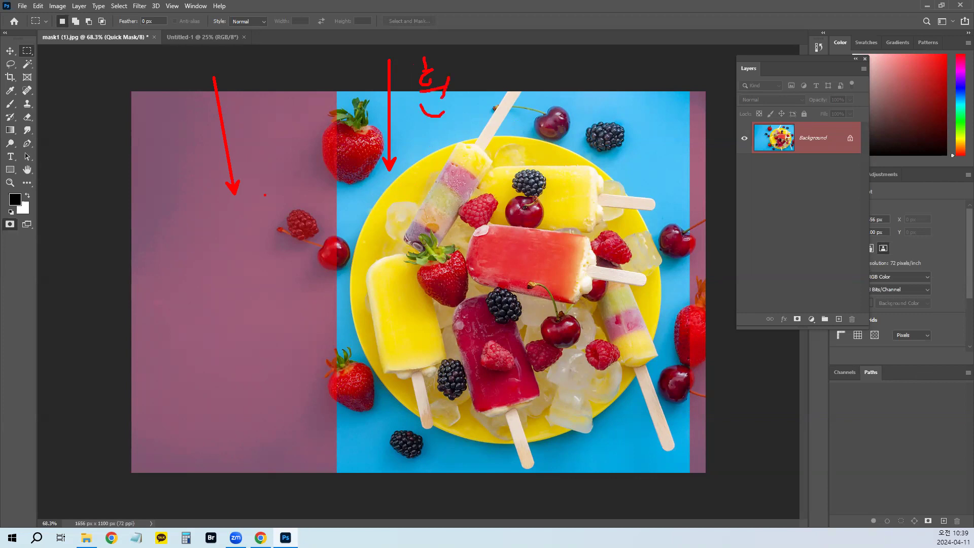
mouse_move(148, 74)
mouse_down()
mouse_move(142, 96)
mouse_move(164, 80)
mouse_move(163, 98)
mouse_move(130, 118)
mouse_move(152, 117)
mouse_up()
mouse_move(459, 131)
mouse_down()
mouse_move(384, 121)
mouse_move(389, 69)
mouse_move(449, 57)
mouse_move(472, 109)
mouse_move(453, 139)
mouse_up()
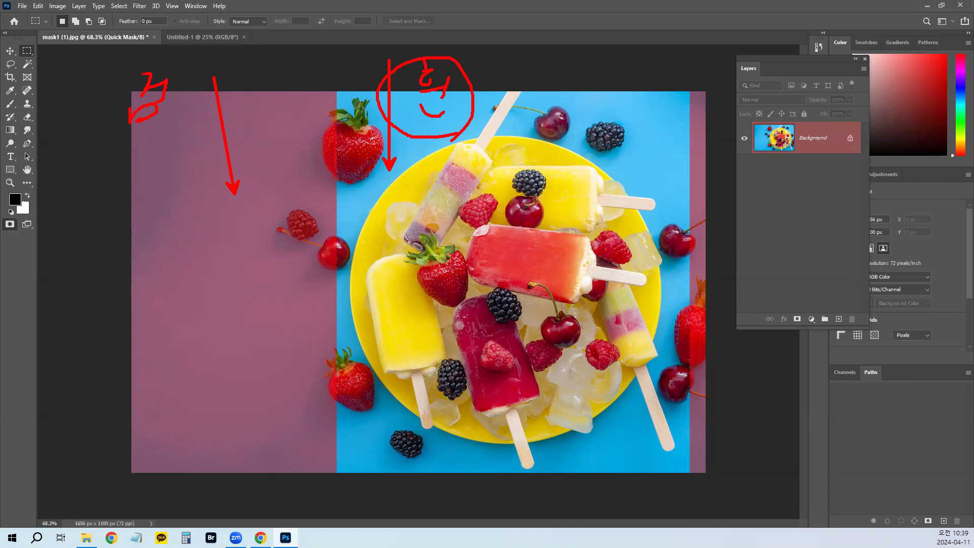
mouse_move(193, 144)
mouse_down()
mouse_move(142, 50)
mouse_move(173, 119)
mouse_up()
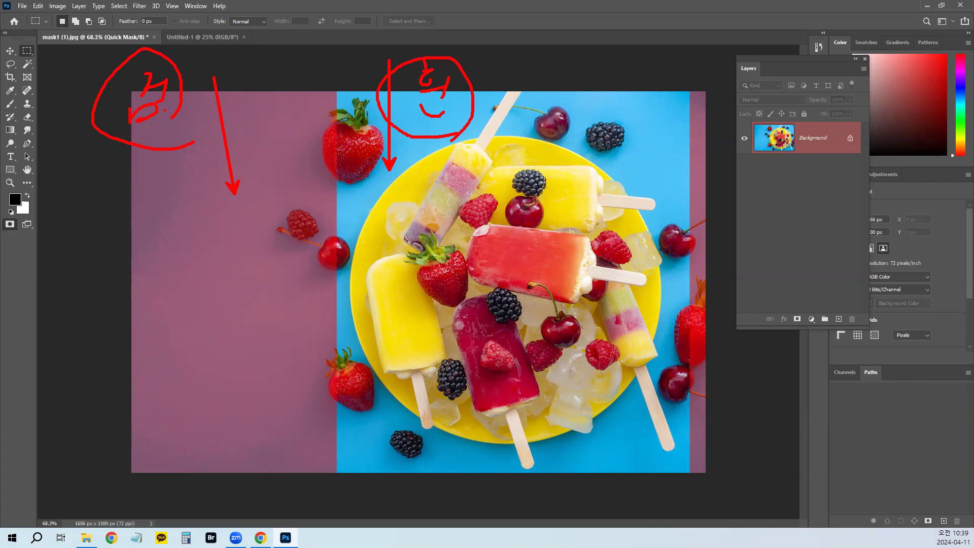
key(Escape)
Step: Switch to the Brush and reduce its size to 30 for work beside the popsicle stick at the image's upper edge
scroll(694, 196, up, 4)
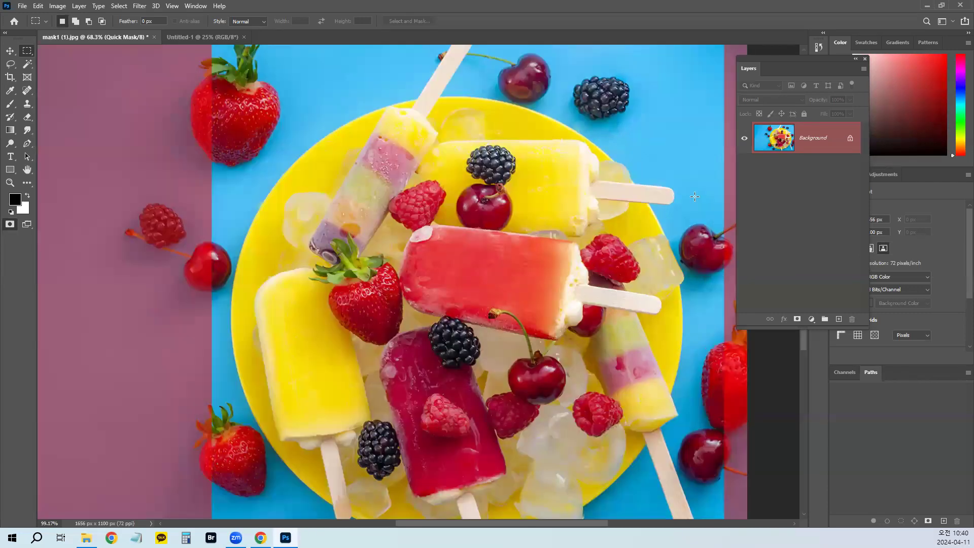
scroll(695, 196, up, 3)
scroll(630, 196, down, 2)
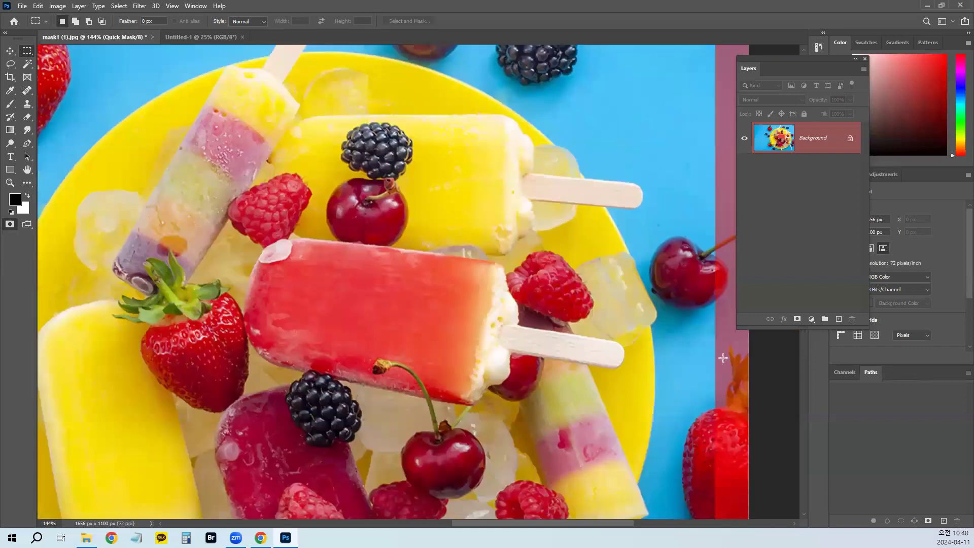
scroll(723, 358, up, 4)
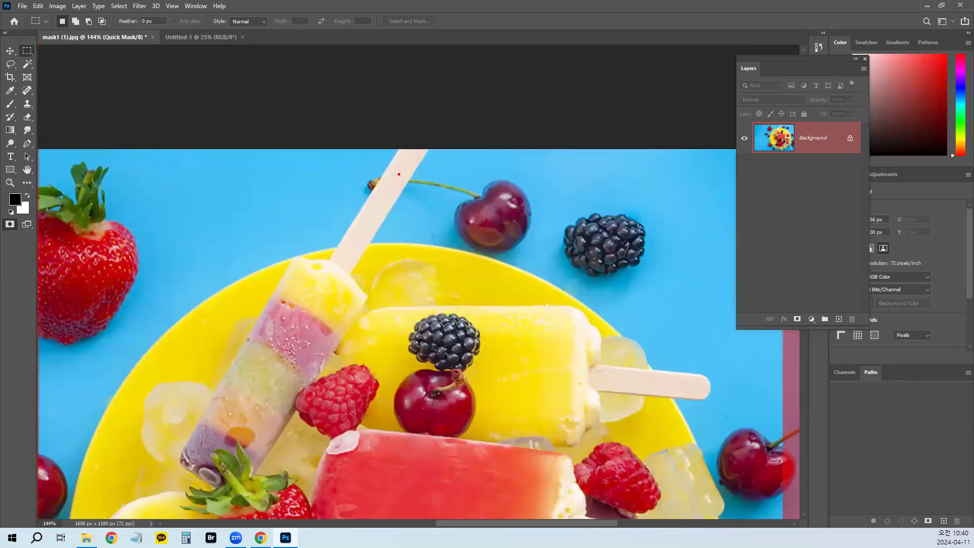
mouse_move(402, 154)
mouse_down()
mouse_move(330, 246)
mouse_move(224, 279)
mouse_up()
scroll(446, 218, up, 2)
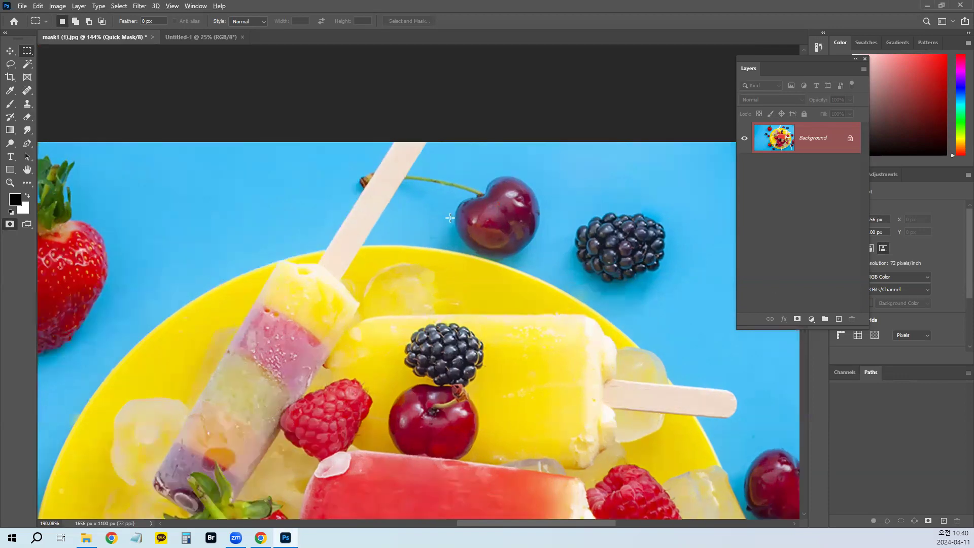
drag(318, 195, 385, 257)
key(b)
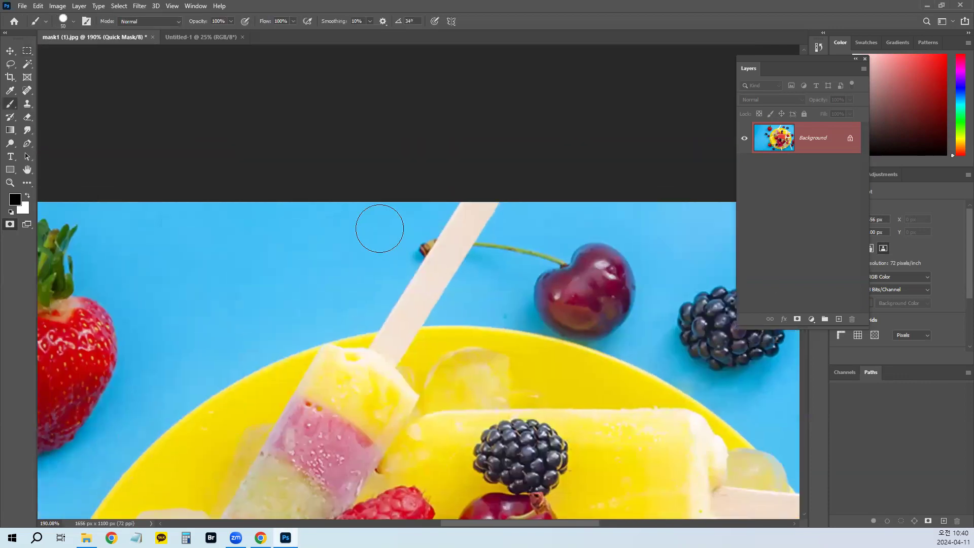
key(bracketleft)
key(bracketleft)
Step: Try painting the mask along the left side of the upper popsicle stick with straight and freehand strokes, and undo them
mouse_move(449, 193)
mouse_down()
mouse_move(432, 236)
mouse_move(370, 317)
mouse_up()
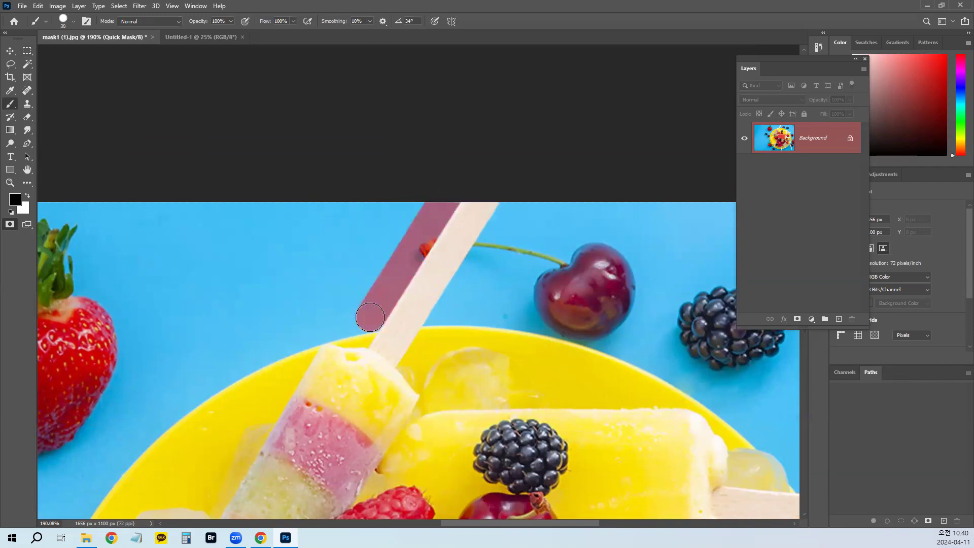
key(ctrl+z)
click(442, 201)
mouse_move(443, 202)
mouse_down()
mouse_move(428, 239)
mouse_move(362, 325)
mouse_up()
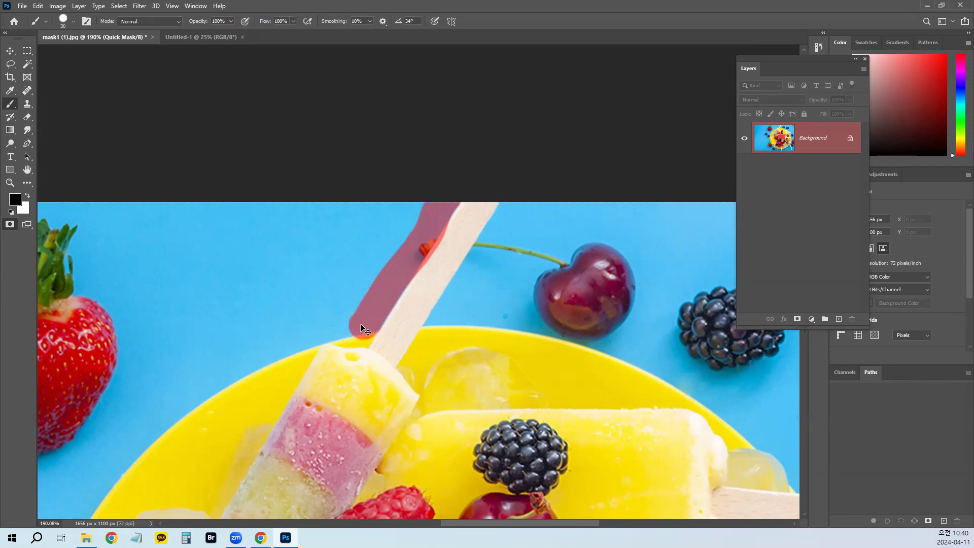
key(ctrl+z)
key(ctrl+z)
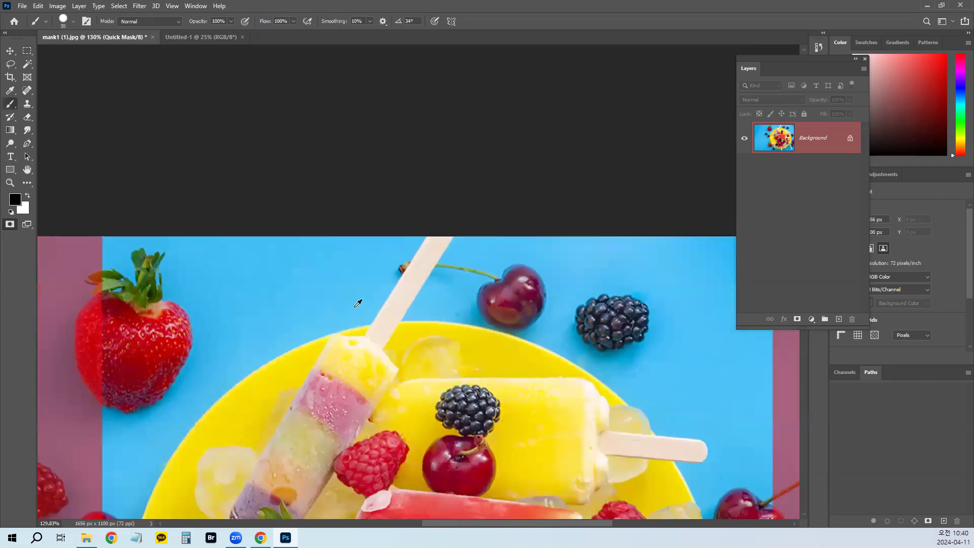
Step: Paint a straight diagonal mask line between two points right of the upper strawberry with the Brush, and undo it
scroll(359, 305, down, 2)
drag(319, 375, 344, 238)
drag(255, 189, 240, 234)
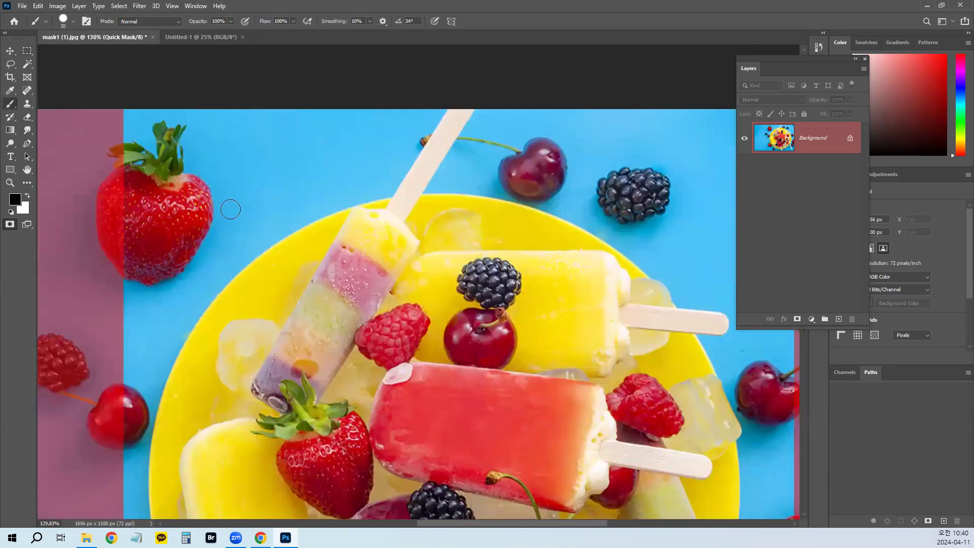
click(232, 209)
shift+click(385, 136)
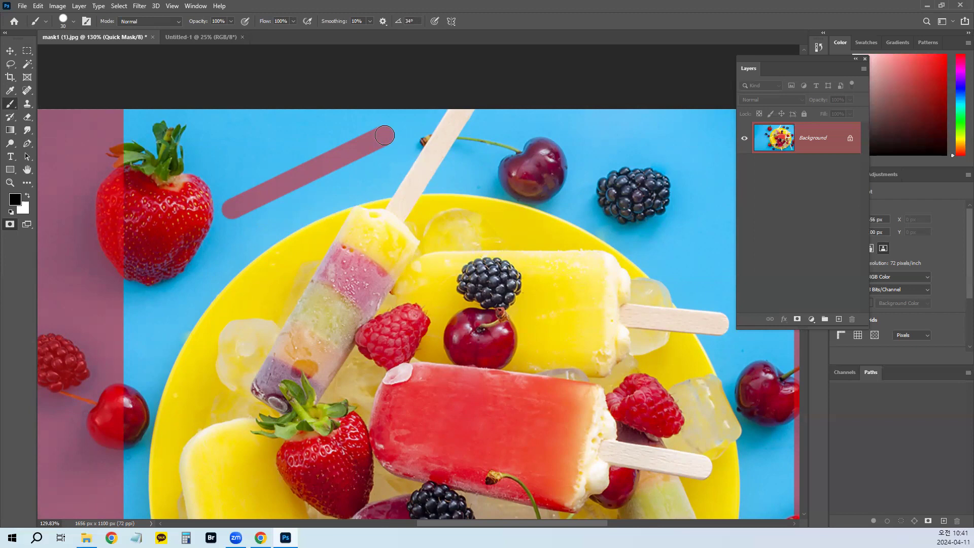
key(ctrl+z)
key(ctrl+z)
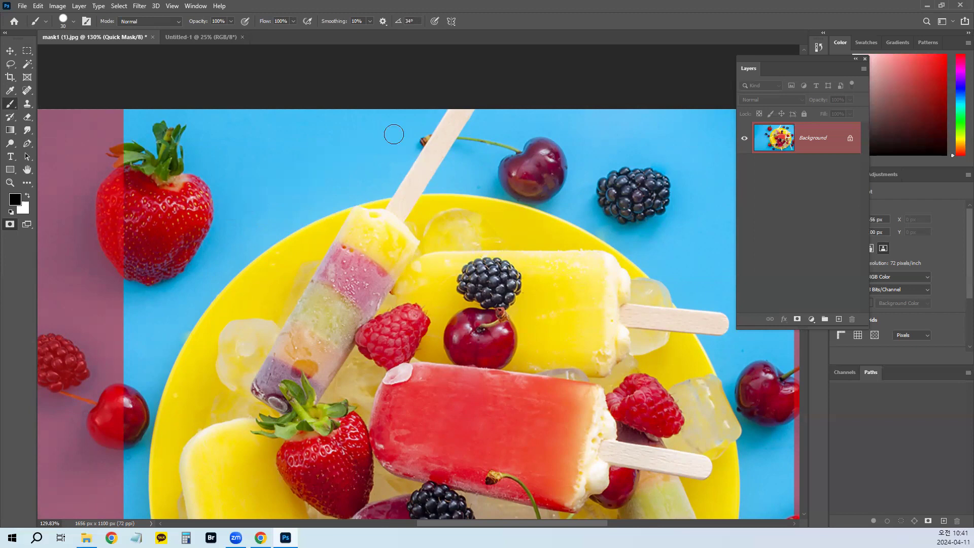
Step: Paint a straight horizontal and a straight vertical mask stroke crossing over the popsicle stick area, and undo both
click(240, 184)
drag(240, 185, 587, 184)
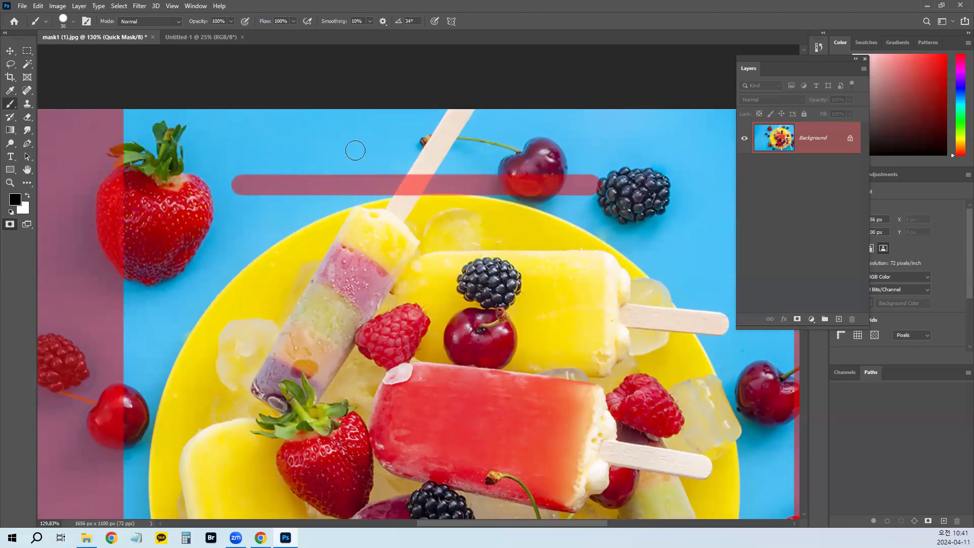
drag(355, 141, 354, 451)
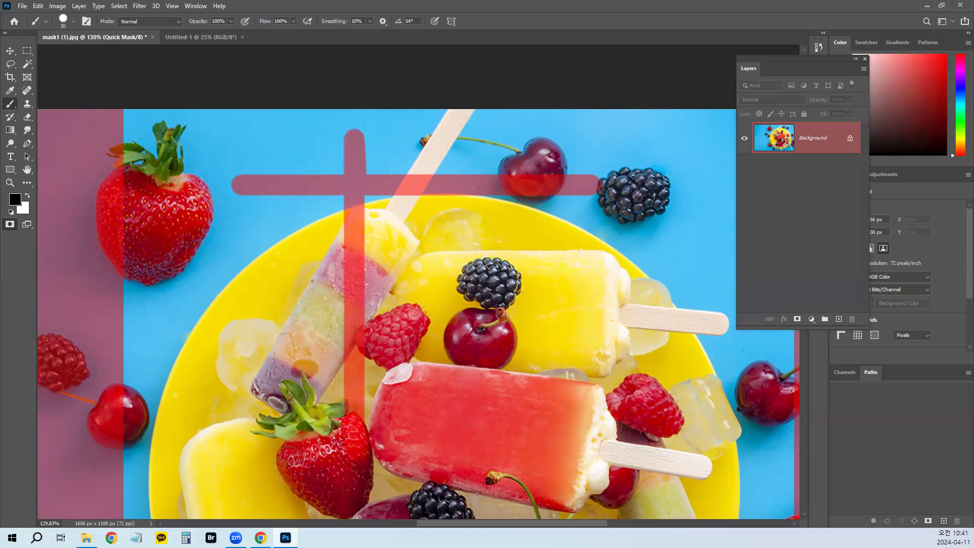
click(213, 335)
key(ctrl+z)
key(ctrl+z)
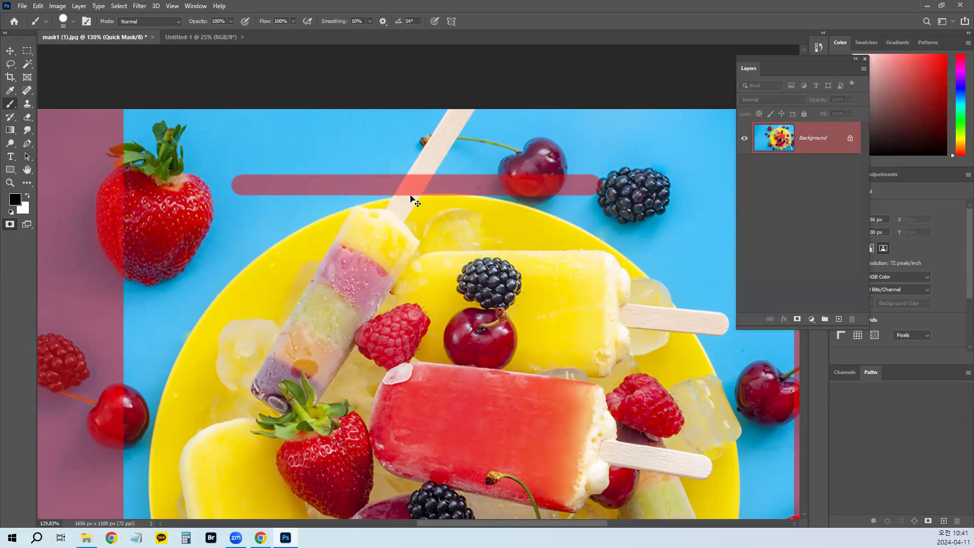
key(ctrl+z)
Step: Paint a closed chain of connected straight mask segments between the upper strawberry and the multicoloured popsicle with the Brush
click(260, 193)
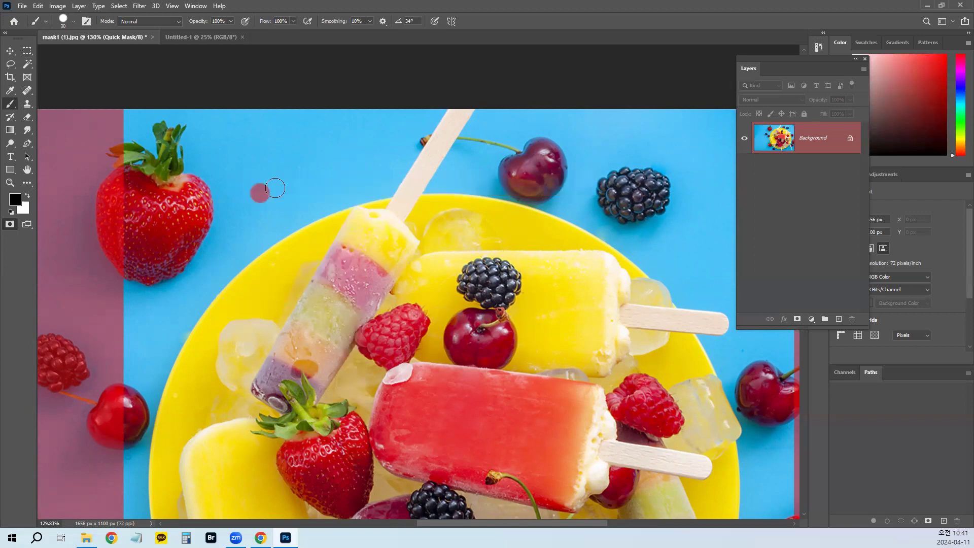
shift+click(325, 151)
shift+click(377, 192)
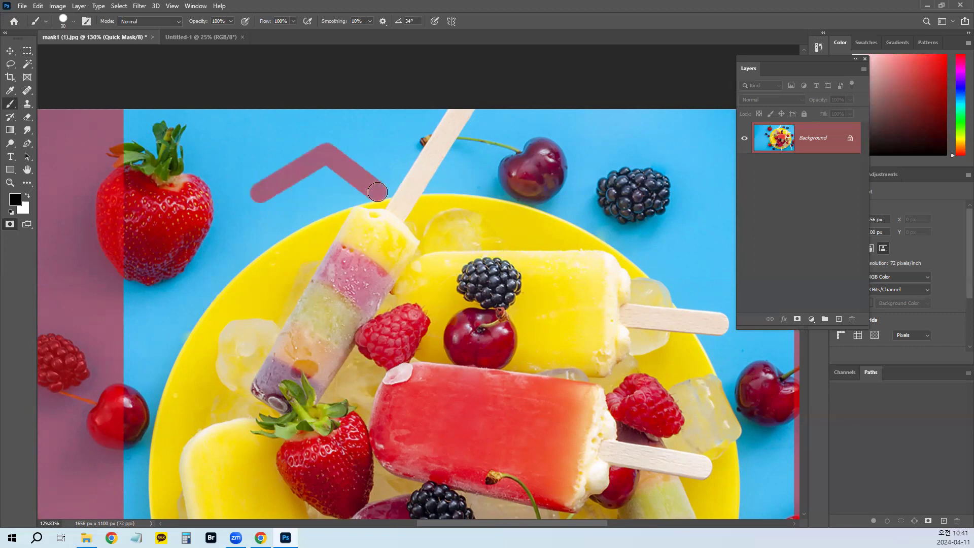
shift+click(309, 352)
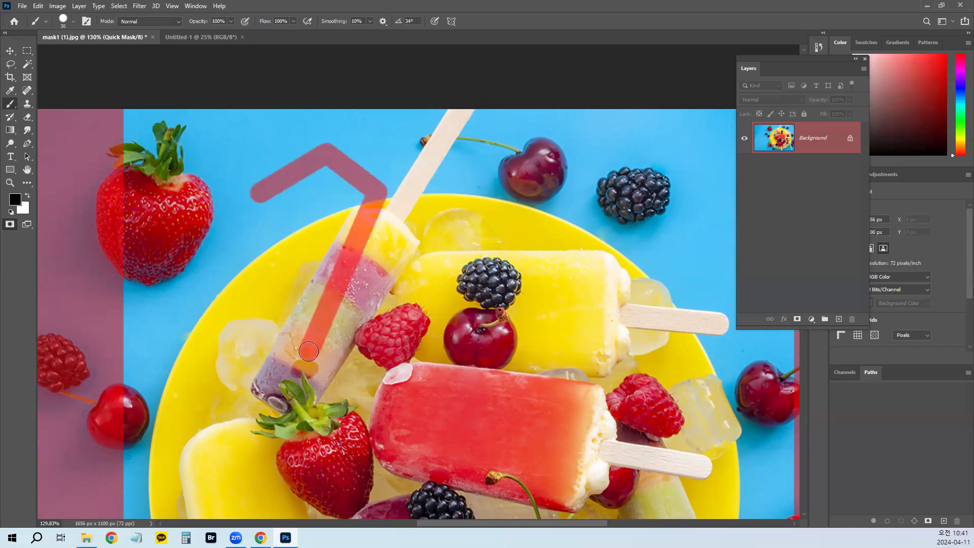
shift+click(182, 348)
shift+click(174, 259)
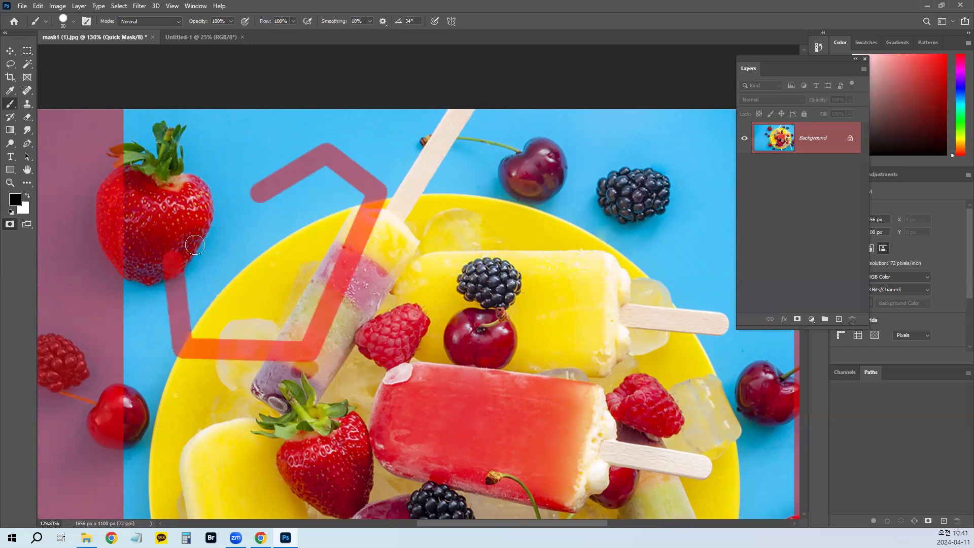
shift+click(254, 303)
shift+click(310, 250)
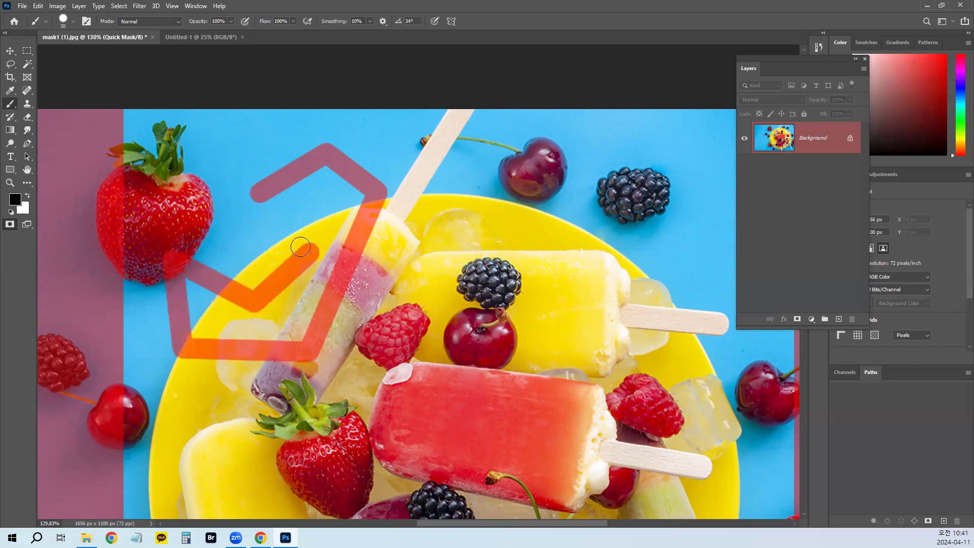
shift+click(258, 196)
Step: Undo all the connected straight brush segments on the mask
key(ctrl+z)
key(ctrl+z)
key(ctrl+z)
key(ctrl+z)
key(ctrl+z)
key(ctrl+z)
key(ctrl+z)
key(ctrl+z)
key(ctrl+z)
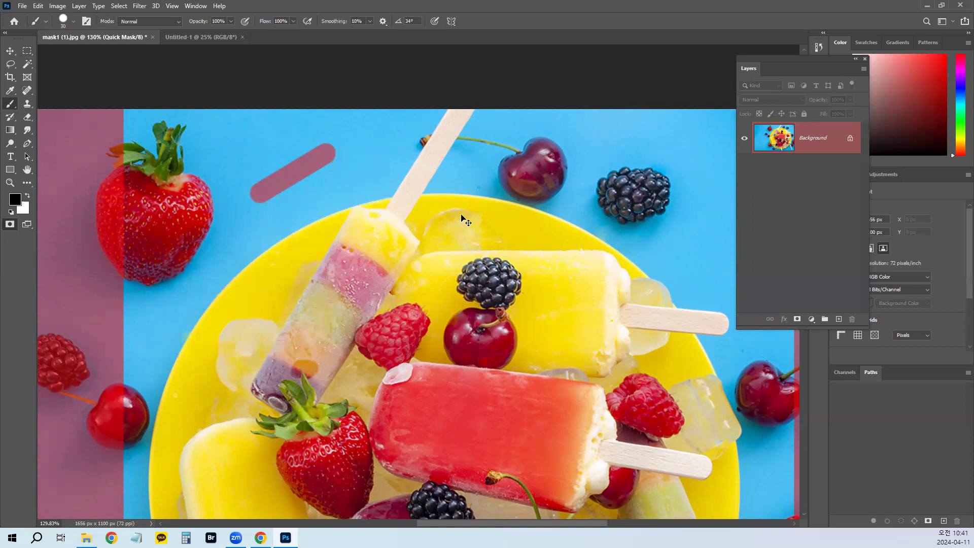
Step: Paint a straight mask stroke along the left edge of the multicoloured popsicle's stick with the Brush
scroll(385, 147, up, 3)
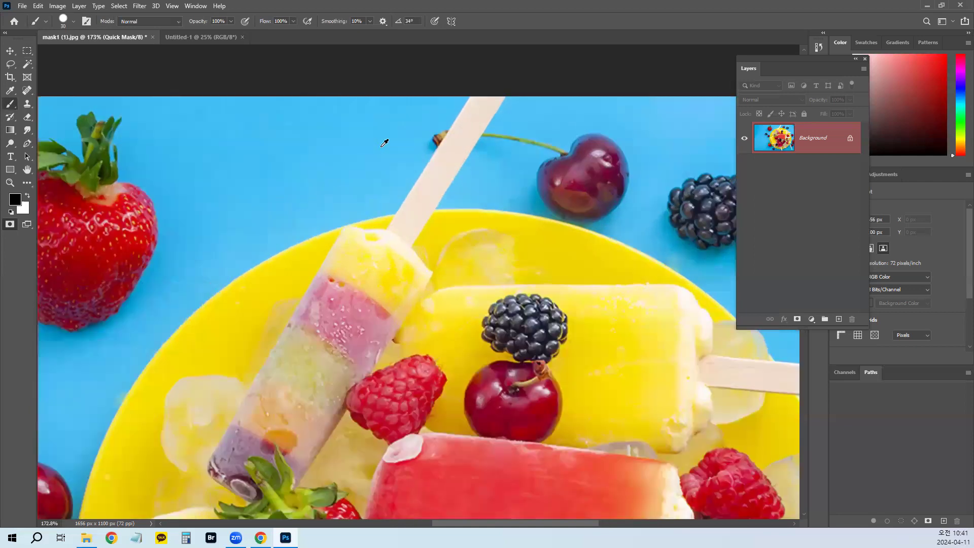
drag(393, 156, 338, 250)
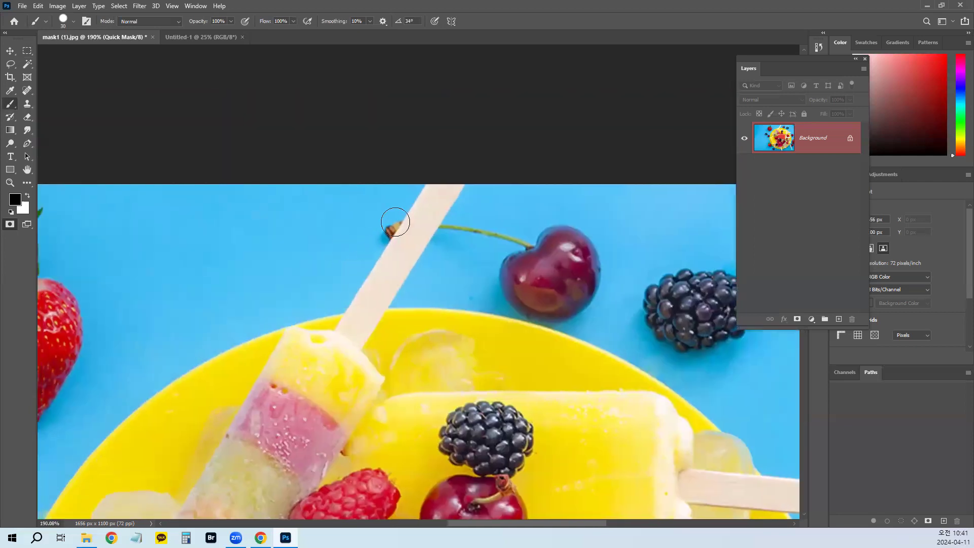
scroll(416, 207, up, 2)
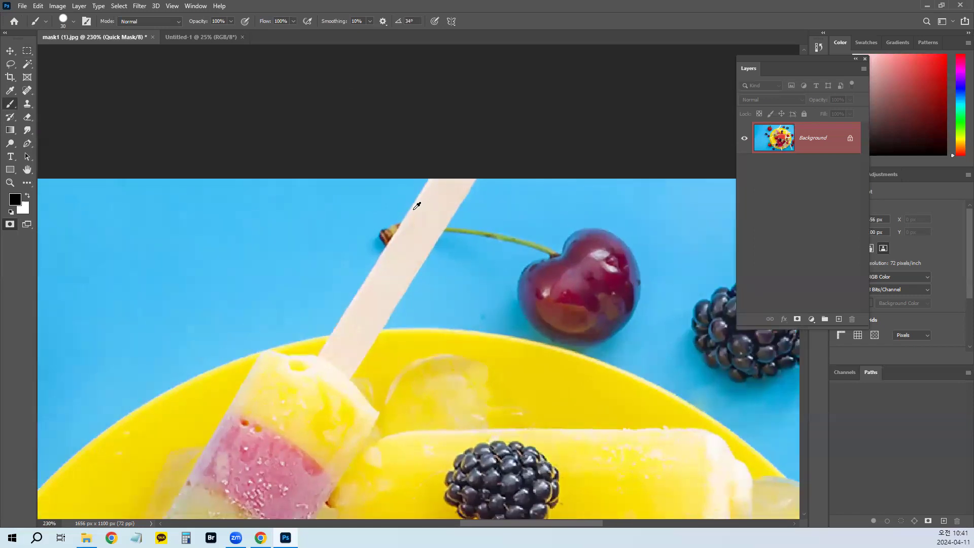
scroll(412, 209, up, 2)
scroll(412, 208, down, 3)
scroll(413, 208, up, 2)
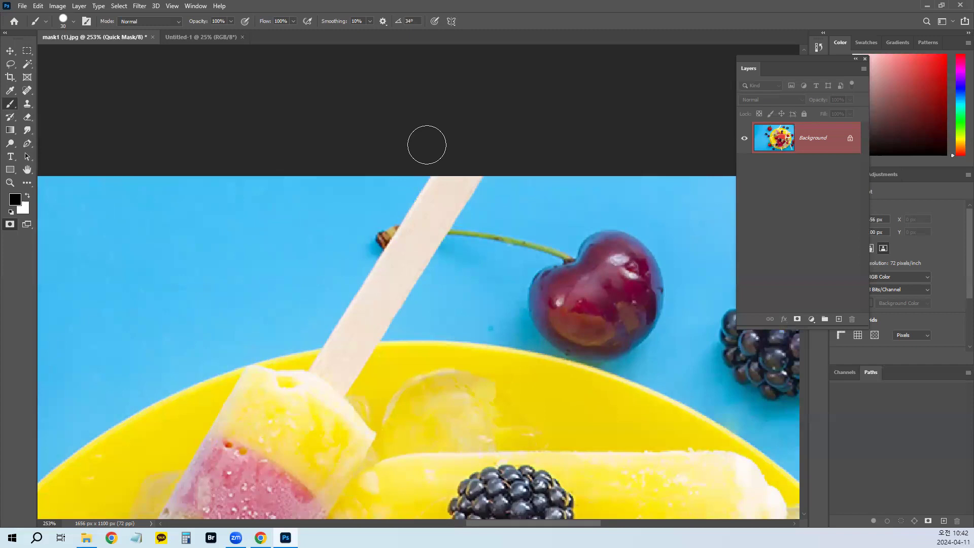
drag(370, 199, 424, 176)
click(469, 141)
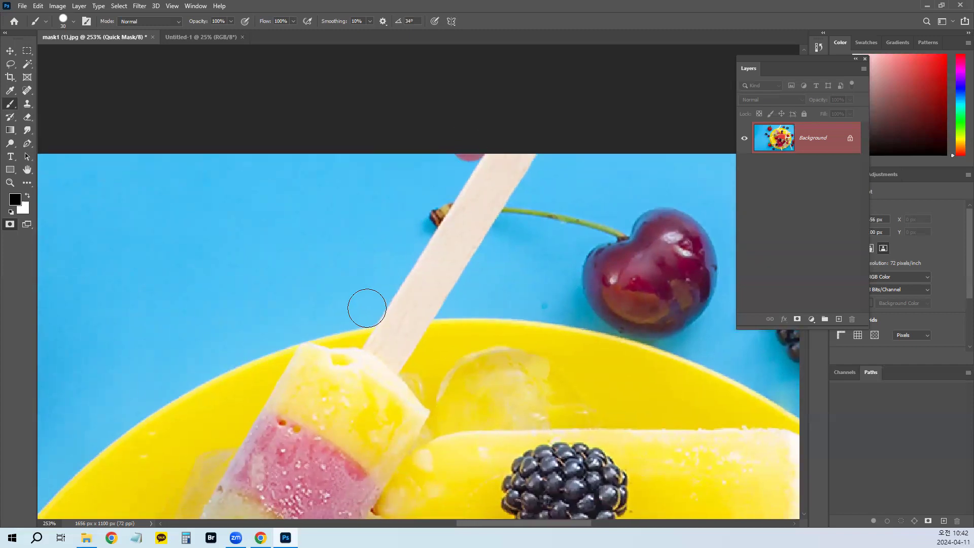
shift+click(364, 308)
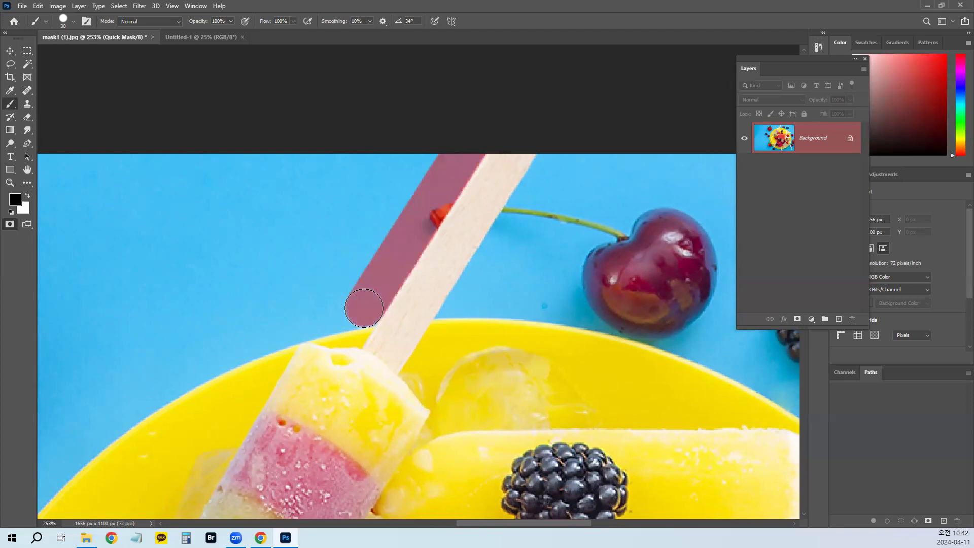
Step: Reduce the Brush size to 15 px and paint the mask from the stick along the plate's upper-left rim
mouse_move(358, 300)
mouse_down()
mouse_move(391, 276)
mouse_move(472, 157)
mouse_move(456, 167)
mouse_move(443, 209)
mouse_up()
key(bracketleft)
key(bracketleft)
key(bracketleft)
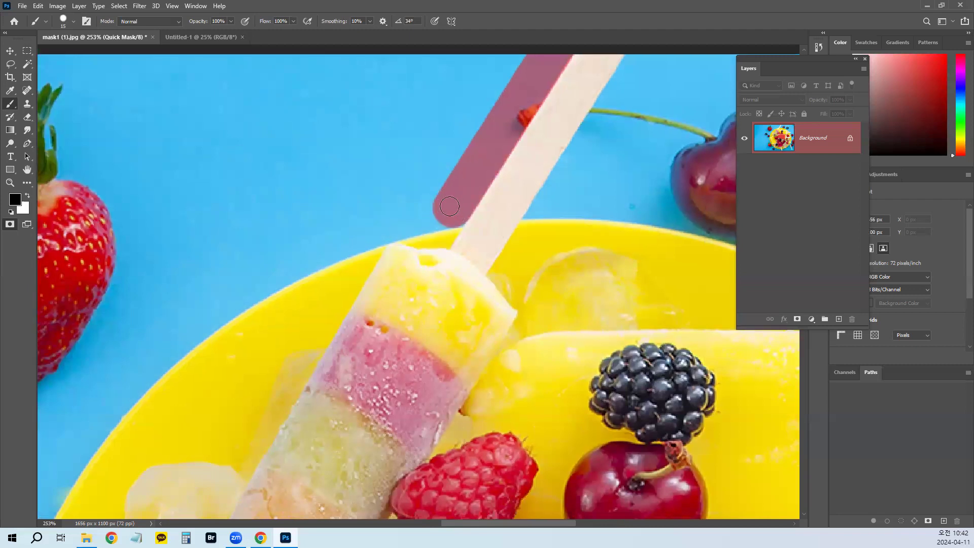
click(386, 219)
key(ctrl+z)
scroll(509, 184, down, 2)
mouse_move(457, 151)
mouse_down()
mouse_move(334, 194)
mouse_move(187, 287)
mouse_up()
drag(230, 250, 334, 158)
mouse_move(293, 220)
mouse_down()
mouse_move(328, 127)
mouse_move(394, 148)
mouse_move(467, 147)
mouse_up()
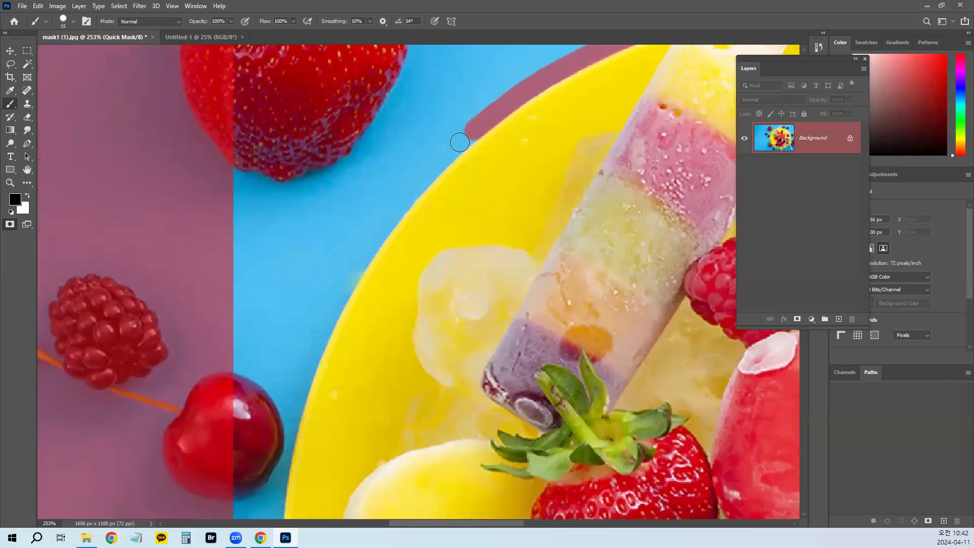
Step: Extend the mask with three connected straight segments along the plate's rim, below the upper strawberry
shift+click(413, 189)
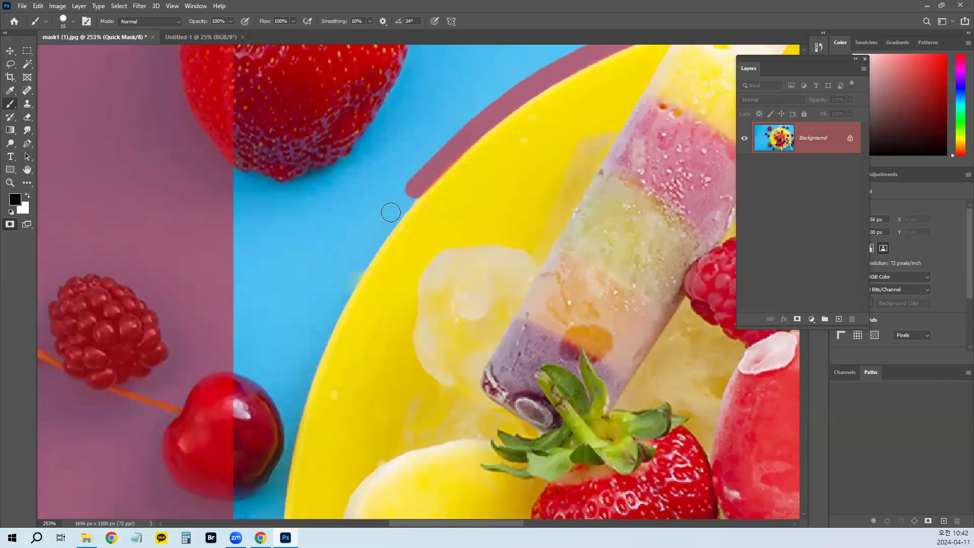
shift+click(378, 231)
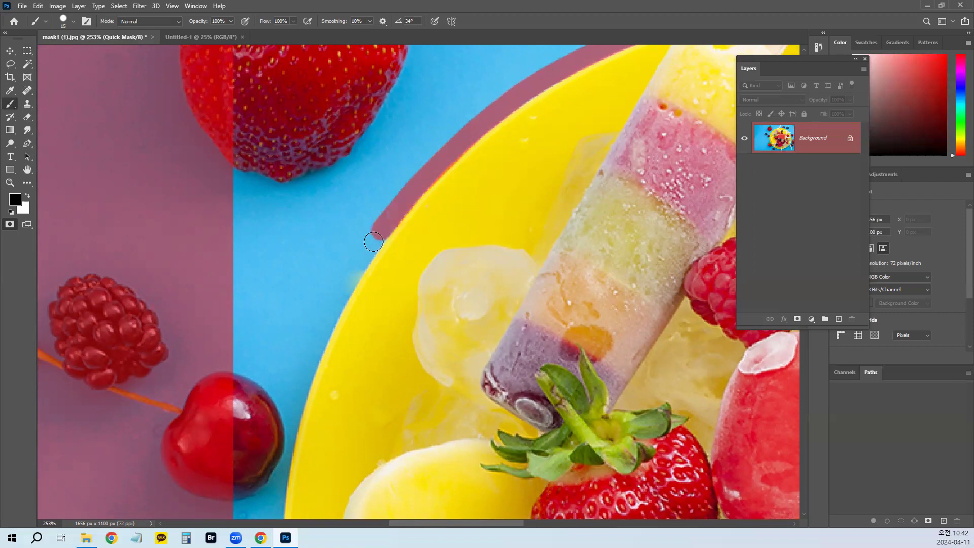
shift+click(361, 258)
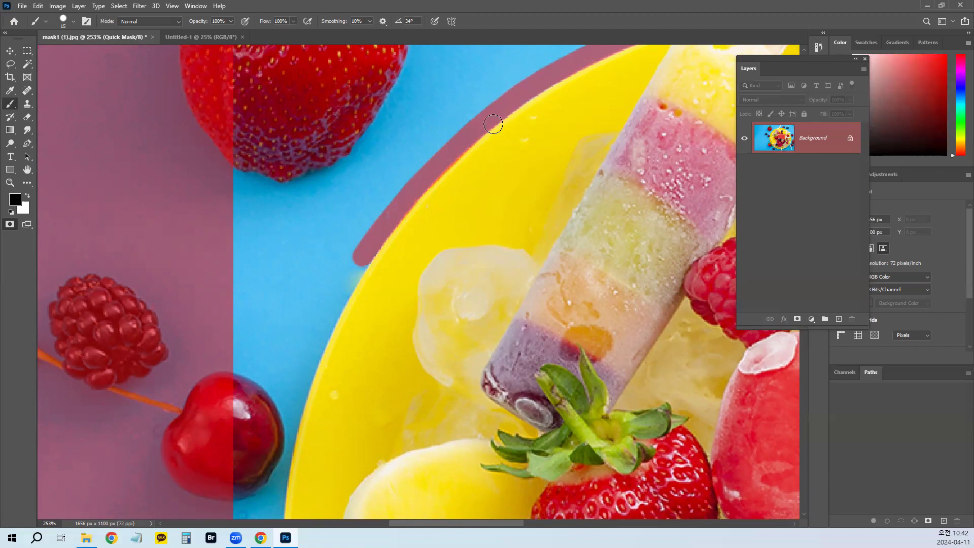
Step: Set the Eraser's size to 50 px and view its brush settings
key(e)
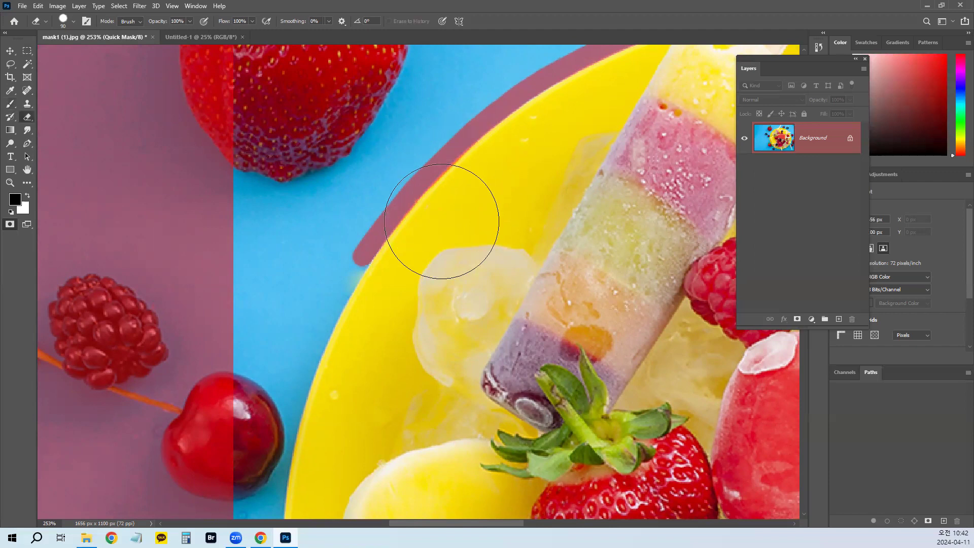
key(bracketleft)
key(bracketleft)
key(bracketleft)
key(bracketleft)
right_click(470, 236)
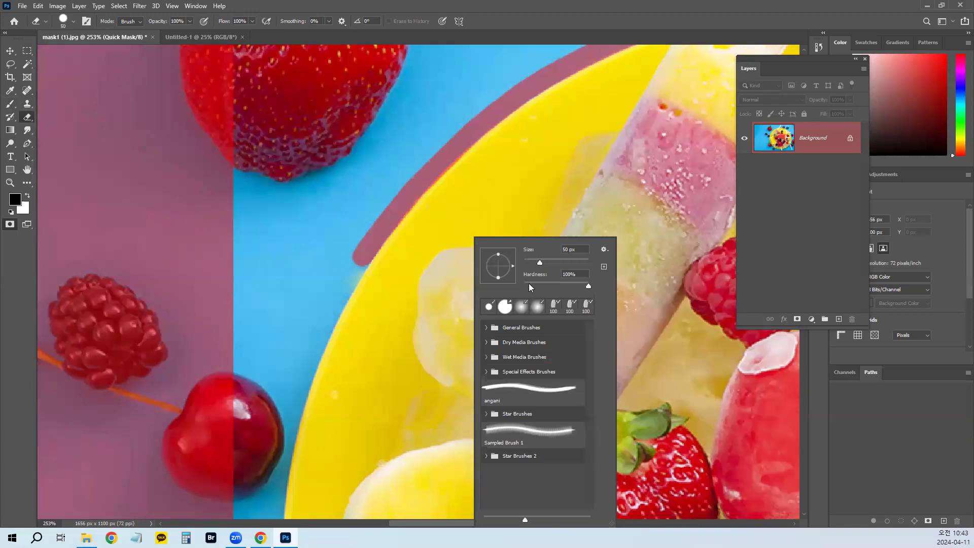
click(449, 239)
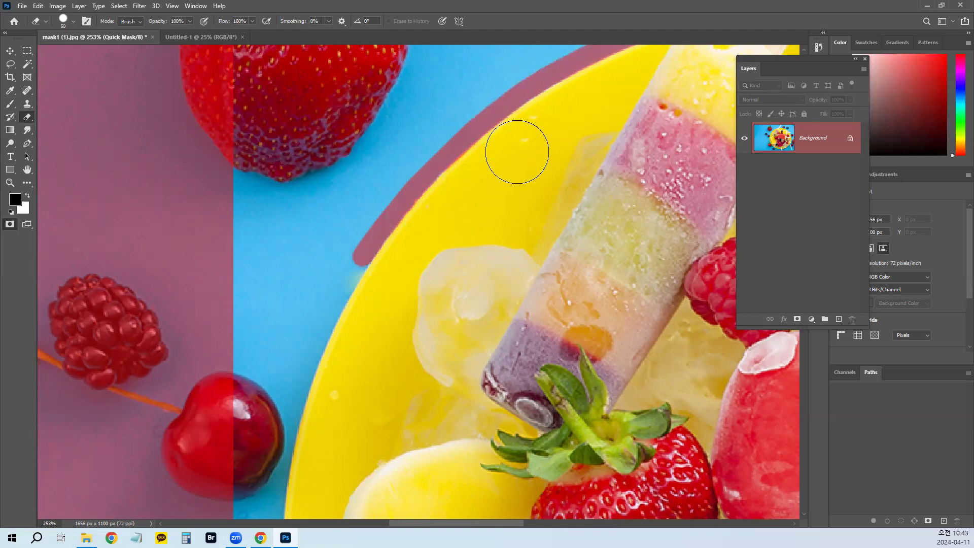
Step: Continue the straight Brush mask segments along the plate's left rim, past the cherry
key(b)
drag(349, 274, 389, 77)
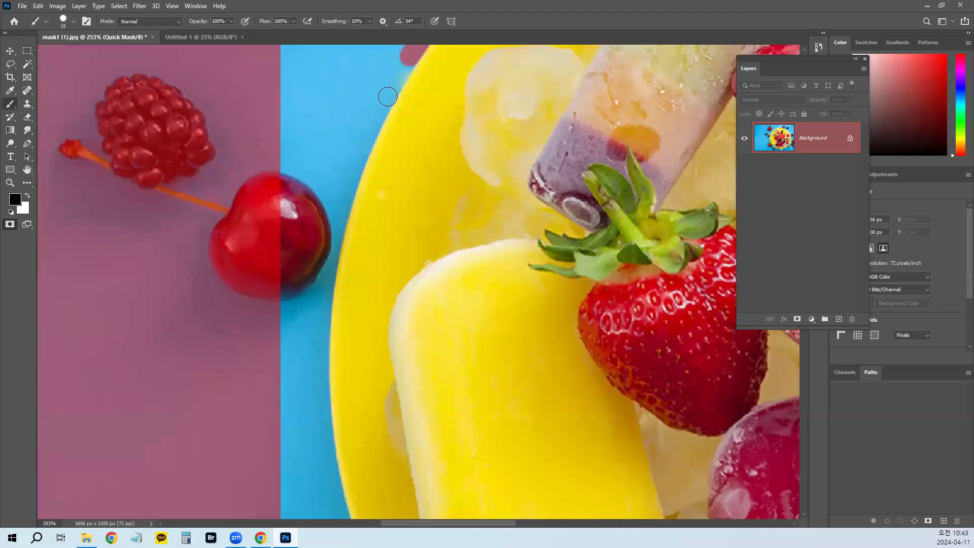
shift+click(359, 152)
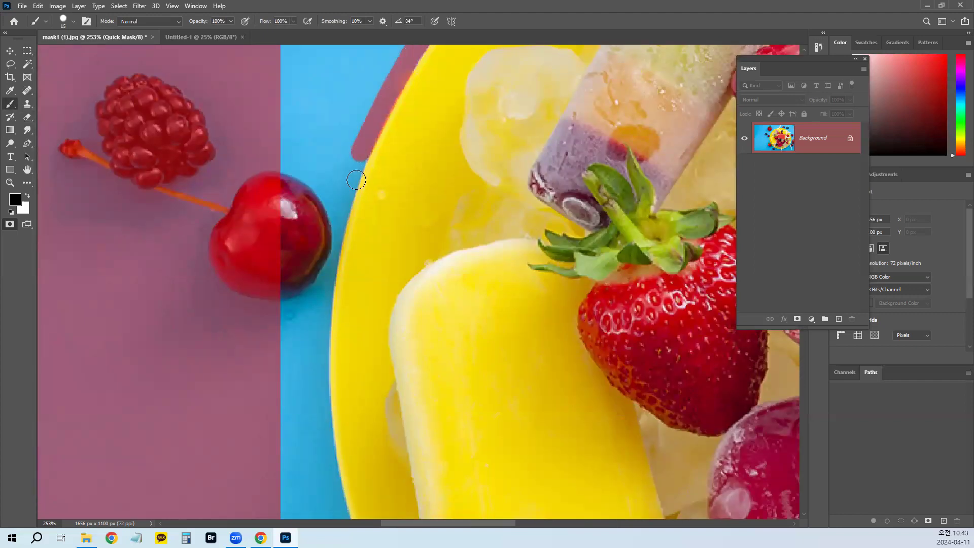
shift+click(342, 205)
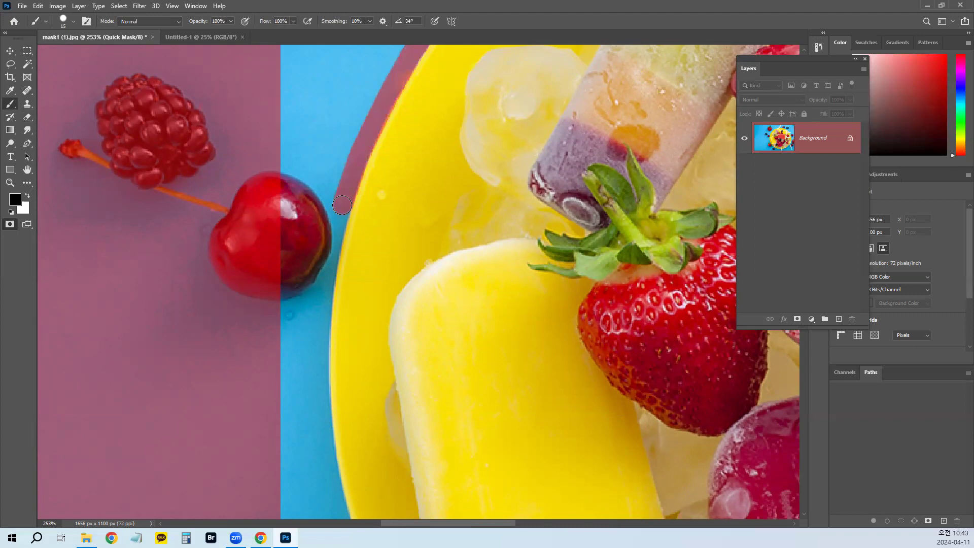
shift+click(331, 248)
shift+click(322, 291)
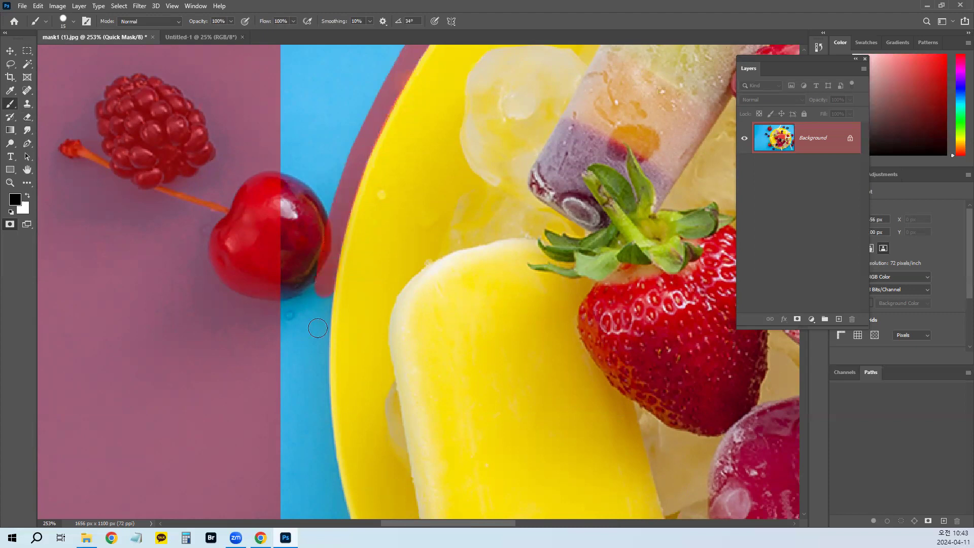
shift+click(320, 353)
Step: Continue the mask in straight segments down the plate's left rim to the lower strawberry
drag(322, 387, 316, 200)
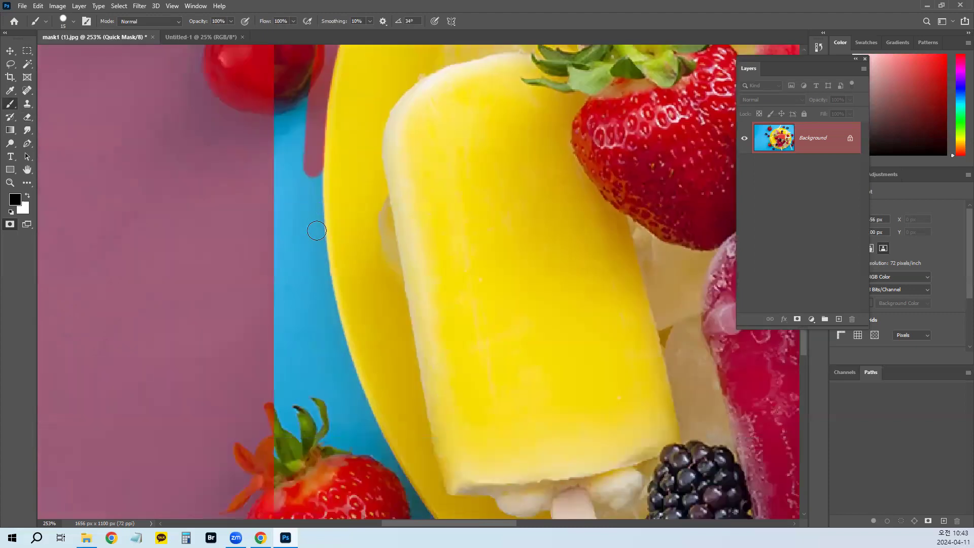
shift+click(315, 244)
shift+click(326, 303)
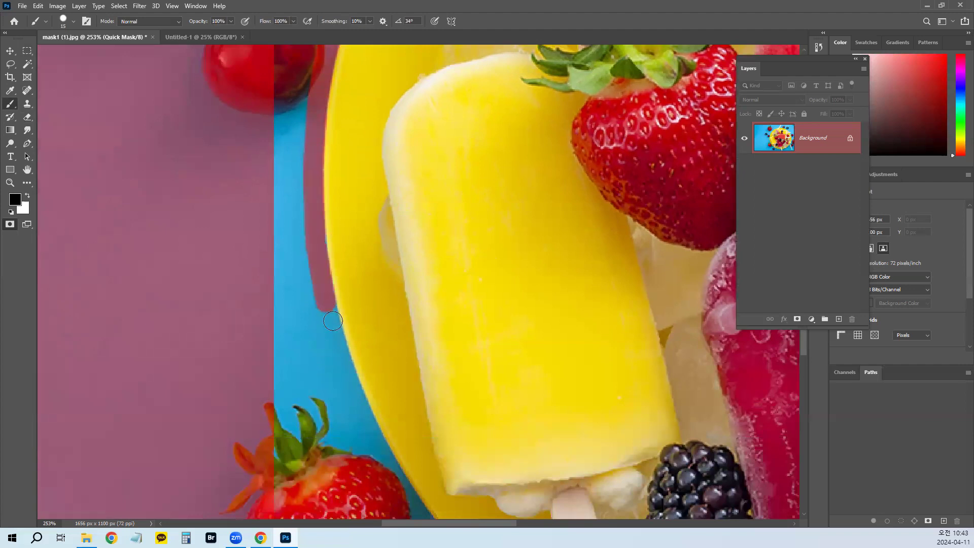
shift+click(338, 352)
shift+click(363, 416)
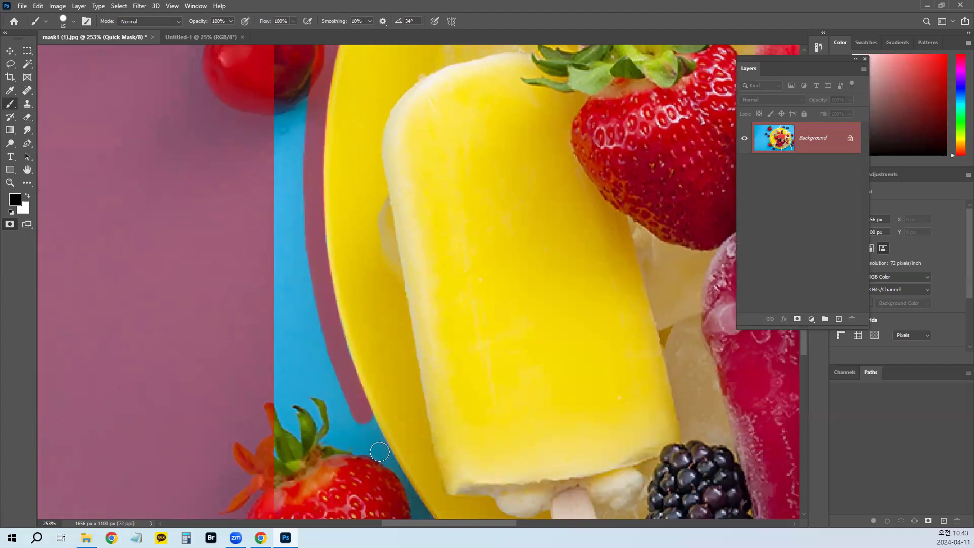
shift+click(380, 453)
Step: Paint connected mask segments along the plate's lower-left rim, from the lower strawberry to the yellow popsicle's stick
scroll(246, 152, down, 6)
scroll(245, 152, right, 3)
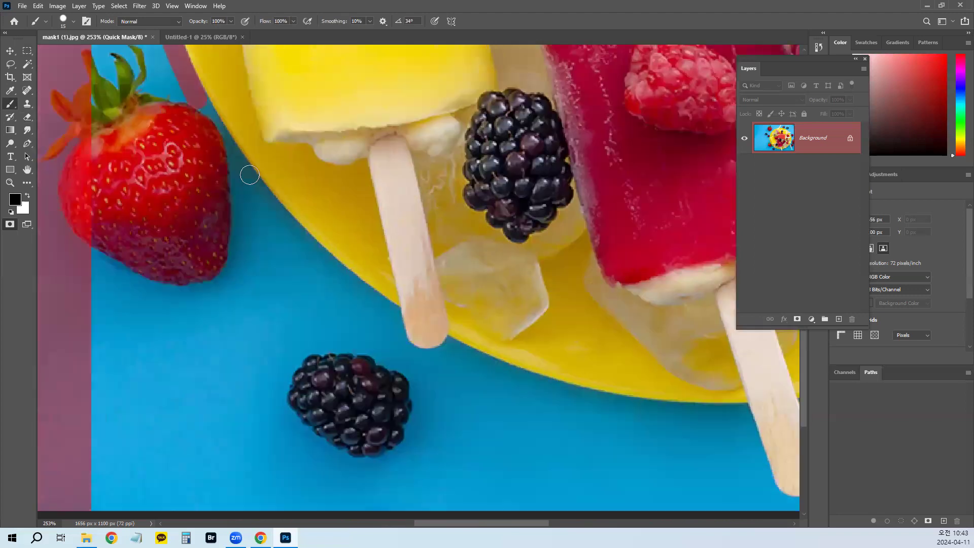
shift+click(243, 174)
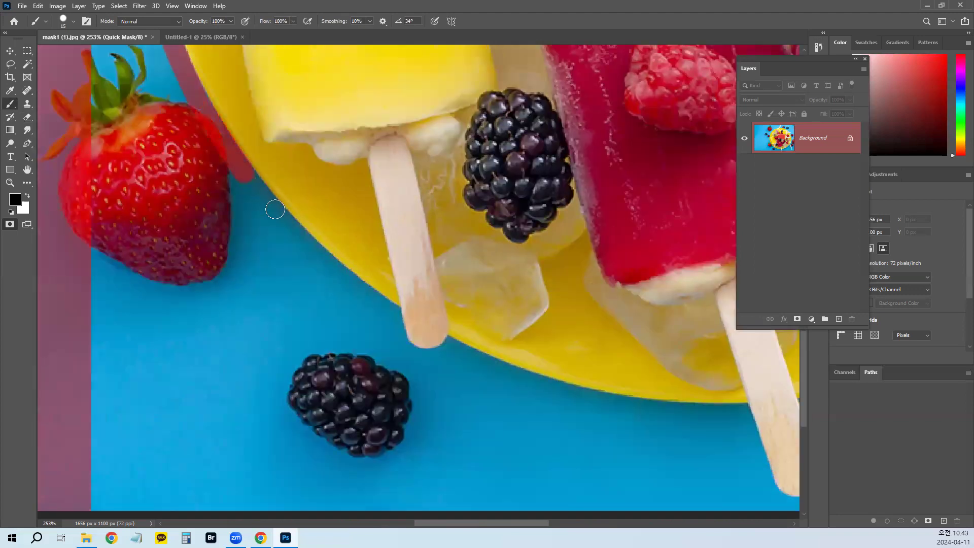
shift+click(332, 268)
shift+click(376, 305)
Step: Paint the mask around the rounded end of the yellow popsicle's stick and undo the last segment beyond it
shift+click(397, 311)
shift+click(401, 342)
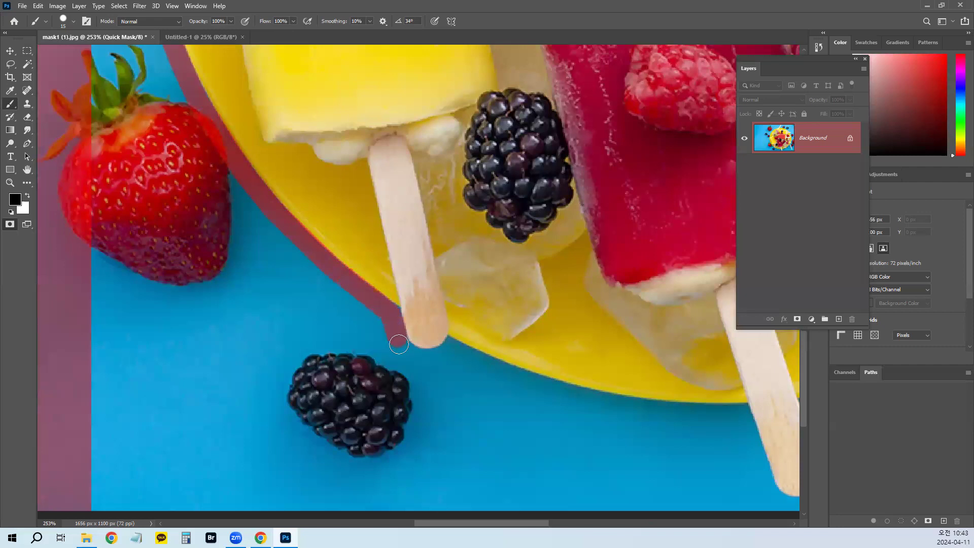
mouse_move(405, 352)
mouse_down()
mouse_move(424, 361)
mouse_move(456, 354)
mouse_up()
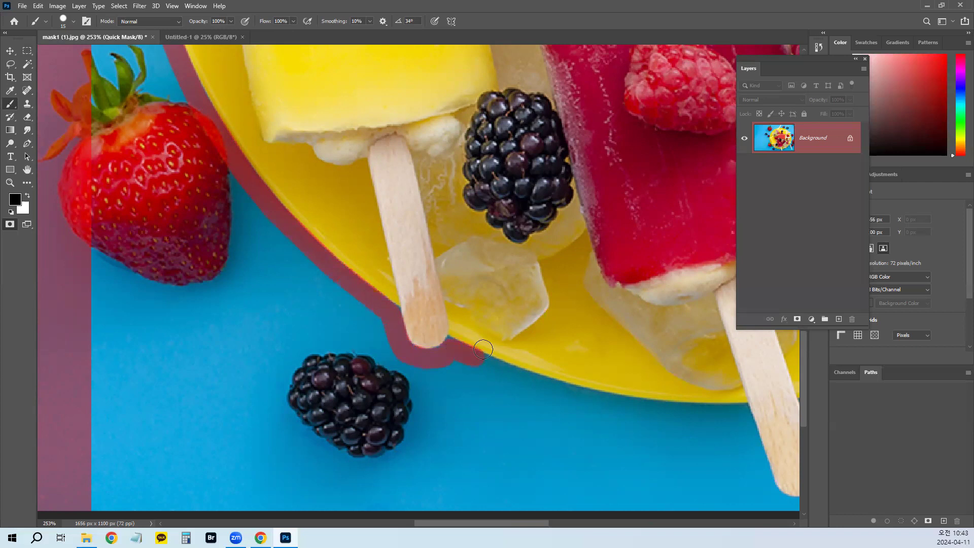
key(ctrl+z)
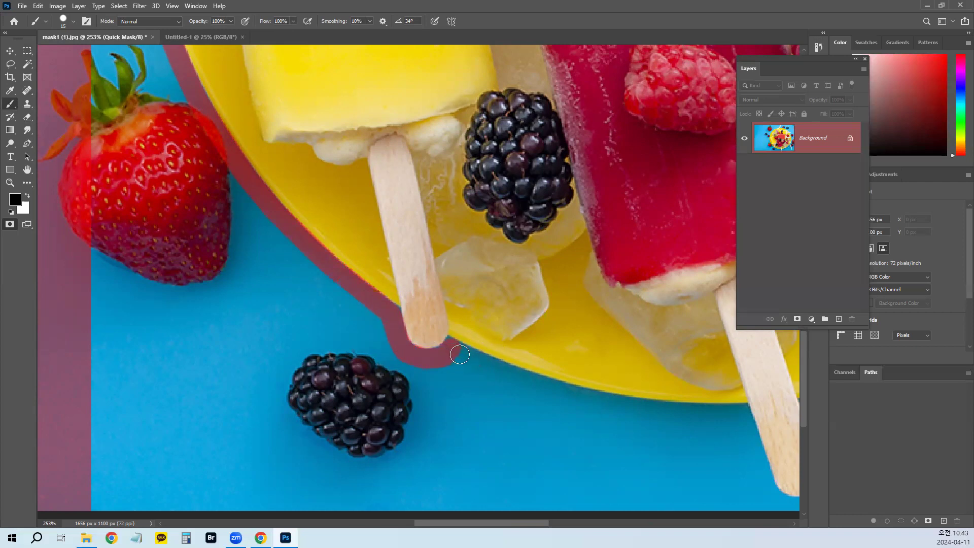
Step: Paint the mask along the plate's bottom rim and around the crimson popsicle's stick
mouse_move(462, 355)
mouse_down()
mouse_move(593, 400)
mouse_move(742, 414)
mouse_move(330, 332)
mouse_up()
shift+click(741, 414)
shift+click(382, 391)
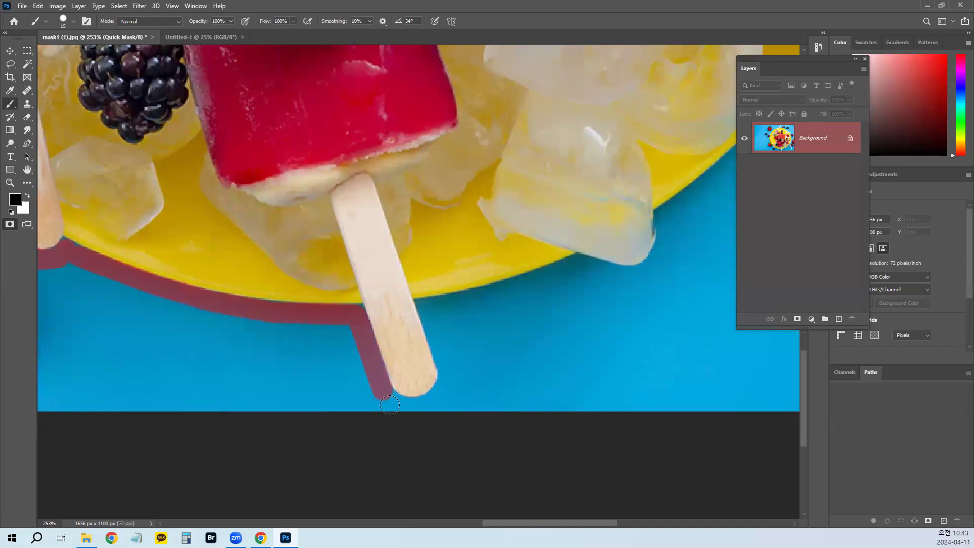
mouse_move(395, 402)
mouse_down()
mouse_move(435, 401)
mouse_move(448, 369)
mouse_move(425, 304)
mouse_up()
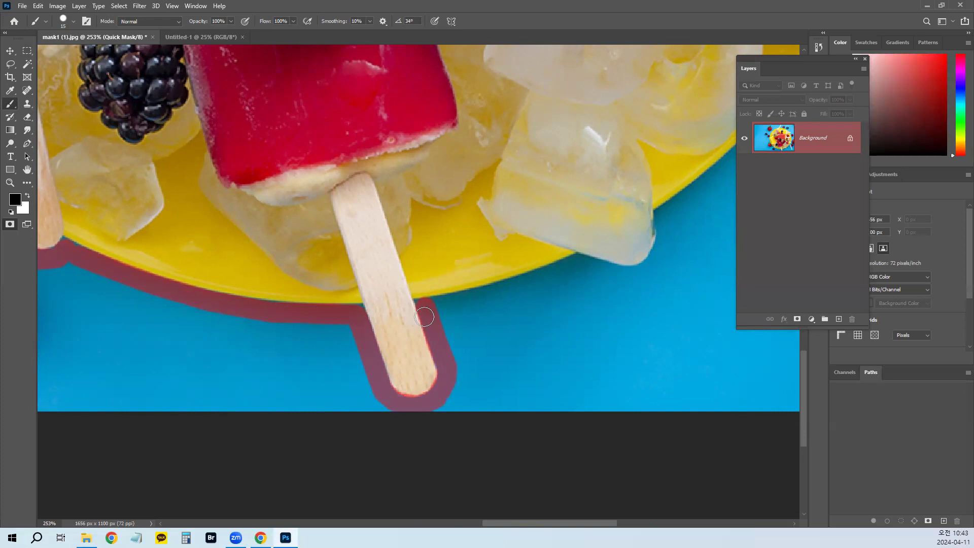
scroll(425, 316, up, 3)
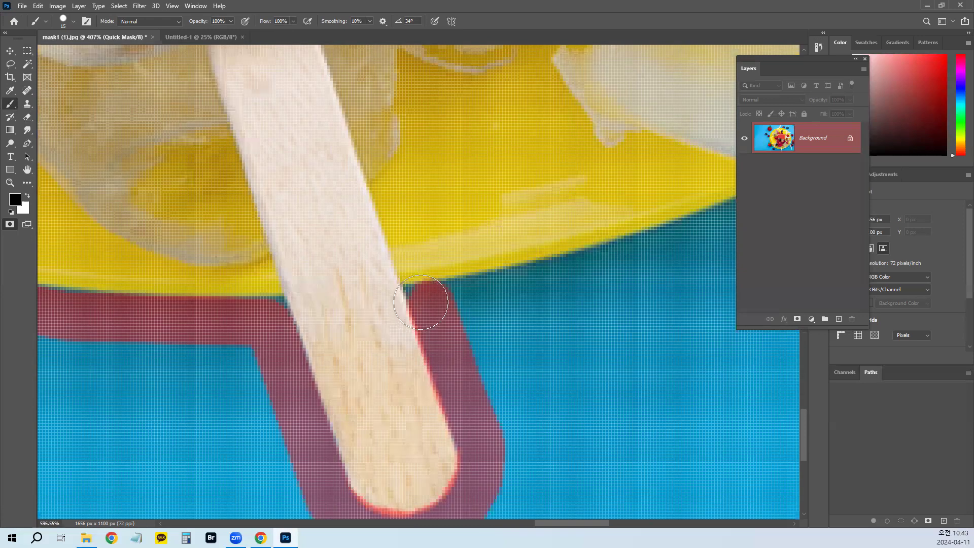
key(bracketleft)
key(bracketleft)
key(bracketleft)
scroll(410, 291, up, 1)
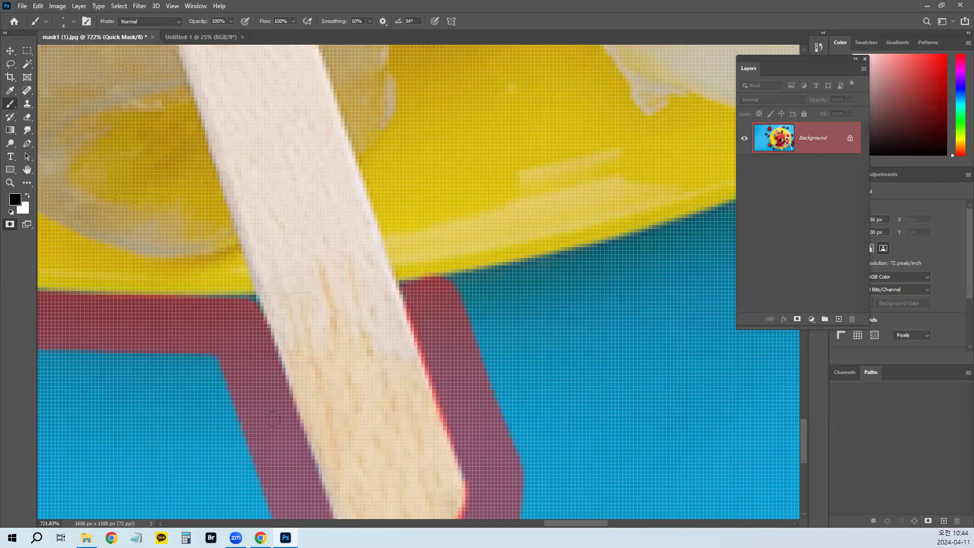
scroll(341, 396, down, 3)
Step: Enlarge the Brush to 20 px and erase the mask spill from the crimson popsicle stick's rounded end with a 35 px Eraser
key(bracketright)
key(bracketright)
key(bracketright)
key(bracketright)
key(e)
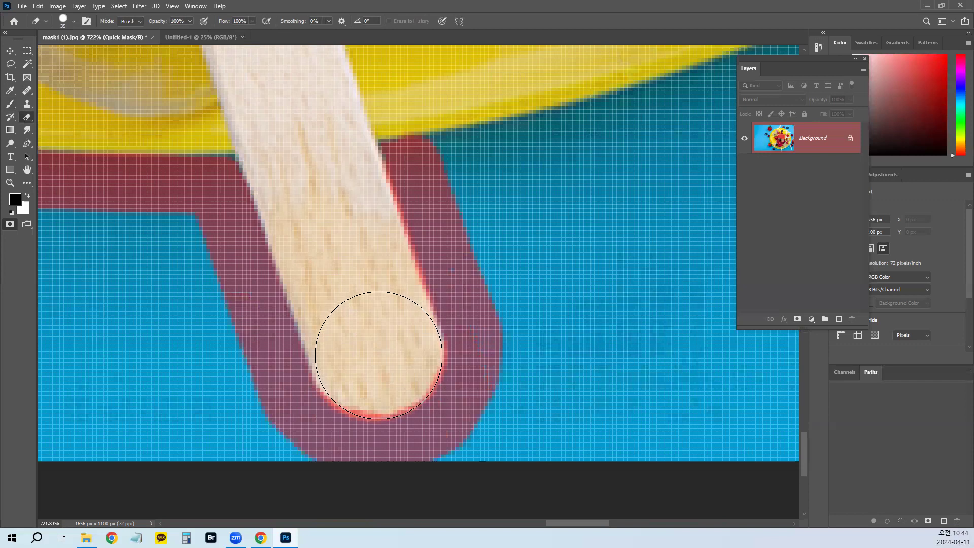
drag(375, 357, 383, 353)
drag(505, 320, 488, 338)
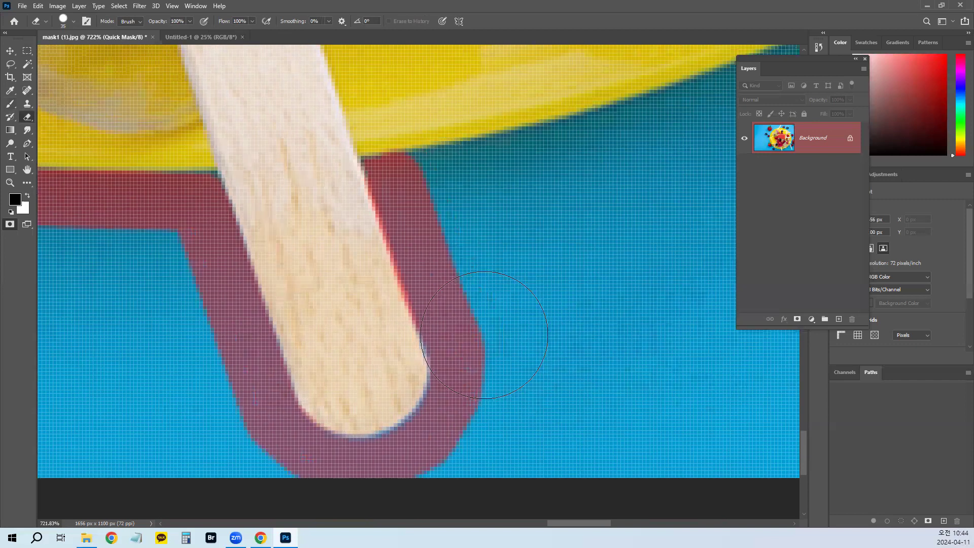
Step: Paint the mask with the Brush along the plate's lower rim, from the crimson popsicle's stick to the overhanging ice piece
drag(414, 188, 343, 274)
key(b)
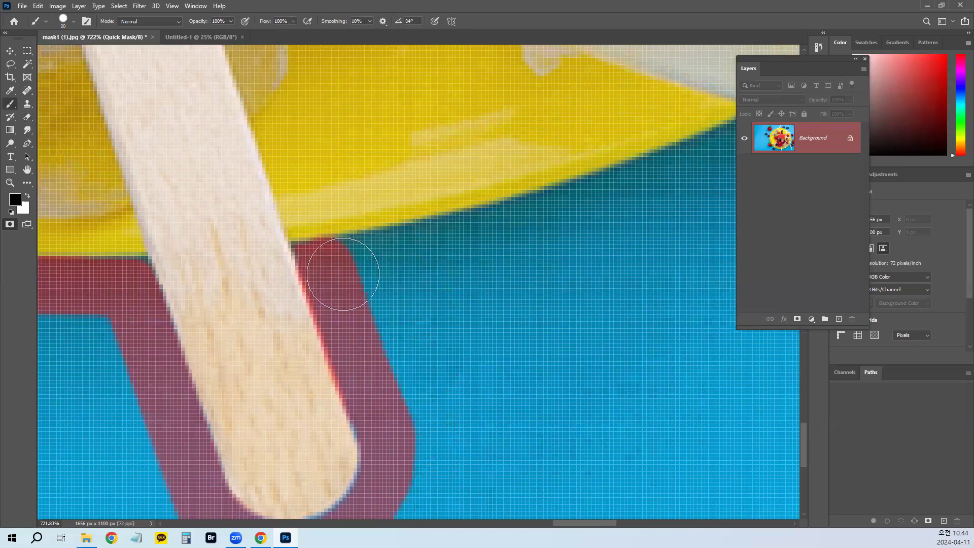
scroll(350, 273, down, 2)
mouse_move(352, 274)
mouse_down()
mouse_move(485, 248)
mouse_move(604, 200)
mouse_up()
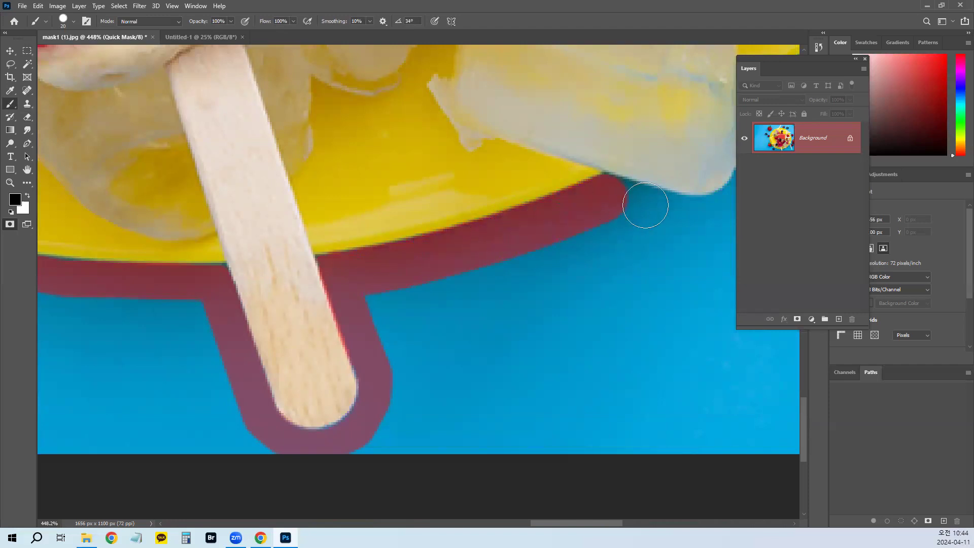
Step: Extend the mask around the overhanging ice piece's corner to the plate's rim, and switch the painting colour to white
shift+click(661, 215)
shift+click(690, 218)
mouse_move(691, 218)
mouse_down()
mouse_move(393, 327)
mouse_move(283, 299)
mouse_move(318, 295)
mouse_move(355, 256)
mouse_move(354, 191)
mouse_move(336, 195)
mouse_up()
key(x)
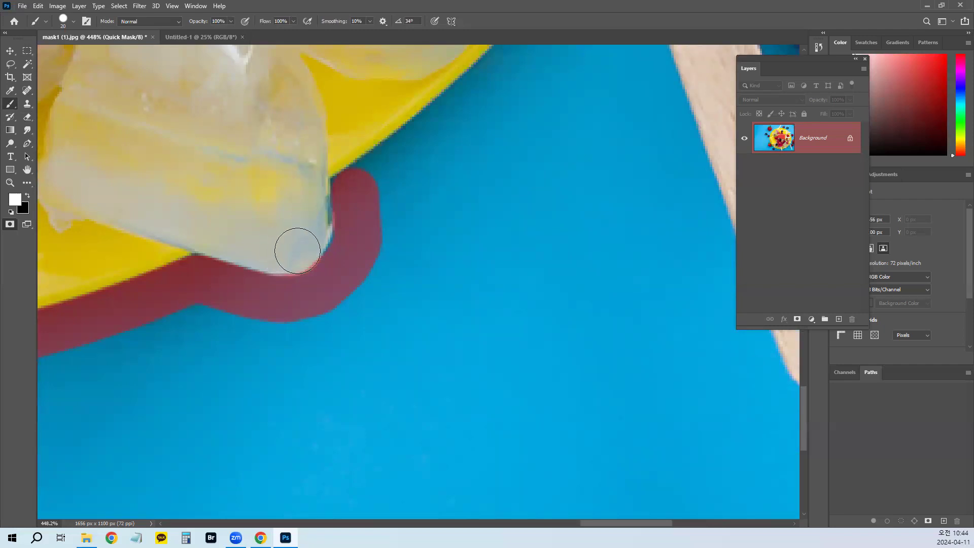
Step: Paint the mask in black along the plate's rim up to the lower-right popsicle's stick, and reduce the Brush to 6 px
key(x)
mouse_move(380, 206)
mouse_down()
mouse_move(353, 322)
mouse_move(338, 336)
mouse_move(287, 277)
mouse_move(442, 135)
mouse_up()
mouse_move(464, 105)
mouse_down()
mouse_move(442, 197)
mouse_move(451, 183)
mouse_up()
key(bracketleft)
key(bracketleft)
key(bracketleft)
key(bracketleft)
key(bracketleft)
key(bracketleft)
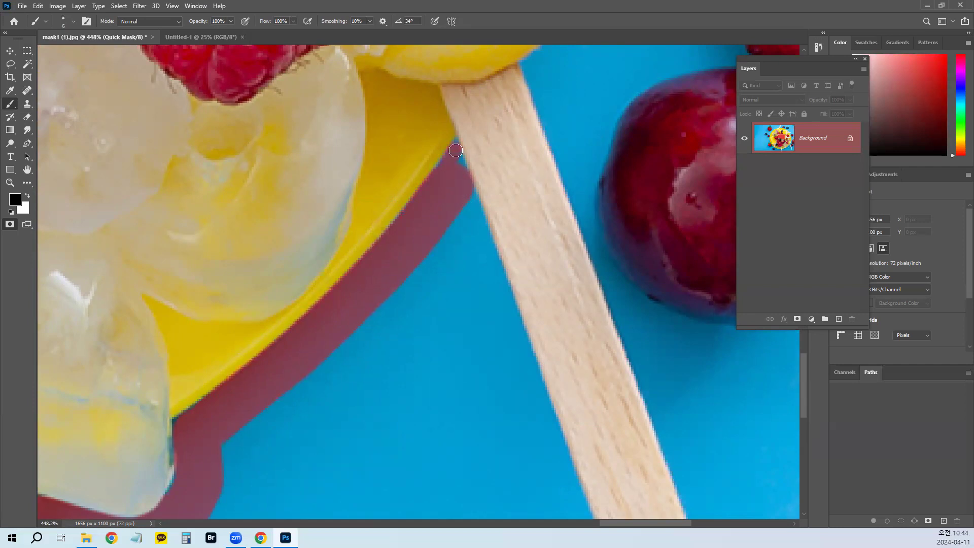
Step: Mask along the left edge of the lower-right wooden stick and around its rounded end
drag(461, 240, 413, 206)
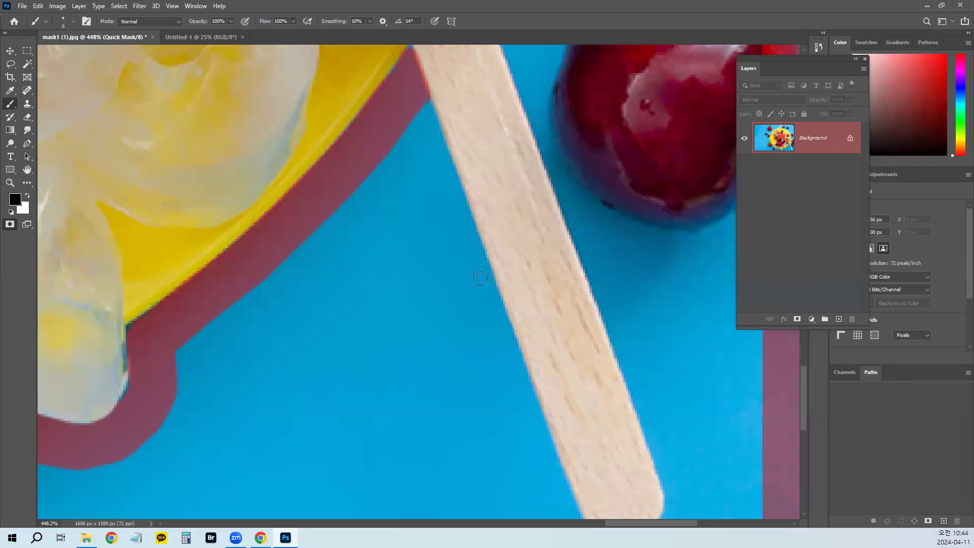
shift+click(540, 430)
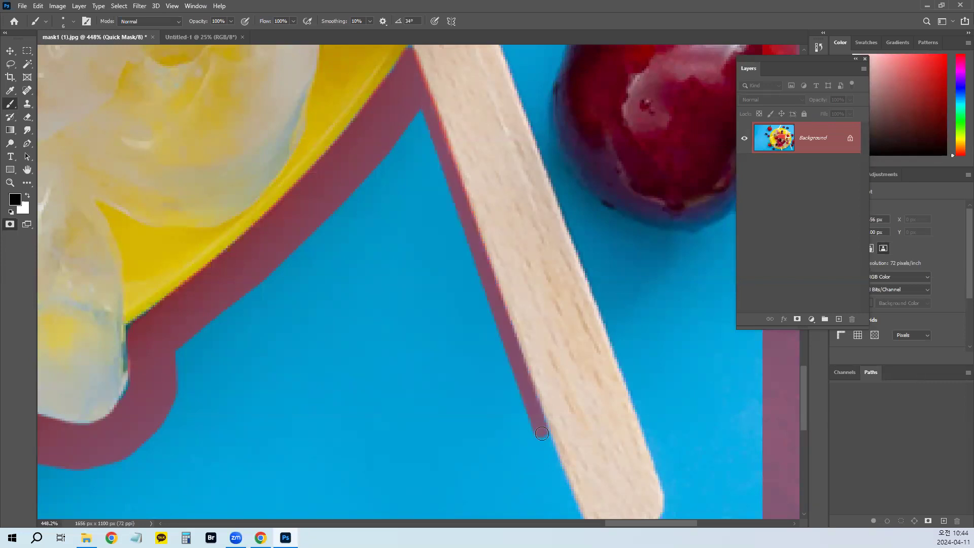
scroll(352, 278, down, 5)
scroll(353, 279, right, 4)
shift+click(402, 301)
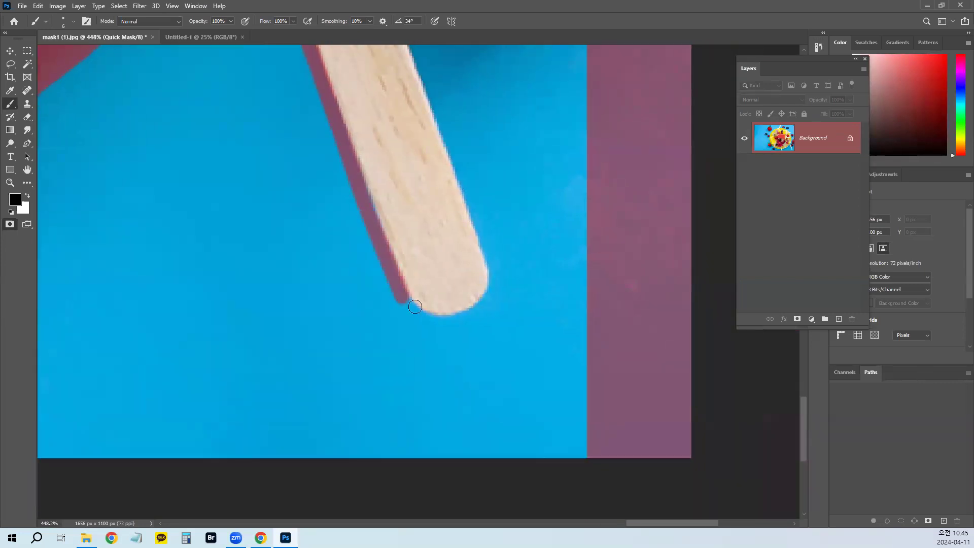
shift+click(418, 316)
mouse_move(443, 321)
mouse_down()
mouse_move(477, 311)
mouse_move(499, 279)
mouse_move(481, 228)
mouse_up()
Step: Extend the mask up the stick's right edge and along the striped popsicle's bottom edge to its corner
mouse_move(439, 161)
mouse_down()
mouse_move(475, 231)
mouse_move(542, 463)
mouse_up()
drag(451, 146, 502, 292)
drag(457, 186, 462, 207)
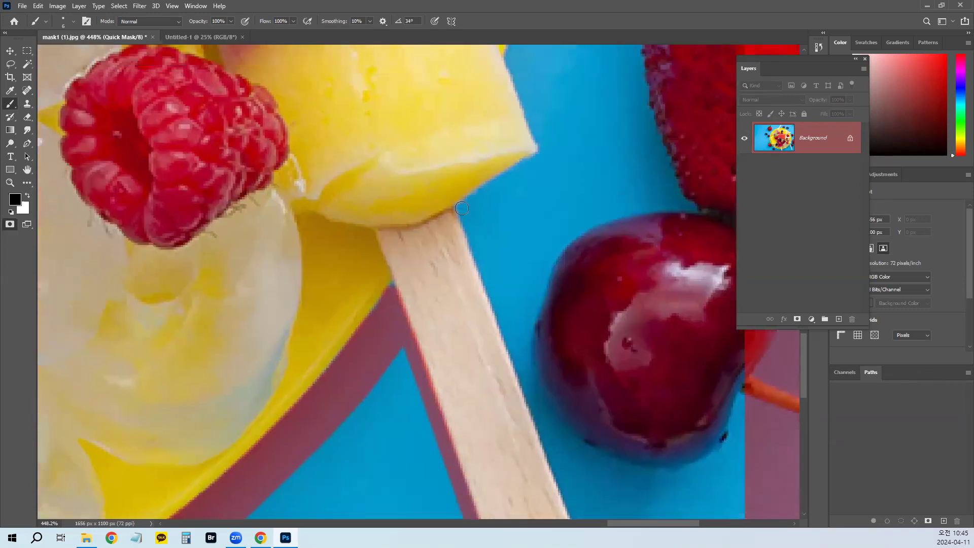
shift+click(463, 209)
shift+click(516, 171)
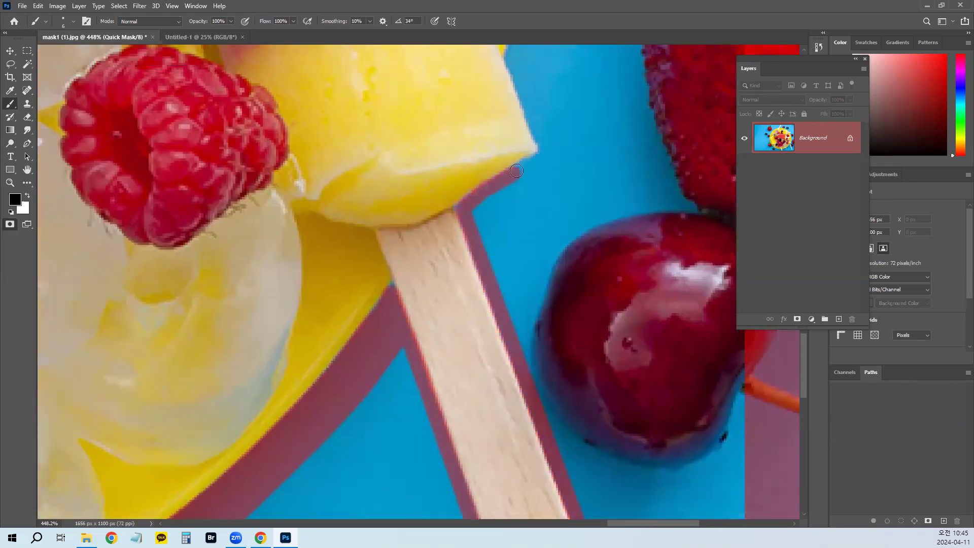
shift+click(544, 156)
Step: Mask around the striped popsicle's bottom corner and up its side to where it meets the plate's rim
drag(545, 146, 546, 254)
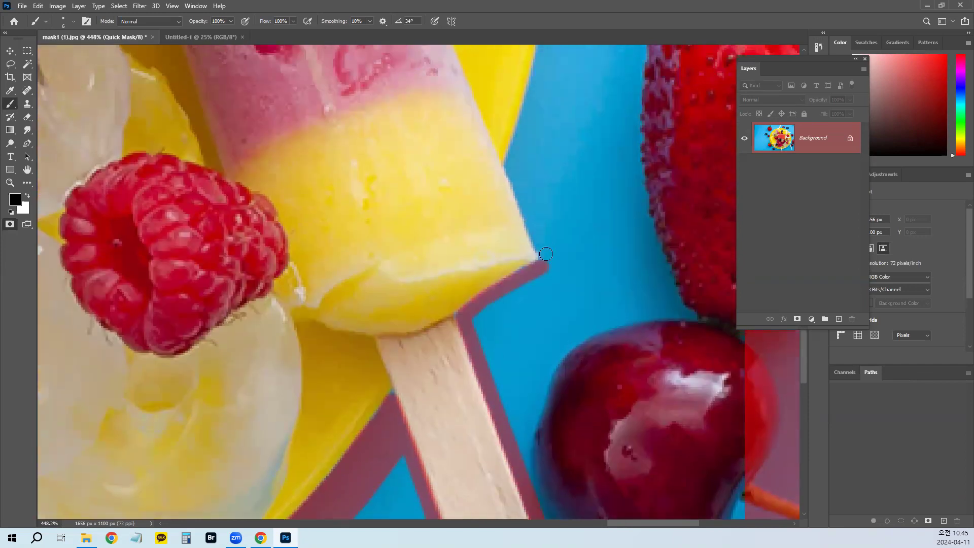
shift+click(545, 254)
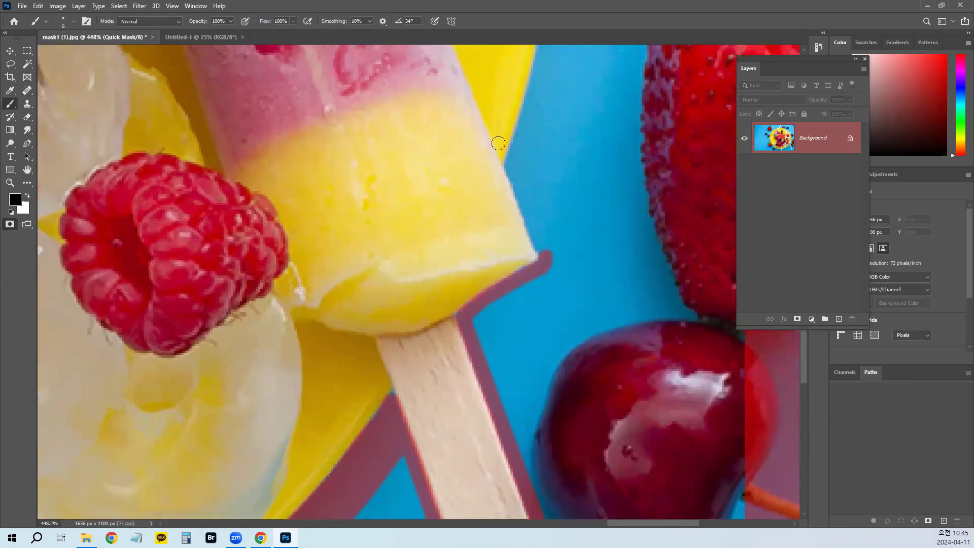
shift+click(511, 166)
drag(561, 135, 520, 293)
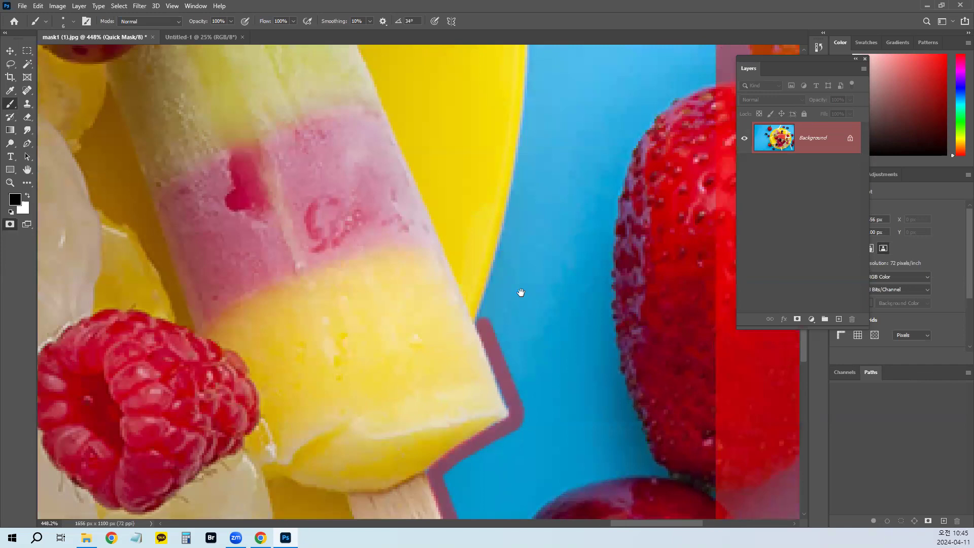
Step: Paint connected straight strokes along the plate's right rim, from the striped popsicle up to the overhanging ice piece beside the cherry
shift+click(489, 290)
shift+click(503, 236)
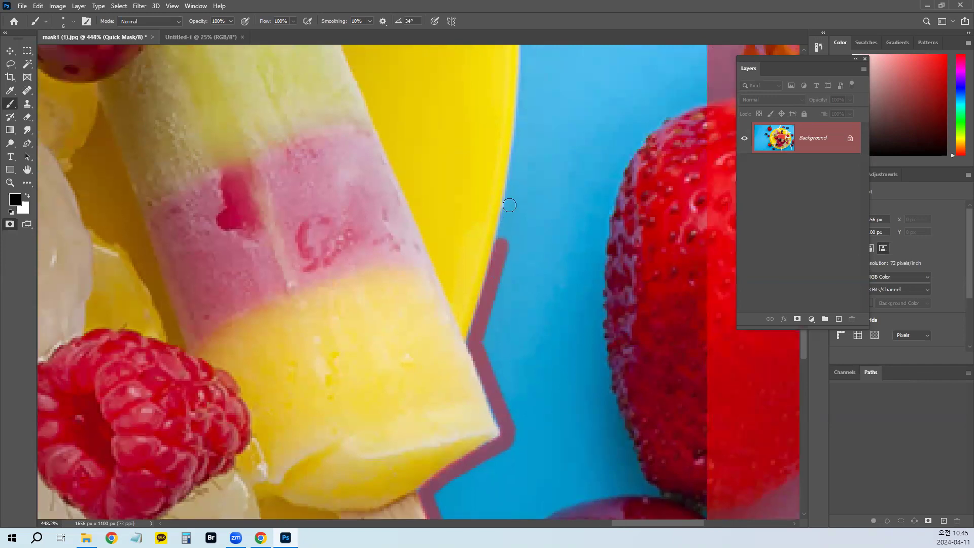
shift+click(511, 199)
shift+click(518, 143)
shift+click(523, 85)
shift+click(526, 55)
scroll(532, 304, up, 5)
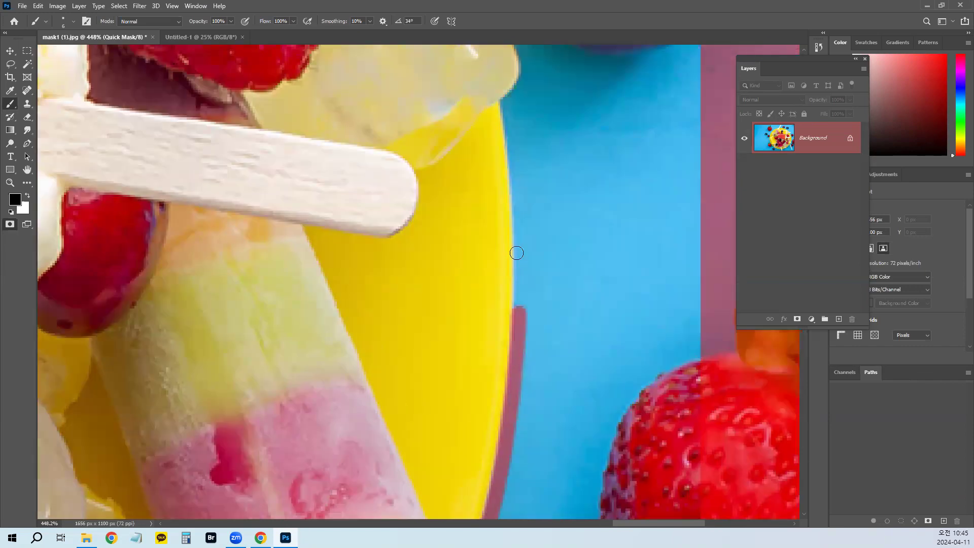
shift+click(519, 249)
shift+click(518, 205)
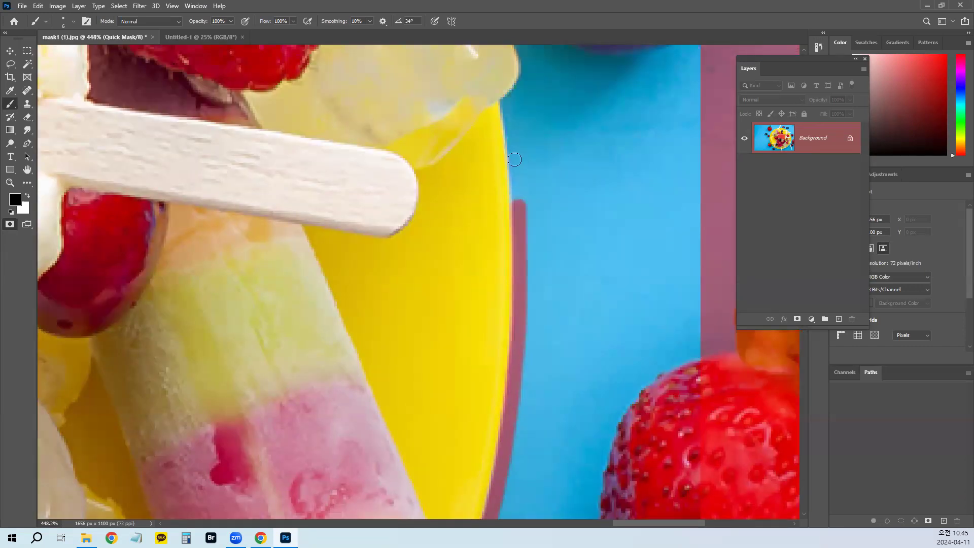
shift+click(514, 161)
shift+click(509, 116)
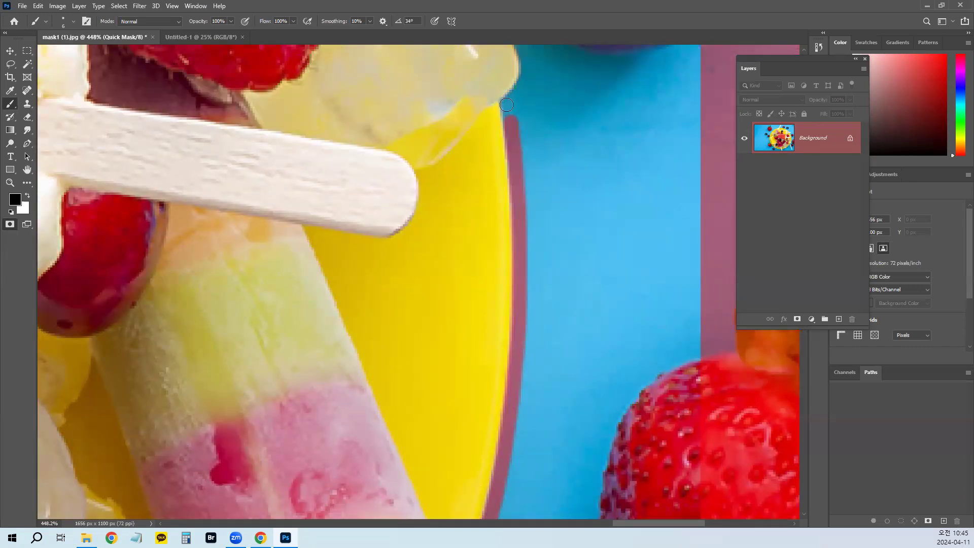
Step: Extend the mask around the lower corner of the ice piece beside the cherry and up its outer edge
scroll(515, 203, up, 4)
shift+click(526, 287)
shift+click(537, 272)
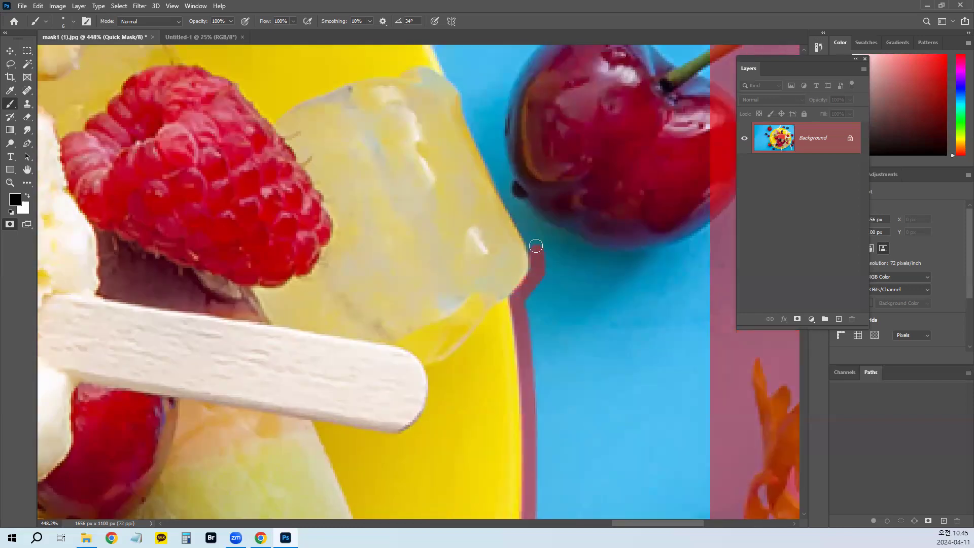
shift+click(507, 191)
shift+click(476, 131)
shift+click(467, 108)
shift+click(467, 96)
shift+click(467, 90)
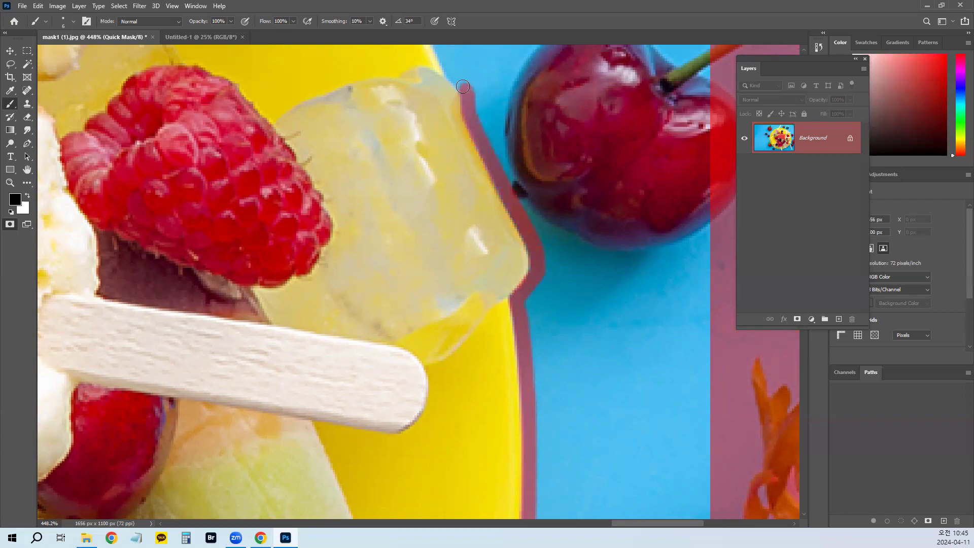
Step: Continue the mask along the plate's rim, around the yellow popsicle's stick and past the small ice piece above it
scroll(483, 244, up, 5)
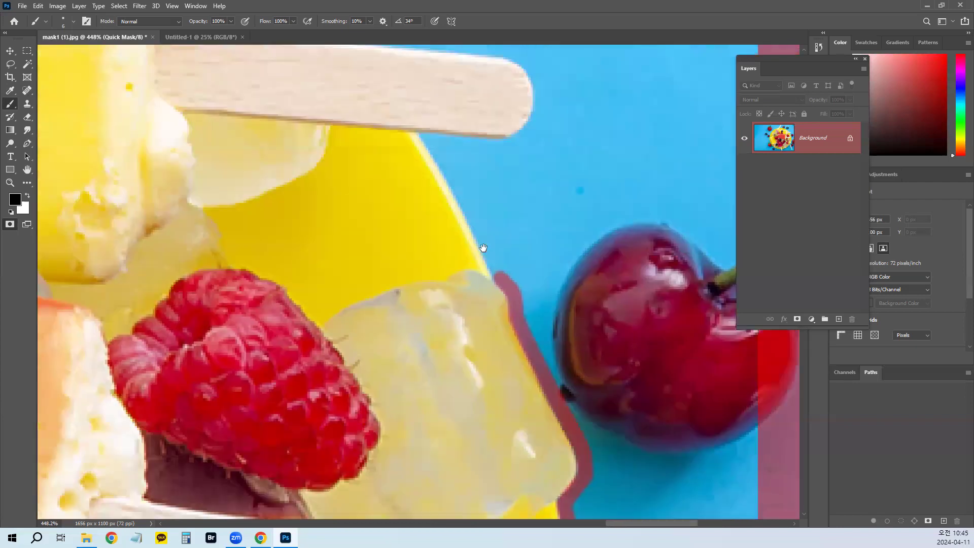
shift+click(479, 244)
mouse_move(462, 220)
mouse_down()
mouse_move(433, 169)
mouse_move(512, 176)
mouse_move(536, 165)
mouse_move(544, 135)
mouse_move(535, 95)
mouse_move(517, 83)
mouse_move(362, 68)
mouse_move(476, 284)
mouse_up()
mouse_move(467, 250)
mouse_down()
mouse_move(453, 195)
mouse_move(436, 175)
mouse_move(361, 151)
mouse_move(448, 258)
mouse_move(543, 343)
mouse_up()
shift+click(506, 283)
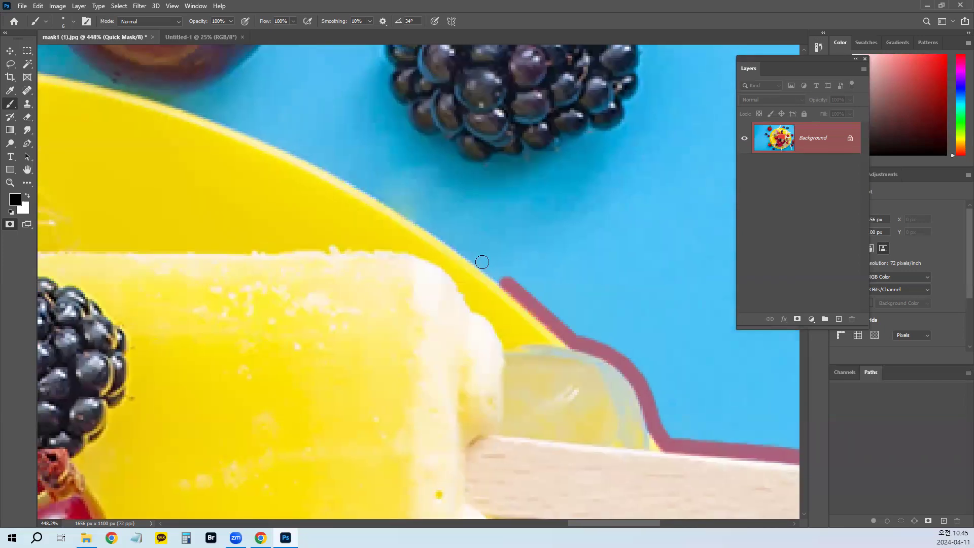
Step: Mask the plate's upper-right rim with connected straight strokes, from below the blackberry to beneath the heart-shaped cherry
shift+click(467, 251)
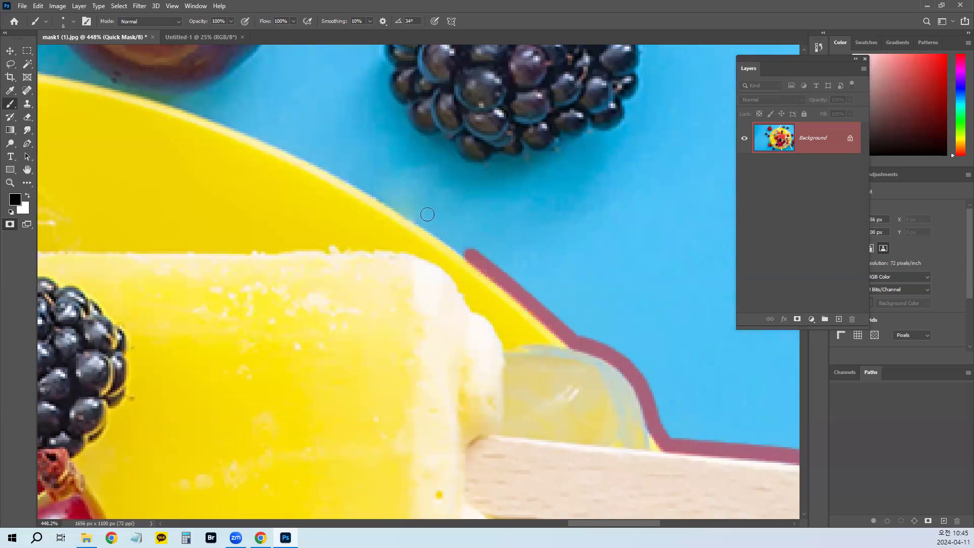
shift+click(421, 219)
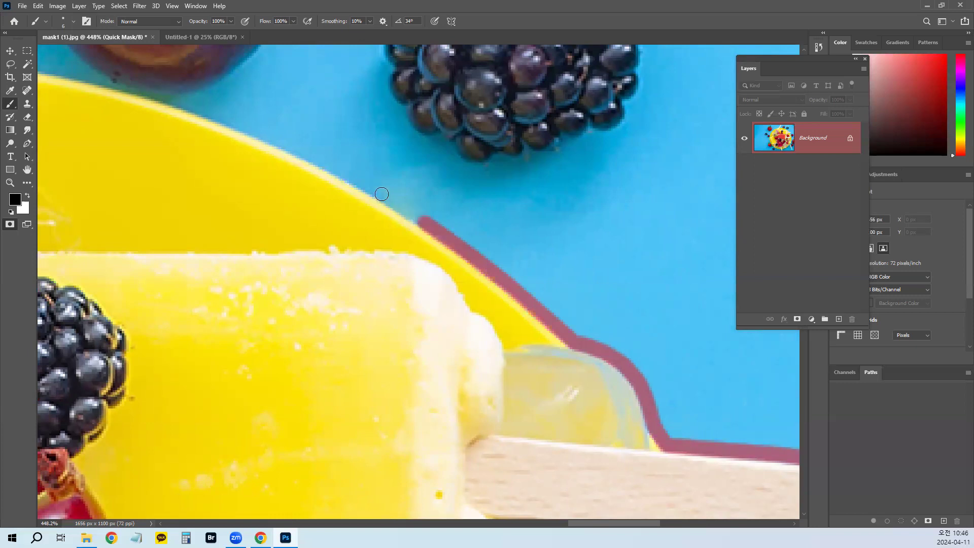
shift+click(375, 187)
shift+click(331, 164)
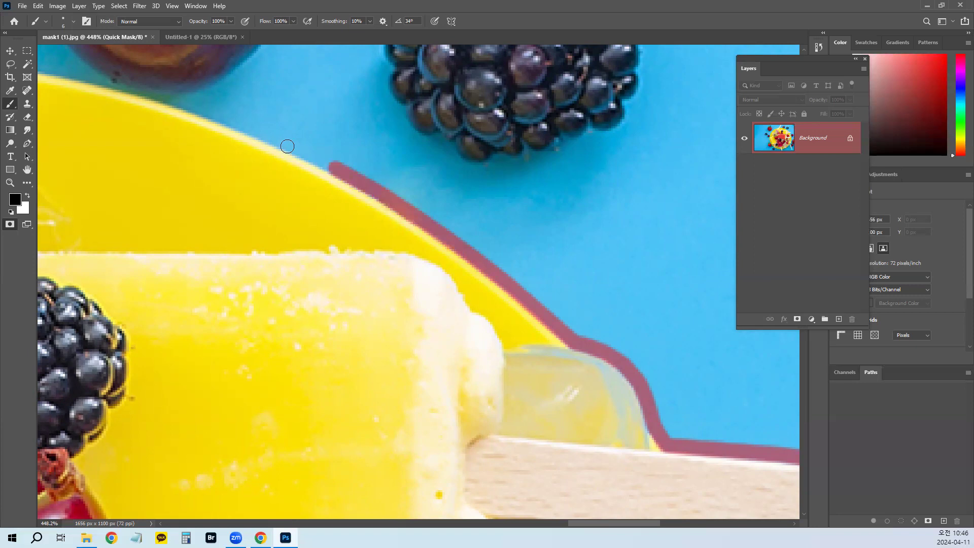
shift+click(282, 144)
shift+click(251, 130)
shift+click(200, 108)
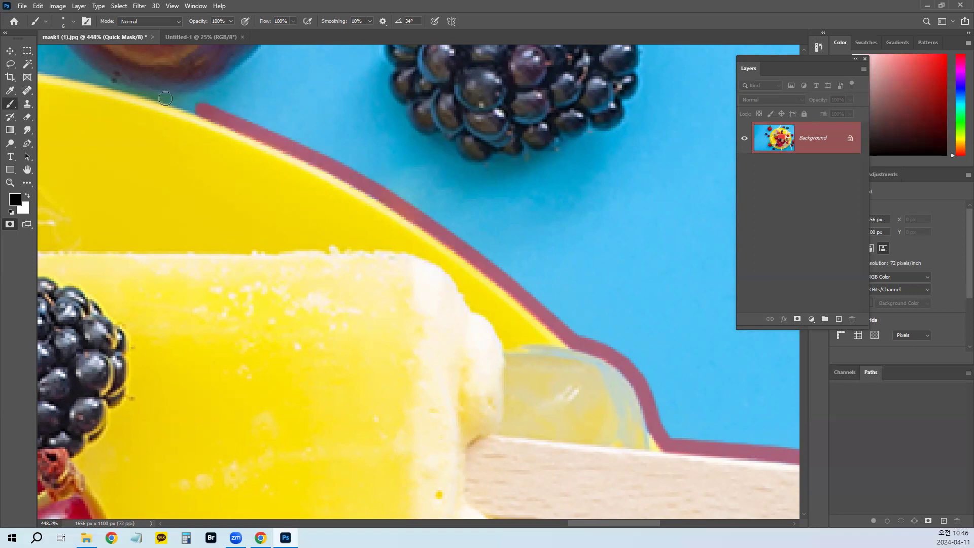
shift+click(145, 91)
shift+click(99, 80)
Step: Mask the plate's top rim from the heart-shaped cherry to the upper popsicle's stick
mouse_move(105, 103)
mouse_down()
mouse_move(771, 350)
mouse_move(665, 332)
mouse_up()
shift+click(594, 294)
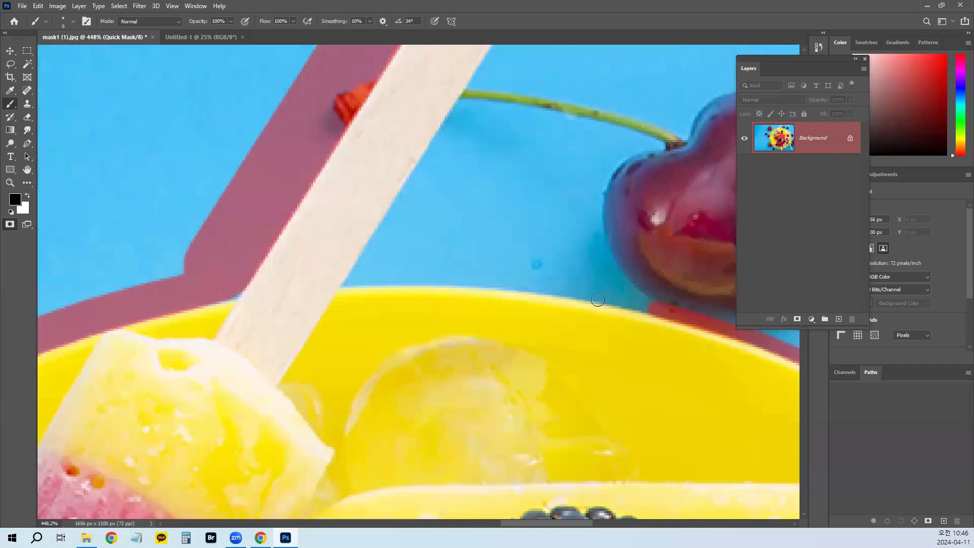
shift+click(534, 287)
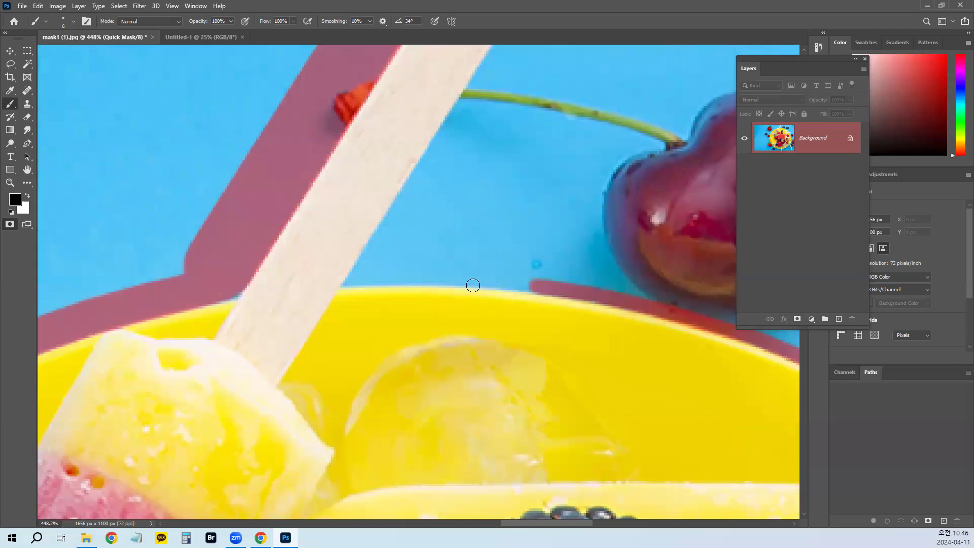
shift+click(466, 280)
shift+click(421, 280)
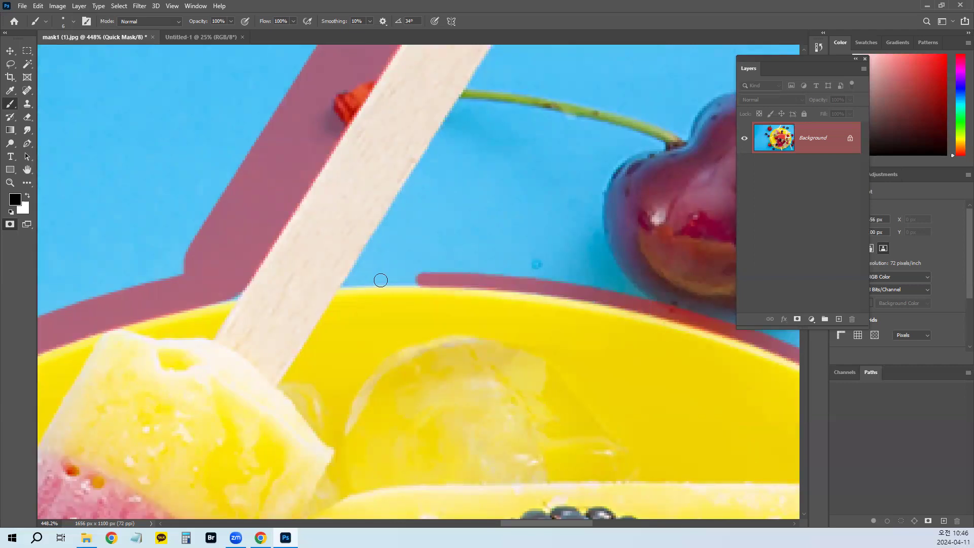
shift+click(381, 278)
shift+click(350, 281)
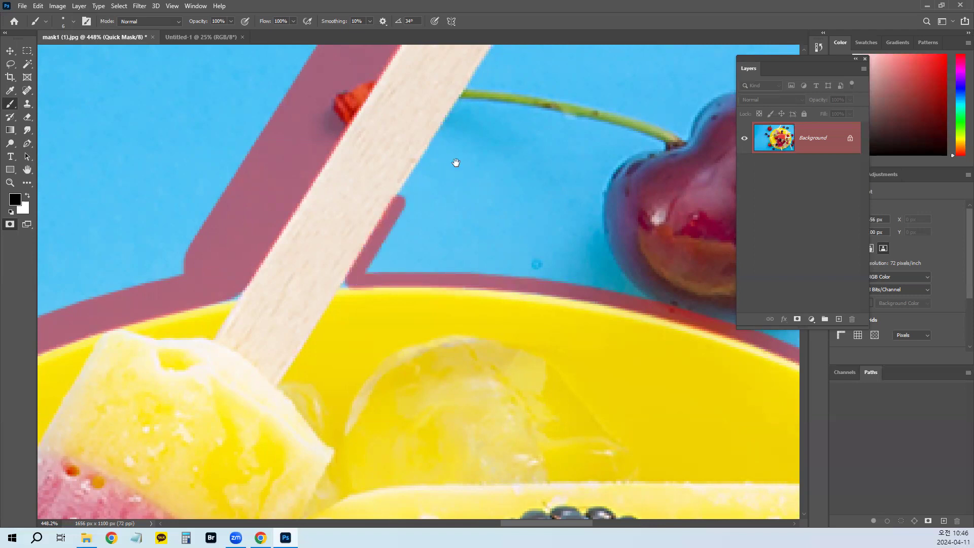
Step: Extend the mask along the upper stick's right edge to the image's top border, and fit the whole image in view
scroll(406, 213, up, 5)
scroll(405, 213, right, 2)
shift+click(435, 240)
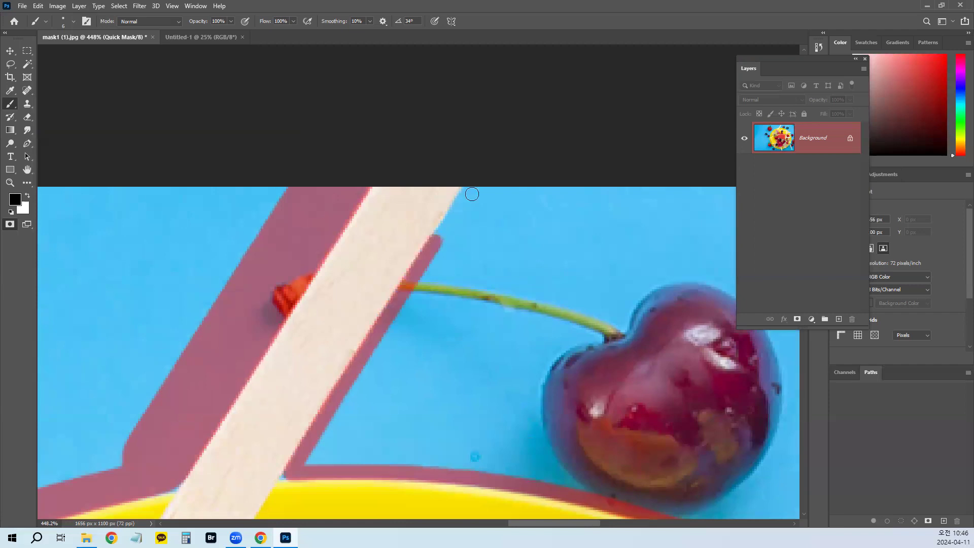
shift+click(471, 187)
key(ctrl+0)
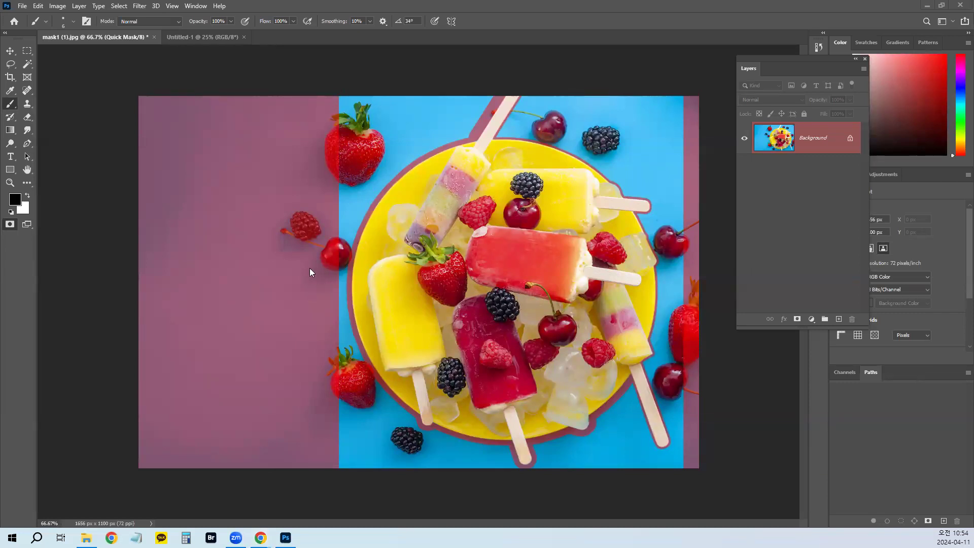
Step: Leave Quick Mask to preview the painted outline as a selection, and return to Quick Mask mode
drag(285, 263, 394, 126)
key(Escape)
click(8, 227)
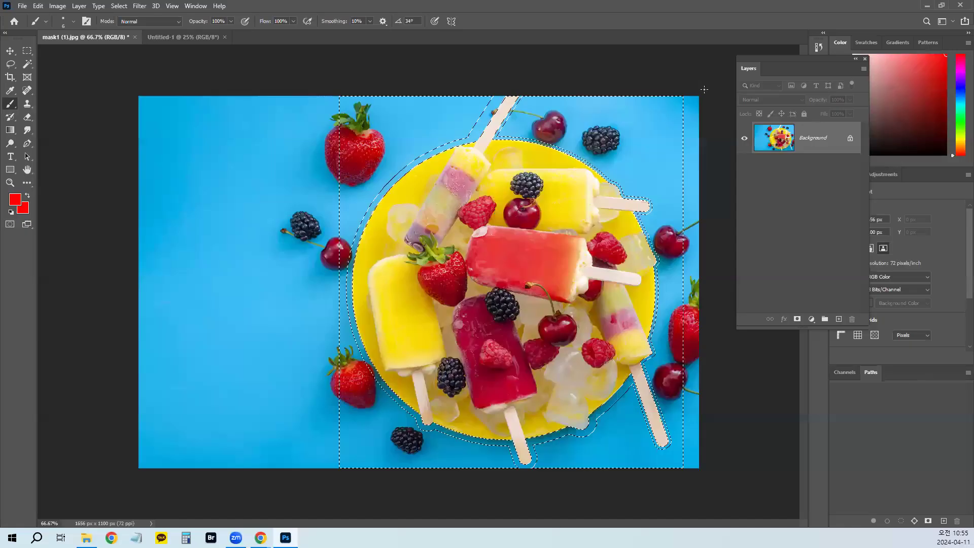
key(q)
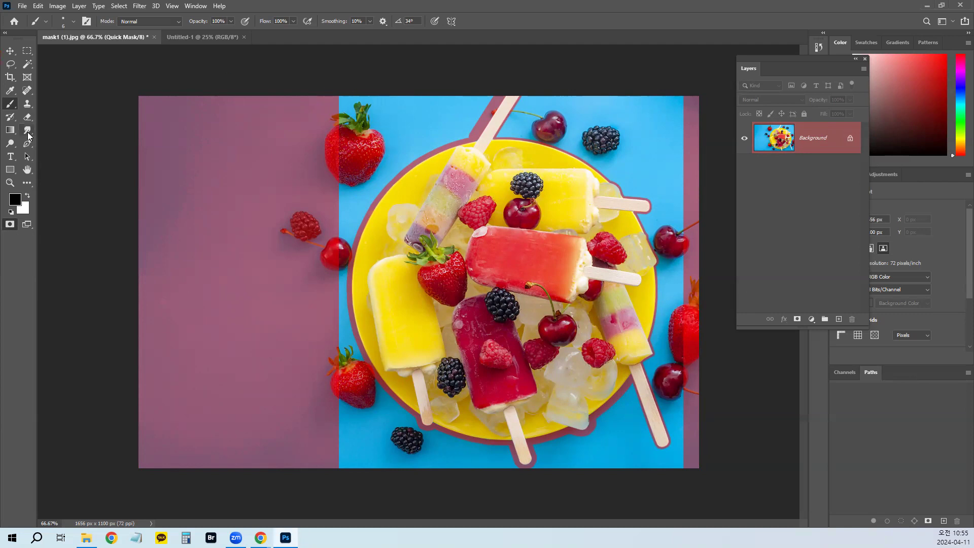
Step: Try filling the unmasked background on both sides of the plate with the Paint Bucket, and undo both fills
click(9, 135)
click(44, 138)
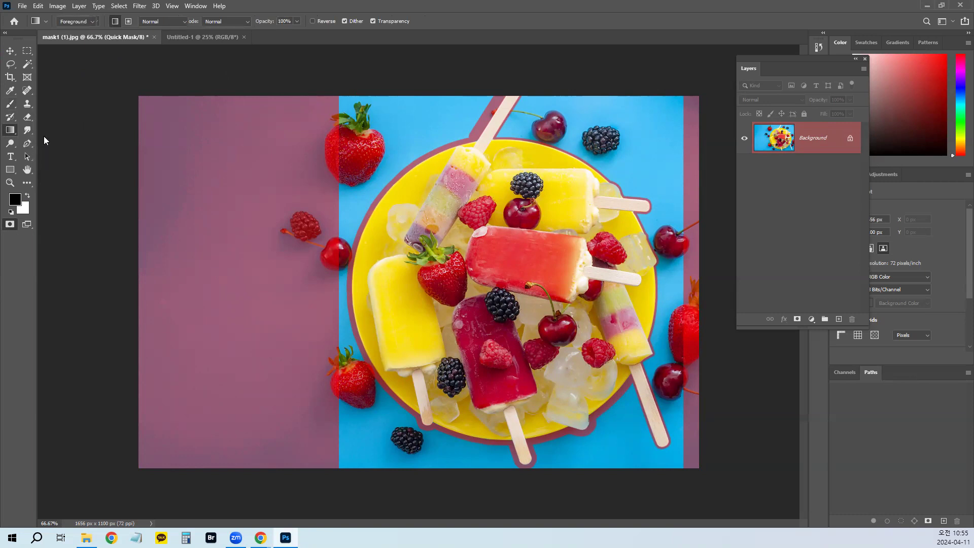
click(402, 134)
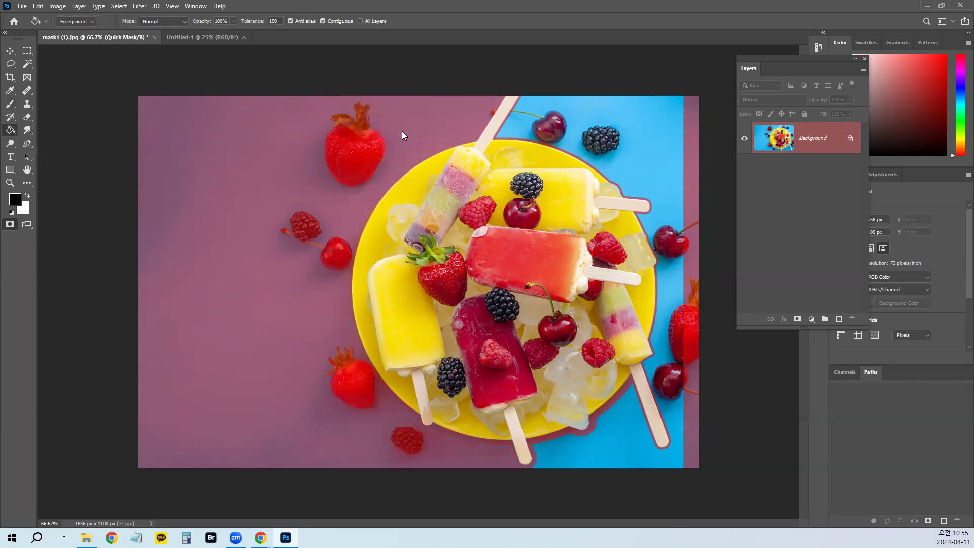
click(614, 144)
key(ctrl+z)
key(ctrl+z)
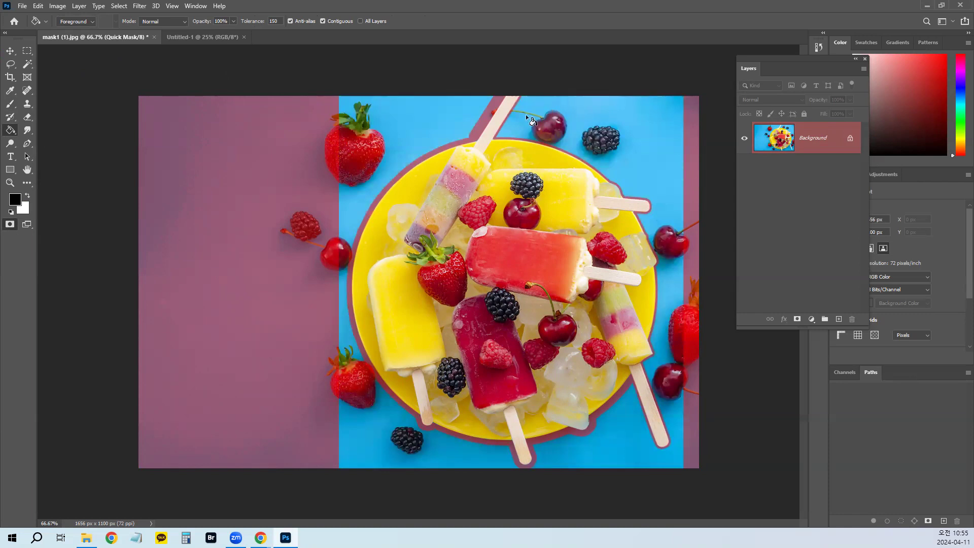
Step: Try the Magic Wand on the masked and unmasked background areas left of the plate
mouse_move(386, 210)
mouse_down()
mouse_move(355, 234)
mouse_move(388, 92)
mouse_move(428, 255)
mouse_move(335, 256)
mouse_up()
click(25, 65)
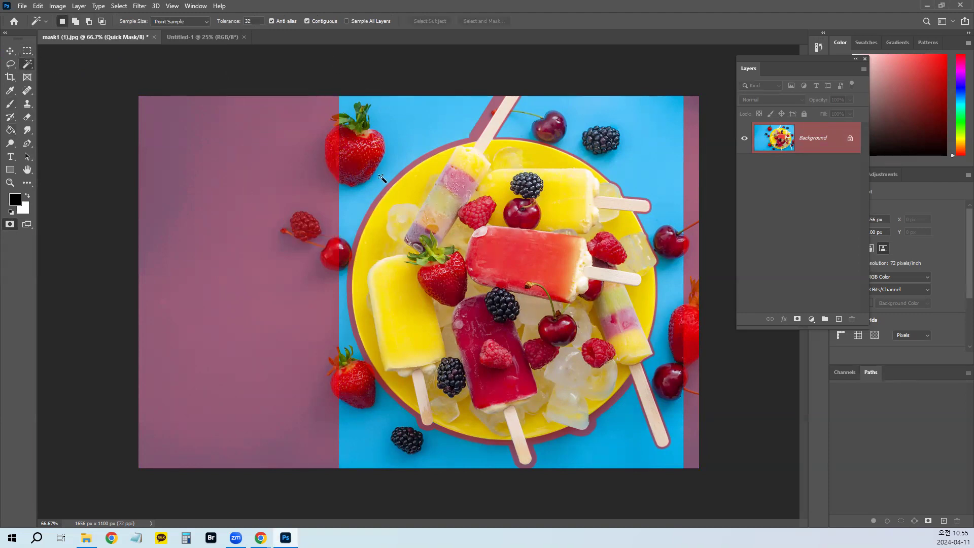
click(298, 176)
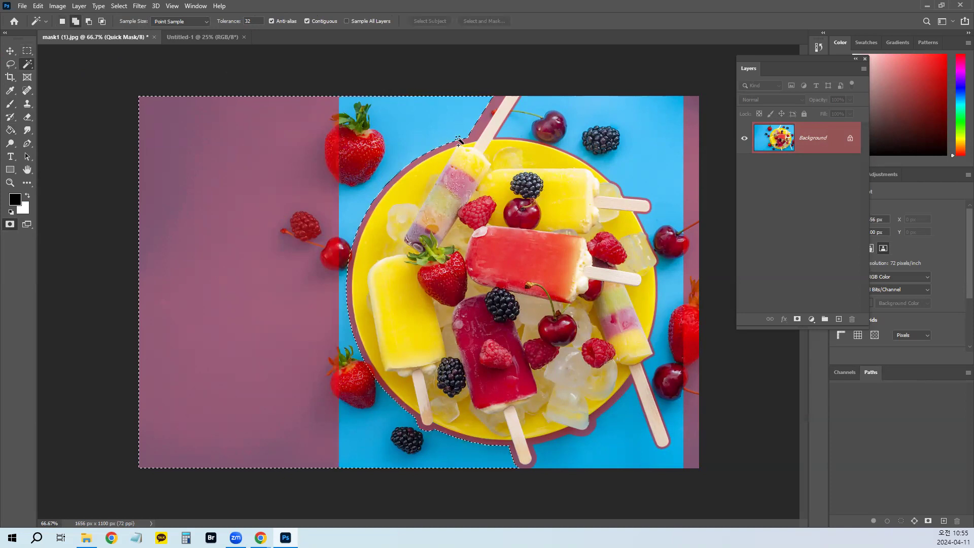
click(483, 121)
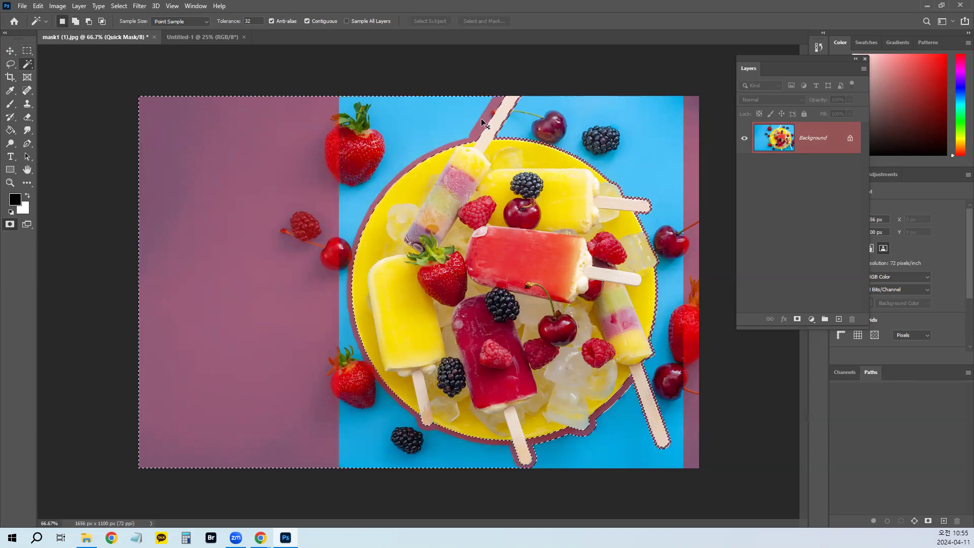
click(392, 124)
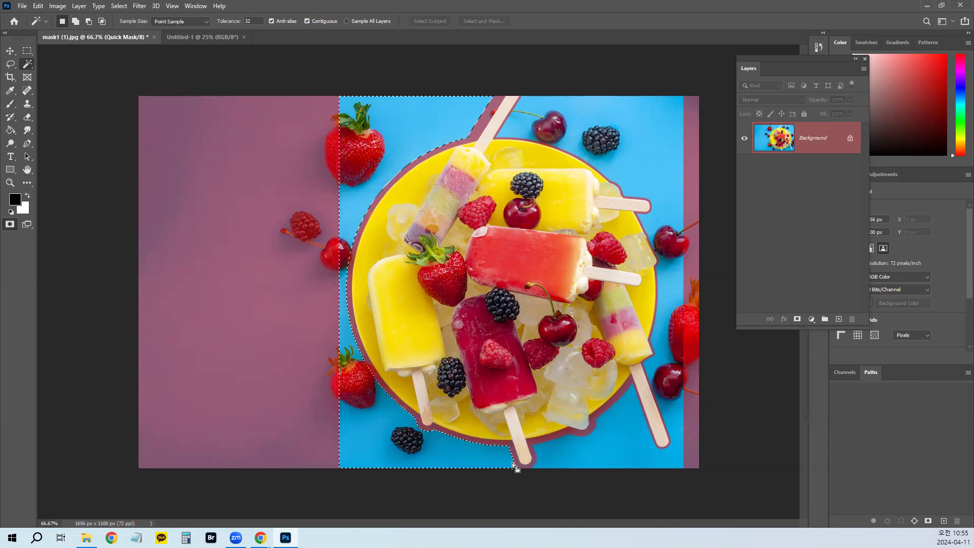
mouse_move(161, 163)
mouse_down()
mouse_move(167, 221)
mouse_move(220, 186)
mouse_move(267, 202)
mouse_up()
drag(293, 132, 289, 199)
drag(318, 163, 345, 197)
mouse_move(468, 58)
mouse_down()
mouse_move(397, 112)
mouse_move(380, 144)
mouse_up()
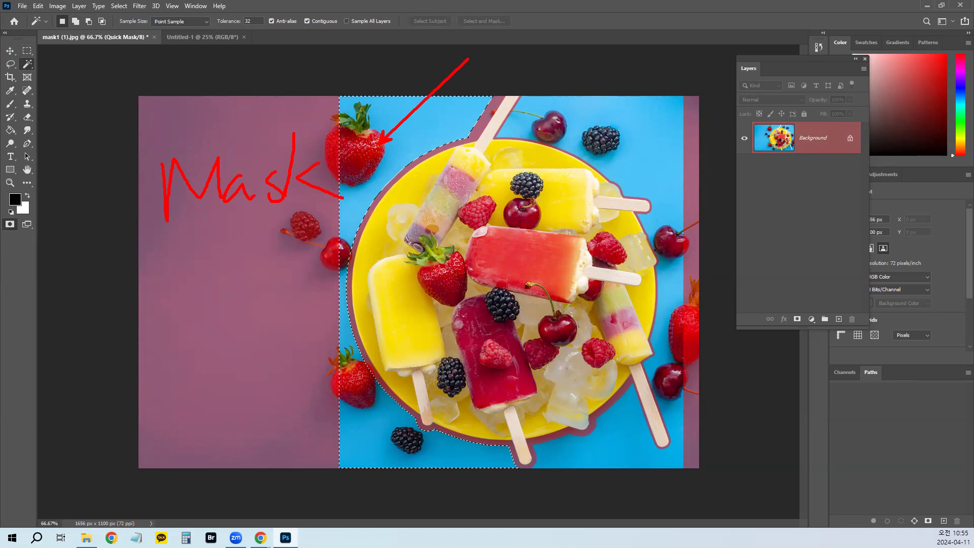
key(Escape)
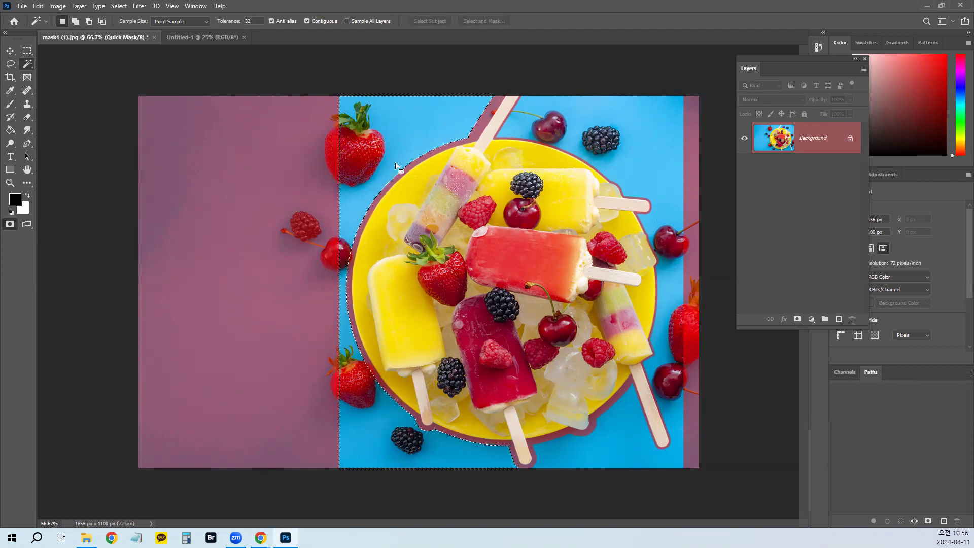
Step: Deselect, and reselect the unmasked background area left of the plate with the Magic Wand
key(ctrl+d)
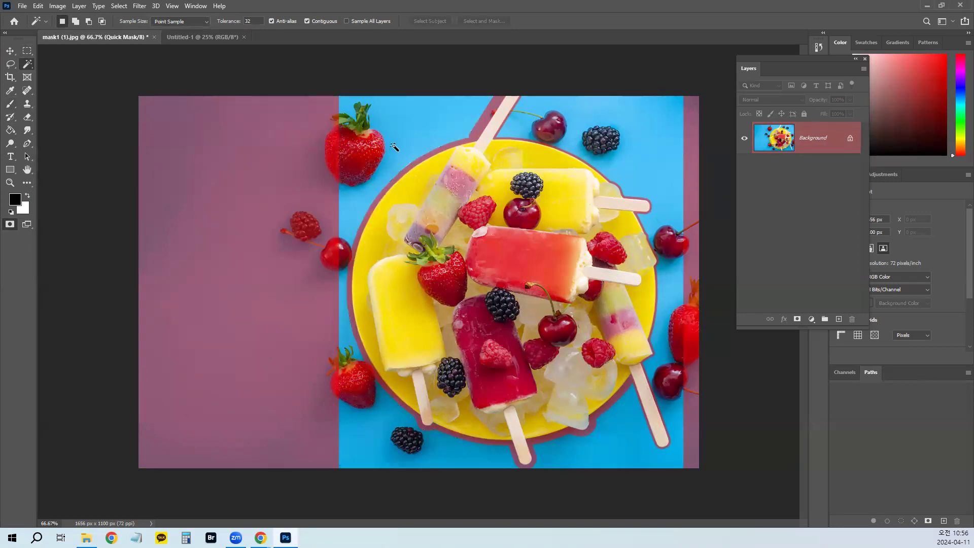
click(390, 148)
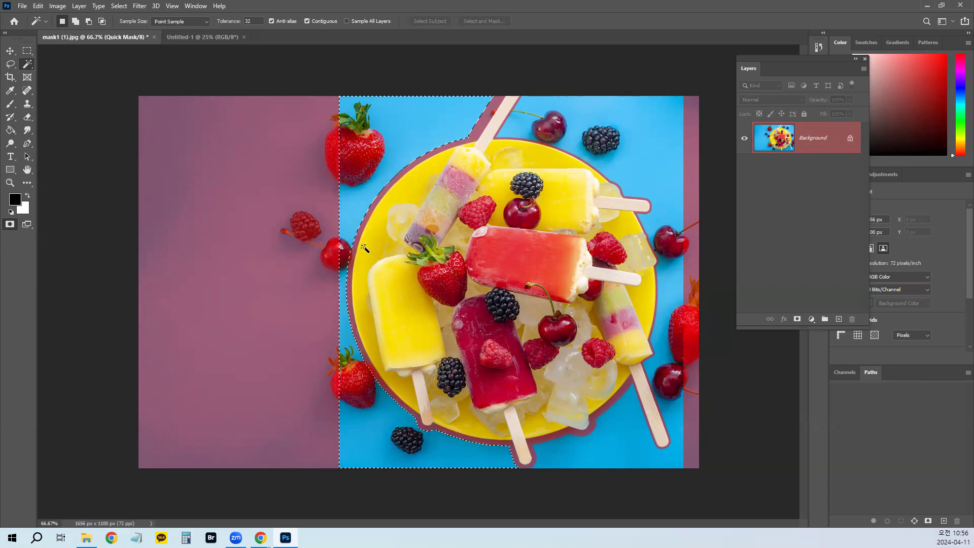
drag(384, 160, 387, 57)
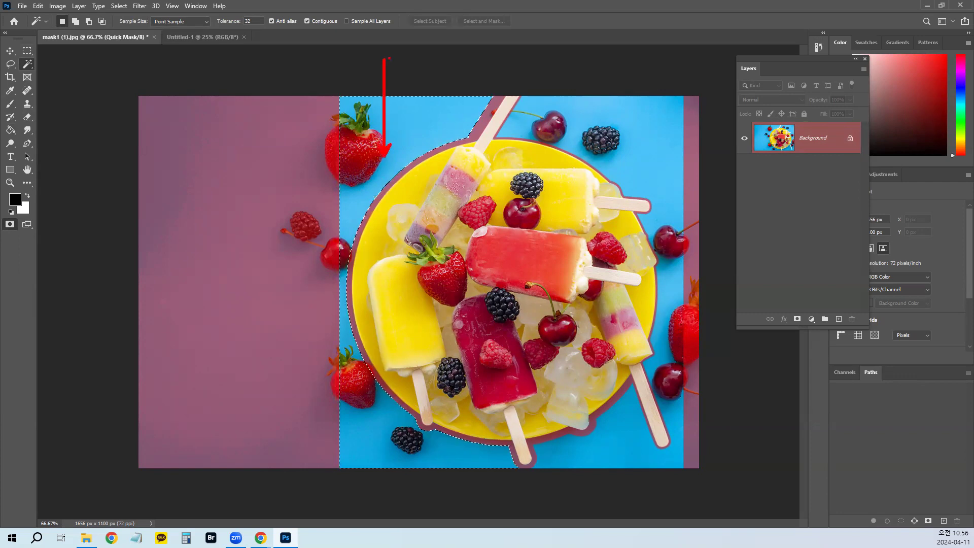
key(Escape)
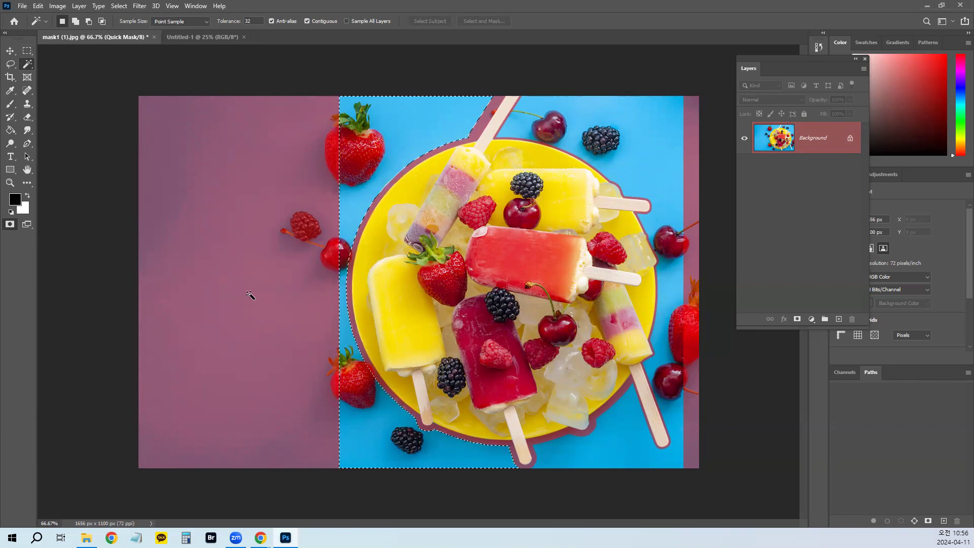
Step: Combine the background areas around the plate into one Magic Wand selection, mask them fully, and leave Quick Mask with the plate selected
click(253, 238)
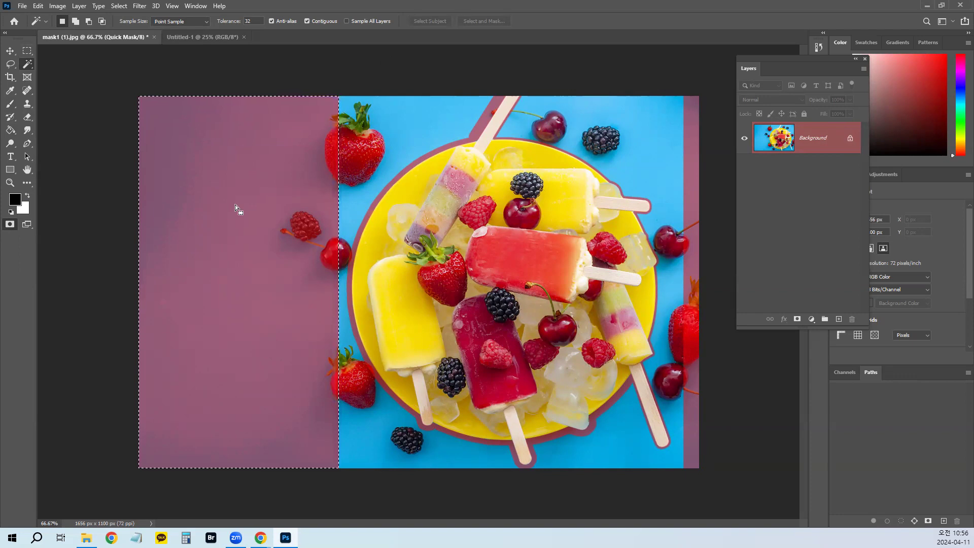
shift+click(490, 126)
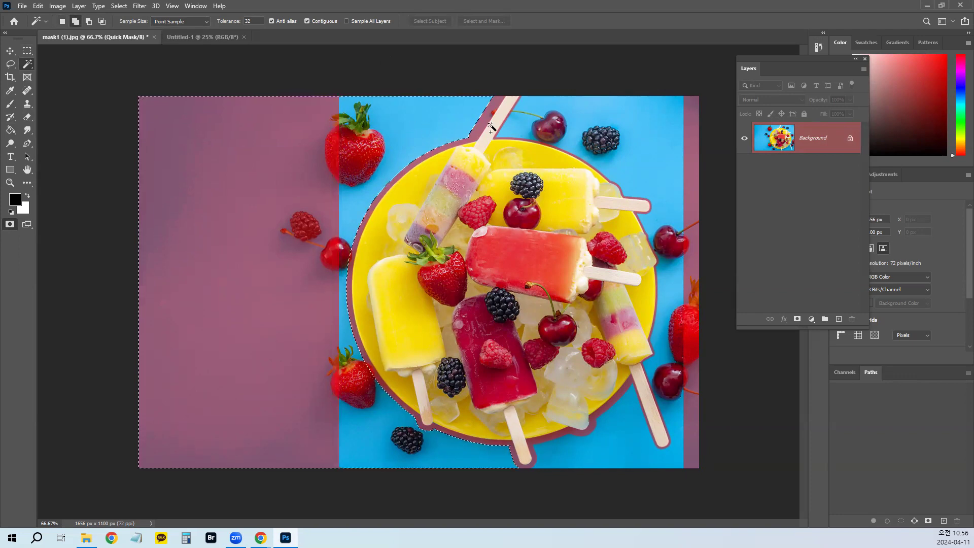
shift+click(599, 219)
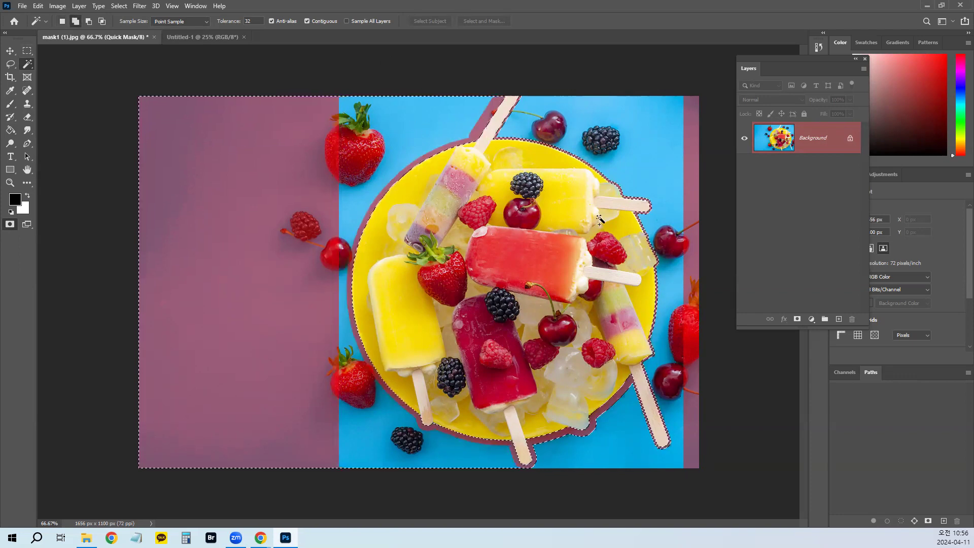
shift+click(691, 350)
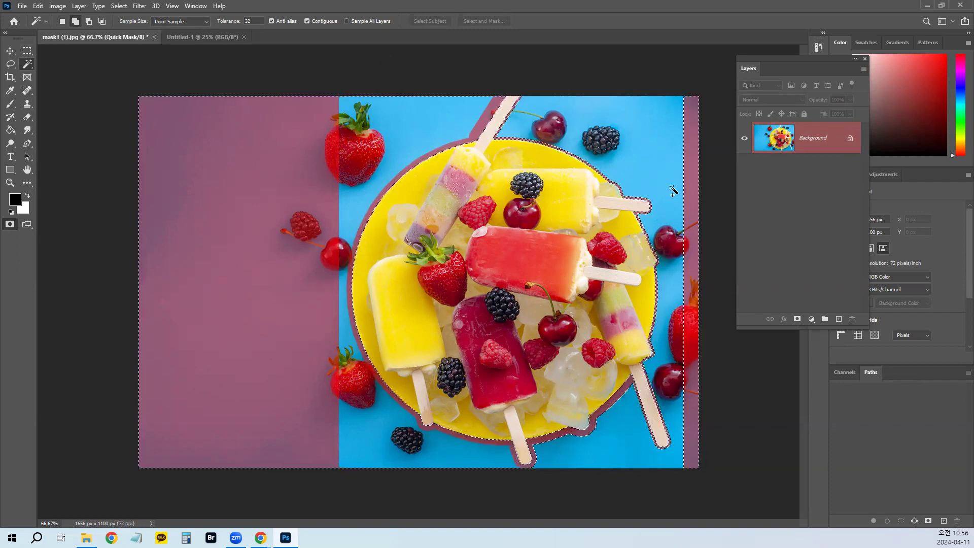
shift+click(466, 133)
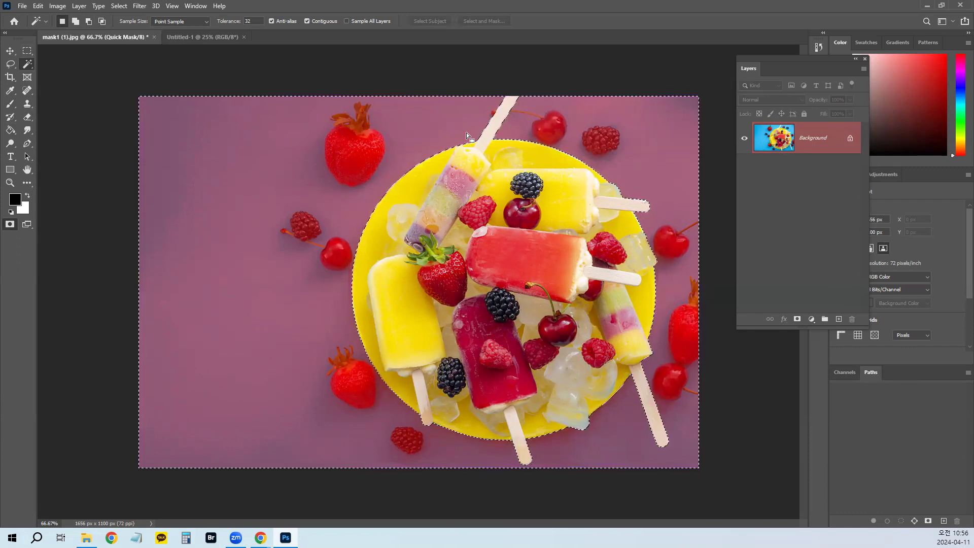
click(10, 224)
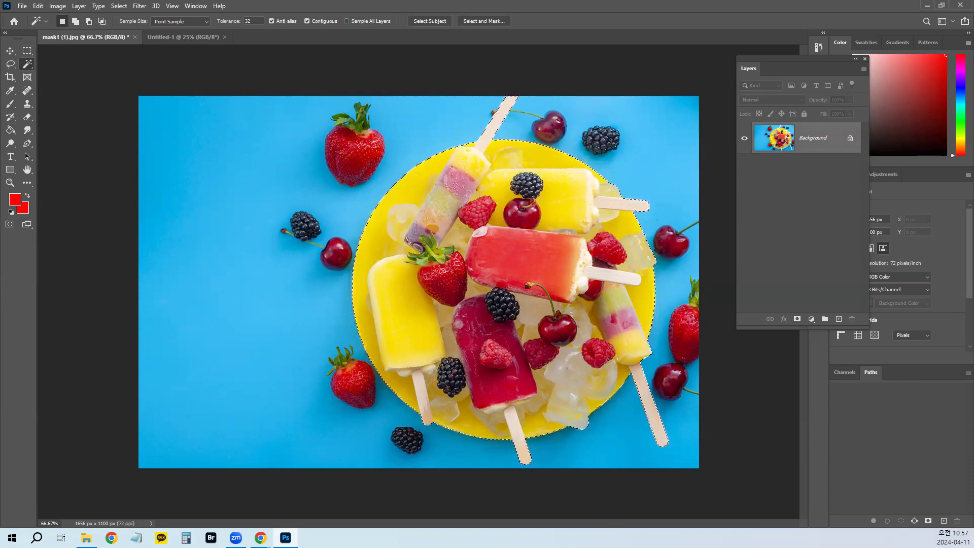
key(alt+Tab)
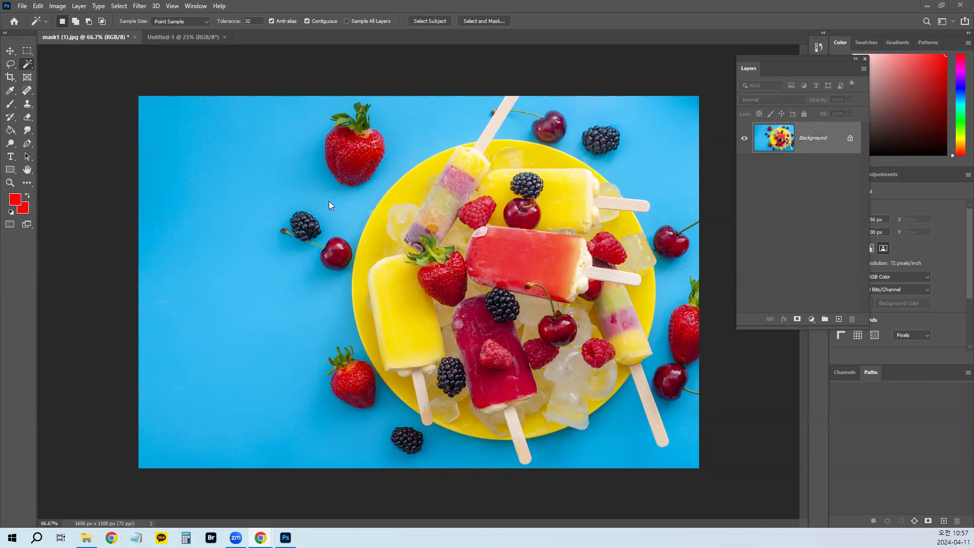
click(527, 146)
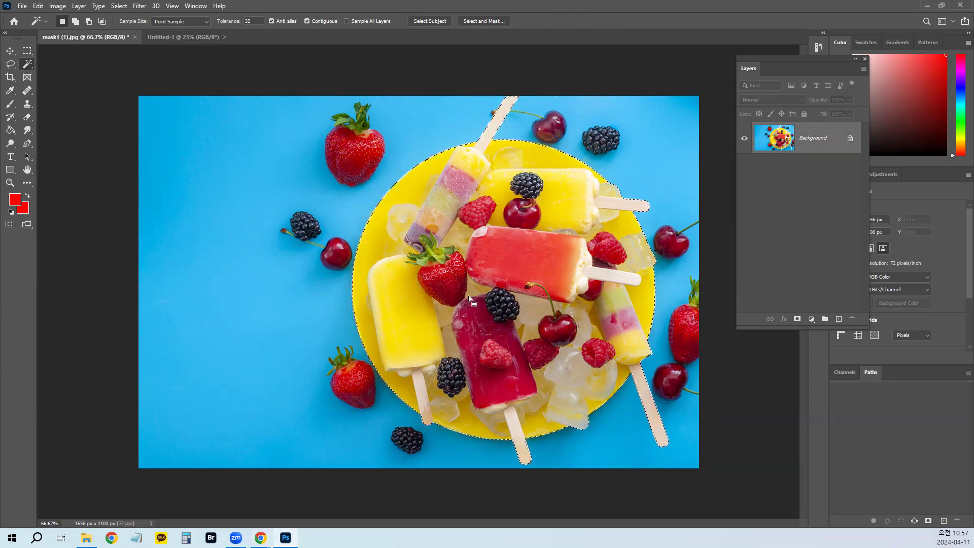
key(i)
key(shift+BackSpace)
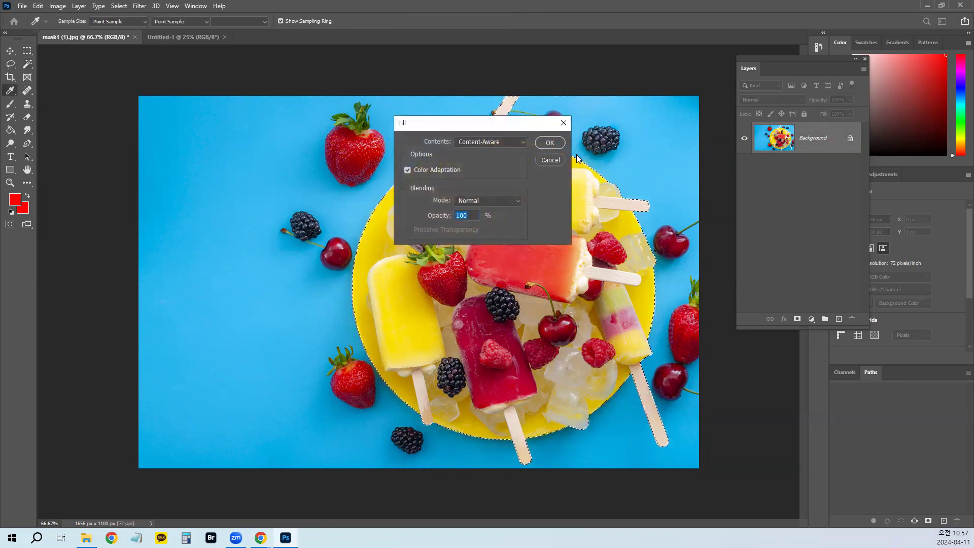
click(555, 159)
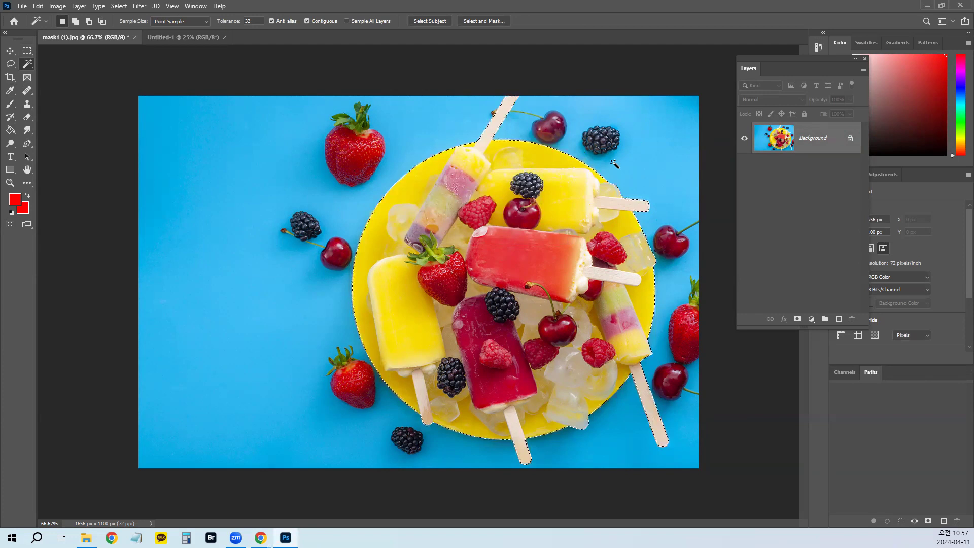
Step: Try filling the selected plate with the red Foreground Color, and undo the fill
key(shift+BackSpace)
click(477, 143)
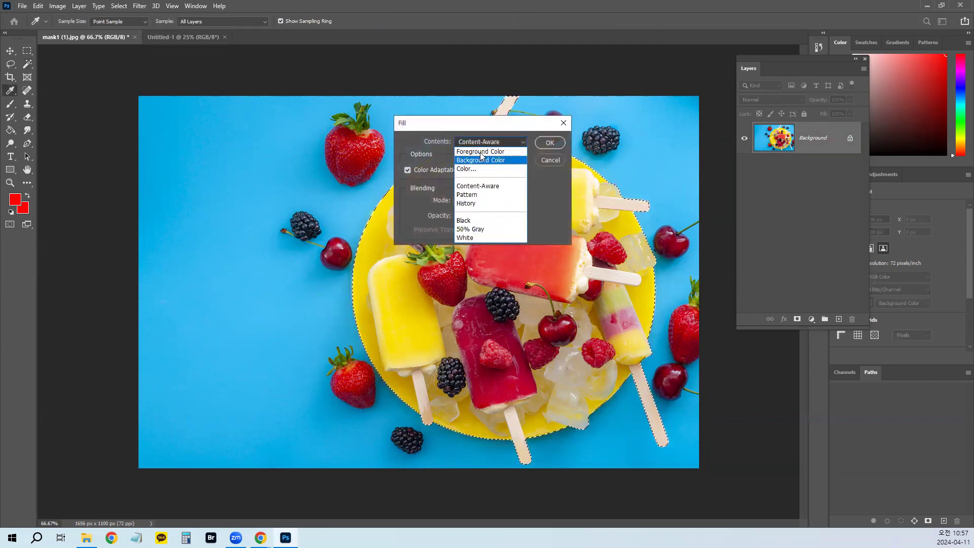
click(481, 154)
click(556, 145)
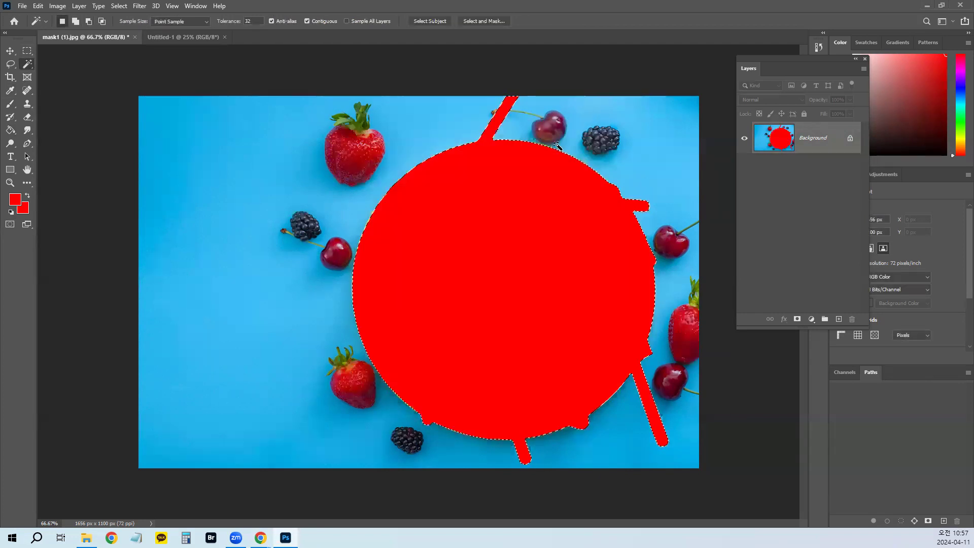
key(ctrl+z)
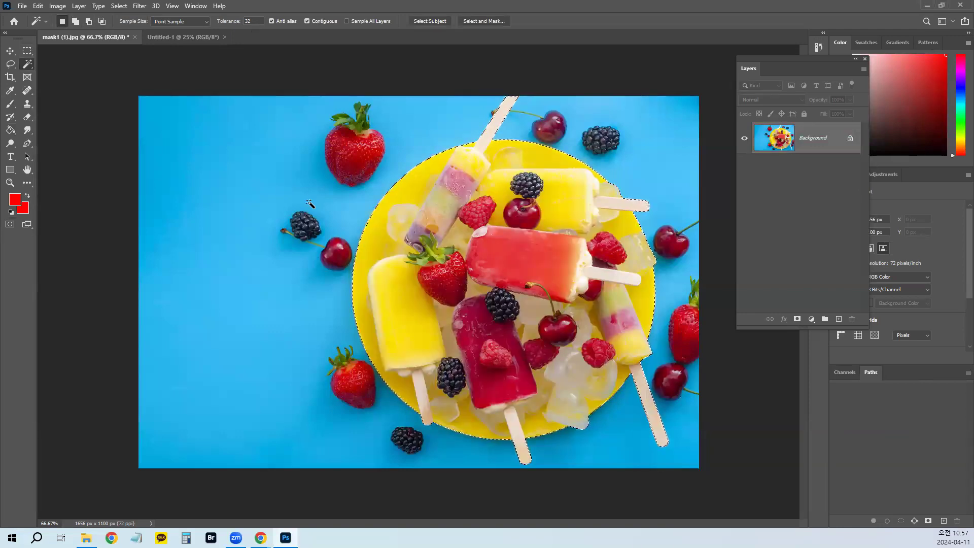
Step: Try painting a red brush stroke of size 30 across the selected plate, and undo it
key(b)
key(bracketright)
key(bracketright)
key(bracketright)
key(bracketright)
key(bracketright)
key(bracketright)
key(bracketright)
key(bracketright)
drag(438, 261, 659, 196)
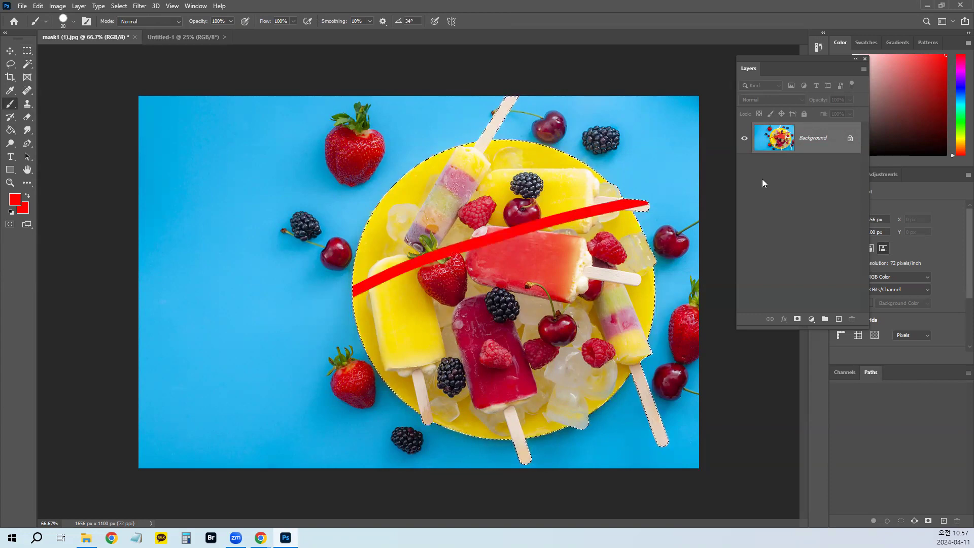
key(ctrl+z)
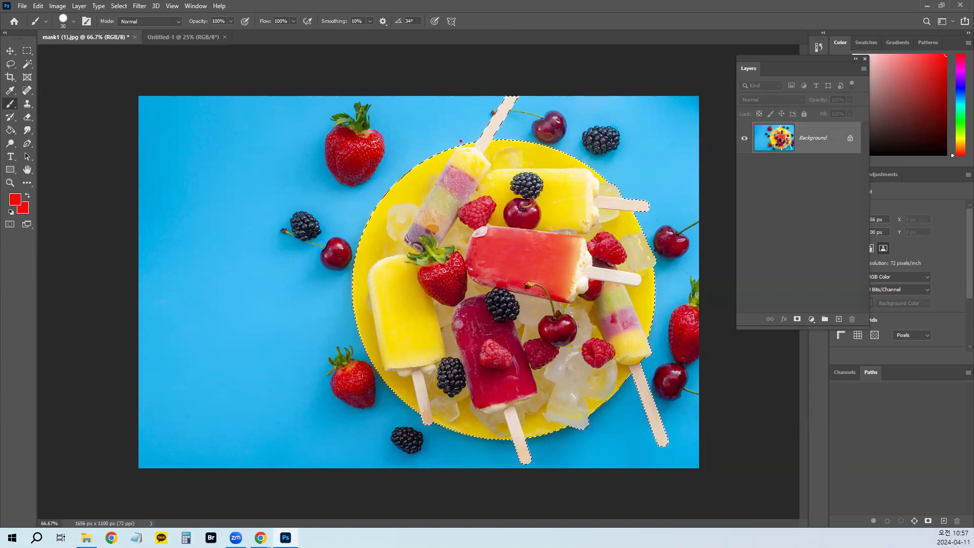
Step: Invert the selection to cover the background around the plate
click(124, 10)
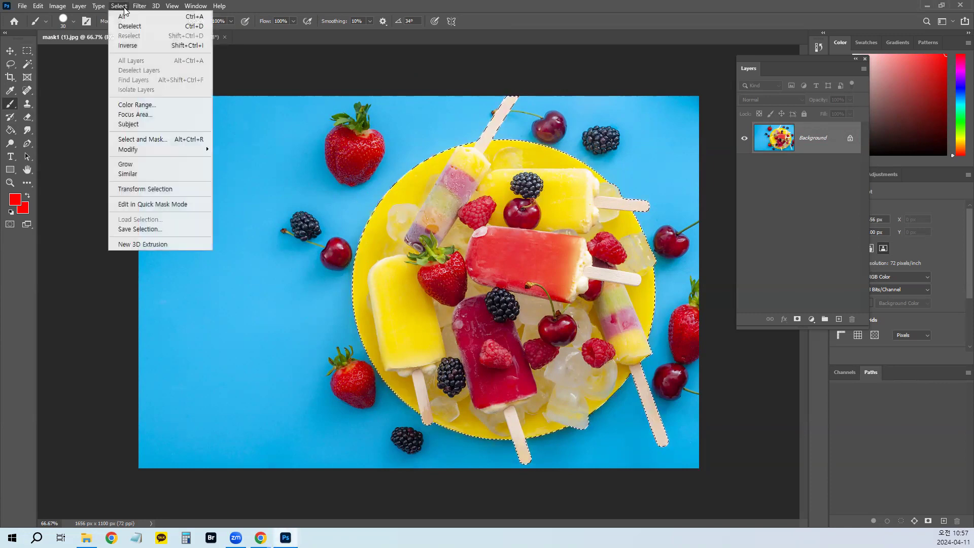
click(126, 46)
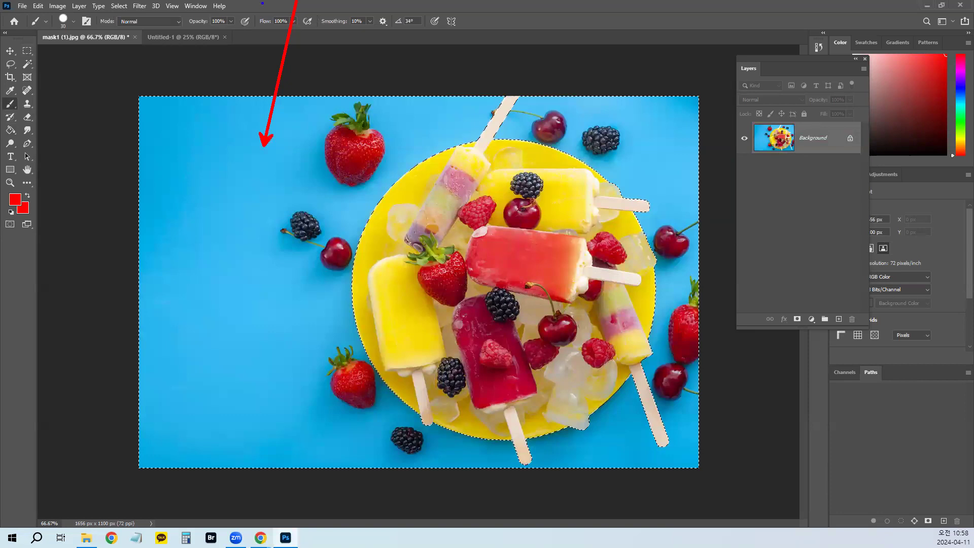
drag(294, 92, 124, 300)
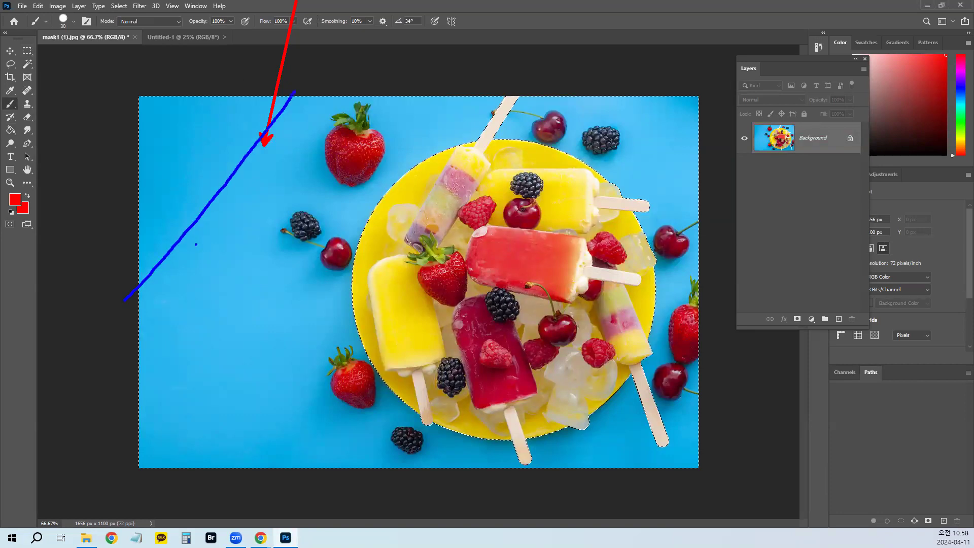
key(ctrl+z)
key(Escape)
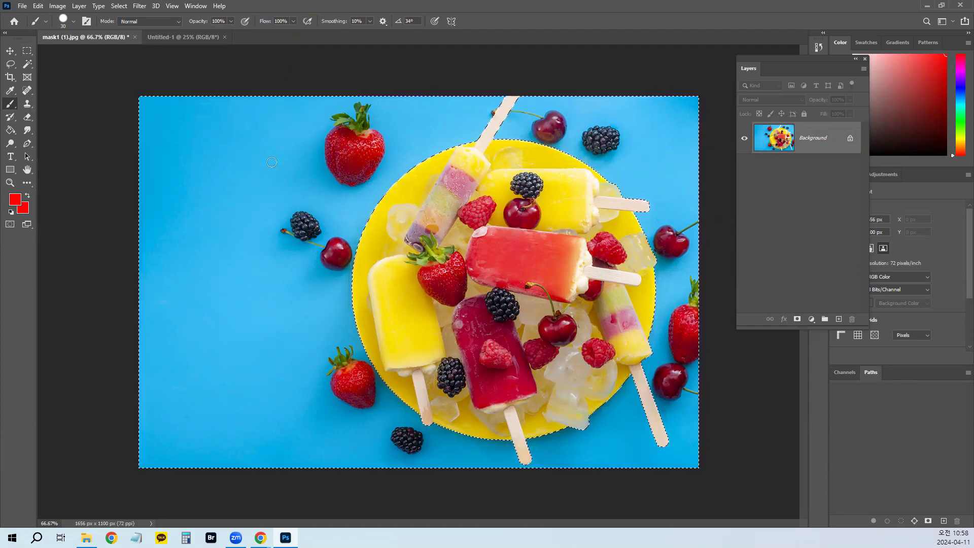
key(i)
key(shift+F5)
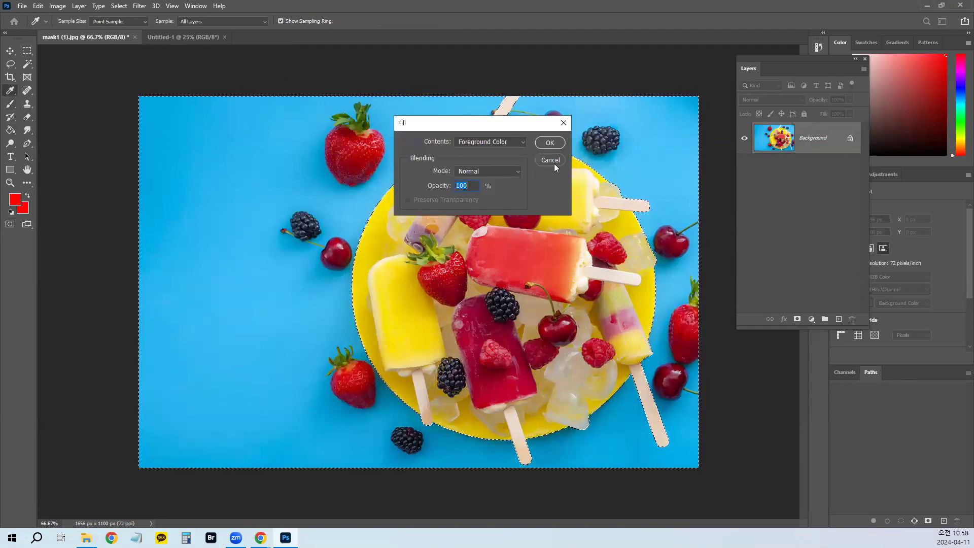
click(554, 163)
Step: Reset the foreground and background colours to the default black and white
key(b)
key(d)
Step: Try filling the selected background around the plate with the white Background Color, and undo the fill
key(i)
key(shift+F5)
click(513, 144)
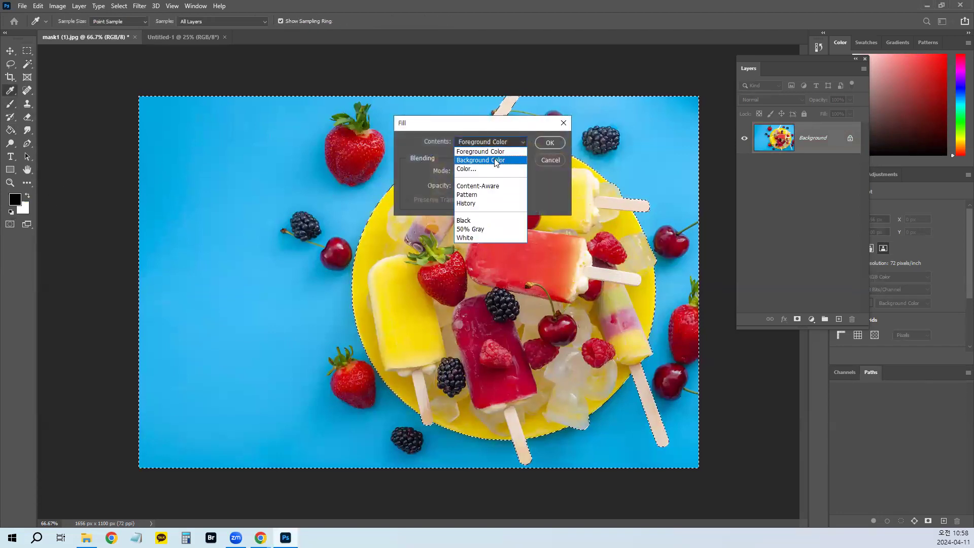
click(495, 161)
click(542, 143)
key(b)
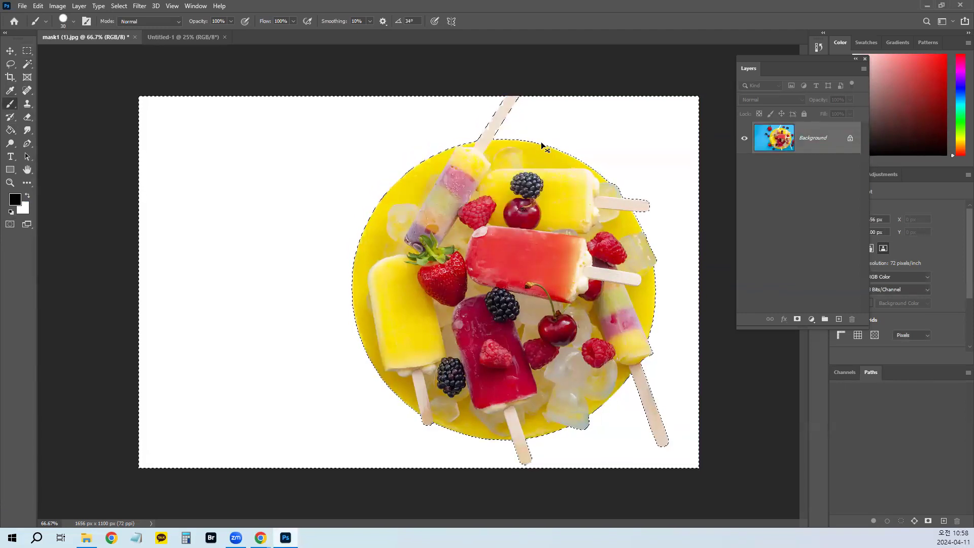
key(ctrl+z)
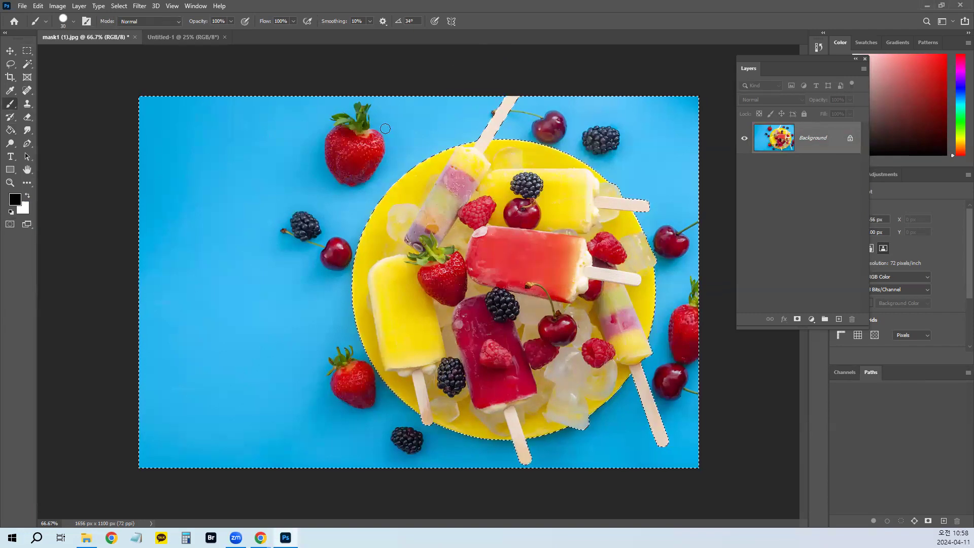
Step: Invert the selection back to the popsicle plate and add a layer mask that reveals the selection
click(118, 5)
click(128, 45)
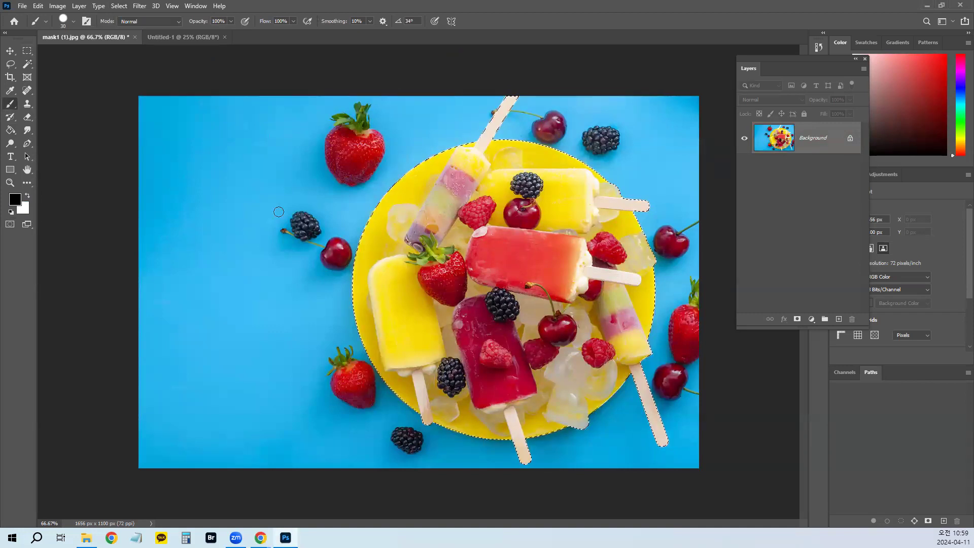
click(82, 6)
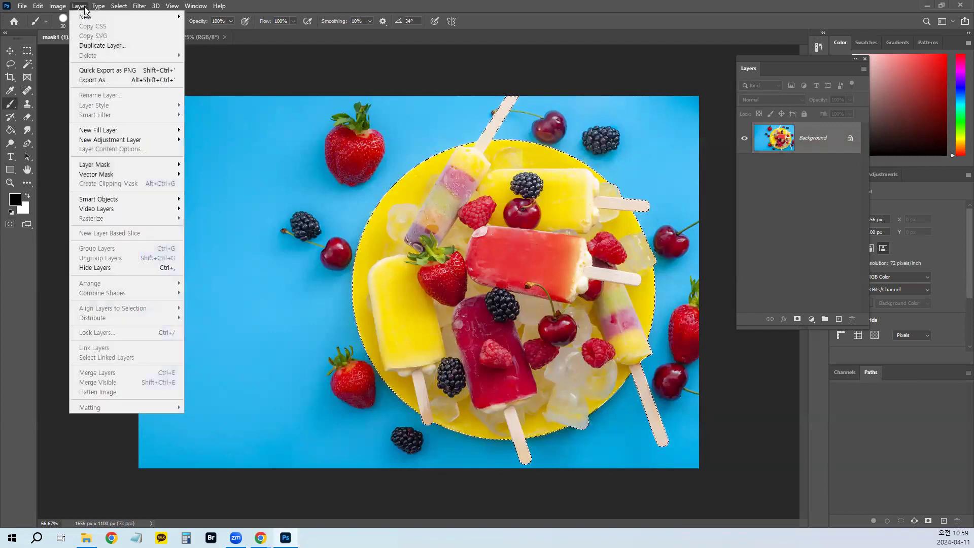
mouse_move(105, 175)
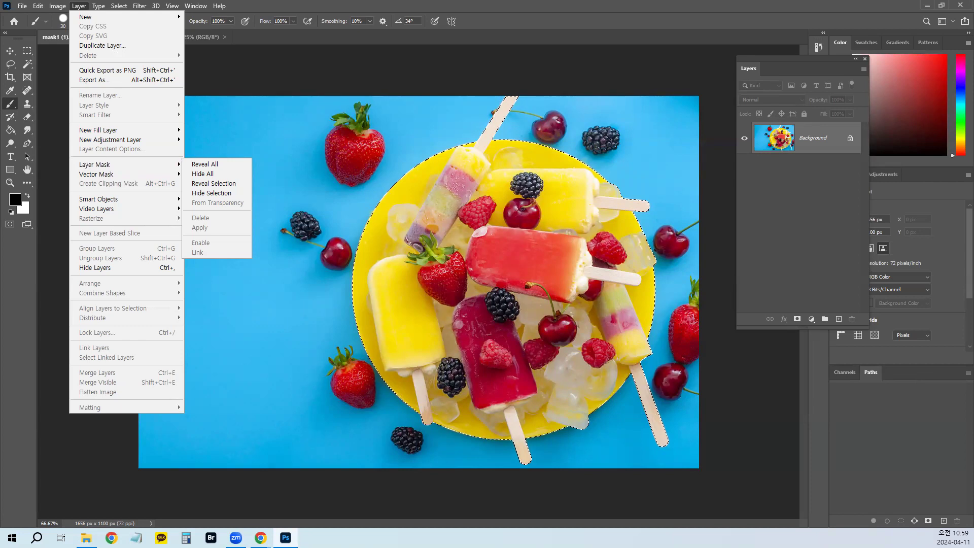
key(alt+Tab)
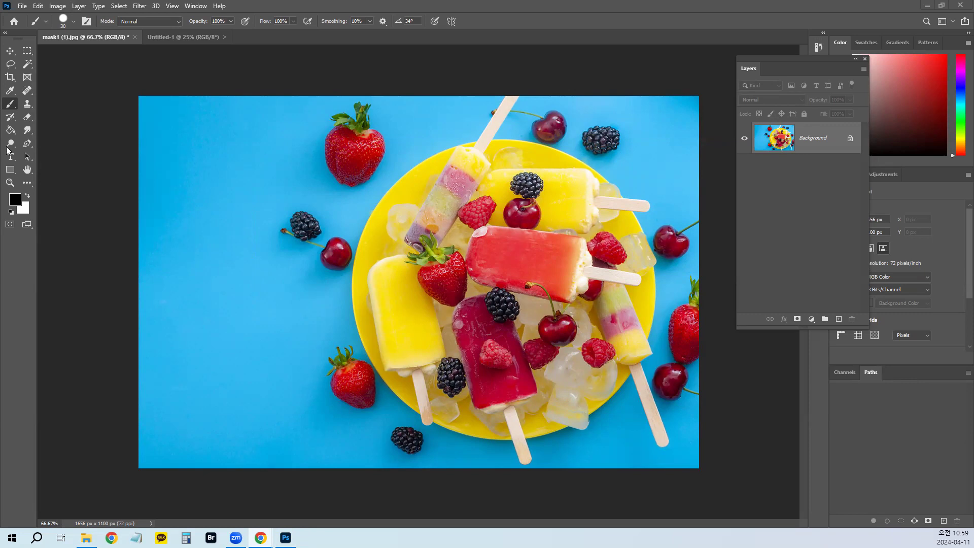
click(79, 6)
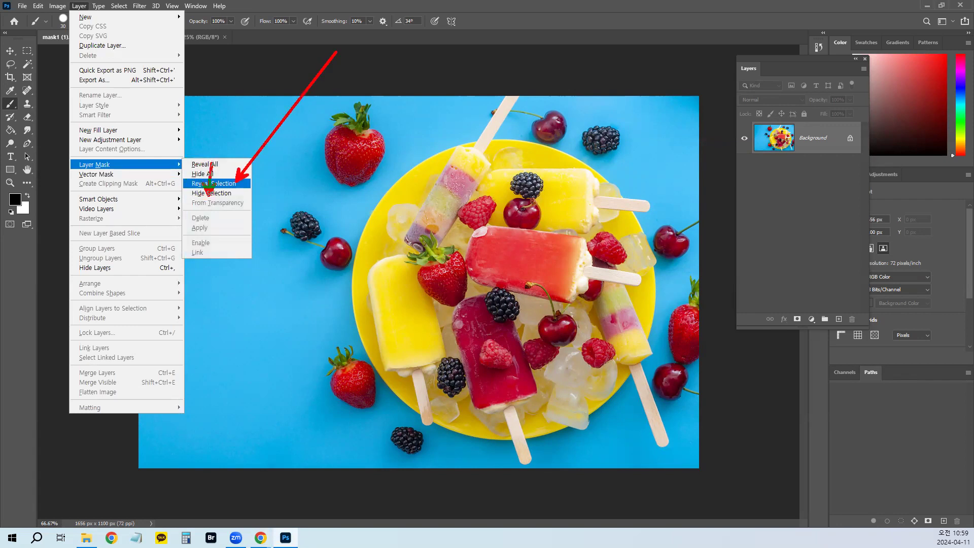
click(209, 183)
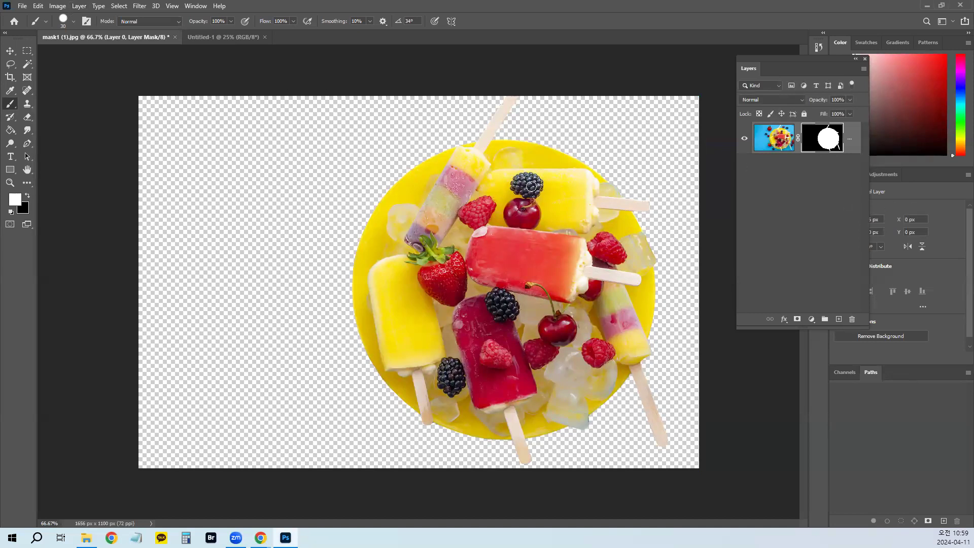
Step: Switch the active target between the layer's image and its mask, ending with the mask active
drag(302, 216, 206, 86)
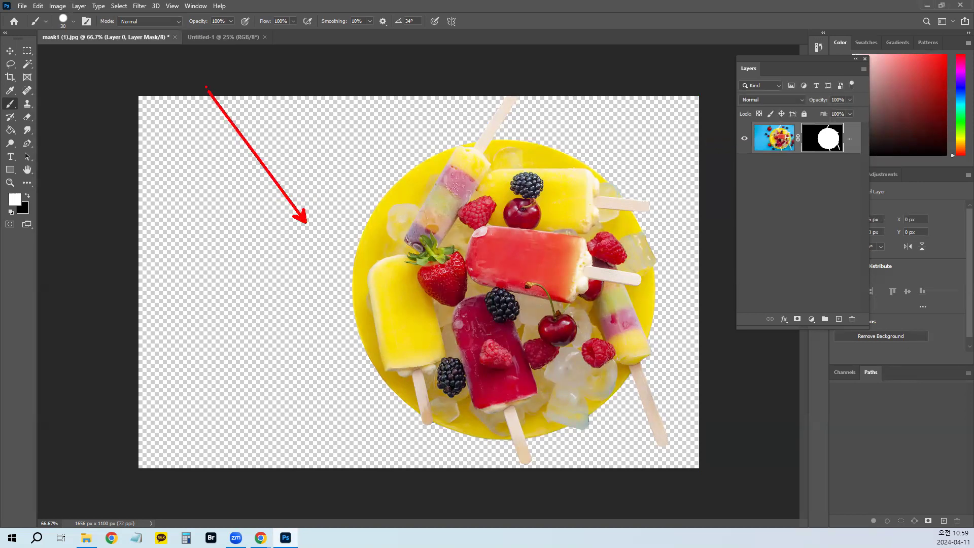
key(Escape)
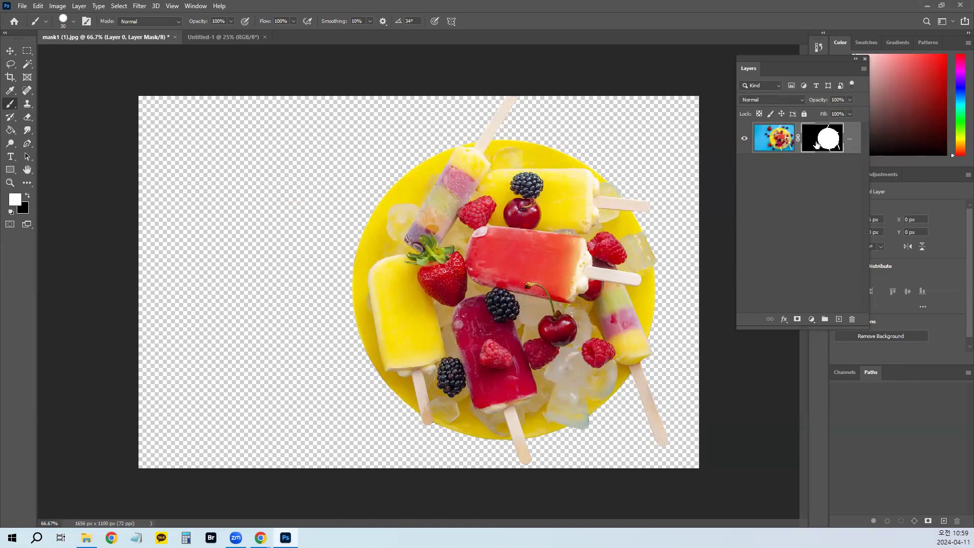
click(738, 186)
drag(831, 146, 741, 283)
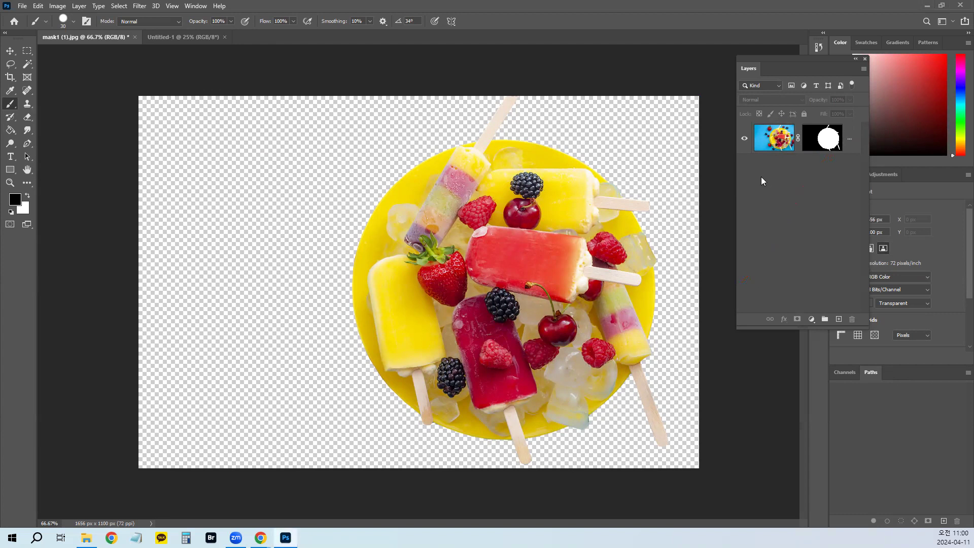
click(775, 137)
click(816, 141)
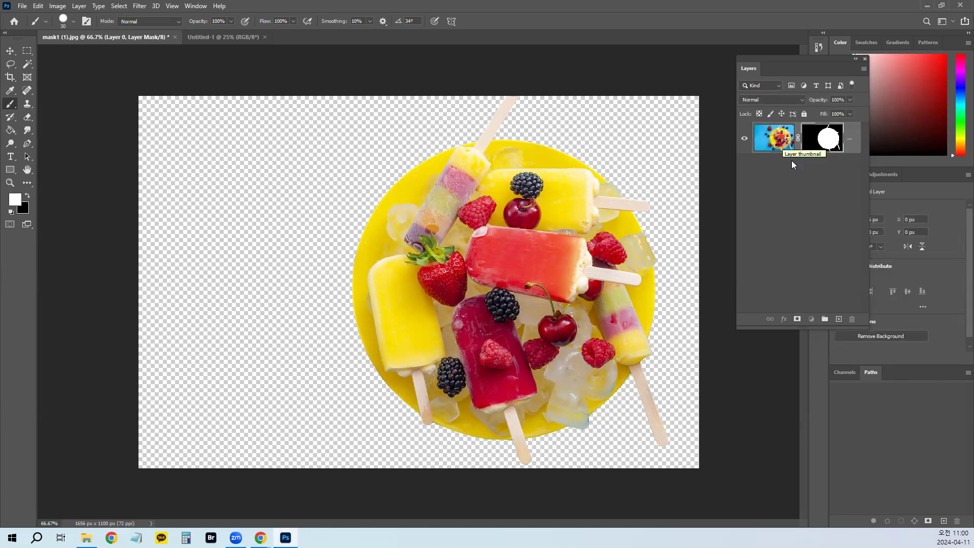
click(769, 144)
click(821, 144)
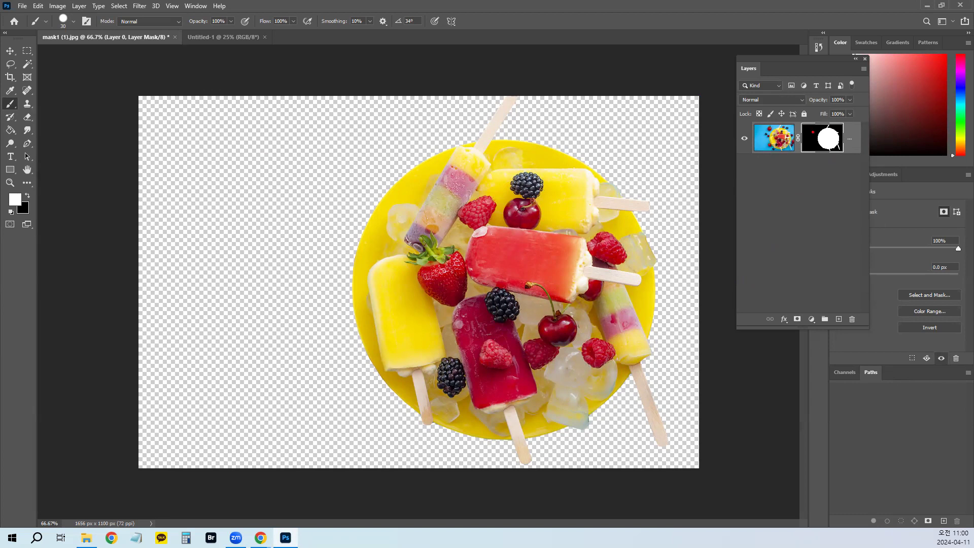
Step: Display the layer mask of Layer 0 alone as a black-and-white image and return to the normal image view
mouse_move(507, 97)
mouse_down()
mouse_move(479, 138)
mouse_move(444, 149)
mouse_move(394, 190)
mouse_move(368, 227)
mouse_move(355, 294)
mouse_move(385, 363)
mouse_move(425, 407)
mouse_move(423, 421)
mouse_move(516, 441)
mouse_move(524, 458)
mouse_move(535, 459)
mouse_move(538, 437)
mouse_move(602, 414)
mouse_move(626, 381)
mouse_move(659, 458)
mouse_move(654, 354)
mouse_move(672, 251)
mouse_move(591, 134)
mouse_move(502, 120)
mouse_up()
key(Escape)
drag(736, 199, 698, 199)
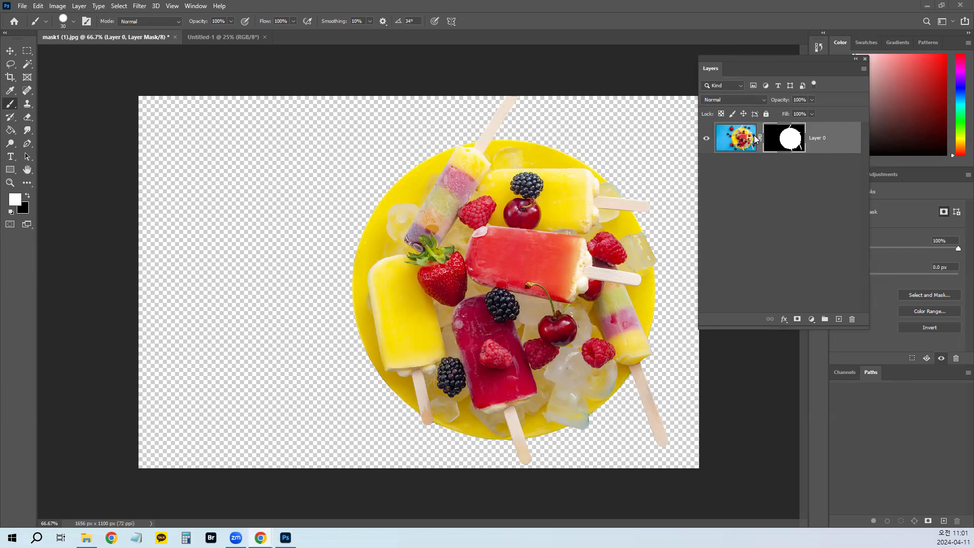
alt+click(783, 143)
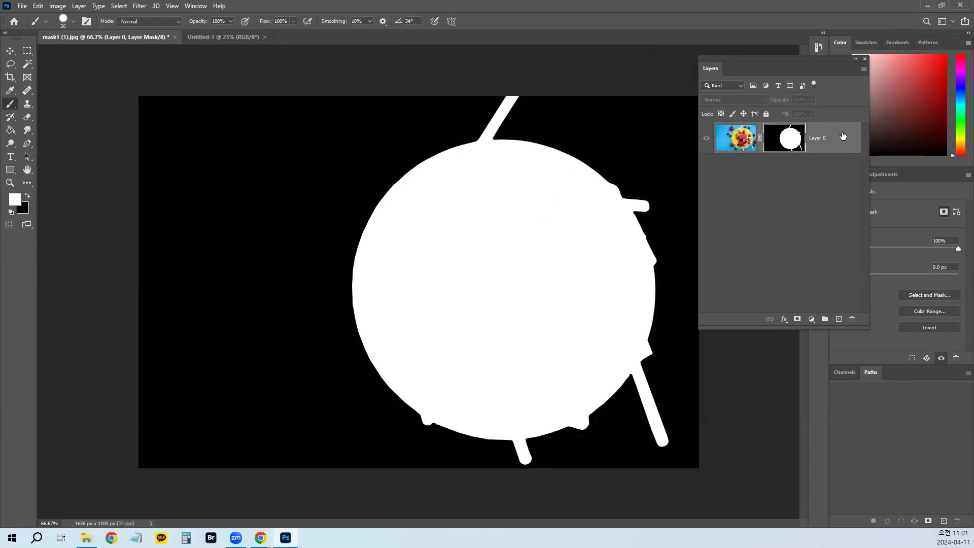
alt+click(778, 138)
alt+click(784, 139)
alt+click(787, 141)
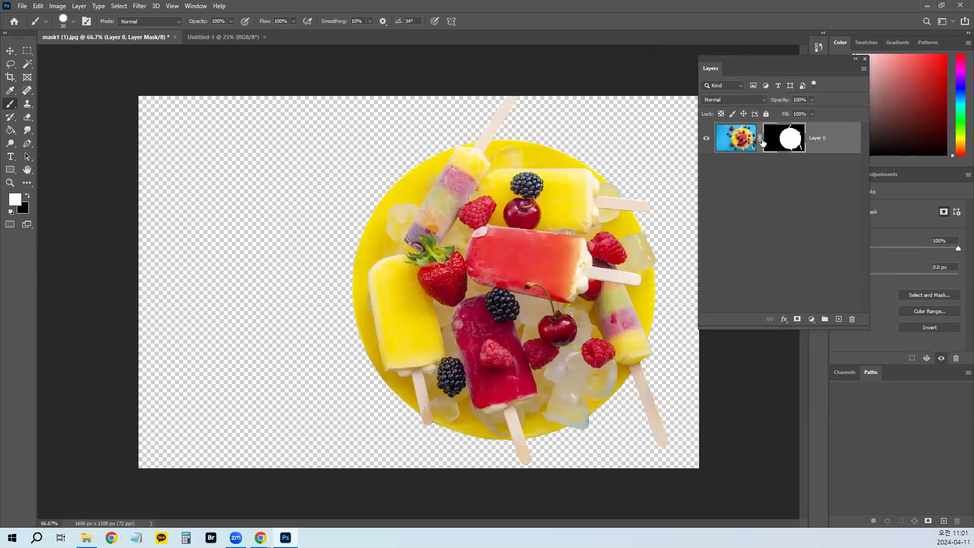
Step: Load the layer mask as a selection and deselect it, and switch the mask off and on again
ctrl+click(790, 141)
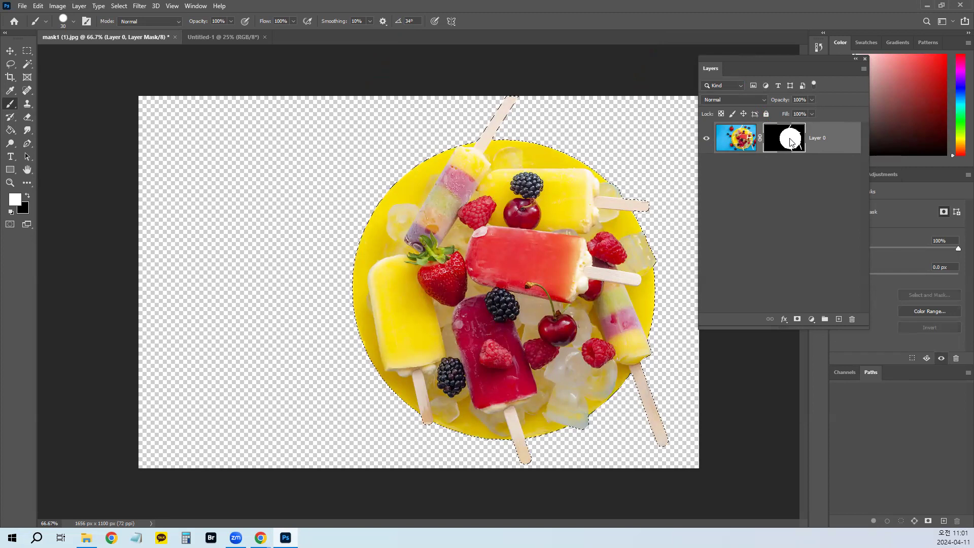
key(ctrl+d)
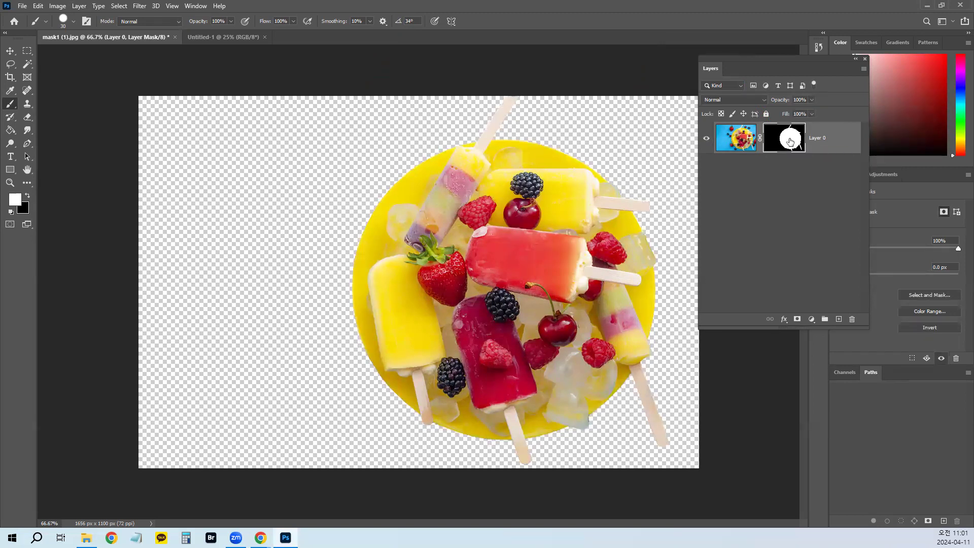
shift+click(790, 142)
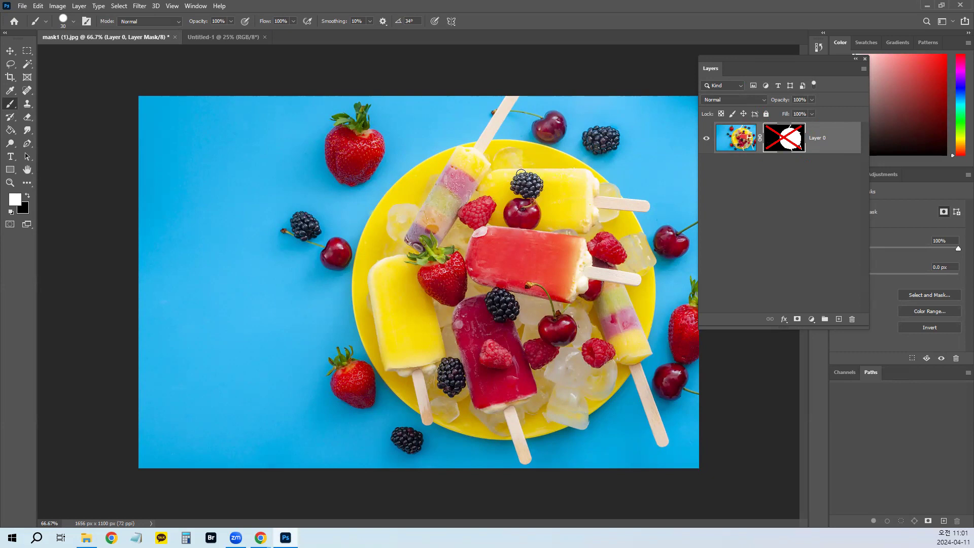
shift+click(782, 146)
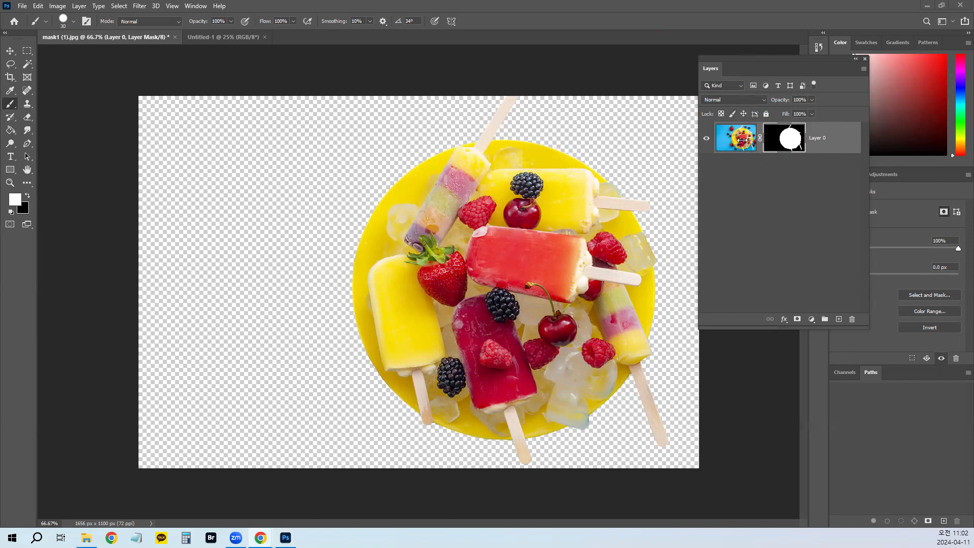
Step: Paint white on the layer mask with a size 90 brush to reveal the large strawberry above the plate's left side
click(781, 140)
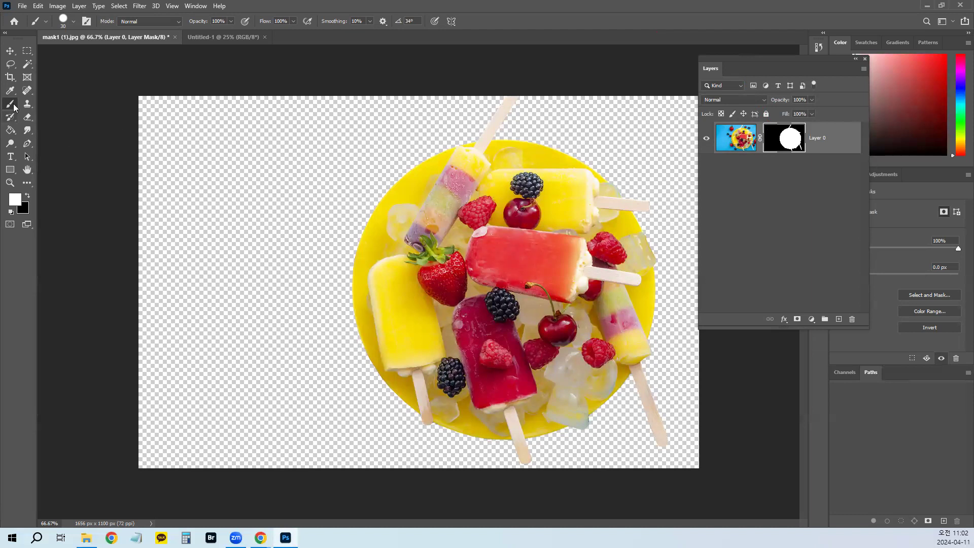
key(bracketright)
key(bracketright)
mouse_move(349, 151)
mouse_down()
mouse_move(326, 143)
mouse_move(356, 132)
mouse_move(343, 157)
mouse_move(340, 126)
mouse_move(360, 123)
mouse_move(343, 128)
mouse_move(368, 104)
mouse_move(356, 129)
mouse_move(366, 113)
mouse_move(369, 161)
mouse_move(368, 145)
mouse_move(337, 182)
mouse_up()
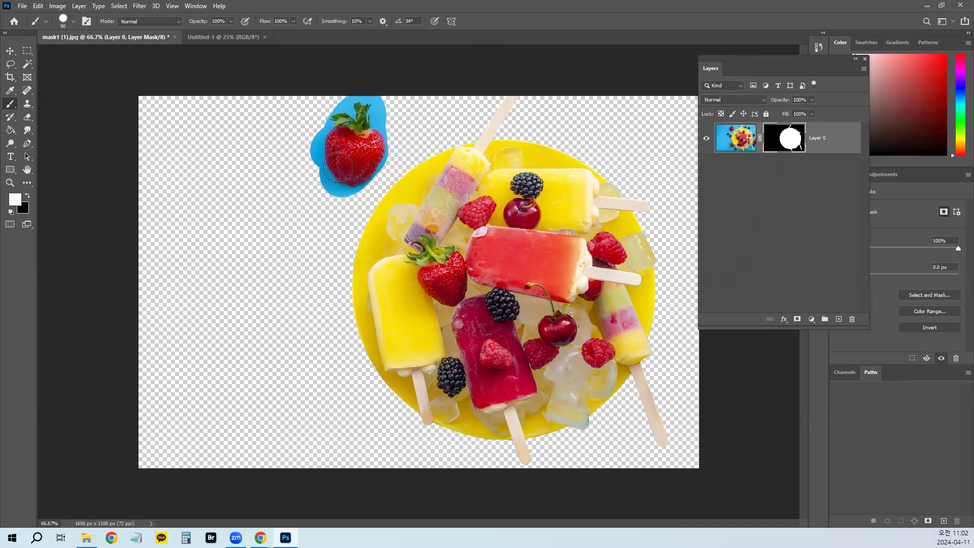
Step: Try revealing the strawberry at the plate's lower left by painting white on the mask, and undo the stroke
mouse_move(350, 373)
mouse_down()
mouse_move(324, 388)
mouse_move(329, 366)
mouse_move(344, 359)
mouse_move(355, 400)
mouse_move(374, 368)
mouse_move(354, 408)
mouse_move(376, 395)
mouse_move(361, 386)
mouse_up()
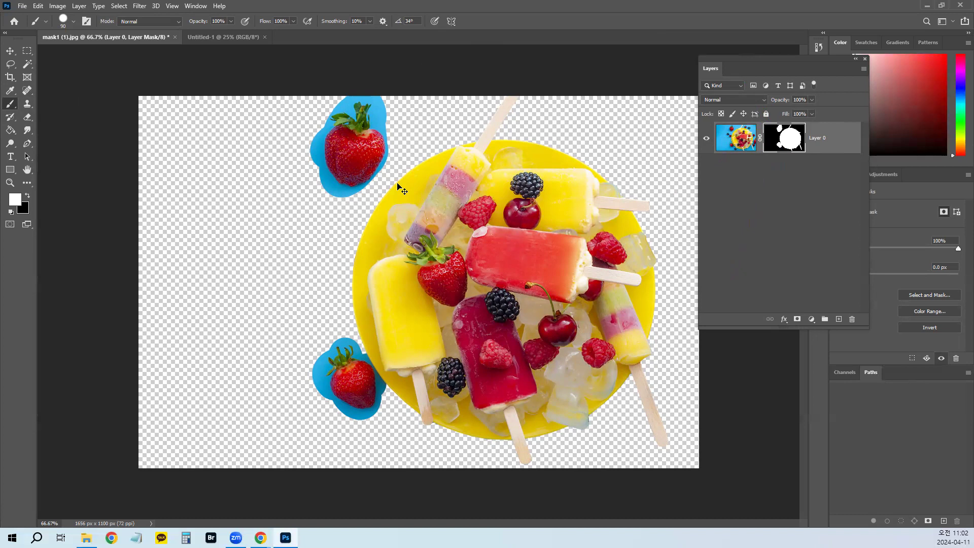
key(ctrl+z)
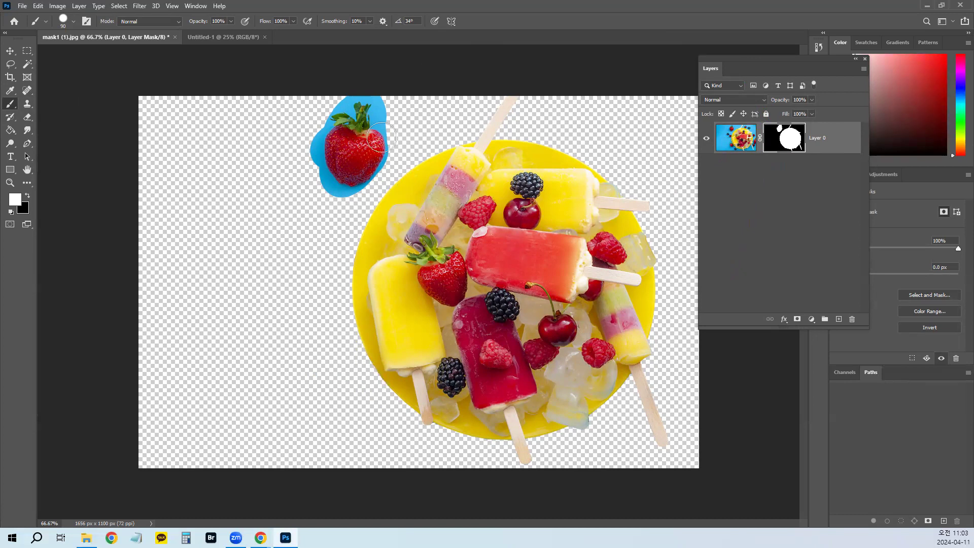
Step: Select the blue background around the revealed strawberry with the Magic Wand at tolerance 32, adding the missed area beside it
alt+scroll(373, 137, up, 2)
alt+scroll(373, 137, up, 3)
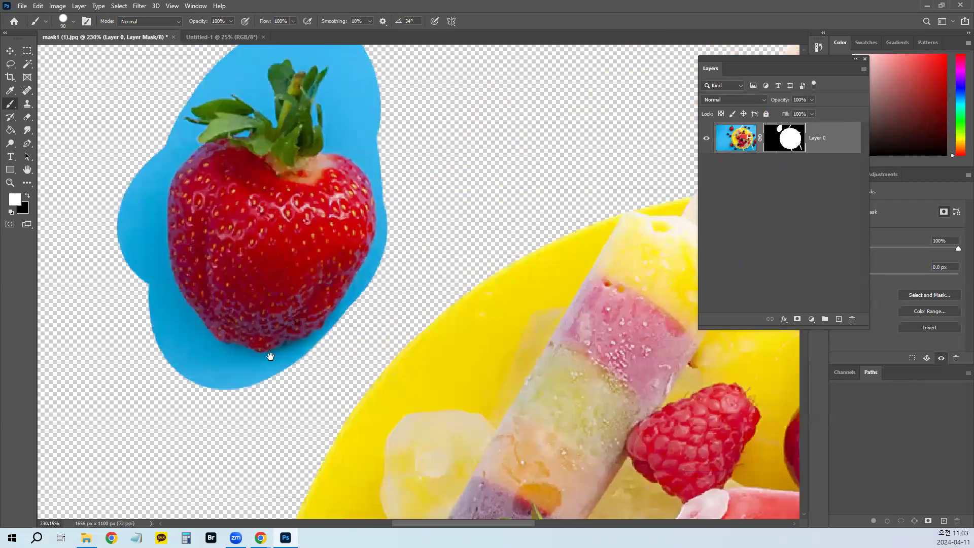
drag(270, 356, 275, 381)
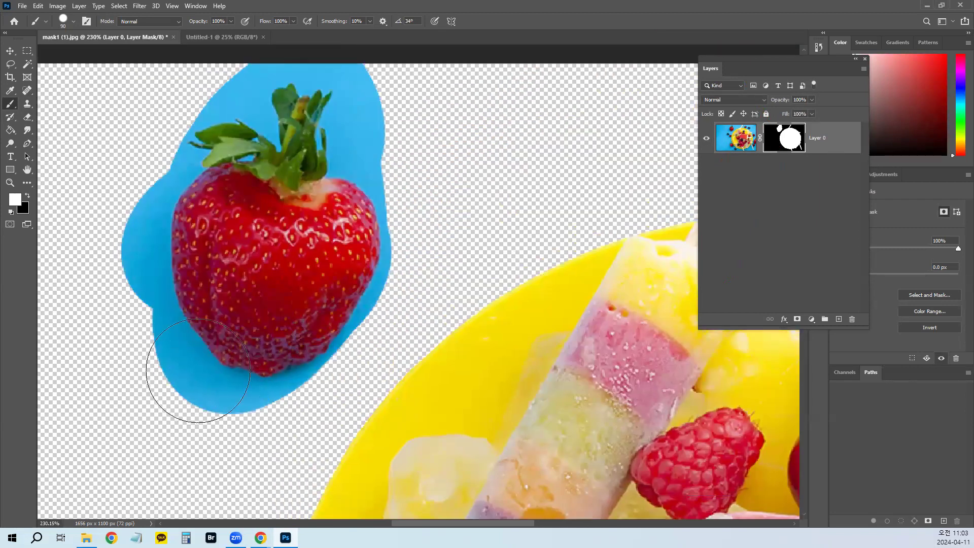
click(29, 65)
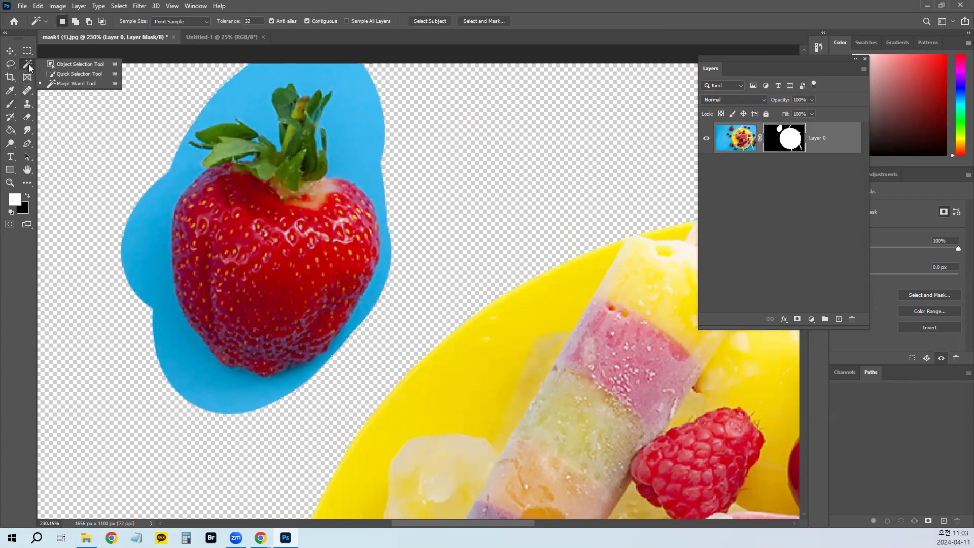
right_click(28, 64)
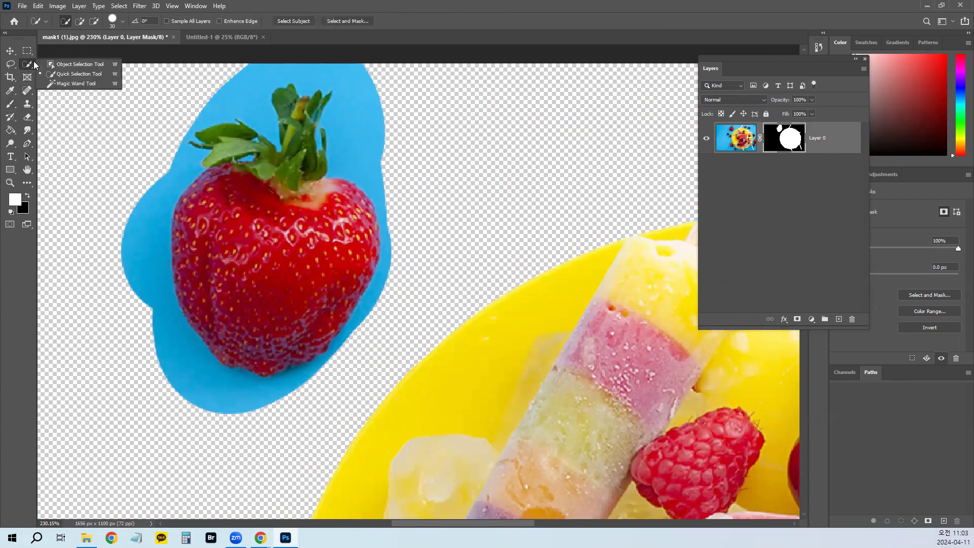
click(71, 89)
click(175, 165)
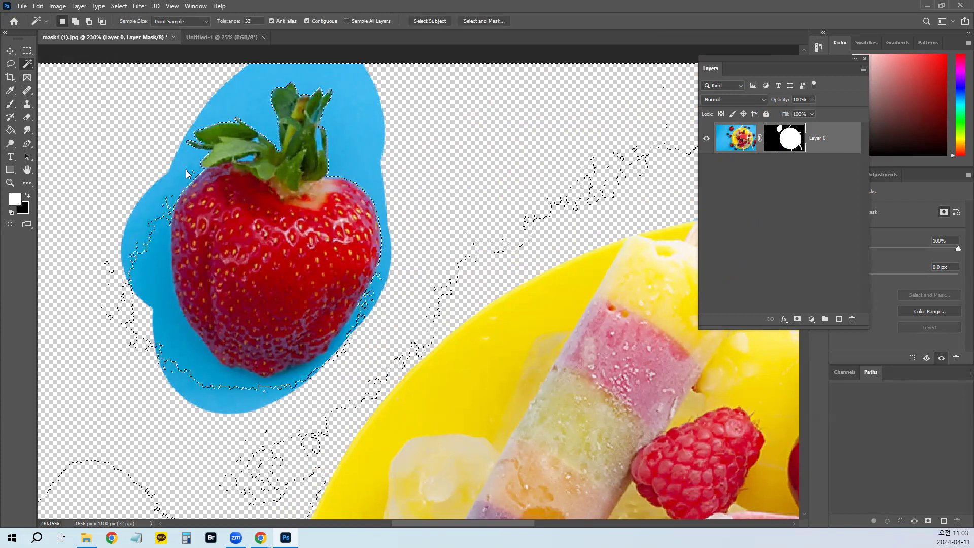
shift+click(178, 316)
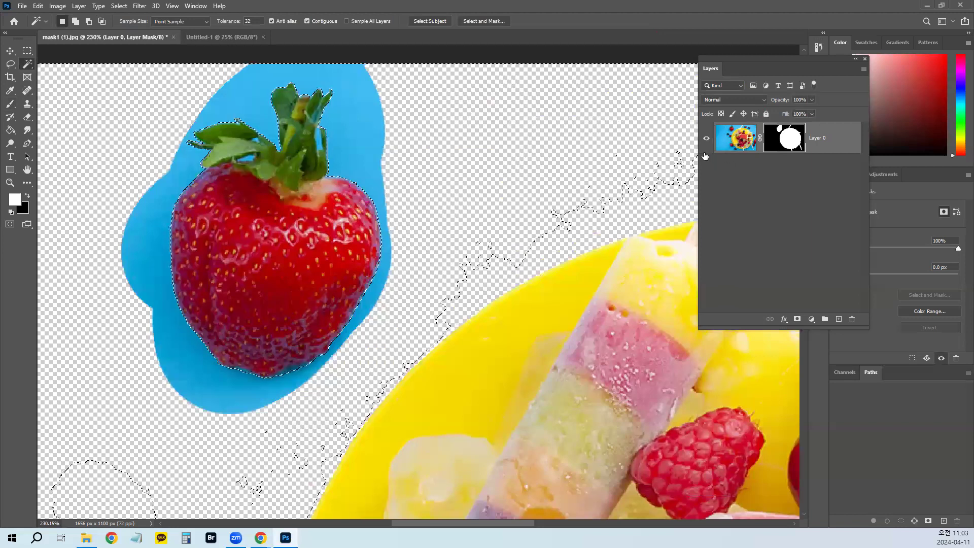
Step: Erase the selected blue area around the strawberry on the layer mask with a size 50 eraser, and deselect
key(e)
mouse_move(390, 277)
mouse_down()
mouse_move(300, 372)
mouse_move(319, 350)
mouse_move(224, 388)
mouse_move(220, 404)
mouse_move(243, 381)
mouse_move(185, 375)
mouse_move(243, 376)
mouse_move(142, 330)
mouse_move(120, 282)
mouse_move(173, 167)
mouse_move(218, 114)
mouse_move(246, 129)
mouse_move(314, 86)
mouse_move(413, 157)
mouse_move(326, 119)
mouse_move(397, 258)
mouse_move(375, 216)
mouse_up()
key(])
key(])
key(])
key(ctrl+d)
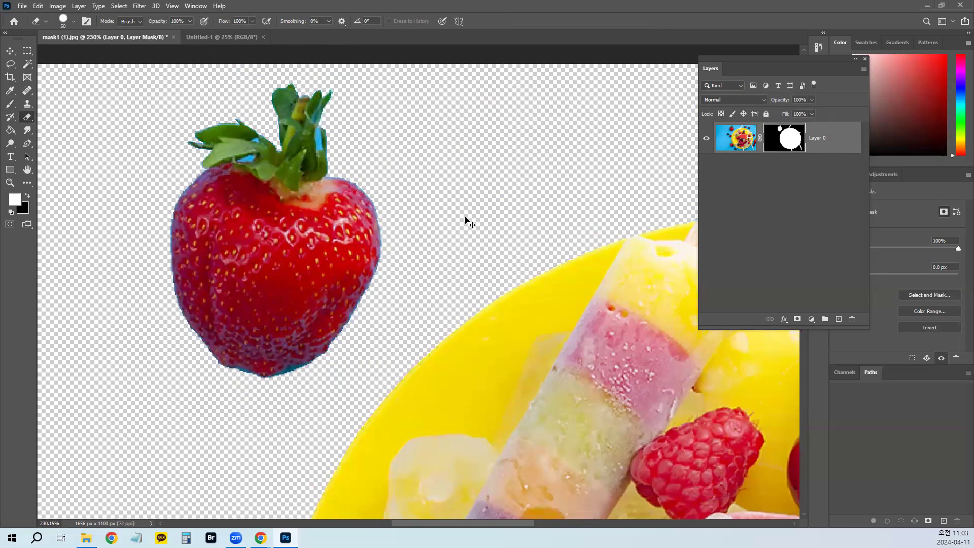
Step: Add a new layer below Layer 0 and fill it with a bright cyan foreground colour
key(ctrl+minus)
key(ctrl+minus)
key(ctrl+minus)
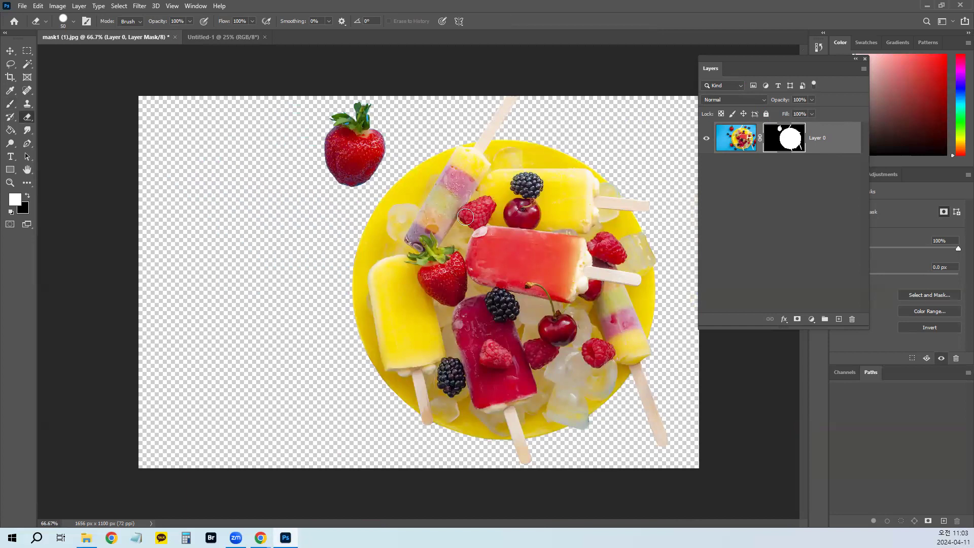
click(839, 319)
drag(804, 142, 804, 179)
drag(957, 101, 958, 110)
drag(933, 75, 944, 54)
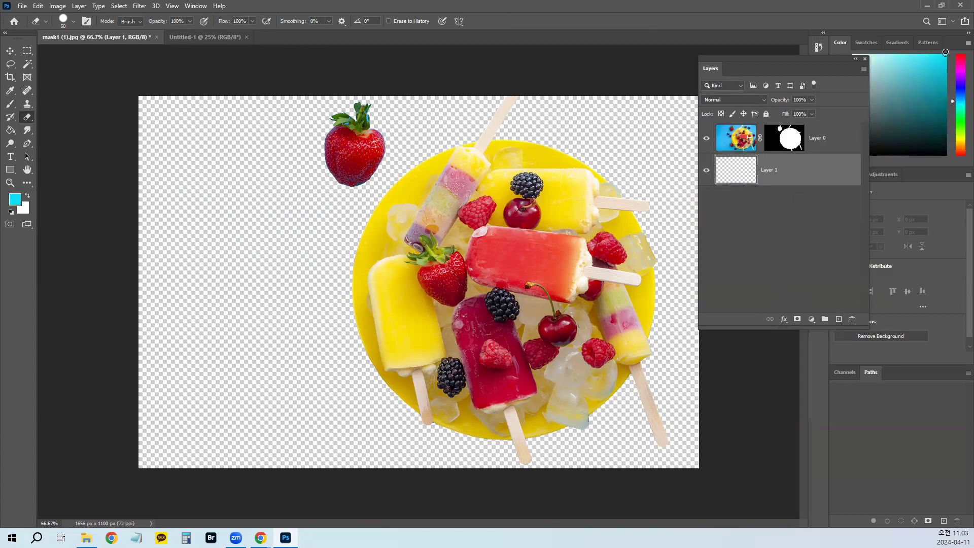
key(alt+BackSpace)
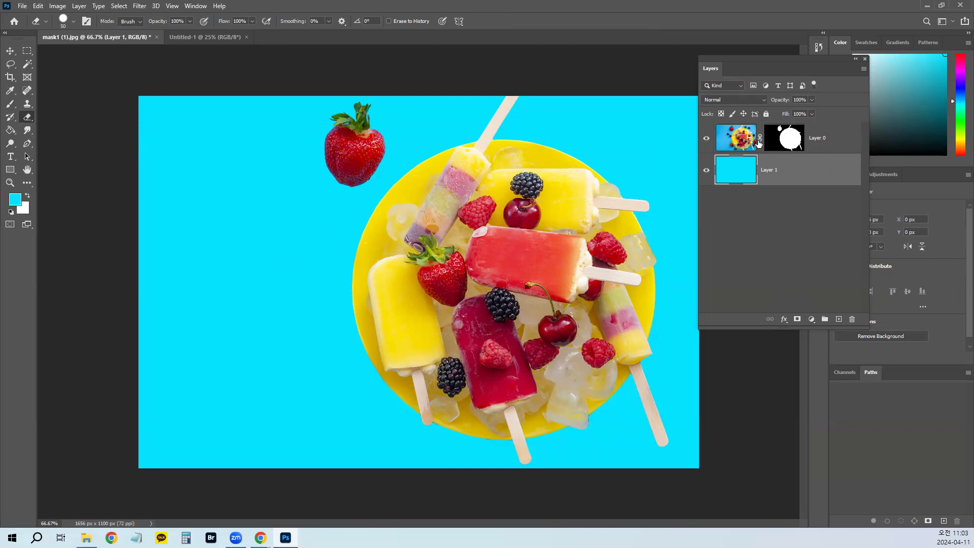
Step: Disable Layer 0's mask to sample the photo's original blue background, refill Layer 1 with that blue, and re-enable the mask
shift+click(779, 143)
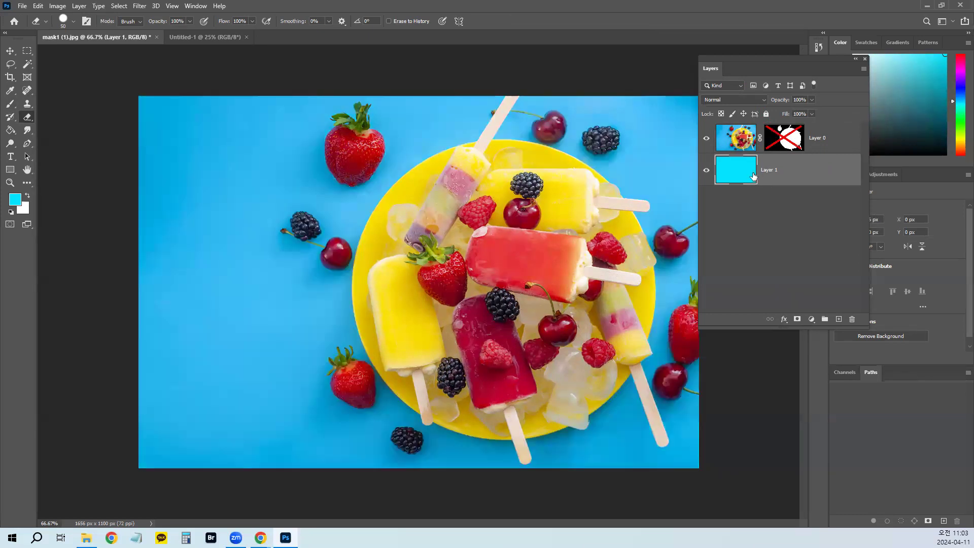
key(i)
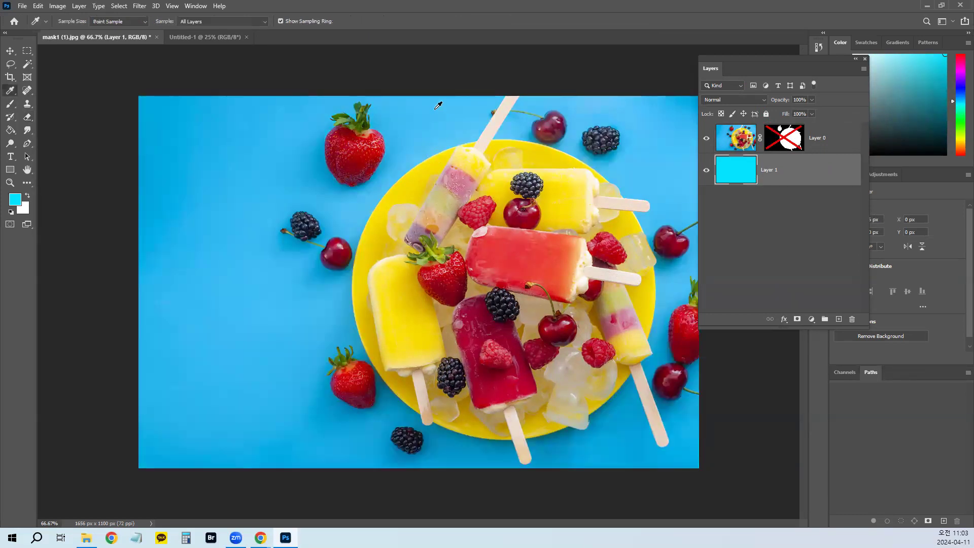
click(485, 106)
key(alt+BackSpace)
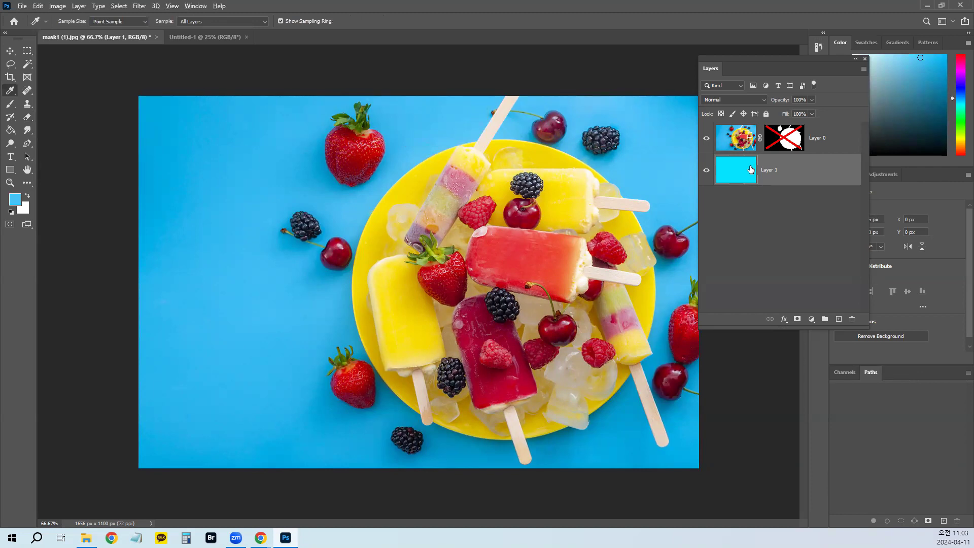
shift+click(790, 134)
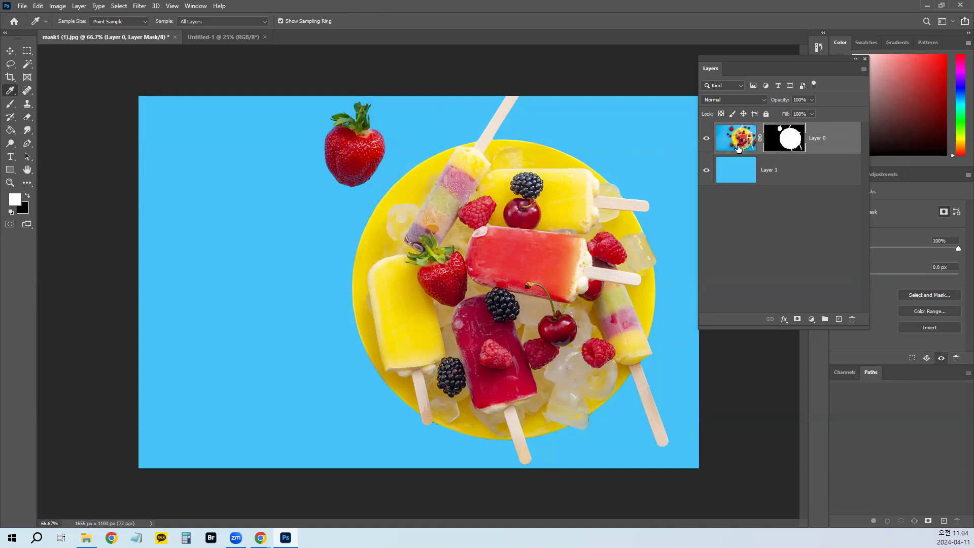
Step: Toggle Layer 0's mask off and on repeatedly to compare the original photo with the isolated plate
shift+click(763, 148)
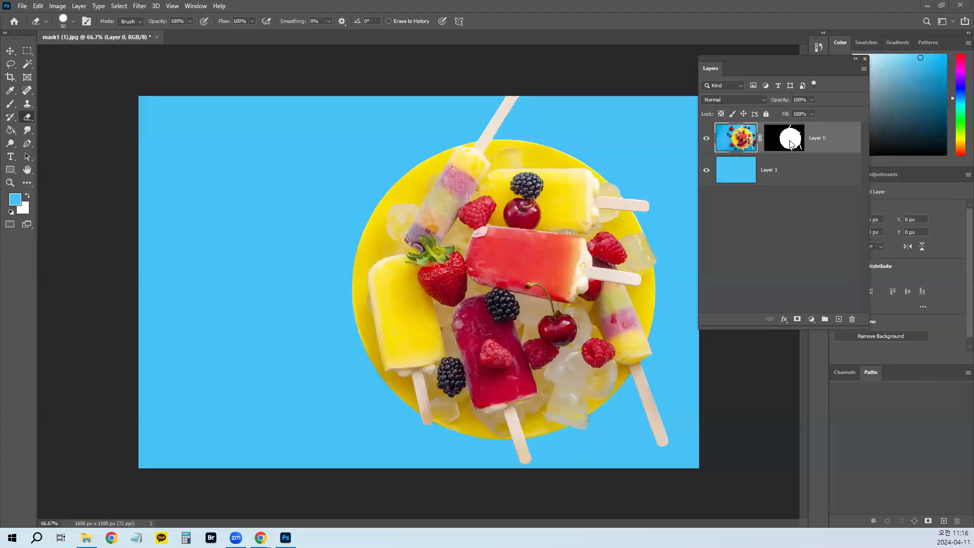
click(787, 144)
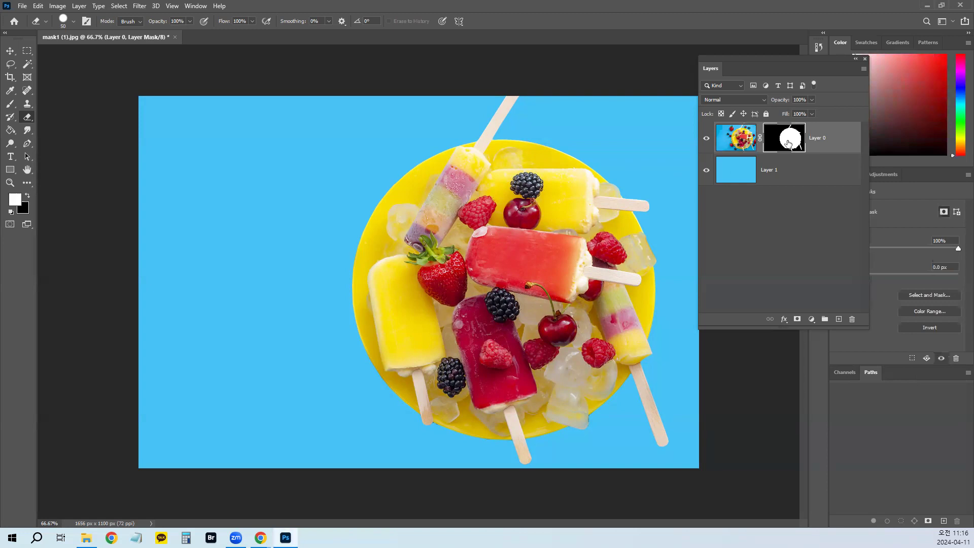
shift+click(787, 144)
shift+click(787, 144)
shift+click(787, 144)
shift+click(787, 143)
shift+click(788, 143)
shift+click(789, 143)
shift+click(789, 144)
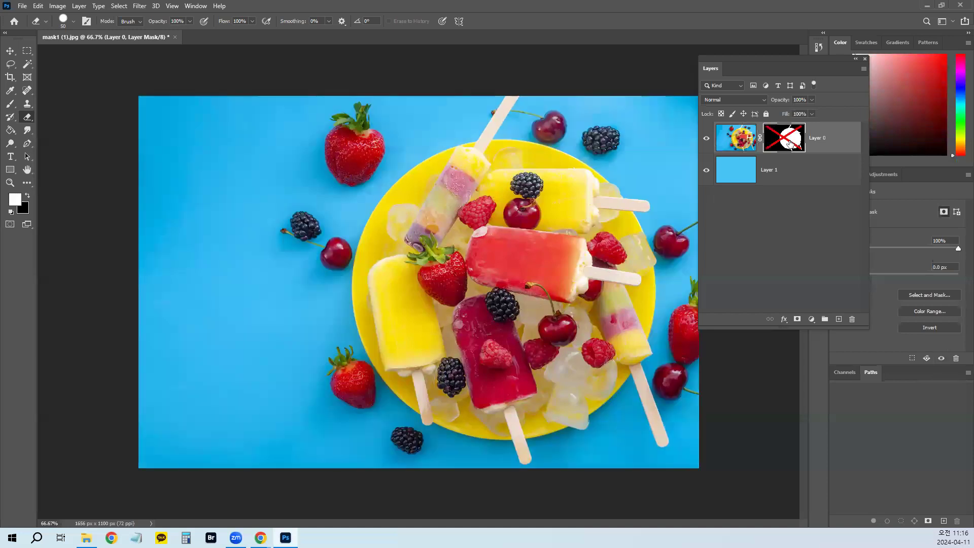
shift+click(789, 143)
shift+click(790, 144)
shift+click(790, 143)
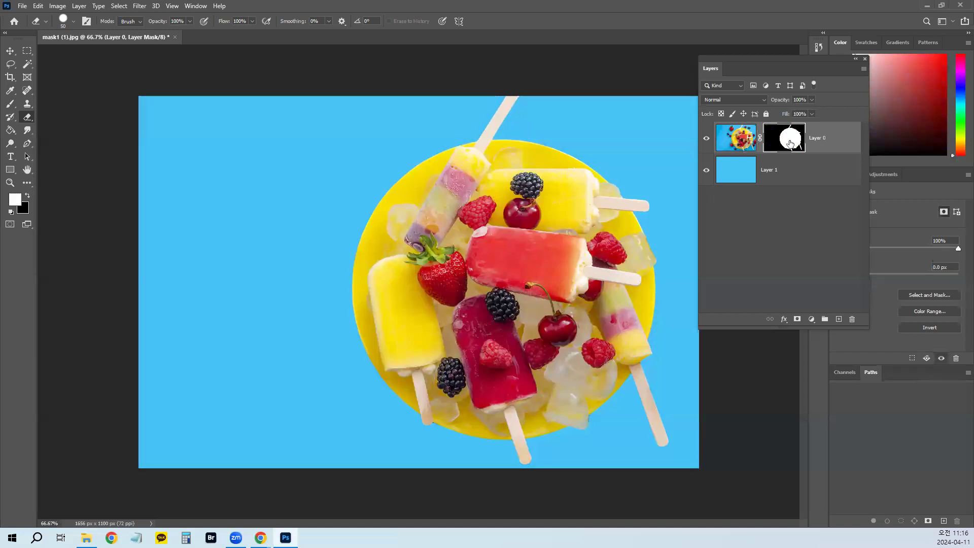
Step: Close the popsicle image without saving and open mask2_2 (1).jpg and mask2_1 (1).jpg together
click(175, 37)
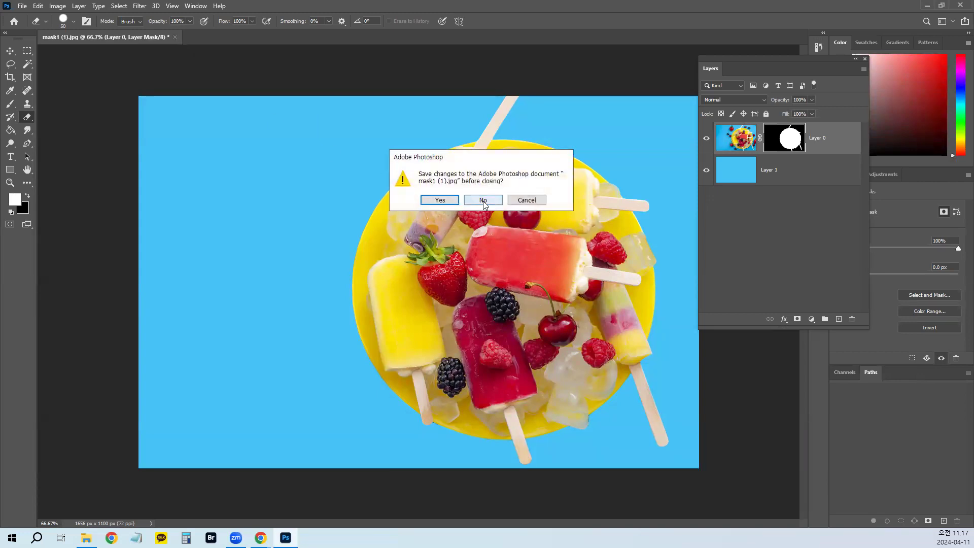
click(480, 201)
click(28, 134)
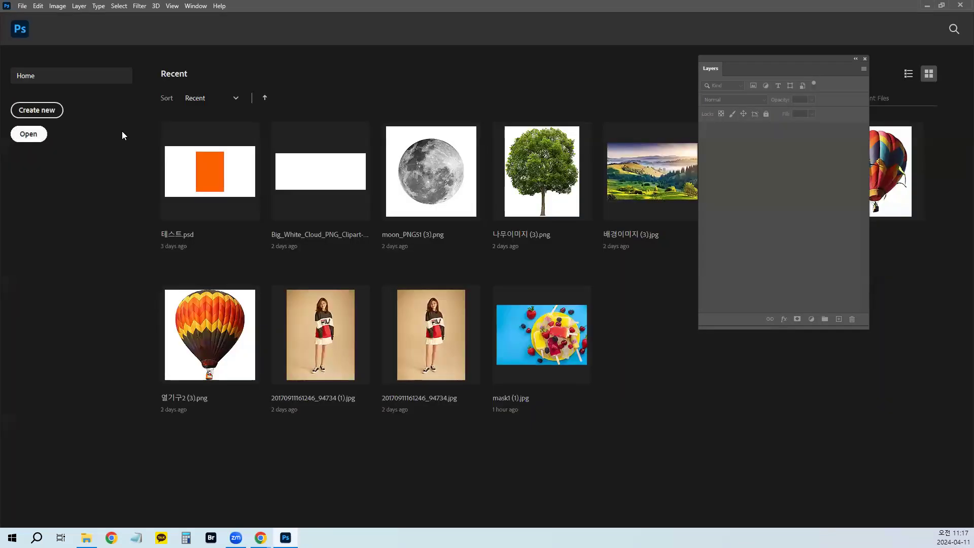
scroll(482, 228, down, 10)
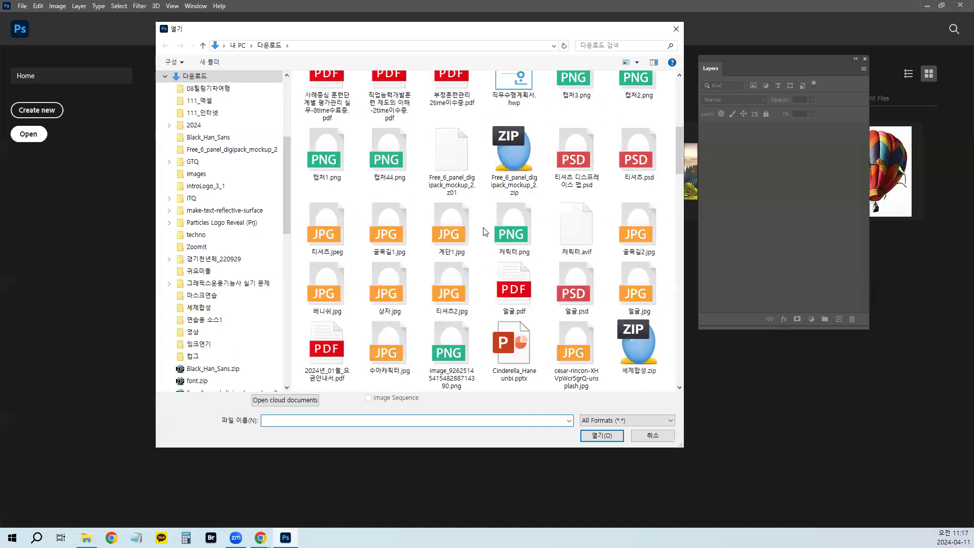
scroll(483, 227, up, 7)
click(446, 184)
ctrl+click(407, 210)
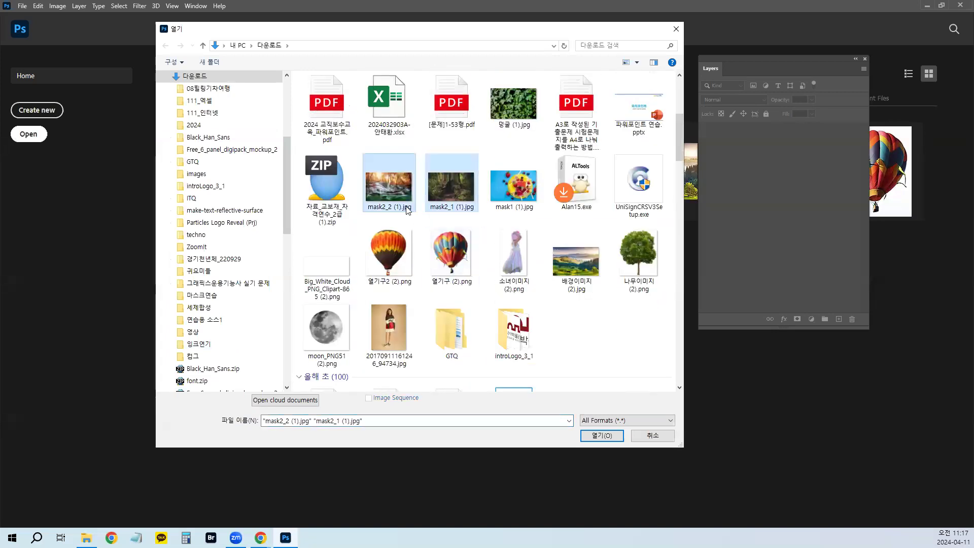
click(605, 439)
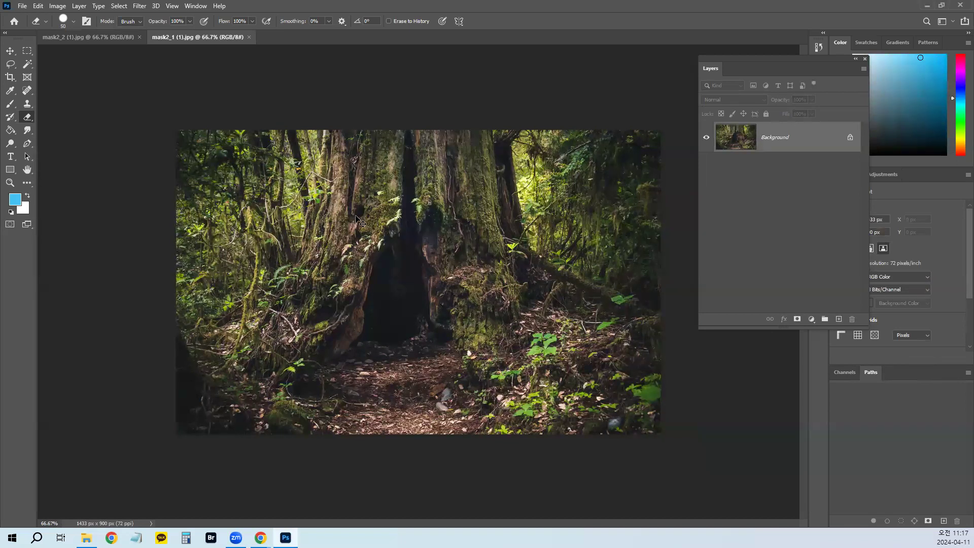
Step: Examine the dark tree hollow in mask2_1 (1).jpg and compare it with the waterfall scene in mask2_2 (1).jpg
scroll(355, 216, up, 3)
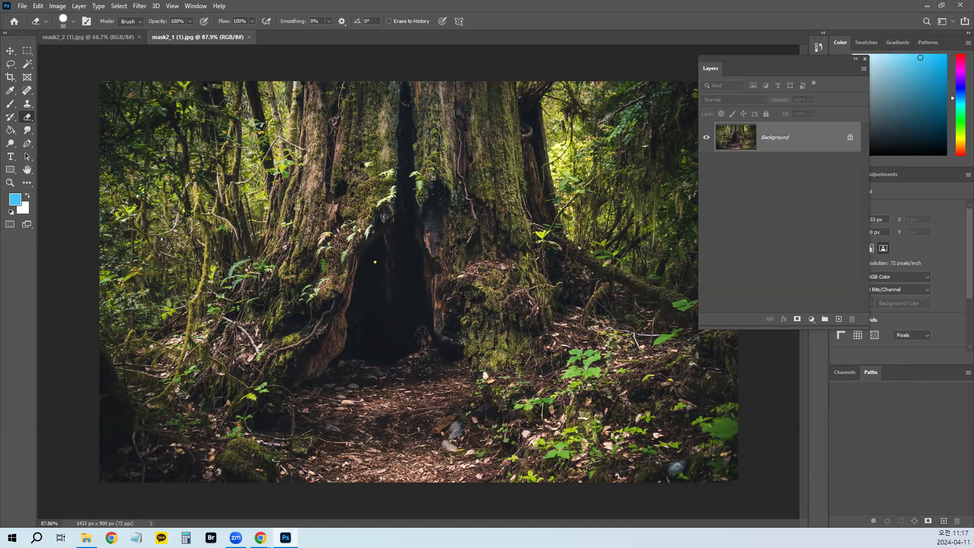
mouse_move(393, 246)
mouse_down()
mouse_move(426, 243)
mouse_move(337, 348)
mouse_move(469, 370)
mouse_move(432, 247)
mouse_move(373, 244)
mouse_up()
drag(347, 286, 456, 373)
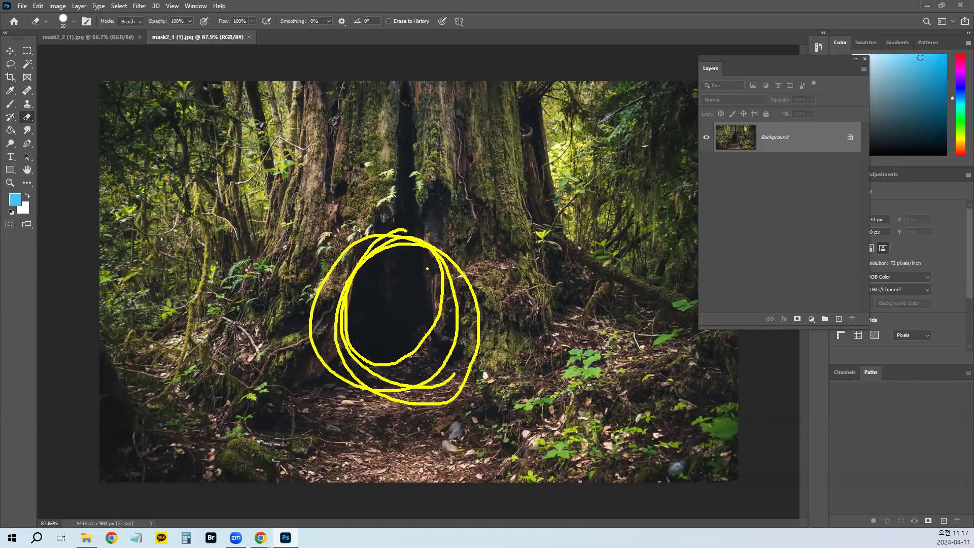
key(Escape)
click(92, 39)
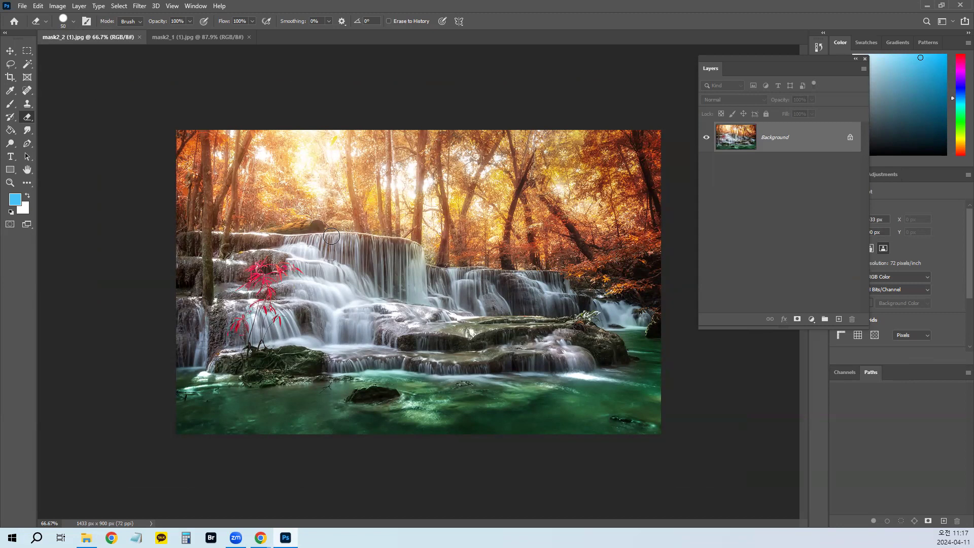
click(209, 40)
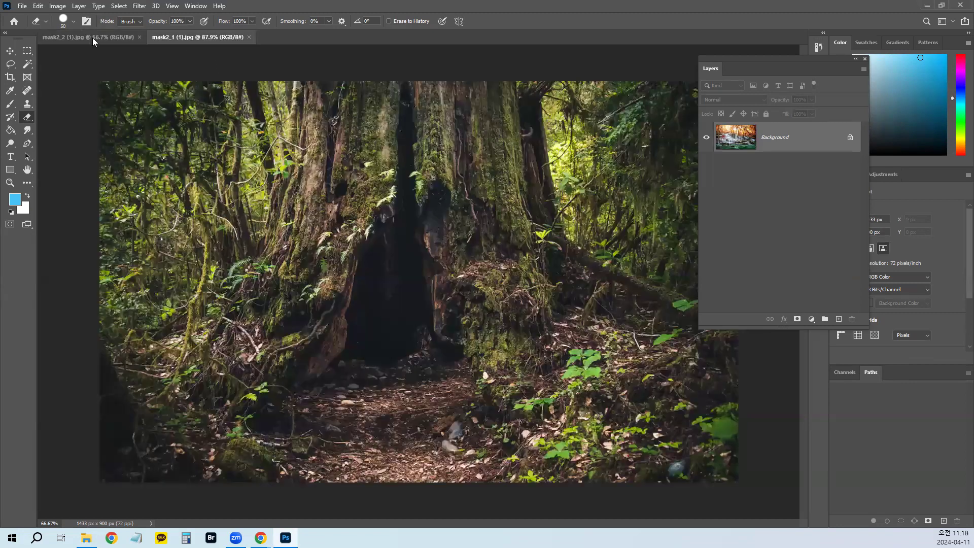
click(103, 37)
click(178, 37)
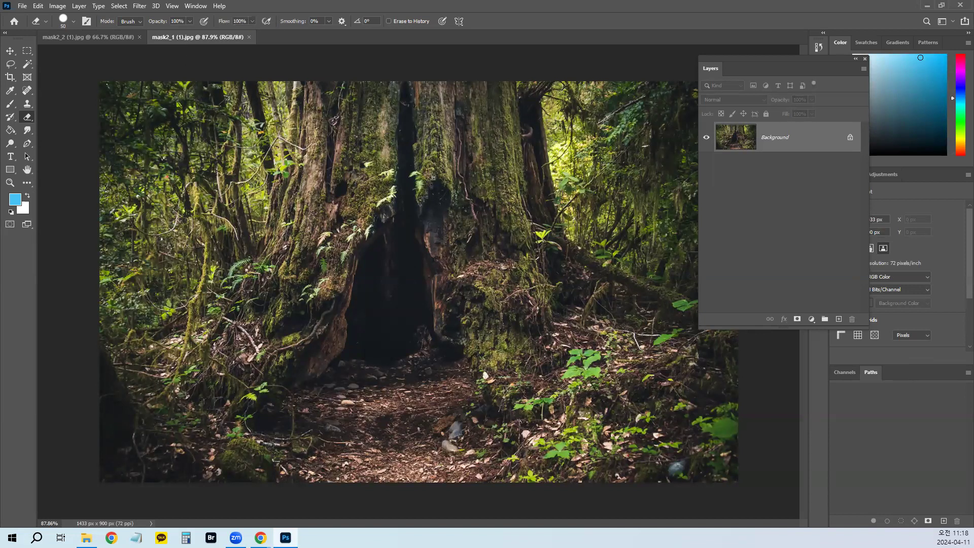
mouse_move(400, 234)
mouse_down()
mouse_move(361, 272)
mouse_move(355, 363)
mouse_move(434, 358)
mouse_move(424, 260)
mouse_move(396, 238)
mouse_up()
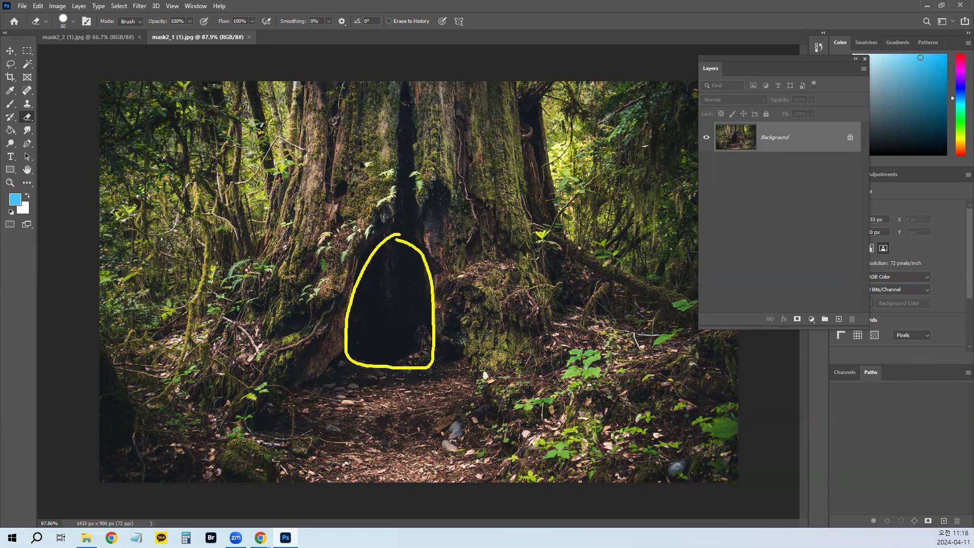
click(82, 37)
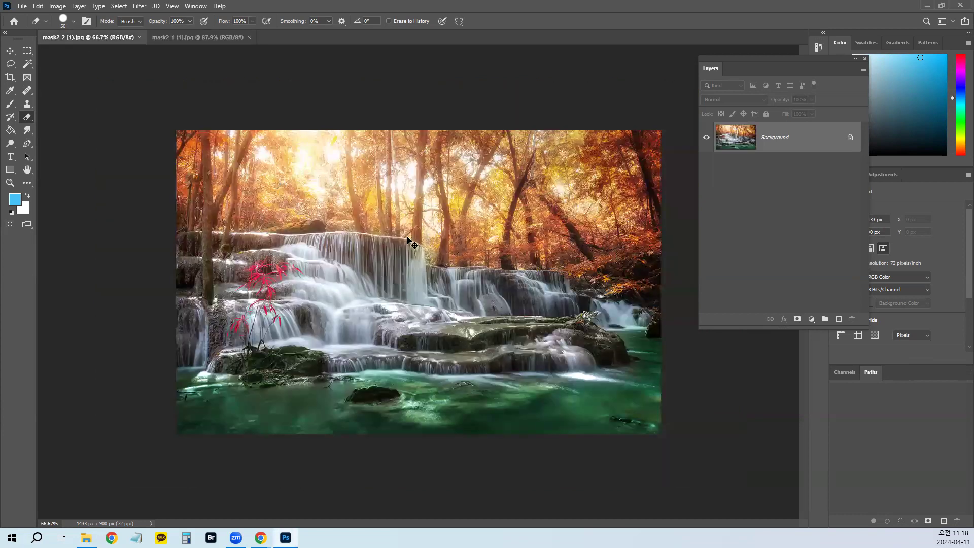
mouse_move(396, 188)
mouse_down()
mouse_move(326, 326)
mouse_move(467, 387)
mouse_move(410, 181)
mouse_move(369, 166)
mouse_up()
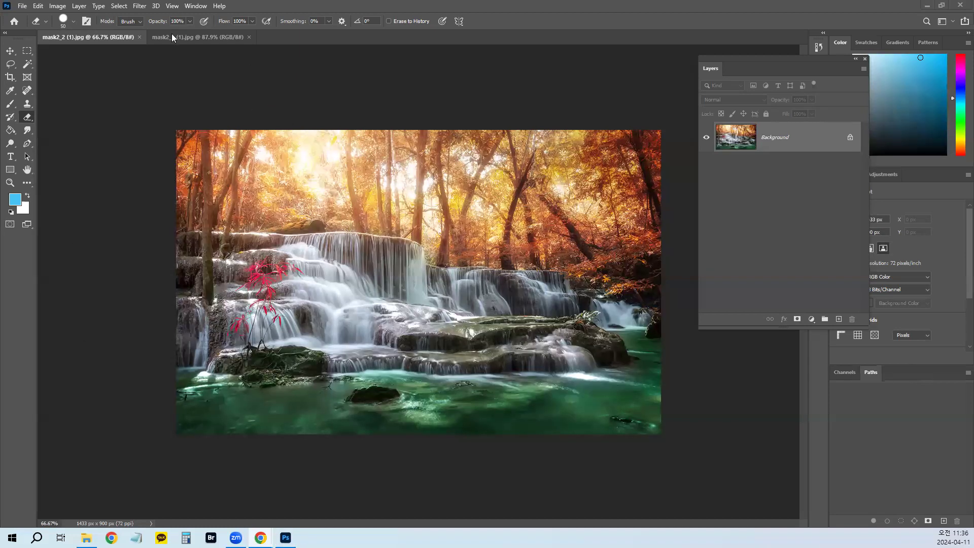
click(173, 38)
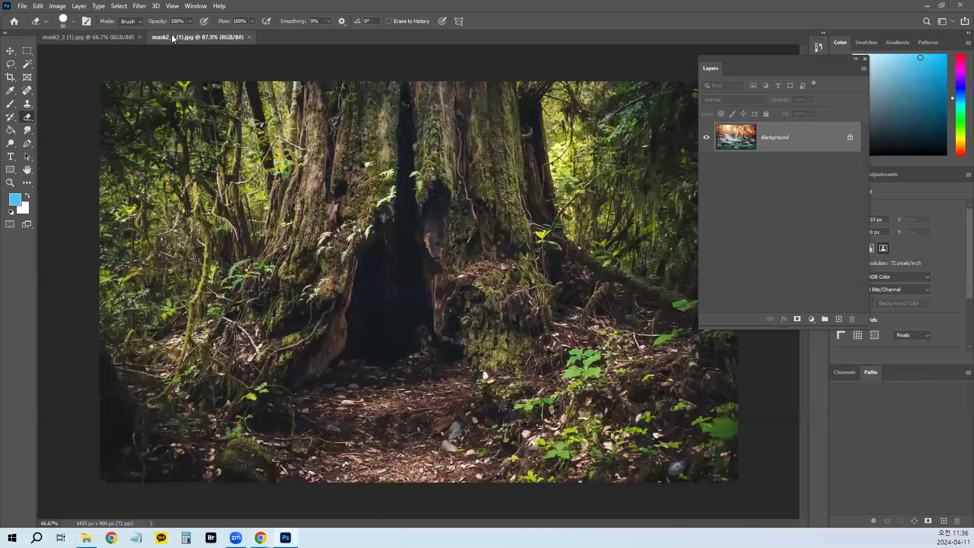
click(123, 37)
click(180, 37)
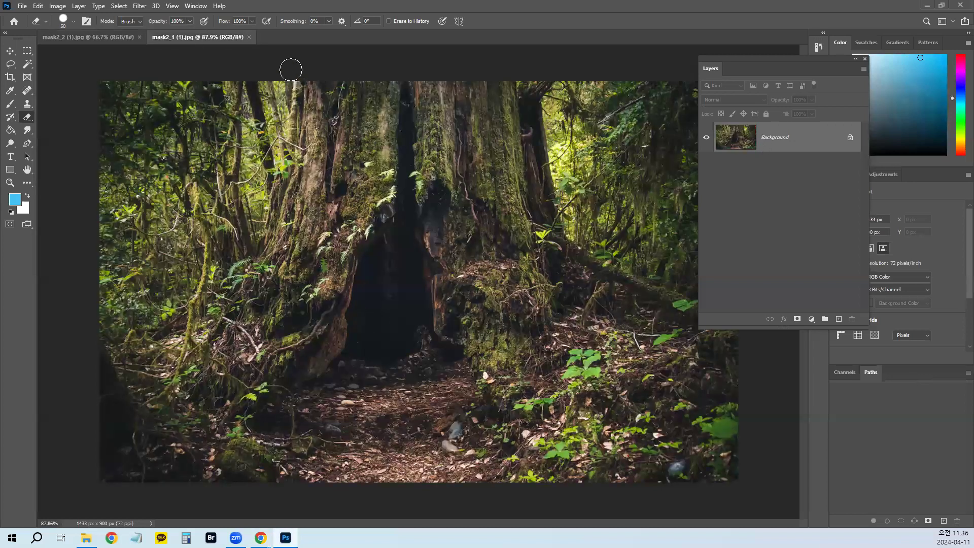
Step: Copy the entire waterfall image from mask2_2 (1).jpg and paste it as a new layer into mask2_1 (1).jpg
click(86, 38)
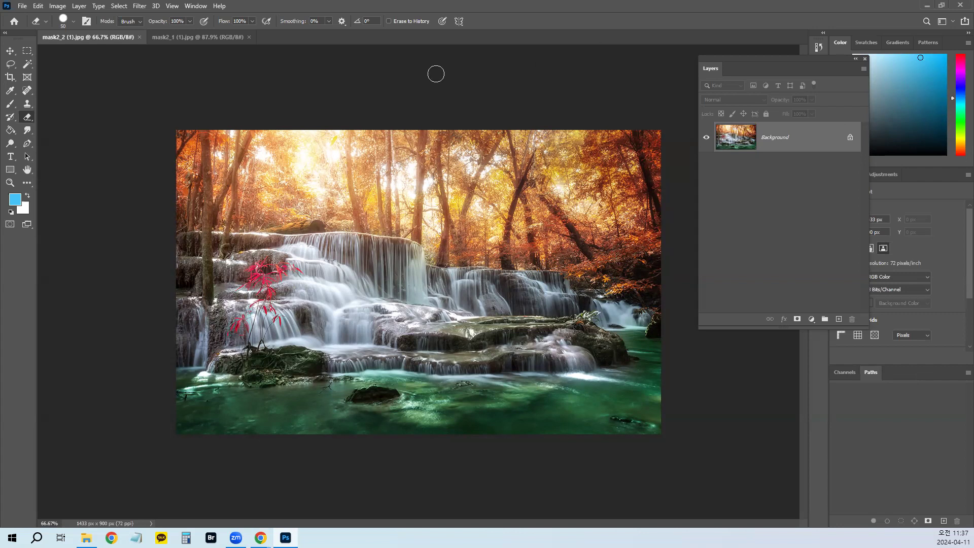
key(ctrl+a)
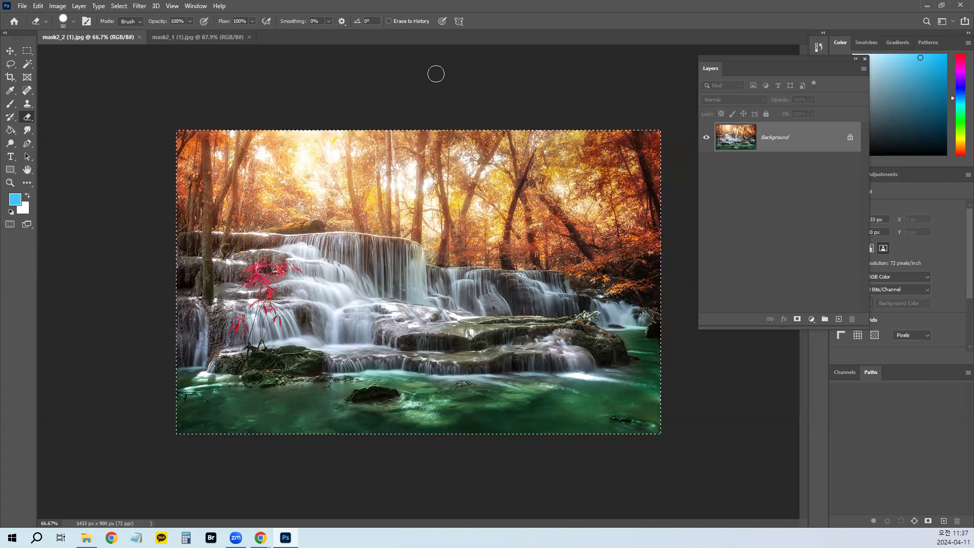
click(200, 42)
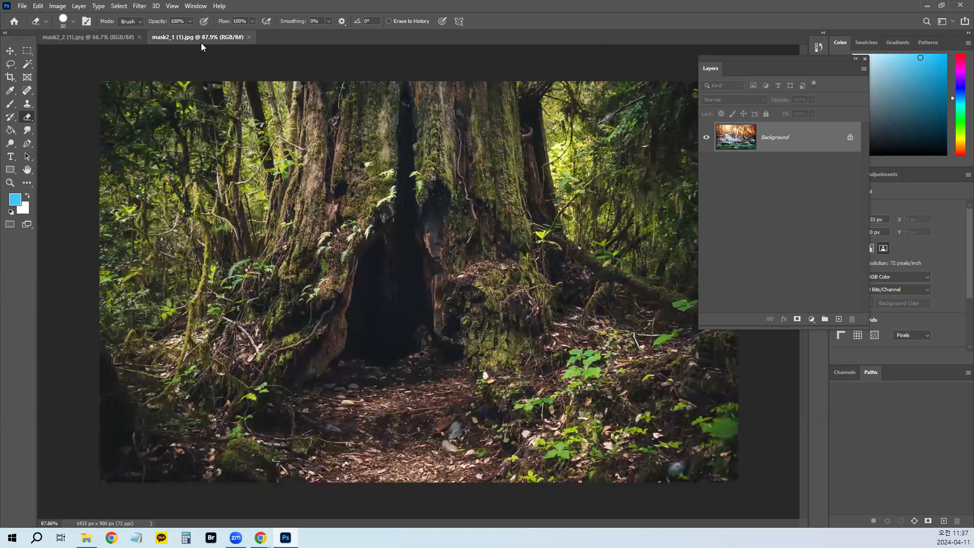
key(ctrl+v)
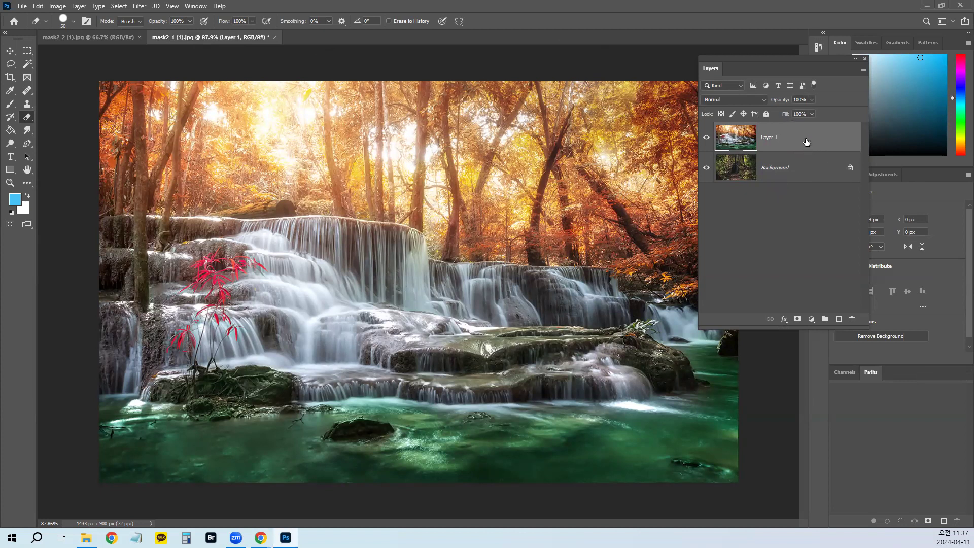
Step: Unlock the Background layer and move the waterfall layer beneath it, making the tree layer active
drag(806, 145, 794, 171)
drag(793, 133, 793, 183)
click(850, 170)
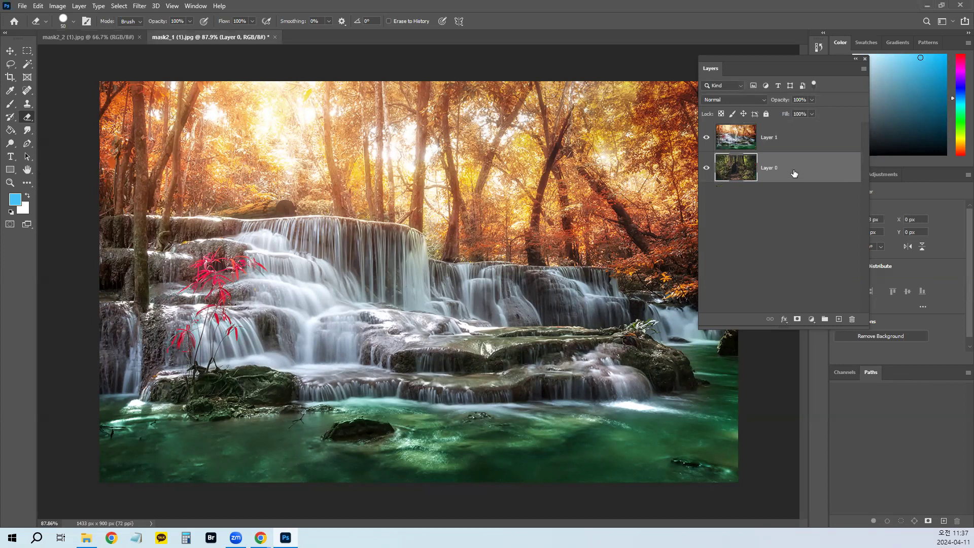
drag(792, 145, 793, 182)
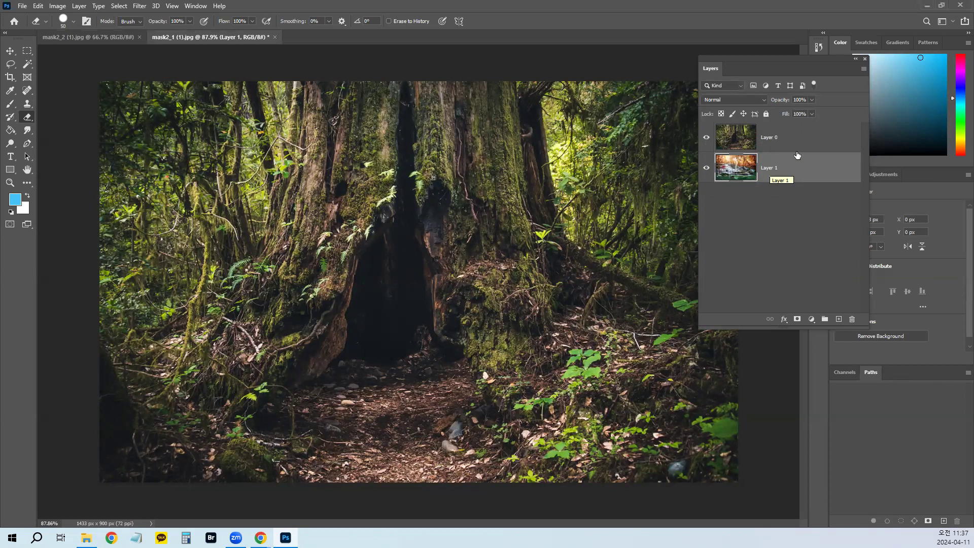
click(791, 139)
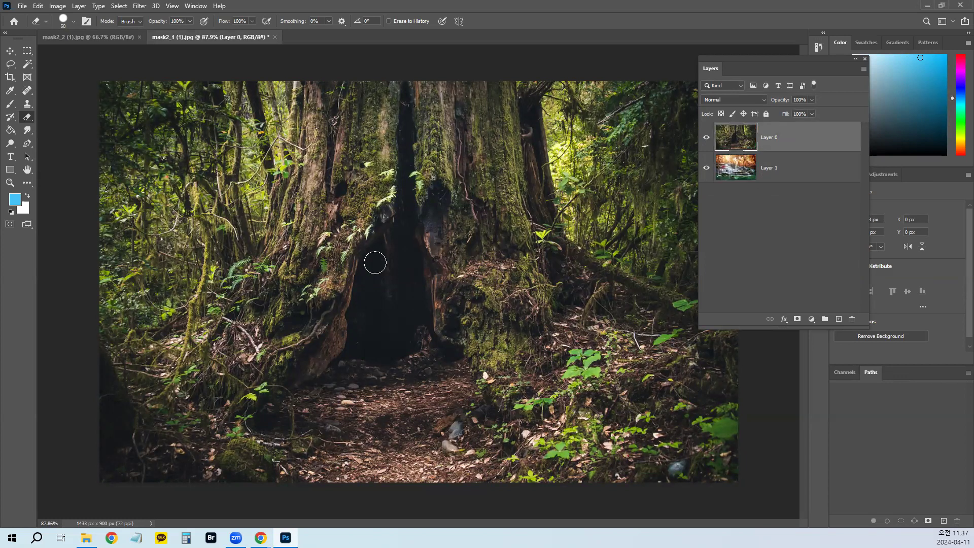
Step: Try erasing the tree hollow directly on Layer 0, view that layer on its own, and undo the erasing
mouse_move(385, 249)
mouse_down()
mouse_move(381, 308)
mouse_move(398, 259)
mouse_move(380, 278)
mouse_move(383, 311)
mouse_move(404, 315)
mouse_move(396, 301)
mouse_move(400, 328)
mouse_up()
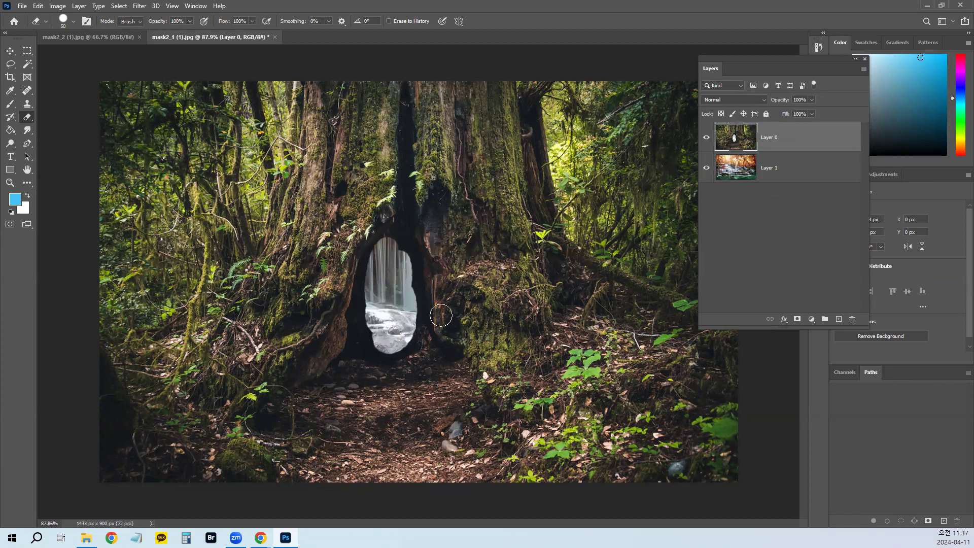
alt+click(706, 141)
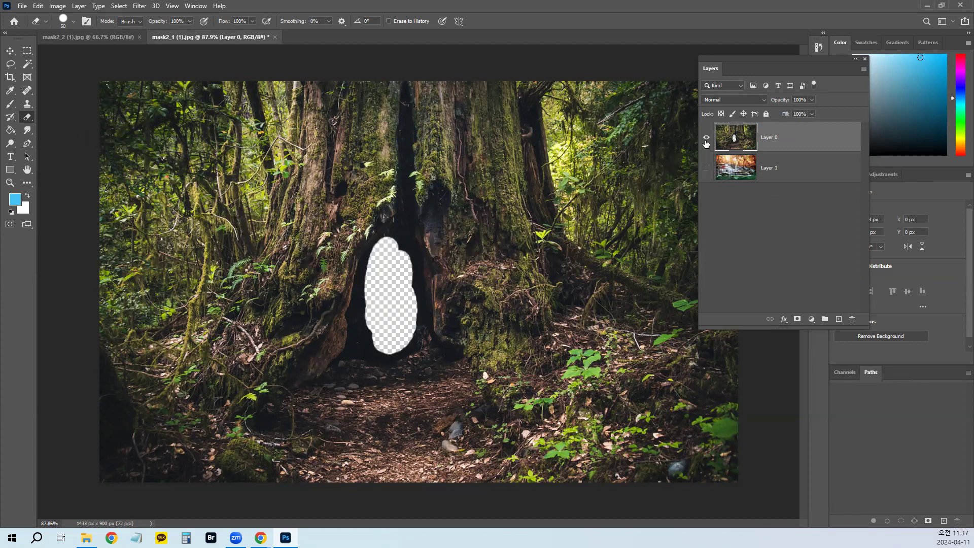
alt+click(705, 142)
alt+click(705, 142)
key(ctrl+z)
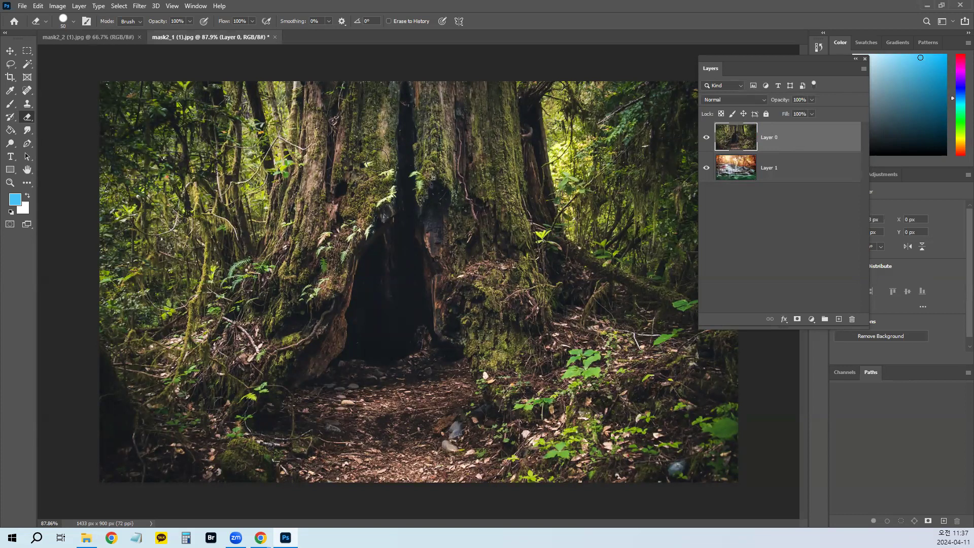
Step: Review the available layer mask options for Layer 0, including Reveal All, and leave them without adding a mask
click(79, 6)
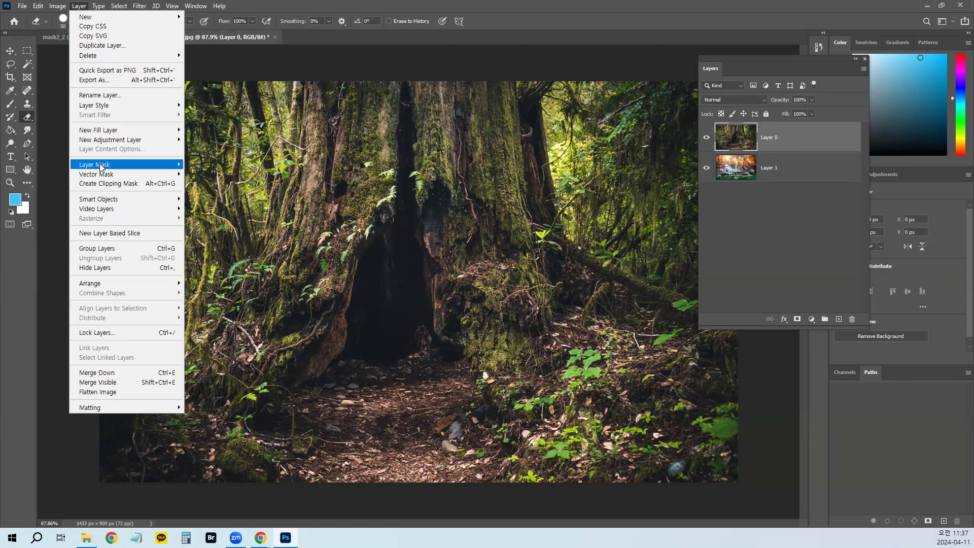
mouse_move(94, 167)
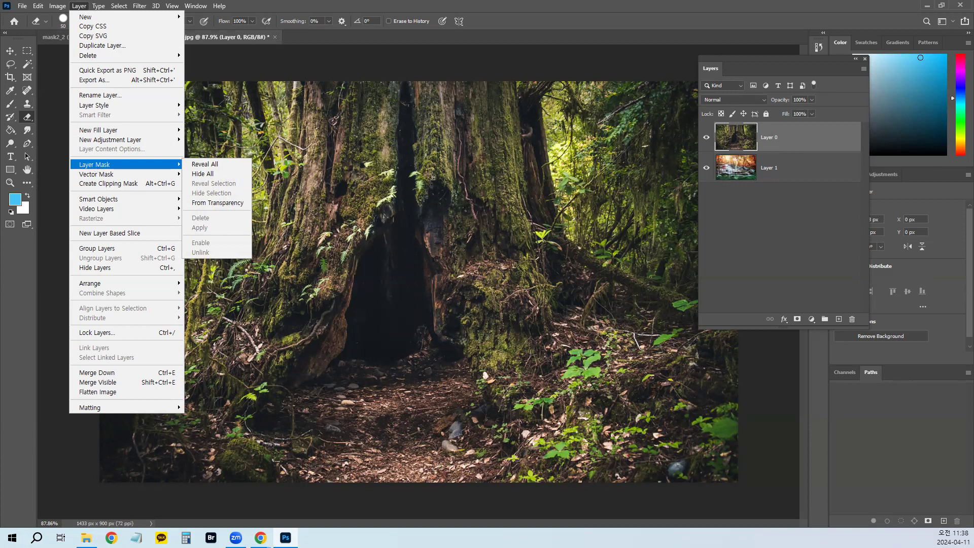
mouse_move(210, 159)
mouse_down()
mouse_move(222, 159)
mouse_move(264, 54)
mouse_up()
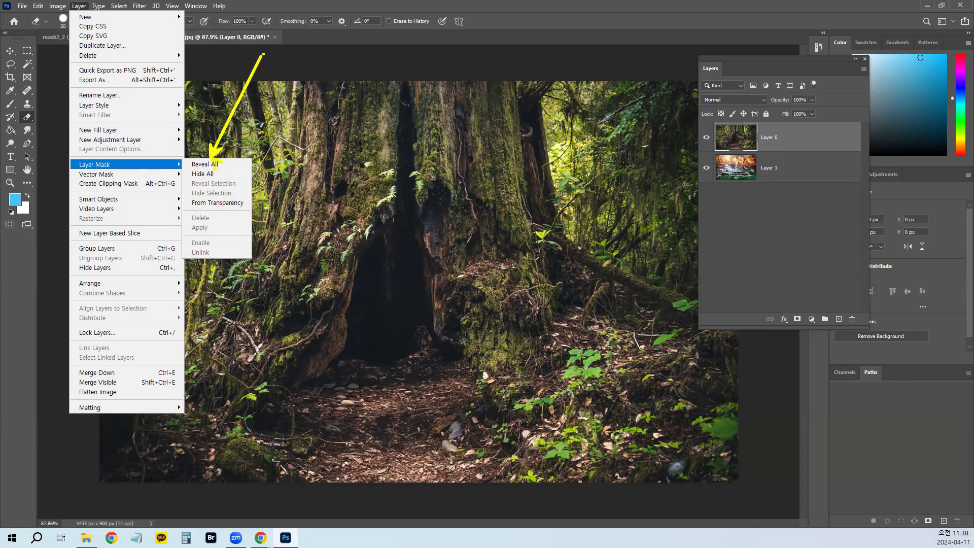
key(Escape)
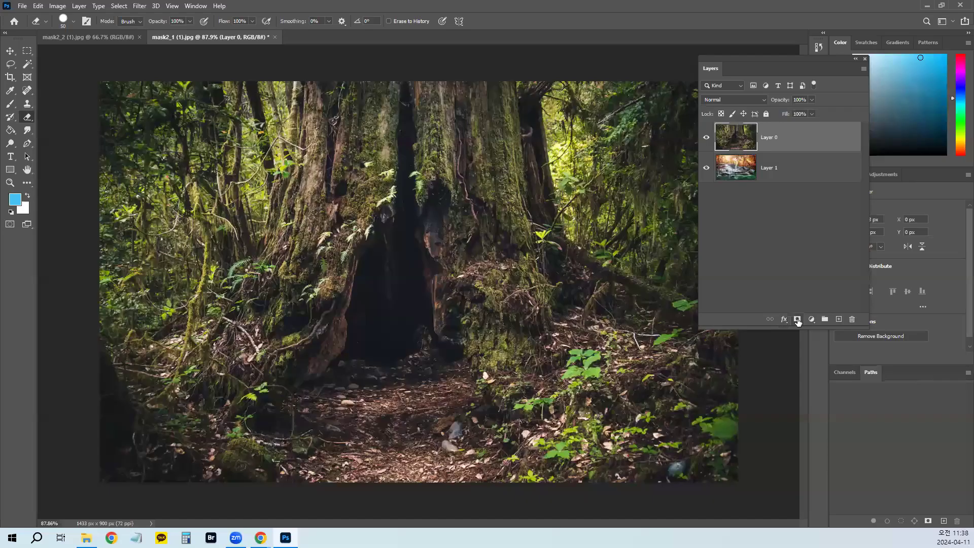
Step: Try masking Layer 0 from a Magic Wand selection of the dark tree hollow, then undo the mask and deselect
click(28, 65)
click(373, 256)
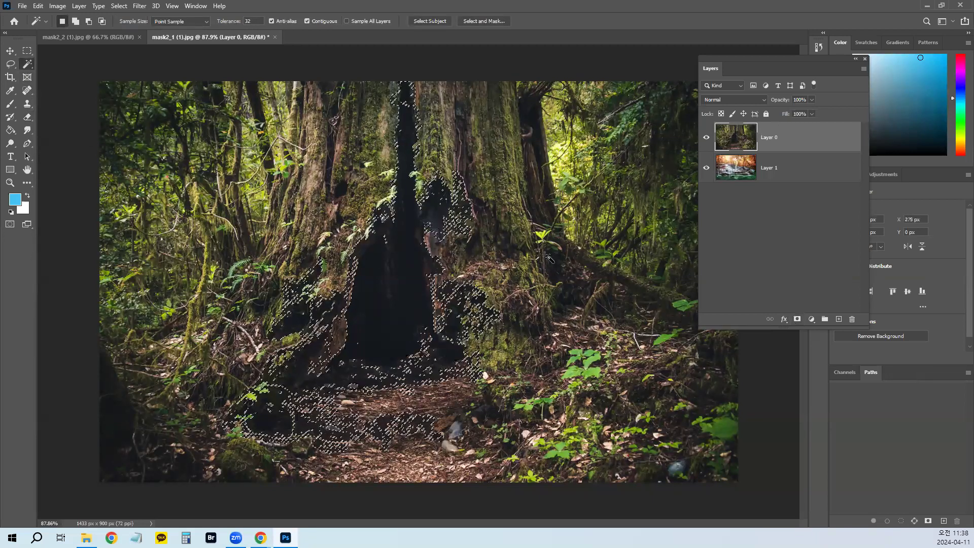
click(797, 319)
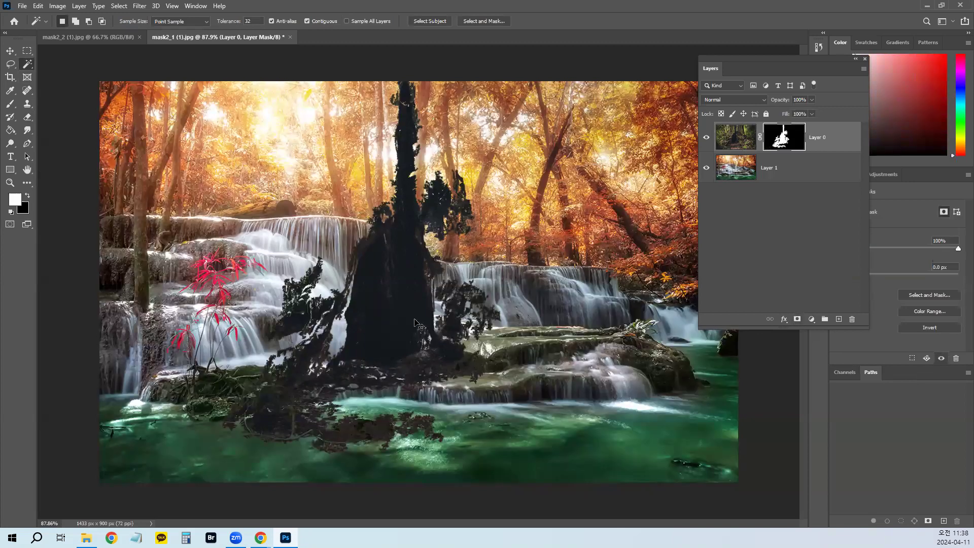
key(ctrl+z)
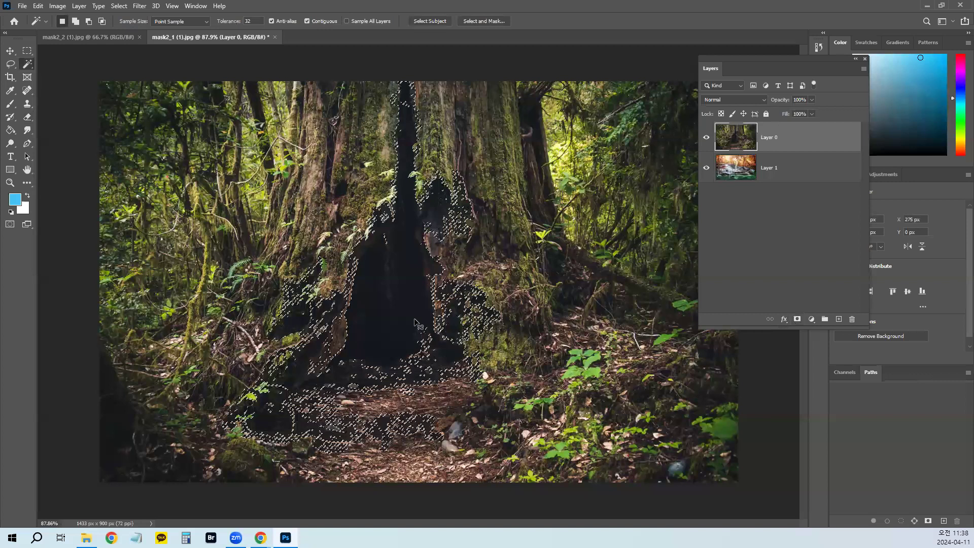
key(ctrl+d)
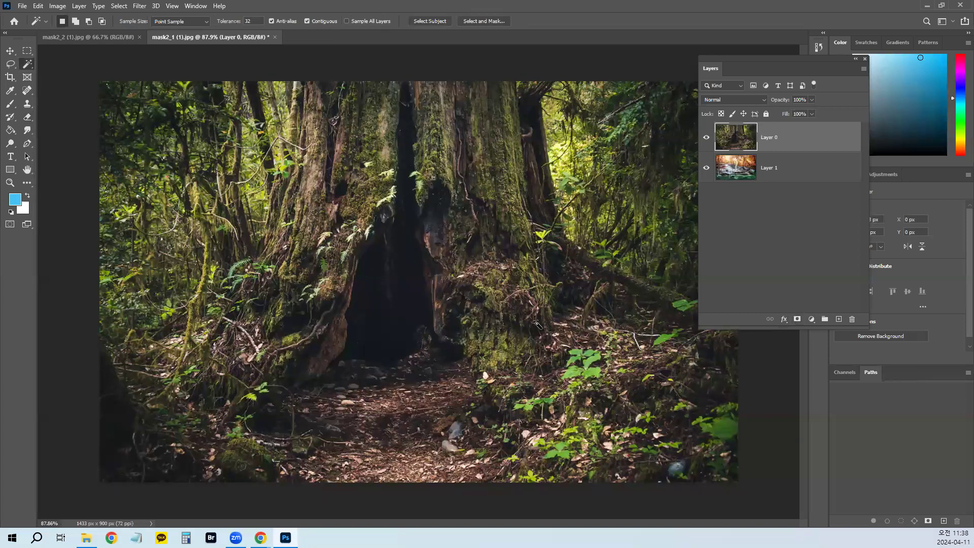
Step: Add a white, fully revealing layer mask to the tree layer, Layer 0, with no selection active
click(797, 319)
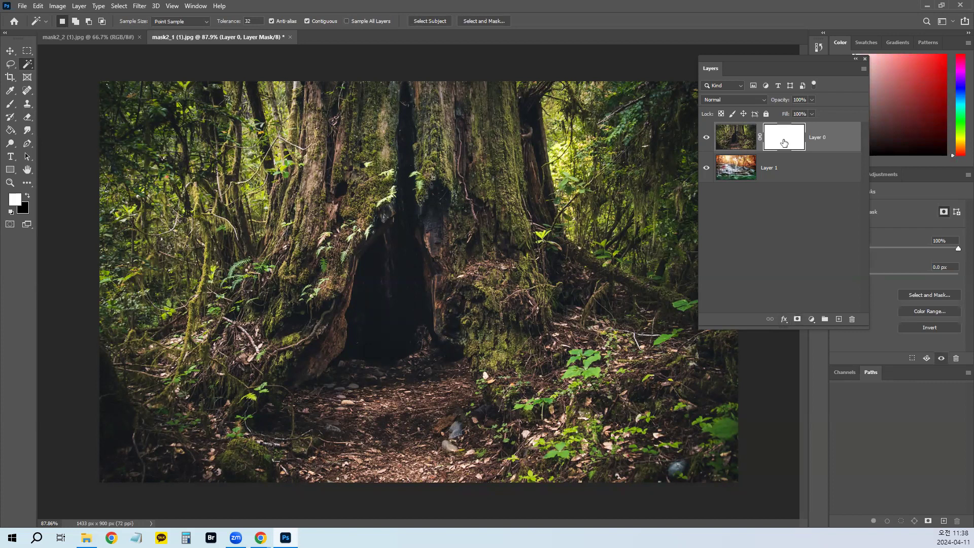
key(ctrl+z)
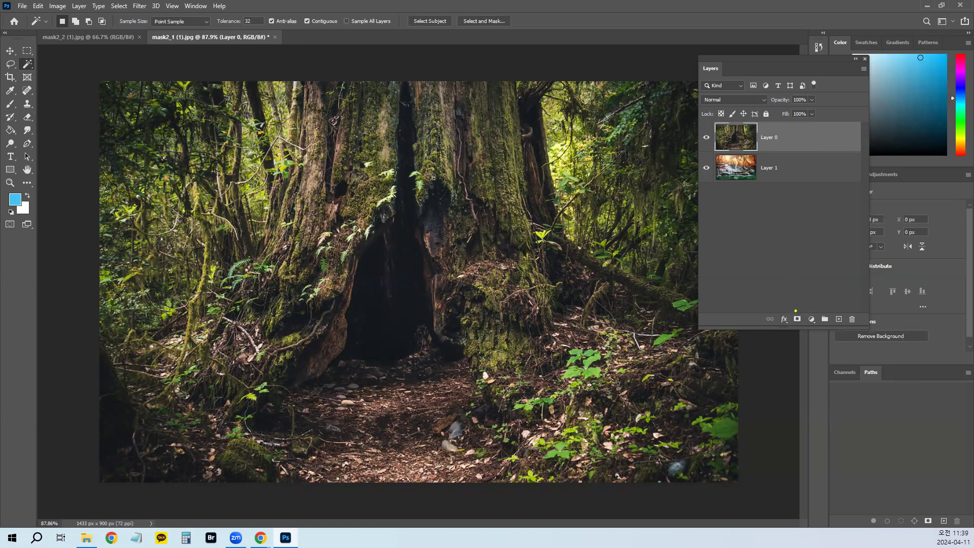
click(796, 319)
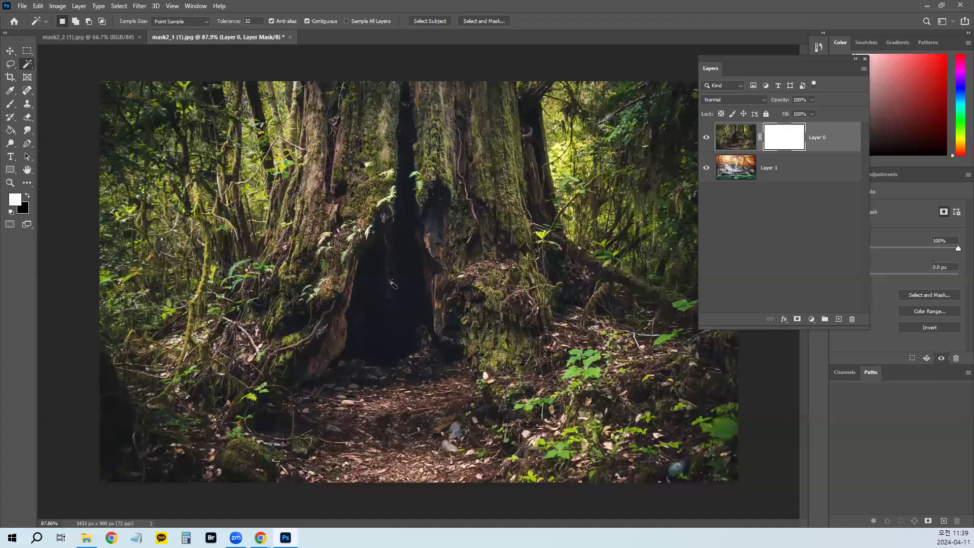
Step: Make Layer 0's image active instead of its mask and select the dark tree hollow with the Magic Wand
click(392, 283)
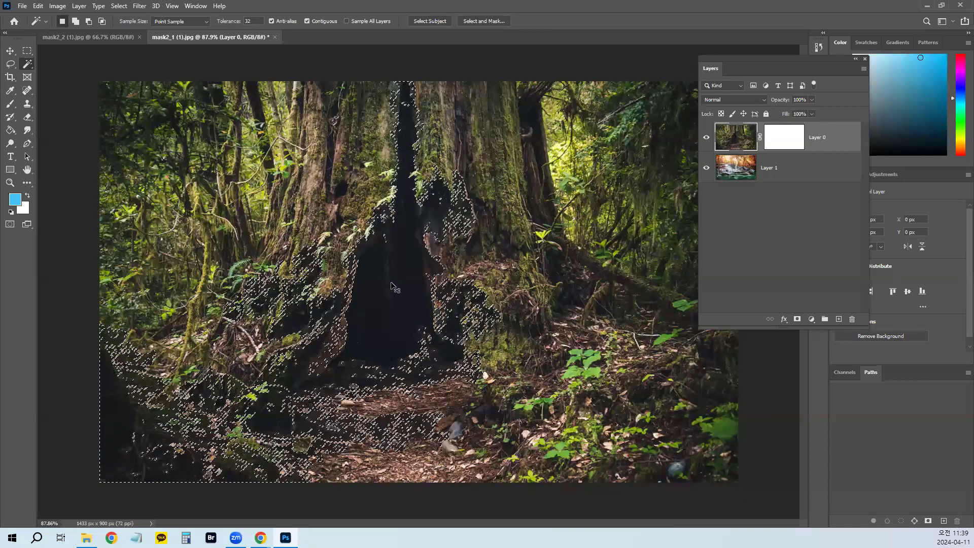
Step: Clear the selection, target Layer 0's mask and set the Brush to 0% hardness
key(ctrl+d)
click(788, 138)
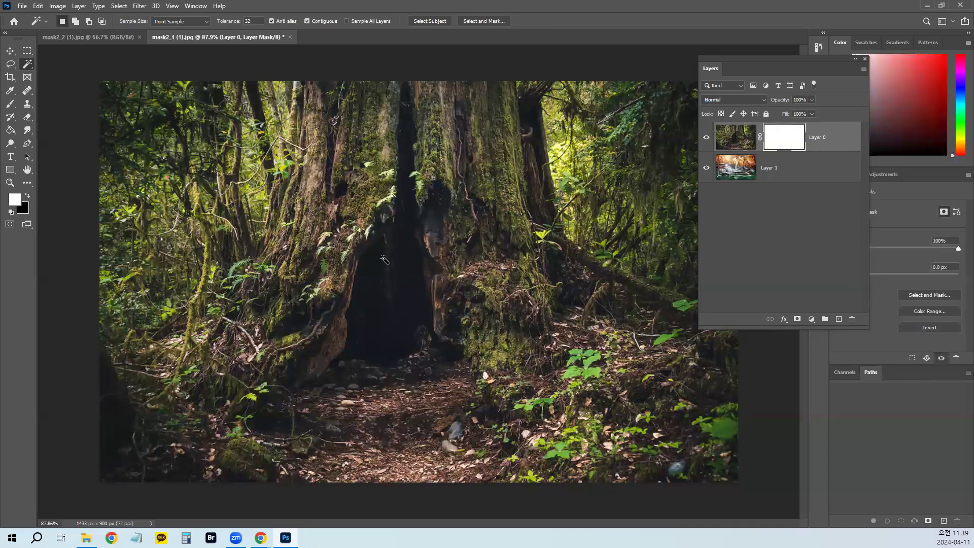
key(b)
right_click(384, 259)
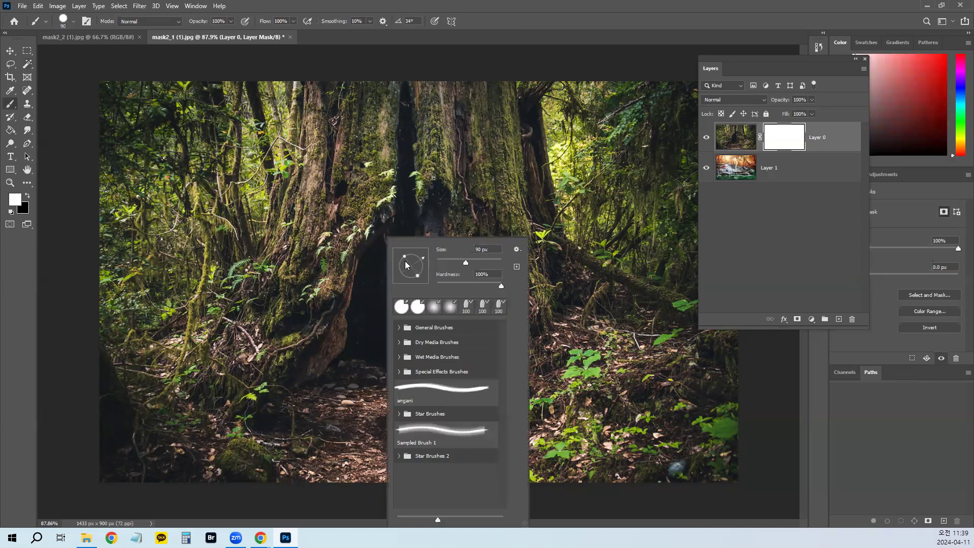
drag(496, 286, 435, 287)
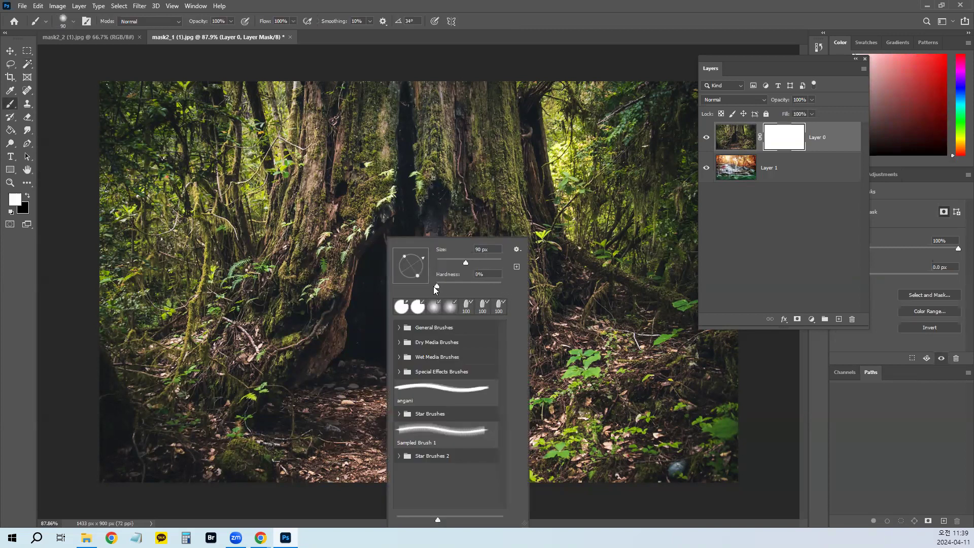
click(374, 291)
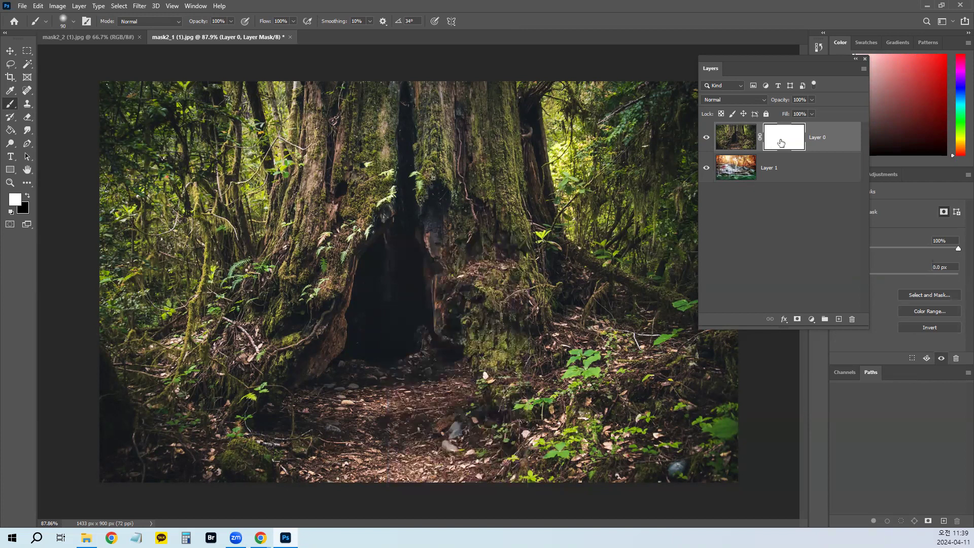
Step: Paint black with the soft brush on Layer 0's mask over the dark tree hollow, adjusting the brush size, to reveal the waterfall
key(x)
drag(397, 257, 383, 296)
right_click(382, 296)
drag(459, 265, 449, 264)
mouse_move(368, 317)
mouse_down()
mouse_move(351, 352)
mouse_move(437, 356)
mouse_move(417, 261)
mouse_move(412, 303)
mouse_move(377, 354)
mouse_move(403, 314)
mouse_move(390, 297)
mouse_move(375, 322)
mouse_move(409, 351)
mouse_move(421, 337)
mouse_move(391, 288)
mouse_move(378, 285)
mouse_move(363, 301)
mouse_move(383, 258)
mouse_up()
key(bracketleft)
key(bracketright)
key(bracketright)
key(bracketright)
key(bracketright)
mouse_move(402, 245)
mouse_down()
mouse_move(411, 243)
mouse_move(447, 350)
mouse_move(357, 354)
mouse_up()
mouse_move(380, 285)
mouse_down()
mouse_move(404, 244)
mouse_move(425, 266)
mouse_move(444, 367)
mouse_move(421, 335)
mouse_up()
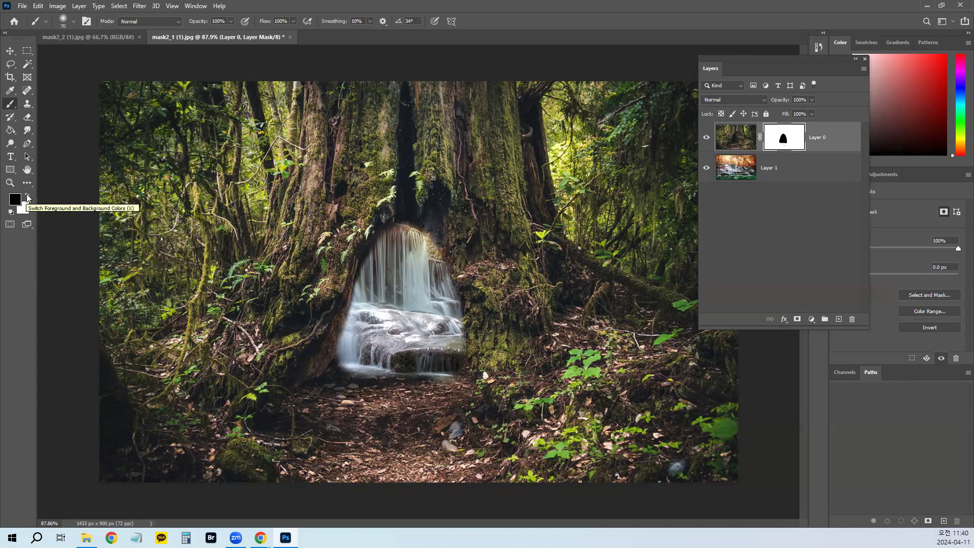
Step: Swap the foreground and background colors repeatedly, finishing with white as the foreground color
key(x)
key(x)
key(x)
key(x)
key(x)
key(x)
key(x)
key(x)
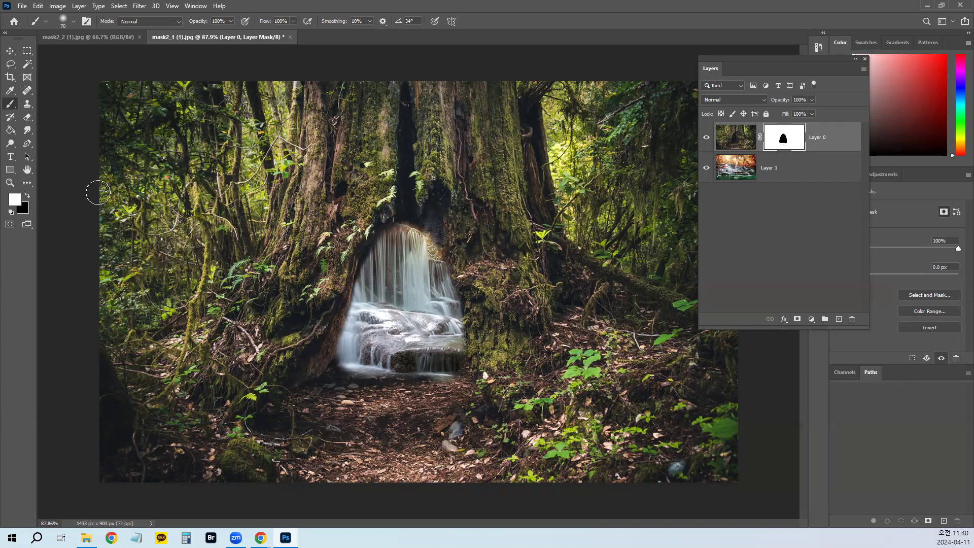
key(x)
key(x)
key(x)
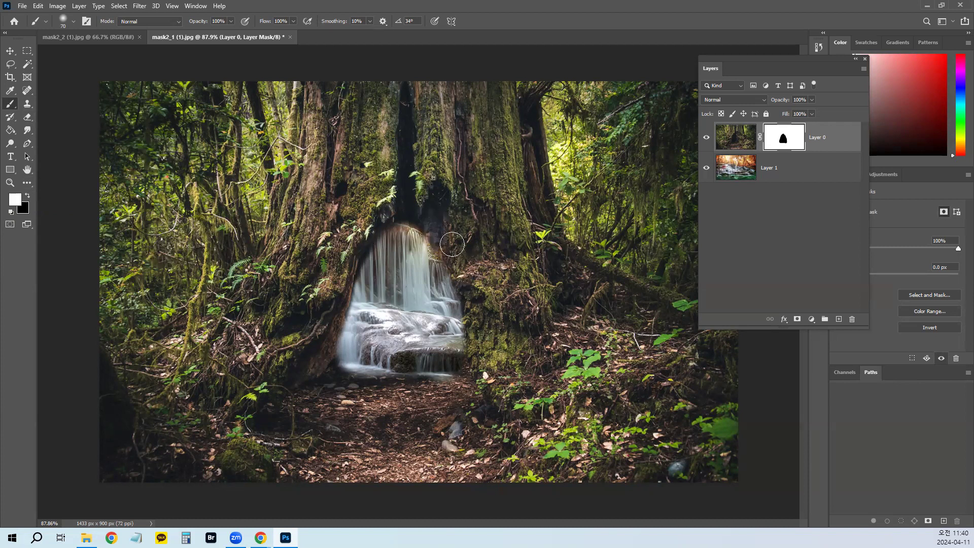
Step: Refine the hollow on Layer 0's mask by painting white along its left edge and black over its lower interior and right side
mouse_move(394, 224)
mouse_down()
mouse_move(346, 279)
mouse_move(321, 365)
mouse_up()
key(x)
mouse_move(361, 325)
mouse_down()
mouse_move(386, 264)
mouse_move(409, 244)
mouse_move(453, 357)
mouse_up()
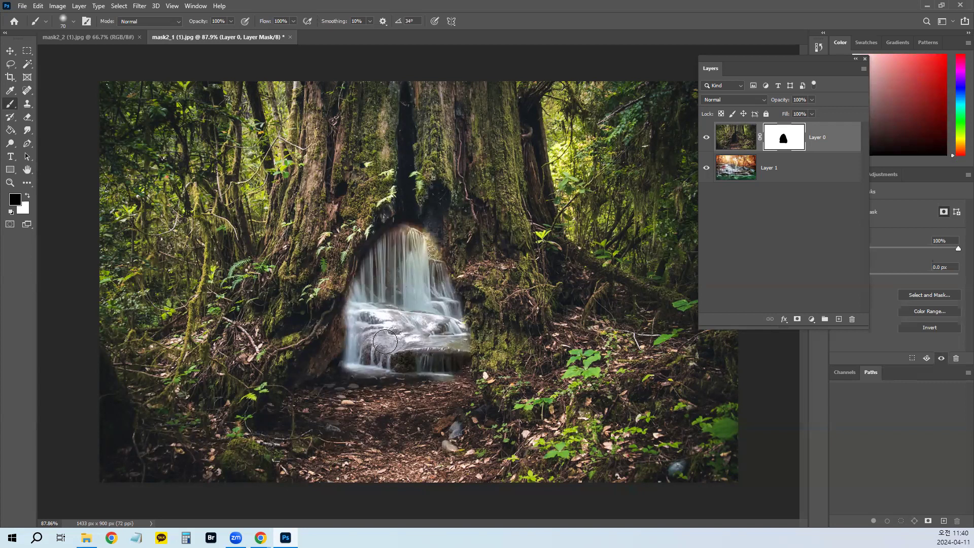
drag(452, 309, 456, 322)
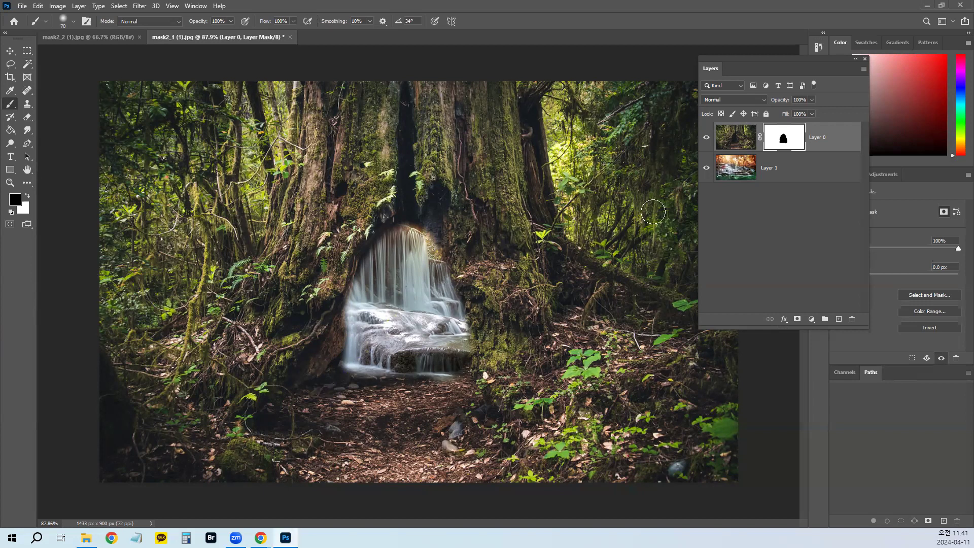
Step: Free-transform the waterfall image on Layer 1 to about 72% and reposition it inside the tree hollow
click(777, 171)
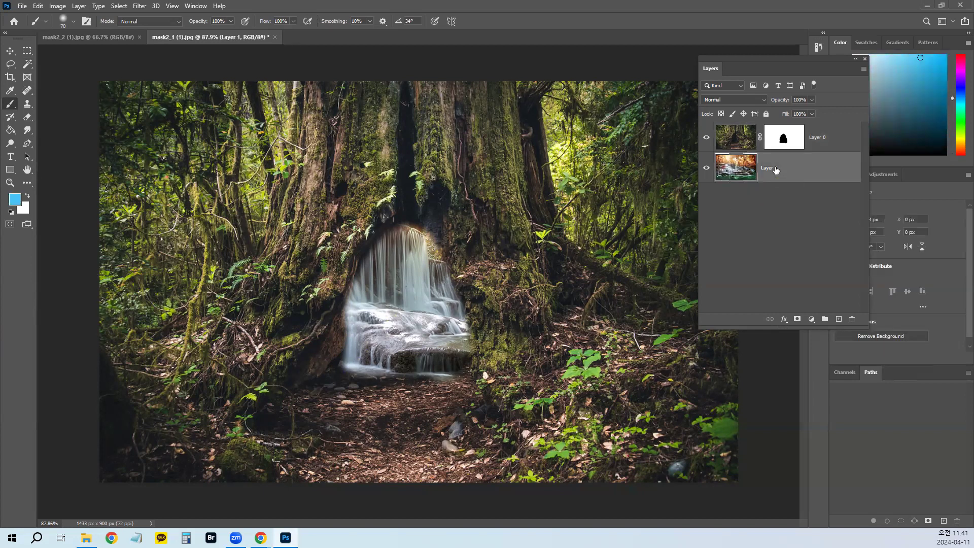
key(ctrl+t)
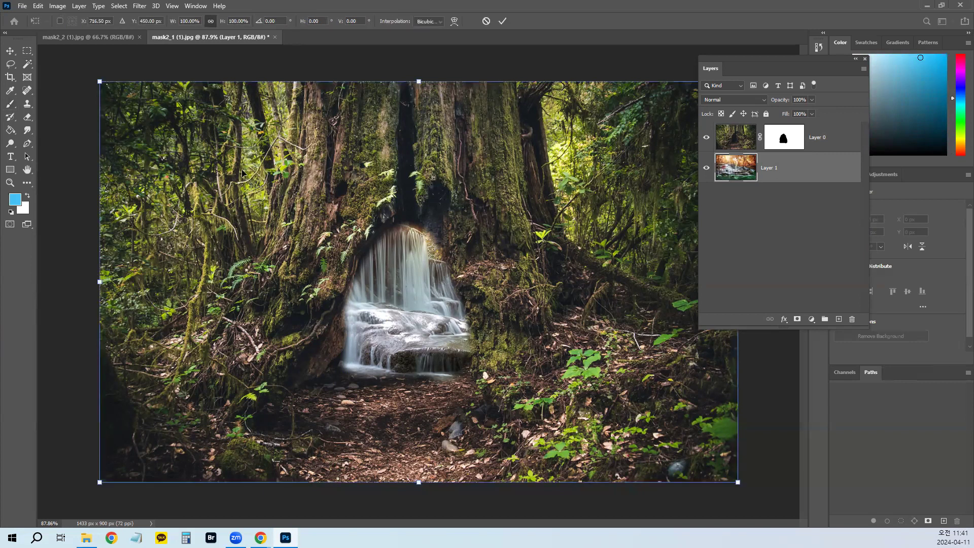
drag(98, 82, 261, 181)
drag(557, 321, 490, 296)
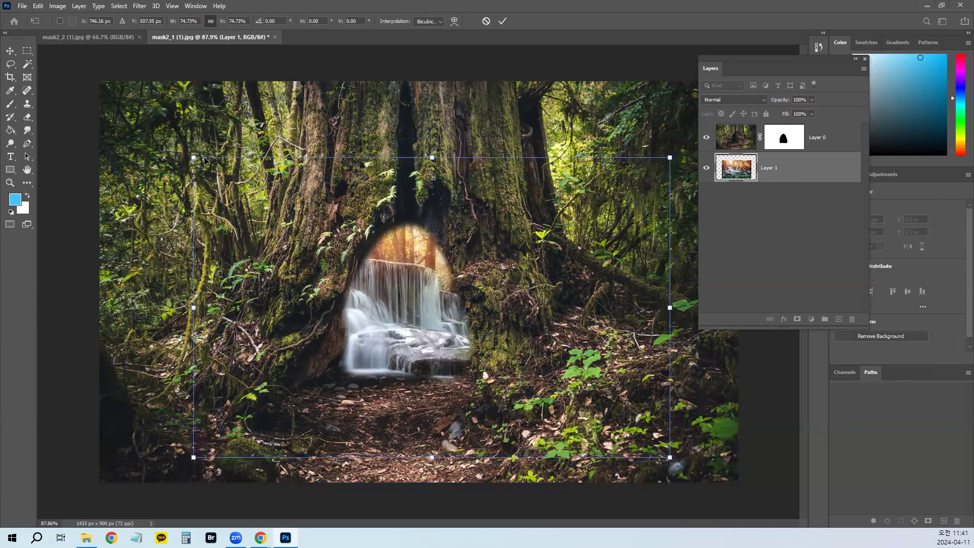
drag(194, 157, 248, 209)
drag(549, 378, 501, 352)
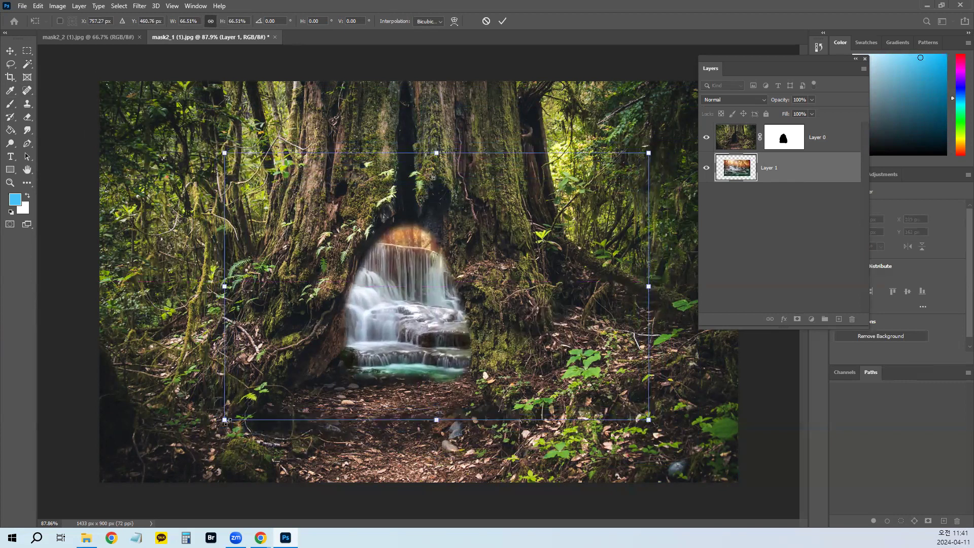
drag(224, 420, 189, 443)
drag(406, 349, 434, 339)
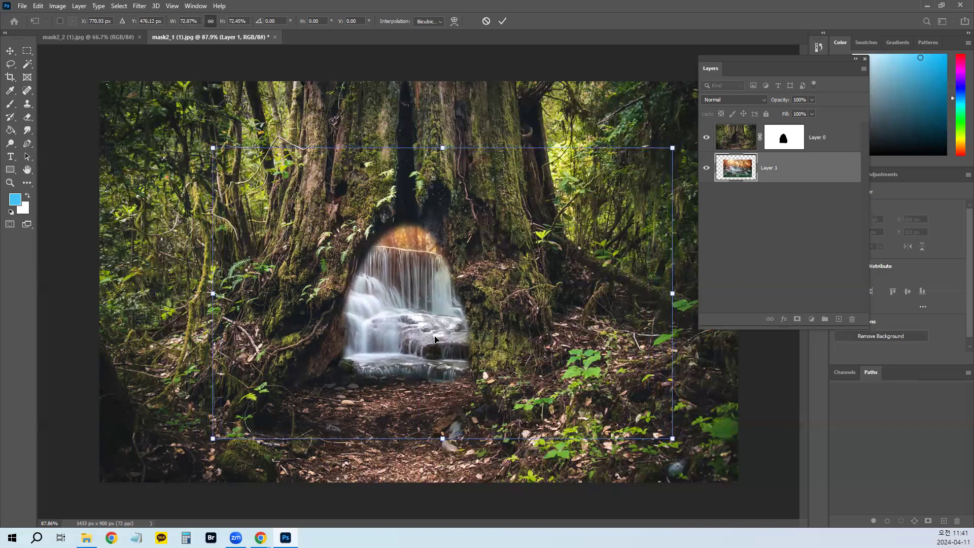
key(b)
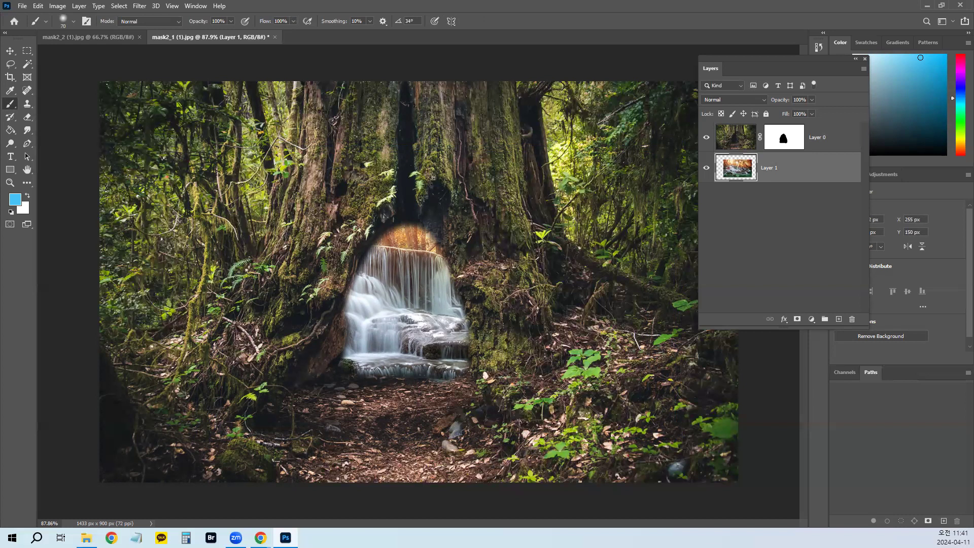
Step: Hide Layer 1 and Layer 0, and leave no layer selected
click(706, 167)
click(706, 137)
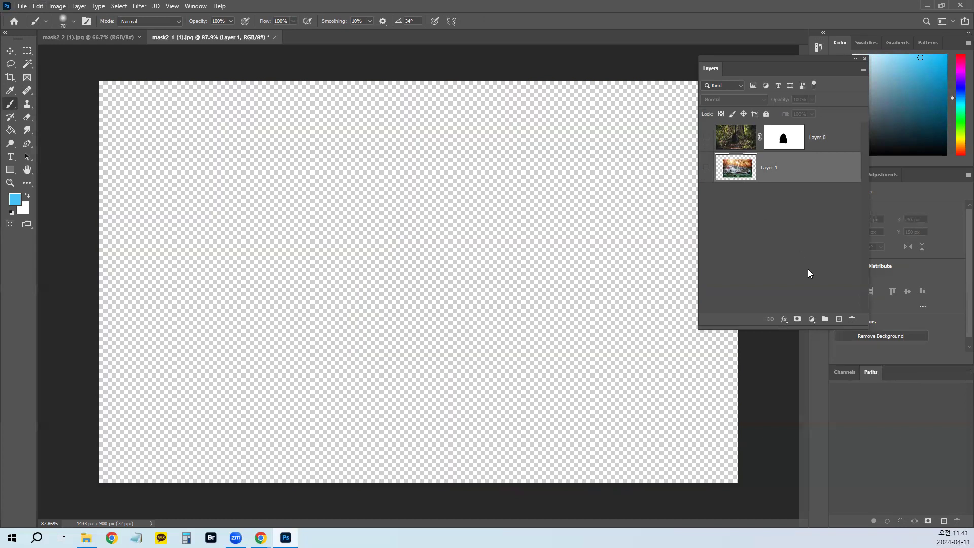
click(815, 147)
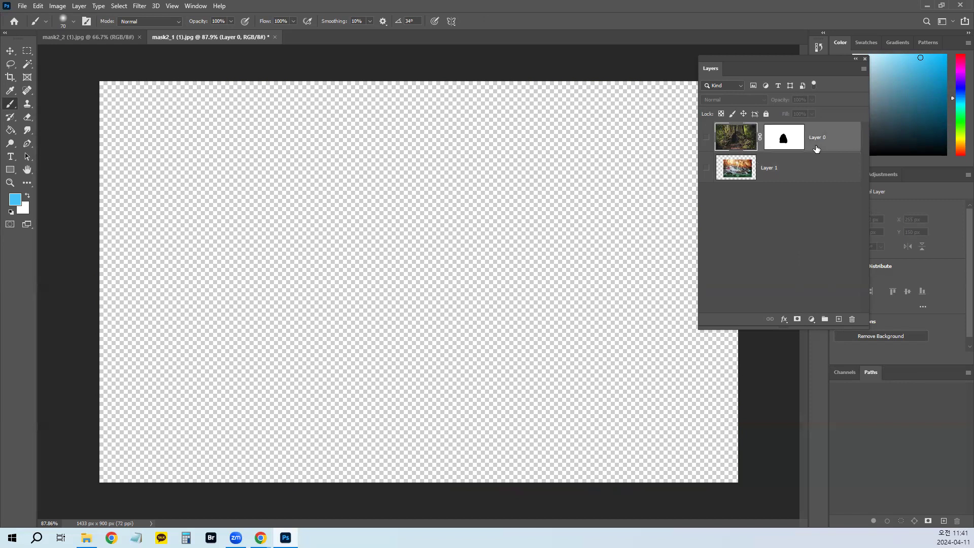
click(80, 9)
click(799, 226)
click(799, 227)
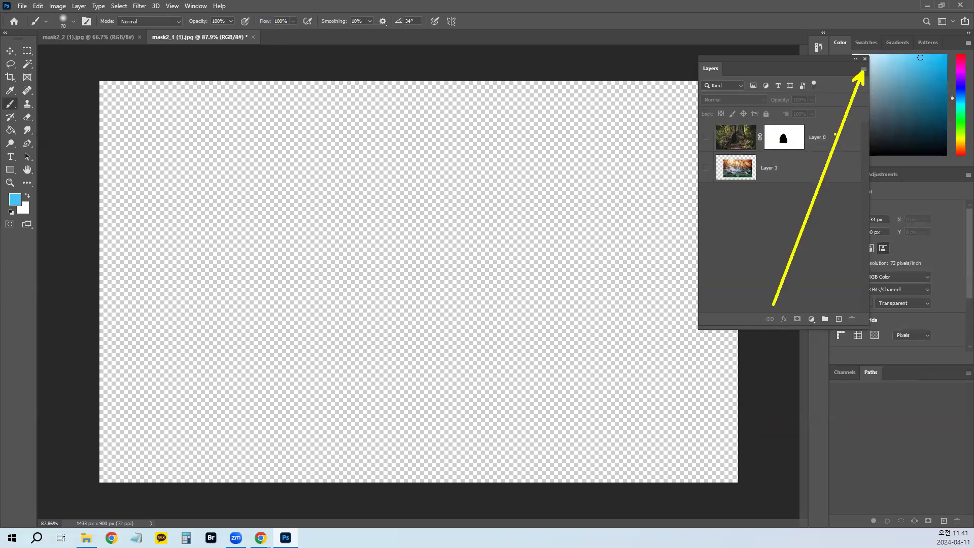
Step: Move the floating Layers panel clear of the Properties panel and add a new empty layer above Layer 0
click(863, 68)
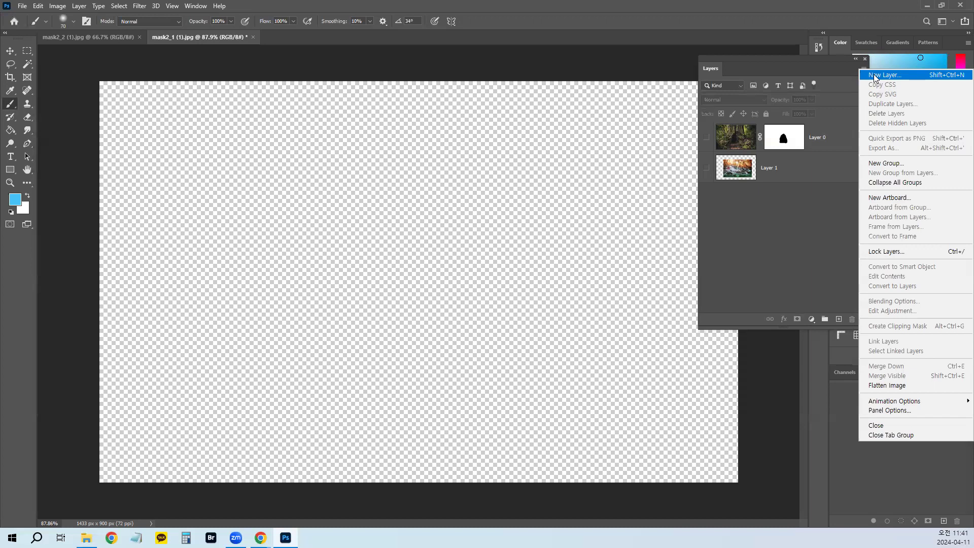
click(803, 58)
drag(759, 60, 681, 63)
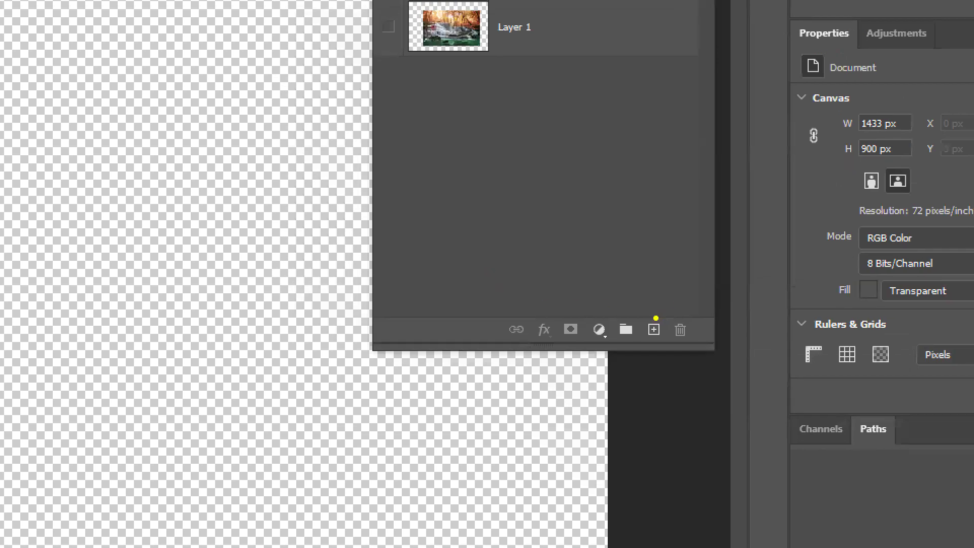
drag(653, 320, 653, 249)
drag(603, 111, 694, 206)
mouse_move(630, 155)
mouse_down()
mouse_move(674, 152)
mouse_move(651, 173)
mouse_up()
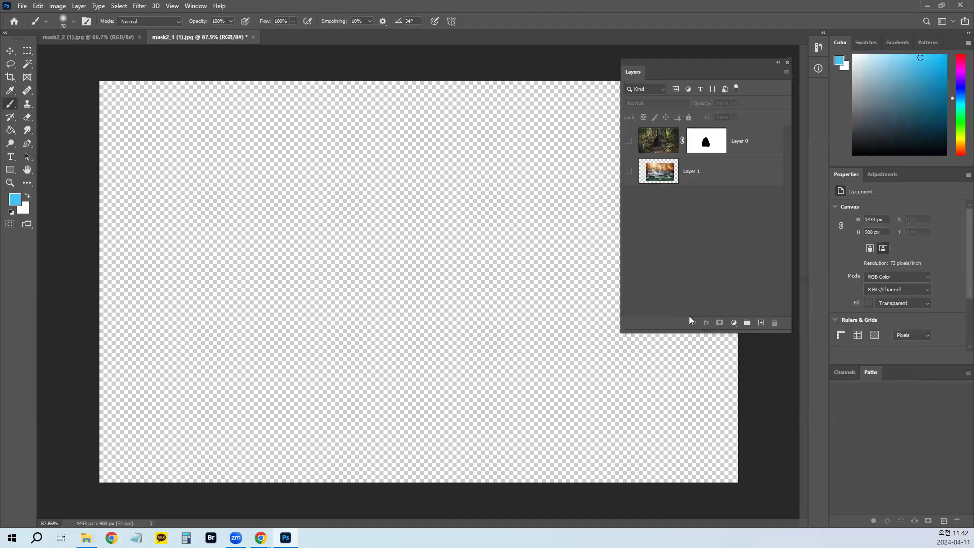
click(761, 323)
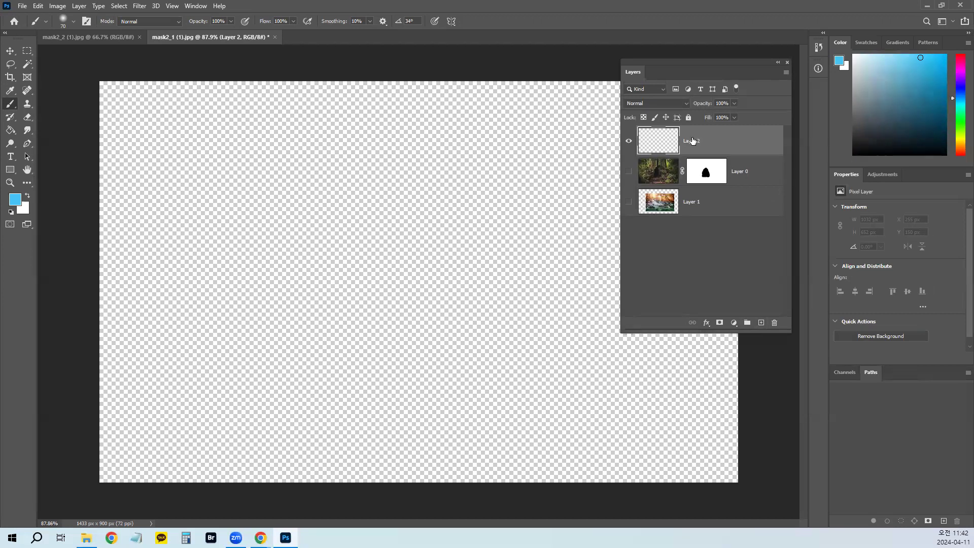
Step: Paint a looping light-blue brush stroke across Layer 2 and undo it
mouse_move(266, 364)
mouse_down()
mouse_move(271, 283)
mouse_move(557, 282)
mouse_move(484, 138)
mouse_up()
mouse_move(434, 196)
mouse_down()
mouse_move(386, 365)
mouse_move(332, 388)
mouse_up()
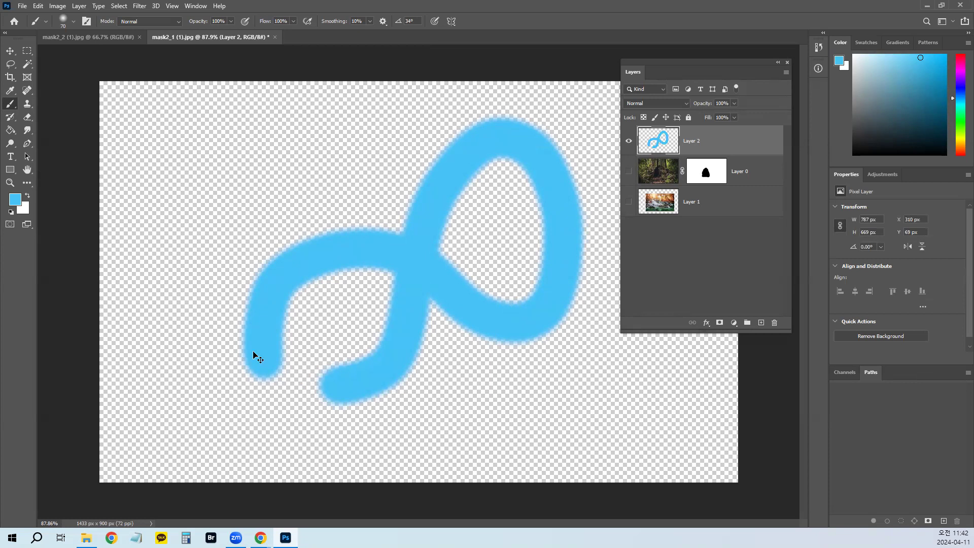
key(ctrl+z)
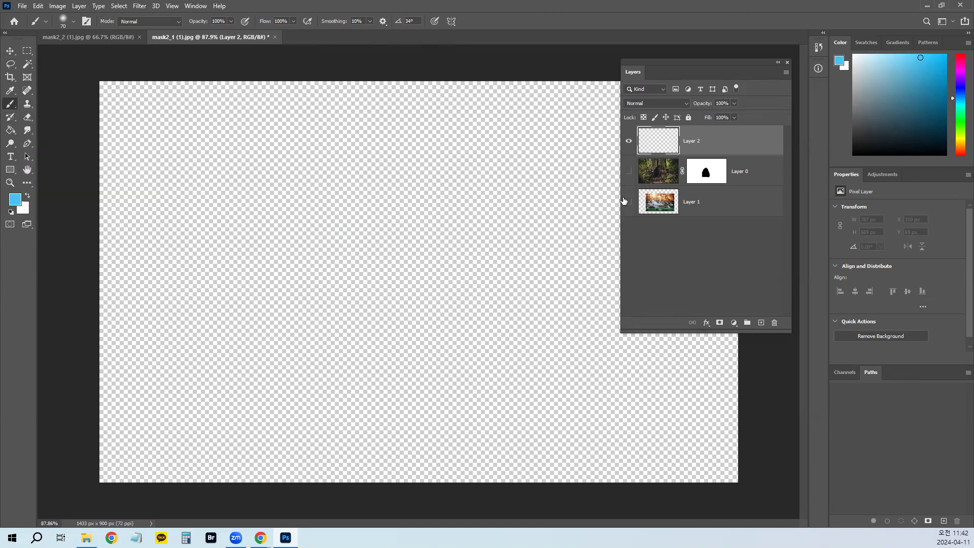
Step: Toggle the visibility of Layer 0 and Layer 1 individually to show them along with Layer 2
click(628, 171)
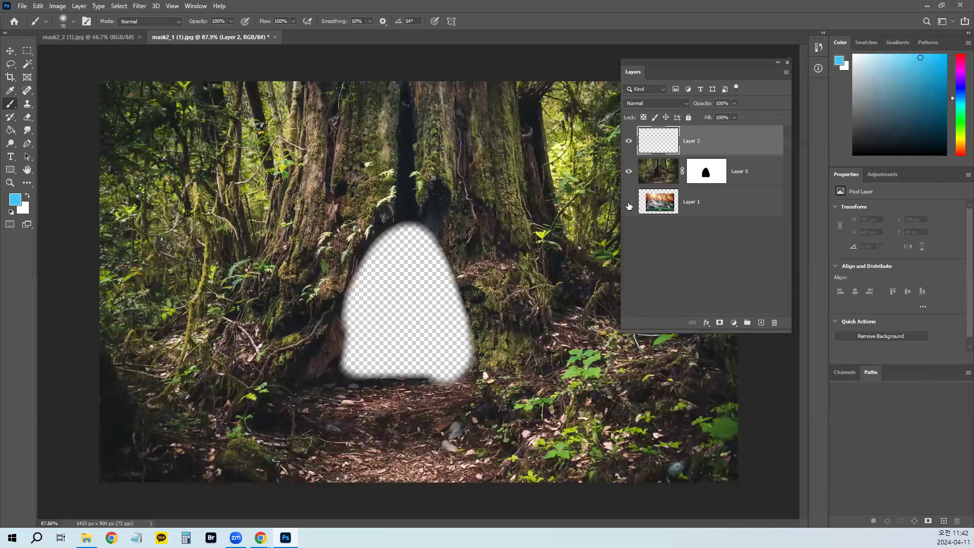
click(628, 172)
click(630, 204)
click(630, 203)
click(629, 171)
click(629, 201)
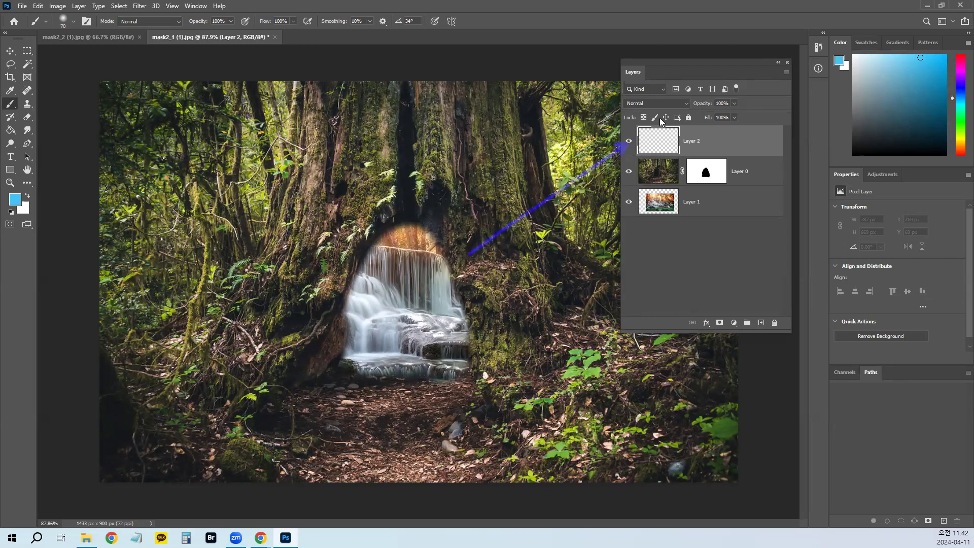
click(629, 201)
Step: Alternate between showing only Layer 2 and showing all layers, ending with Layer 2 isolated
alt+click(628, 145)
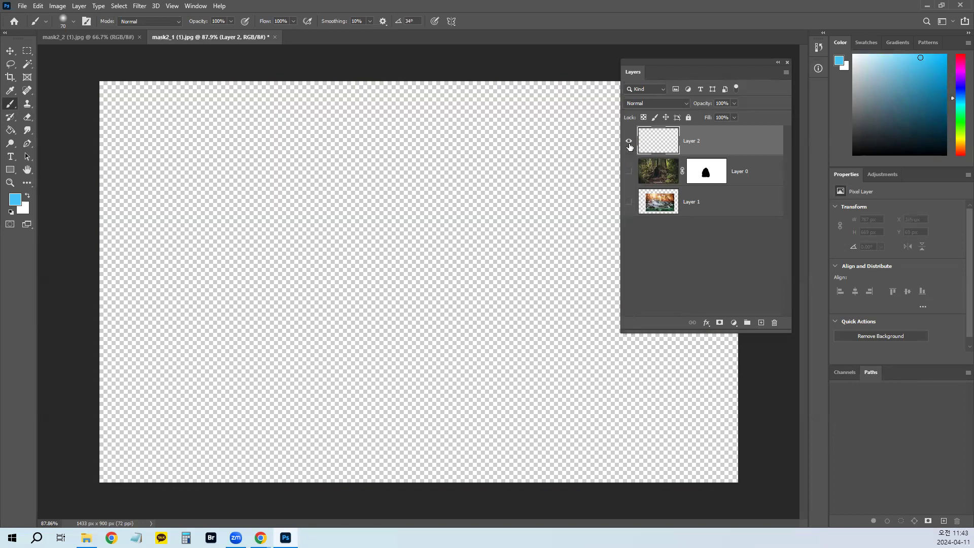
alt+click(629, 145)
alt+click(629, 145)
alt+click(629, 141)
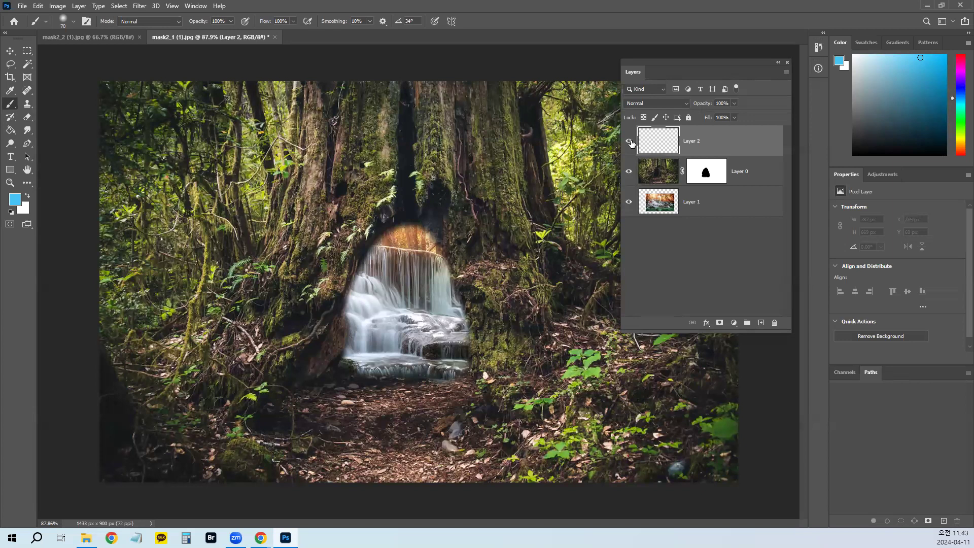
alt+click(628, 142)
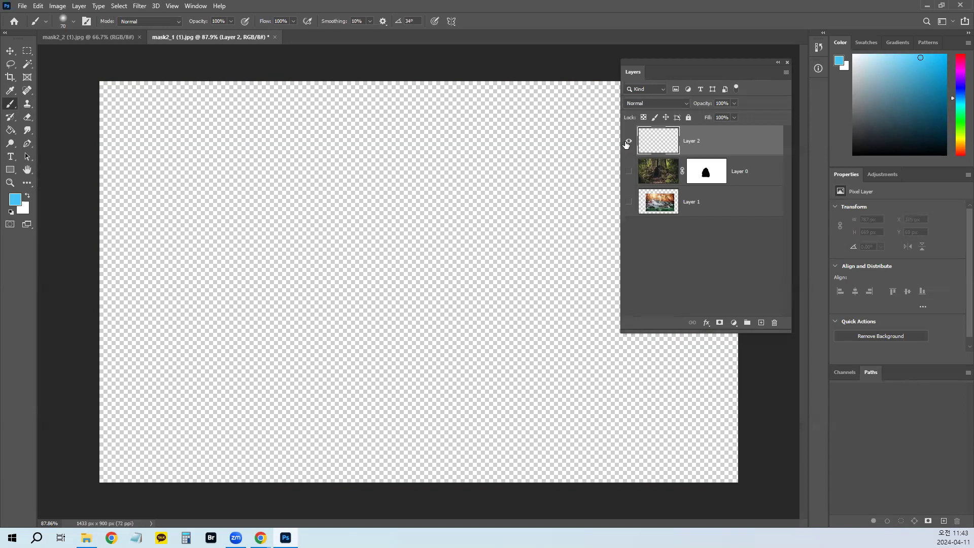
Step: Isolate different layers in turn, restore the visibility of all three, and show only Layer 2 again
click(628, 143)
click(628, 172)
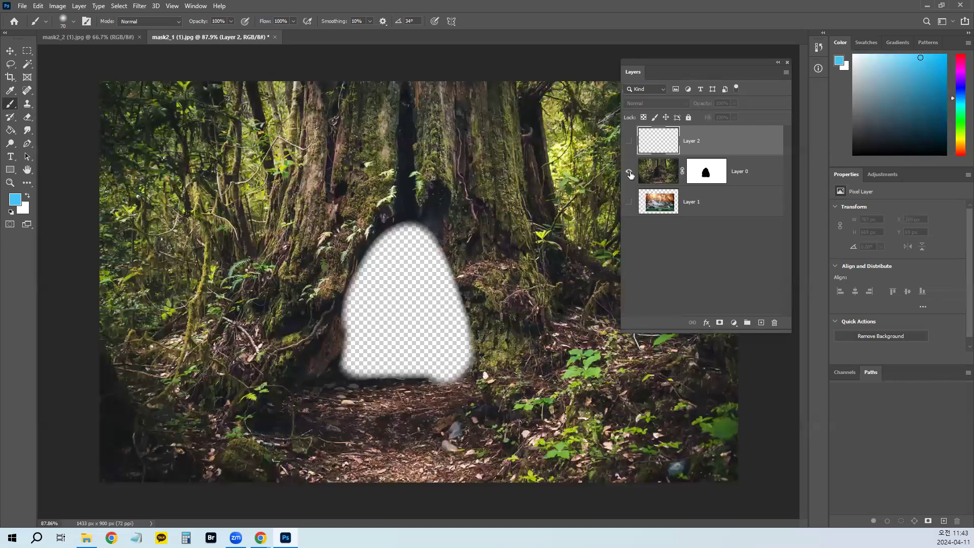
alt+click(629, 201)
alt+click(629, 142)
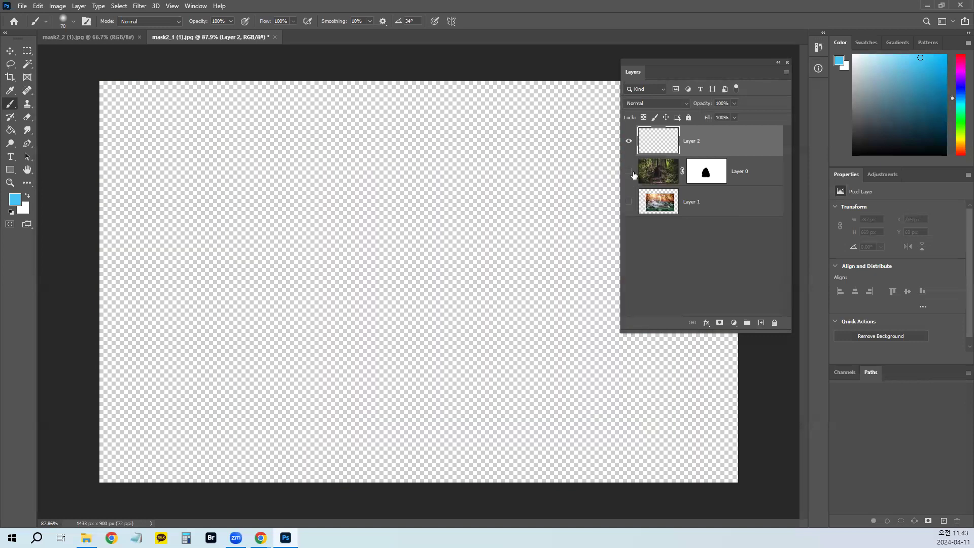
click(629, 172)
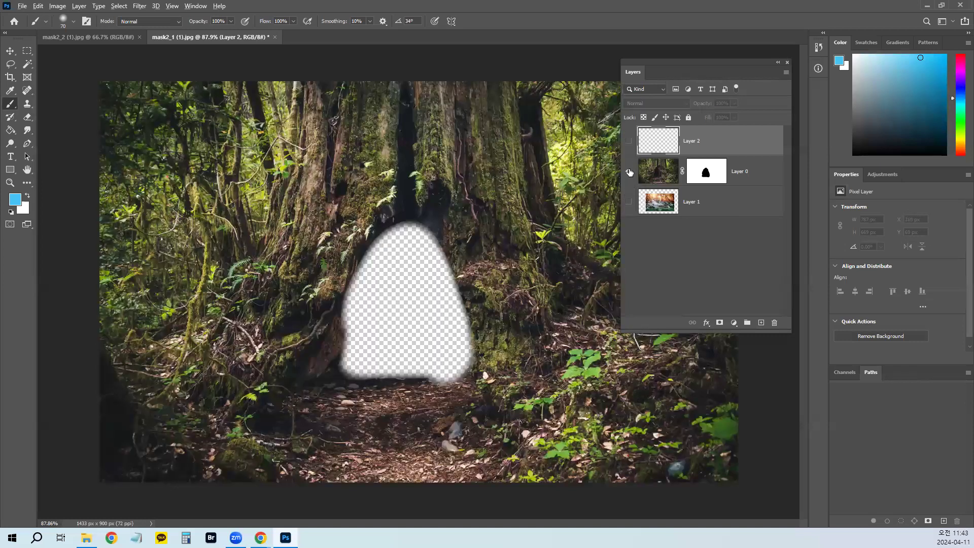
alt+click(629, 172)
click(627, 201)
click(629, 146)
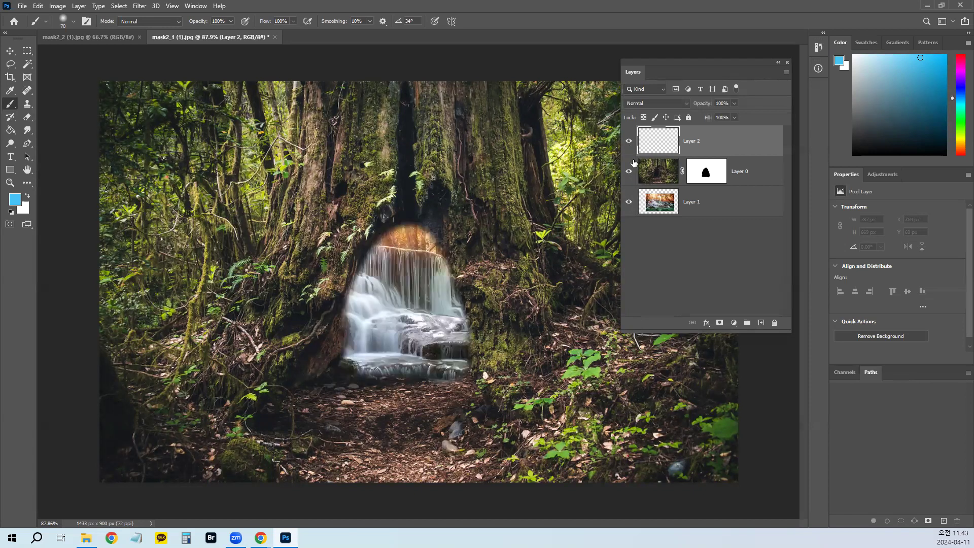
alt+click(629, 144)
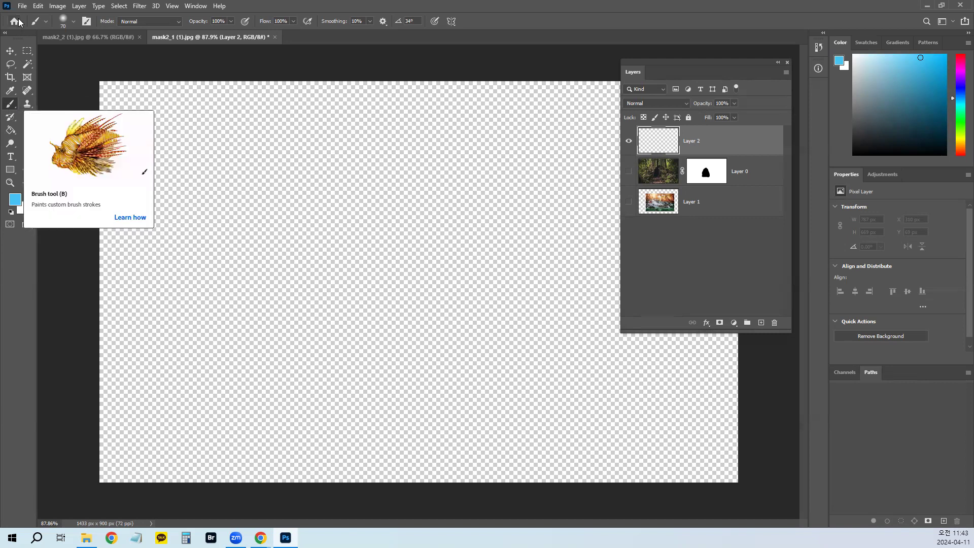
Step: Go through the marquee, wand, lasso, crop and frame tools and make the Move tool active
click(27, 52)
click(28, 65)
click(8, 66)
click(8, 82)
click(27, 81)
click(28, 66)
click(27, 53)
click(15, 55)
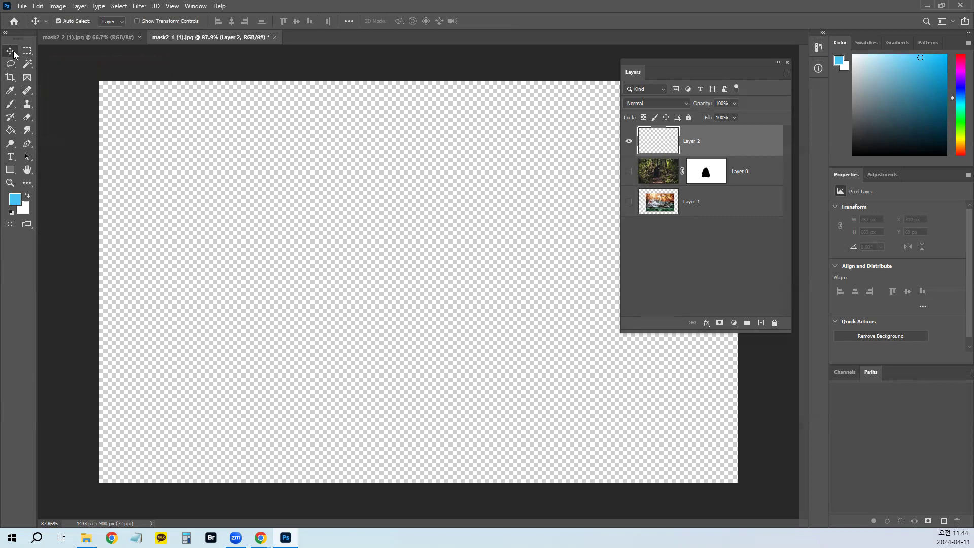
Step: Switch to the Brush tool and set its opacity to 10%
click(11, 105)
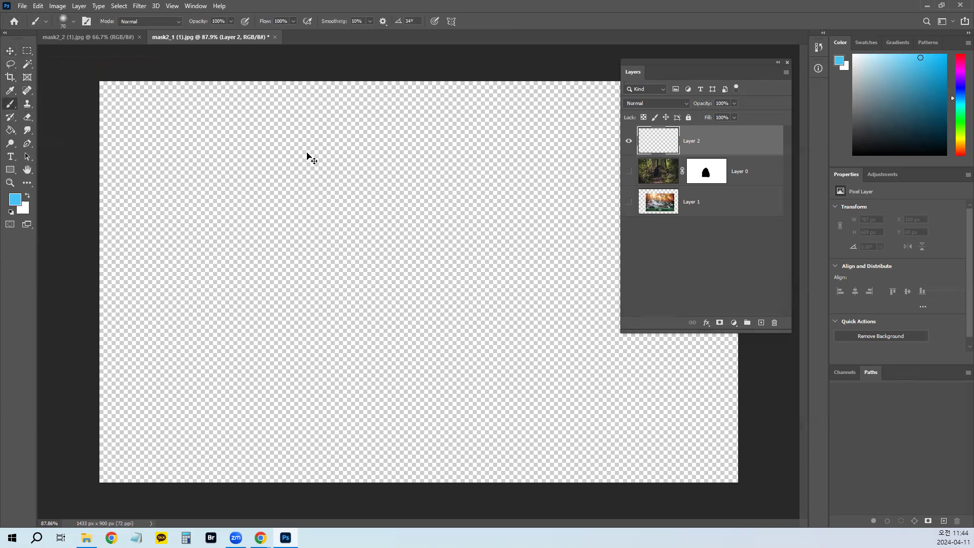
click(29, 51)
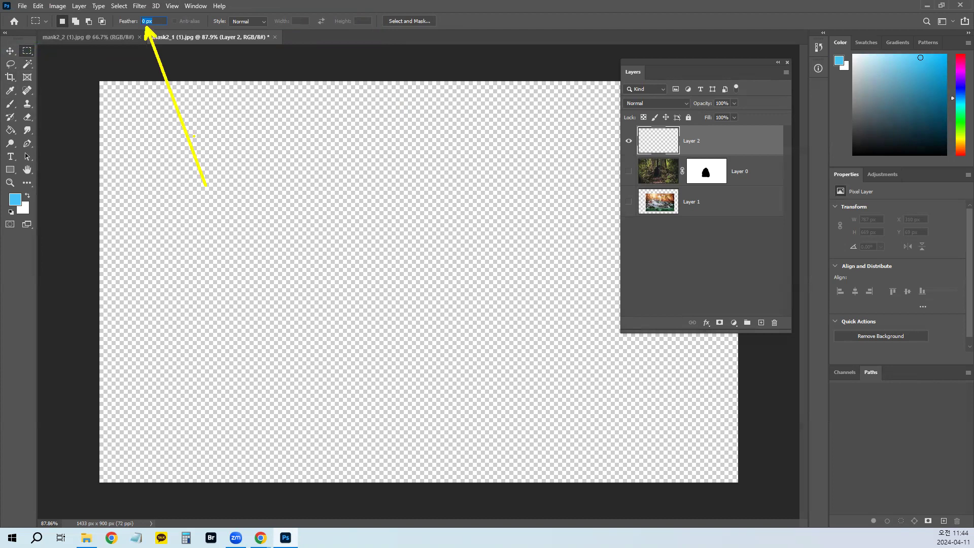
click(7, 104)
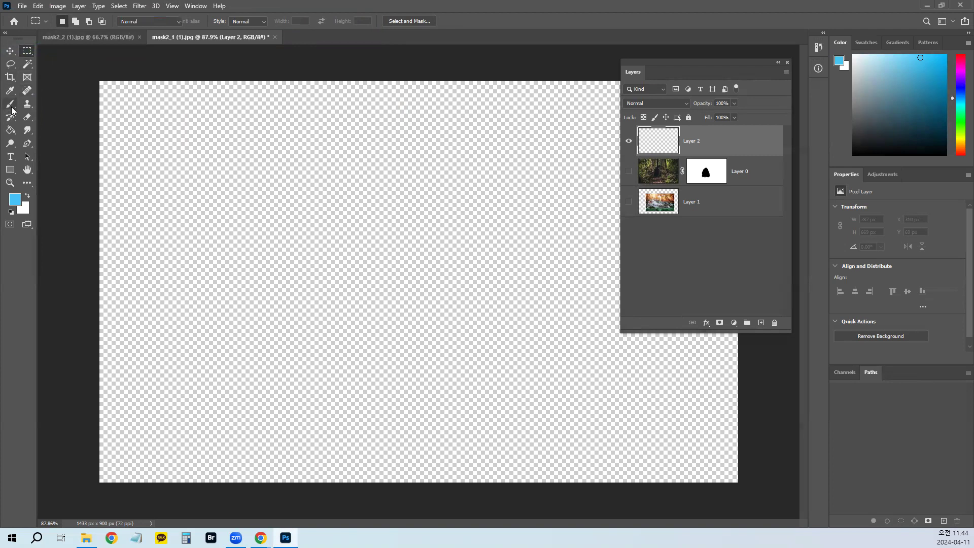
key(Return)
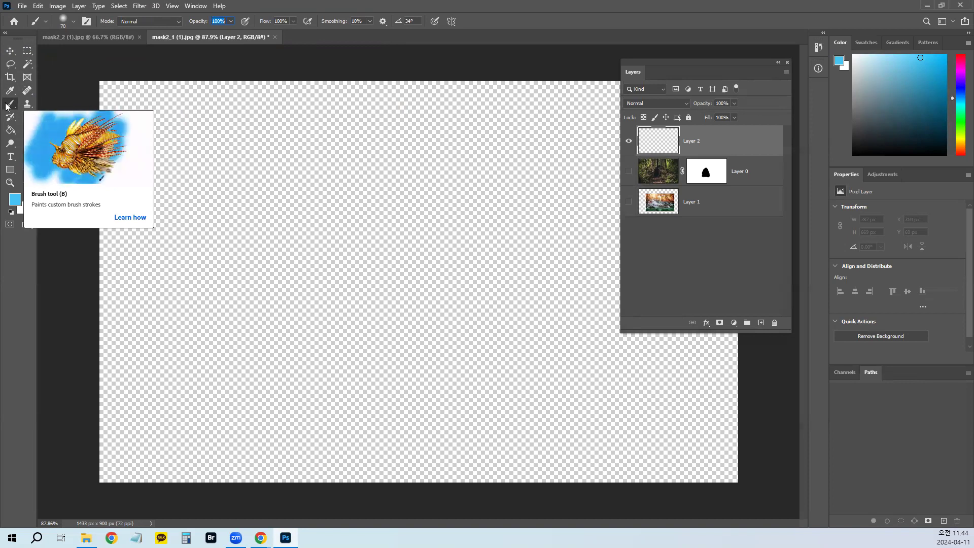
text(10)
key(Return)
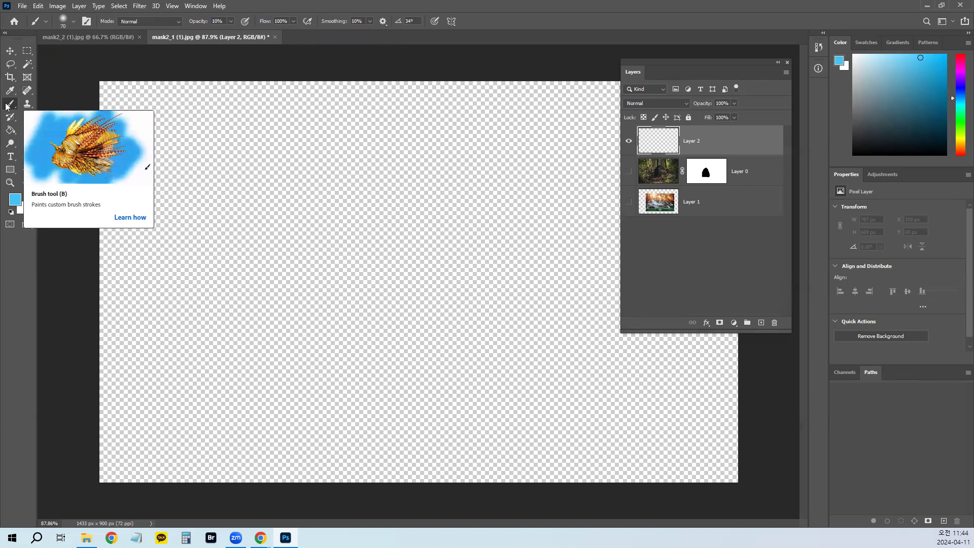
Step: Paint overlapping translucent strokes on Layer 2, first in light blue and, after changing the foreground colour, in deep blue
mouse_move(296, 355)
mouse_down()
mouse_move(239, 338)
mouse_move(217, 283)
mouse_move(249, 235)
mouse_move(367, 278)
mouse_move(507, 270)
mouse_move(524, 196)
mouse_move(452, 205)
mouse_move(464, 310)
mouse_move(388, 392)
mouse_move(241, 385)
mouse_move(253, 327)
mouse_move(249, 371)
mouse_move(210, 385)
mouse_move(296, 251)
mouse_move(427, 160)
mouse_move(246, 270)
mouse_move(190, 274)
mouse_move(483, 243)
mouse_move(291, 304)
mouse_move(279, 271)
mouse_move(394, 179)
mouse_move(237, 353)
mouse_move(178, 211)
mouse_move(407, 305)
mouse_move(426, 158)
mouse_move(299, 263)
mouse_move(223, 224)
mouse_move(333, 304)
mouse_move(390, 277)
mouse_move(365, 179)
mouse_move(248, 303)
mouse_move(229, 240)
mouse_move(420, 260)
mouse_move(377, 206)
mouse_move(291, 318)
mouse_move(279, 213)
mouse_move(463, 237)
mouse_move(382, 208)
mouse_move(303, 274)
mouse_up()
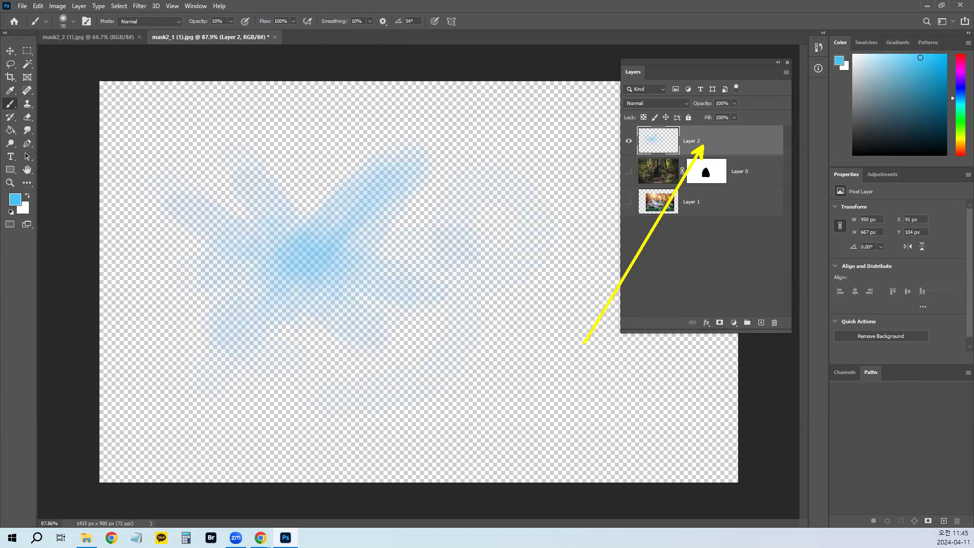
mouse_move(305, 230)
mouse_down()
mouse_move(311, 296)
mouse_move(311, 228)
mouse_move(341, 223)
mouse_move(306, 290)
mouse_move(406, 230)
mouse_move(324, 247)
mouse_move(308, 272)
mouse_move(374, 248)
mouse_move(361, 243)
mouse_move(291, 292)
mouse_move(380, 226)
mouse_move(266, 304)
mouse_move(356, 222)
mouse_move(322, 279)
mouse_move(312, 282)
mouse_move(355, 226)
mouse_move(290, 294)
mouse_move(360, 225)
mouse_move(290, 319)
mouse_move(298, 225)
mouse_move(329, 309)
mouse_move(326, 252)
mouse_move(307, 209)
mouse_move(336, 302)
mouse_move(297, 208)
mouse_move(328, 271)
mouse_move(320, 283)
mouse_move(314, 214)
mouse_move(348, 278)
mouse_move(333, 230)
mouse_up()
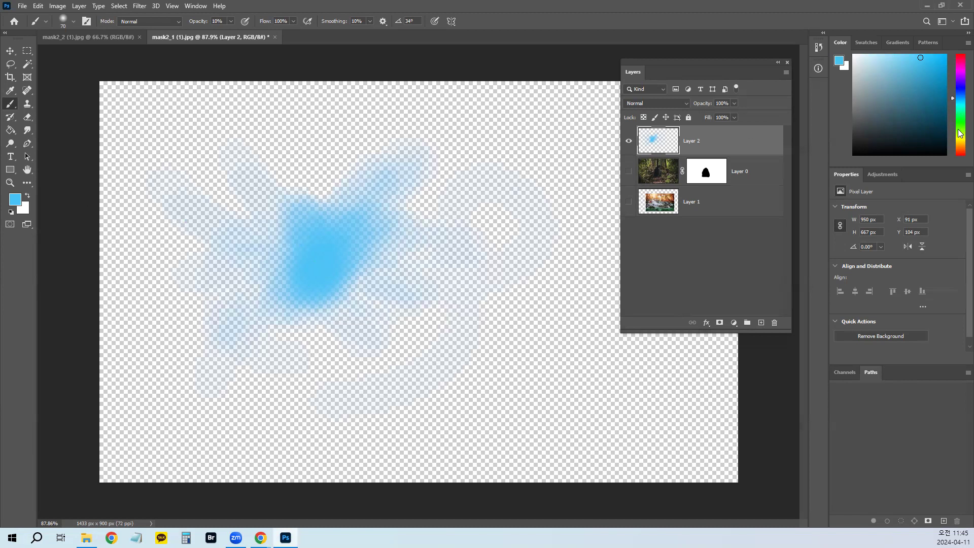
click(959, 87)
drag(924, 75, 944, 54)
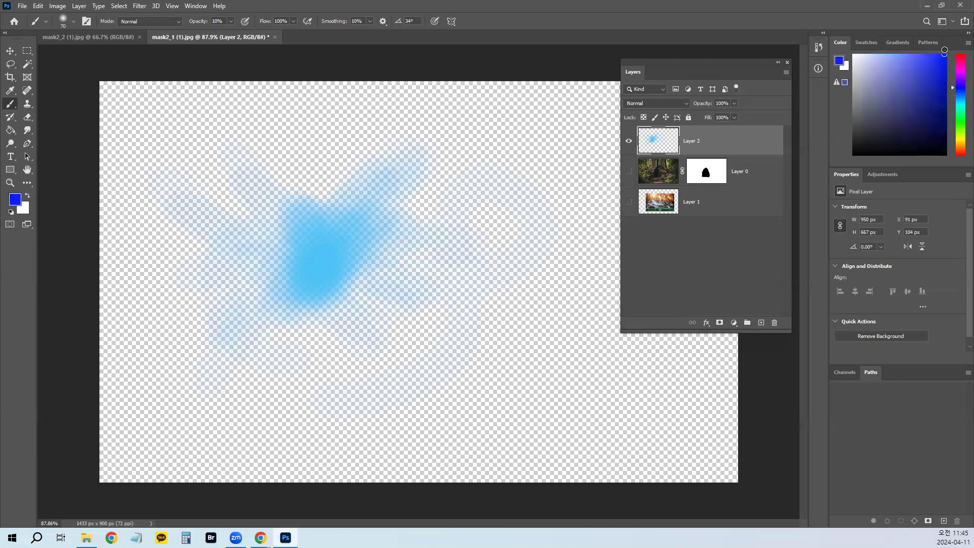
click(207, 282)
mouse_move(208, 282)
mouse_down()
mouse_move(233, 250)
mouse_move(374, 263)
mouse_move(422, 253)
mouse_move(248, 265)
mouse_move(400, 229)
mouse_move(447, 167)
mouse_move(367, 363)
mouse_up()
Step: Paint more translucent strokes over the blue patch on Layer 2 in purple, red and green
click(960, 71)
mouse_move(450, 146)
mouse_down()
mouse_move(405, 272)
mouse_move(246, 303)
mouse_up()
click(960, 55)
drag(430, 215, 191, 222)
mouse_move(262, 131)
mouse_down()
mouse_move(290, 318)
mouse_move(221, 349)
mouse_up()
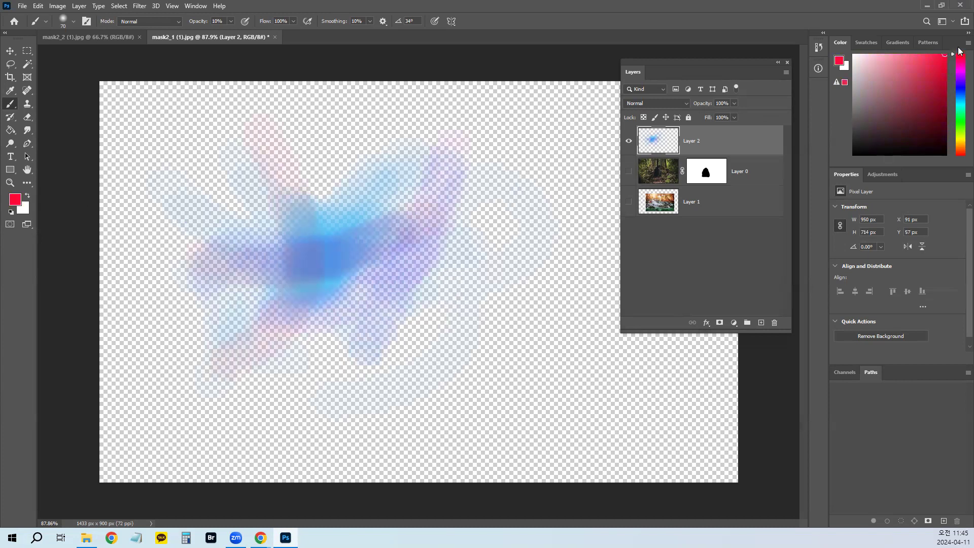
click(960, 120)
mouse_move(441, 179)
mouse_down()
mouse_move(243, 316)
mouse_move(362, 211)
mouse_move(224, 326)
mouse_move(412, 225)
mouse_move(280, 226)
mouse_move(247, 267)
mouse_move(290, 273)
mouse_move(382, 243)
mouse_move(348, 264)
mouse_move(426, 205)
mouse_move(361, 235)
mouse_move(410, 189)
mouse_move(328, 226)
mouse_move(340, 224)
mouse_move(308, 257)
mouse_up()
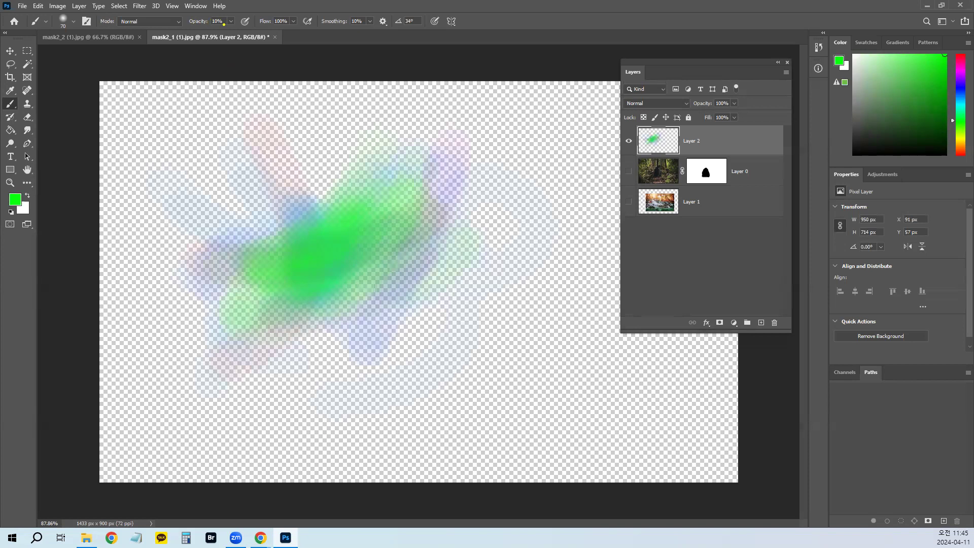
Step: Set the brush opacity to 100% and paint a solid green curved stroke diagonally across Layer 2's painted patch
drag(223, 24, 374, 406)
key(Escape)
text(1)
text(10)
mouse_move(274, 140)
mouse_down()
mouse_move(381, 311)
mouse_move(479, 340)
mouse_up()
key(Return)
text(100)
key(Return)
key(Return)
key(Return)
key(Return)
Step: Paint green strokes on Layer 2 at 30% brush opacity and enlarge the brush to 125 px
key(3)
mouse_move(459, 170)
mouse_down()
mouse_move(381, 305)
mouse_move(235, 244)
mouse_move(224, 394)
mouse_move(209, 404)
mouse_up()
mouse_move(226, 246)
mouse_down()
mouse_move(224, 376)
mouse_move(216, 262)
mouse_move(243, 331)
mouse_move(208, 249)
mouse_move(259, 331)
mouse_move(224, 257)
mouse_move(254, 350)
mouse_move(254, 321)
mouse_move(233, 302)
mouse_move(262, 297)
mouse_up()
key(bracketright)
key(bracketright)
key(bracketright)
key(bracketright)
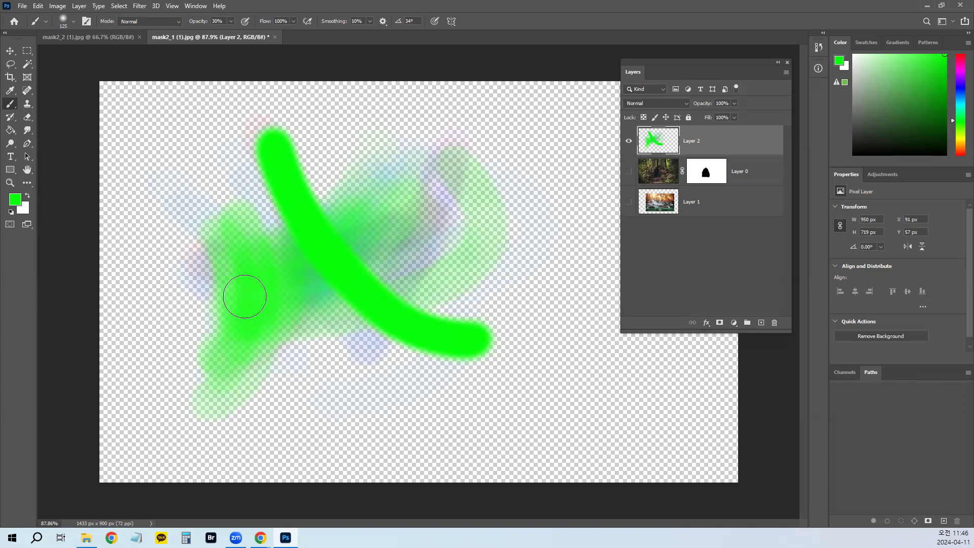
Step: Delete Layer 2 and make Layer 0 visible, keeping Layer 1 hidden
drag(710, 144, 774, 322)
click(628, 141)
click(629, 172)
click(629, 172)
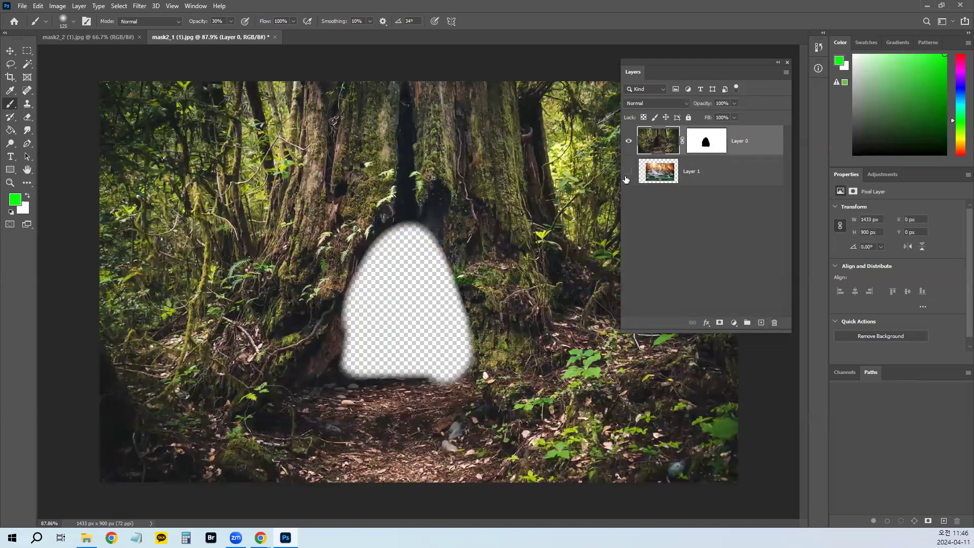
Step: Display Layer 0's mask on its own and examine the soft edge around the black shape
alt+click(704, 143)
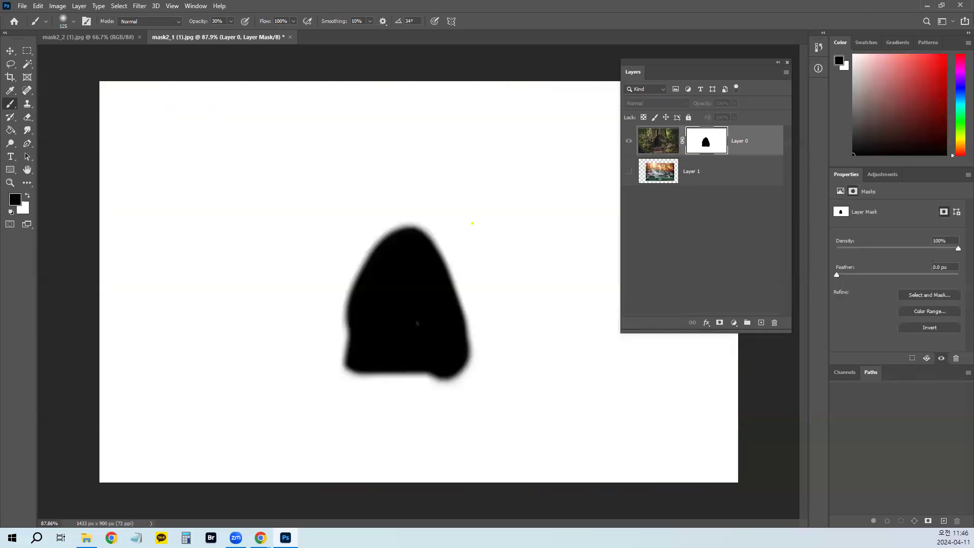
drag(486, 209, 513, 75)
drag(420, 303, 473, 151)
key(Escape)
key(ctrl+1)
click(487, 273)
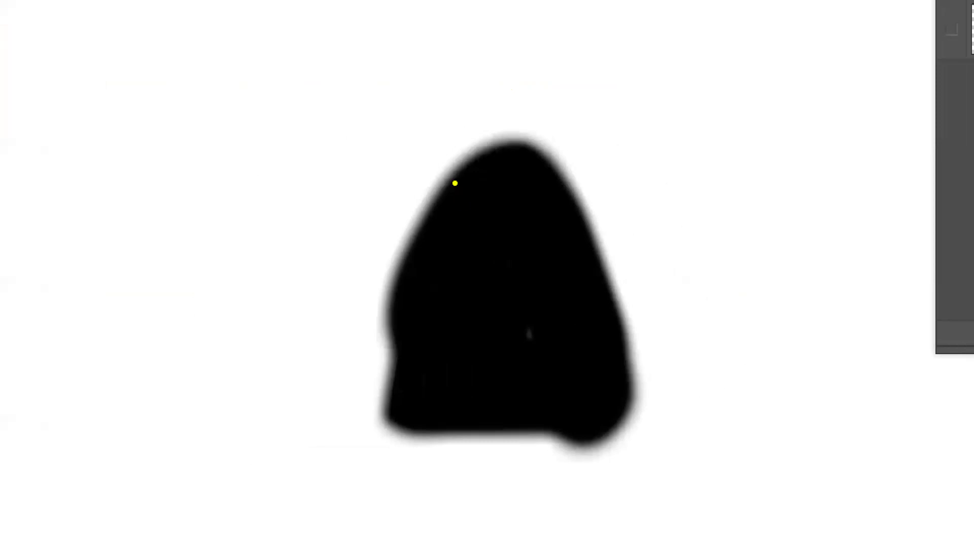
drag(454, 166, 453, 43)
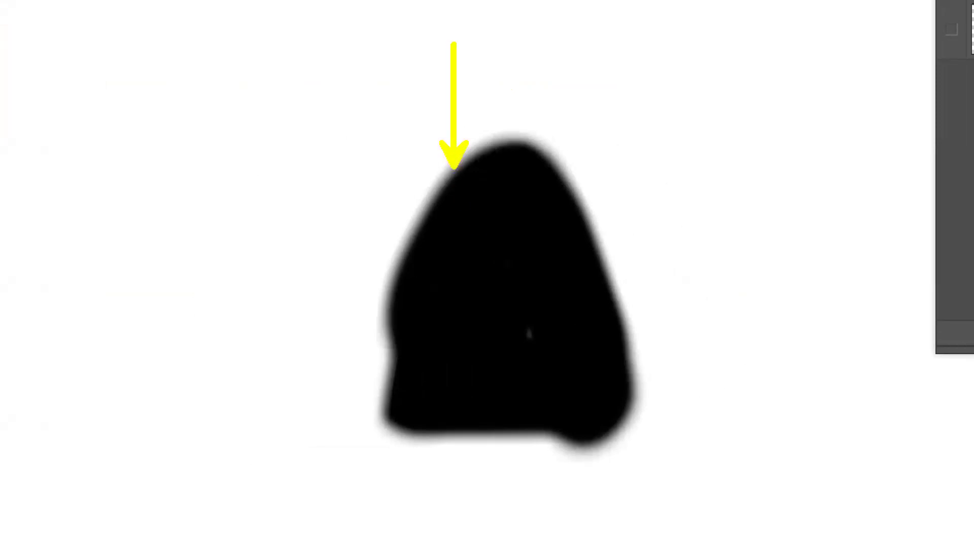
key(Escape)
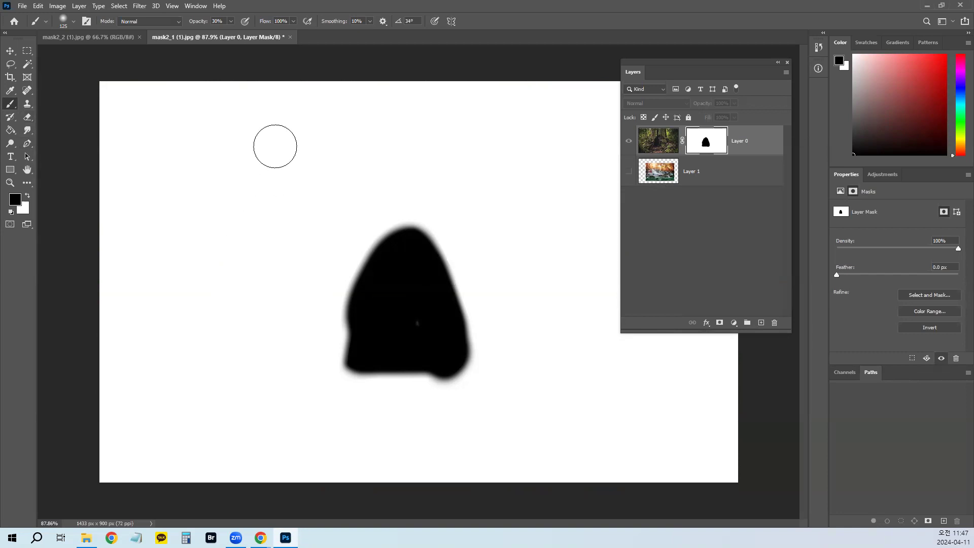
Step: Try a curved black stroke at 30% brush opacity on the white area of Layer 0's mask and undo it
click(226, 21)
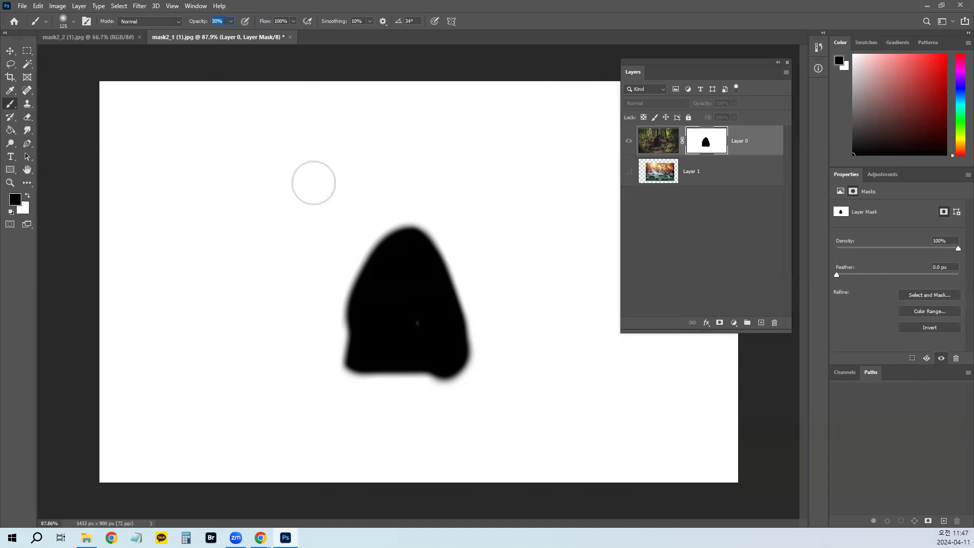
mouse_move(228, 292)
mouse_down()
mouse_move(238, 225)
mouse_move(305, 175)
mouse_up()
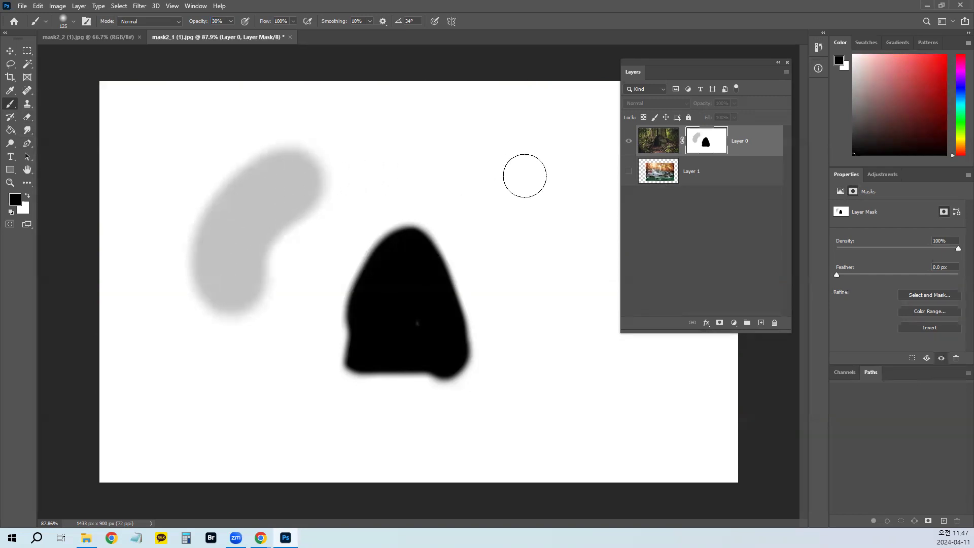
key(ctrl+z)
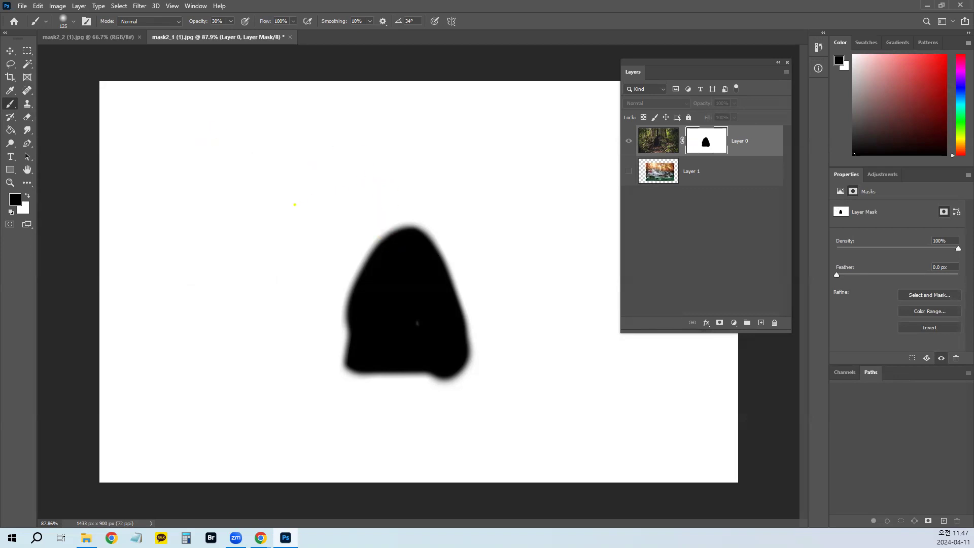
mouse_move(204, 124)
mouse_down()
mouse_move(219, 146)
mouse_move(253, 124)
mouse_up()
drag(495, 129, 493, 159)
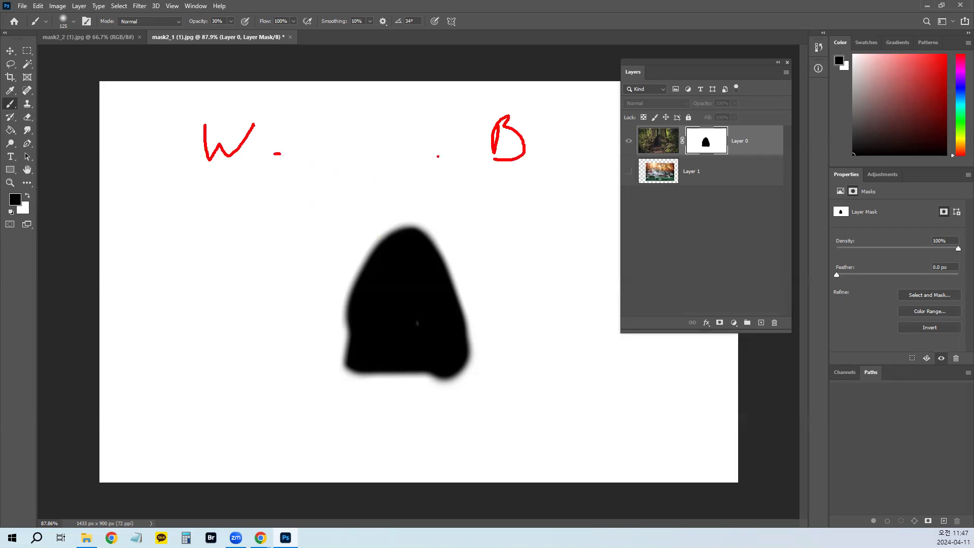
drag(385, 116, 338, 138)
mouse_move(389, 175)
mouse_down()
mouse_move(337, 170)
mouse_move(337, 107)
mouse_move(402, 138)
mouse_move(386, 177)
mouse_up()
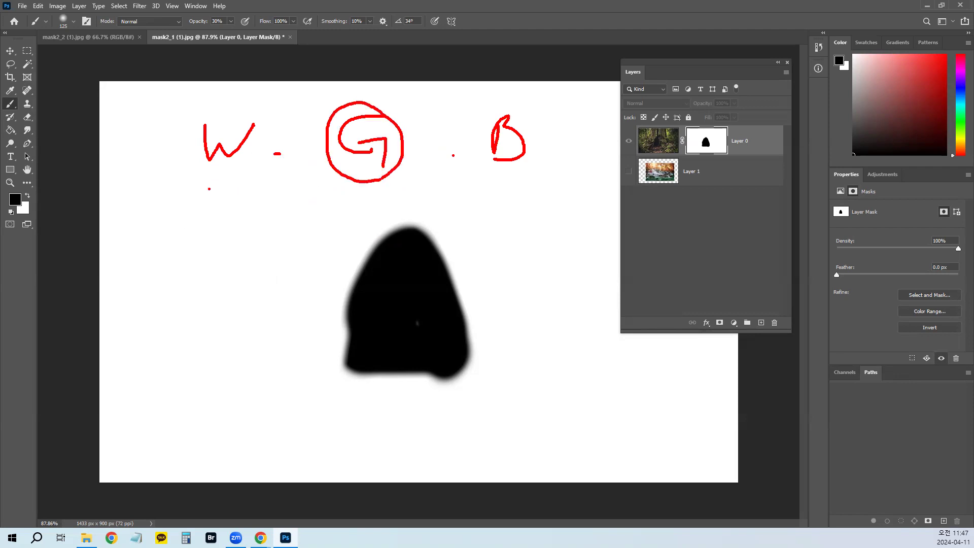
drag(141, 99, 580, 198)
mouse_move(242, 177)
mouse_down()
mouse_move(255, 123)
mouse_move(255, 178)
mouse_up()
mouse_move(564, 193)
mouse_down()
mouse_move(456, 173)
mouse_move(565, 179)
mouse_up()
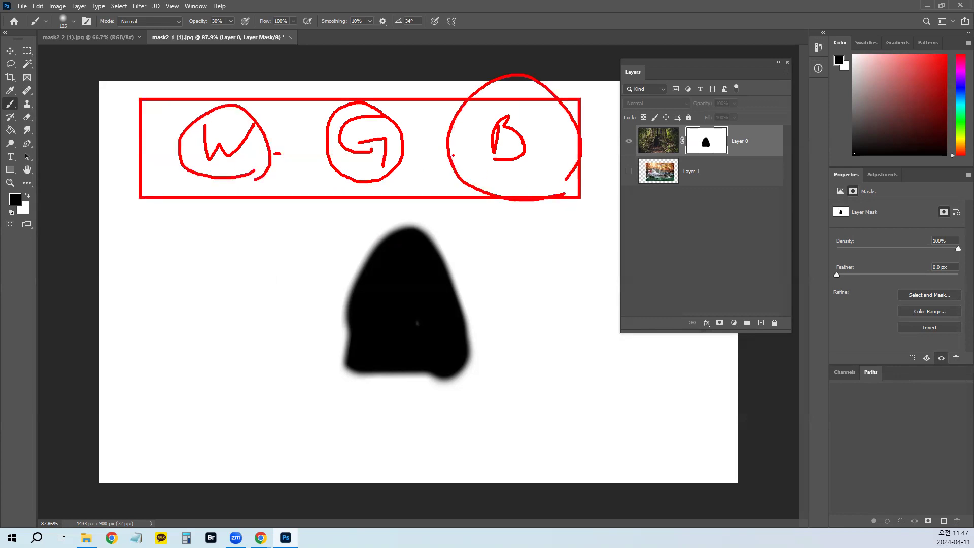
key(Escape)
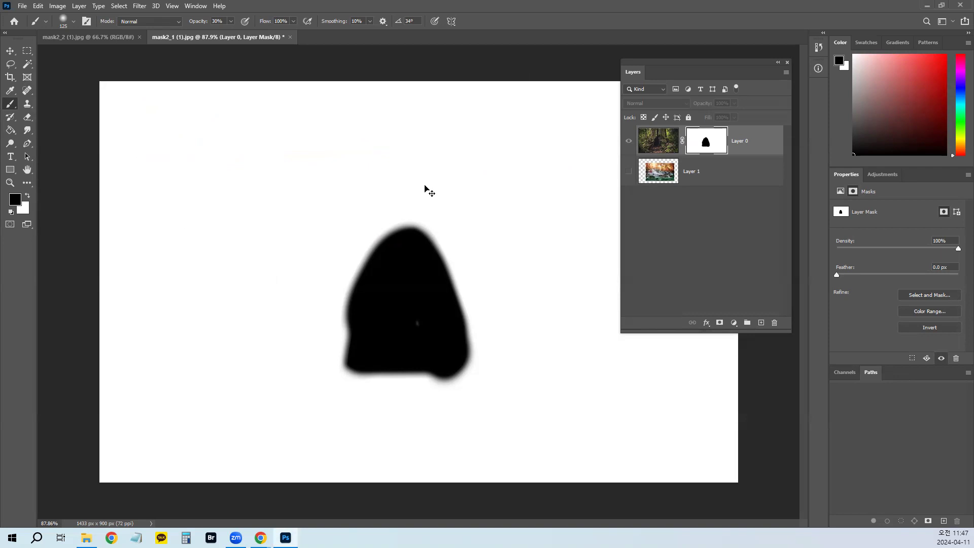
mouse_move(292, 123)
mouse_down()
mouse_move(272, 194)
mouse_move(285, 135)
mouse_move(313, 140)
mouse_move(323, 175)
mouse_move(278, 193)
mouse_up()
key(Escape)
mouse_move(336, 136)
mouse_down()
mouse_move(306, 187)
mouse_move(356, 144)
mouse_move(364, 150)
mouse_up()
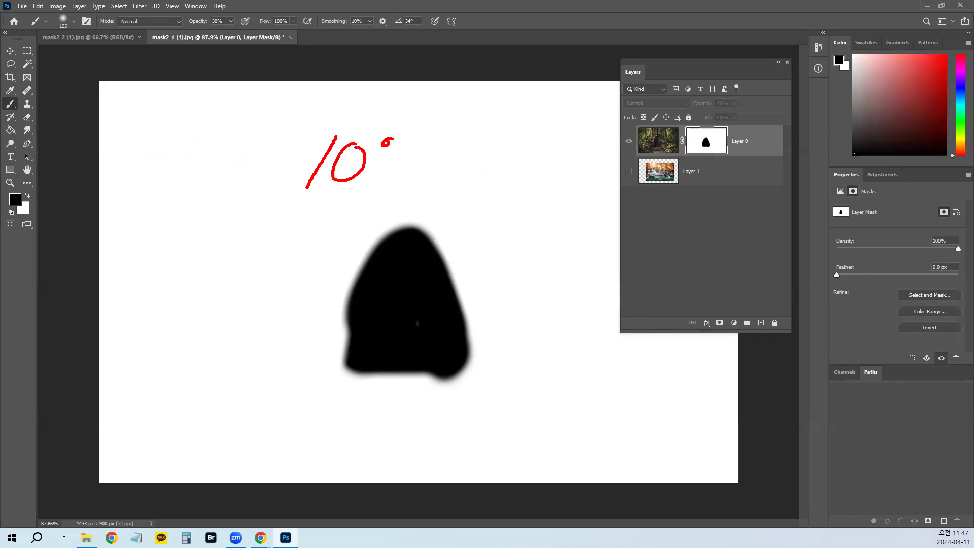
drag(423, 133, 357, 205)
mouse_move(405, 179)
mouse_down()
mouse_move(415, 183)
mouse_move(405, 170)
mouse_up()
click(312, 150)
mouse_move(262, 134)
mouse_down()
mouse_move(213, 149)
mouse_move(248, 185)
mouse_move(264, 166)
mouse_move(260, 199)
mouse_up()
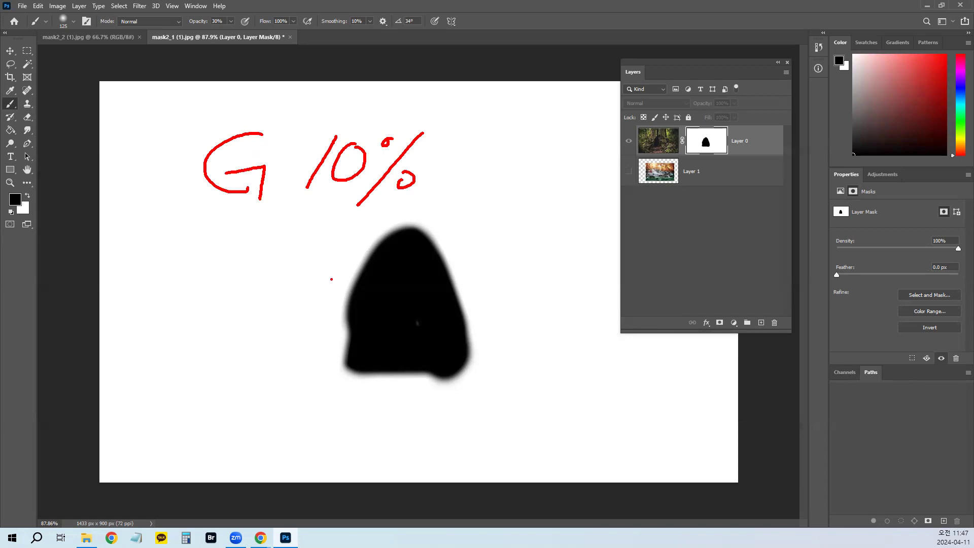
key(Escape)
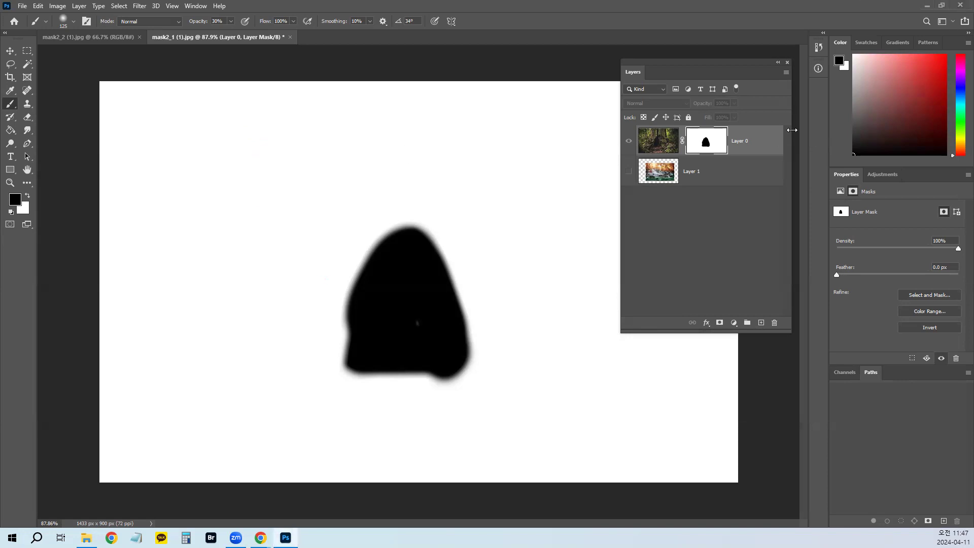
Step: Return from the mask view to the image and make Layer 1 visible
alt+click(707, 145)
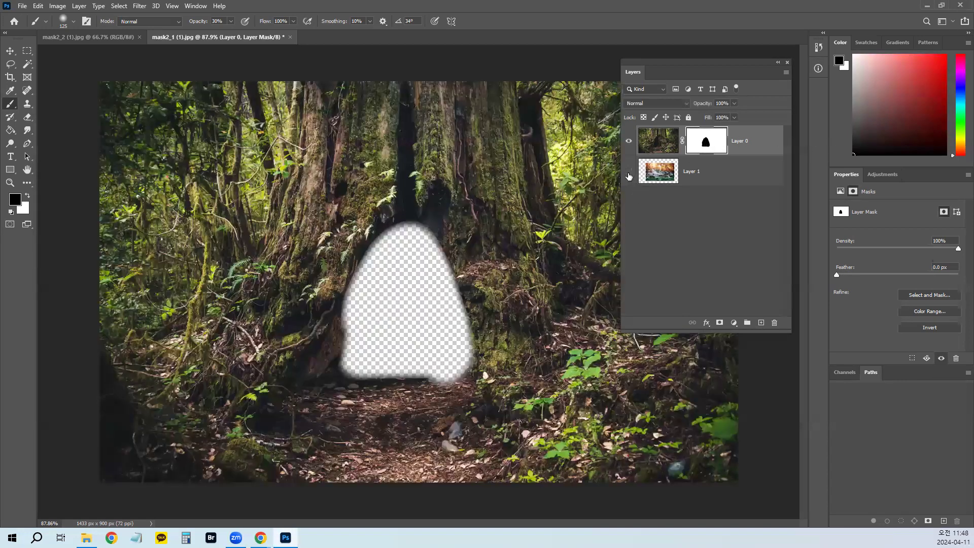
click(628, 171)
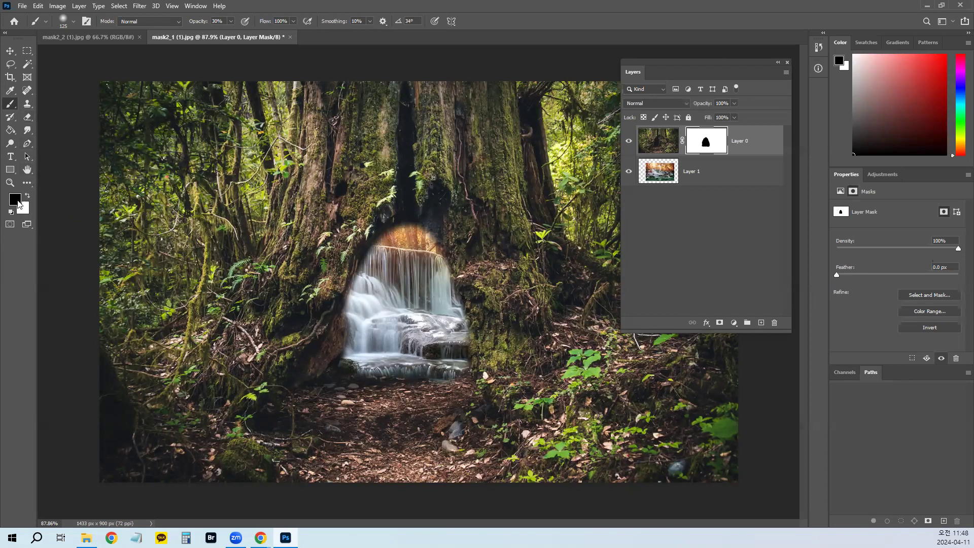
Step: Try fading the hollow's base with black 30% opacity strokes on Layer 0's mask, undo them all and show Layer 1 again
click(226, 22)
mouse_move(347, 376)
mouse_down()
mouse_move(387, 366)
mouse_move(349, 375)
mouse_move(461, 376)
mouse_move(308, 392)
mouse_move(480, 398)
mouse_move(538, 320)
mouse_move(446, 373)
mouse_move(456, 366)
mouse_move(426, 324)
mouse_move(397, 329)
mouse_move(404, 363)
mouse_move(350, 379)
mouse_move(394, 246)
mouse_move(377, 288)
mouse_move(421, 241)
mouse_move(435, 262)
mouse_up()
key(ctrl+z)
key(ctrl+z)
key(ctrl+z)
key(ctrl+z)
key(ctrl+z)
key(ctrl+z)
key(ctrl+z)
key(ctrl+z)
key(ctrl+z)
key(ctrl+z)
key(ctrl+z)
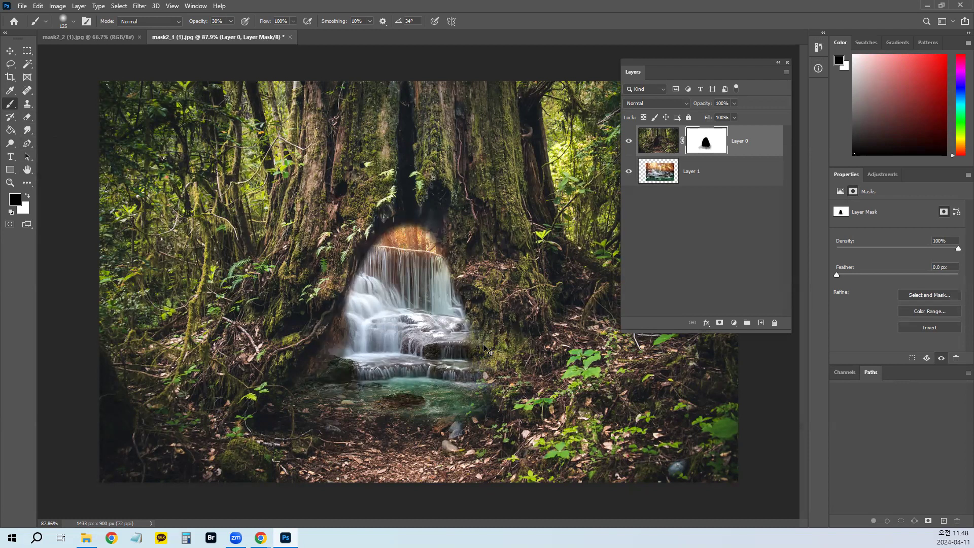
key(ctrl+z)
key(ctrl+z)
key(ctrl+z)
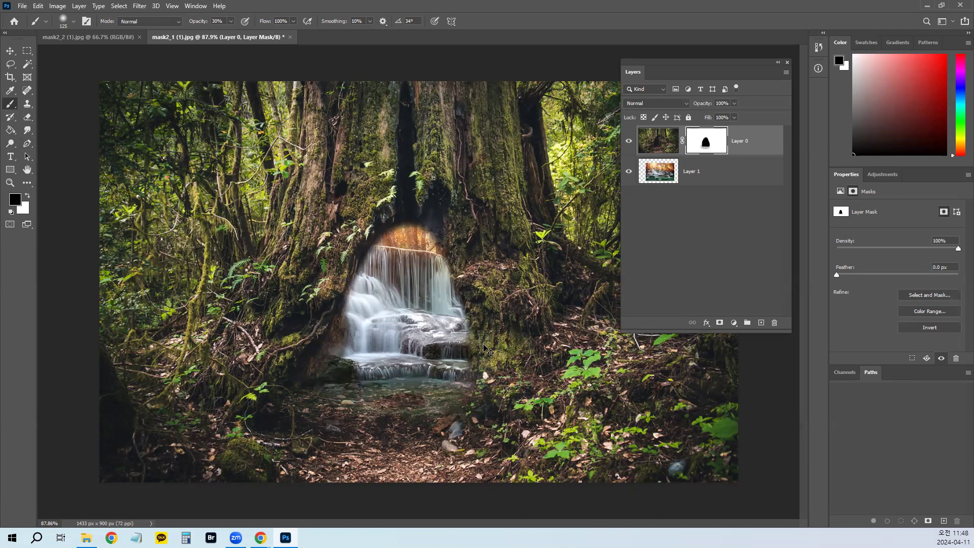
click(628, 171)
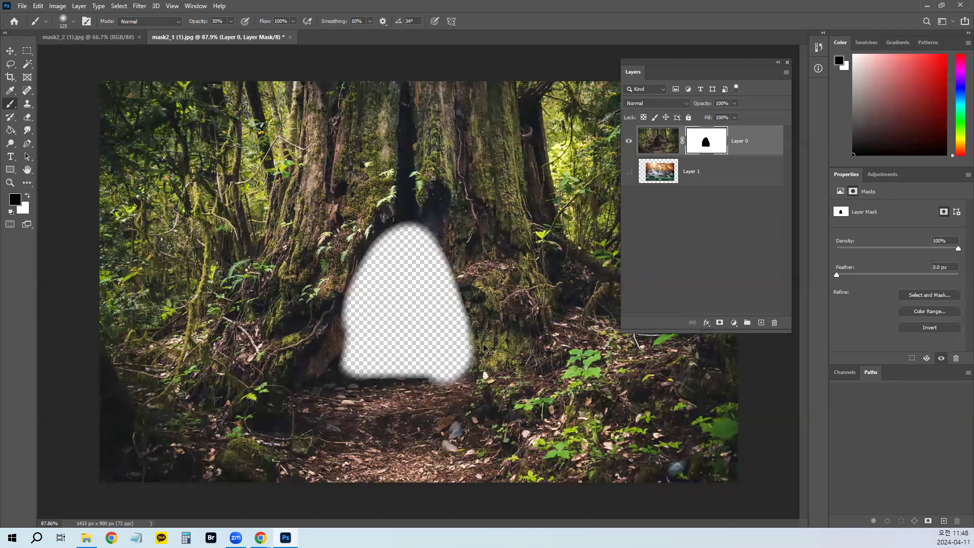
click(629, 172)
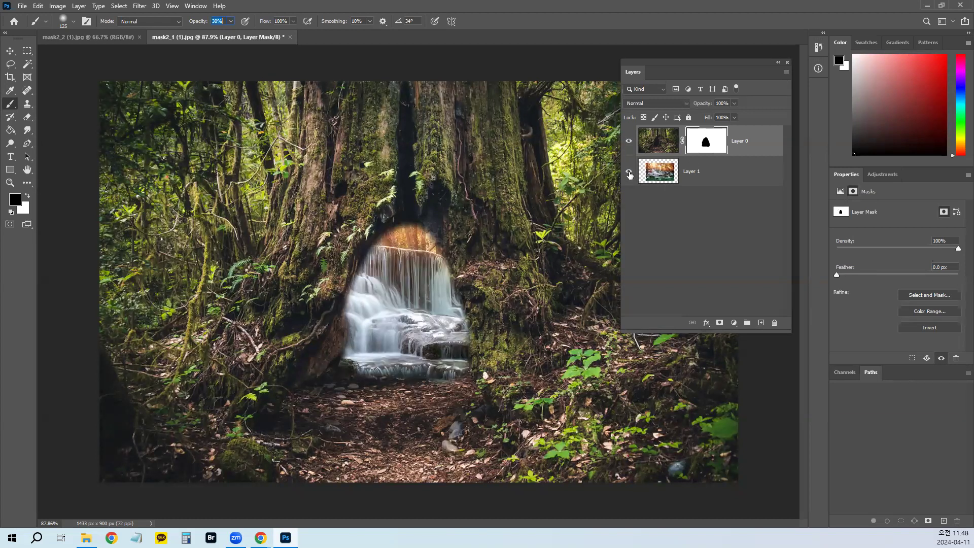
Step: Blend the waterfall's base into the forest floor with black 10% opacity strokes on Layer 0's mask, comparing the mask and image views
mouse_move(359, 371)
mouse_down()
mouse_move(443, 363)
mouse_move(347, 383)
mouse_move(447, 373)
mouse_move(335, 389)
mouse_move(475, 391)
mouse_move(298, 421)
mouse_move(342, 392)
mouse_move(335, 399)
mouse_move(306, 407)
mouse_move(359, 357)
mouse_move(480, 400)
mouse_move(456, 396)
mouse_up()
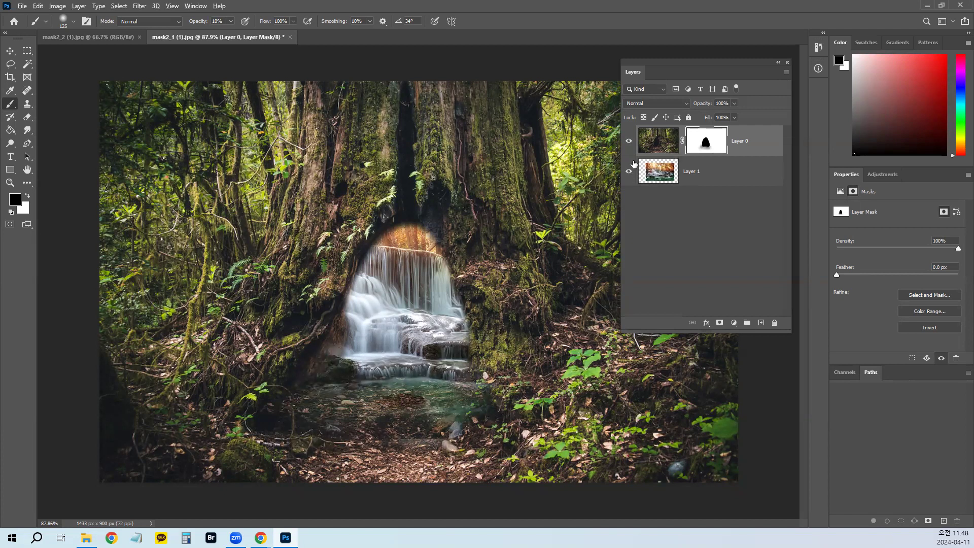
alt+click(714, 146)
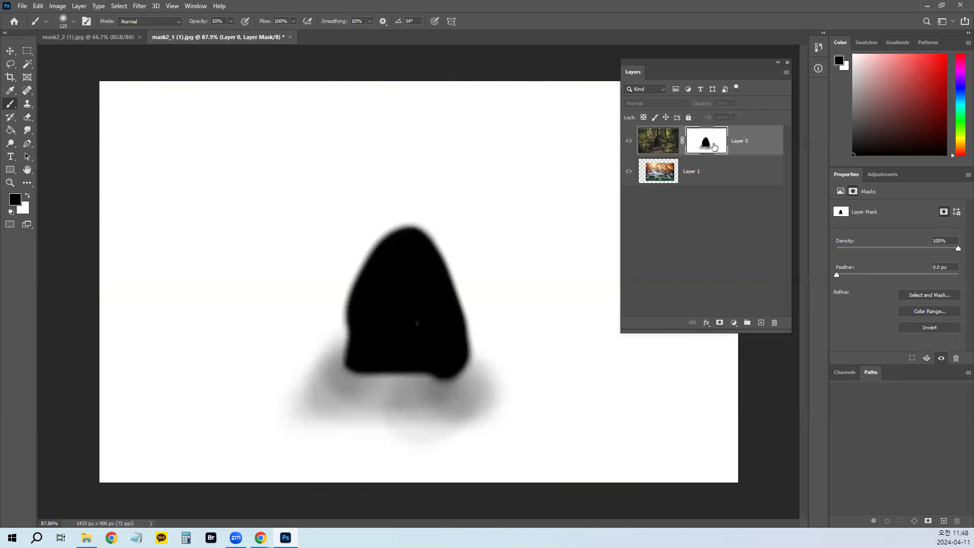
alt+click(714, 147)
alt+click(714, 146)
alt+click(714, 147)
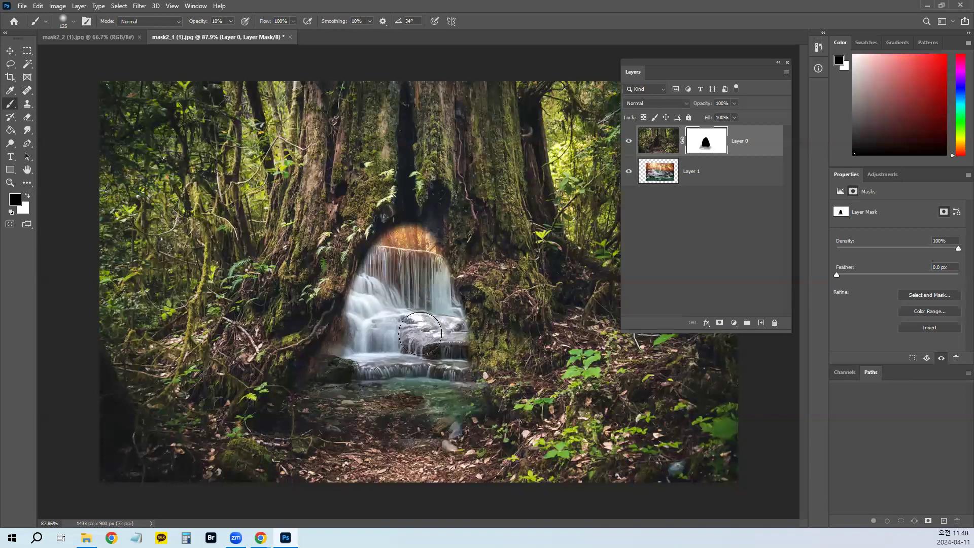
Step: Restore the forest floor below the waterfall with white 10% opacity strokes on Layer 0's mask, and move Layer 1 down inside the hollow
key(x)
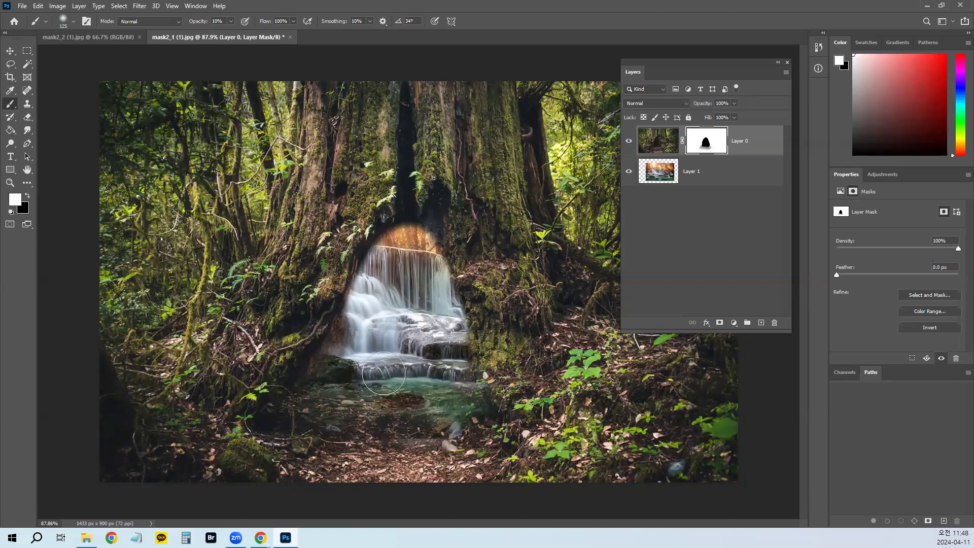
mouse_move(408, 379)
mouse_down()
mouse_move(378, 389)
mouse_move(476, 405)
mouse_move(449, 431)
mouse_up()
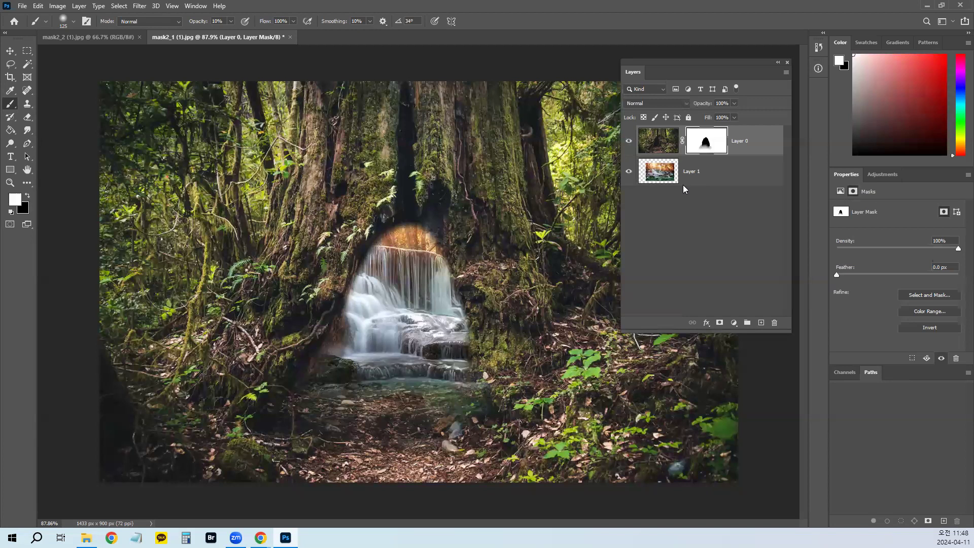
click(695, 172)
key(v)
mouse_move(391, 311)
mouse_down()
mouse_move(388, 336)
mouse_move(391, 329)
mouse_up()
Step: Blend the waterfall's base into the ground with a black 10% opacity stroke on Layer 0's mask
click(706, 140)
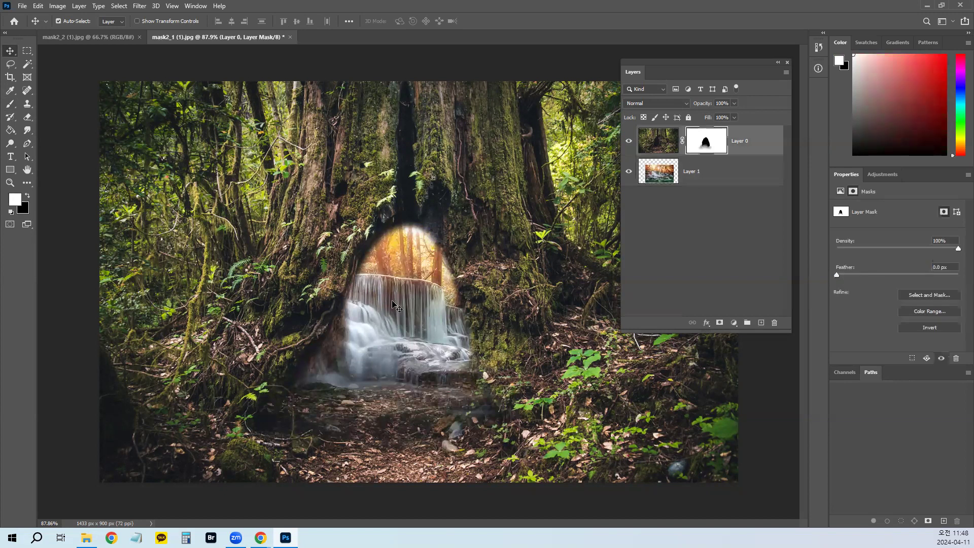
key(x)
key(b)
mouse_move(378, 377)
mouse_down()
mouse_move(426, 375)
mouse_move(414, 374)
mouse_up()
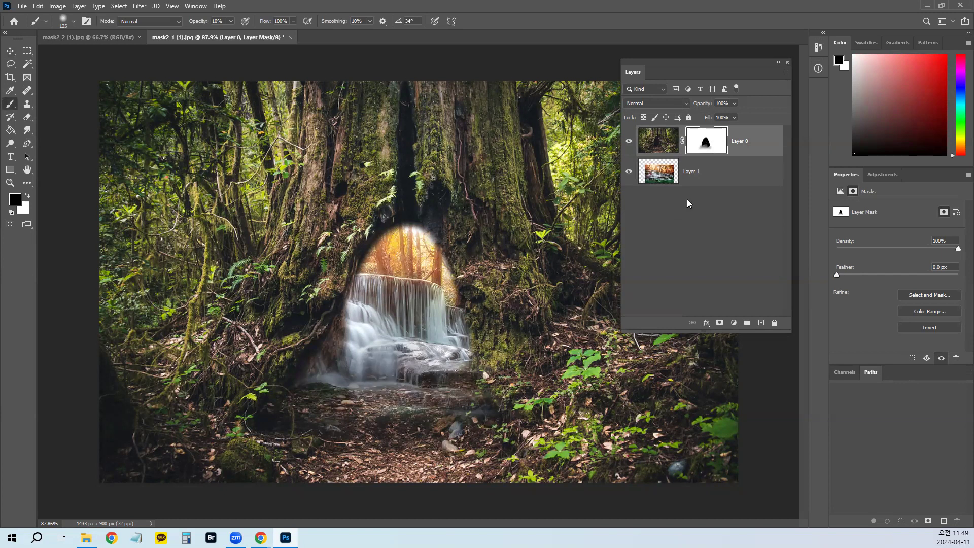
Step: Scale Layer 1 proportionally to 104.70% and reposition it so the waterfall and its lower rock steps fill the hollow
click(668, 172)
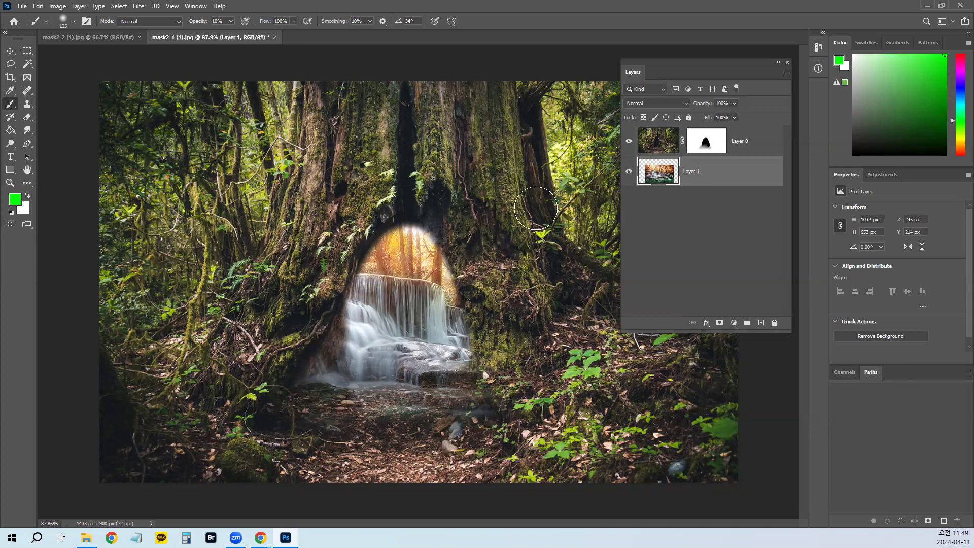
key(ctrl+t)
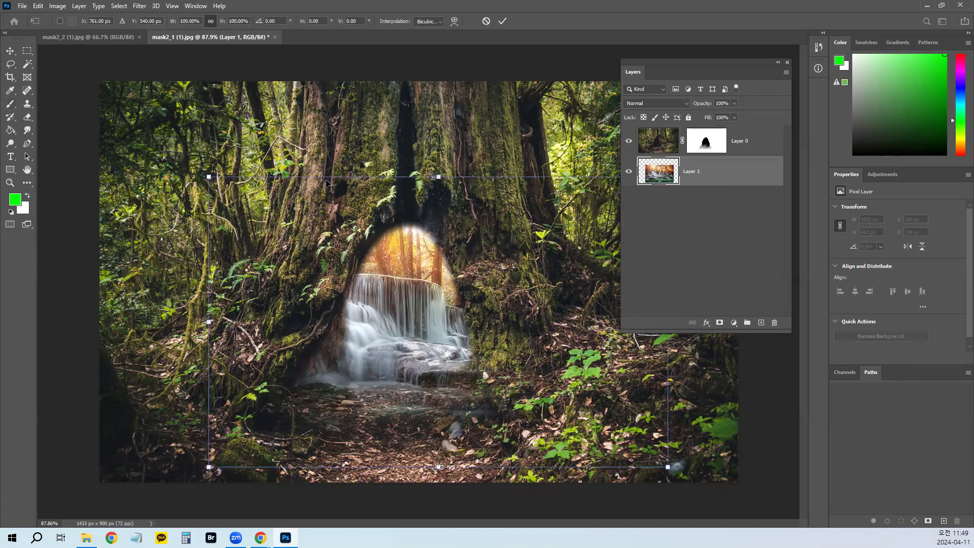
drag(208, 177, 172, 197)
drag(343, 312, 359, 321)
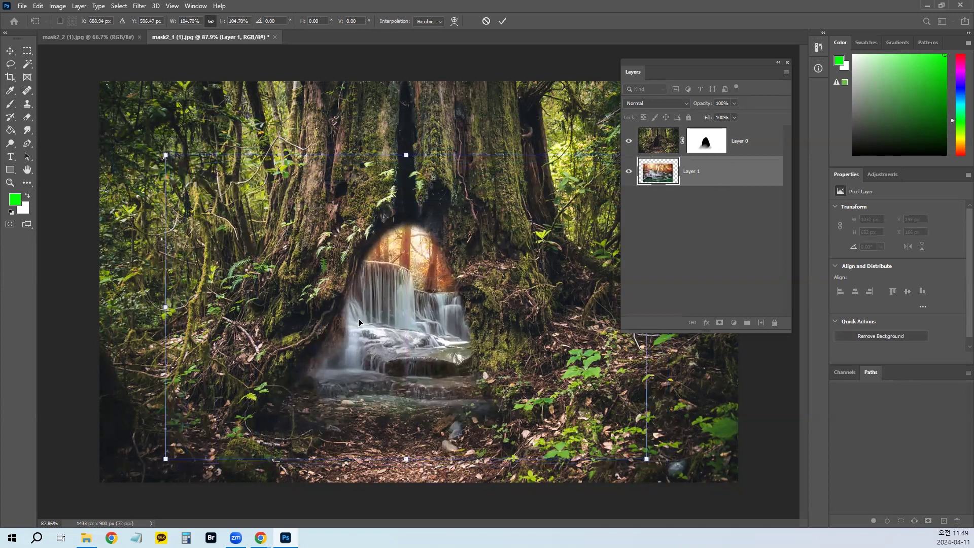
key(Return)
key(b)
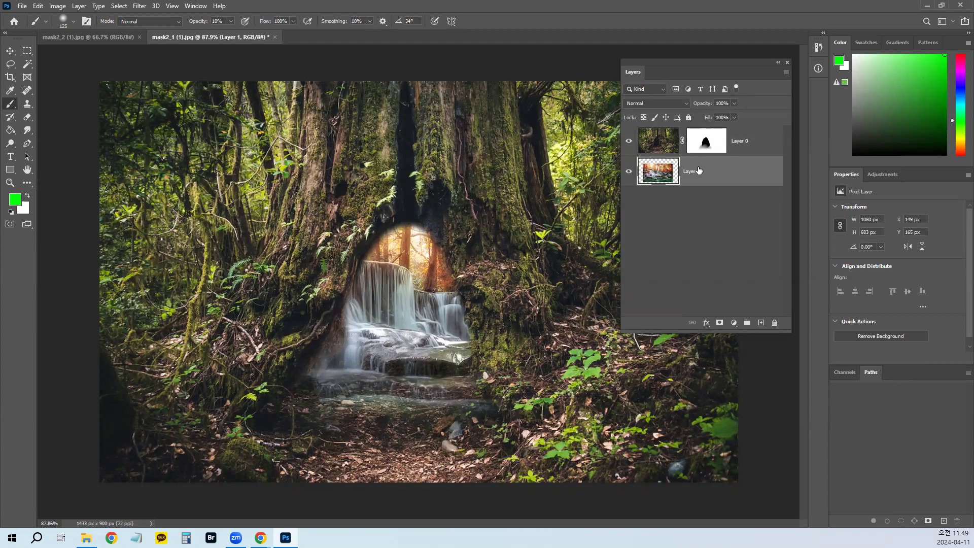
Step: View Layer 0's mask on its own to examine its soft grey edges, and return to the composite image
alt+click(707, 152)
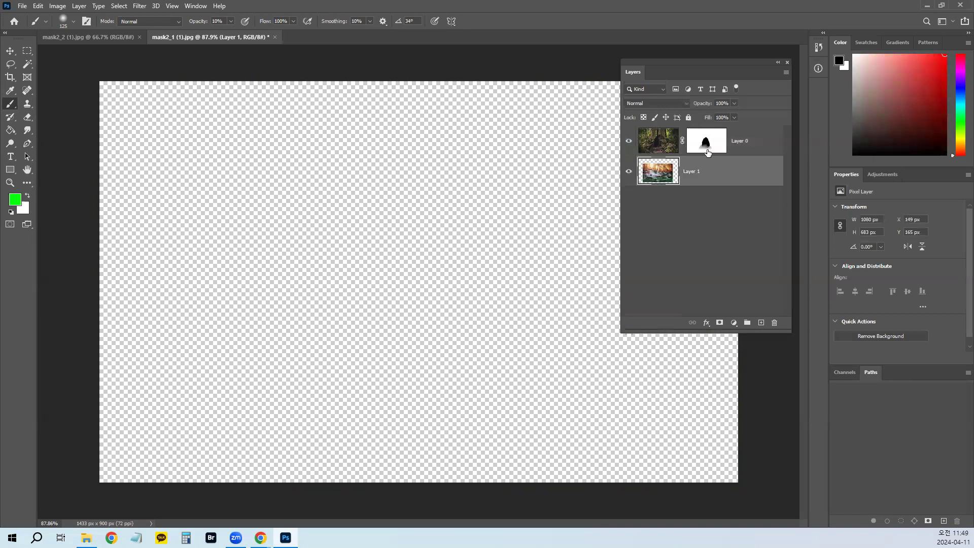
alt+click(708, 152)
alt+click(707, 152)
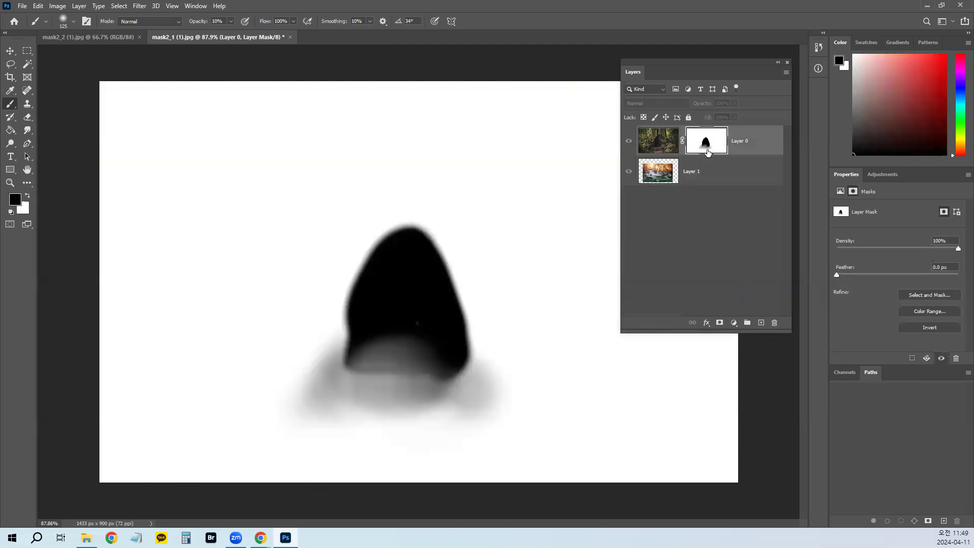
alt+click(708, 152)
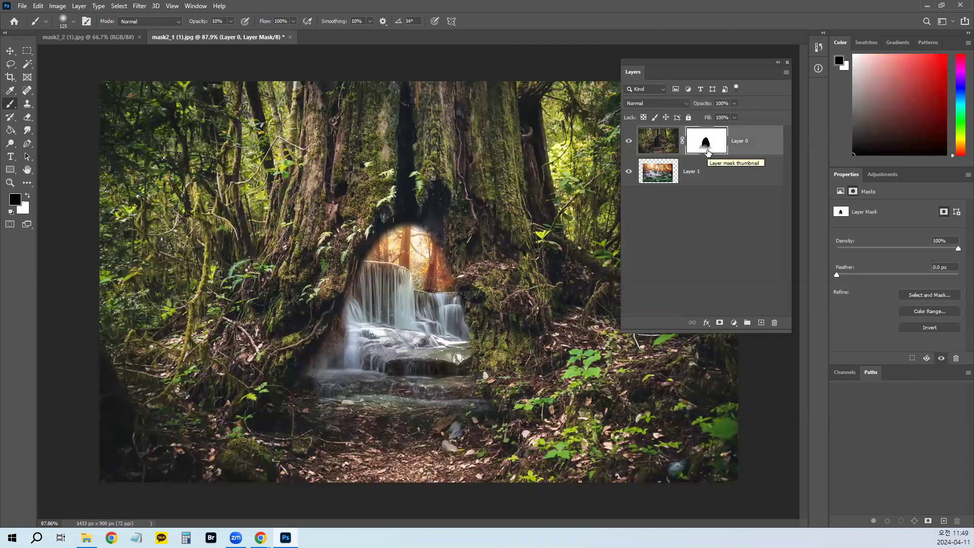
Step: Erase a freehand patch of the trunk above the hollow directly from Layer 0's pixels with the Eraser at 100% opacity
click(658, 141)
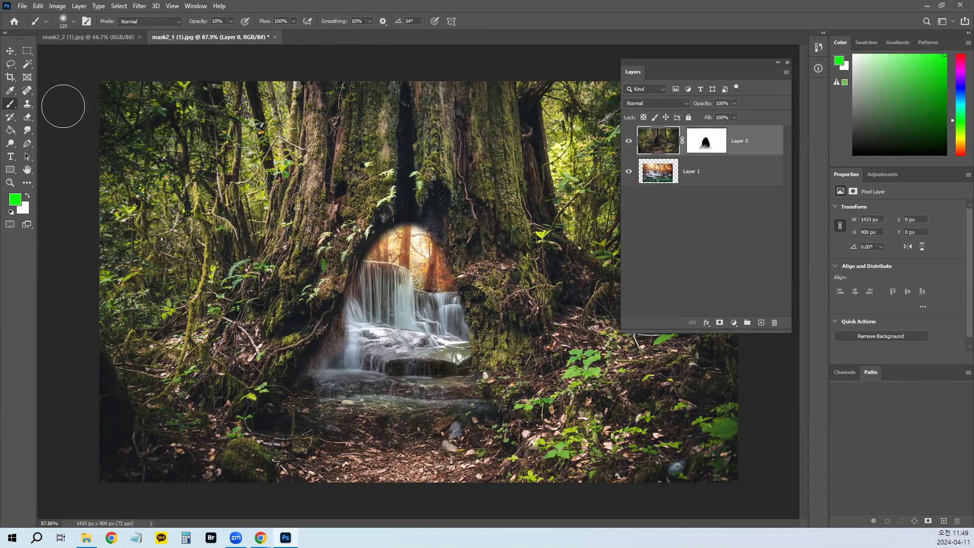
click(27, 117)
mouse_move(277, 234)
mouse_down()
mouse_move(348, 160)
mouse_move(419, 165)
mouse_move(290, 235)
mouse_move(330, 209)
mouse_move(323, 193)
mouse_move(295, 211)
mouse_move(355, 192)
mouse_up()
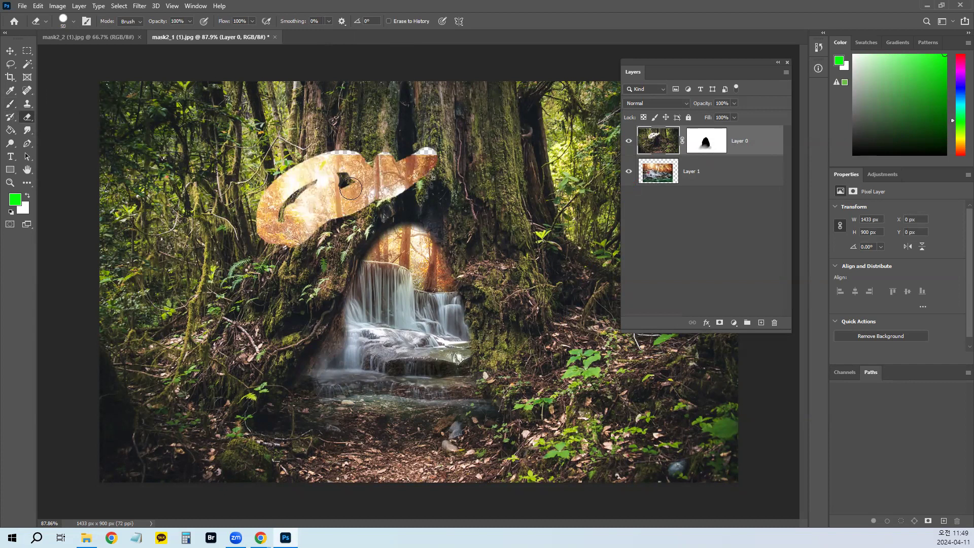
Step: Isolate Layer 1 and Layer 0 in turn to compare them, and disable Layer 0's mask to examine the erased pixels
alt+click(628, 173)
alt+click(628, 173)
alt+click(629, 144)
alt+click(628, 144)
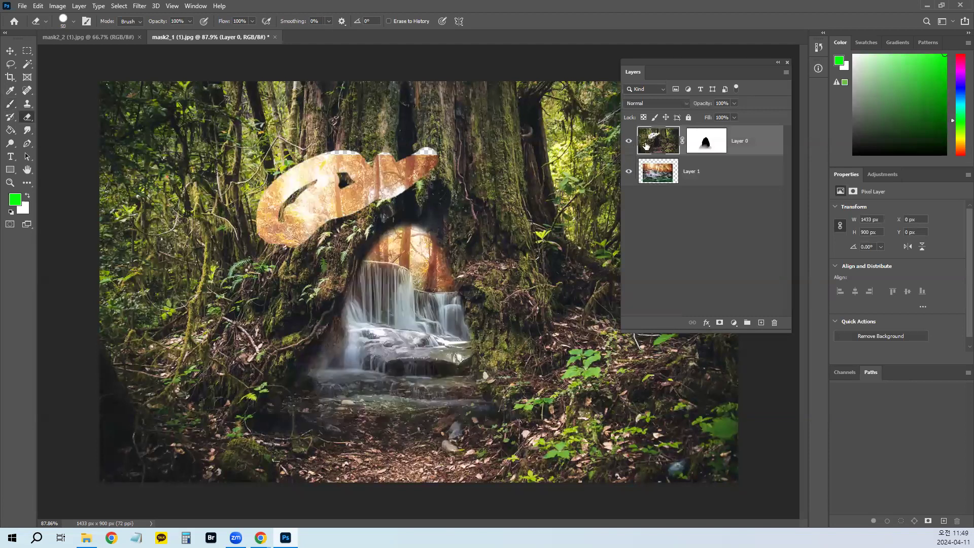
click(699, 147)
shift+click(699, 148)
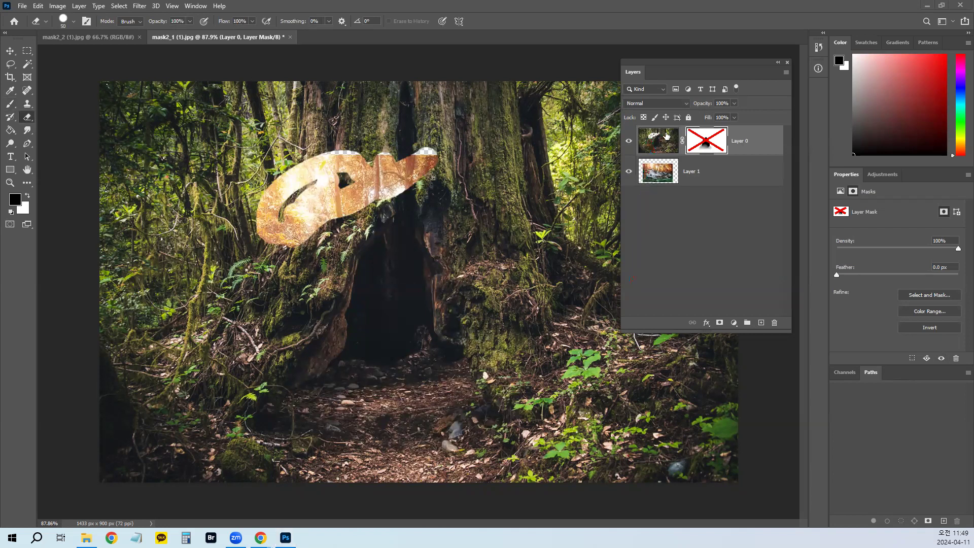
Step: Restore the erased patch on Layer 0's image with the History Brush and re-enable its layer mask
click(10, 117)
click(265, 198)
click(472, 206)
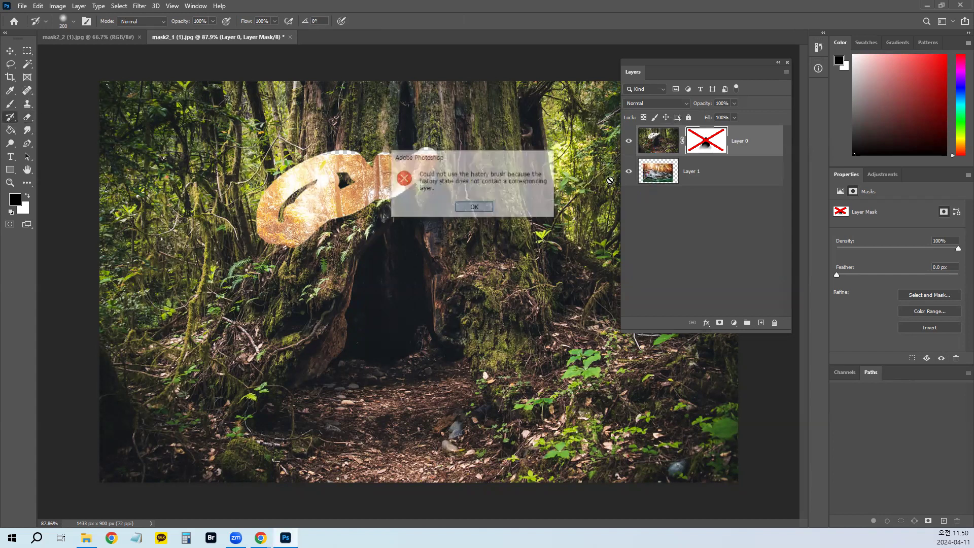
click(654, 145)
mouse_move(402, 190)
mouse_down()
mouse_move(355, 201)
mouse_move(426, 151)
mouse_move(373, 152)
mouse_move(278, 225)
mouse_move(298, 227)
mouse_move(301, 183)
mouse_up()
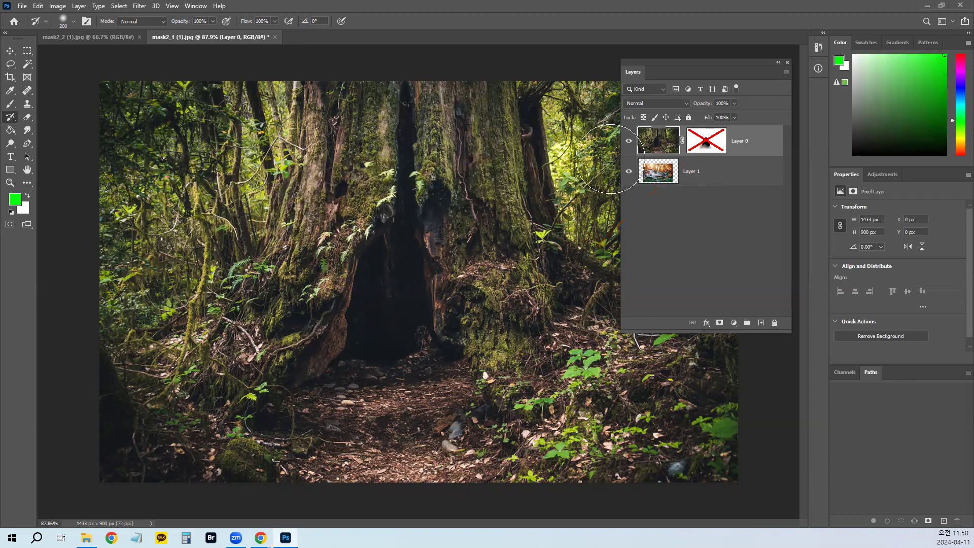
shift+click(711, 145)
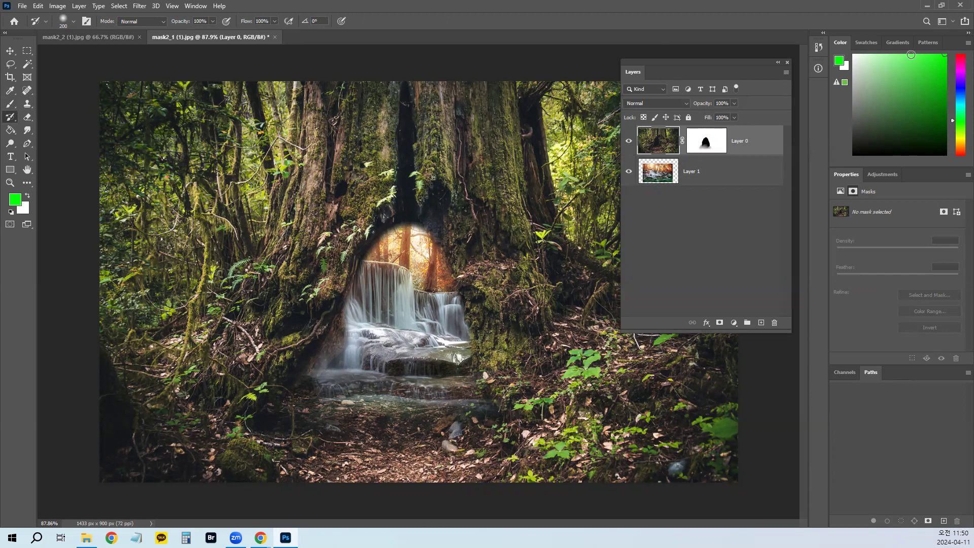
Step: Close the mask2_2 (1).jpg and mask2_1 (1).jpg documents without saving the composite
click(139, 37)
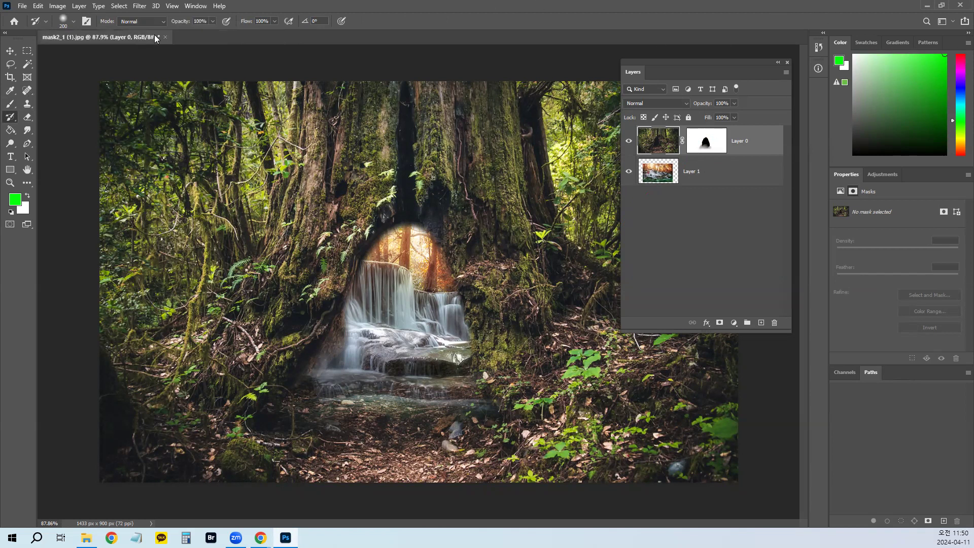
click(165, 37)
click(482, 201)
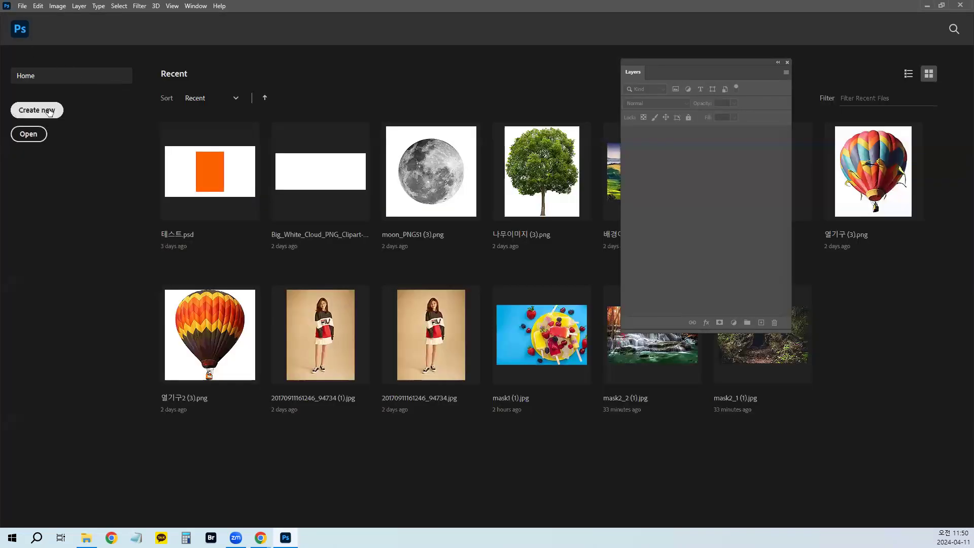
Step: Open mask6_1.jpg and mask6_2.jpg together from the Downloads folder
click(34, 134)
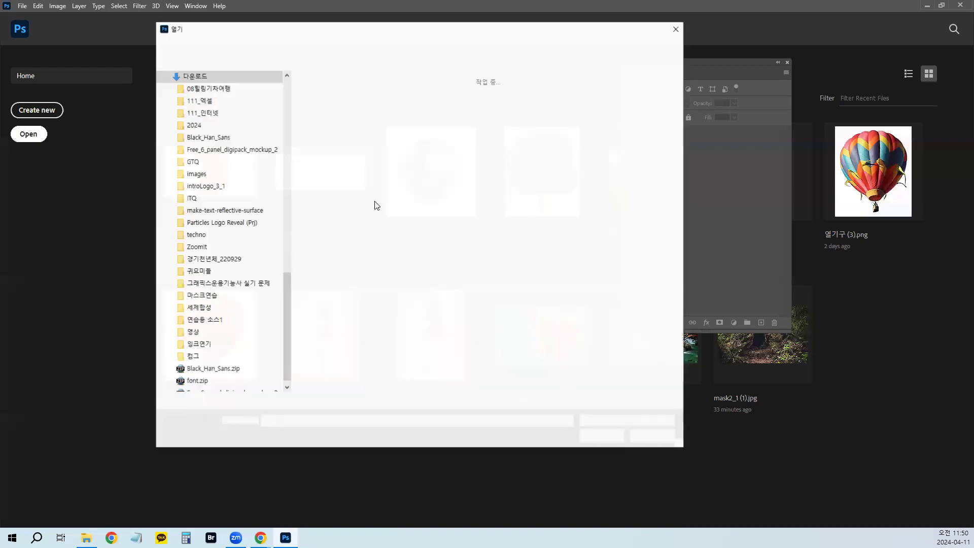
scroll(384, 212, down, 15)
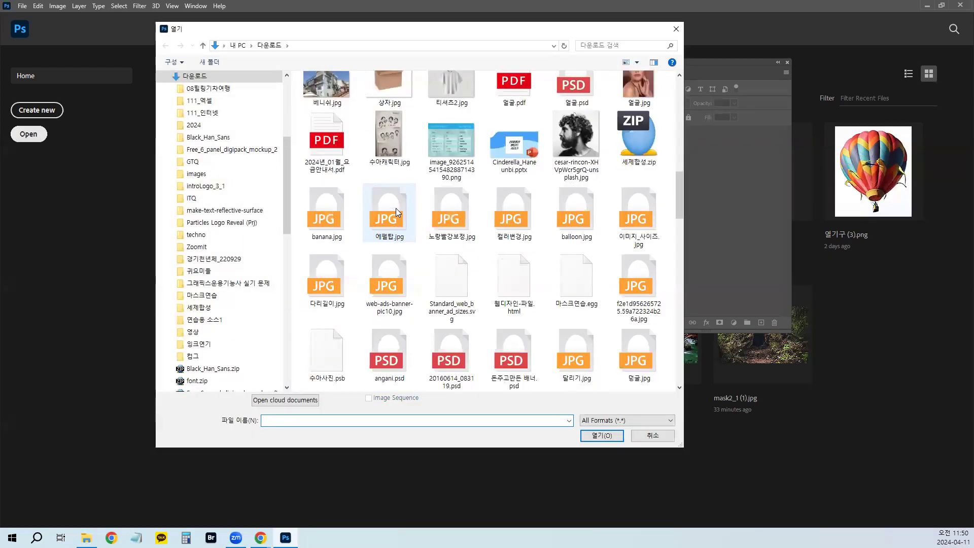
drag(679, 226, 679, 233)
drag(679, 244, 685, 317)
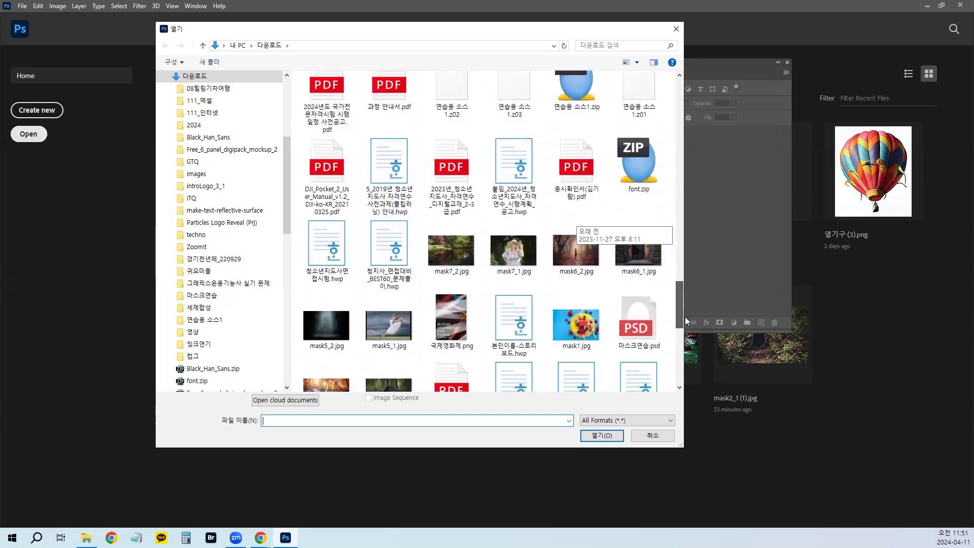
click(581, 262)
click(637, 260)
ctrl+click(567, 261)
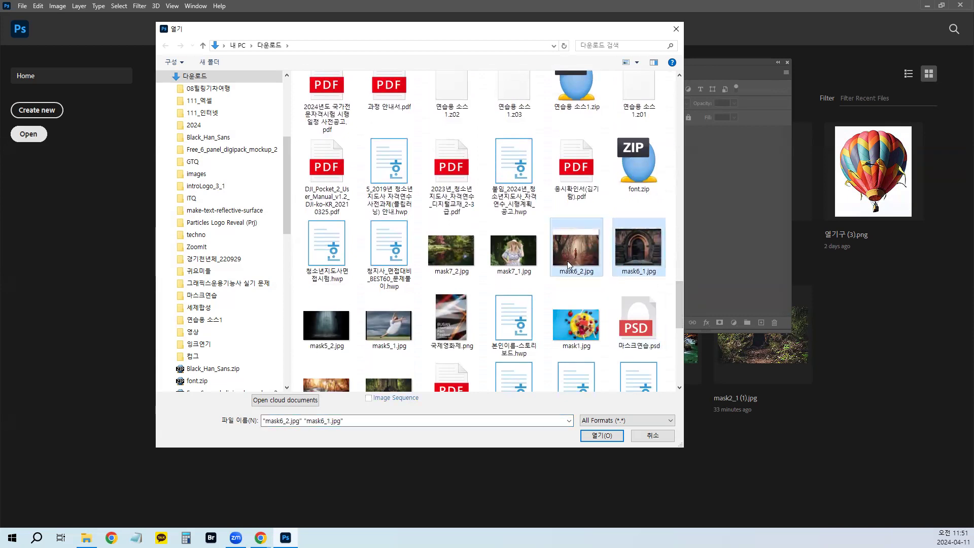
mouse_move(679, 307)
mouse_down()
mouse_move(679, 323)
mouse_move(676, 310)
mouse_up()
click(598, 437)
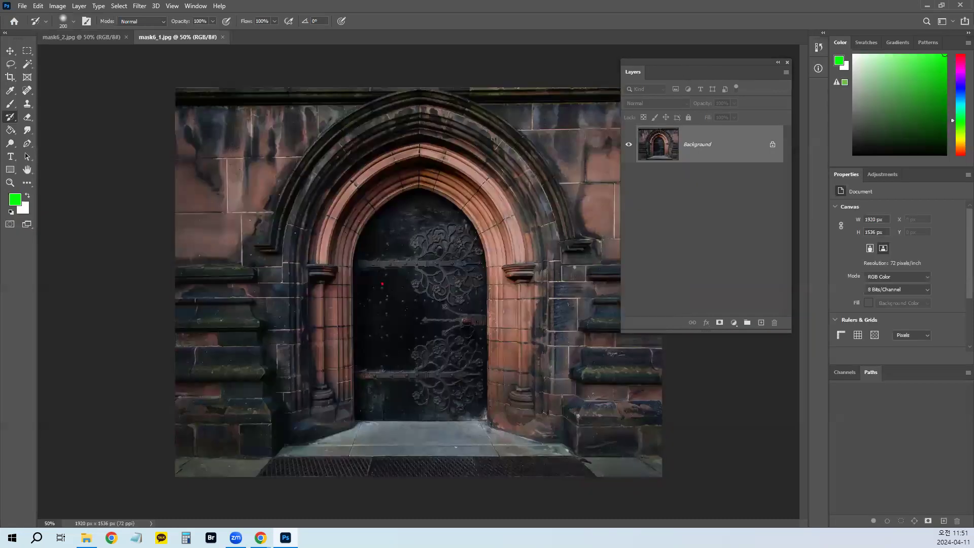
Step: Compare the forest path image mask6_2.jpg with the arched door image mask6_1.jpg
click(81, 37)
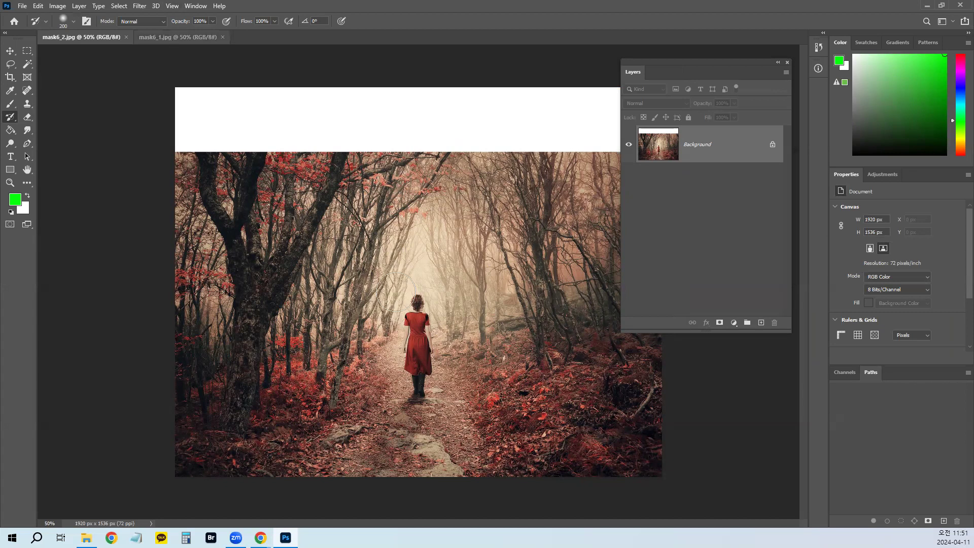
key(ctrl+Tab)
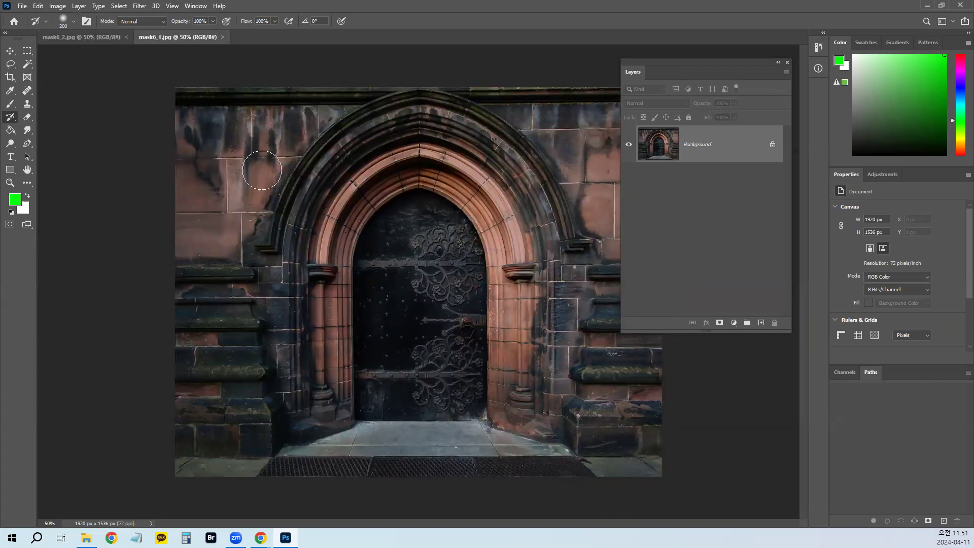
click(81, 37)
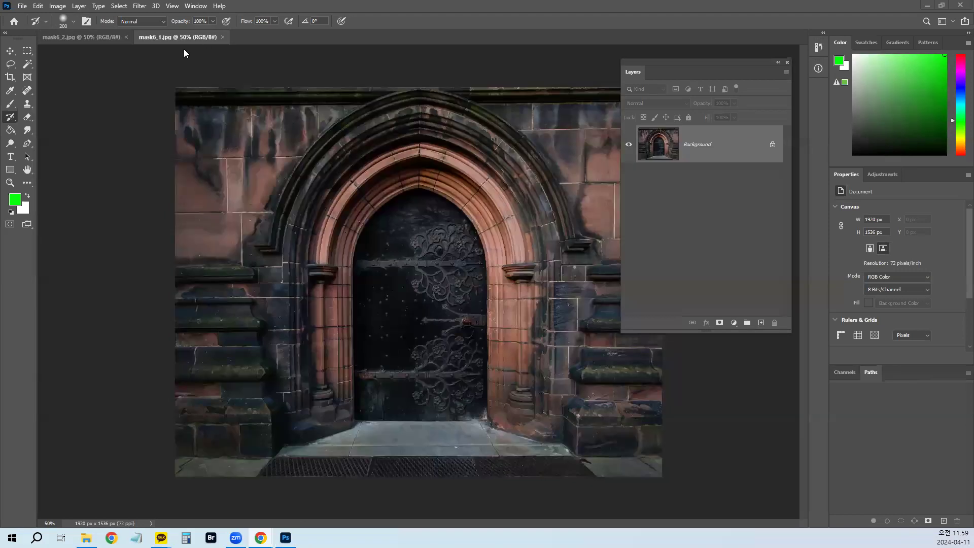
click(102, 36)
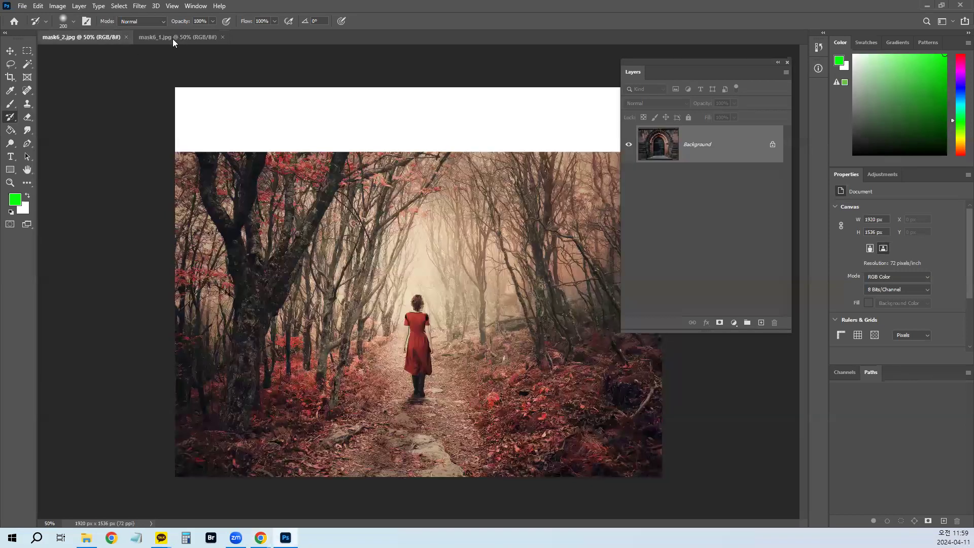
Step: Copy the entire mask6_2.jpg forest path image and paste it into mask6_1.jpg as a new layer
click(82, 38)
key(ctrl+a)
click(163, 37)
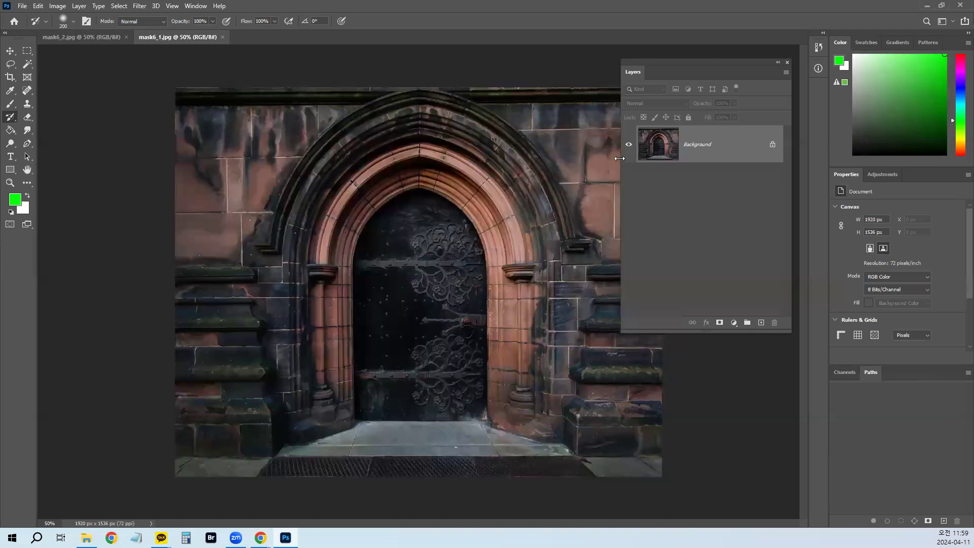
key(ctrl+v)
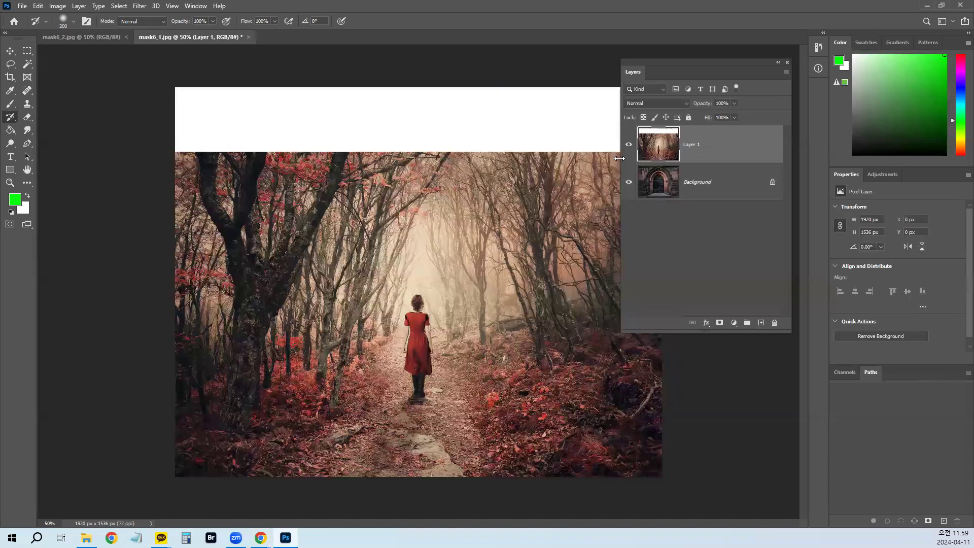
Step: Unlock the Background door layer, move the forest layer below it and select the door layer
click(771, 183)
drag(743, 146, 737, 185)
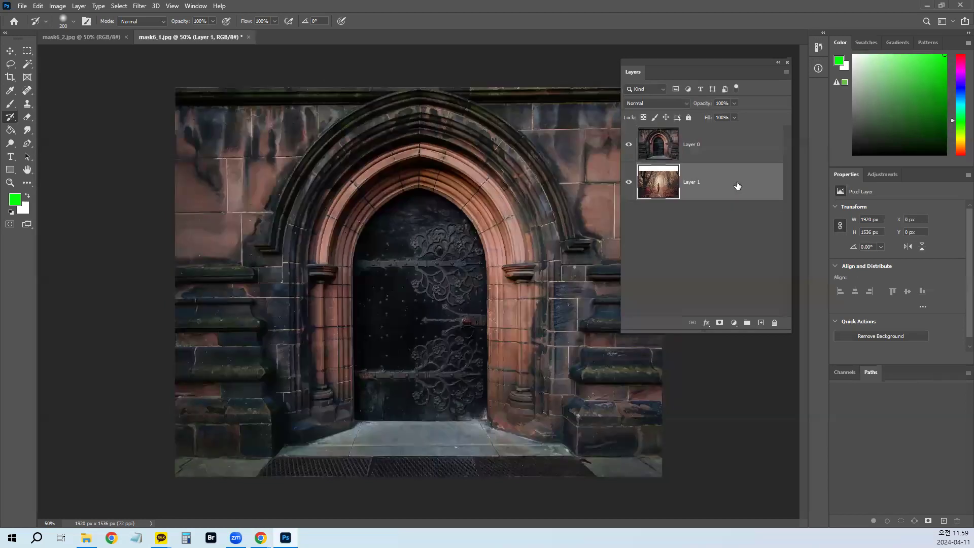
click(725, 153)
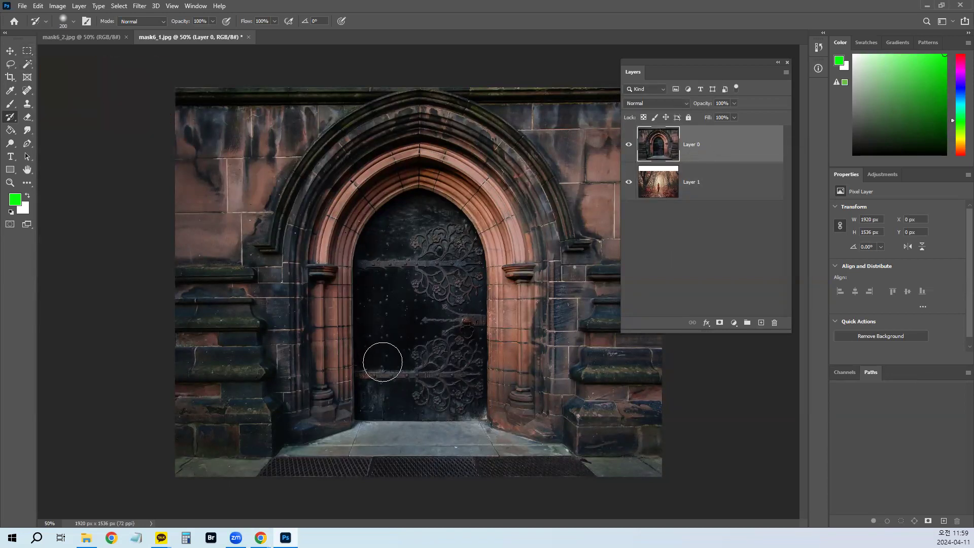
Step: Try selecting the dark door on Layer 0 with the Magic Wand and deselect it
key(w)
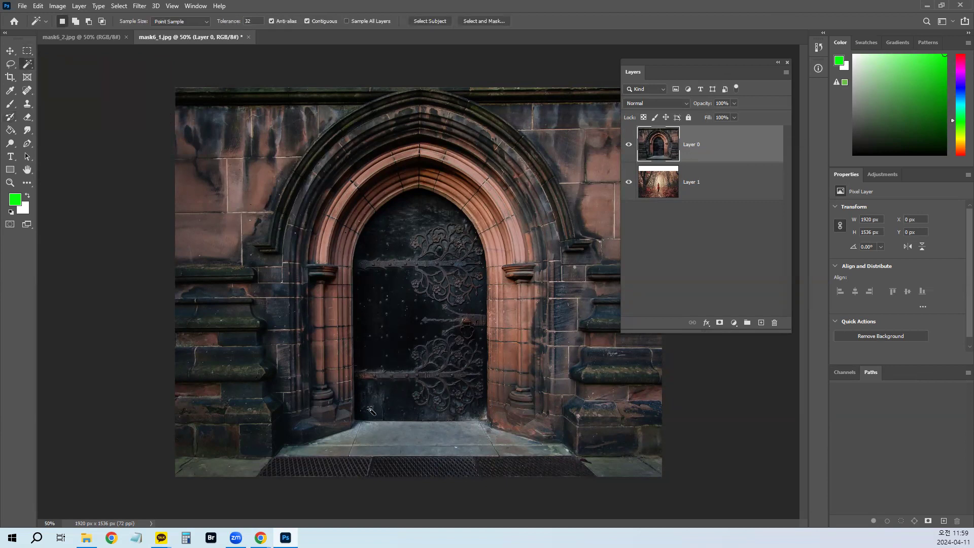
click(370, 410)
key(ctrl+d)
Step: Add a white layer mask to Layer 0, the arched door image
click(719, 323)
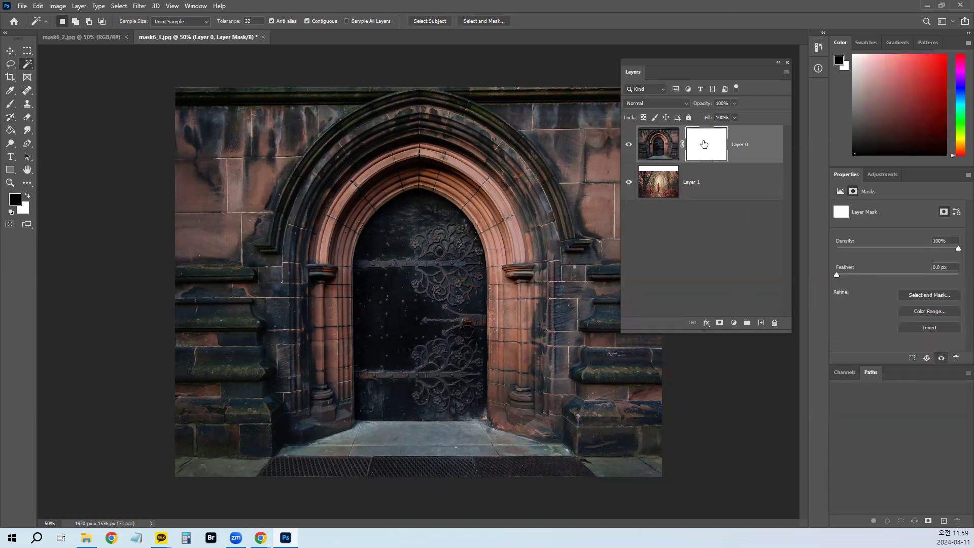
Step: Paint a first soft black Brush stroke on Layer 0's mask over the door's upper left area
click(10, 104)
mouse_move(384, 213)
mouse_down()
mouse_move(428, 212)
mouse_move(400, 259)
mouse_move(414, 220)
mouse_move(375, 299)
mouse_move(373, 270)
mouse_move(370, 288)
mouse_move(378, 263)
mouse_move(388, 263)
mouse_move(399, 278)
mouse_move(378, 283)
mouse_up()
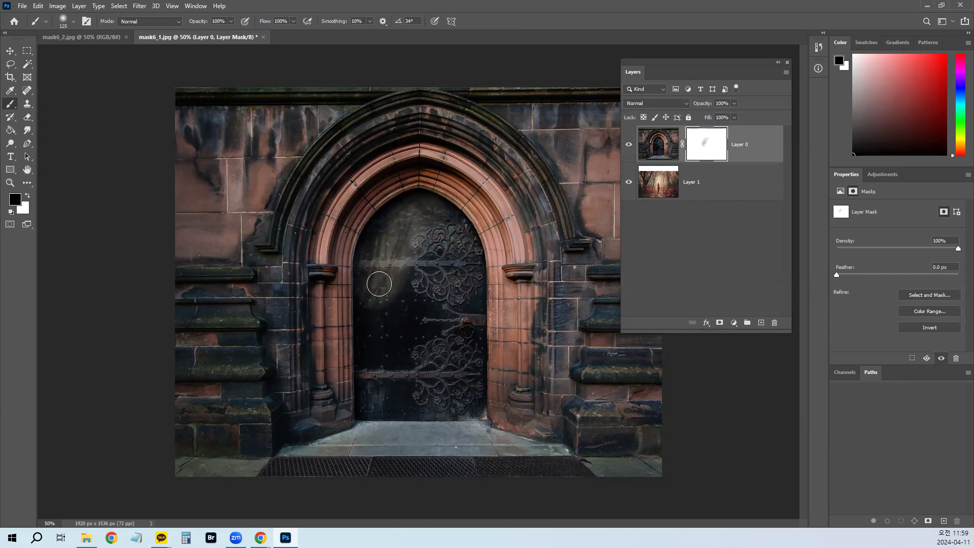
Step: Try painting black along the door's left edge on Layer 0's mask, reducing the brush to 90 px, and undo the strokes
drag(372, 404, 370, 320)
key(ctrl+z)
key(bracketleft)
key(bracketleft)
drag(365, 414, 366, 252)
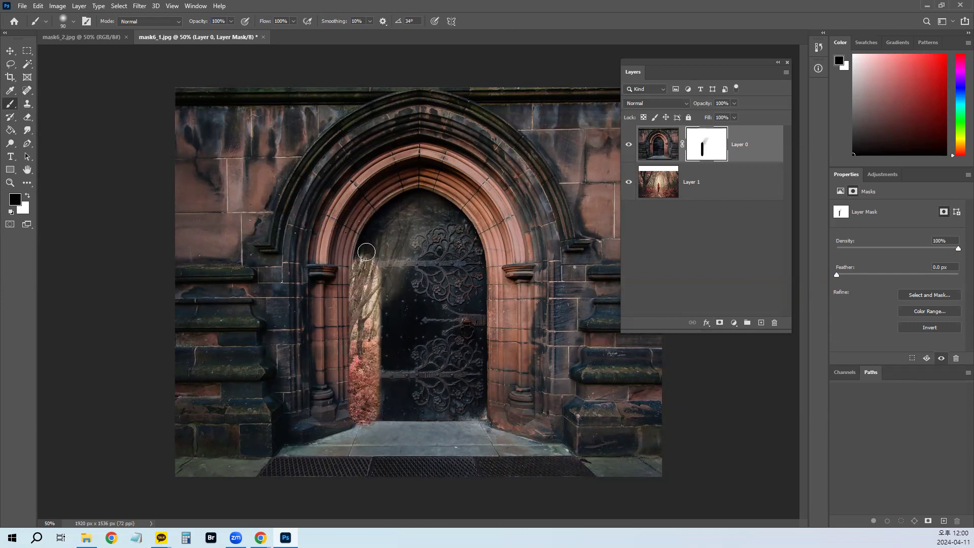
key(ctrl+z)
key(ctrl+z)
Step: Set the brush hardness to 24% and test it on Layer 0's mask, undoing the stroke along the door's left edge
right_click(396, 255)
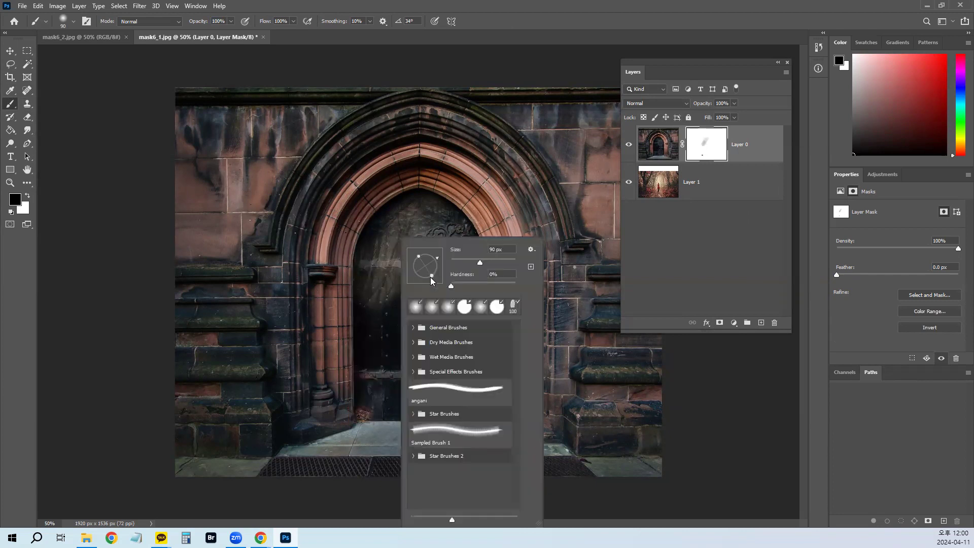
drag(454, 285, 470, 285)
click(386, 258)
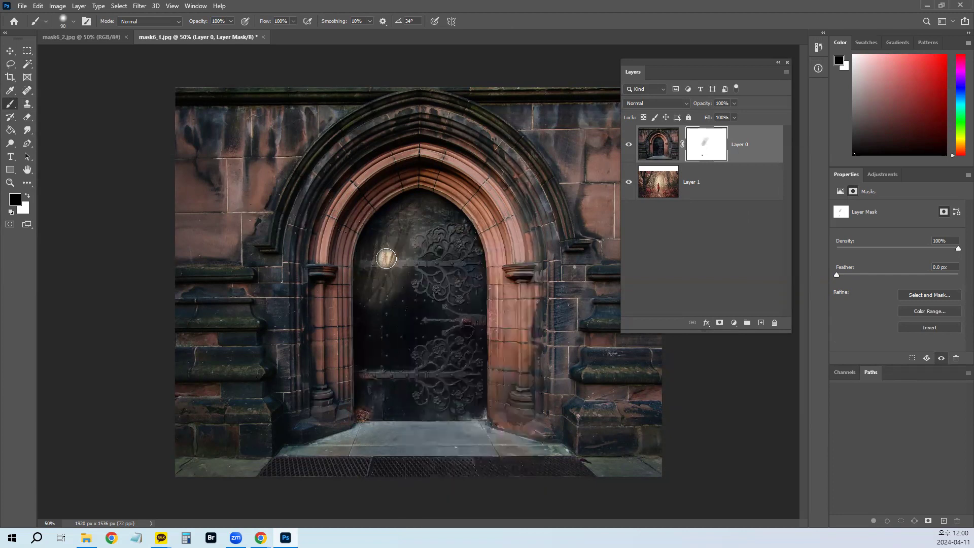
drag(366, 408, 373, 282)
key(ctrl+z)
Step: Paint black over the whole dark door on Layer 0's mask to reveal the forest path and the woman in red
right_click(398, 253)
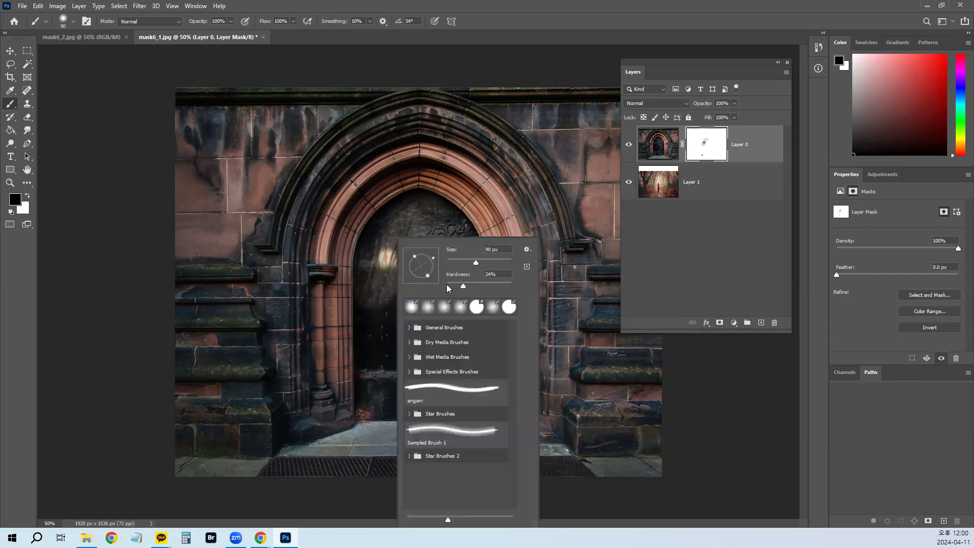
click(377, 285)
key(bracketleft)
key(bracketleft)
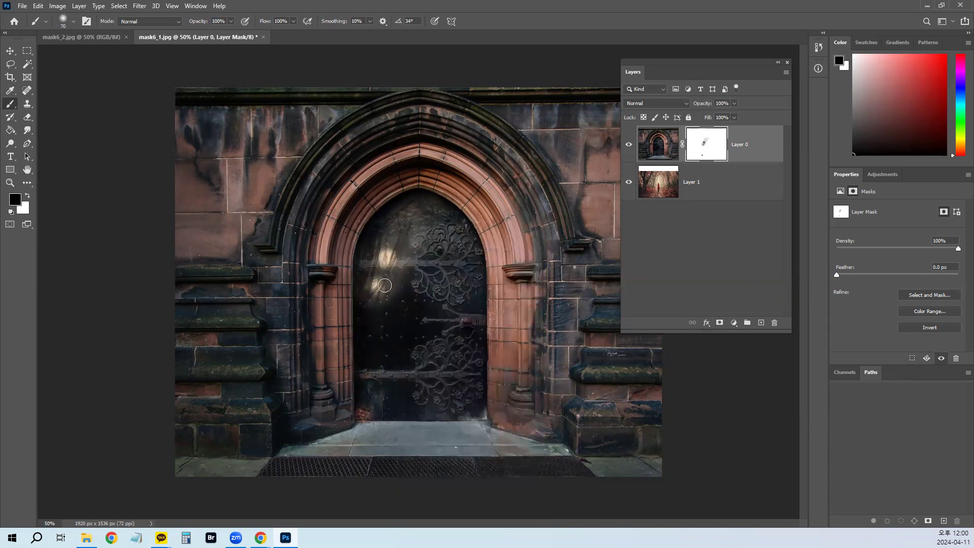
key(bracketright)
mouse_move(375, 413)
mouse_down()
mouse_move(377, 262)
mouse_move(385, 238)
mouse_move(426, 208)
mouse_move(463, 259)
mouse_move(471, 296)
mouse_move(469, 407)
mouse_move(401, 408)
mouse_move(446, 366)
mouse_move(431, 306)
mouse_move(401, 378)
mouse_move(417, 354)
mouse_move(424, 250)
mouse_move(399, 264)
mouse_move(437, 300)
mouse_move(415, 250)
mouse_move(372, 253)
mouse_move(369, 274)
mouse_move(404, 205)
mouse_up()
key(ctrl+z)
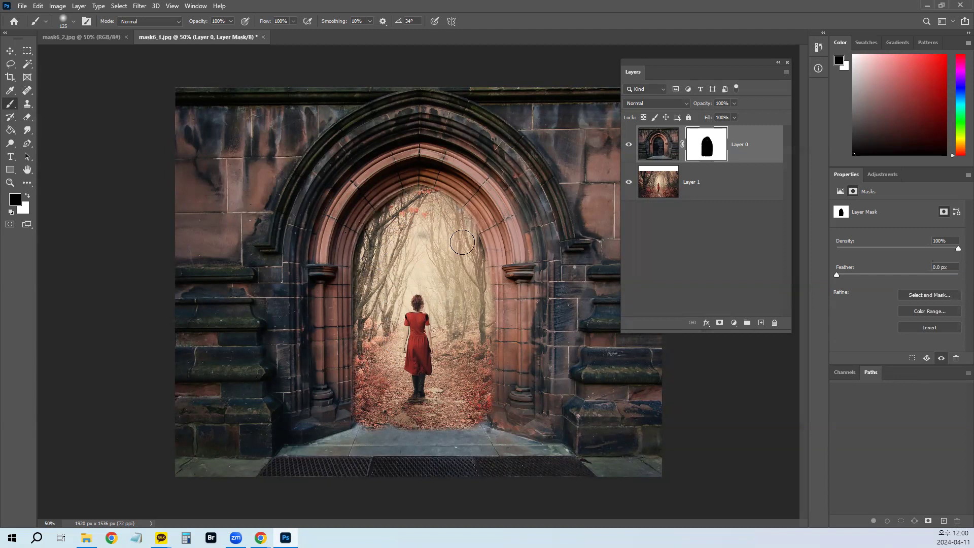
Step: Set the brush opacity to 20% and softly paint Layer 0's mask around the doorway's inner edges to blend them with the forest
right_click(408, 261)
key(Escape)
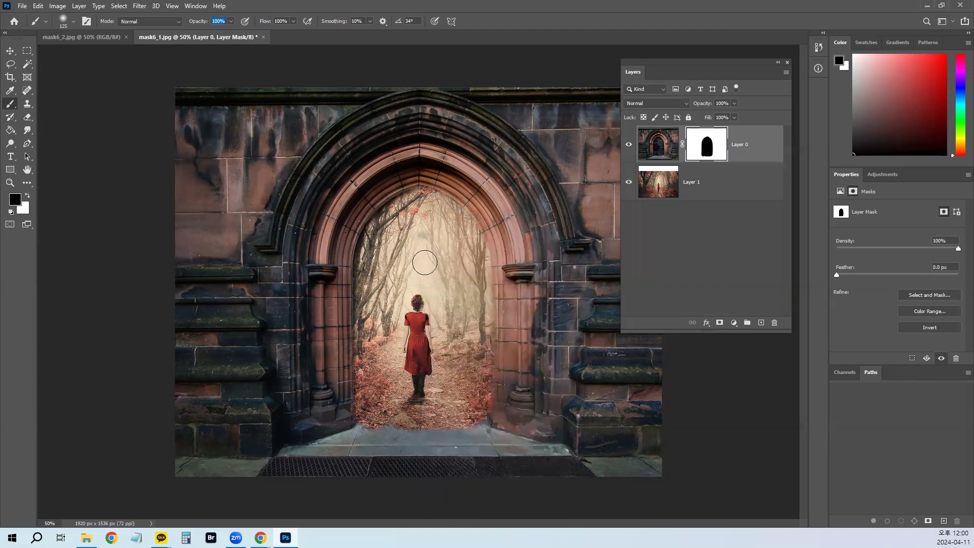
text(2)
key(Return)
key(Return)
text(2)
mouse_move(416, 201)
mouse_down()
mouse_move(392, 223)
mouse_move(414, 211)
mouse_move(378, 236)
mouse_move(365, 279)
mouse_move(373, 249)
mouse_move(359, 416)
mouse_up()
mouse_move(407, 195)
mouse_down()
mouse_move(454, 221)
mouse_move(470, 258)
mouse_move(480, 415)
mouse_up()
drag(483, 353, 468, 242)
mouse_move(441, 203)
mouse_down()
mouse_move(397, 208)
mouse_move(367, 251)
mouse_move(359, 291)
mouse_move(365, 416)
mouse_up()
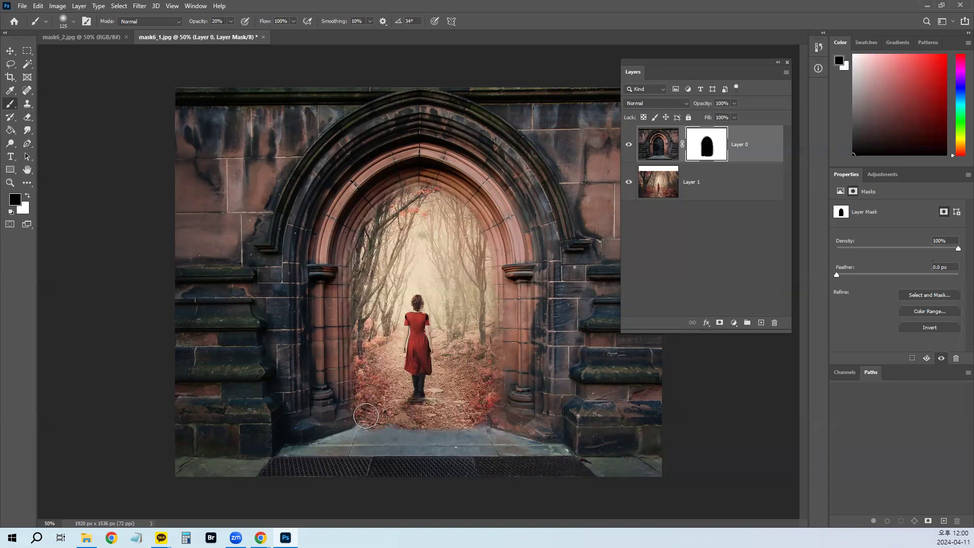
Step: Blend the forest path over the doorstep and pavement on Layer 0's mask with a 250 px black brush at 10% opacity
text(10)
key(bracketright)
key(bracketright)
key(bracketright)
key(bracketright)
mouse_move(373, 421)
mouse_down()
mouse_move(452, 426)
mouse_move(480, 443)
mouse_move(488, 429)
mouse_up()
mouse_move(423, 420)
mouse_down()
mouse_move(392, 421)
mouse_move(399, 412)
mouse_move(342, 447)
mouse_move(407, 428)
mouse_move(453, 436)
mouse_move(435, 424)
mouse_move(410, 427)
mouse_move(503, 441)
mouse_move(419, 366)
mouse_move(518, 424)
mouse_move(488, 397)
mouse_move(530, 435)
mouse_move(400, 395)
mouse_move(336, 436)
mouse_move(370, 399)
mouse_up()
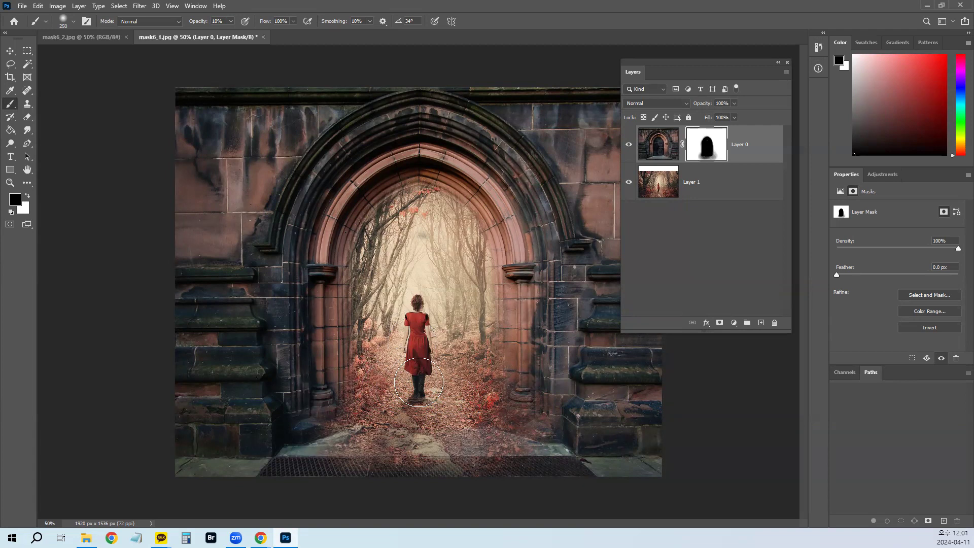
Step: Check the door composite by toggling Layer 1's visibility and viewing Layer 0's mask on its own
click(628, 181)
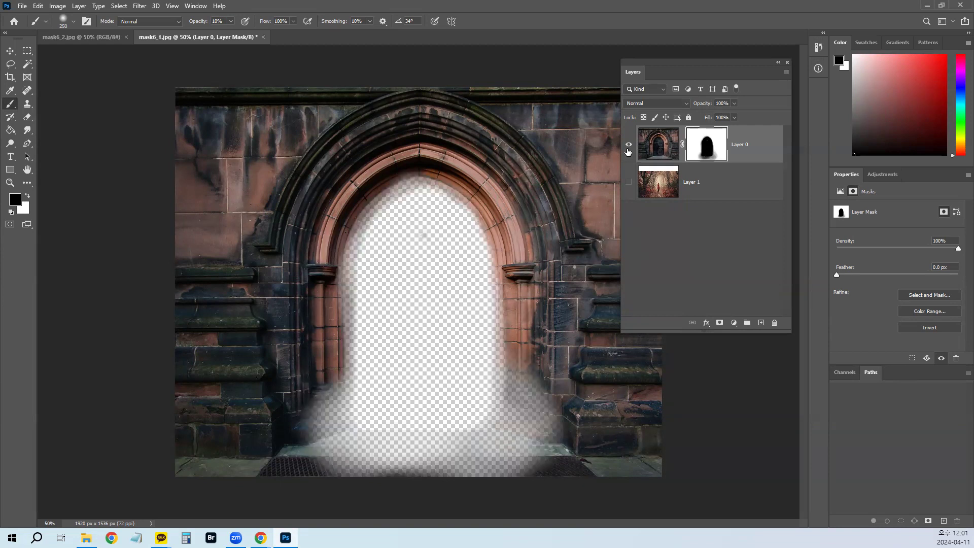
click(629, 182)
click(628, 181)
click(628, 181)
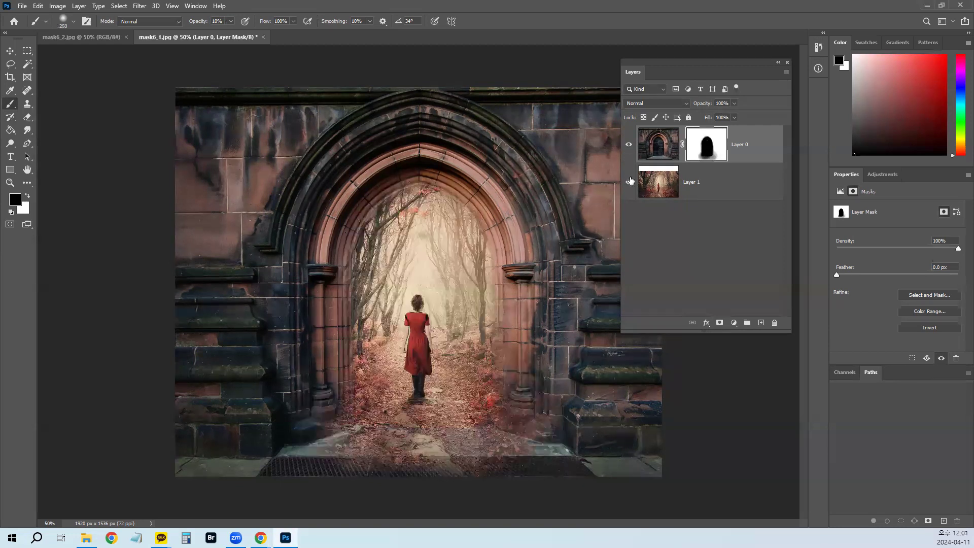
alt+click(715, 159)
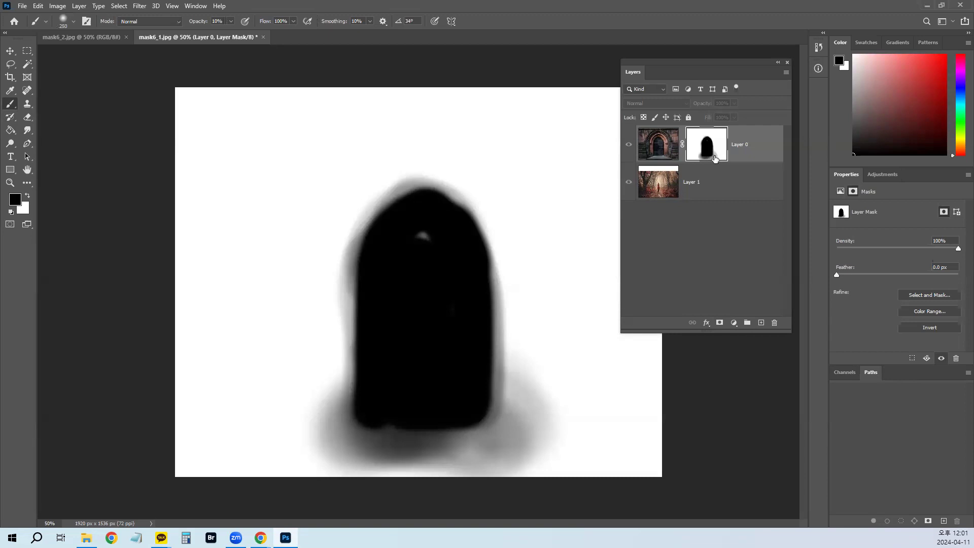
alt+click(715, 159)
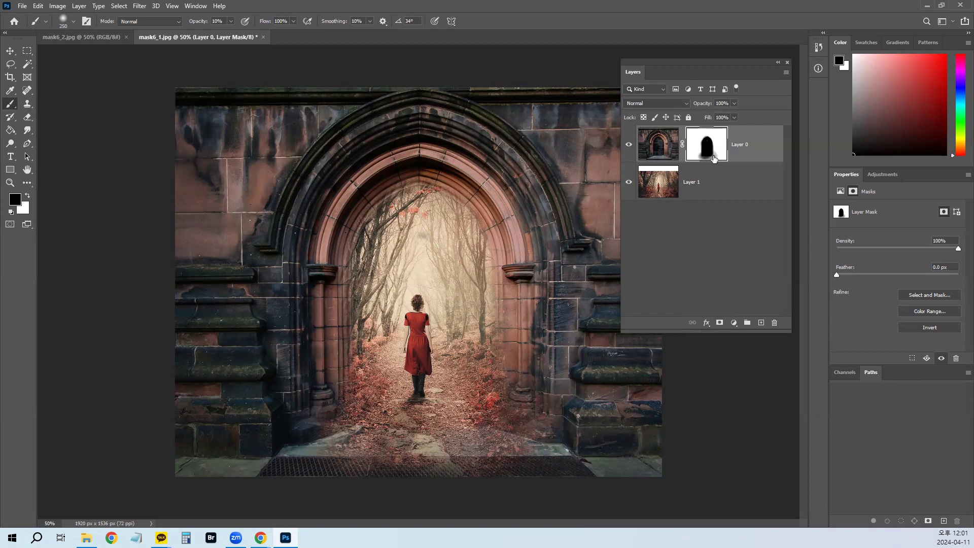
Step: Close mask6_1.jpg without saving the changes and close mask6_2.jpg
click(264, 41)
click(480, 199)
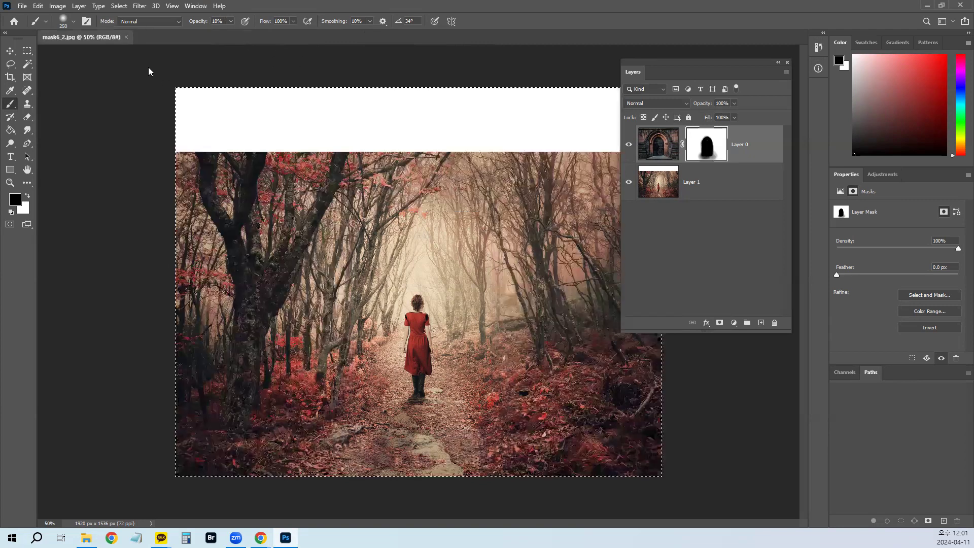
click(127, 38)
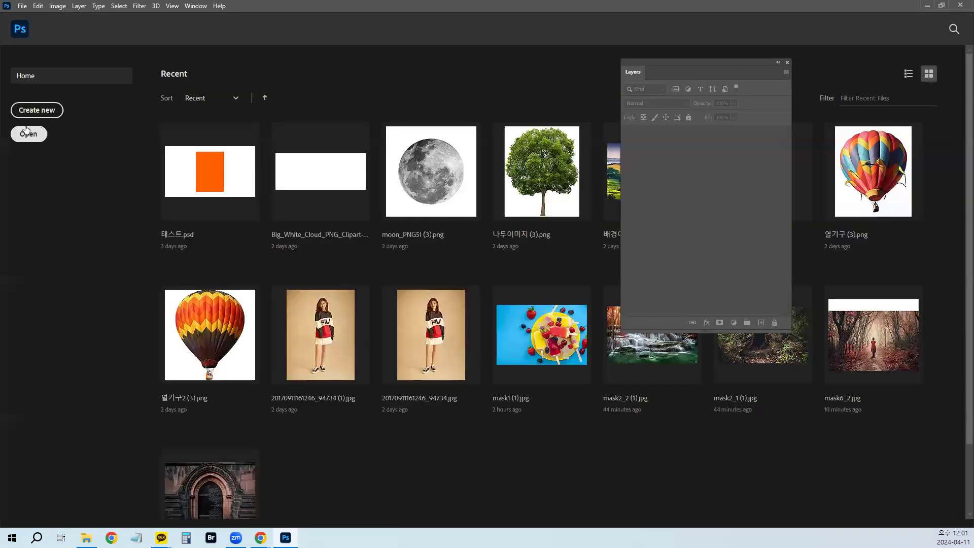
Step: Open mask5_1.jpg and mask5_2.jpg together from the downloads folder
click(28, 134)
scroll(514, 268, down, 5)
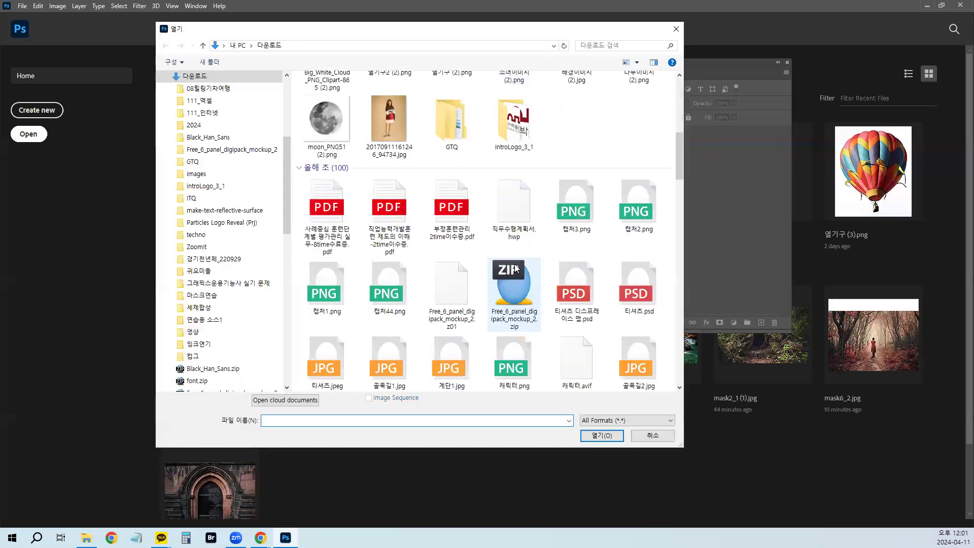
scroll(514, 267, down, 6)
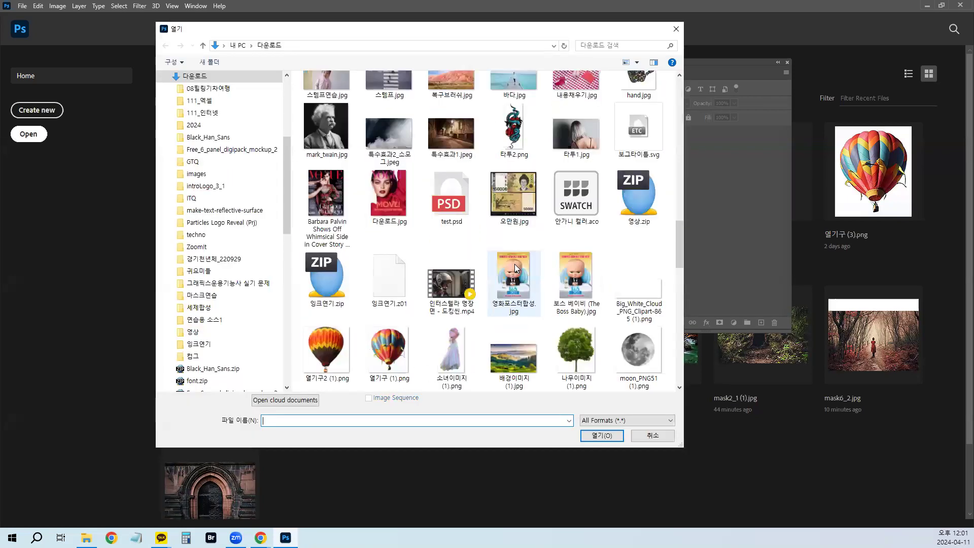
scroll(514, 268, down, 5)
click(326, 261)
ctrl+click(387, 265)
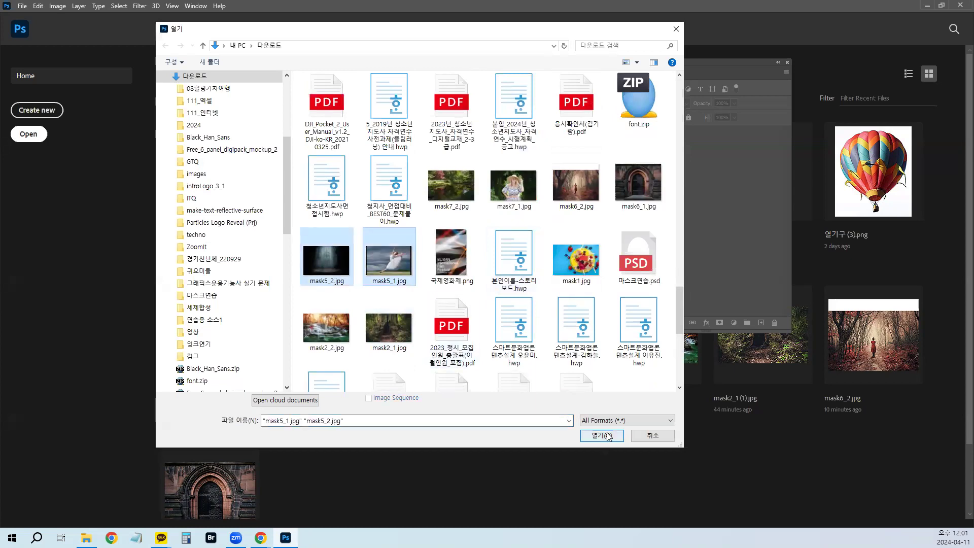
click(602, 435)
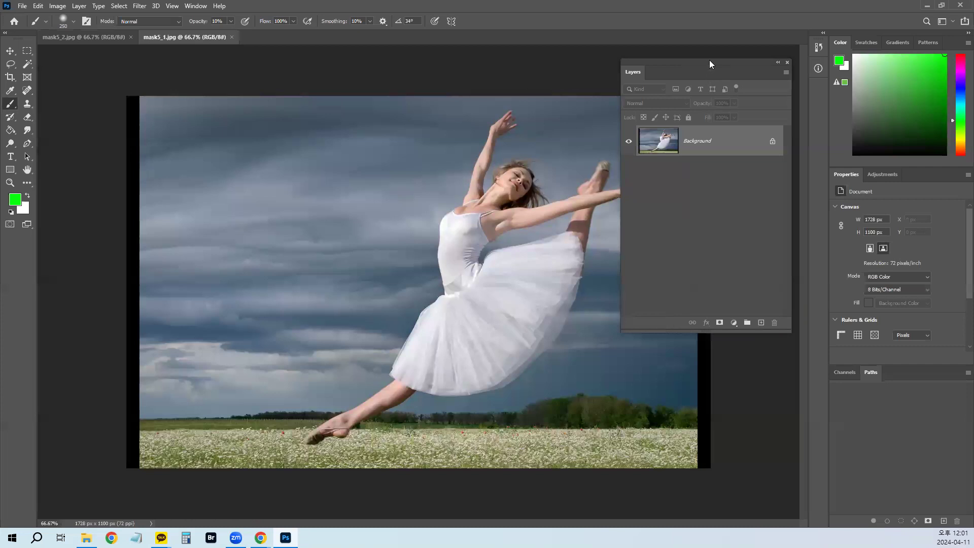
Step: Narrow the floating Layers panel and move it clear of the dancer's outstretched hand
drag(709, 60, 709, 66)
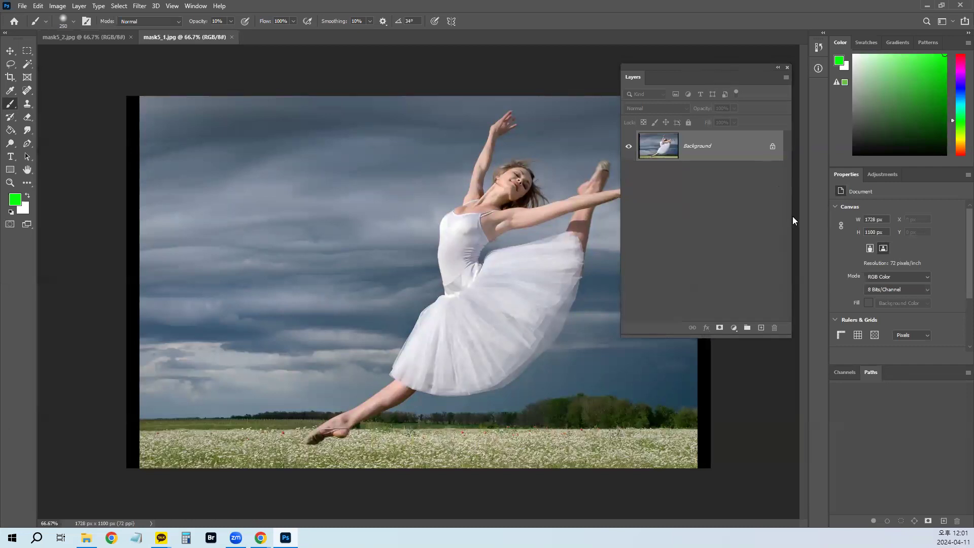
drag(792, 216, 743, 218)
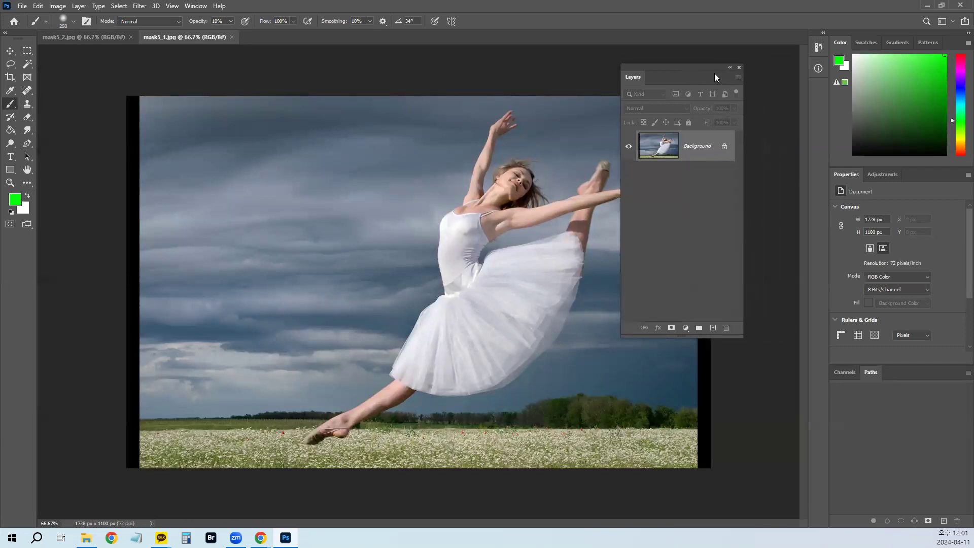
drag(700, 66, 752, 67)
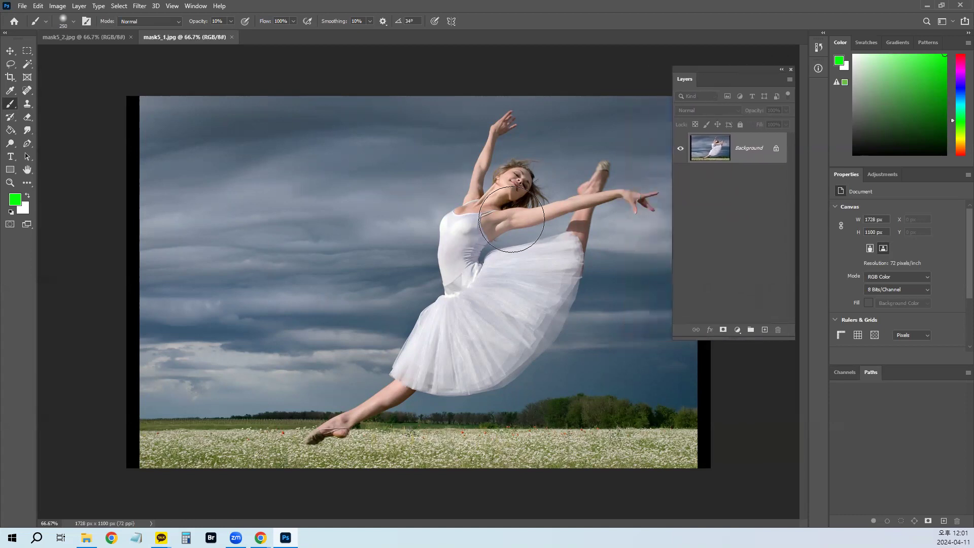
Step: Compare the dancer photo mask5_1.jpg with the spotlit stage mask5_2.jpg and look at the available object selection tools
click(97, 38)
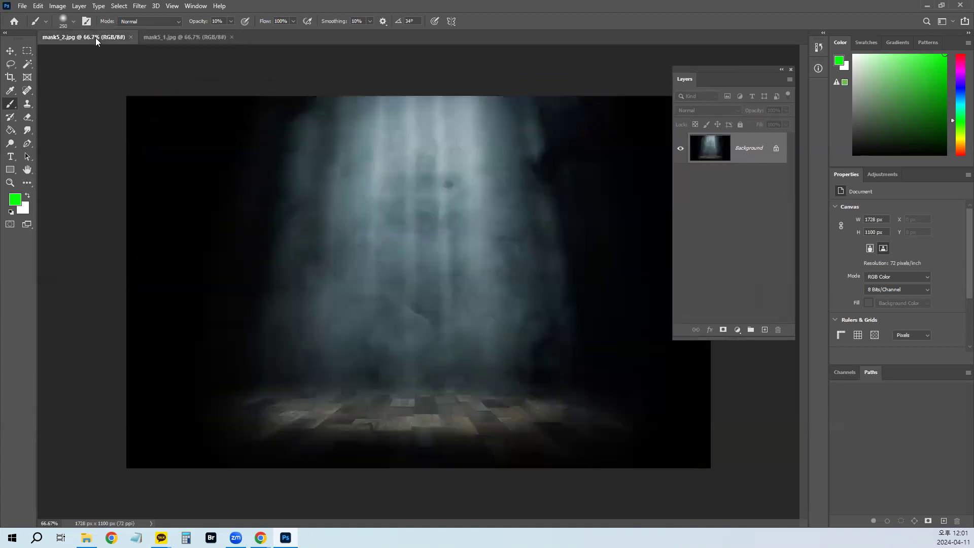
click(191, 41)
drag(454, 309, 254, 147)
key(Escape)
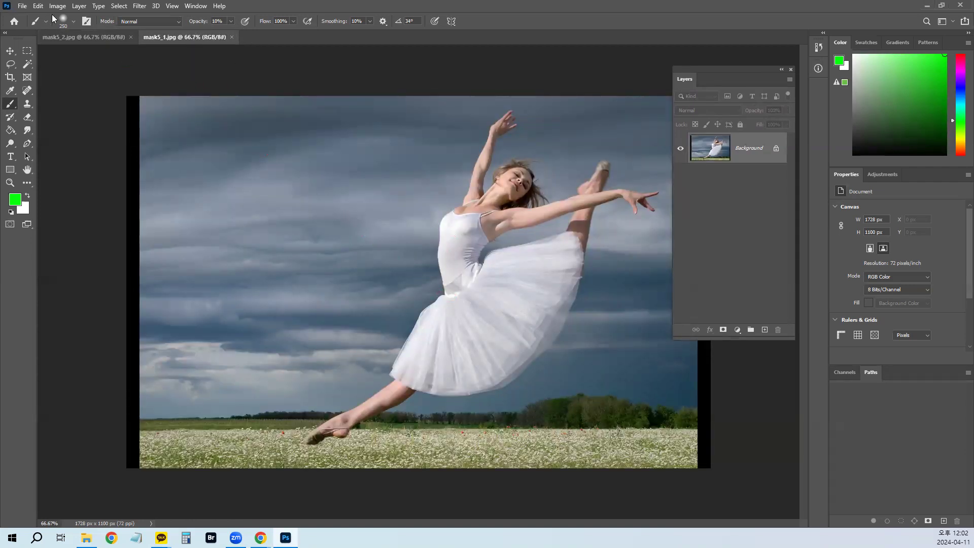
click(92, 41)
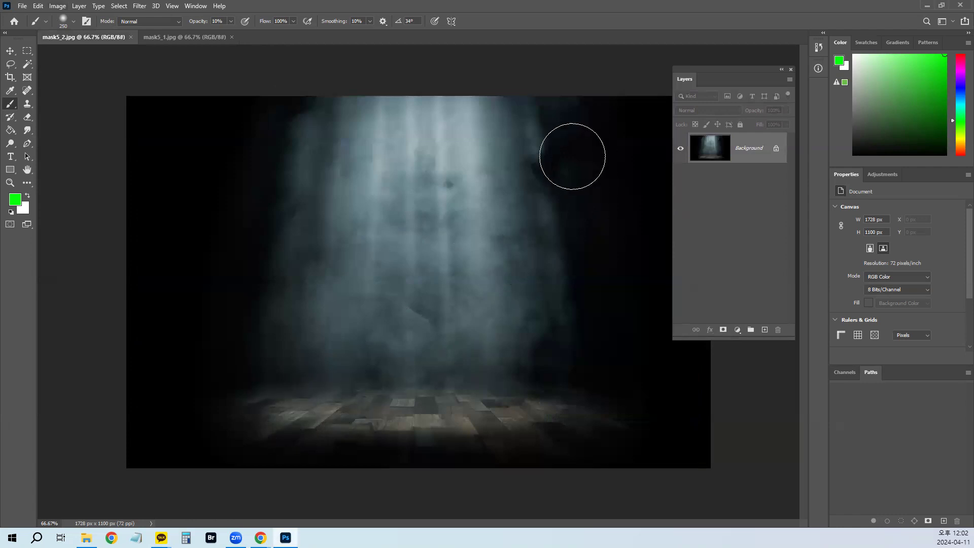
click(193, 38)
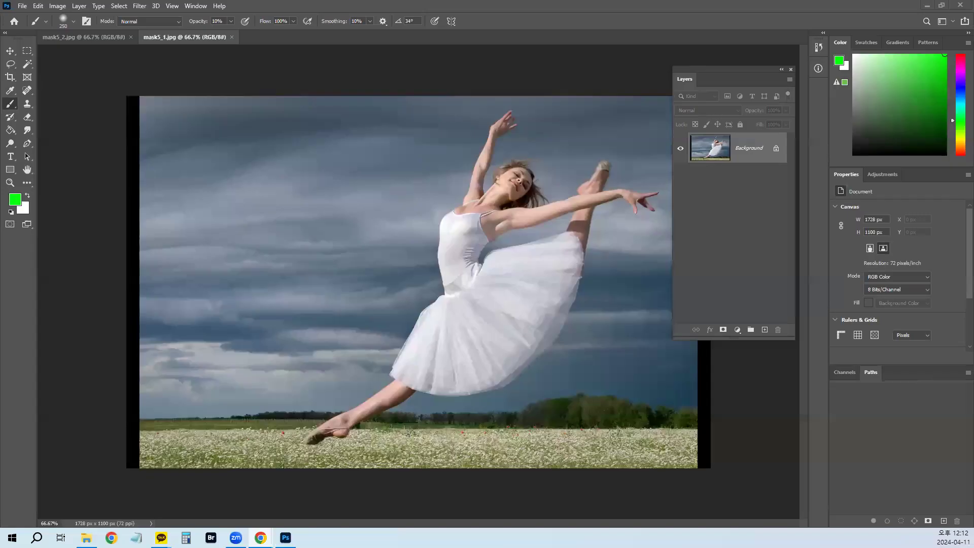
click(30, 65)
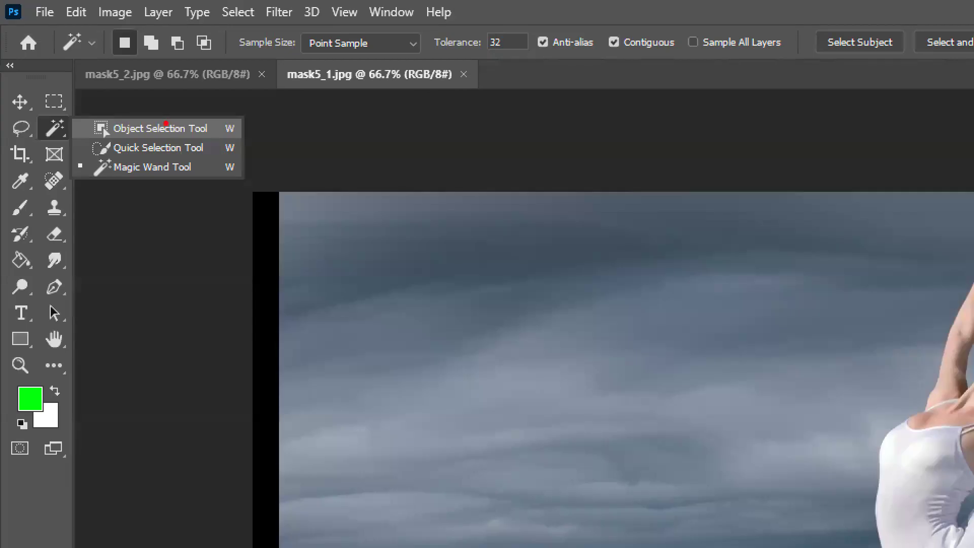
key(Escape)
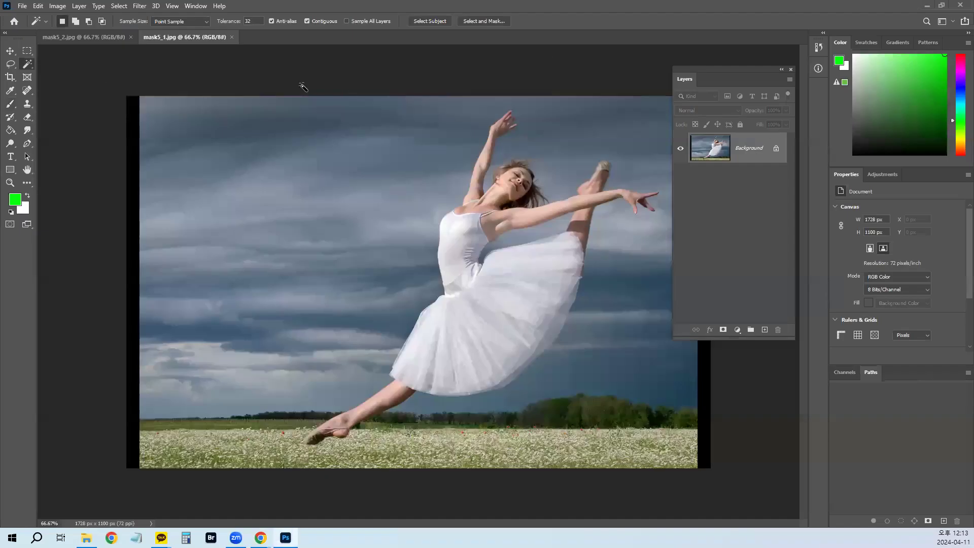
Step: Copy the entire mask5_1.jpg dancer image and paste it into mask5_2.jpg as a new layer
click(90, 38)
click(168, 37)
key(ctrl+a)
key(ctrl+c)
click(93, 41)
key(ctrl+v)
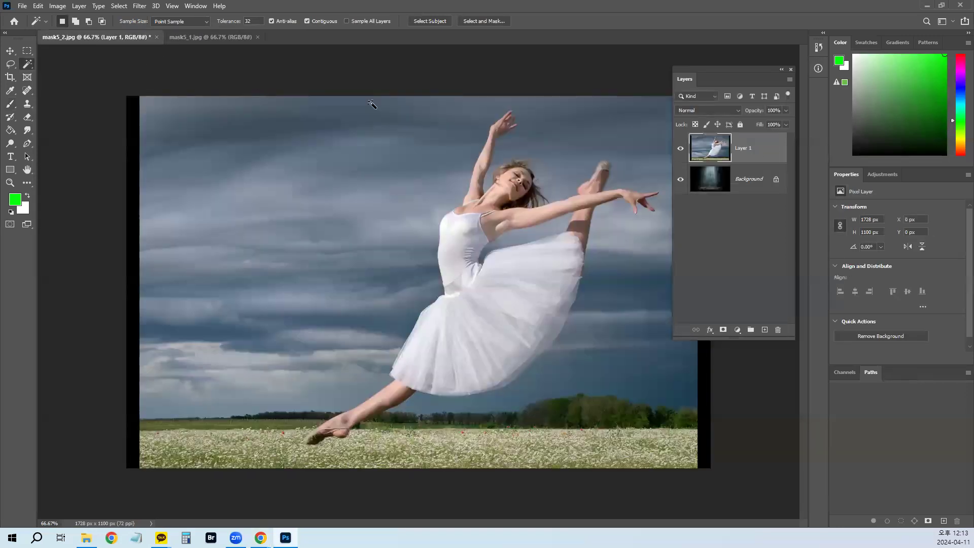
Step: Try shifting the pasted dancer layer up and to the left with the Move tool and undo the move
key(v)
drag(367, 282, 330, 232)
key(ctrl+z)
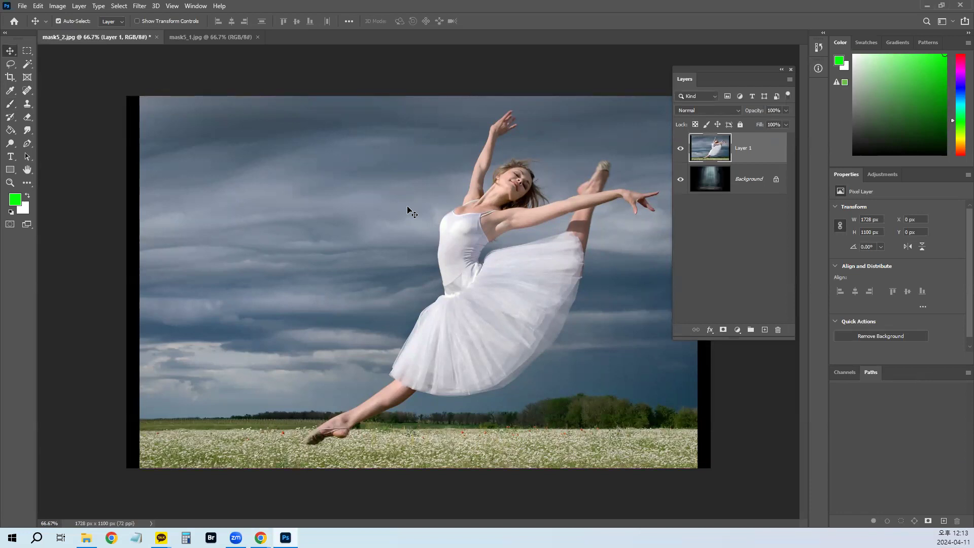
Step: Select the whole dancer on Layer 1 with the Object Selection Tool by framing her in a rectangle
click(27, 64)
click(64, 64)
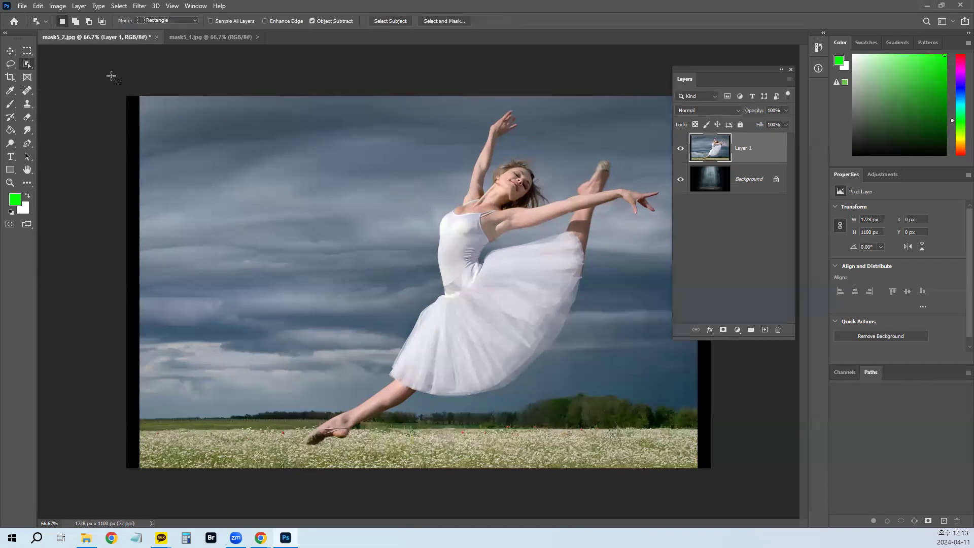
drag(663, 105, 292, 453)
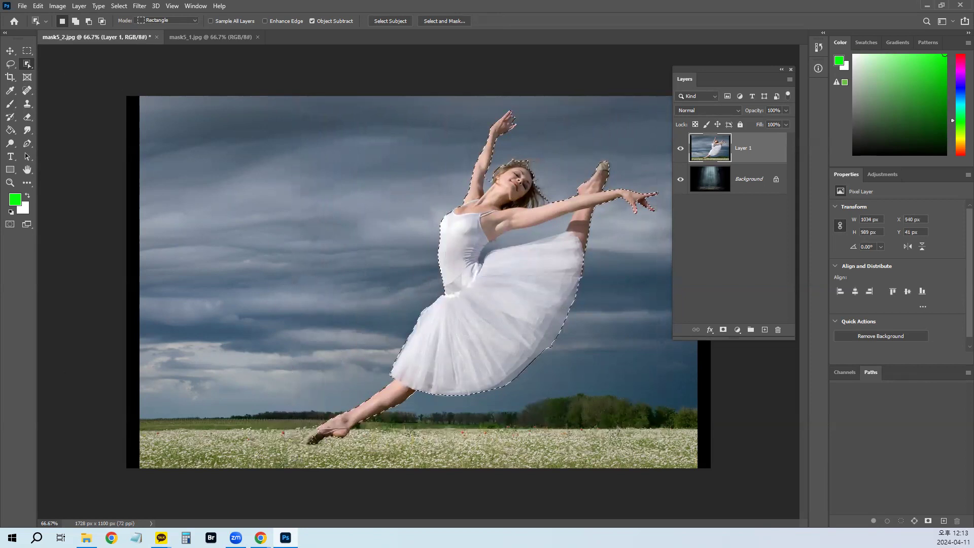
key(alt+Tab)
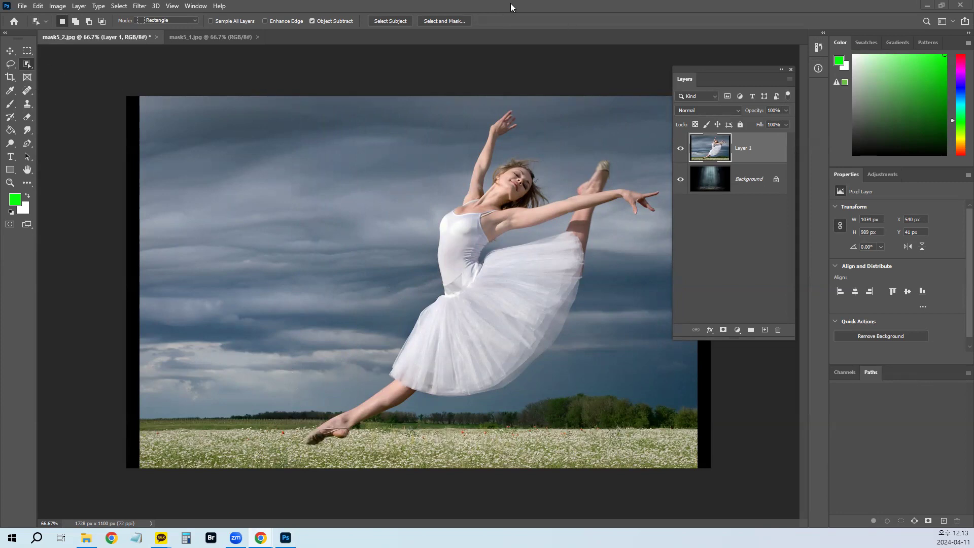
click(542, 241)
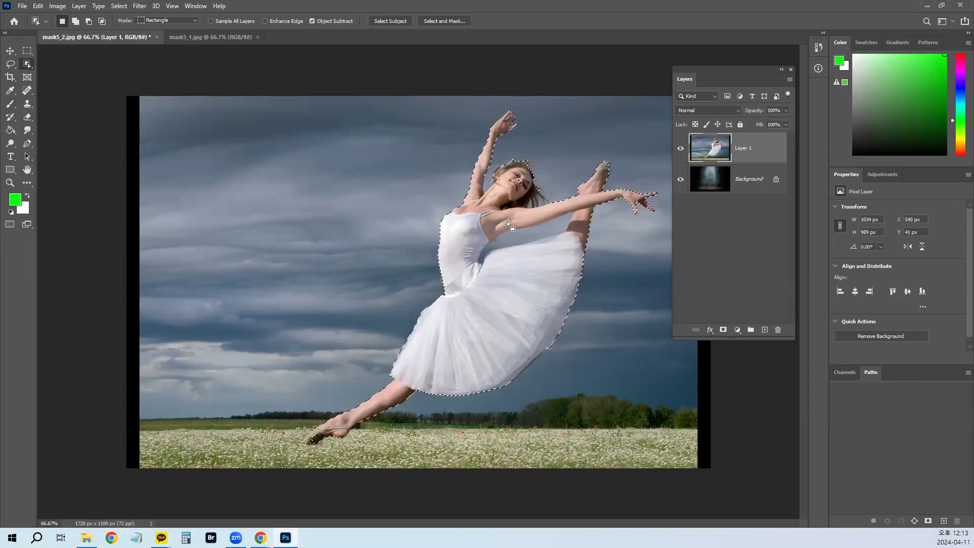
Step: Try to subtract the leftover background around the dancer from the object selection, and toggle the selection off and back on
key(alt)
drag(586, 205, 337, 401)
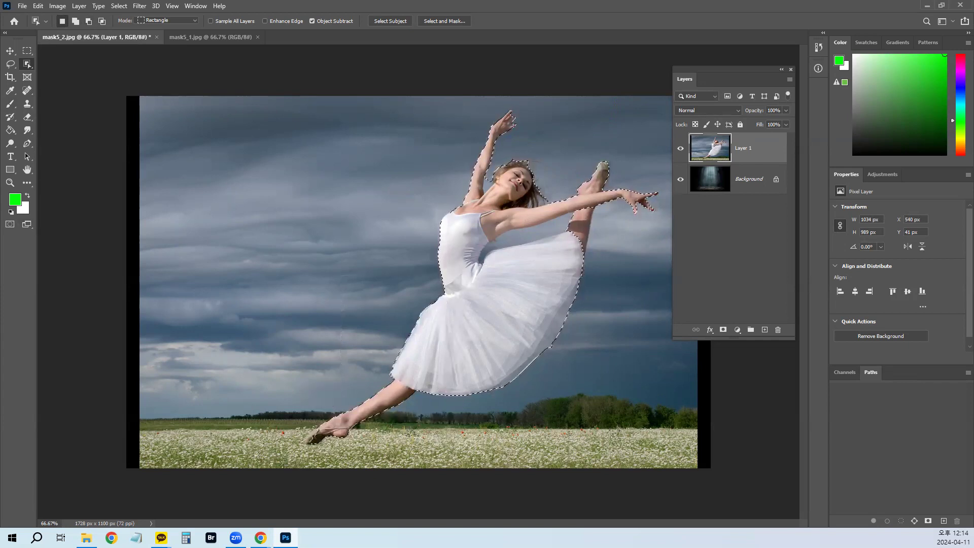
key(ctrl+d)
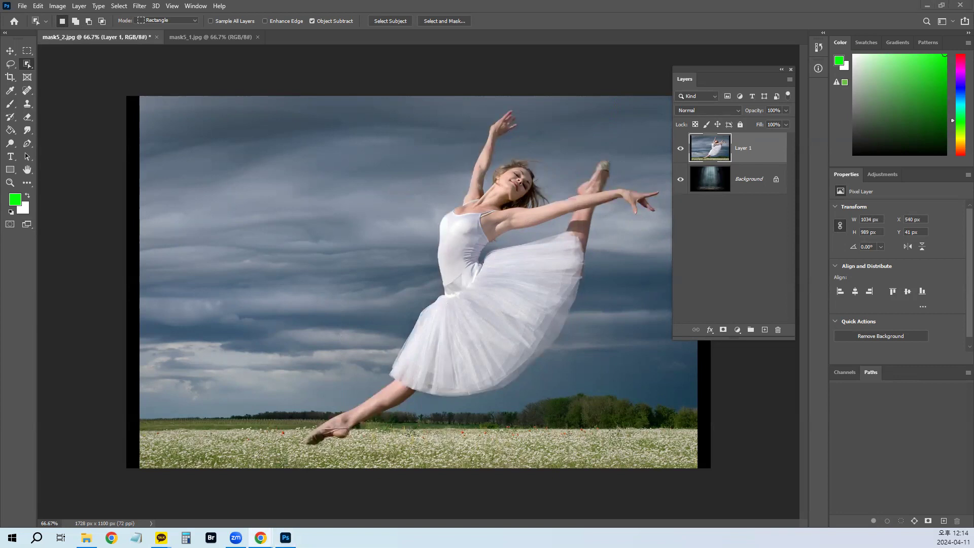
key(ctrl+z)
key(ctrl+d)
key(ctrl+z)
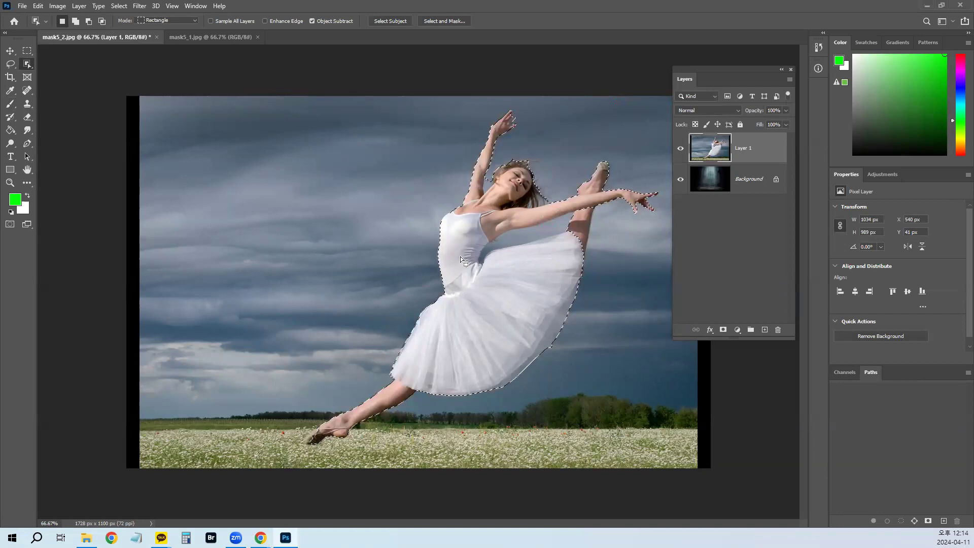
Step: Check the selection edge around the dancer's hair up close and discard the selection
key(ctrl+plus)
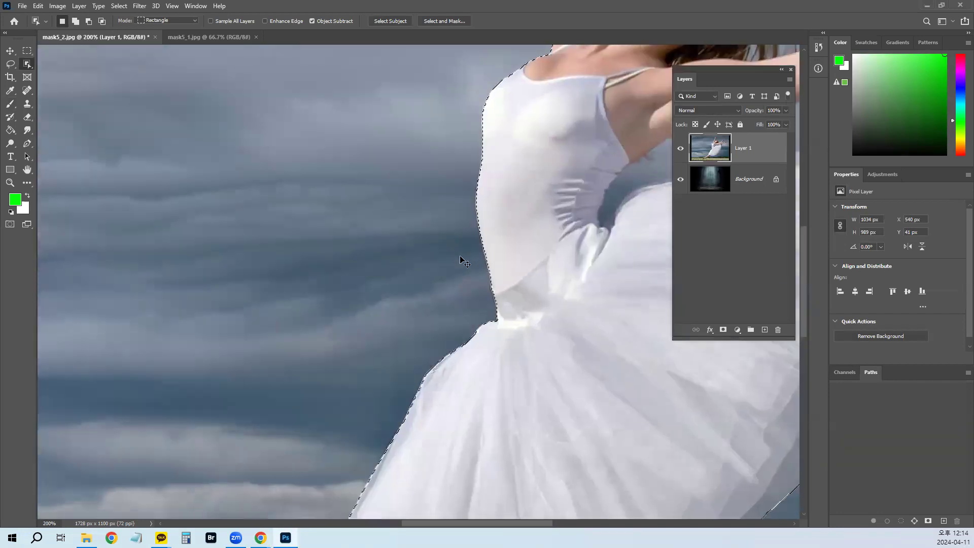
drag(547, 156, 297, 291)
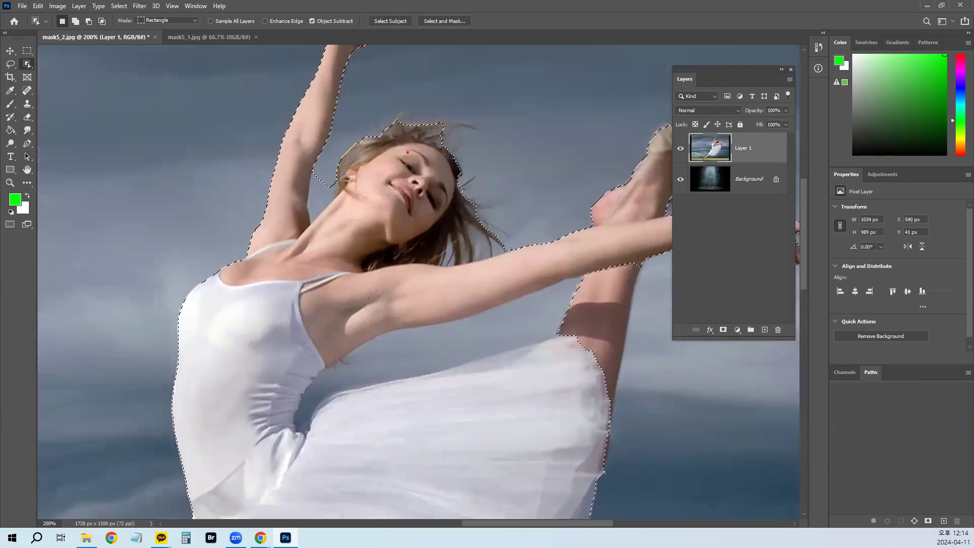
drag(412, 128, 479, 94)
drag(471, 205, 529, 162)
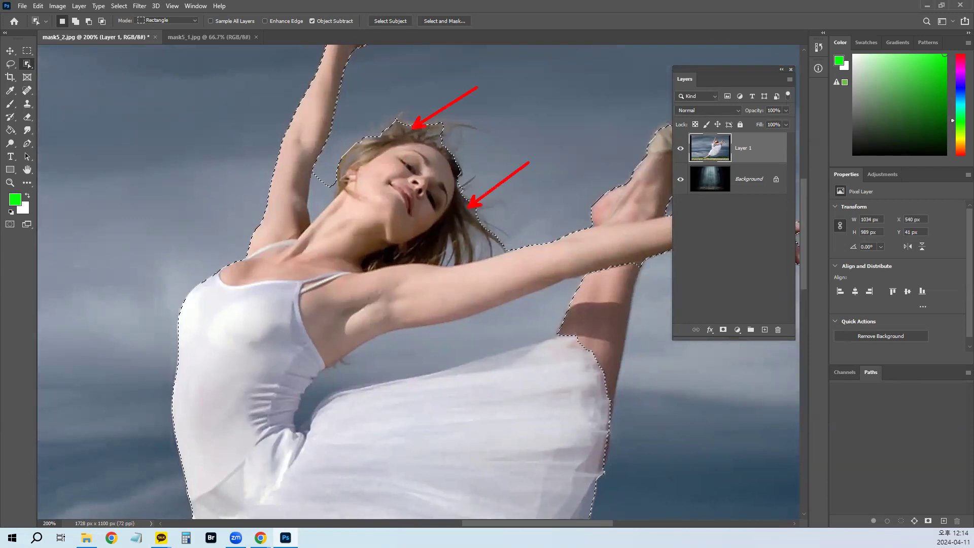
key(Escape)
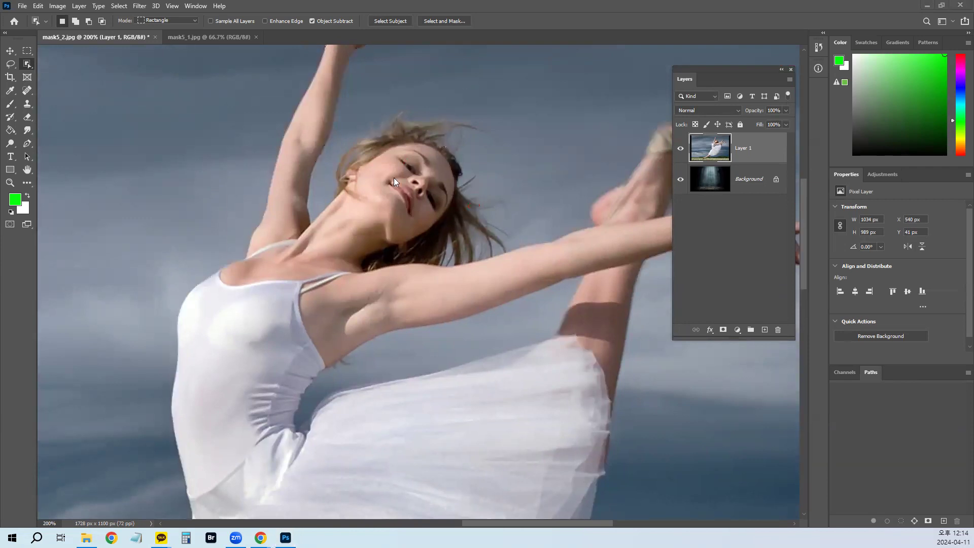
key(ctrl+d)
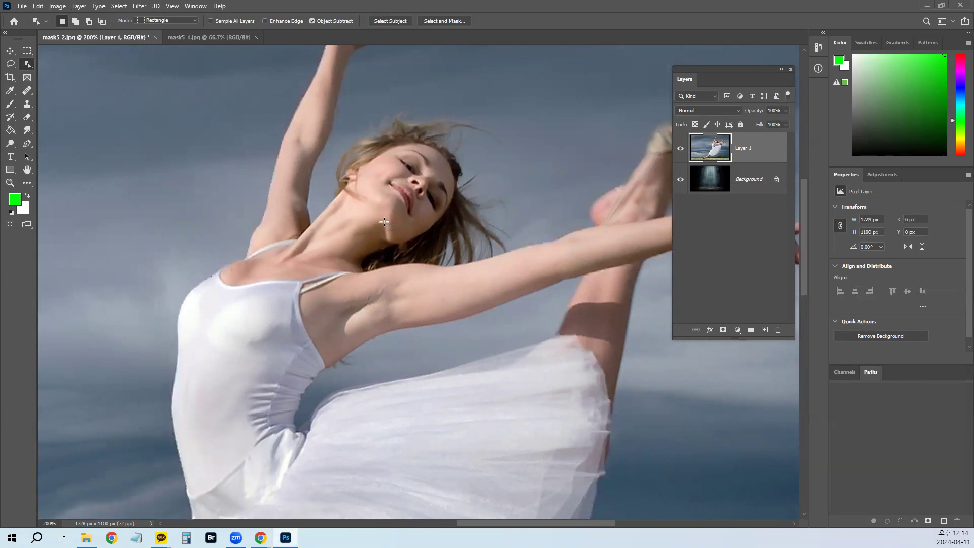
Step: Select the dancer's body, limbs and skirt with the Quick Selection Tool at brush size 10, excluding the sky between arm and skirt
scroll(384, 221, down, 5)
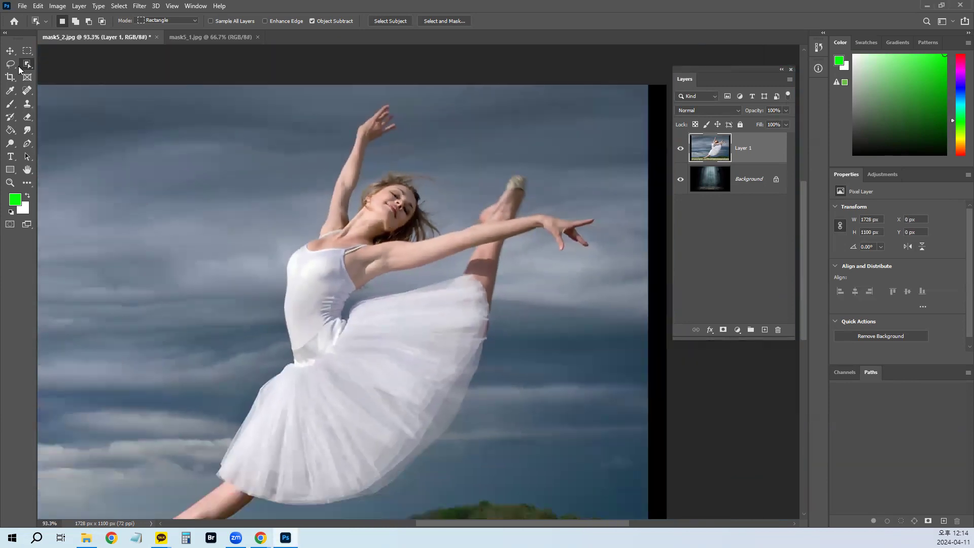
click(24, 69)
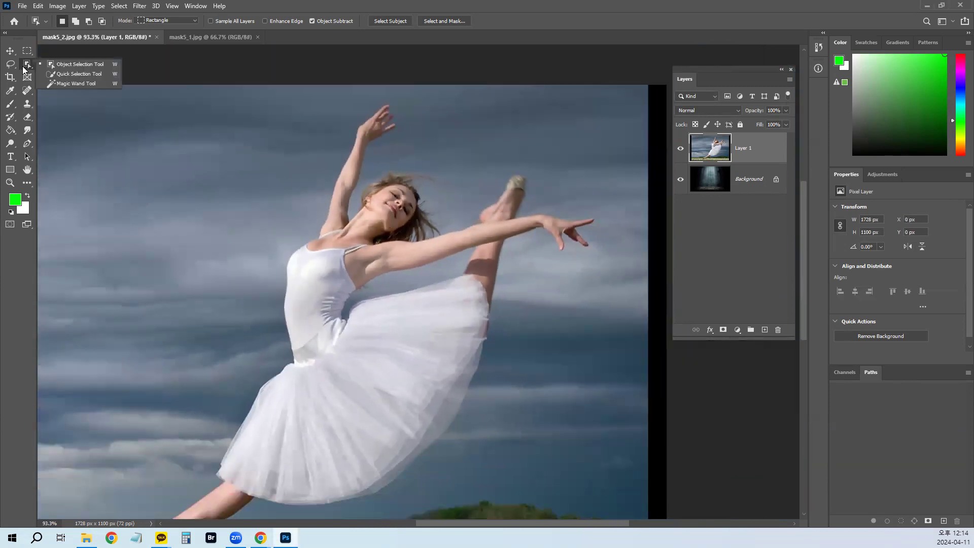
click(64, 73)
key(bracketleft)
key(bracketleft)
key(bracketleft)
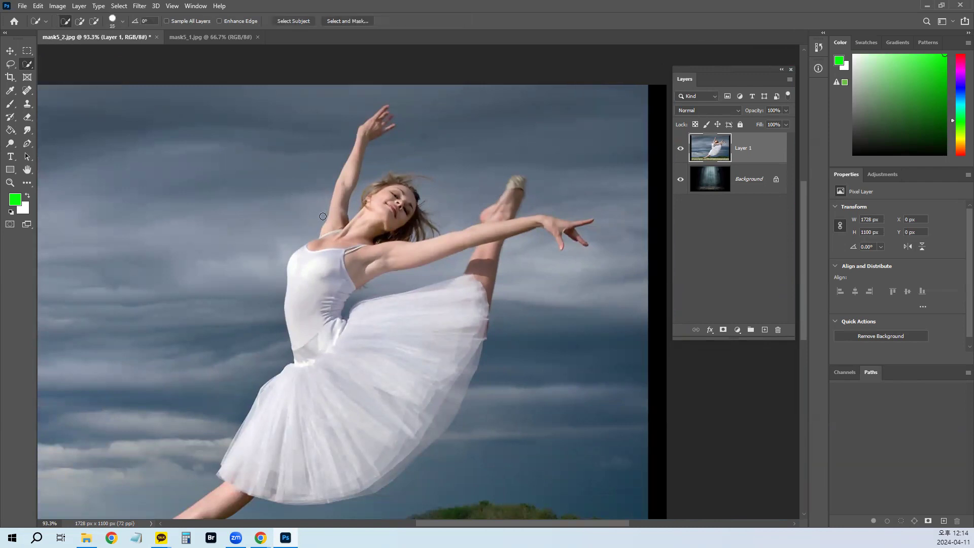
key(bracketleft)
mouse_move(556, 224)
mouse_down()
mouse_move(378, 259)
mouse_move(339, 276)
mouse_move(319, 303)
mouse_up()
mouse_move(340, 246)
mouse_down()
mouse_move(380, 211)
mouse_move(399, 212)
mouse_move(337, 226)
mouse_move(385, 116)
mouse_up()
mouse_move(326, 327)
mouse_down()
mouse_move(349, 339)
mouse_move(394, 328)
mouse_move(469, 278)
mouse_move(470, 324)
mouse_move(369, 440)
mouse_move(472, 364)
mouse_move(480, 346)
mouse_move(449, 396)
mouse_move(401, 435)
mouse_up()
drag(382, 371, 493, 246)
drag(362, 366, 215, 437)
mouse_move(307, 388)
mouse_down()
mouse_move(294, 399)
mouse_move(318, 394)
mouse_up()
drag(401, 323, 352, 415)
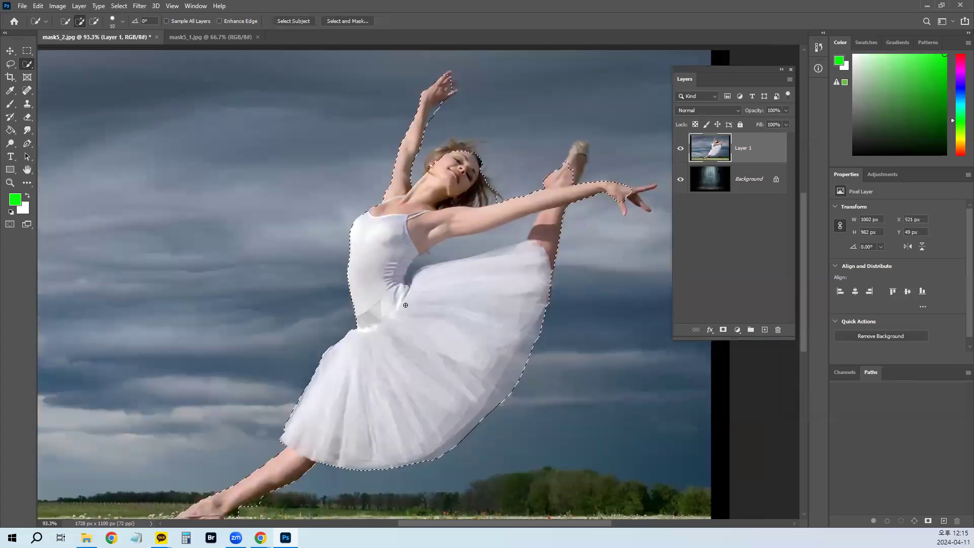
drag(412, 264, 479, 241)
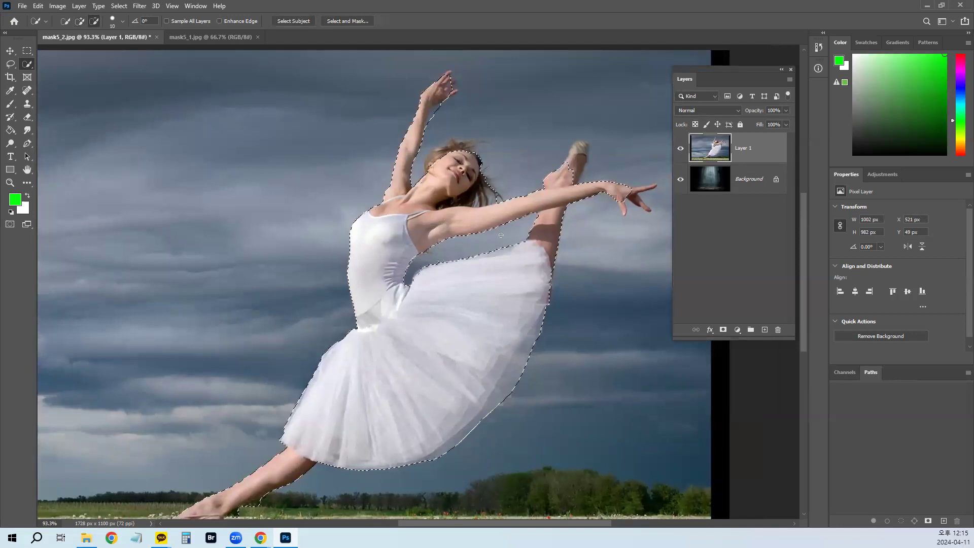
Step: Try a layer mask made from the dancer selection on Layer 1 and undo it
key(ctrl+d)
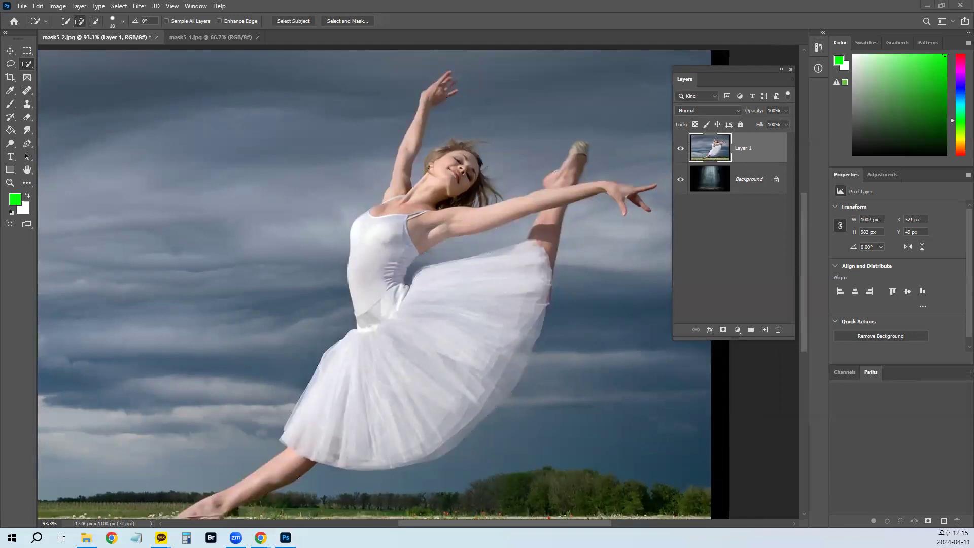
key(ctrl+z)
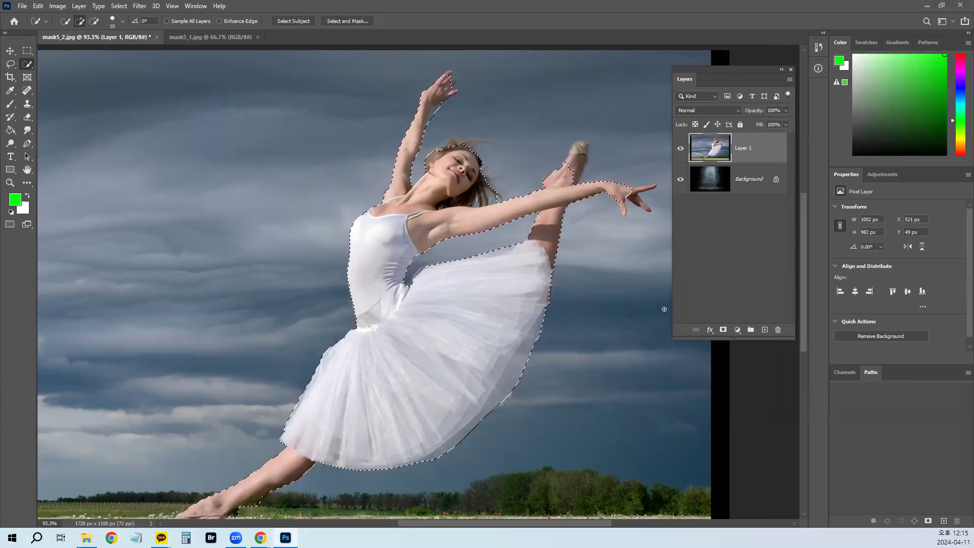
click(724, 330)
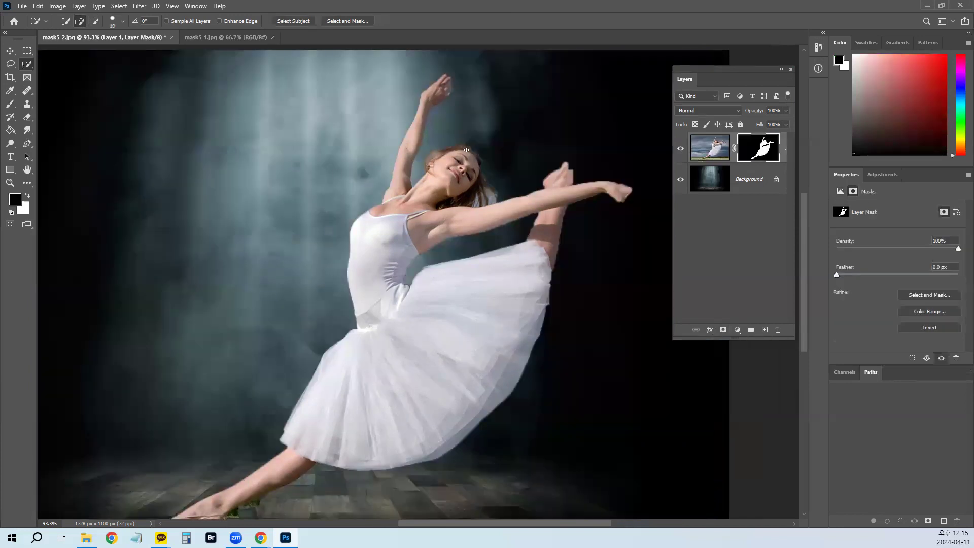
key(ctrl+z)
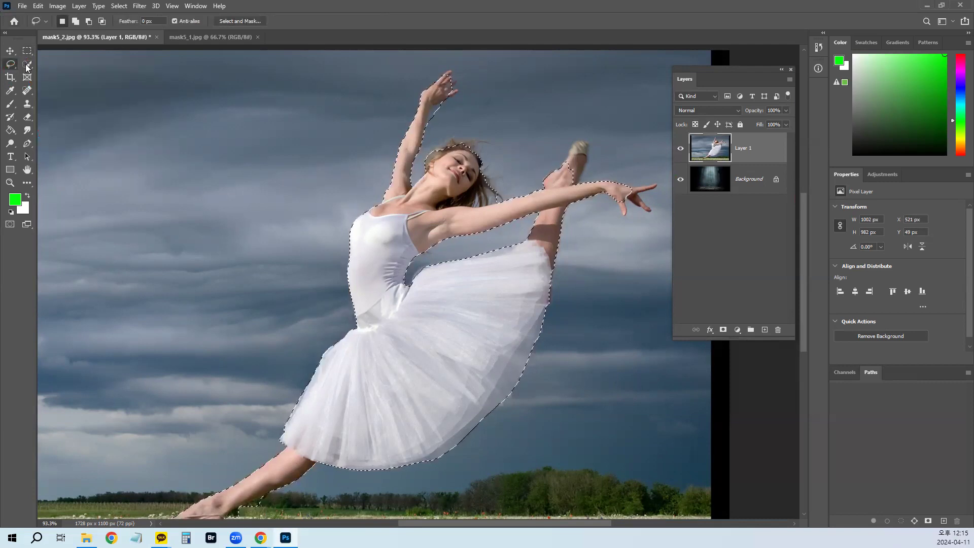
Step: Look at where Select and Mask is offered for the marquee, lasso, quick selection and magic wand tools and among the selection commands
click(27, 50)
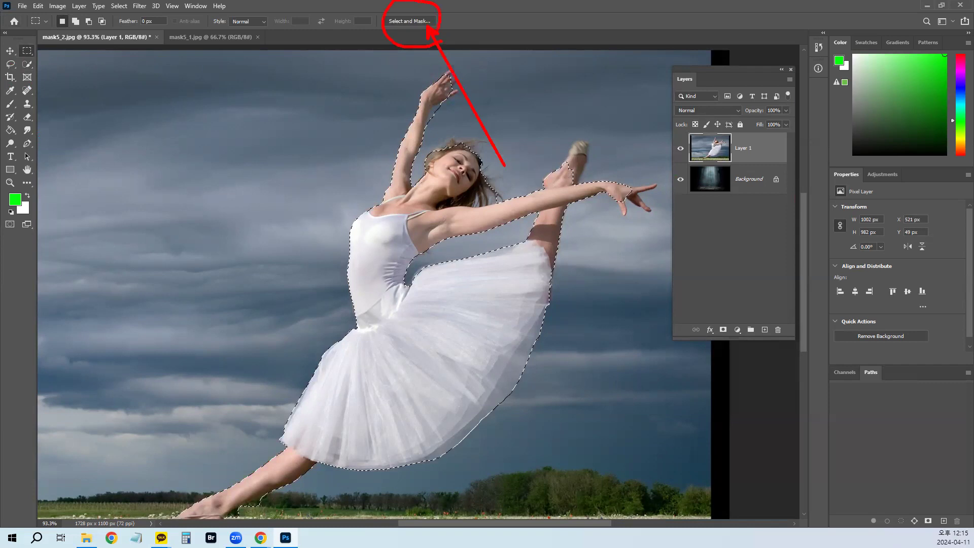
key(Escape)
click(26, 65)
right_click(10, 64)
click(50, 75)
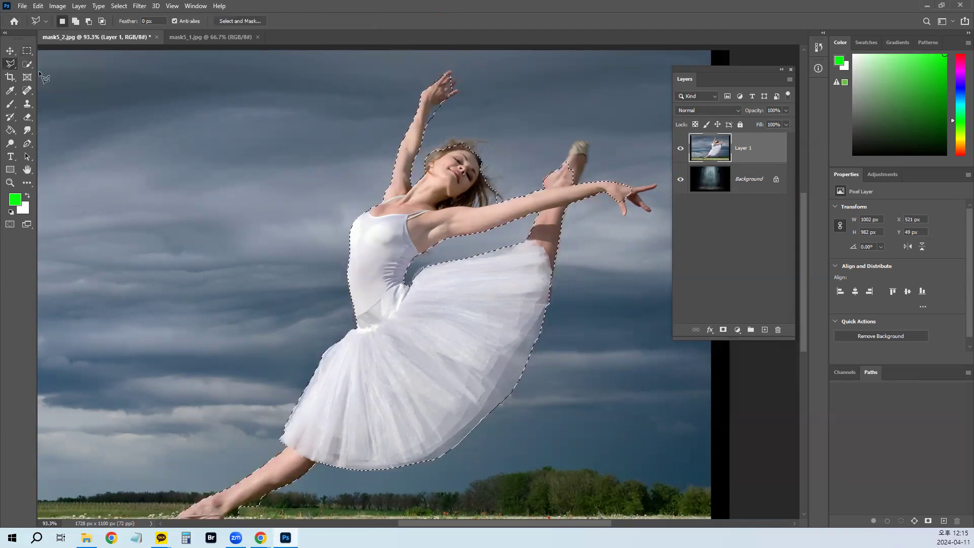
right_click(10, 65)
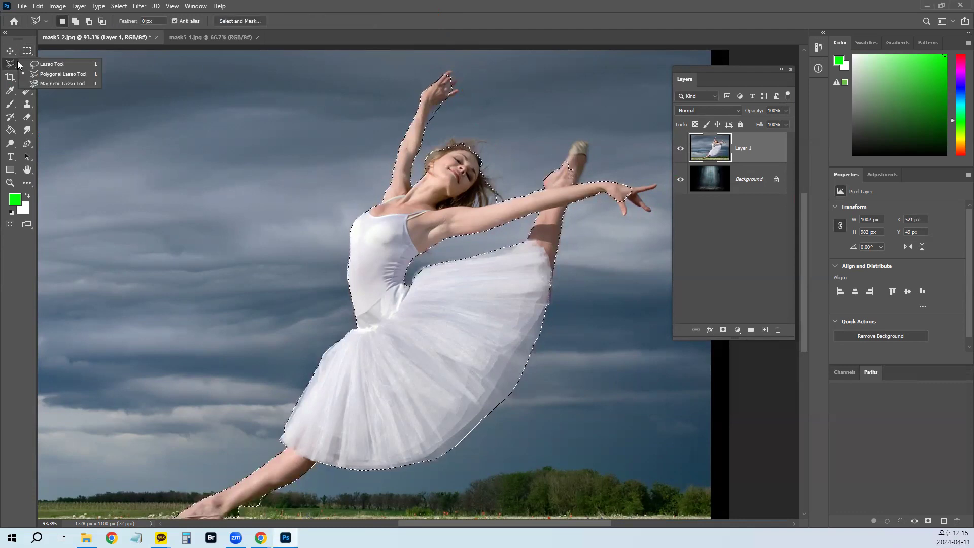
click(50, 64)
click(27, 65)
right_click(27, 65)
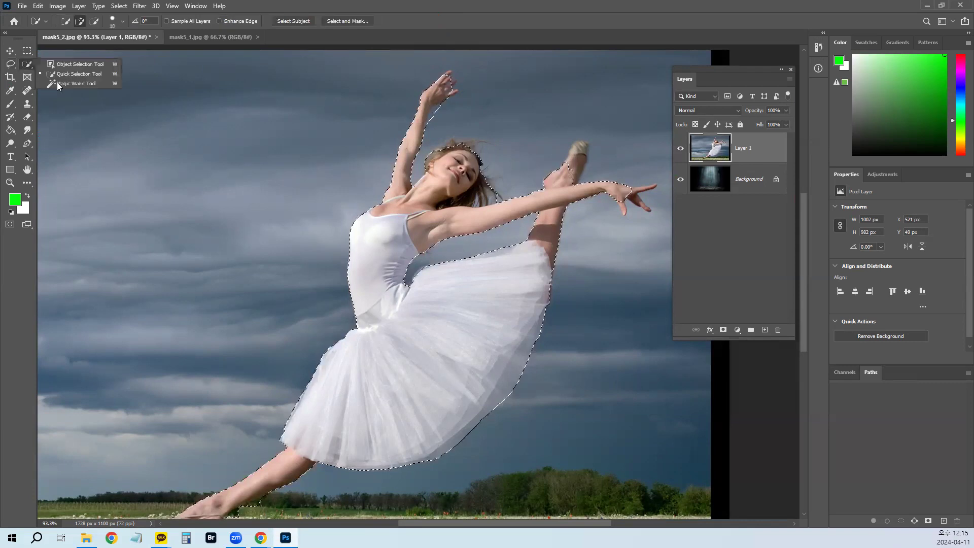
click(65, 84)
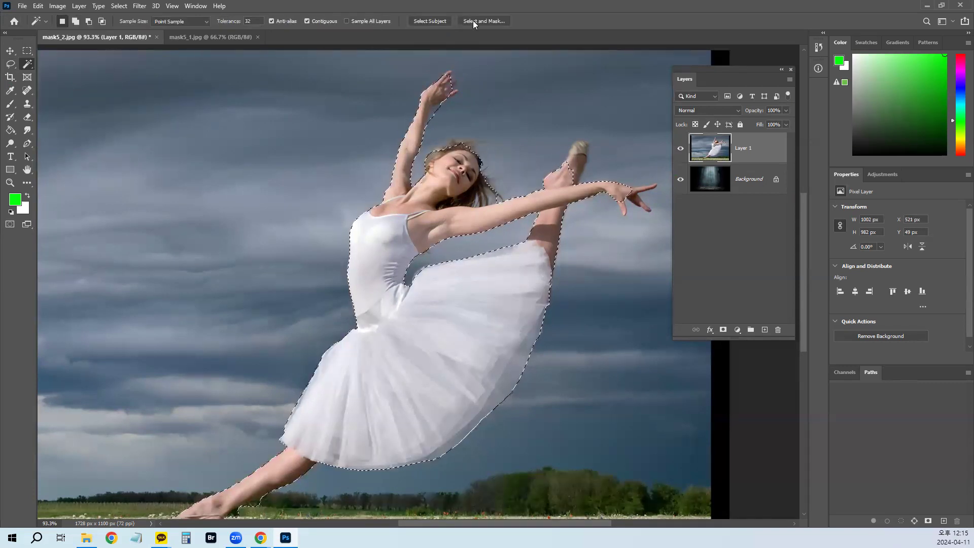
click(119, 6)
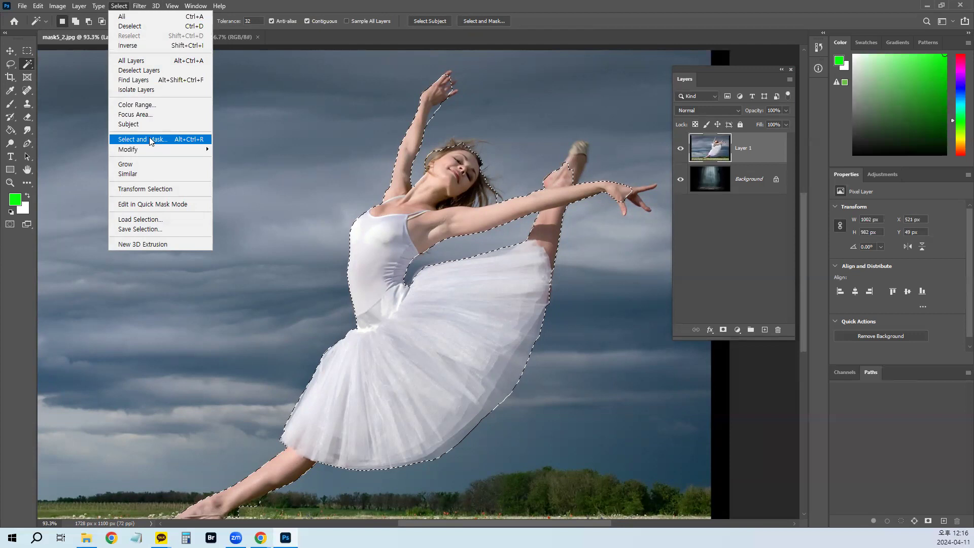
key(Escape)
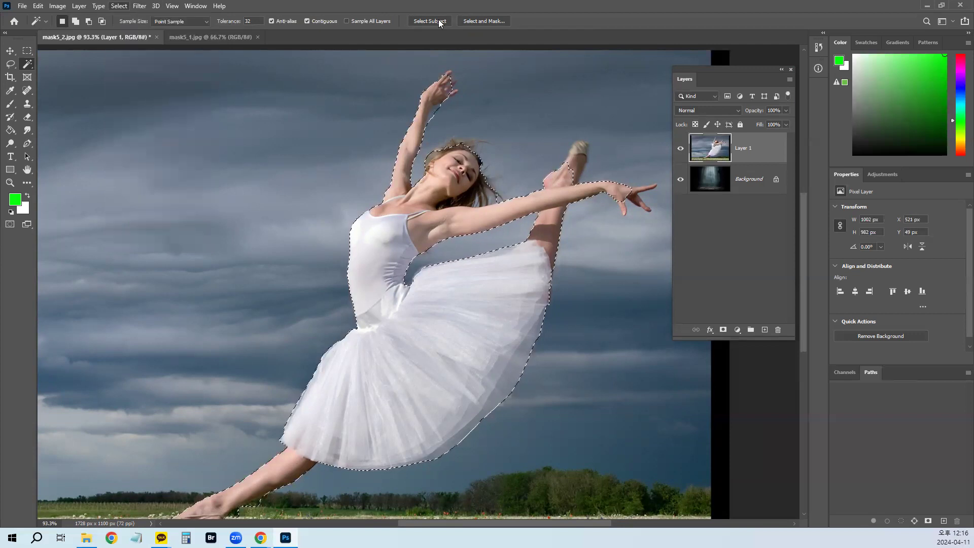
Step: Open the dancer selection in Select and Mask and set the view mode to Overlay
click(475, 21)
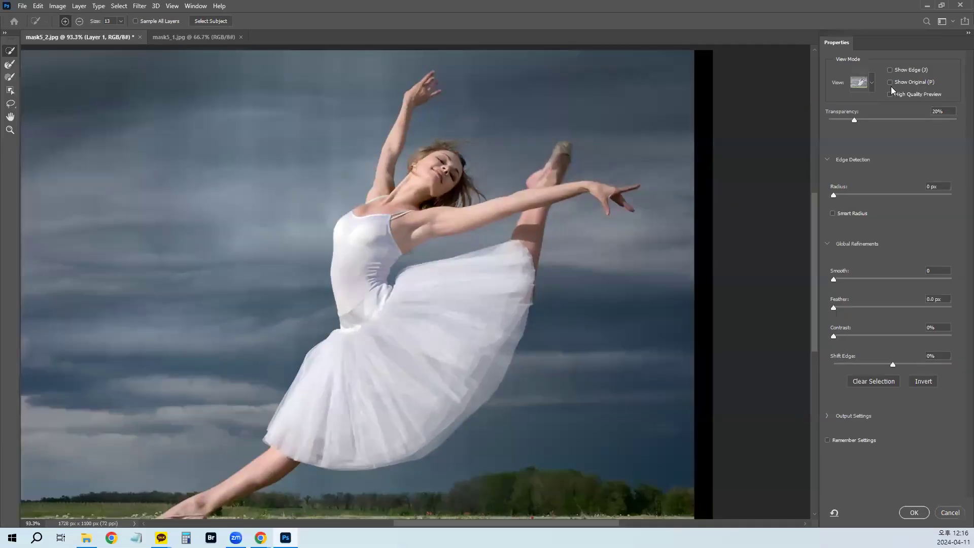
click(871, 83)
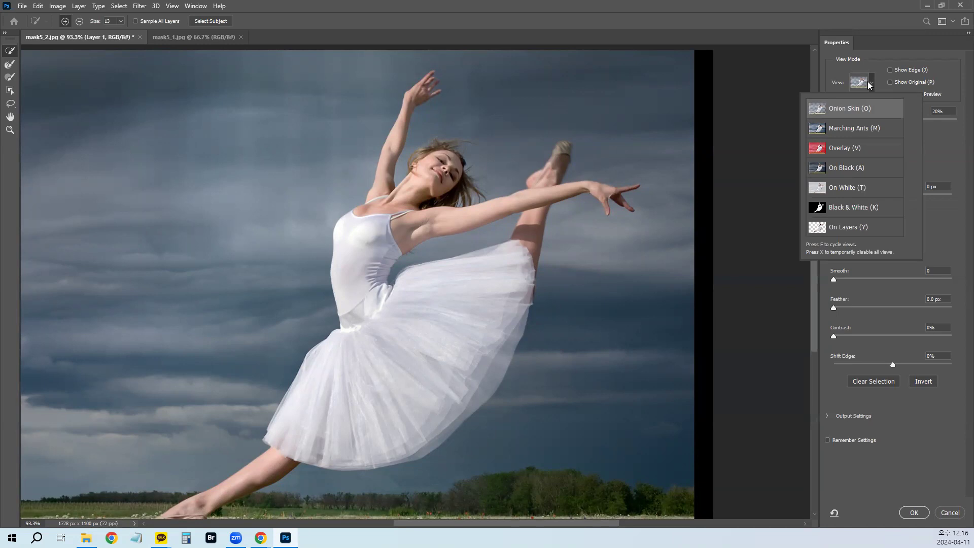
click(866, 148)
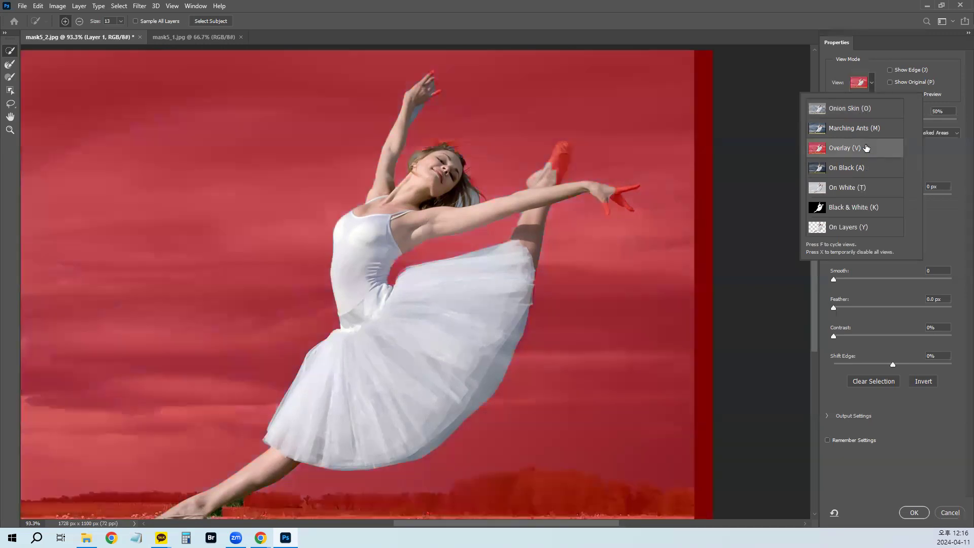
click(798, 21)
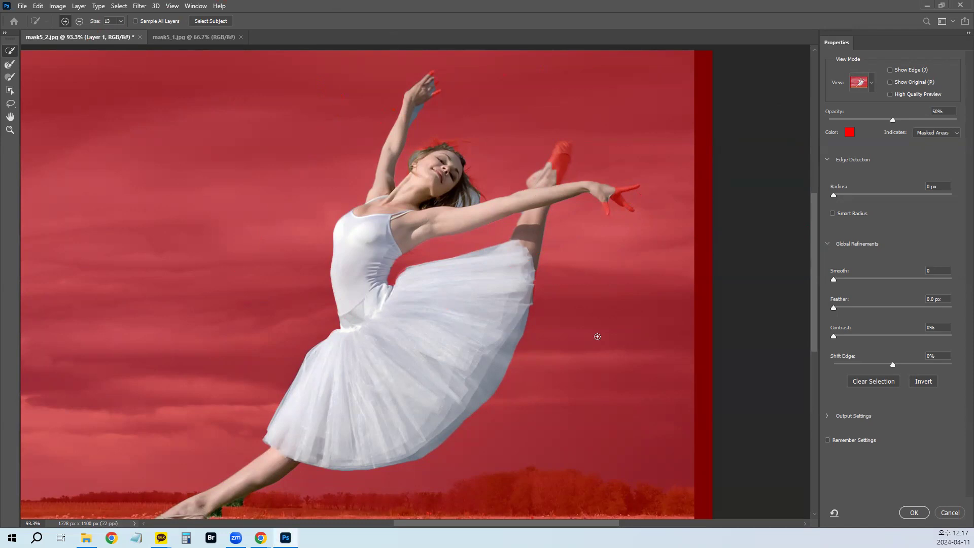
Step: Add the outstretched hand's fingers and the raised foot to the selection with the Quick Selection Tool at size 7
scroll(597, 336, up, 5)
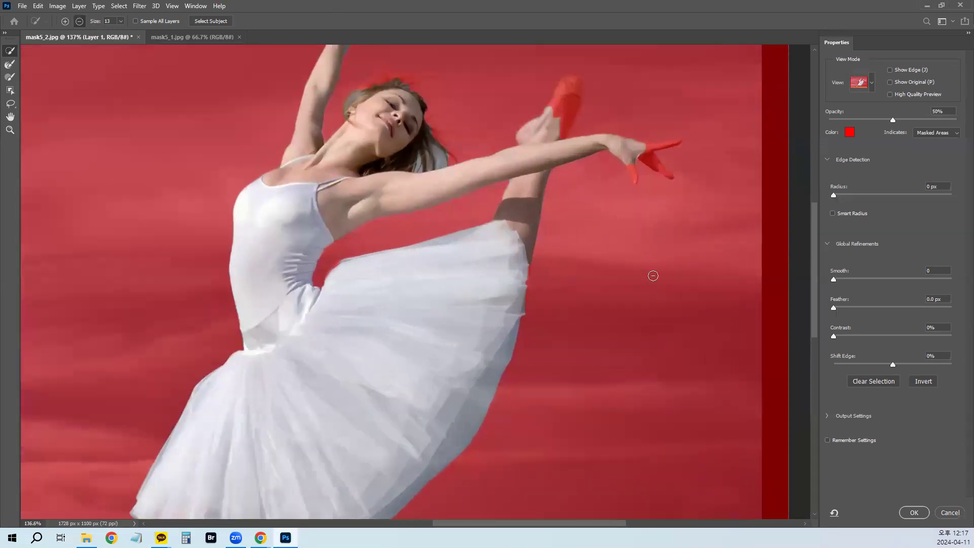
scroll(659, 243, up, 4)
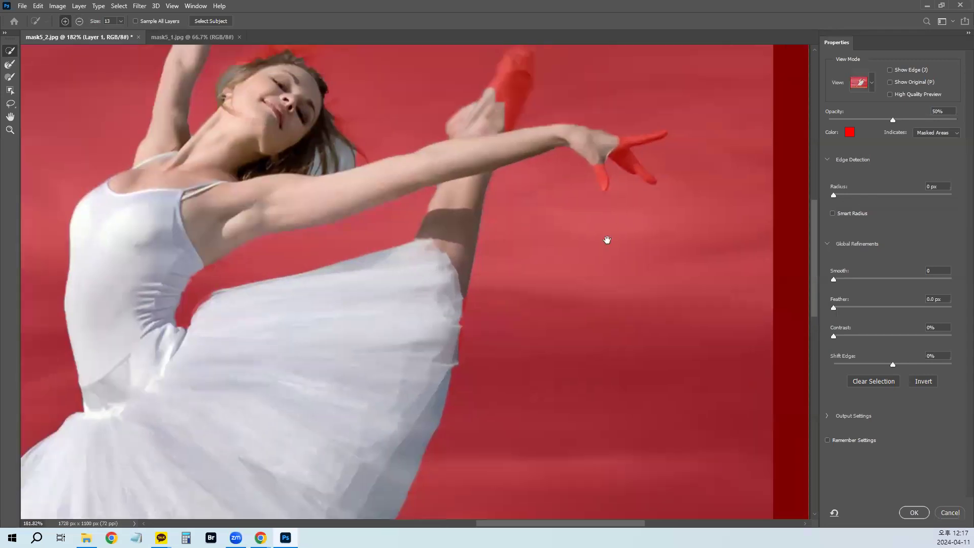
mouse_move(607, 240)
mouse_down()
mouse_move(565, 283)
mouse_move(528, 279)
mouse_move(525, 308)
mouse_up()
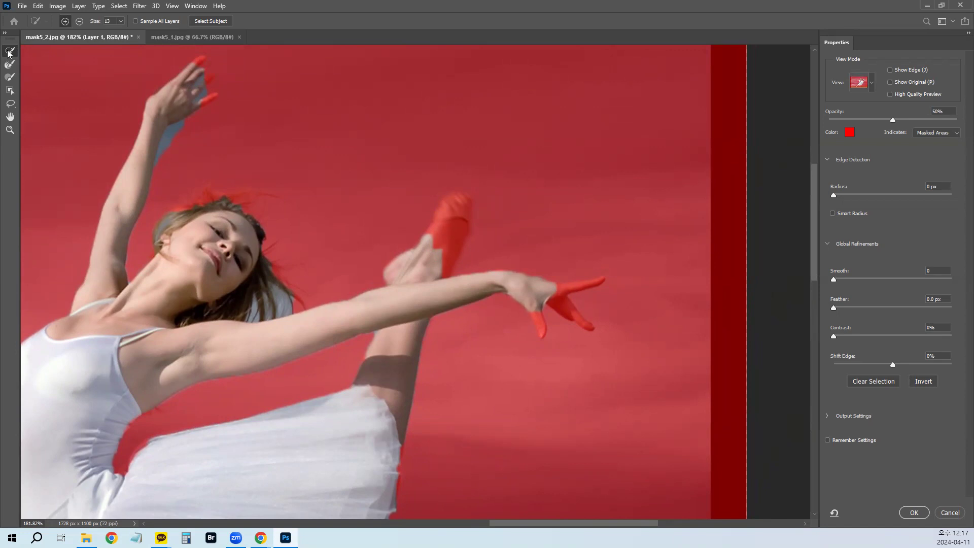
key(bracketleft)
key(bracketleft)
key(bracketleft)
mouse_move(547, 286)
mouse_down()
mouse_move(600, 280)
mouse_move(548, 289)
mouse_move(590, 326)
mouse_move(556, 296)
mouse_move(544, 335)
mouse_move(533, 303)
mouse_up()
mouse_move(428, 243)
mouse_down()
mouse_move(454, 202)
mouse_move(463, 210)
mouse_move(445, 254)
mouse_up()
Step: Remove the leftover greenery beneath the dancer's extended front leg from the selection
drag(346, 391, 582, 99)
drag(436, 471, 559, 188)
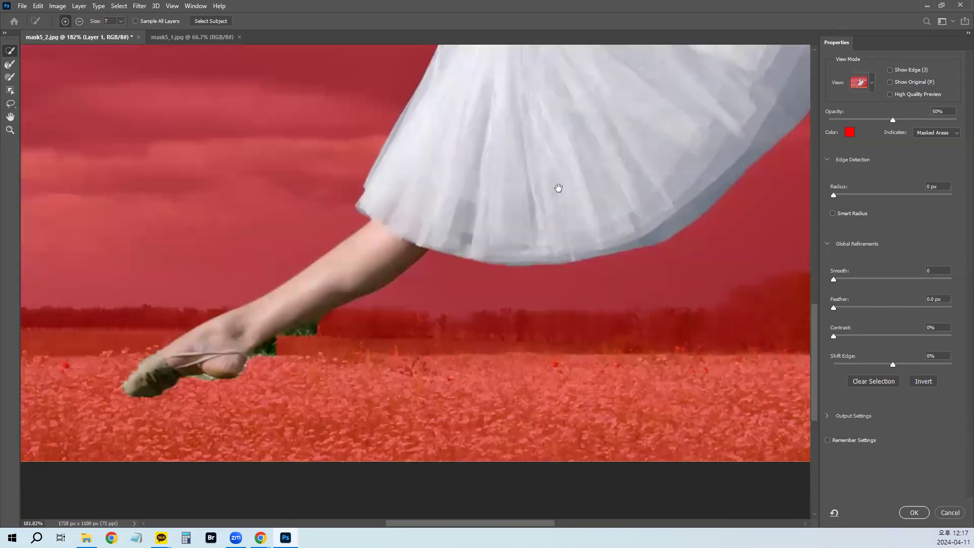
key(alt)
mouse_move(202, 382)
mouse_down()
mouse_move(326, 327)
mouse_move(300, 337)
mouse_move(311, 327)
mouse_move(399, 299)
mouse_up()
mouse_move(346, 328)
mouse_down()
mouse_move(333, 306)
mouse_move(347, 294)
mouse_move(292, 310)
mouse_up()
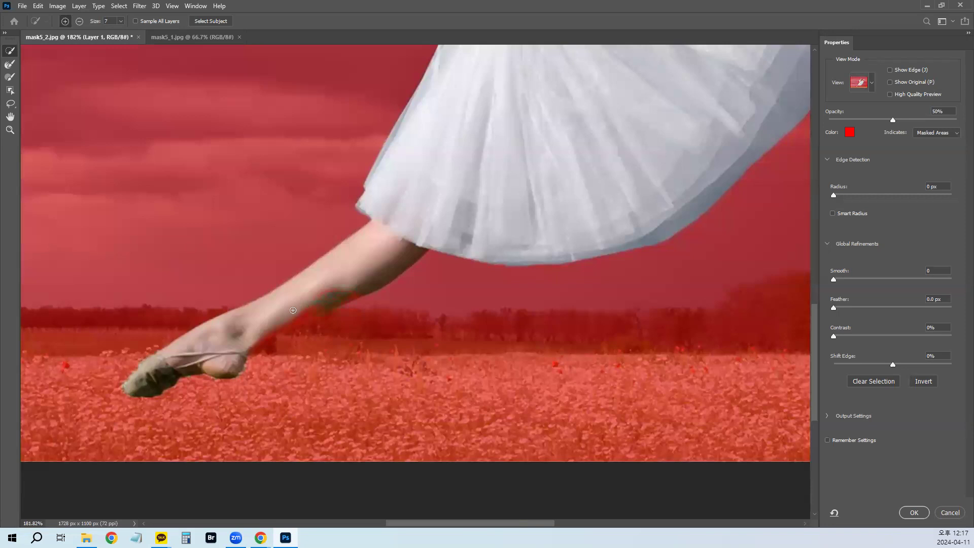
Step: Touch up the selection along the underside of the extended front leg and around its foot with the Brush Tool at size 13
drag(435, 178, 378, 289)
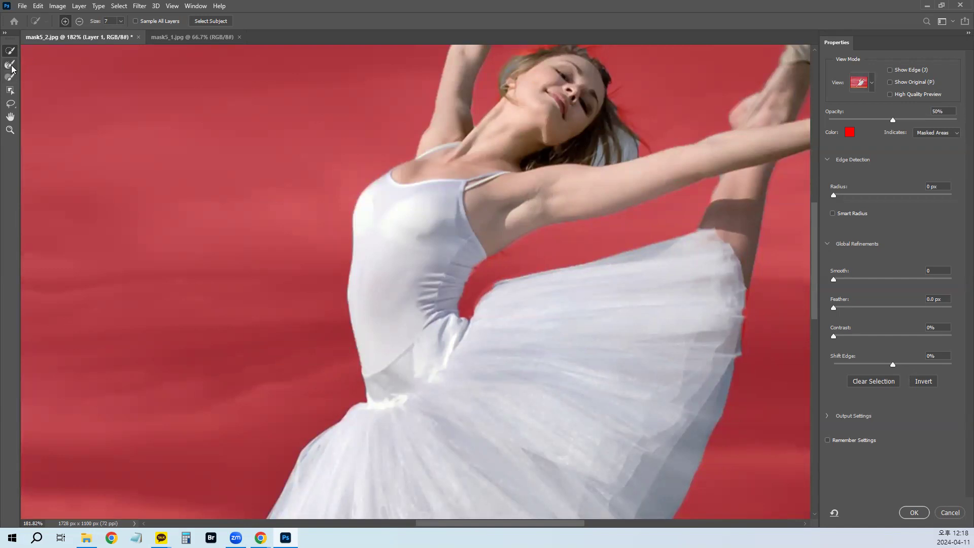
click(10, 77)
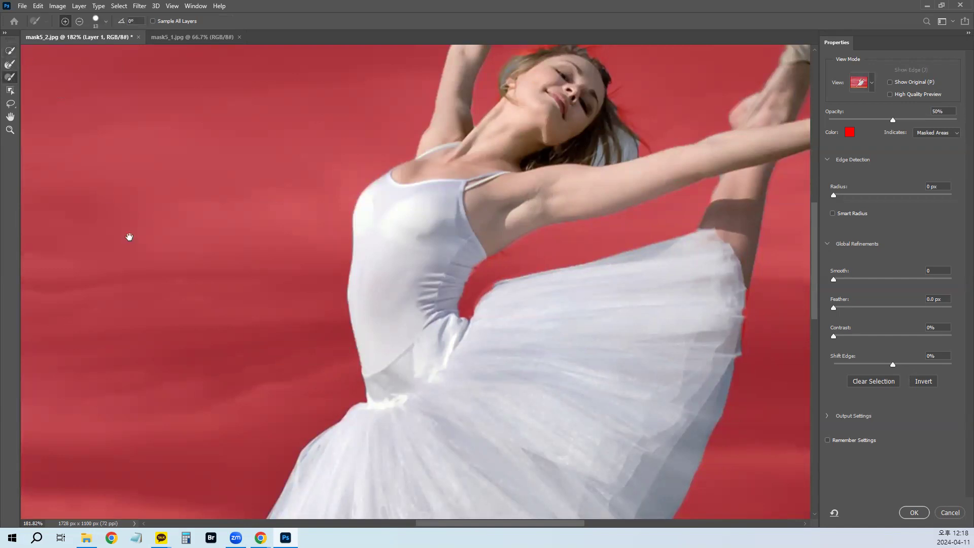
scroll(130, 237, down, 10)
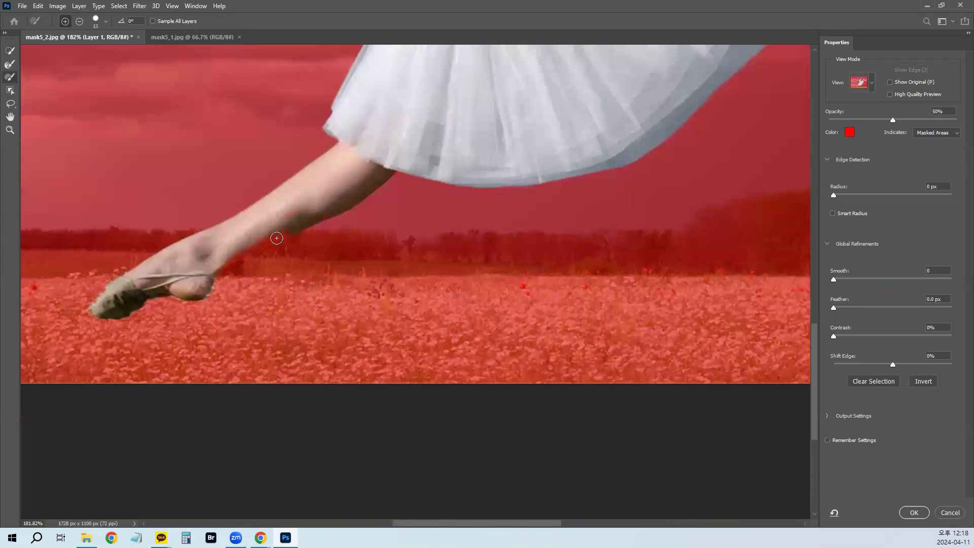
drag(213, 261, 270, 237)
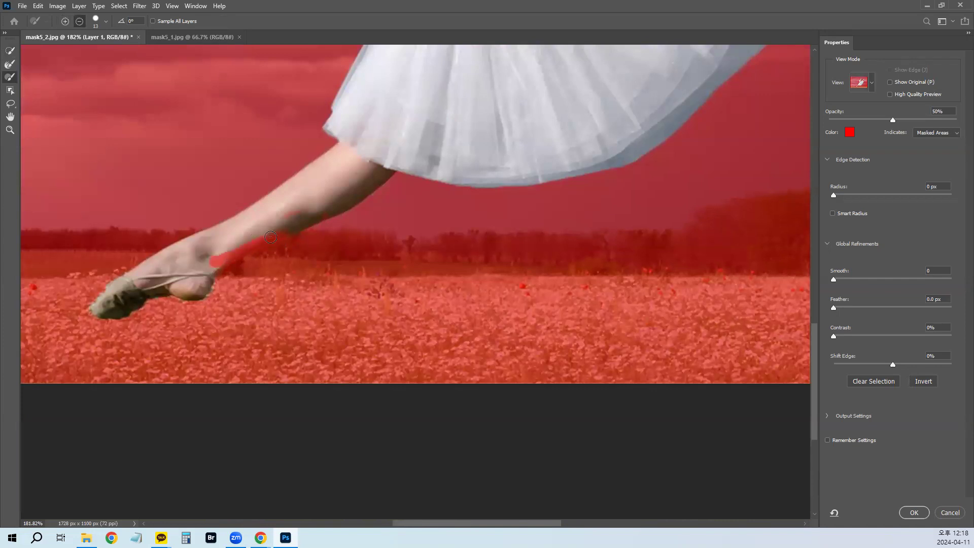
key(ctrl+z)
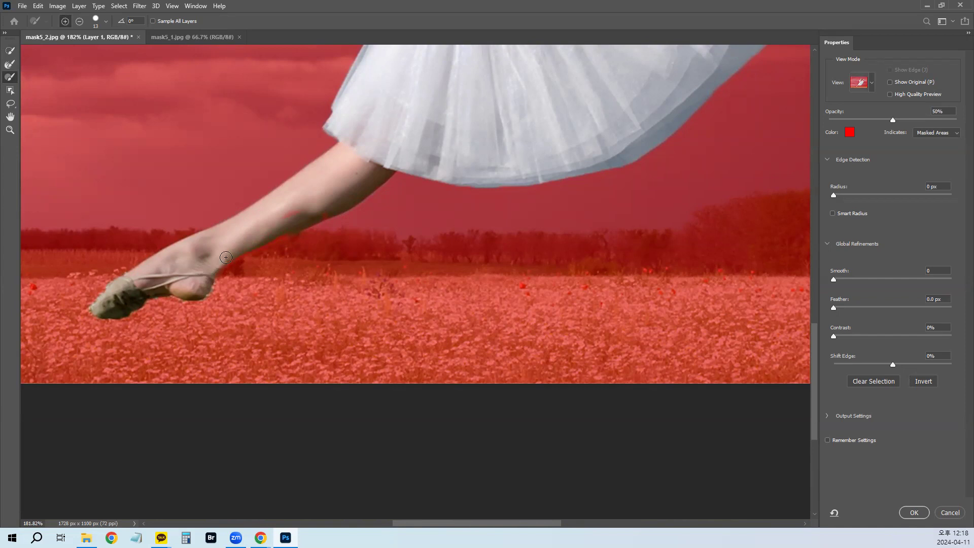
mouse_move(326, 212)
mouse_down()
mouse_move(349, 199)
mouse_move(275, 218)
mouse_move(375, 160)
mouse_up()
key(alt)
mouse_move(174, 302)
mouse_down()
mouse_move(206, 306)
mouse_move(220, 291)
mouse_move(193, 309)
mouse_up()
key(space)
drag(199, 193, 192, 349)
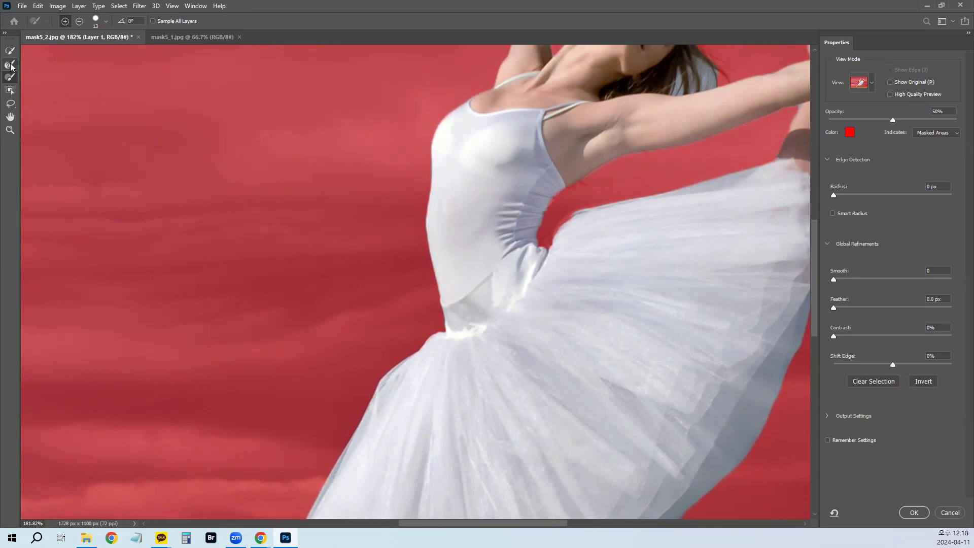
Step: Turn on Smart Radius and set the Refine Edge Brush to size 20
click(11, 65)
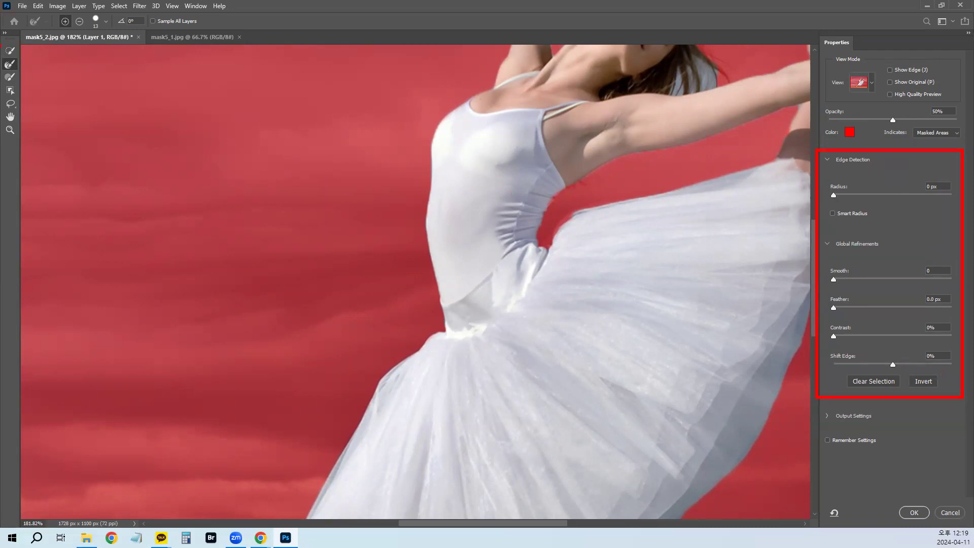
click(832, 213)
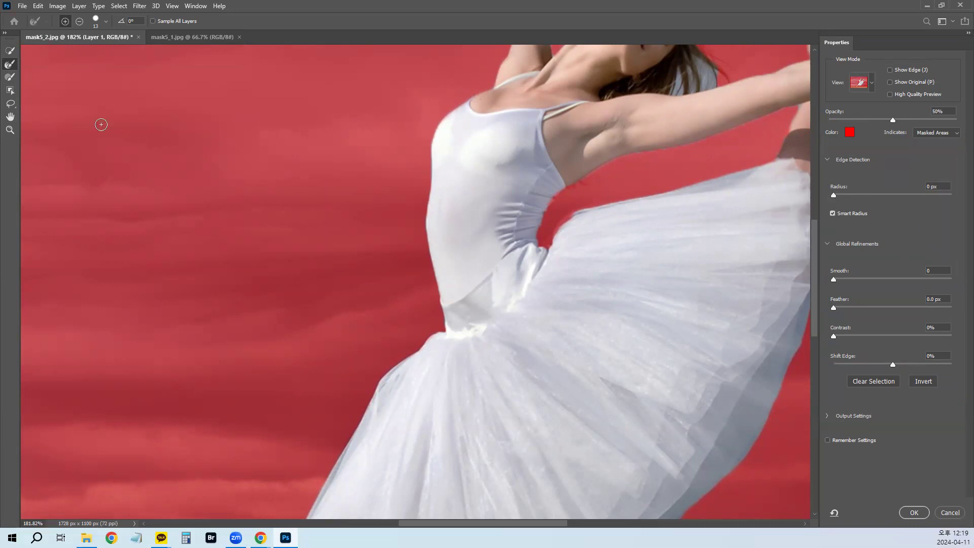
key(bracketright)
key(bracketright)
key(bracketright)
key(bracketleft)
key(bracketleft)
key(bracketleft)
key(bracketleft)
key(bracketleft)
key(bracketright)
key(bracketright)
key(bracketright)
key(bracketright)
key(bracketleft)
key(bracketleft)
key(bracketleft)
key(bracketleft)
key(bracketright)
key(bracketleft)
key(bracketright)
key(bracketleft)
key(bracketright)
Step: Refine the selection edge in the gap at the dancer's waist and along the upper edge of the skirt
drag(616, 224, 480, 259)
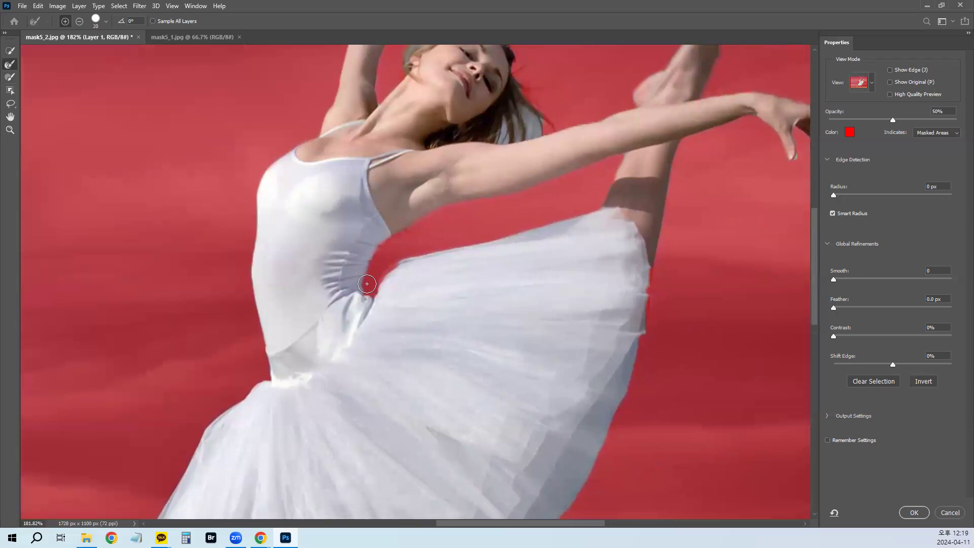
drag(374, 289, 392, 269)
drag(450, 249, 592, 217)
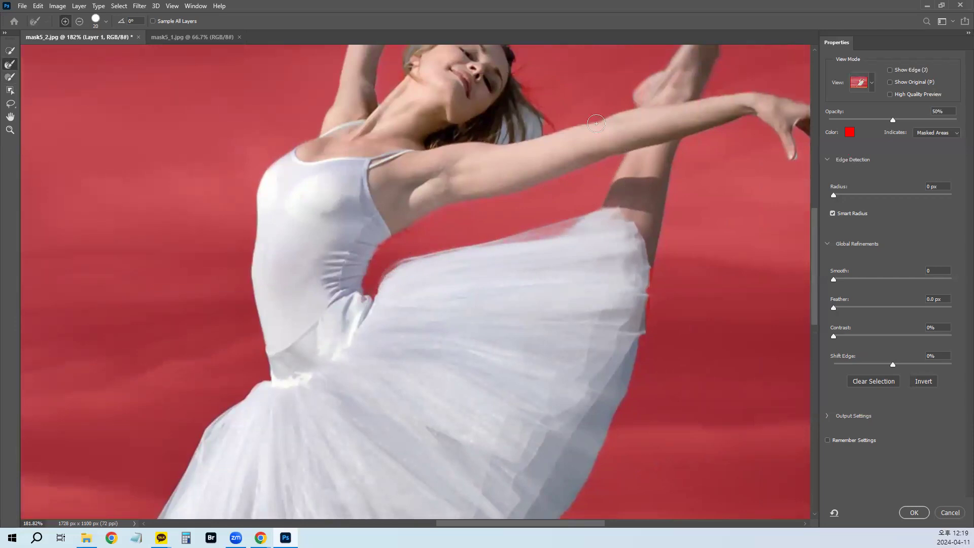
Step: Refine the selection edges around the raised arm and hand and around the dancer's hair
drag(617, 121, 564, 232)
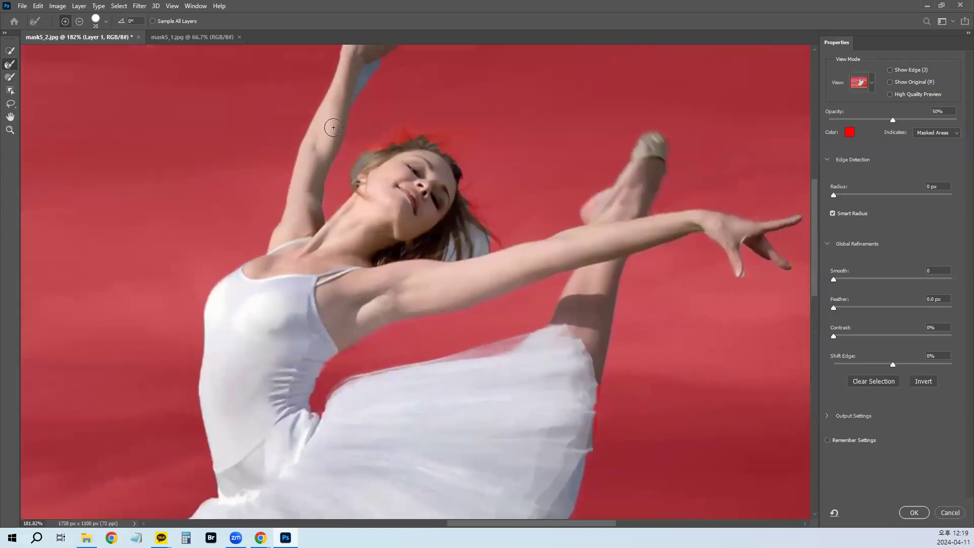
scroll(363, 202, up, 4)
mouse_move(356, 190)
mouse_down()
mouse_move(379, 155)
mouse_move(368, 174)
mouse_move(415, 140)
mouse_move(393, 144)
mouse_move(422, 113)
mouse_move(391, 130)
mouse_move(409, 90)
mouse_move(394, 128)
mouse_move(334, 146)
mouse_move(327, 189)
mouse_move(283, 290)
mouse_up()
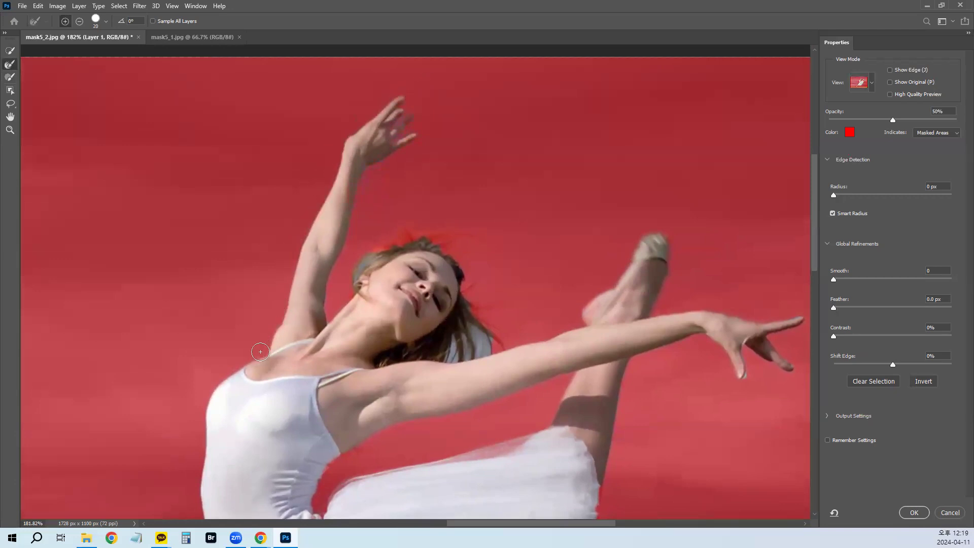
scroll(281, 365, down, 3)
mouse_move(351, 189)
mouse_down()
mouse_move(420, 130)
mouse_move(385, 163)
mouse_move(409, 121)
mouse_move(389, 154)
mouse_move(407, 124)
mouse_move(448, 127)
mouse_move(416, 153)
mouse_move(489, 131)
mouse_move(466, 147)
mouse_move(410, 145)
mouse_move(503, 147)
mouse_move(445, 178)
mouse_move(460, 182)
mouse_move(467, 244)
mouse_move(461, 215)
mouse_move(487, 261)
mouse_move(469, 254)
mouse_up()
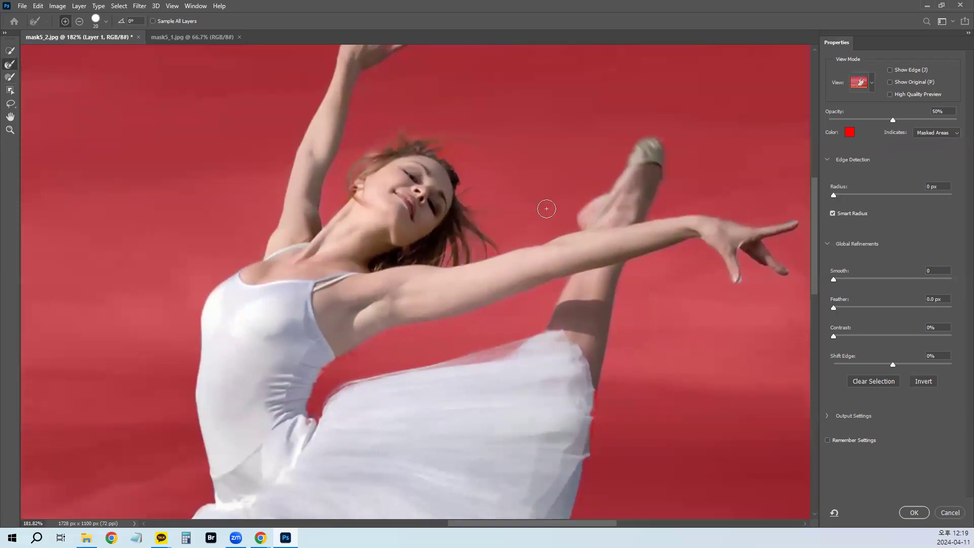
drag(355, 188, 412, 135)
Step: Refine the translucent outer hem and front edge of the skirt with the Refine Edge Brush at size 50
key(bracketright)
scroll(557, 363, down, 5)
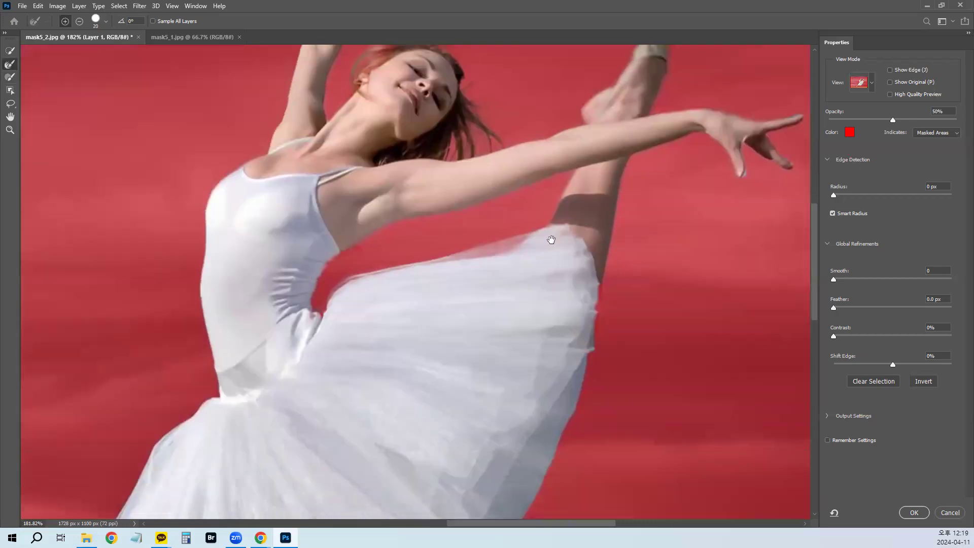
key(bracketright)
key(bracketright)
scroll(489, 345, down, 4)
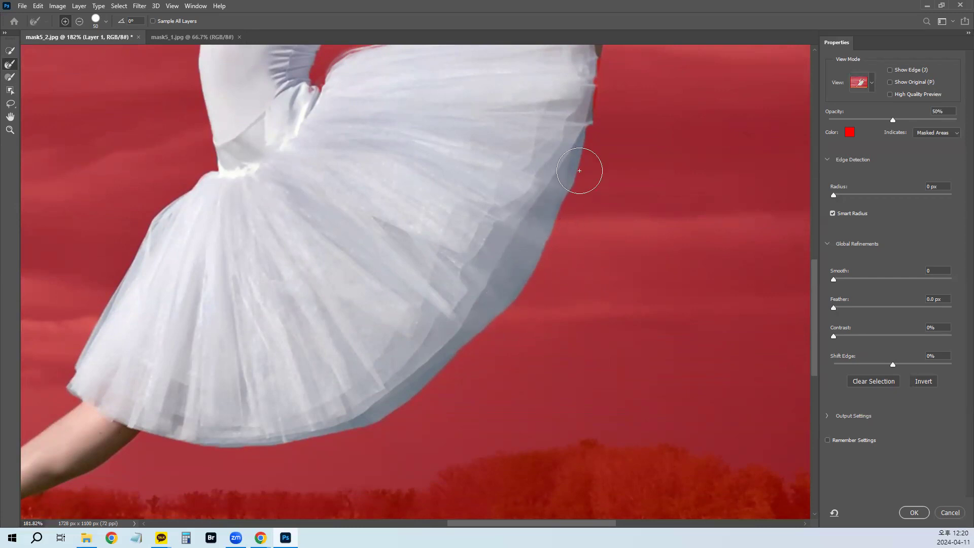
drag(581, 170, 522, 252)
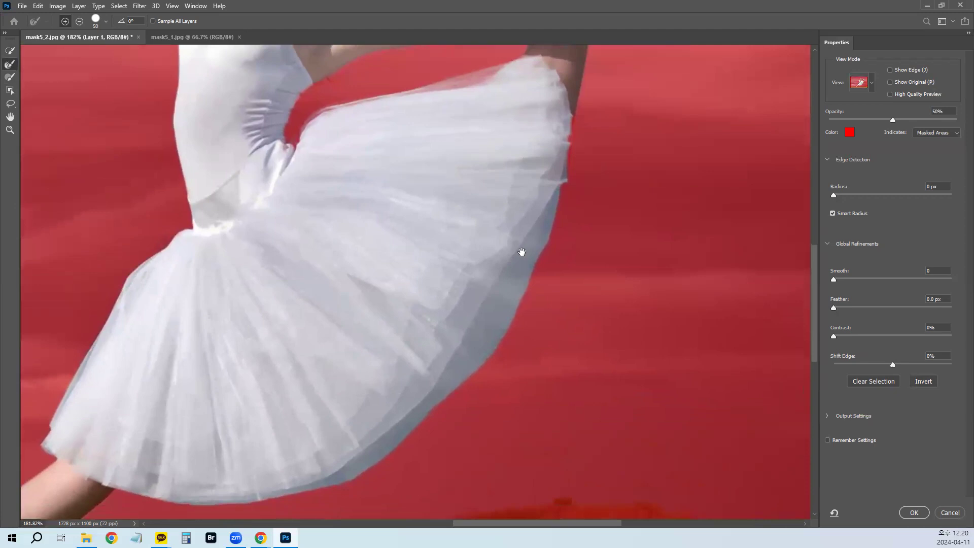
mouse_move(549, 159)
mouse_down()
mouse_move(494, 298)
mouse_move(435, 372)
mouse_up()
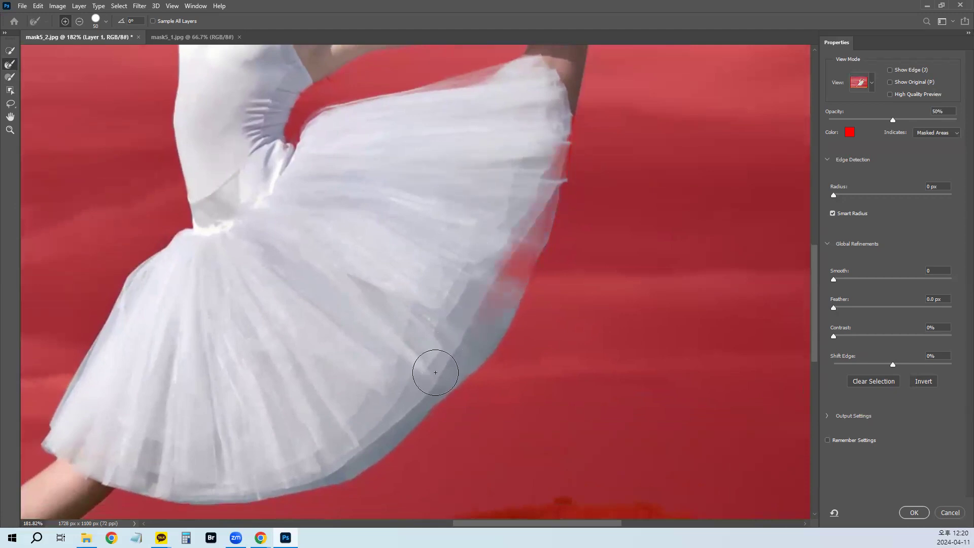
mouse_move(553, 256)
mouse_down()
mouse_move(428, 419)
mouse_move(348, 455)
mouse_move(145, 498)
mouse_move(283, 472)
mouse_move(393, 389)
mouse_move(503, 274)
mouse_move(558, 186)
mouse_move(564, 149)
mouse_move(530, 228)
mouse_up()
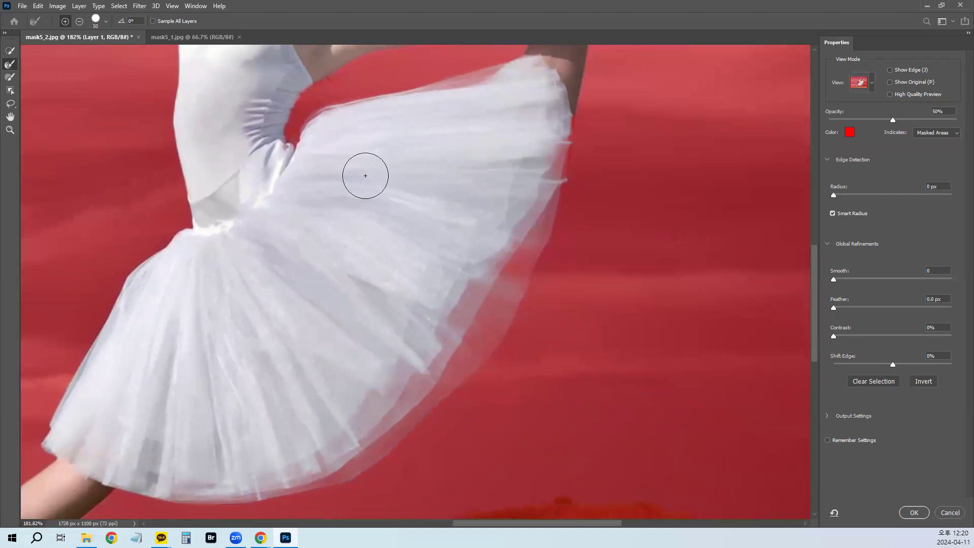
mouse_move(91, 338)
mouse_down()
mouse_move(25, 436)
mouse_move(148, 484)
mouse_move(318, 492)
mouse_move(470, 396)
mouse_move(559, 268)
mouse_move(457, 365)
mouse_move(609, 197)
mouse_move(529, 280)
mouse_move(605, 143)
mouse_up()
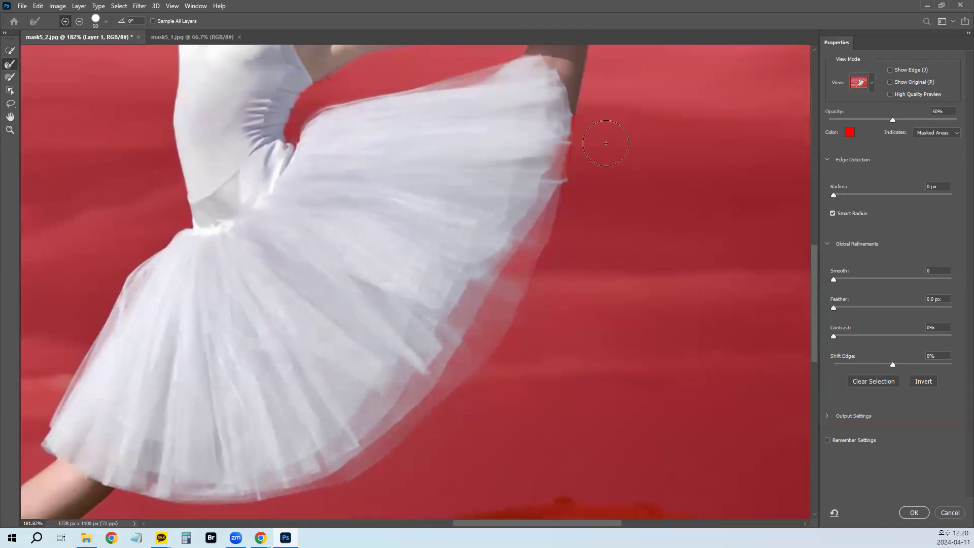
Step: Refine the waist gap and the skirt's upper edge again with the Refine Edge Brush at size 20
drag(584, 190, 569, 350)
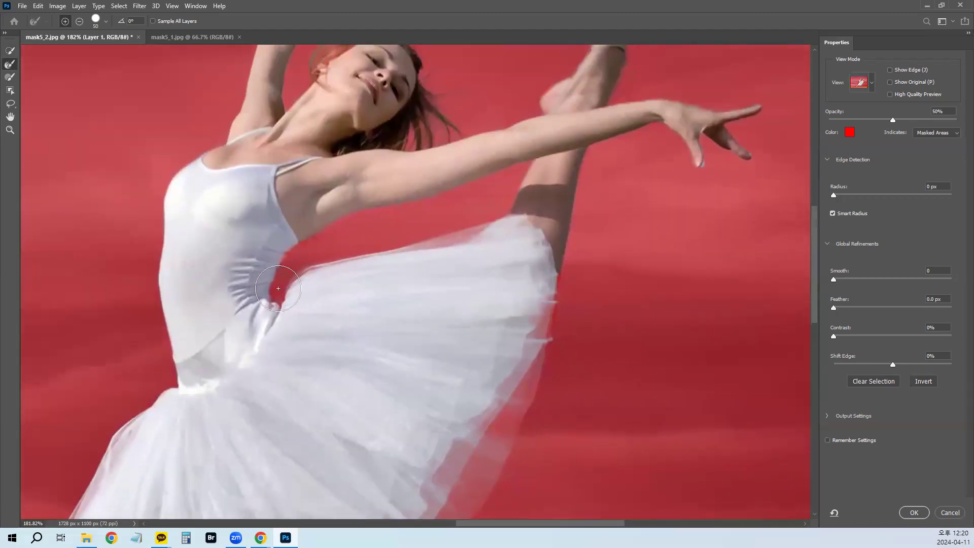
key(bracketleft)
key(bracketleft)
key(bracketleft)
mouse_move(296, 260)
mouse_down()
mouse_move(268, 294)
mouse_move(274, 265)
mouse_move(322, 230)
mouse_move(525, 163)
mouse_up()
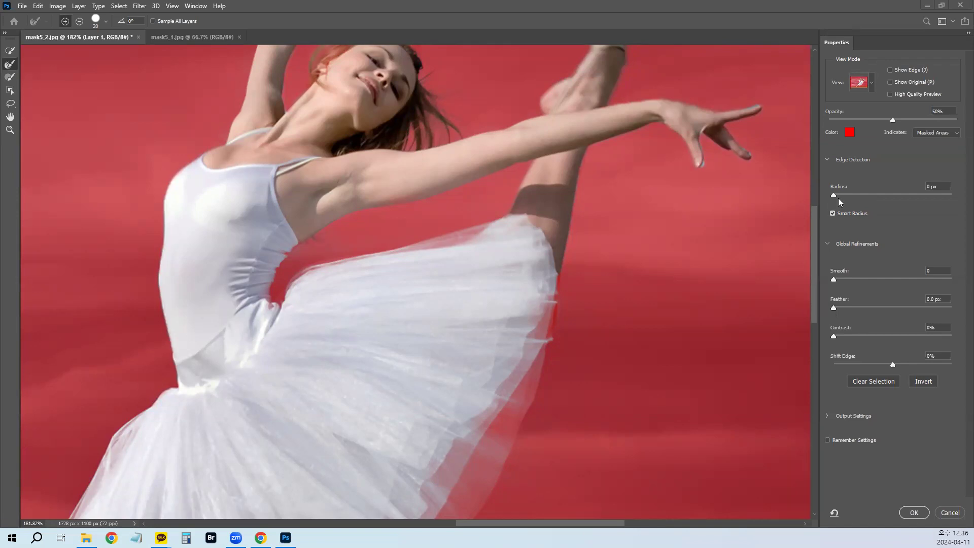
Step: Try a Smooth value of 95 and a Feather of 6.5 px on the selection edge, resetting each to 0
click(833, 280)
drag(885, 277, 946, 276)
click(882, 279)
click(945, 277)
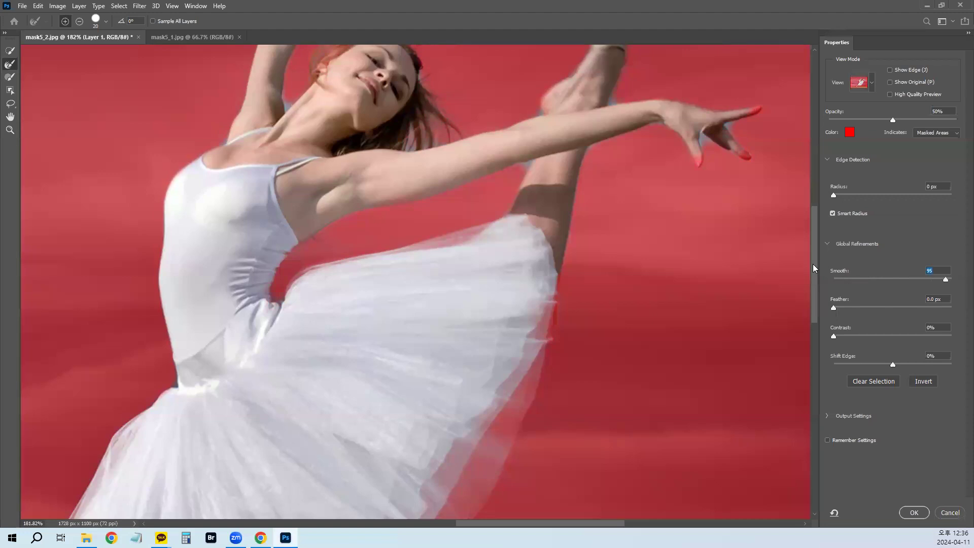
drag(529, 162, 497, 227)
key(Escape)
drag(864, 279, 827, 282)
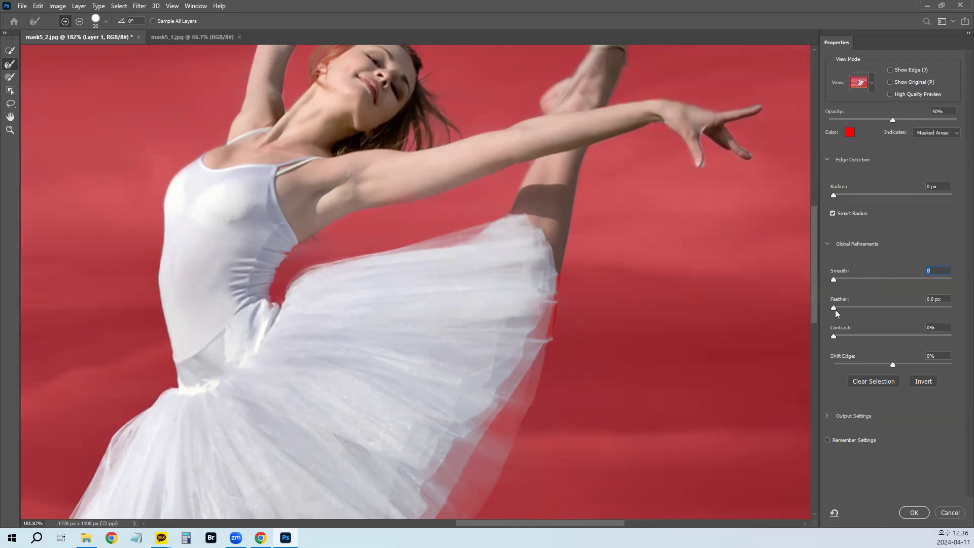
drag(848, 308, 869, 307)
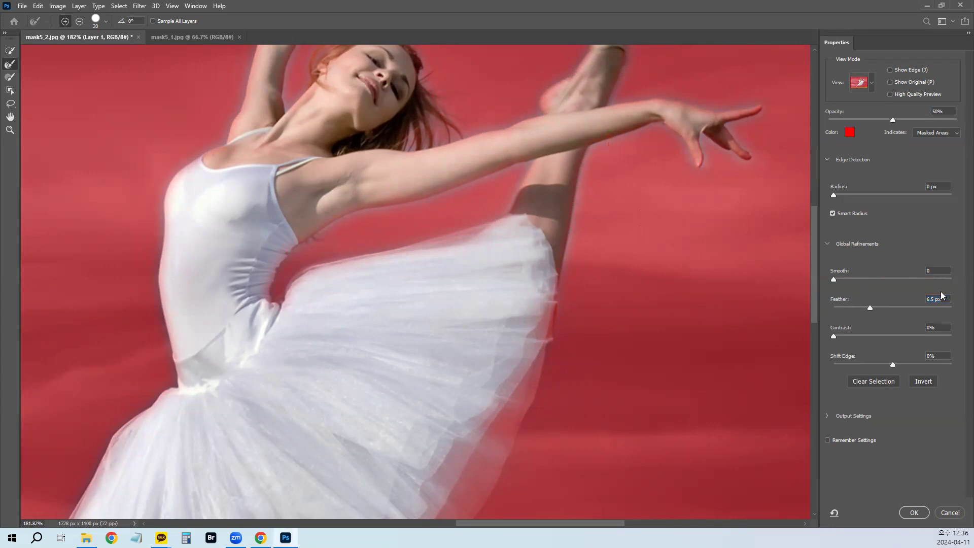
drag(869, 307, 824, 307)
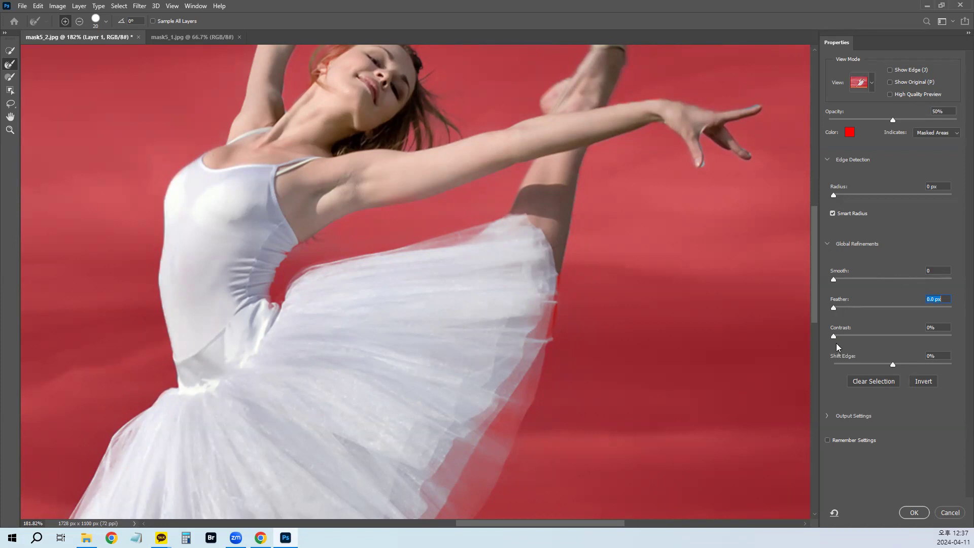
Step: Try an edge Contrast of 100% on the skirt's translucent hem and reset it to 0%
drag(833, 337, 945, 335)
drag(865, 334, 827, 333)
drag(611, 358, 610, 247)
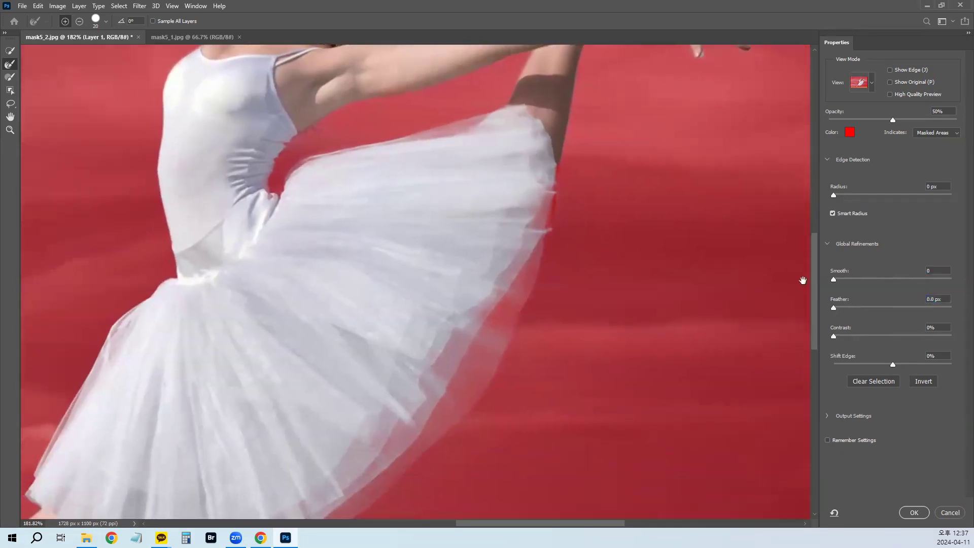
mouse_move(834, 335)
mouse_down()
mouse_move(959, 338)
mouse_move(833, 336)
mouse_up()
drag(834, 336, 955, 333)
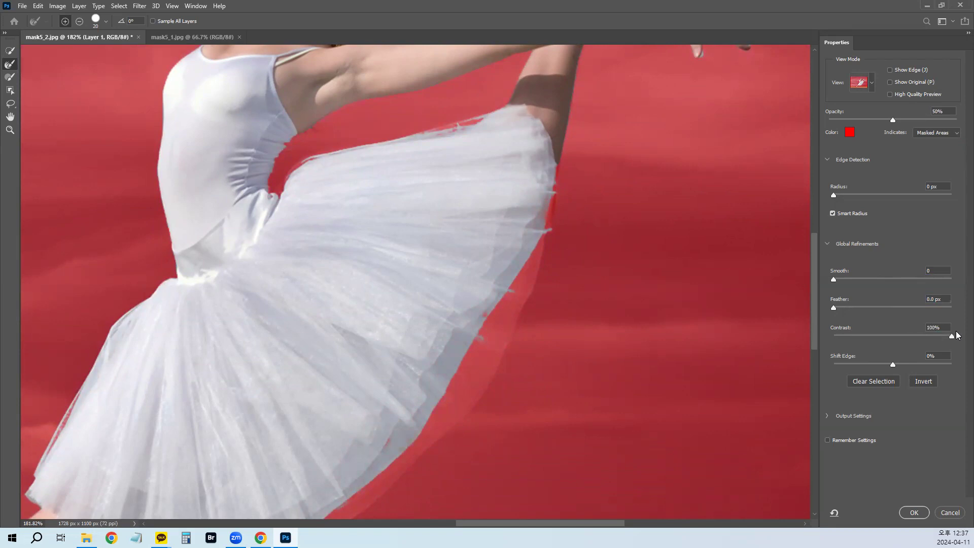
mouse_move(955, 331)
mouse_down()
mouse_move(797, 340)
mouse_move(958, 335)
mouse_up()
drag(883, 341, 752, 342)
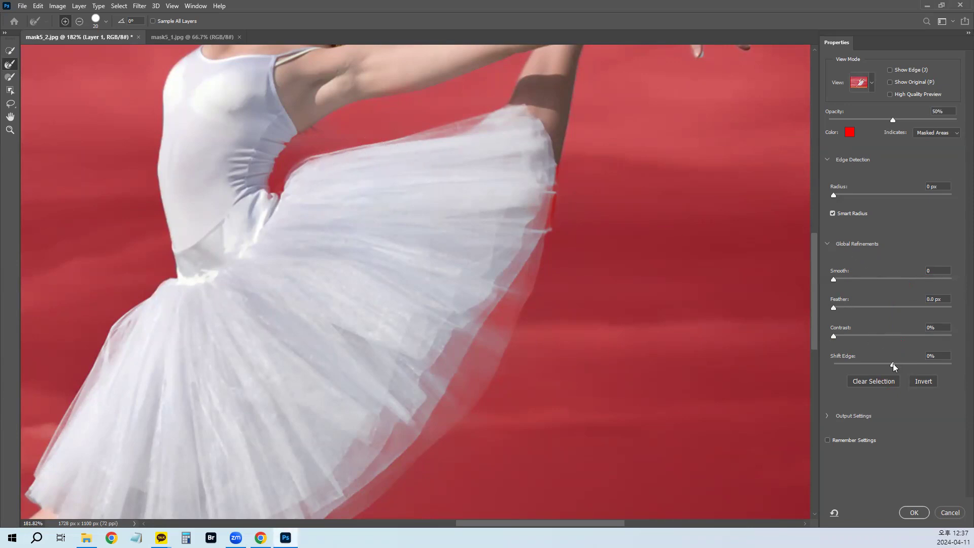
Step: Try a Shift Edge value of -95% on the selection and bring it back near zero
drag(893, 364, 836, 373)
click(835, 367)
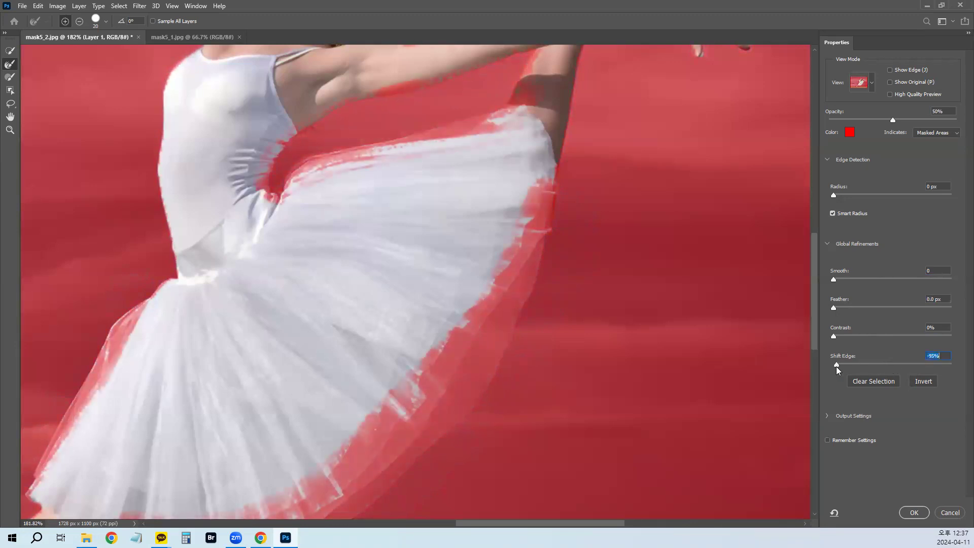
drag(835, 365, 893, 367)
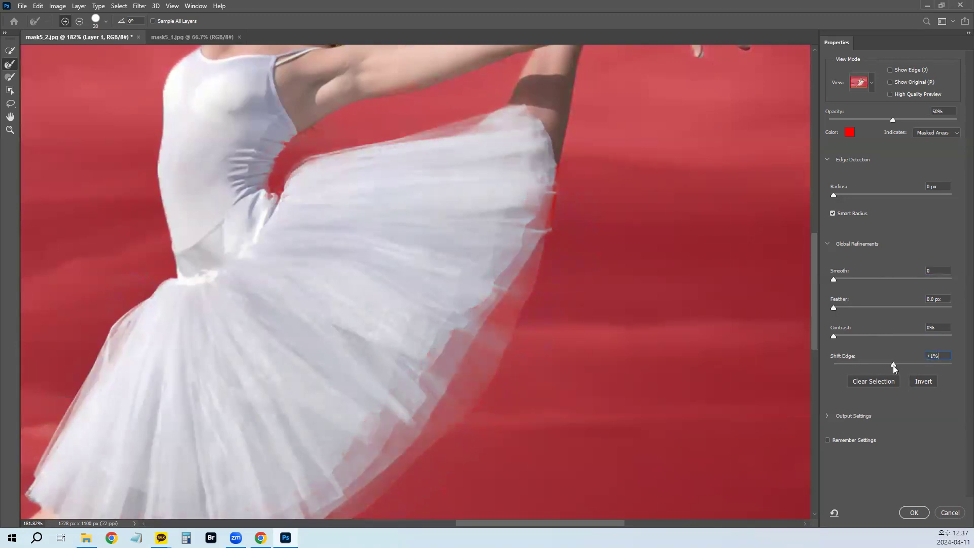
Step: Set Shift Edge to +10% and apply the refined dancer selection
text(10)
key(Escape)
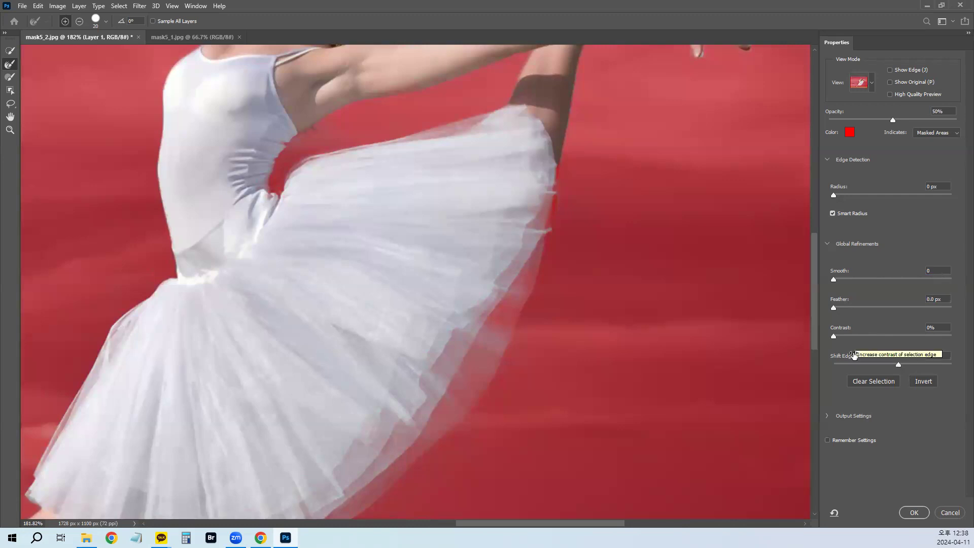
scroll(864, 407, down, 1)
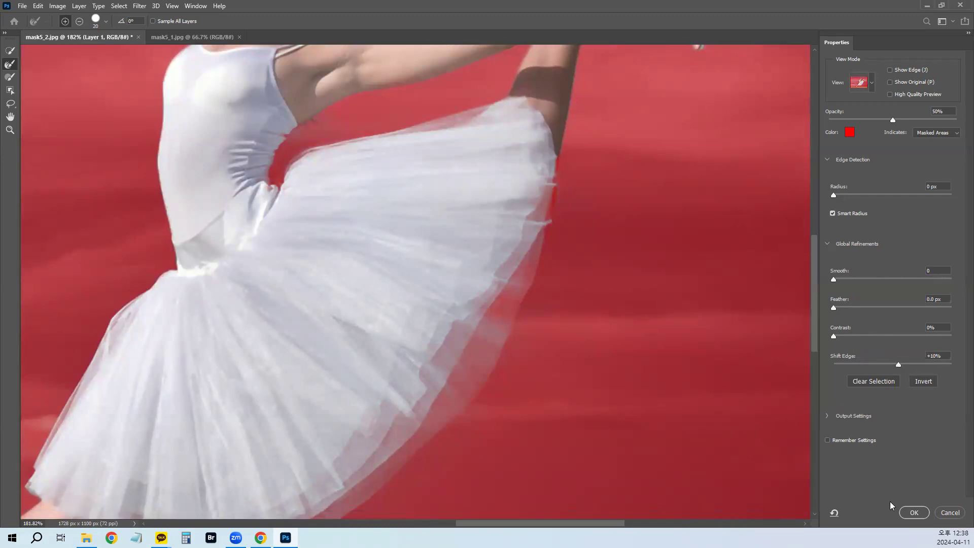
click(903, 510)
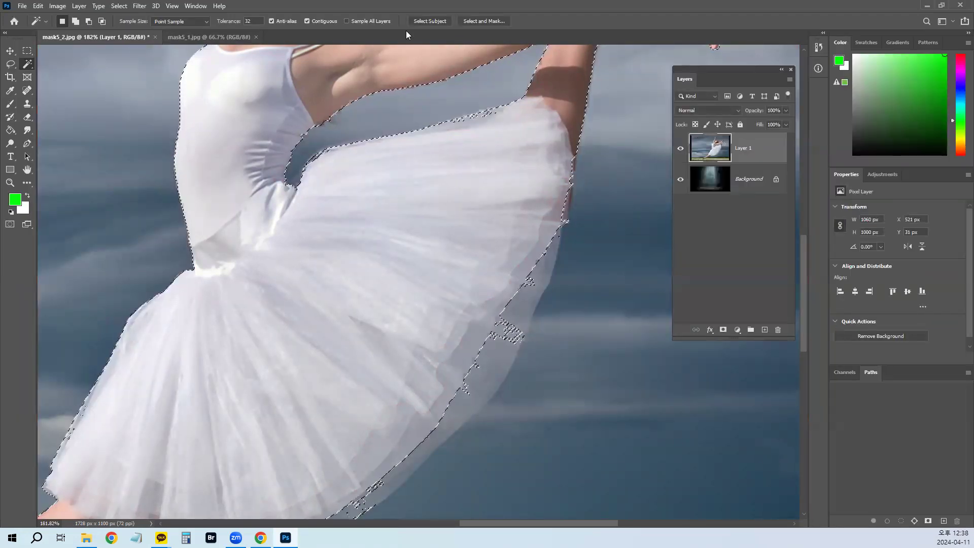
Step: Reopen Select and Mask on the dancer selection and output it as a Layer Mask on Layer 1
click(475, 21)
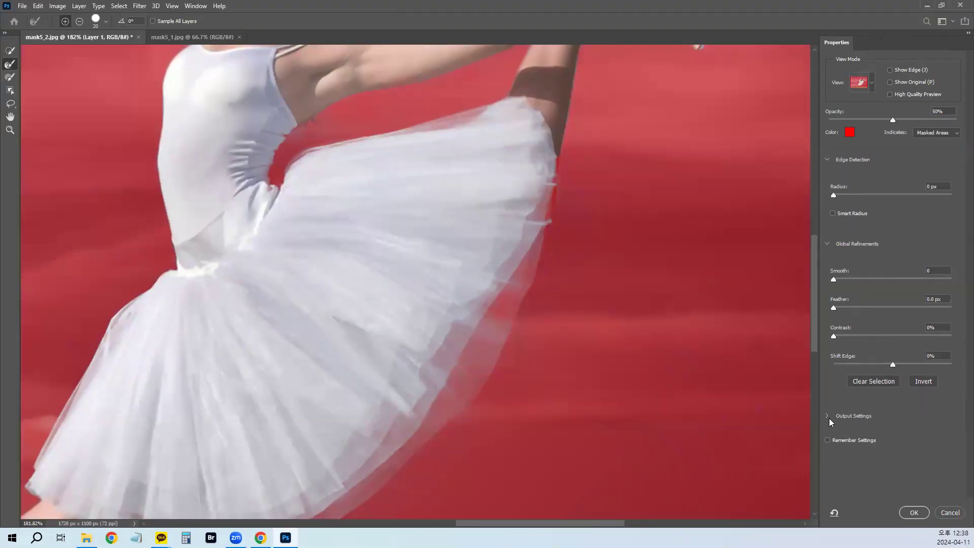
click(680, 283)
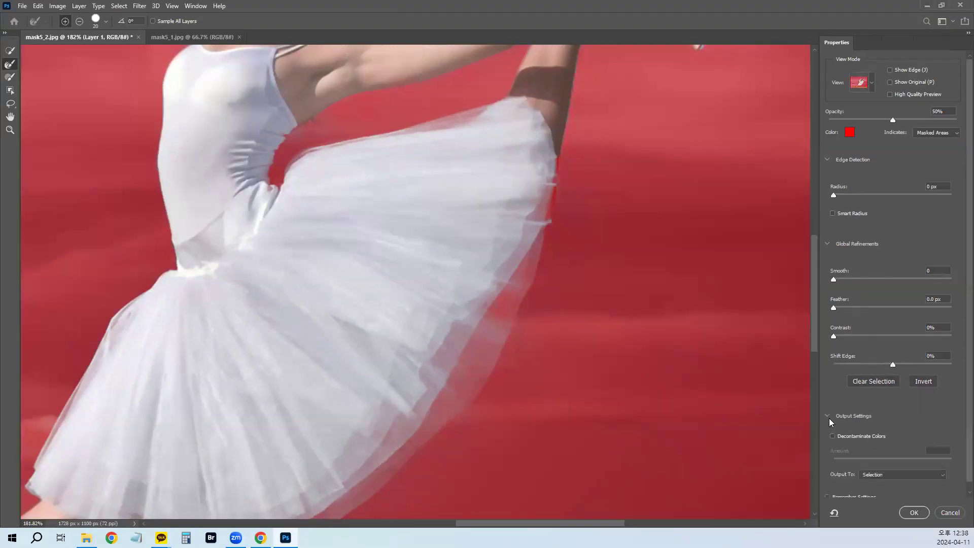
scroll(866, 402, down, 1)
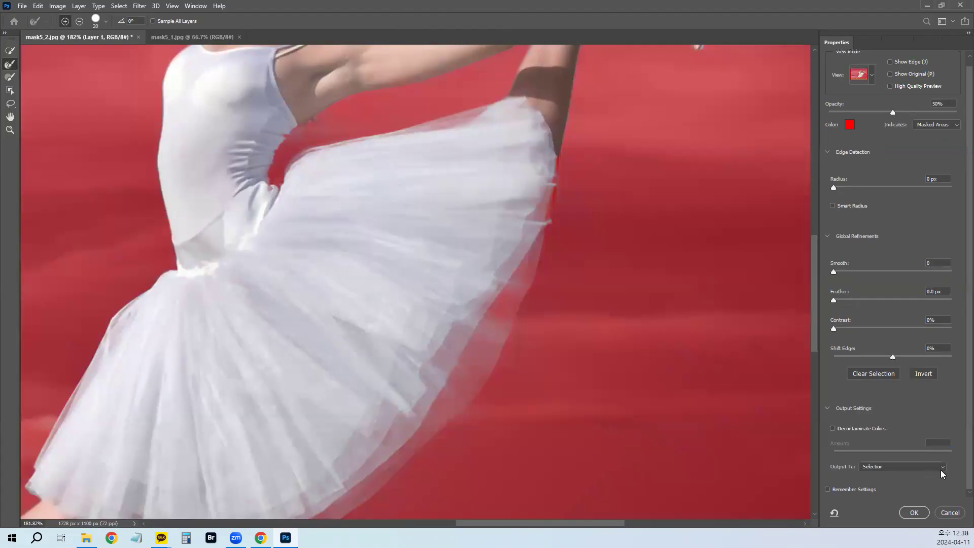
click(940, 471)
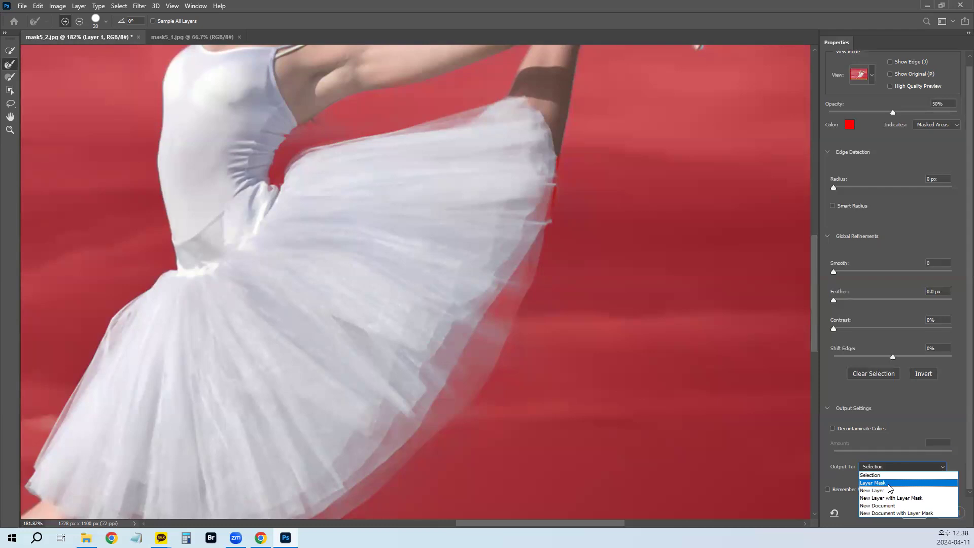
click(889, 485)
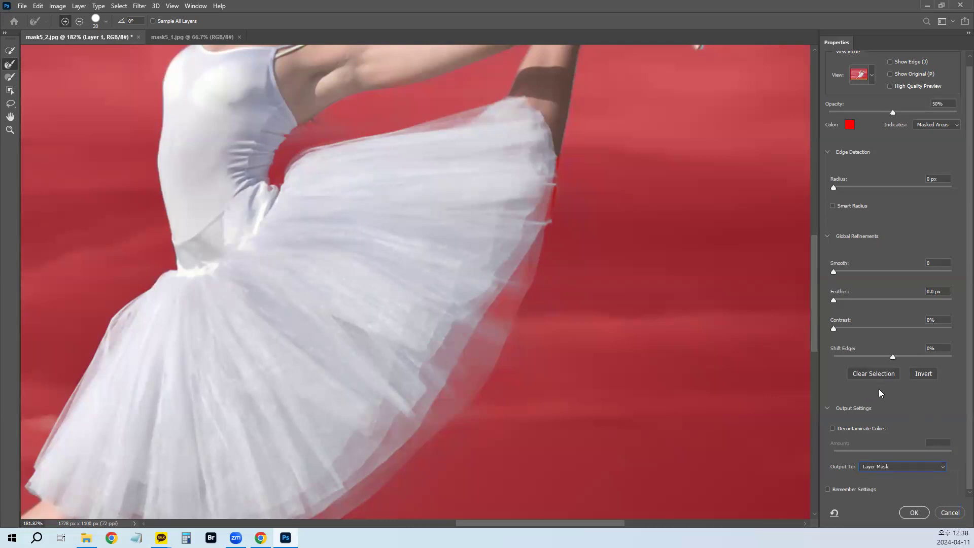
click(912, 512)
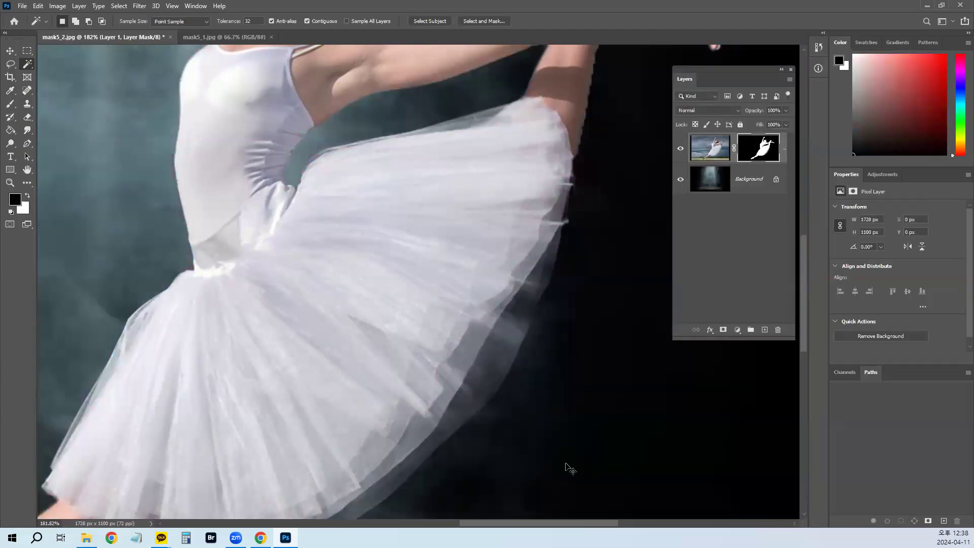
key(ctrl+0)
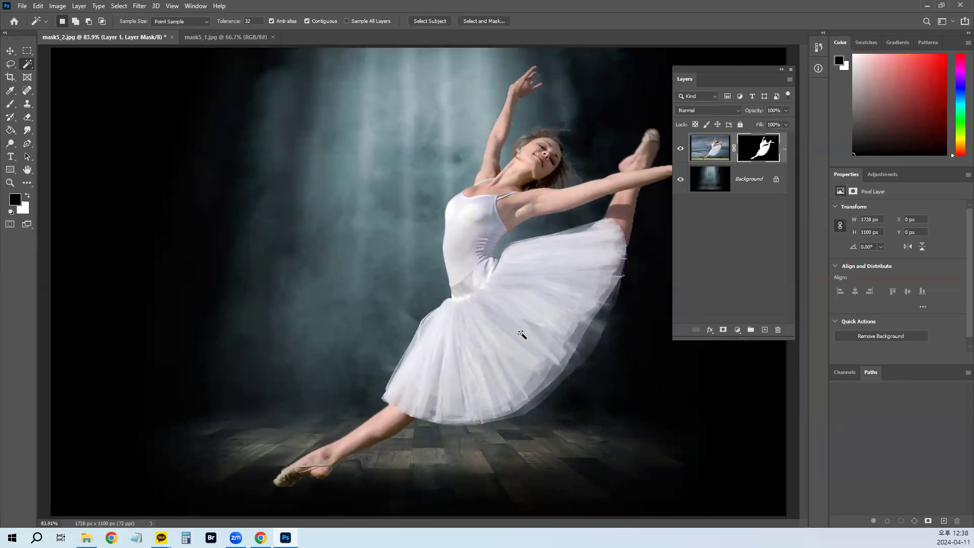
Step: Select the image of Layer 1 rather than its mask and move the dancer slightly toward the left side of the spotlit stage
click(709, 146)
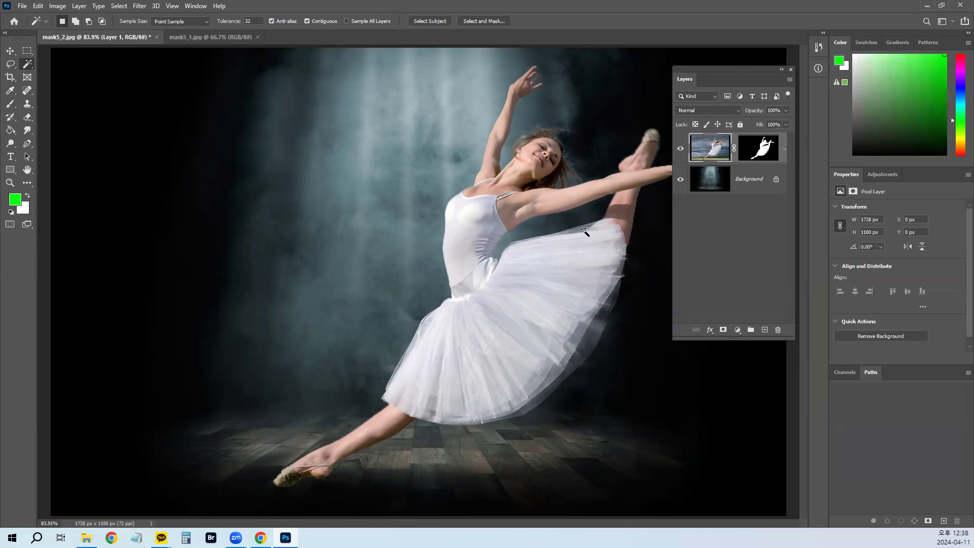
key(v)
mouse_move(556, 298)
mouse_down()
mouse_move(145, 143)
mouse_move(500, 243)
mouse_move(687, 351)
mouse_move(450, 269)
mouse_move(422, 249)
mouse_move(558, 232)
mouse_move(644, 286)
mouse_move(729, 411)
mouse_move(233, 171)
mouse_move(233, 222)
mouse_move(212, 249)
mouse_move(430, 266)
mouse_move(464, 277)
mouse_move(455, 298)
mouse_move(469, 301)
mouse_move(360, 223)
mouse_move(302, 206)
mouse_move(285, 188)
mouse_up()
key(ctrl+2)
drag(114, 261, 113, 176)
drag(101, 322, 140, 248)
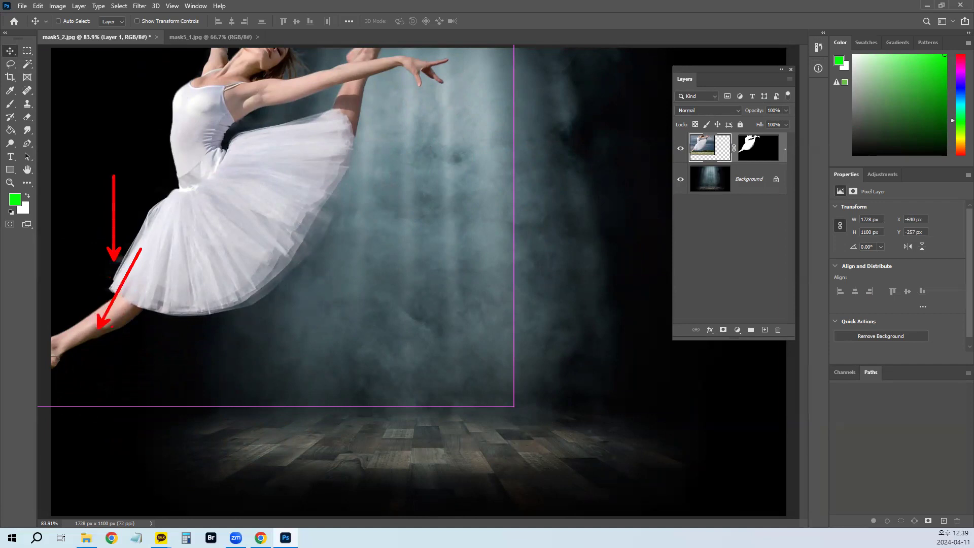
key(Escape)
mouse_move(264, 193)
mouse_down()
mouse_move(459, 294)
mouse_move(455, 285)
mouse_up()
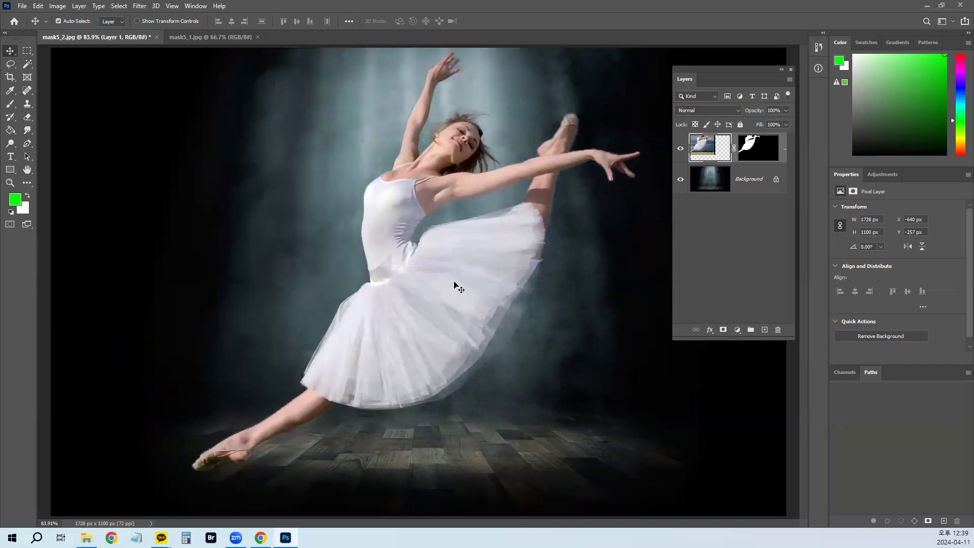
Step: Target the dancer's layer mask and prepare a 30 px brush with maximum hardness for retouching around the lower leg
click(758, 148)
scroll(312, 292, up, 3)
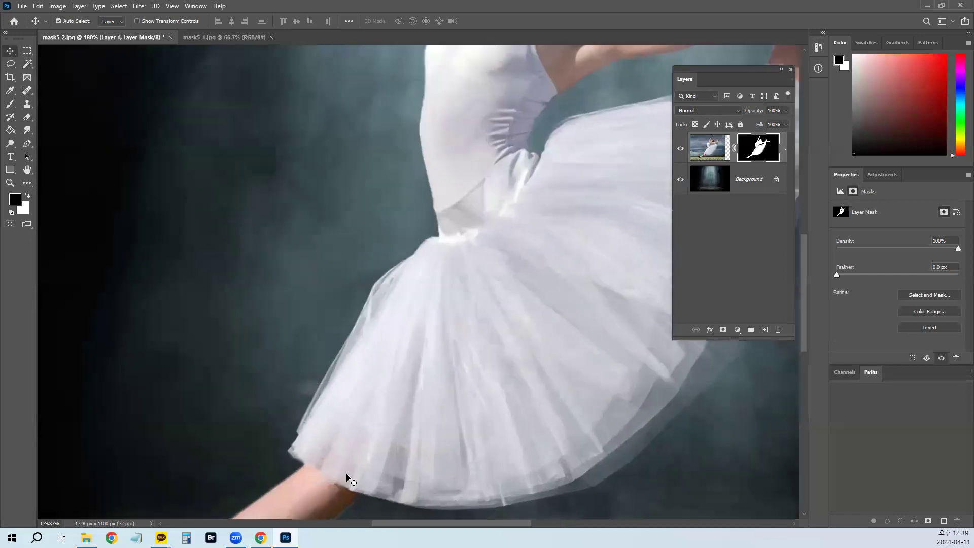
drag(334, 427, 404, 161)
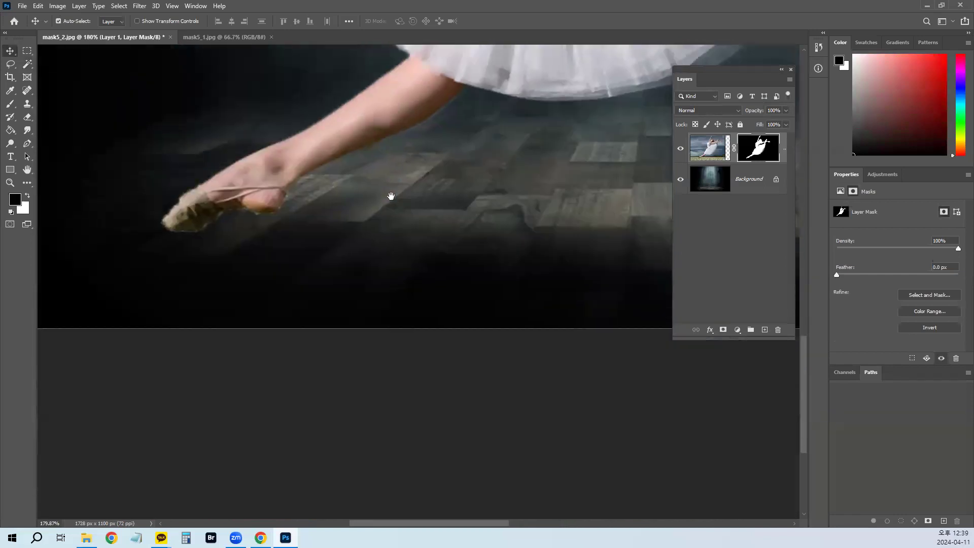
drag(401, 127, 374, 304)
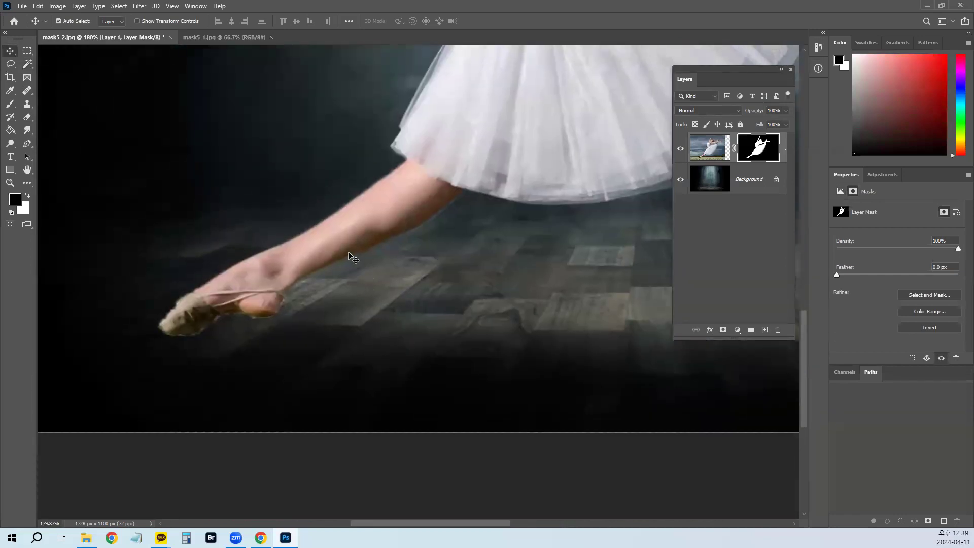
key(b)
key(bracketleft)
key(bracketleft)
key(bracketleft)
key(bracketleft)
key(bracketleft)
key(bracketleft)
key(bracketleft)
key(bracketleft)
key(bracketleft)
key(bracketleft)
key(bracketleft)
key(bracketleft)
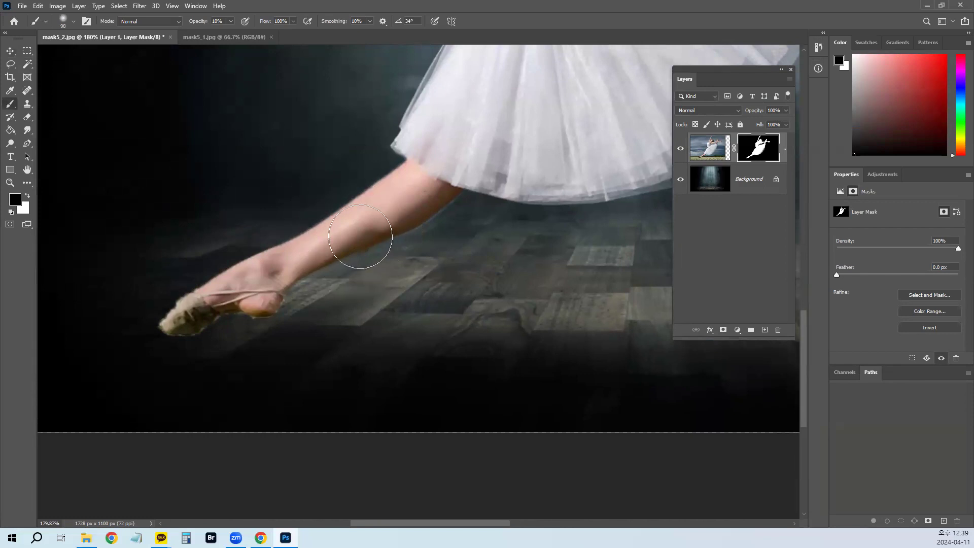
key(bracketleft)
right_click(386, 223)
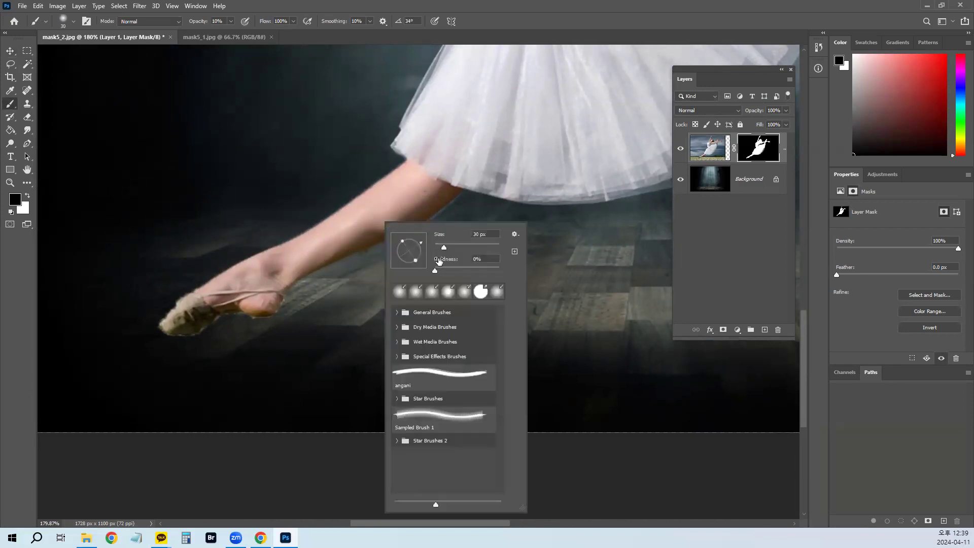
drag(434, 271, 542, 274)
key(Return)
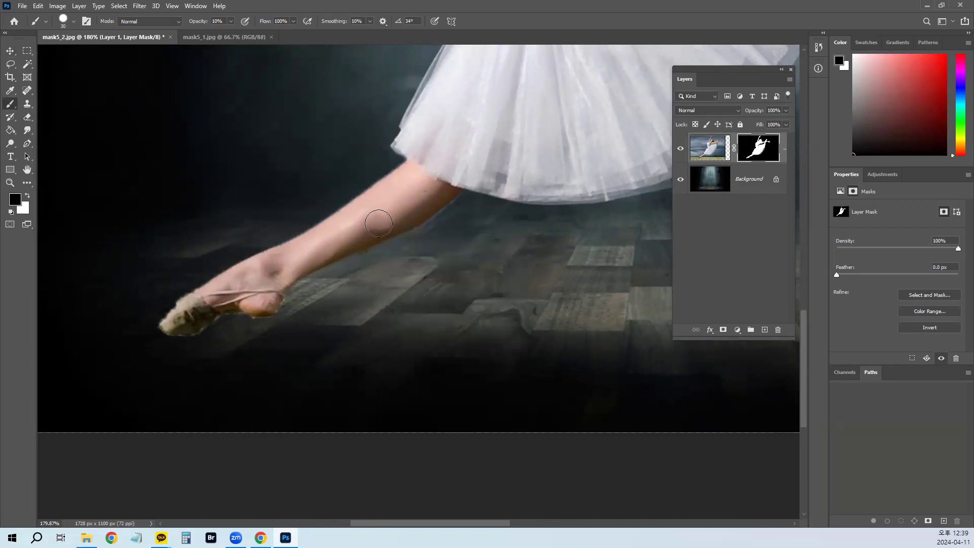
Step: Set the brush opacity to 100%, try painting black along the lower leg on the mask, and undo the stroke
mouse_move(377, 223)
mouse_down()
mouse_move(427, 189)
mouse_move(386, 215)
mouse_up()
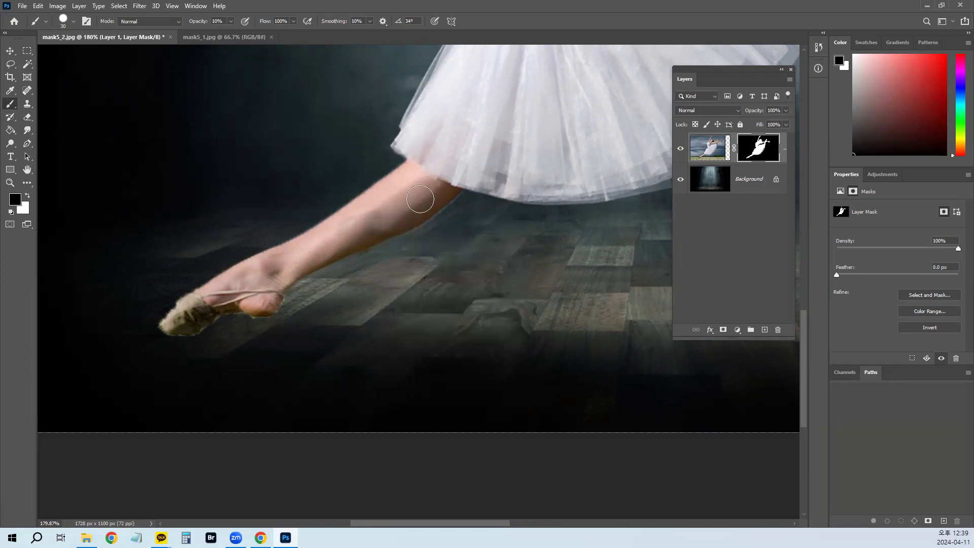
text(100)
mouse_move(423, 198)
mouse_down()
mouse_move(381, 218)
mouse_move(430, 191)
mouse_move(346, 234)
mouse_move(419, 187)
mouse_move(393, 216)
mouse_move(293, 262)
mouse_move(256, 298)
mouse_move(175, 322)
mouse_move(202, 308)
mouse_move(171, 312)
mouse_up()
key(ctrl+z)
key(x)
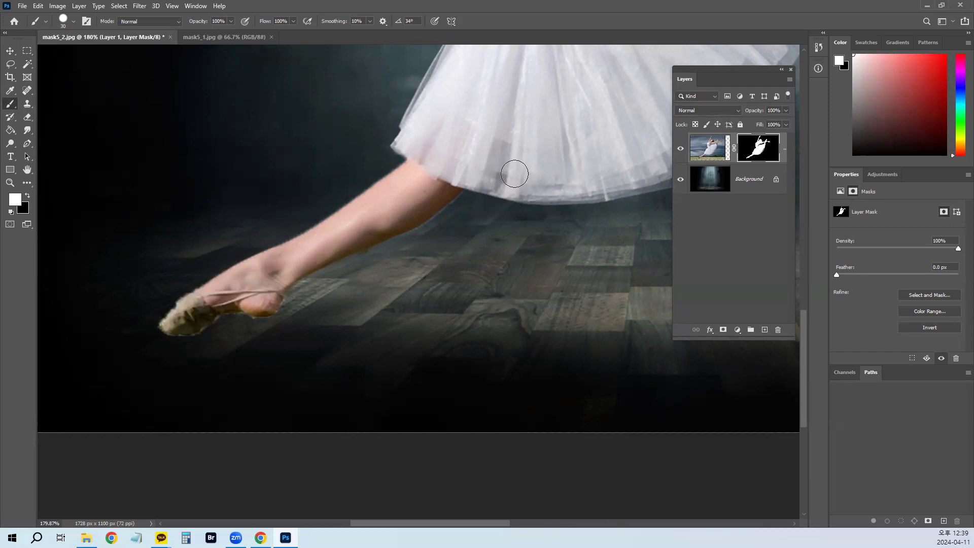
Step: Try painting white on the mask just below the outstretched hand, and undo the stroke
mouse_move(578, 160)
mouse_down()
mouse_move(387, 364)
mouse_move(337, 379)
mouse_move(321, 359)
mouse_up()
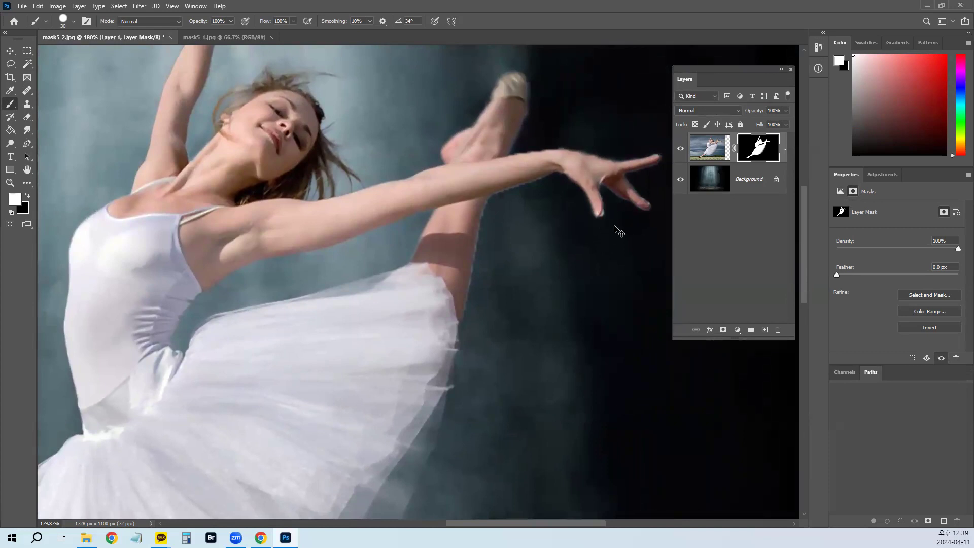
key(ctrl+plus)
key(ctrl+plus)
key(ctrl+plus)
mouse_move(589, 215)
mouse_down()
mouse_move(387, 276)
mouse_move(366, 313)
mouse_up()
drag(587, 235, 598, 255)
key(x)
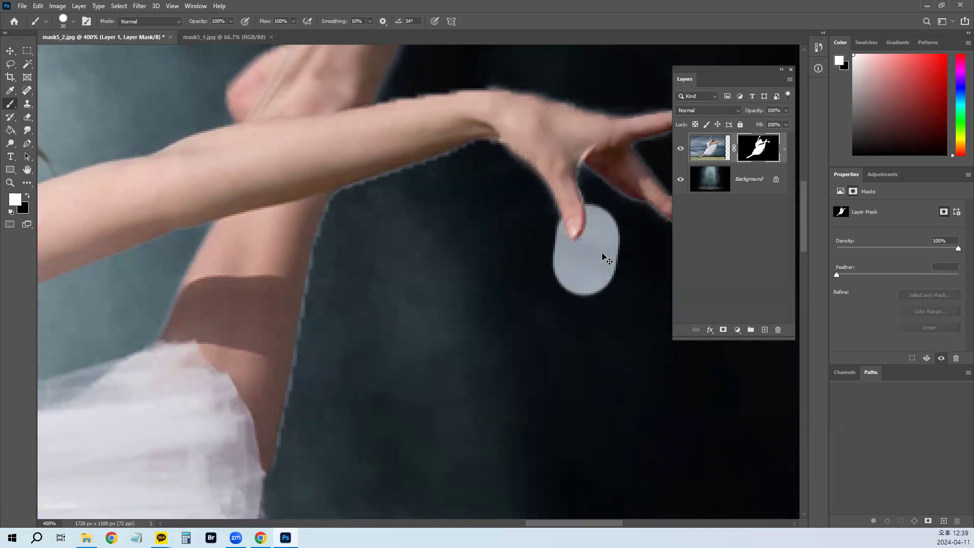
key(ctrl+z)
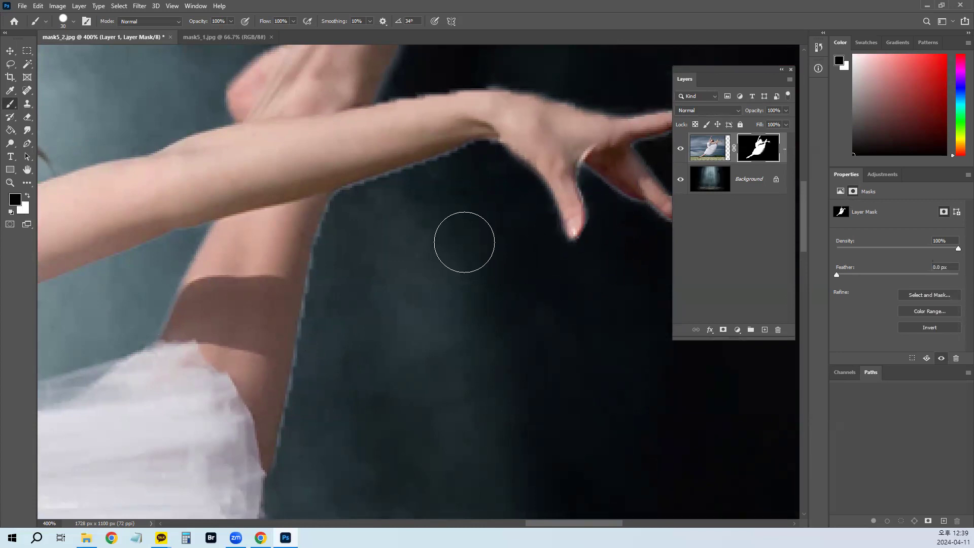
Step: With a soft 9 px black brush at 0% hardness, mask out the fringe under the forearm and along the raised leg
key(bracketleft)
key(bracketleft)
key(bracketleft)
right_click(469, 185)
drag(587, 233, 476, 231)
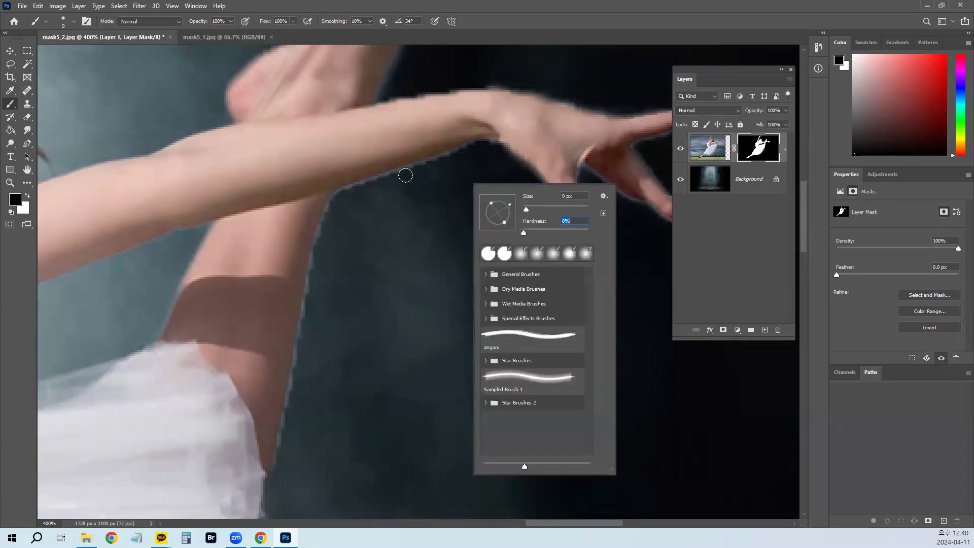
click(407, 174)
mouse_move(484, 147)
mouse_down()
mouse_move(339, 196)
mouse_move(315, 253)
mouse_move(298, 347)
mouse_up()
mouse_move(278, 413)
mouse_down()
mouse_move(286, 427)
mouse_move(274, 487)
mouse_up()
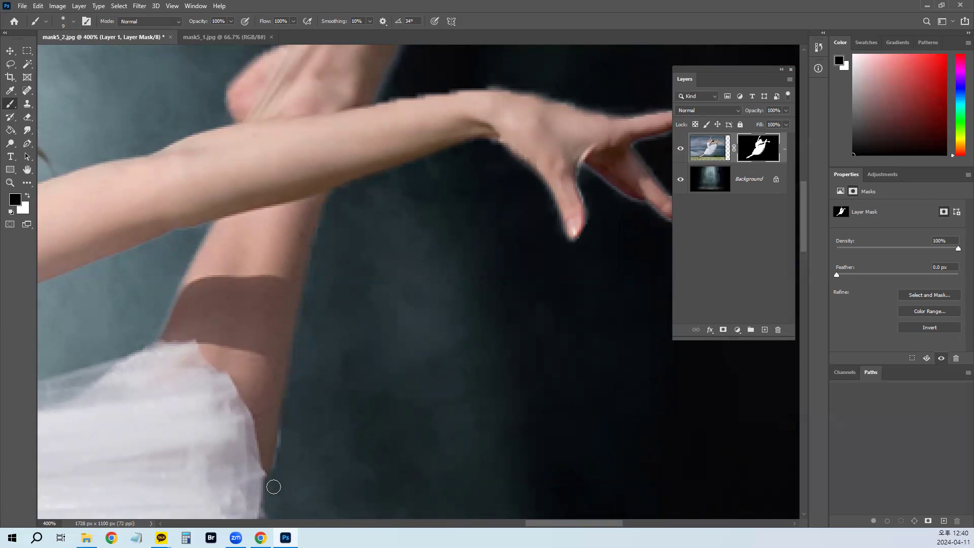
Step: Mask out the light fringe along the upper edge of the forearm up to the wrist, undoing one misplaced stroke
drag(395, 294, 328, 393)
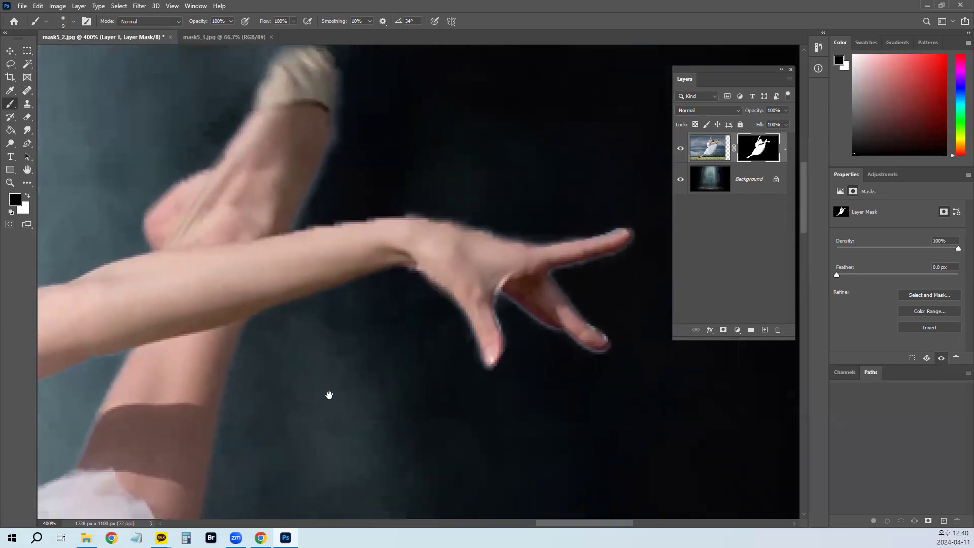
shift+click(312, 223)
key(ctrl+z)
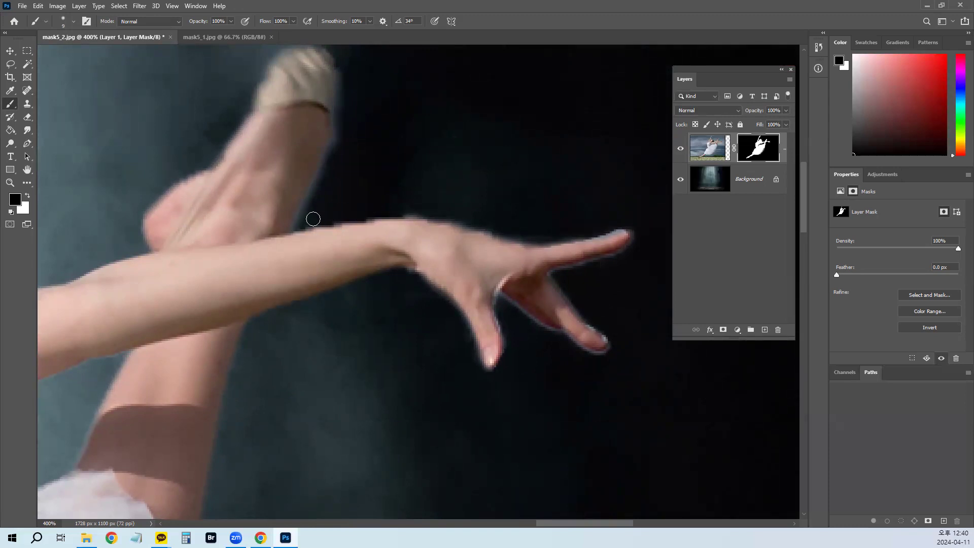
shift+click(418, 222)
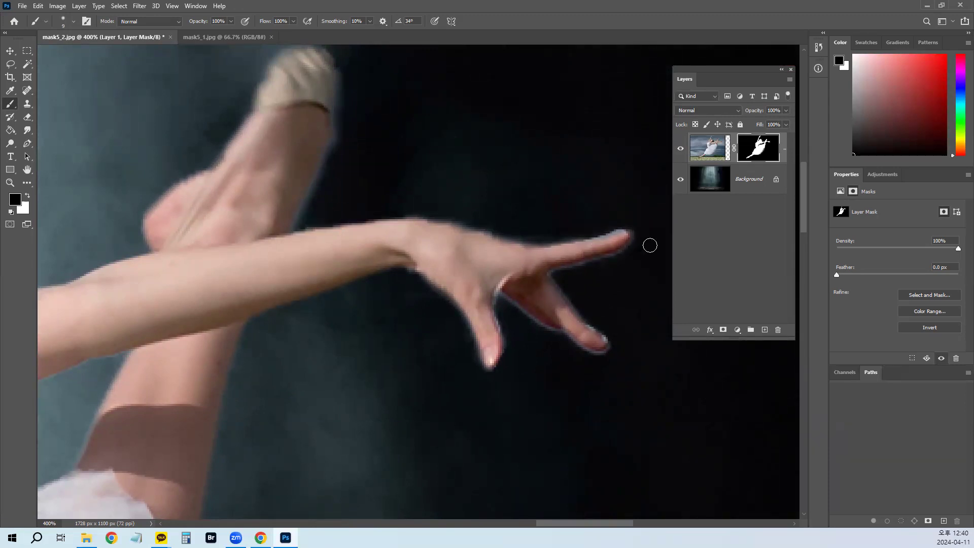
Step: Mask out the pale fringe around the tip and both edges of the extended index finger
click(582, 233)
shift+click(620, 223)
shift+click(630, 223)
shift+click(603, 264)
shift+click(582, 270)
shift+click(564, 275)
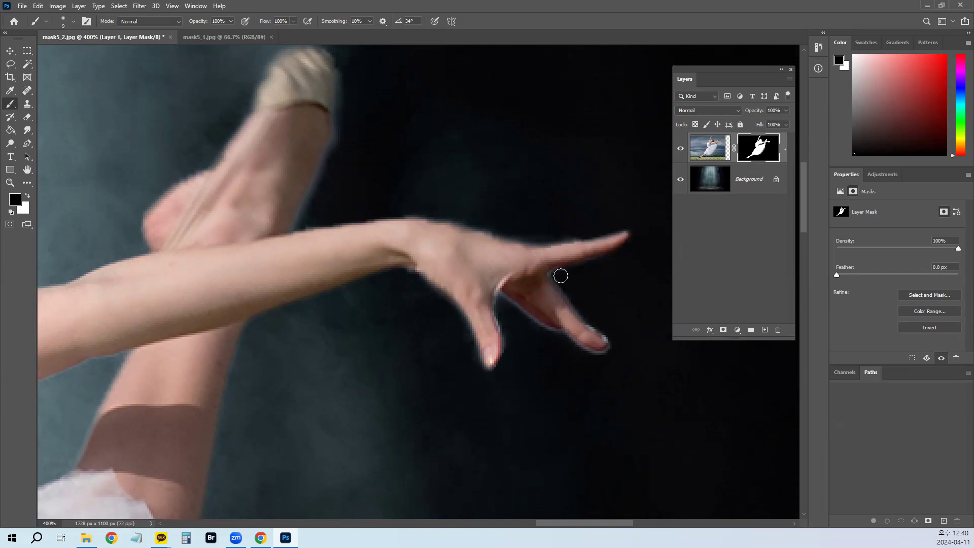
Step: Mask out the pale fringe around the lower outstretched finger and back along the palm toward the thumb
shift+click(575, 307)
shift+click(606, 322)
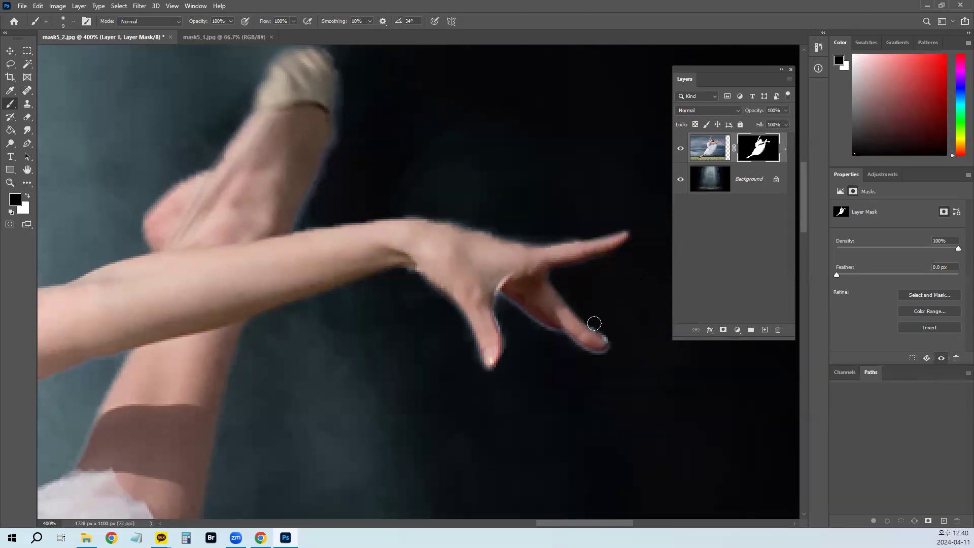
mouse_move(620, 335)
mouse_down()
mouse_move(595, 357)
mouse_move(576, 348)
mouse_up()
shift+click(550, 335)
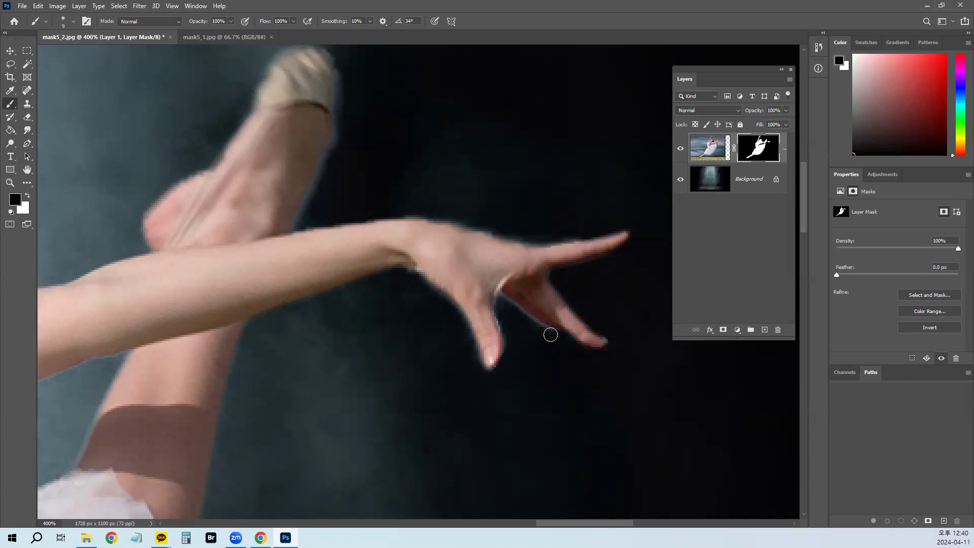
shift+click(535, 327)
shift+click(513, 307)
shift+click(504, 300)
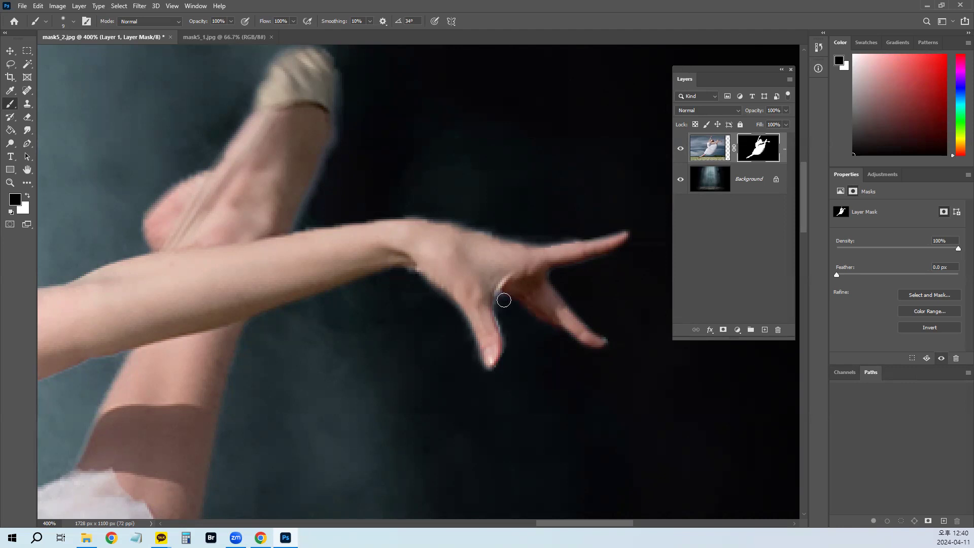
Step: Restore the raised foot's shoe by painting white on the mask, and trim the fringe around its edge with black
key(space)
mouse_move(548, 349)
mouse_down()
mouse_move(406, 458)
mouse_move(574, 467)
mouse_move(580, 484)
mouse_up()
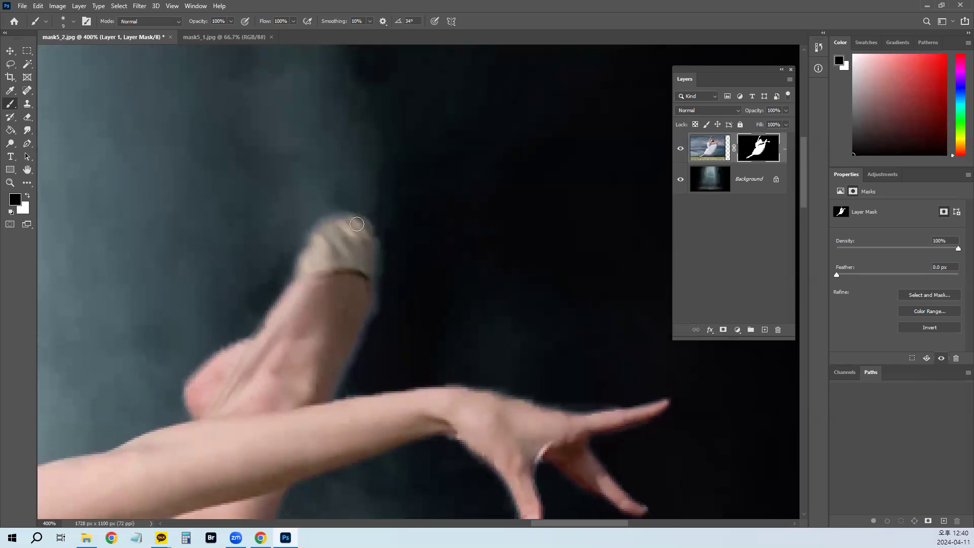
key(x)
mouse_move(322, 231)
mouse_down()
mouse_move(314, 244)
mouse_move(340, 213)
mouse_move(367, 232)
mouse_move(380, 289)
mouse_move(342, 391)
mouse_up()
key(x)
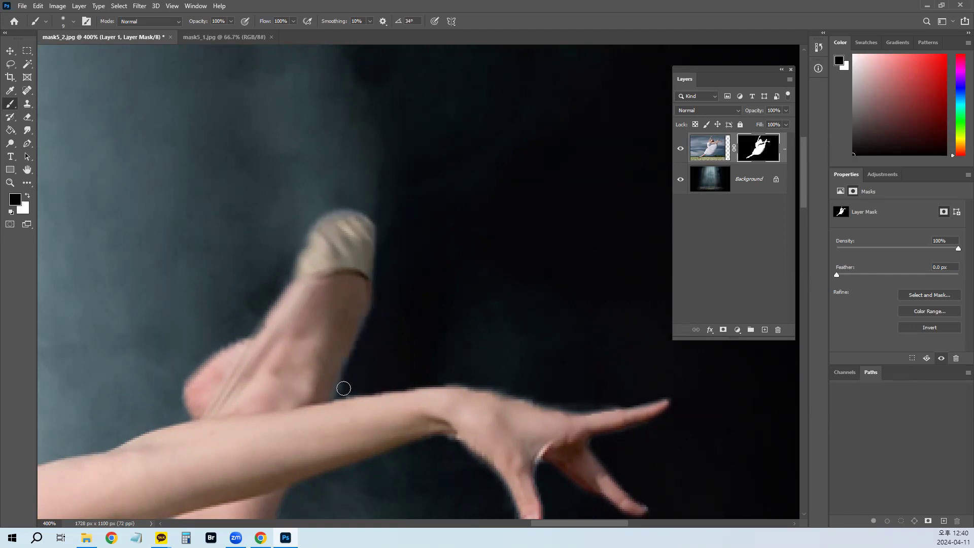
mouse_move(297, 241)
mouse_down()
mouse_move(322, 212)
mouse_move(384, 222)
mouse_up()
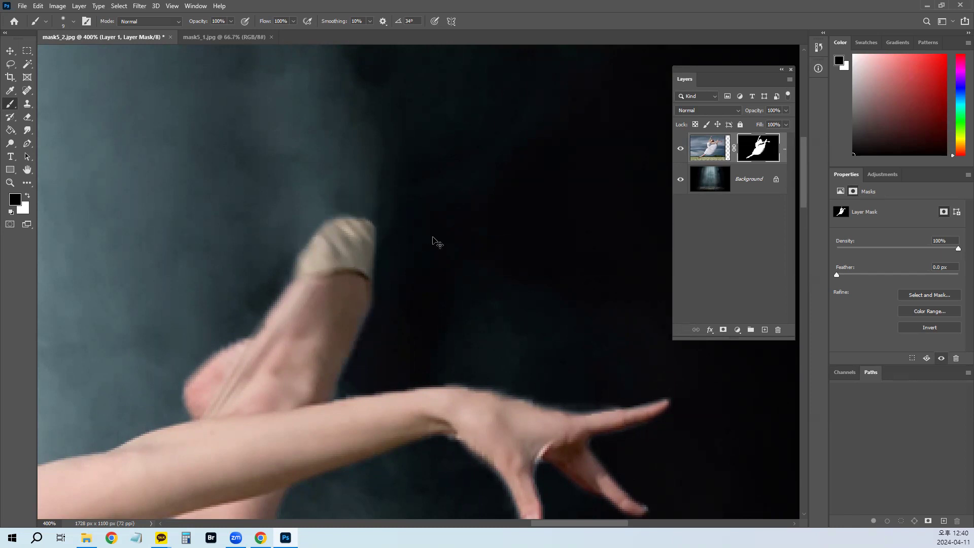
Step: Review the whole dancer composite and close mask5_2.jpg without saving it
key(ctrl+minus)
key(ctrl+minus)
key(ctrl+minus)
key(ctrl+minus)
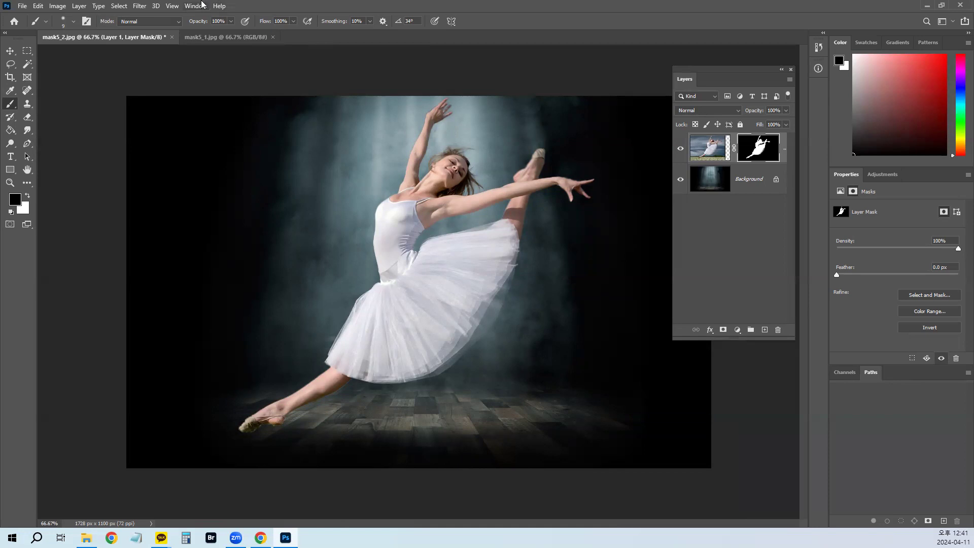
click(172, 41)
click(469, 202)
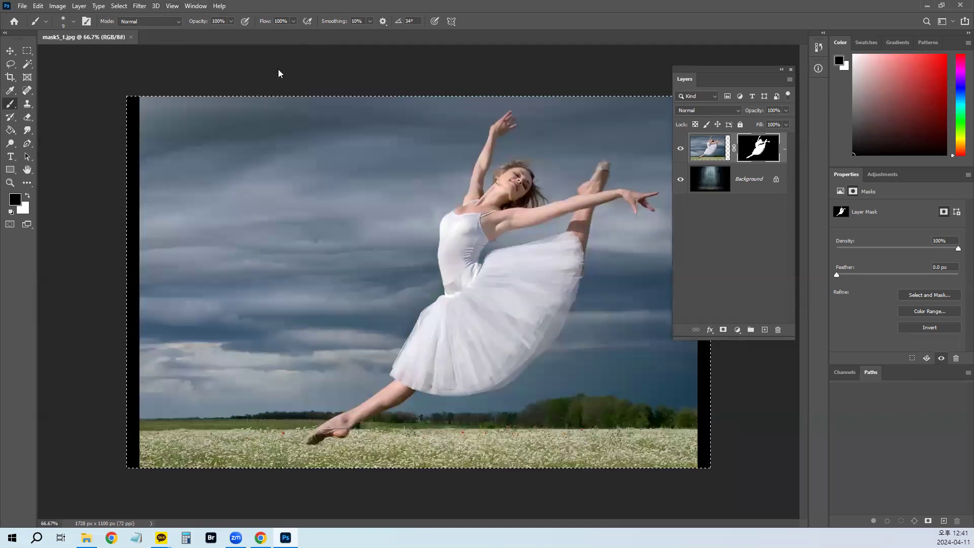
Step: Close mask5_1.jpg and open the practice pictures mask7_1.jpg and mask7_2.jpg together from the downloads folder
click(131, 37)
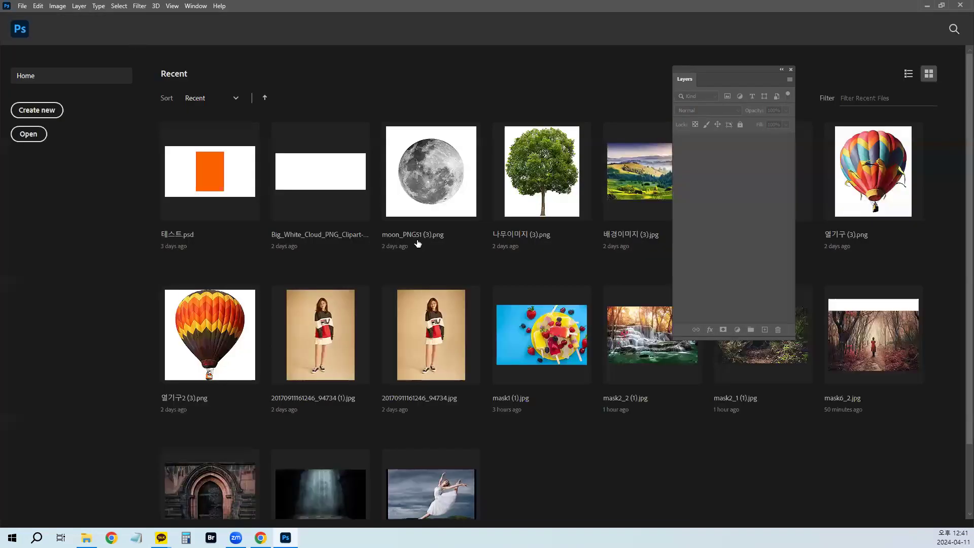
click(29, 133)
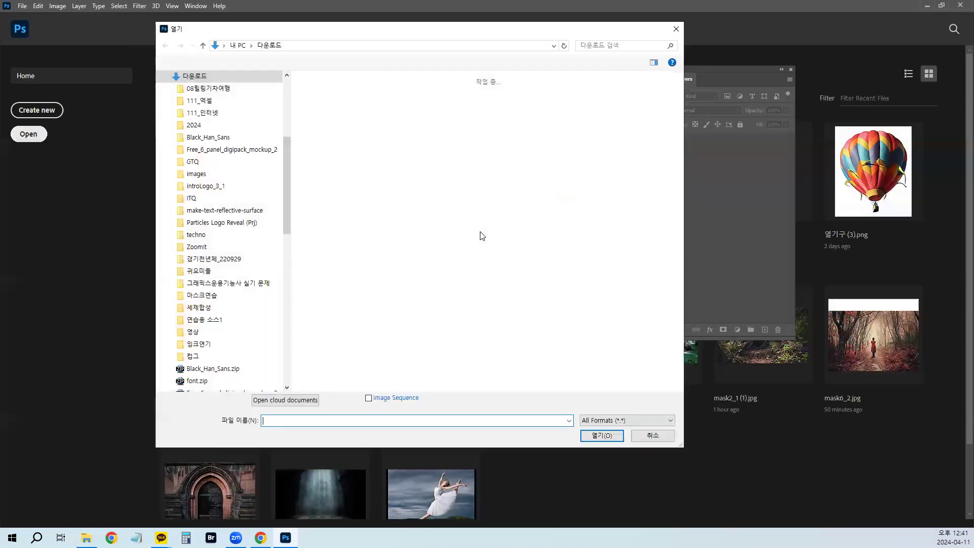
scroll(482, 236, down, 12)
scroll(482, 236, down, 6)
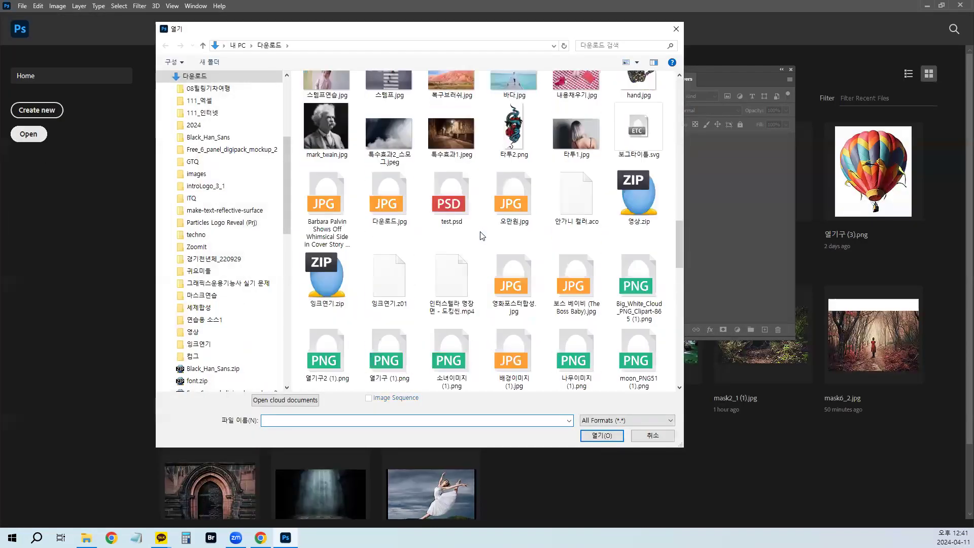
scroll(481, 236, up, 3)
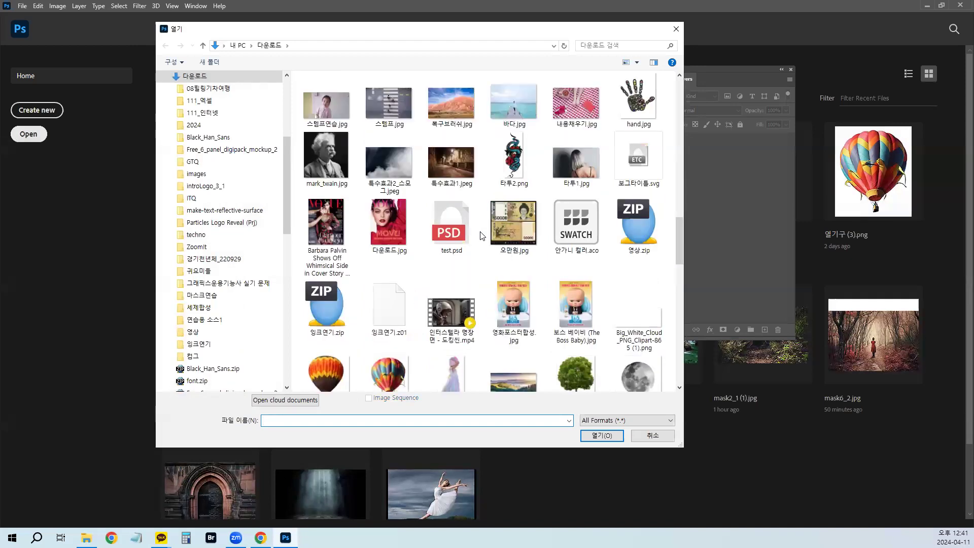
scroll(481, 236, up, 3)
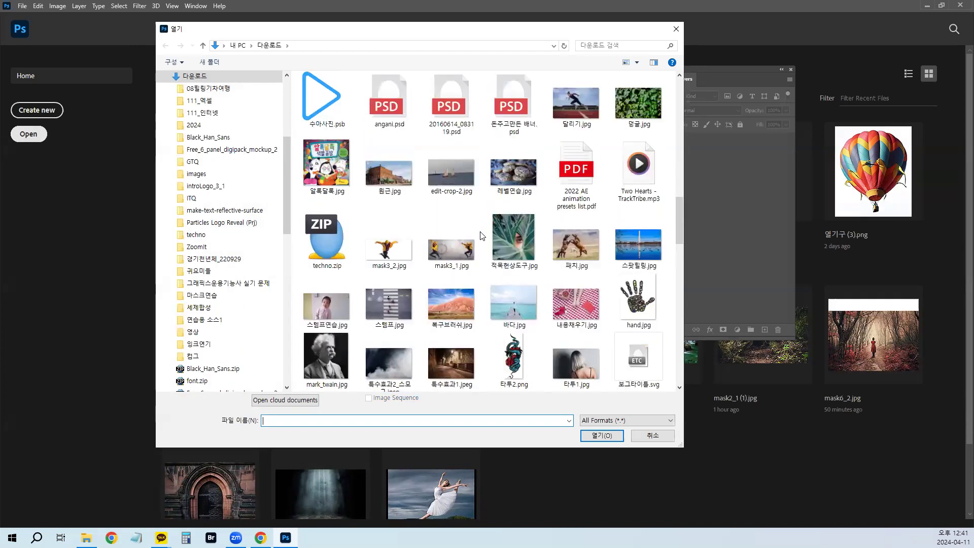
scroll(482, 236, down, 5)
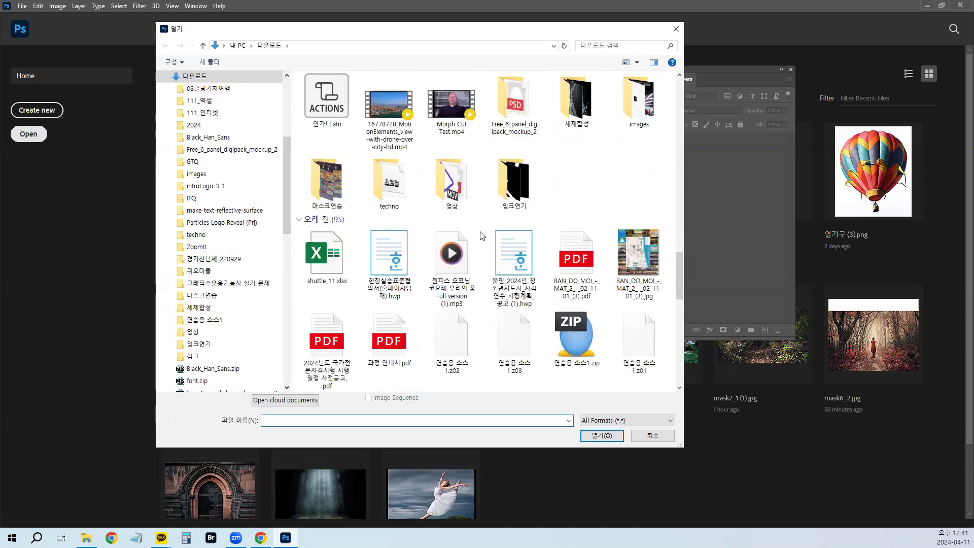
scroll(482, 235, down, 5)
scroll(482, 235, up, 3)
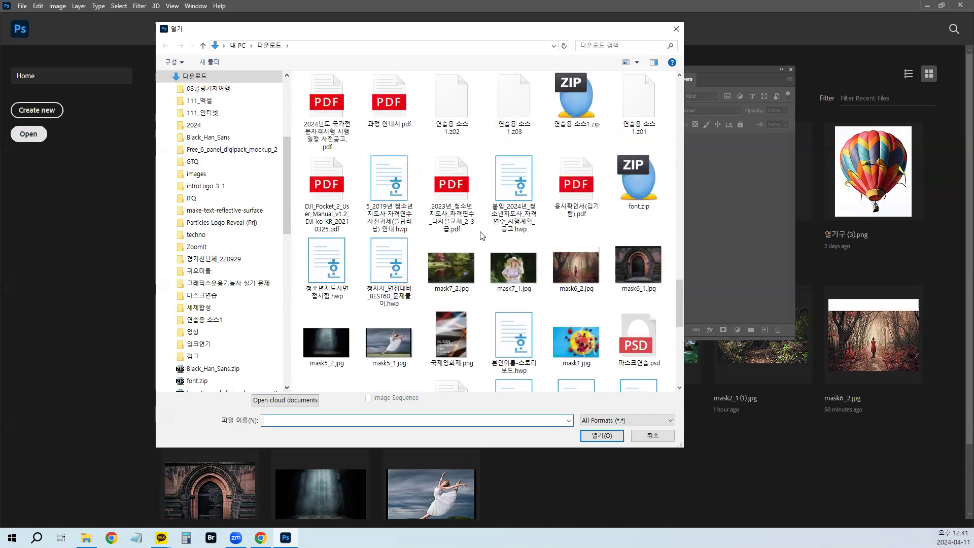
click(462, 274)
ctrl+click(532, 276)
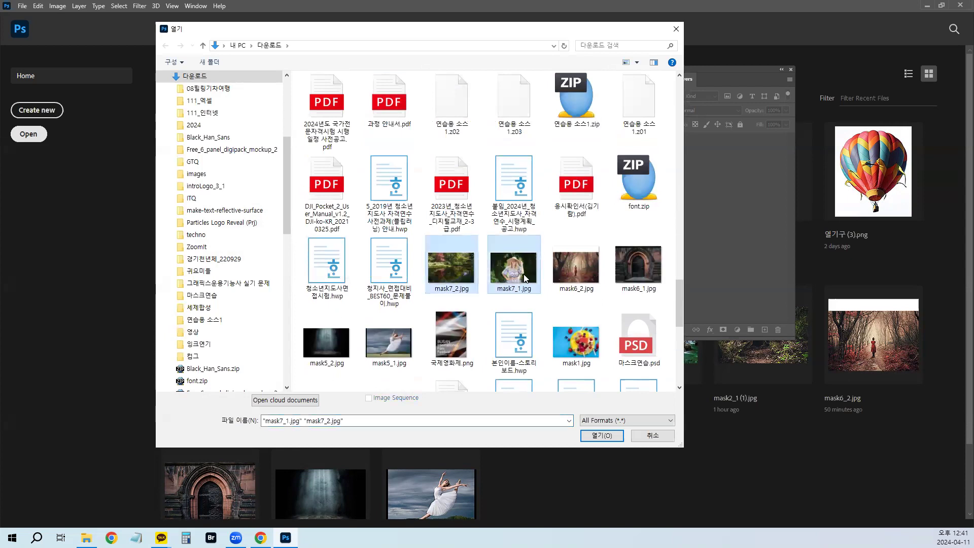
click(606, 437)
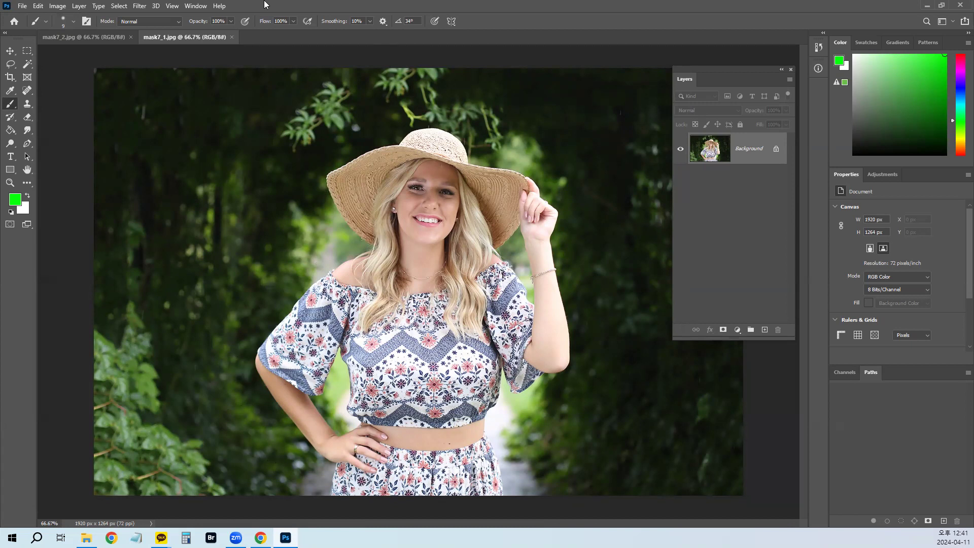
click(101, 37)
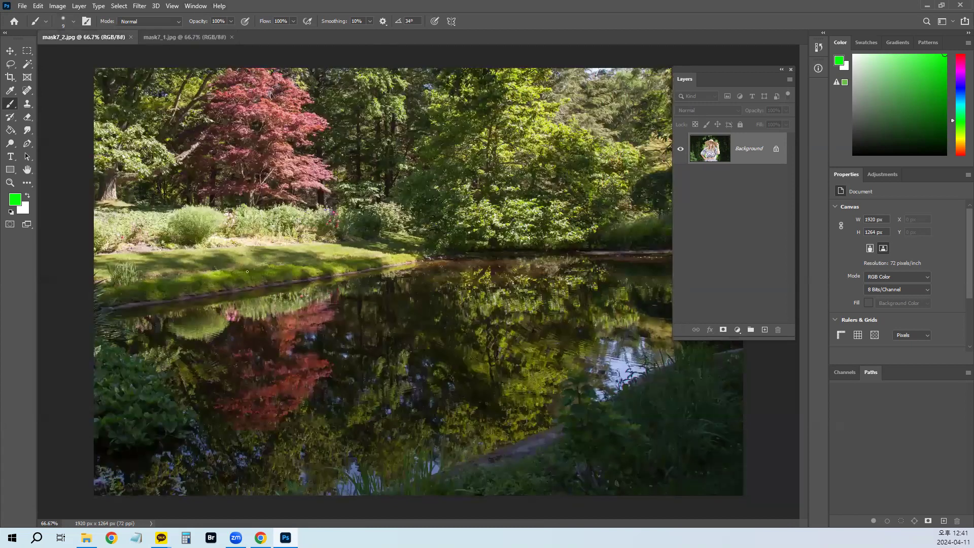
click(204, 40)
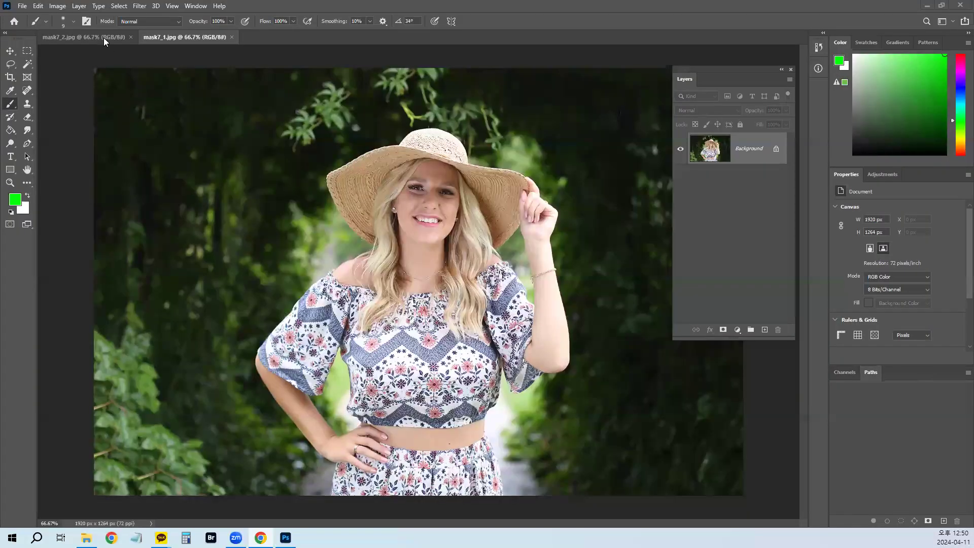
click(104, 37)
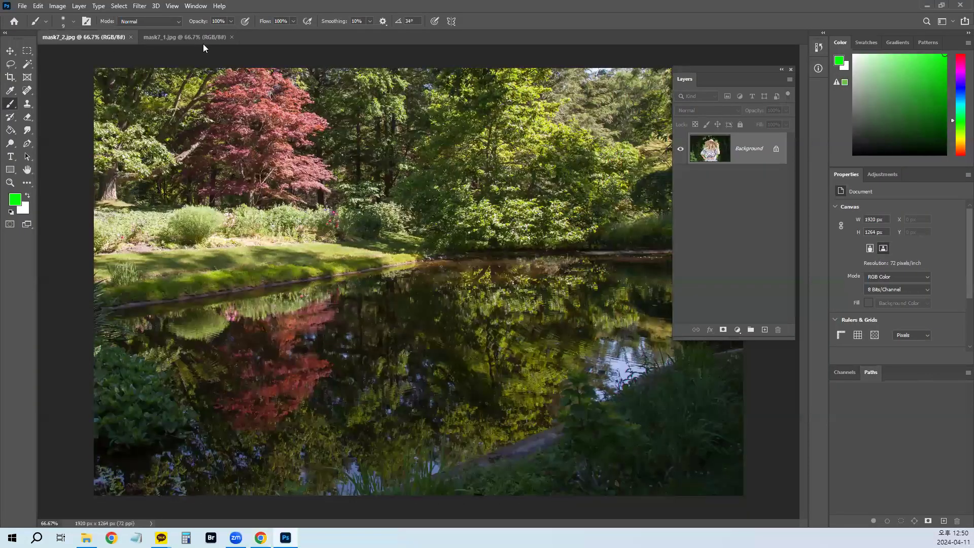
click(204, 40)
key(ctrl+a)
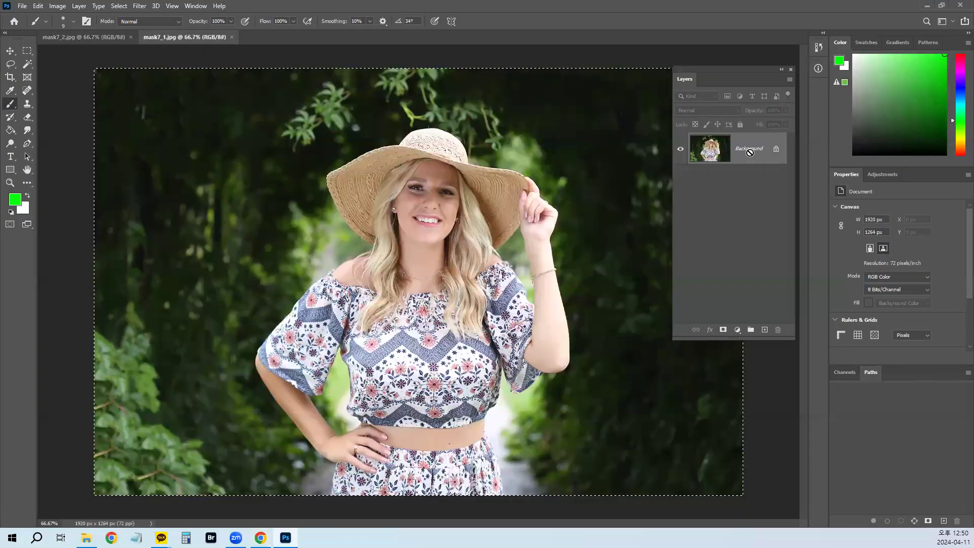
key(ctrl+c)
click(107, 43)
key(ctrl+v)
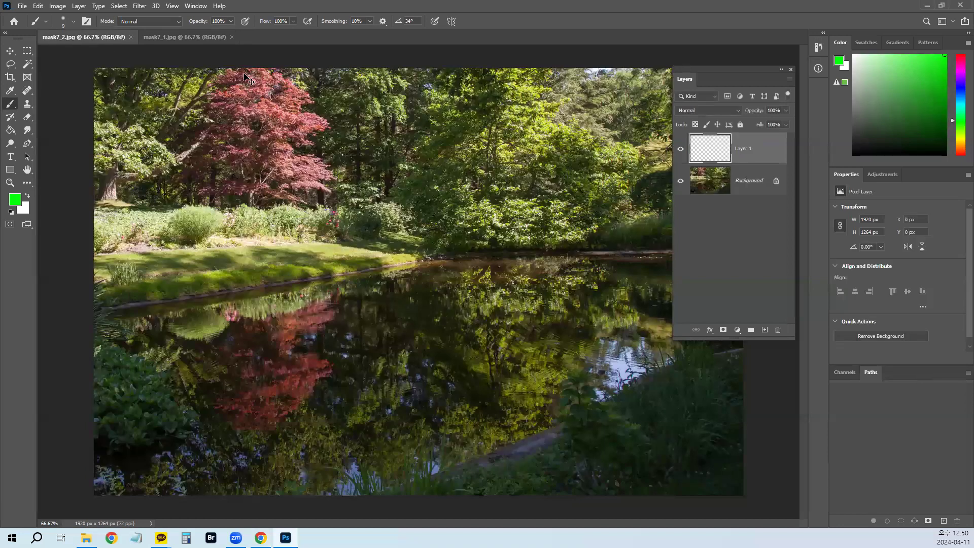
key(ctrl+z)
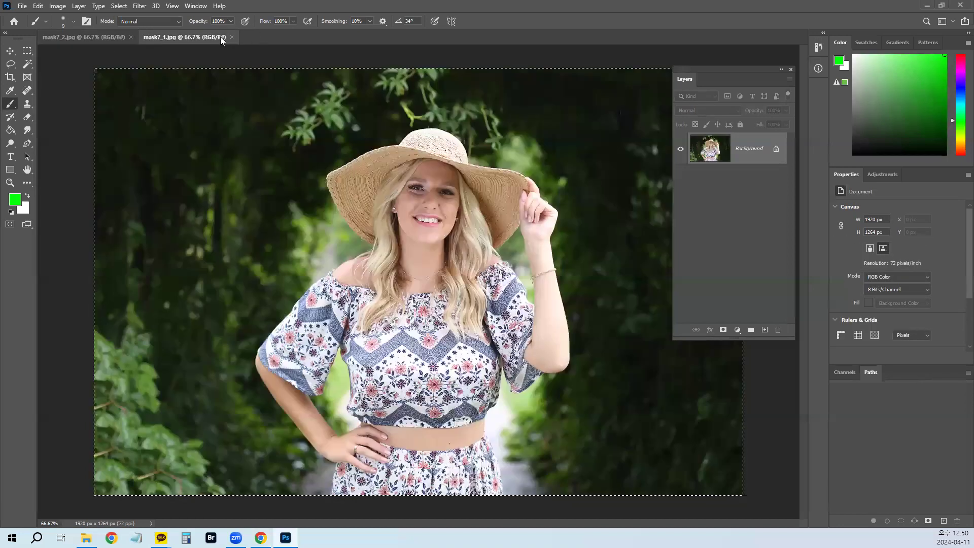
click(217, 39)
key(ctrl+d)
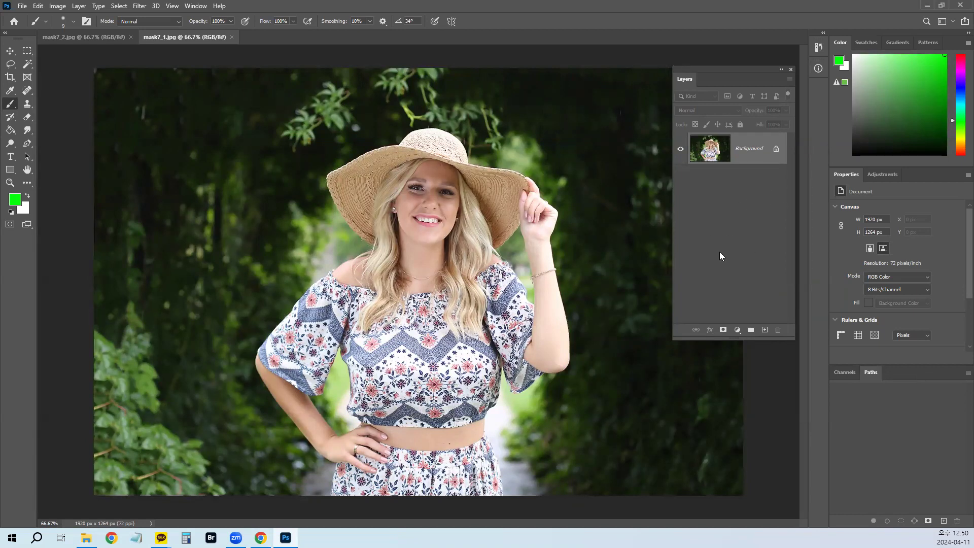
Step: Select the woman in mask7_1.jpg with the Quick Selection tool, subtracting the background gap between her bent arm and waist
click(27, 65)
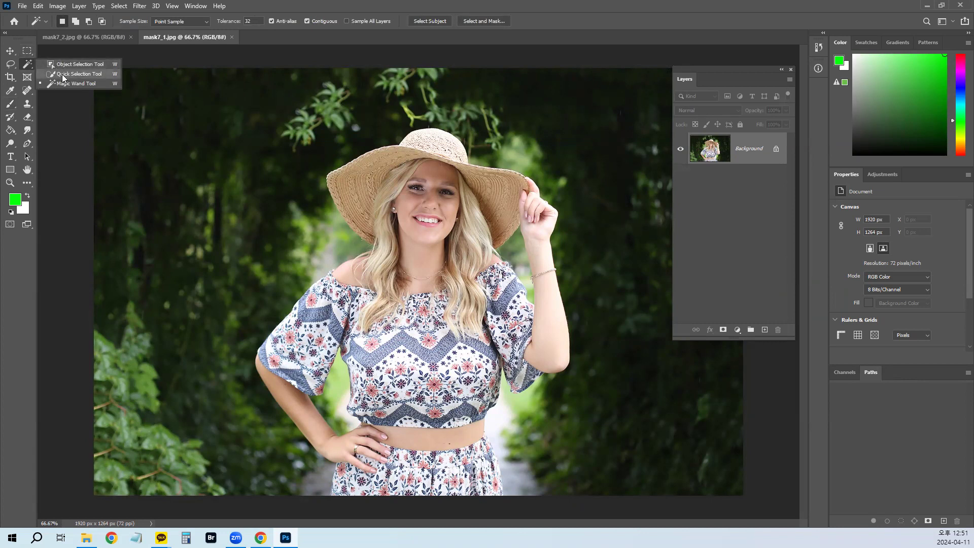
click(63, 76)
key(bracketright)
key(bracketright)
key(bracketright)
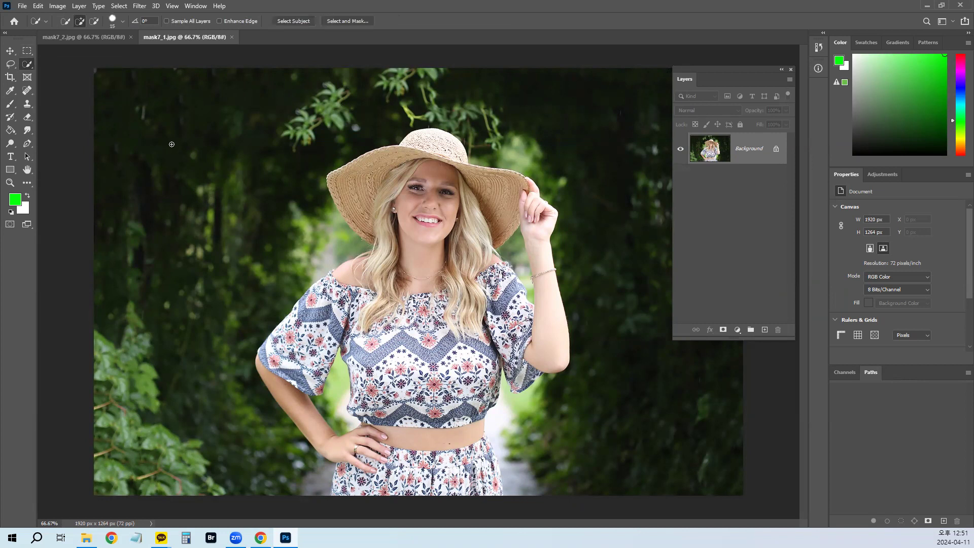
key(bracketleft)
mouse_move(334, 446)
mouse_down()
mouse_move(307, 407)
mouse_move(302, 376)
mouse_move(372, 305)
mouse_move(374, 295)
mouse_move(339, 293)
mouse_move(354, 277)
mouse_move(283, 349)
mouse_move(385, 326)
mouse_move(382, 399)
mouse_move(356, 494)
mouse_move(403, 456)
mouse_move(475, 493)
mouse_move(403, 485)
mouse_move(507, 344)
mouse_move(498, 310)
mouse_move(398, 254)
mouse_move(359, 200)
mouse_move(352, 186)
mouse_move(413, 149)
mouse_move(429, 143)
mouse_move(538, 202)
mouse_move(547, 328)
mouse_move(523, 372)
mouse_up()
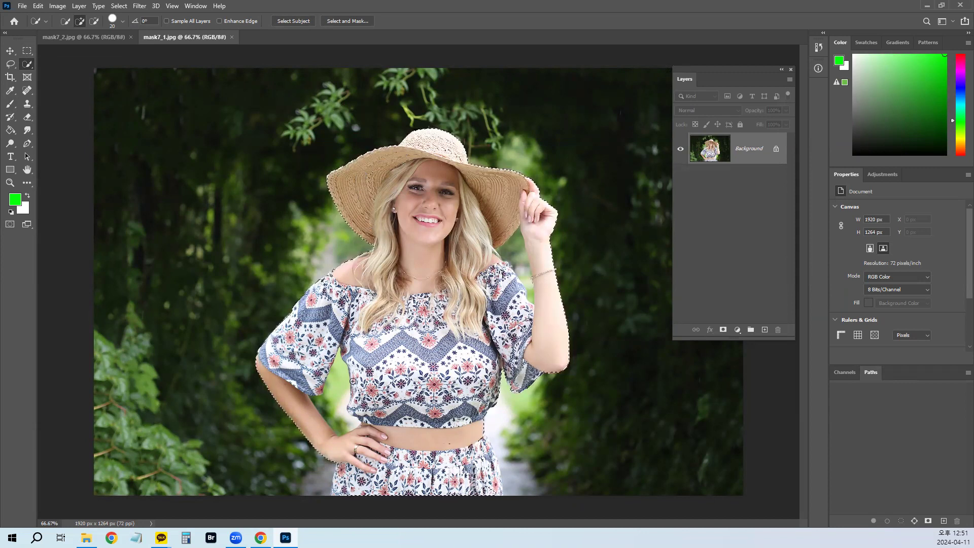
key(alt)
alt+click(336, 368)
Step: Open the baby photo 20160718_084024.jpg from the file explorer and select the baby with a rectangular Object Selection
key(alt+Tab)
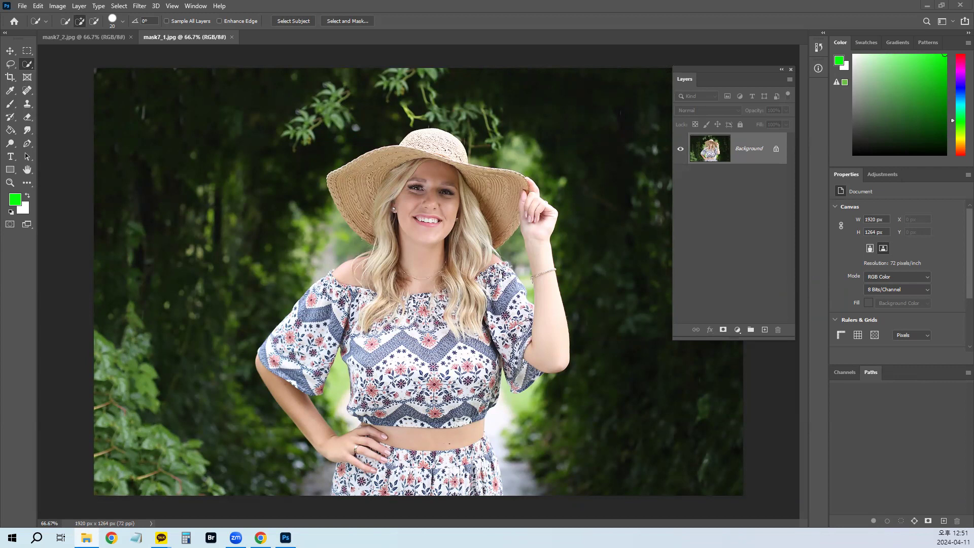
drag(370, 81, 307, 37)
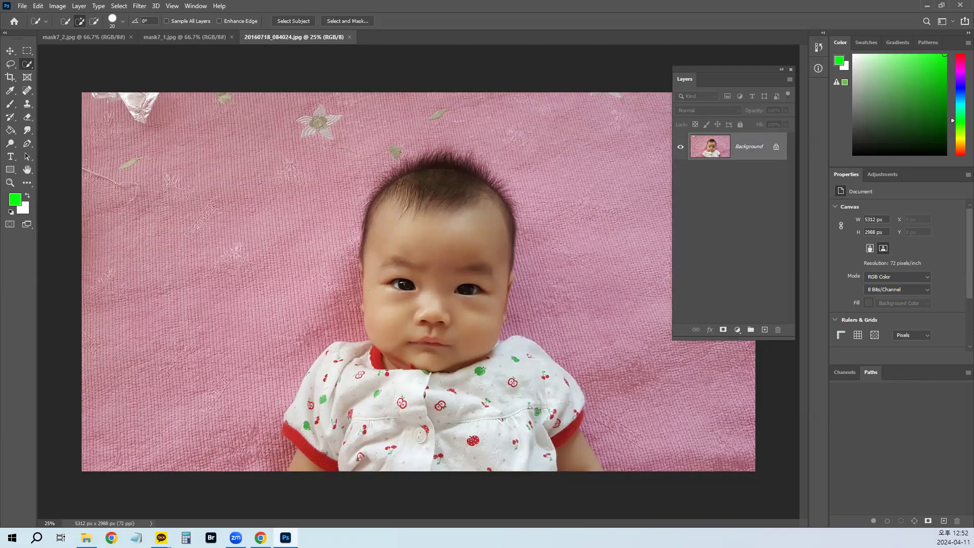
right_click(30, 64)
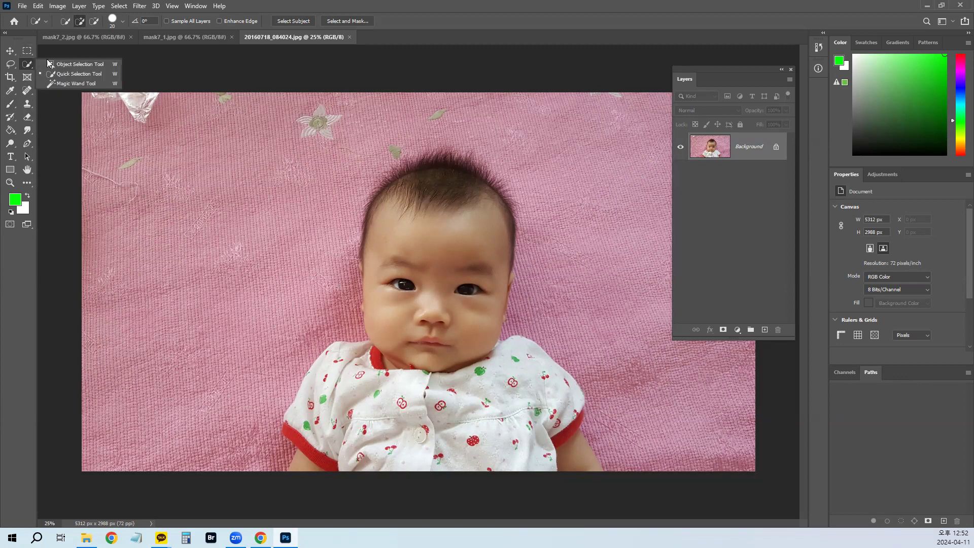
click(51, 64)
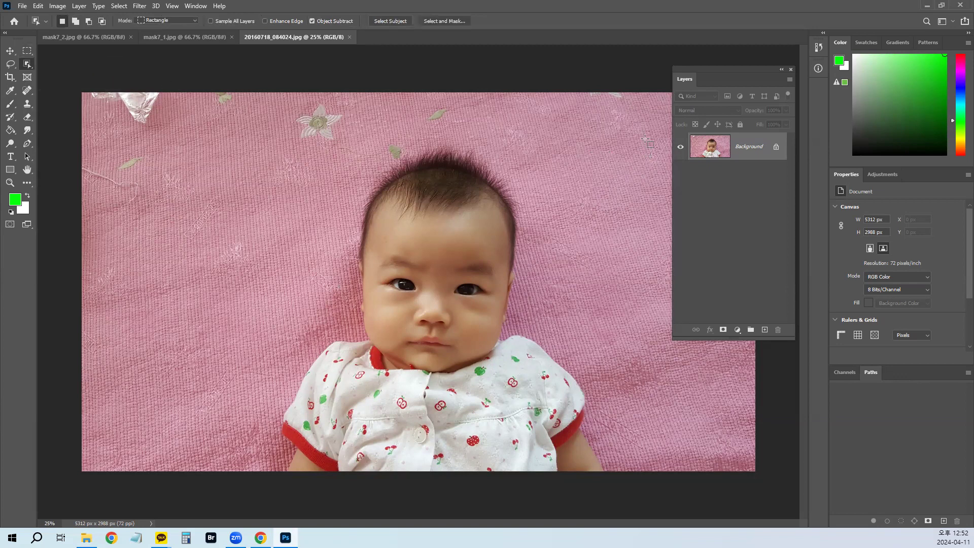
drag(648, 135, 219, 479)
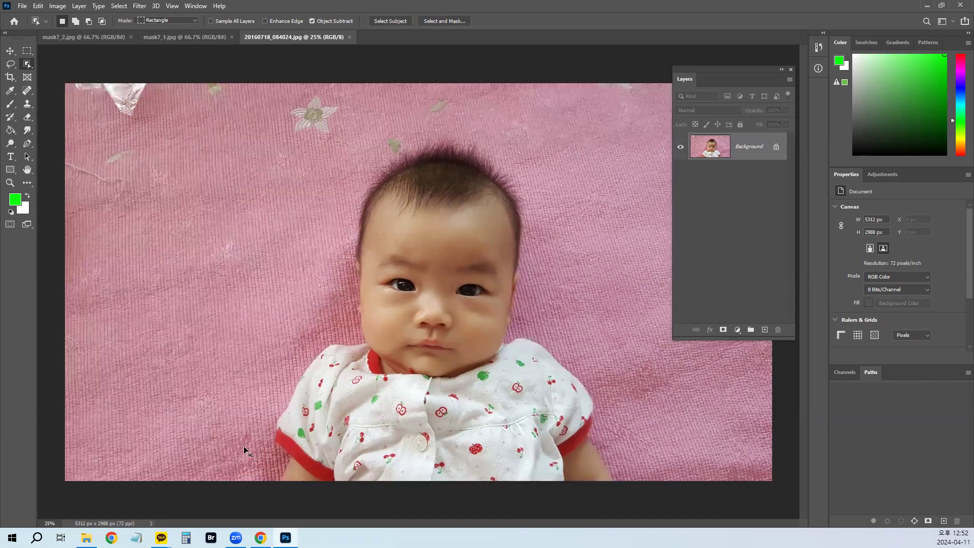
key(ctrl+plus)
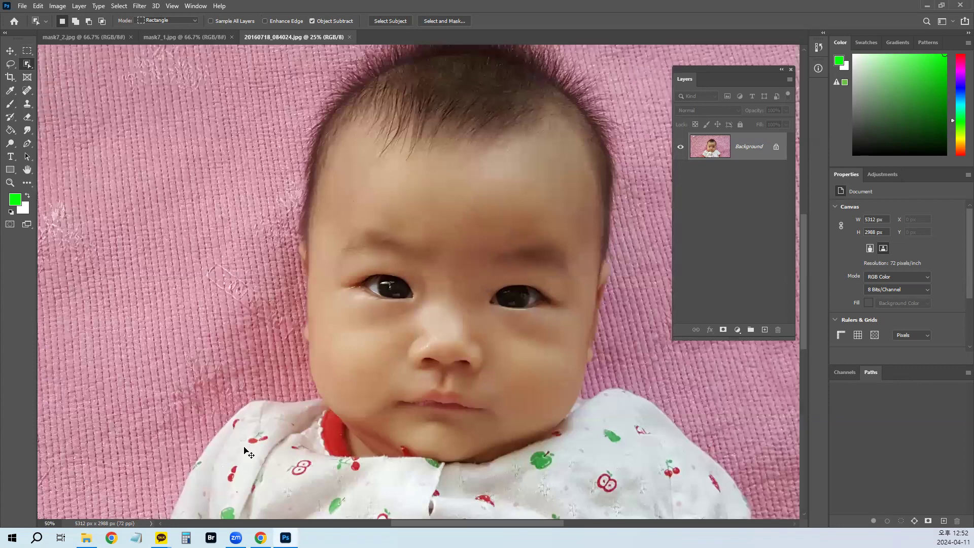
key(ctrl+minus)
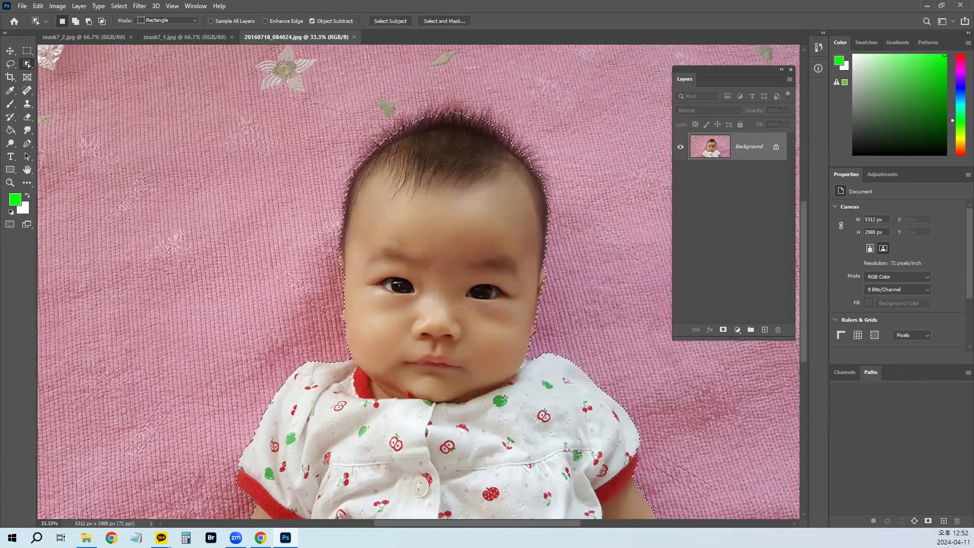
Step: Open 20171003_131548.jpg and select the seated child including the black hat, using Object Selection and Quick Selection
click(86, 537)
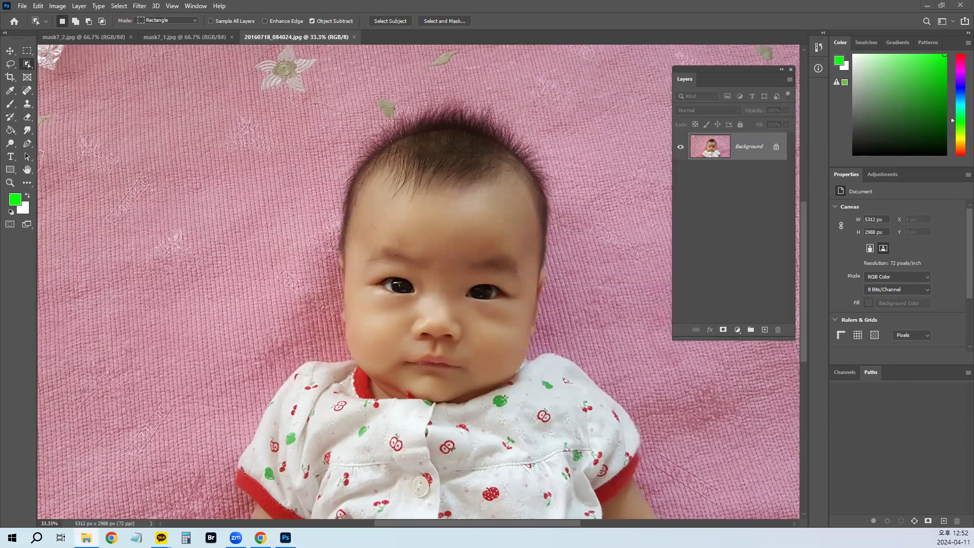
drag(321, 58, 403, 37)
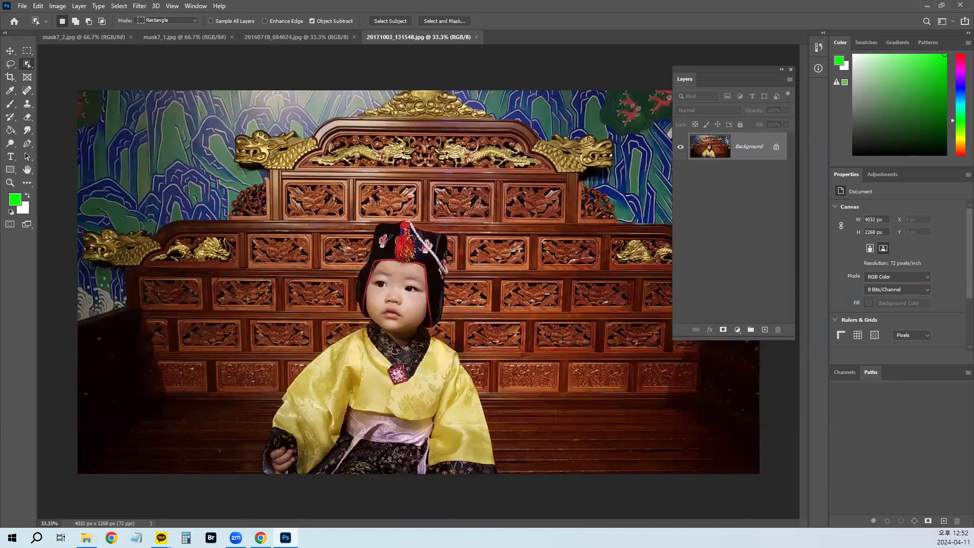
drag(257, 196, 516, 496)
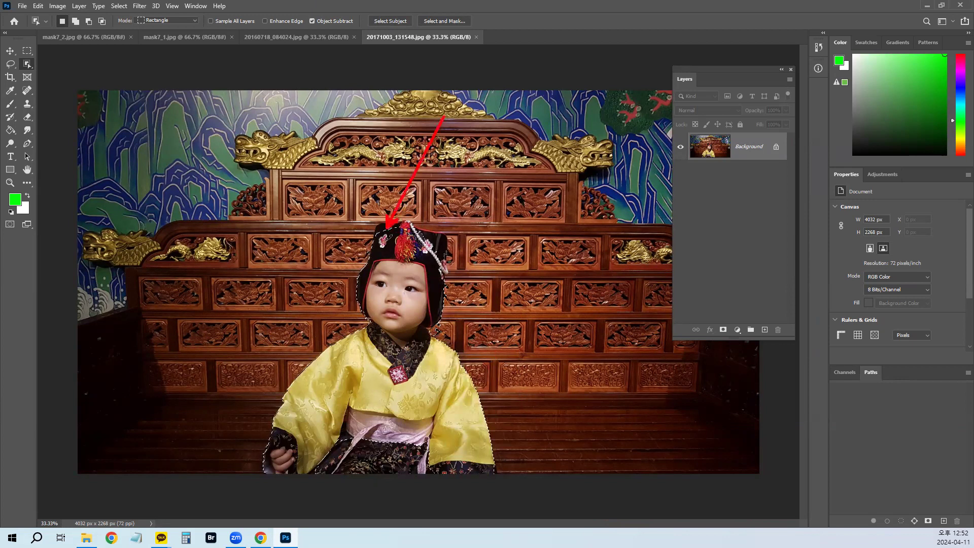
right_click(27, 61)
click(66, 73)
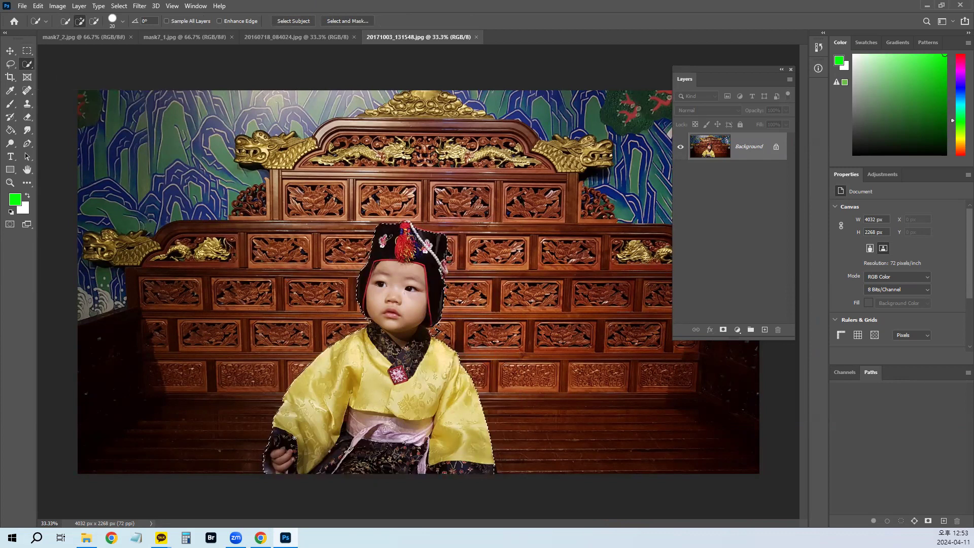
Step: Add the red ornament hanging beside the pearl string on the child's hat to the selection by painting white in Quick Mask mode, brush size 30
key(q)
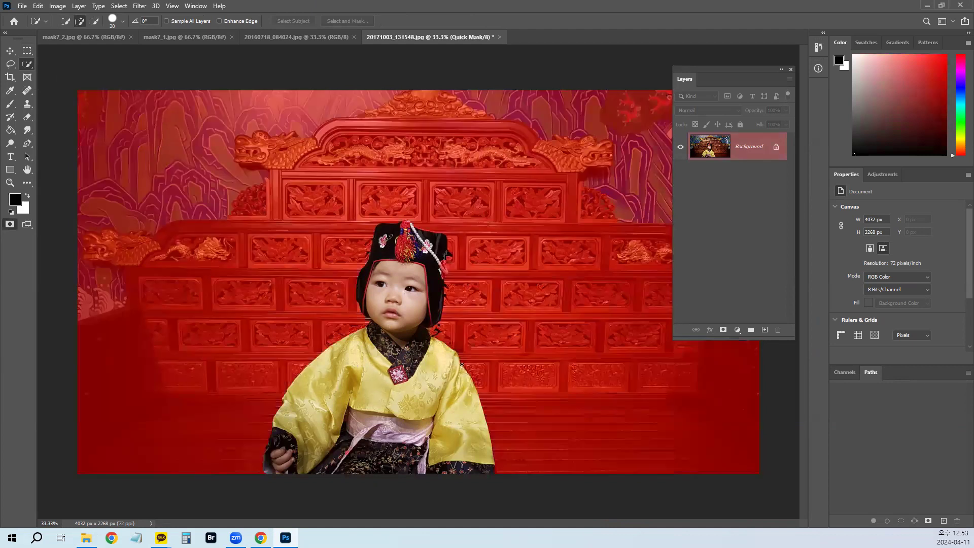
scroll(461, 364, up, 1)
key(ctrl+plus)
key(ctrl+plus)
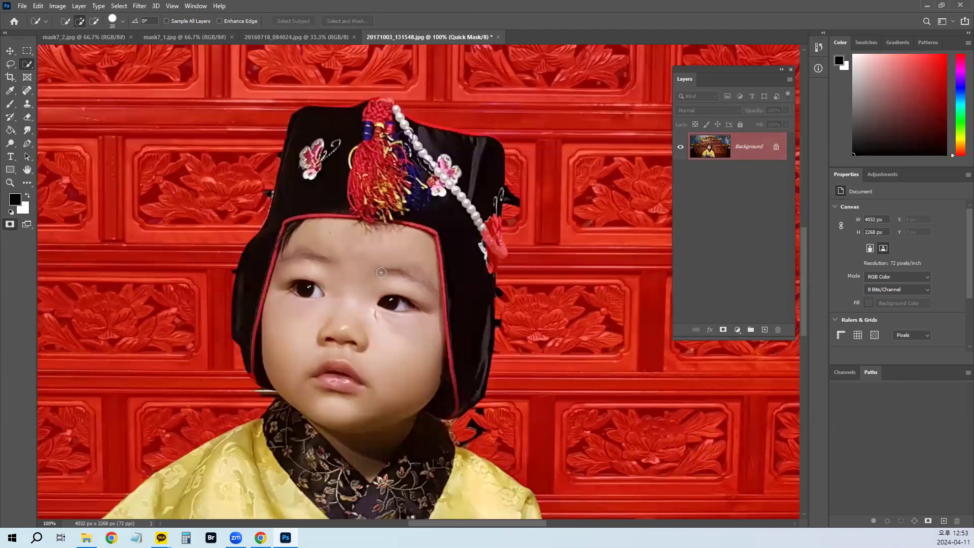
key(b)
key(bracketright)
key(bracketright)
key(bracketright)
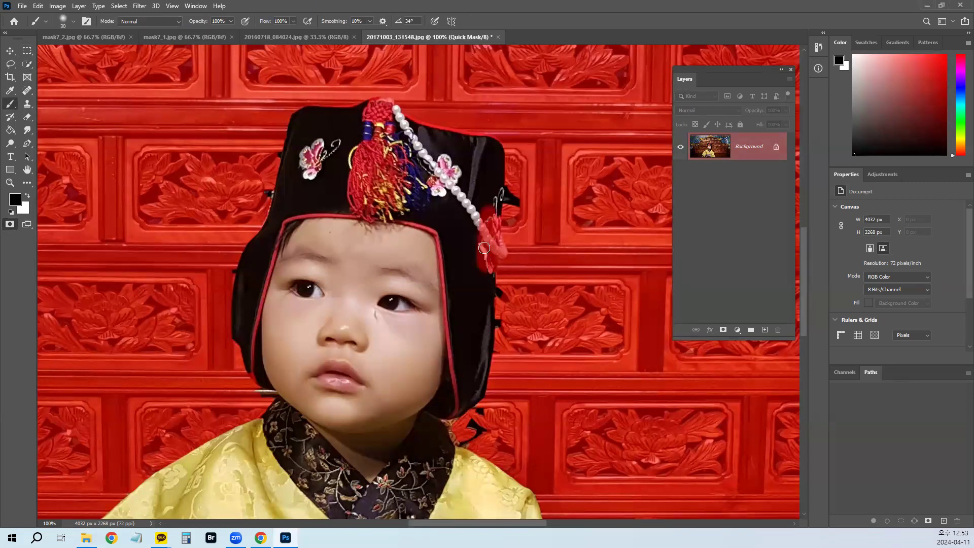
key(x)
drag(487, 216, 483, 281)
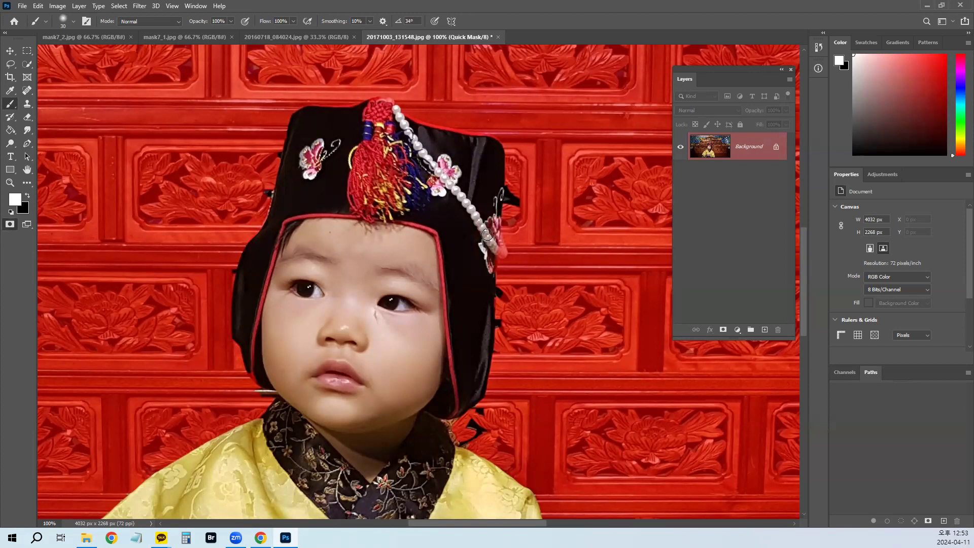
key(q)
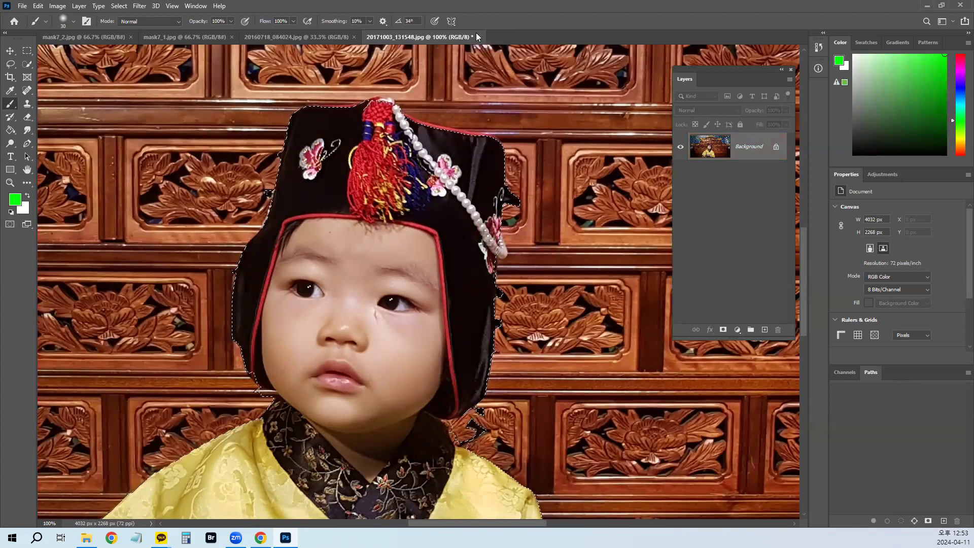
Step: Open the baby photo's selection in Select and Mask with Smart Radius on, output to New Layer, settings remembered and radius 7 px
click(330, 39)
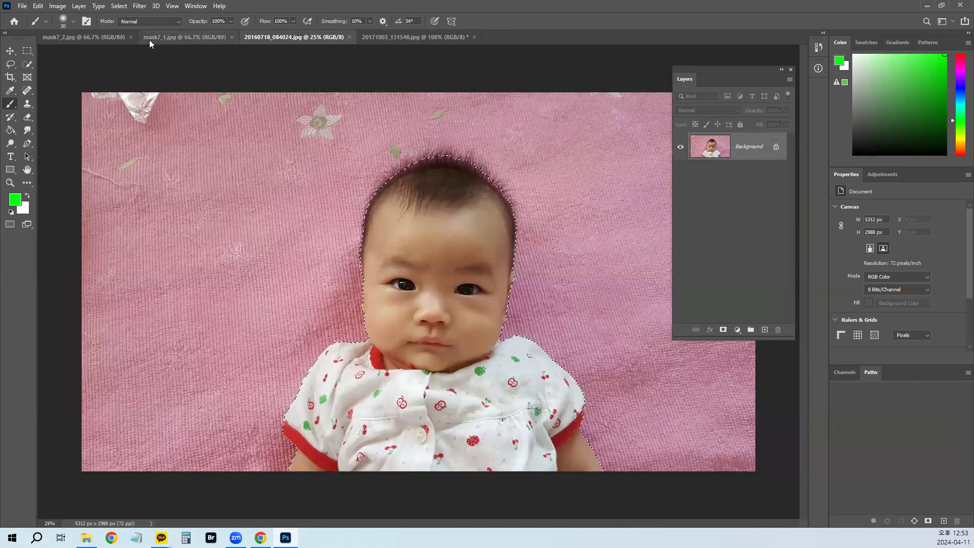
click(29, 52)
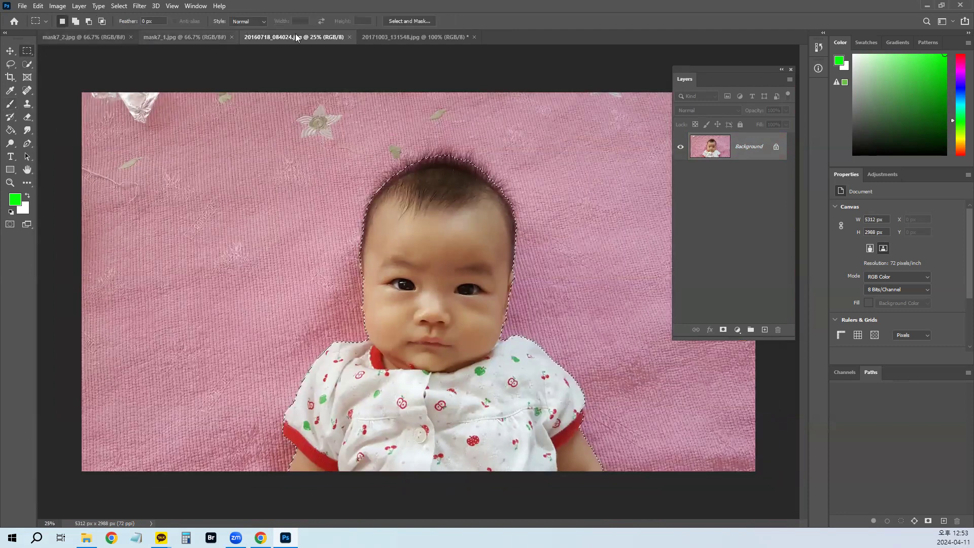
click(419, 21)
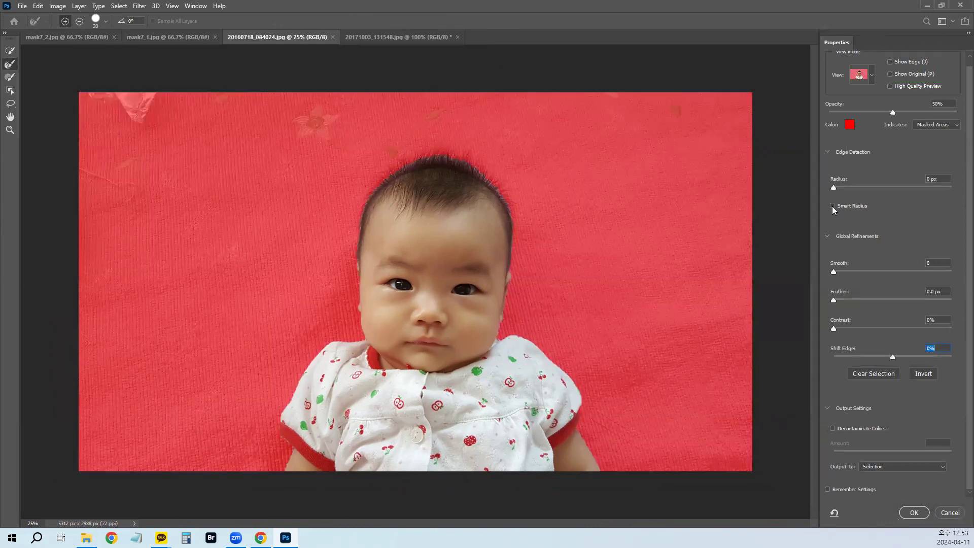
click(873, 467)
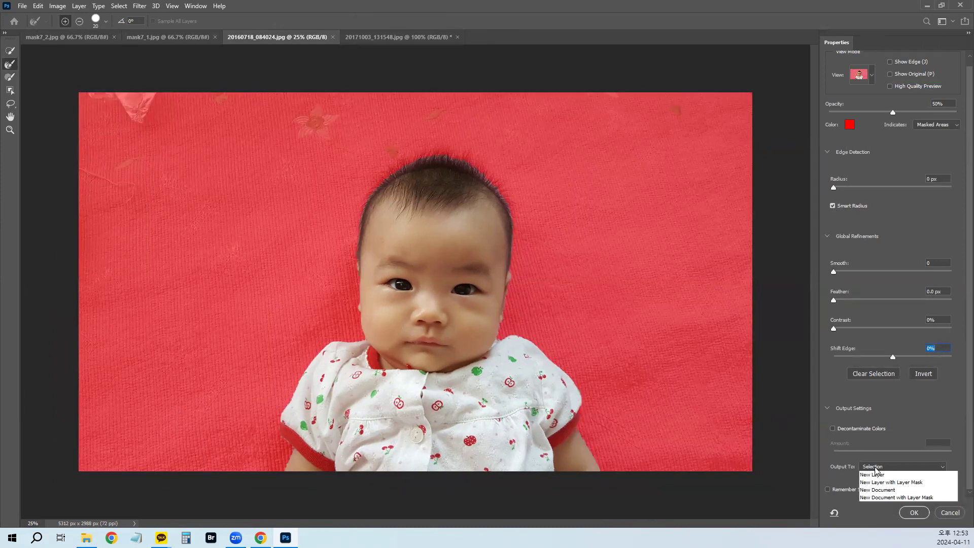
click(875, 489)
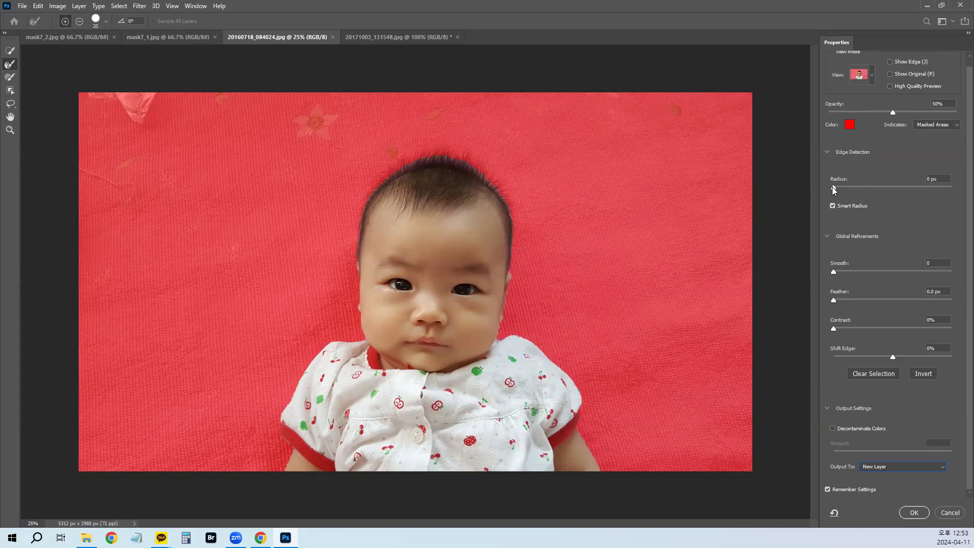
click(870, 186)
Step: Refine the baby's hair edges around the head with the Refine Edge brush at size 100 and output the cutout to a new layer
key(bracketright)
key(bracketright)
key(bracketright)
key(bracketright)
key(bracketright)
key(bracketright)
key(bracketright)
key(bracketright)
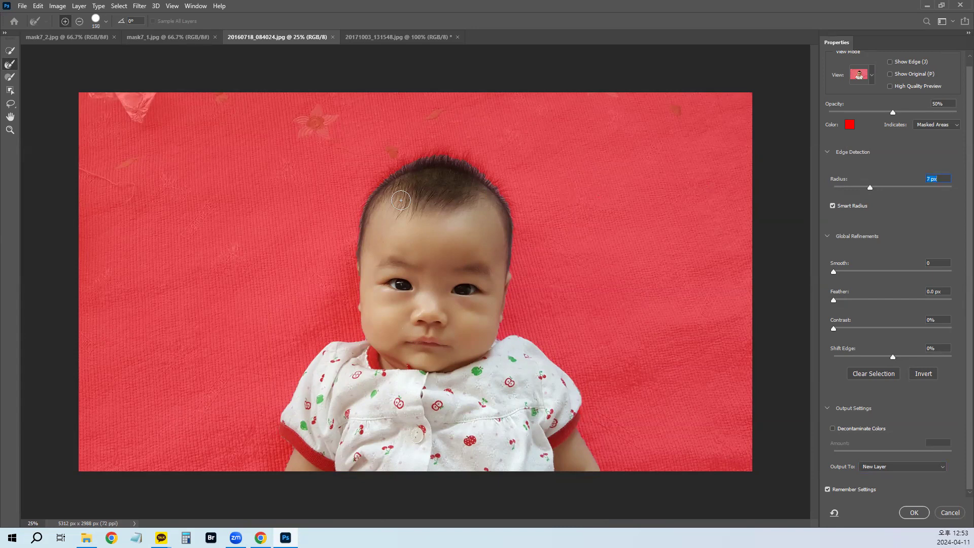
key(bracketleft)
mouse_move(426, 164)
mouse_down()
mouse_move(454, 161)
mouse_move(508, 210)
mouse_move(508, 296)
mouse_move(496, 323)
mouse_up()
mouse_move(474, 170)
mouse_down()
mouse_move(454, 148)
mouse_move(471, 159)
mouse_move(466, 169)
mouse_move(466, 145)
mouse_move(425, 163)
mouse_up()
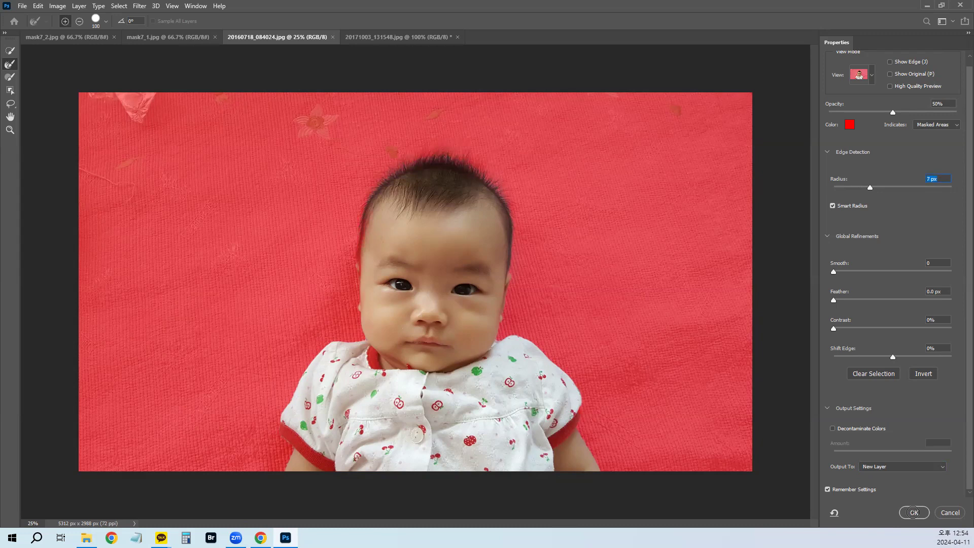
click(913, 512)
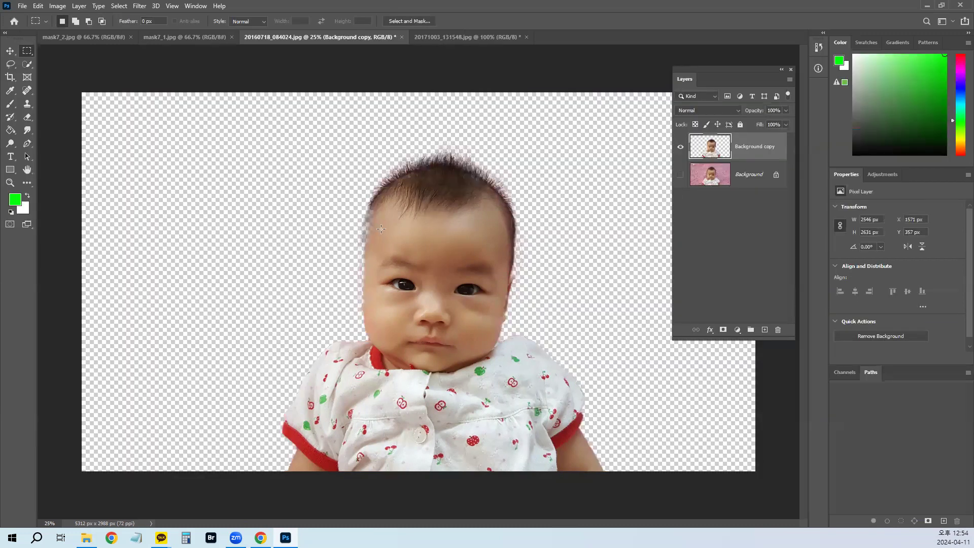
Step: Inspect the baby cutout's hair and face edges up close, then undo the new-layer output
key(ctrl+plus)
key(ctrl+plus)
key(ctrl+plus)
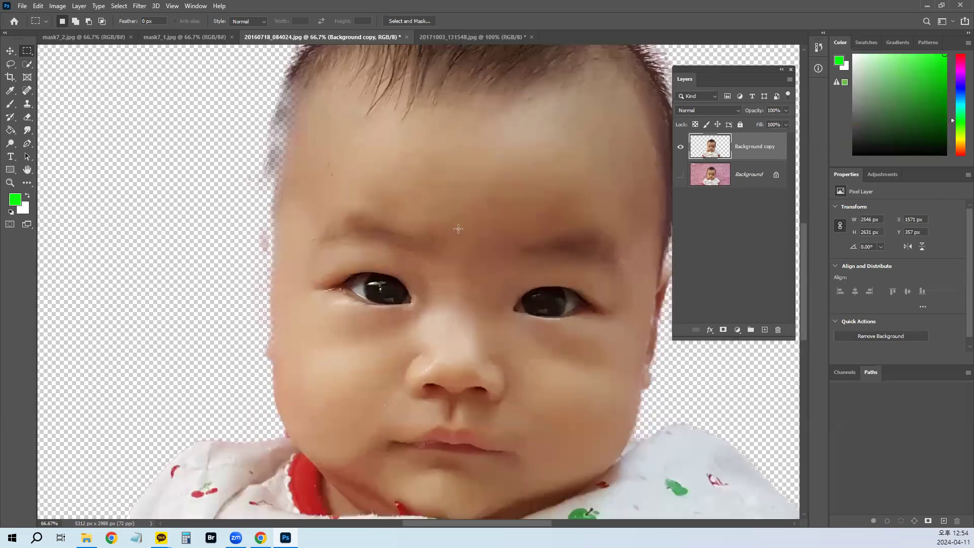
scroll(316, 152, up, 1)
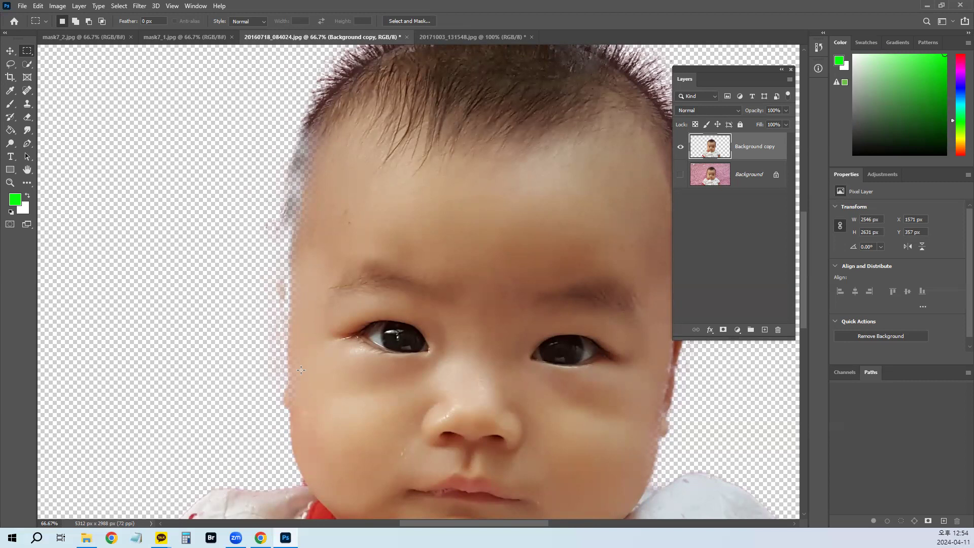
key(b)
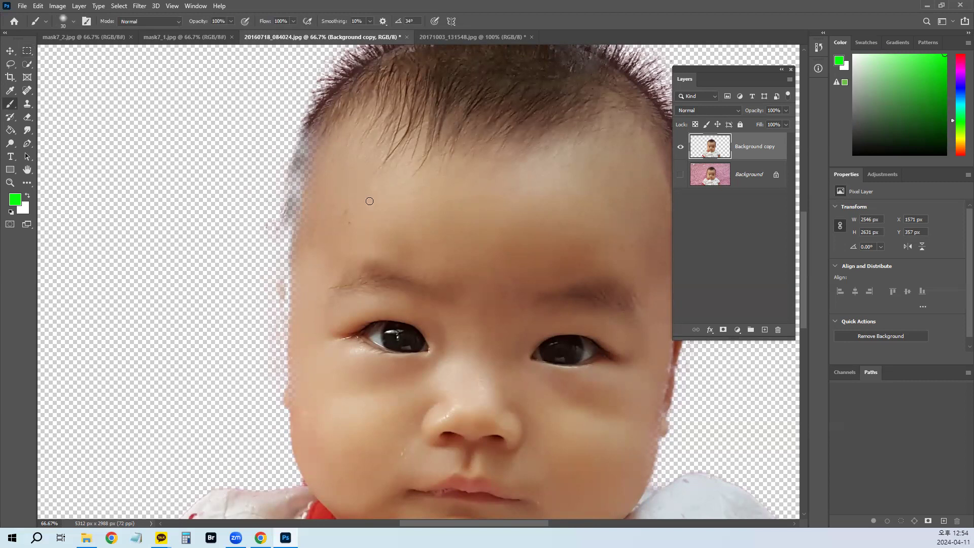
key(v)
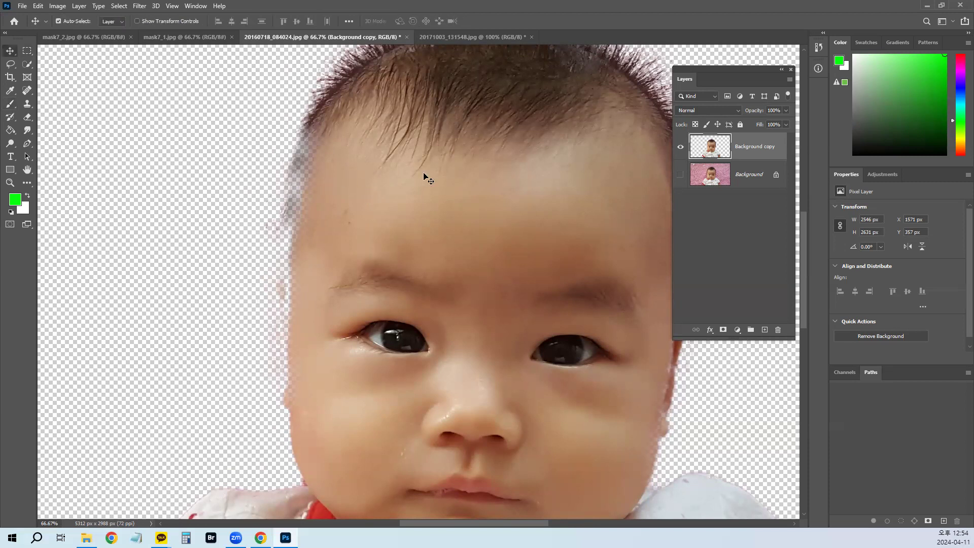
key(ctrl+z)
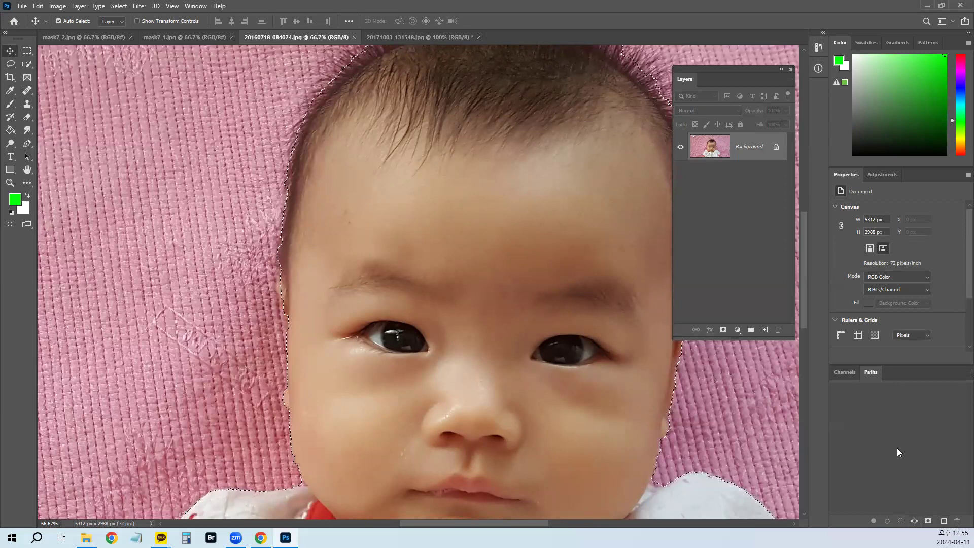
Step: Output the baby's selection as a layer mask through Select and Mask, then close the photo without saving
key(m)
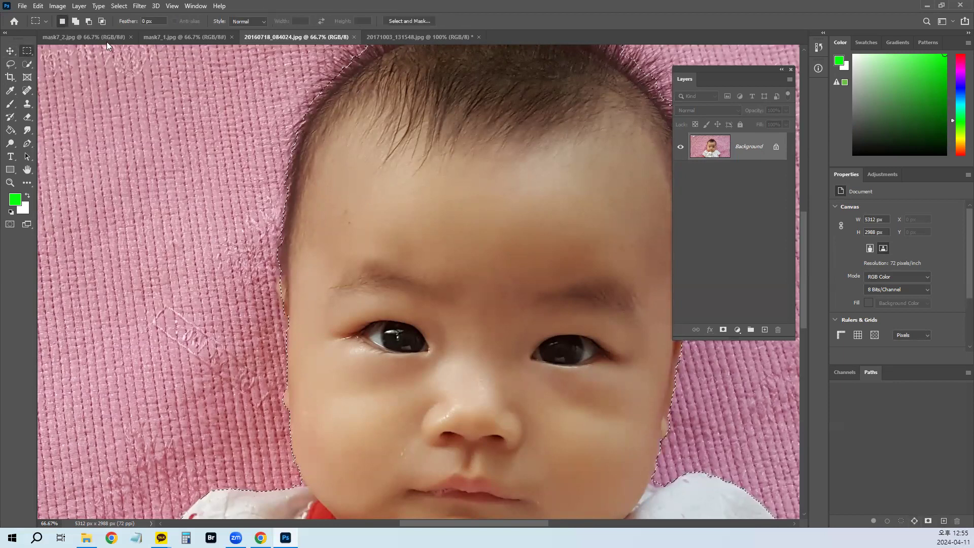
click(420, 22)
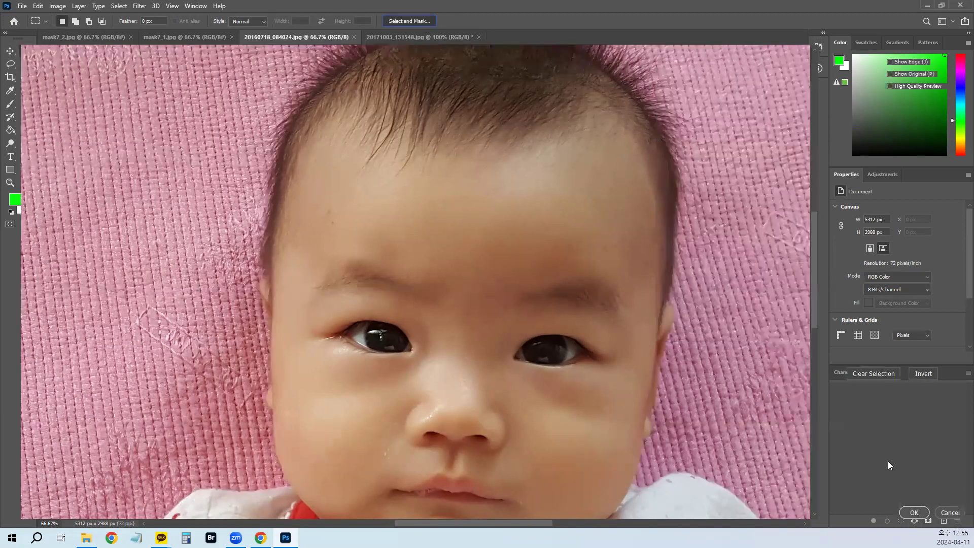
click(913, 512)
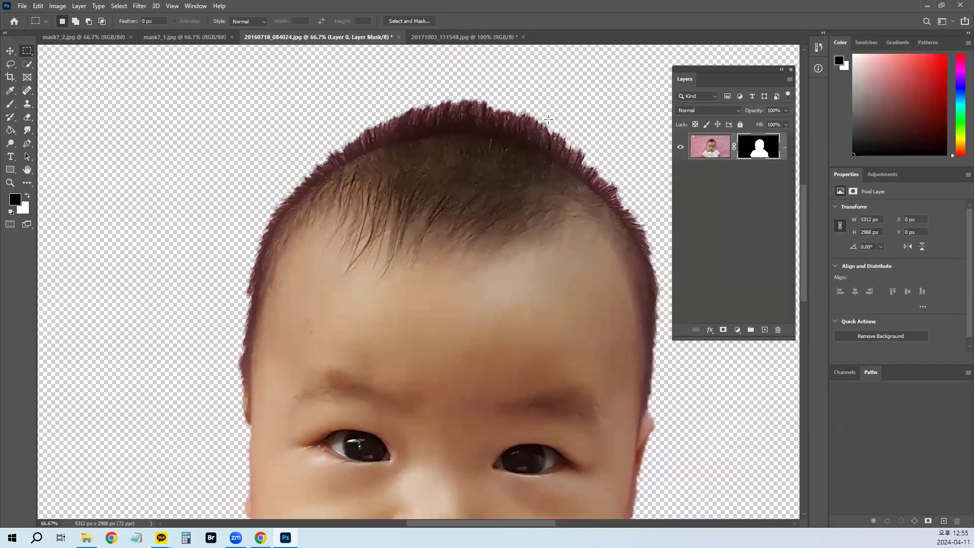
click(399, 37)
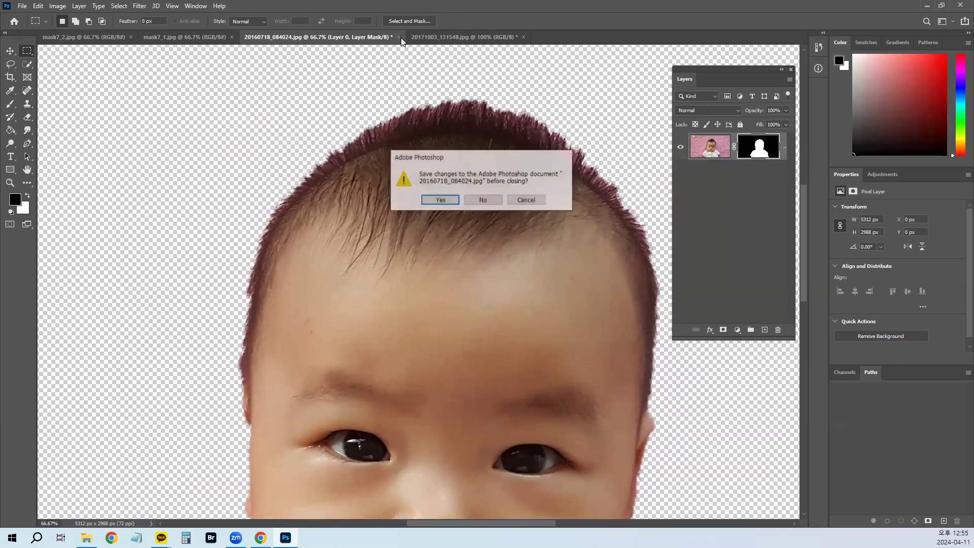
click(493, 199)
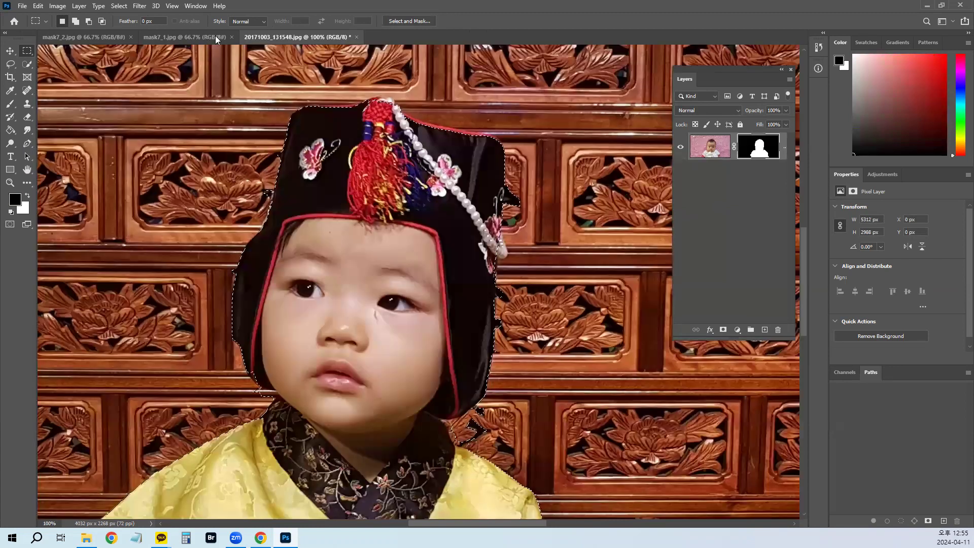
Step: Open the woman's selection in mask7_1.jpg in Select and Mask and reduce the Refine Edge brush to size 35
click(215, 36)
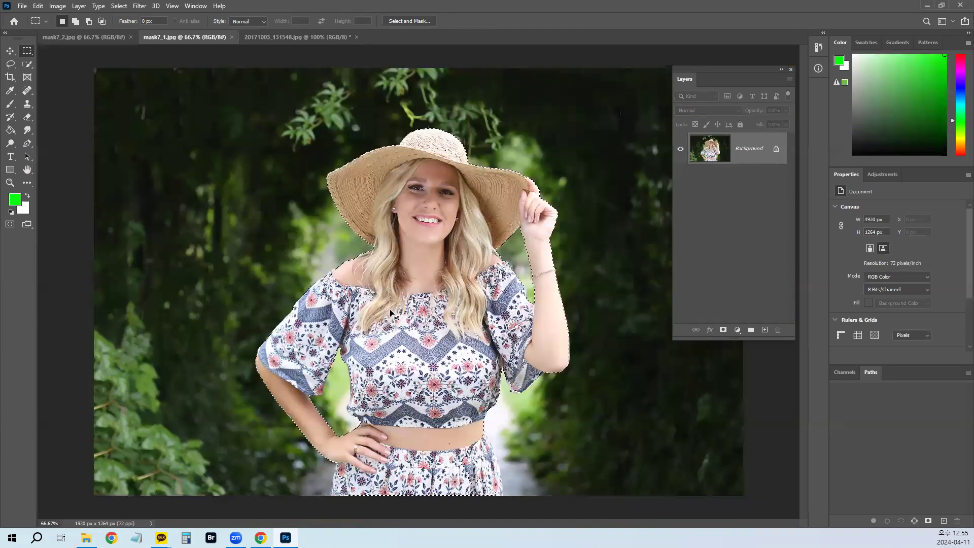
scroll(391, 312, up, 2)
drag(444, 78, 312, 333)
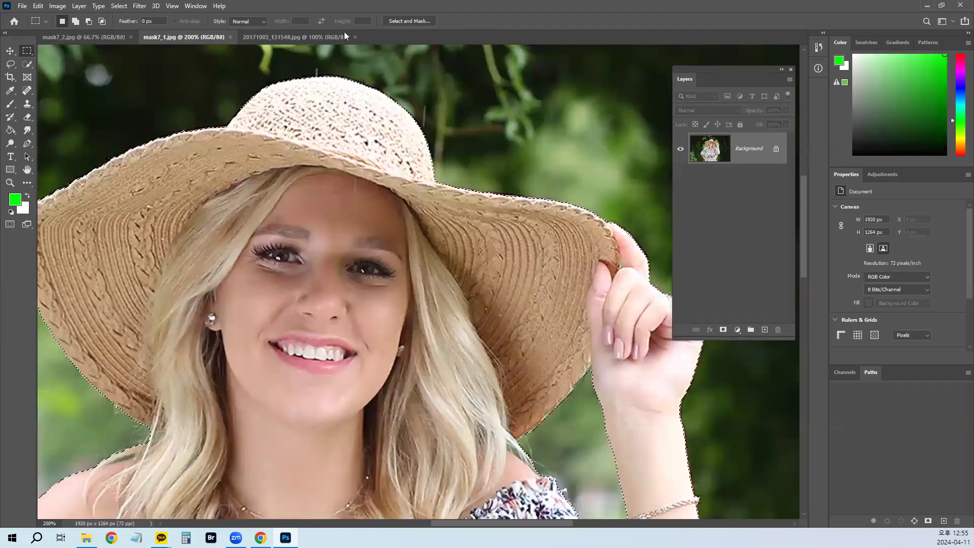
click(421, 22)
key(bracketleft)
key(bracketleft)
key(bracketleft)
key(bracketleft)
key(bracketleft)
key(bracketleft)
key(bracketleft)
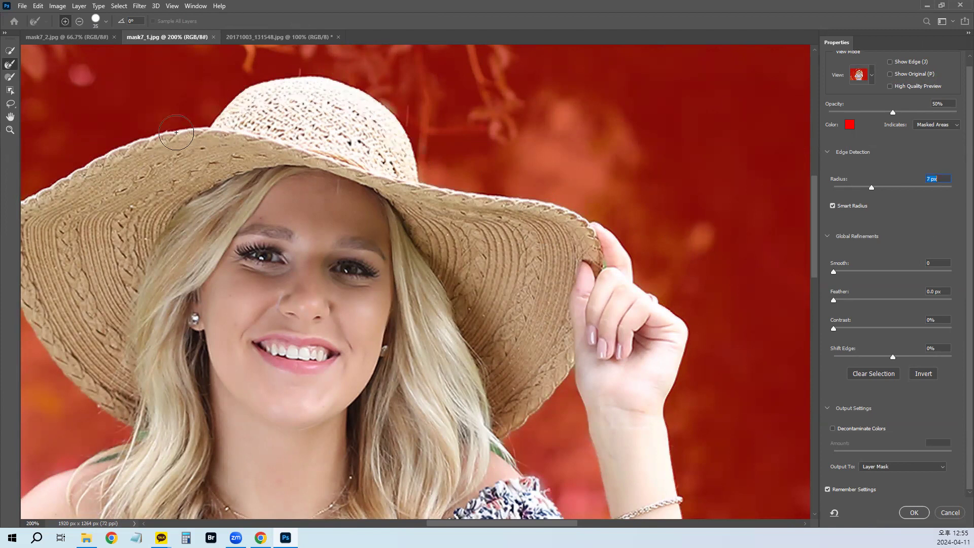
Step: Refine the selection edges along the woman's hair, shoulders, raised arm and blouse sleeves with the Refine Edge brush
drag(641, 270, 610, 168)
mouse_move(461, 342)
mouse_down()
mouse_move(455, 313)
mouse_move(480, 335)
mouse_up()
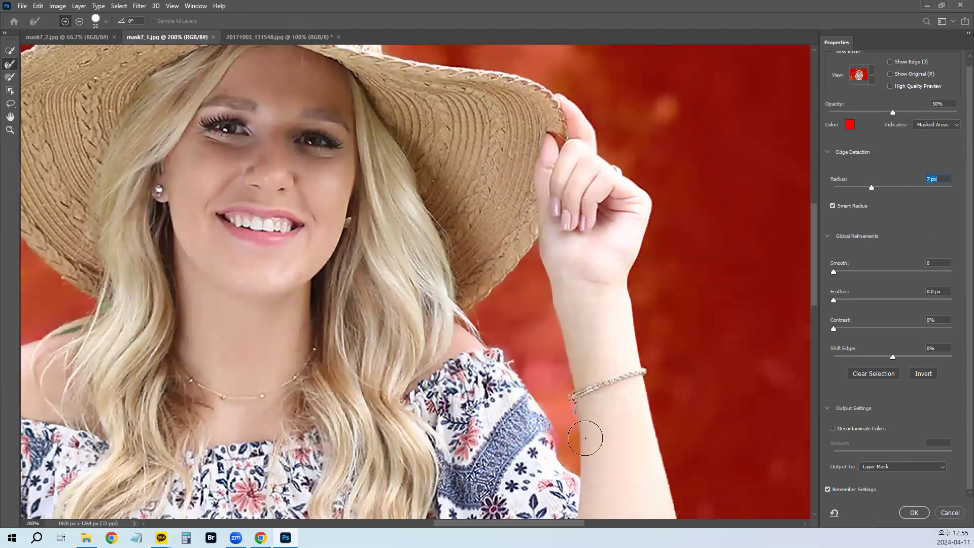
drag(592, 363, 681, 313)
drag(398, 221, 617, 171)
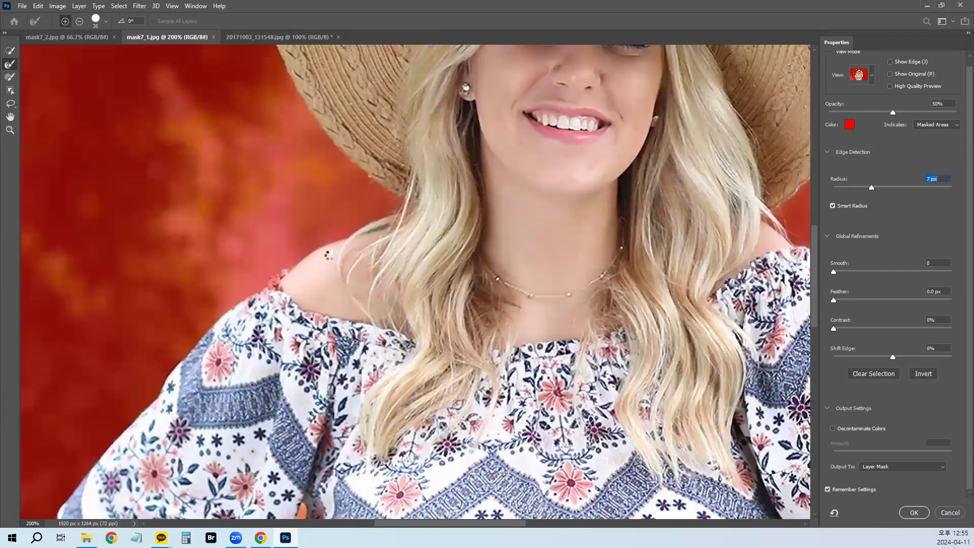
drag(341, 186, 418, 105)
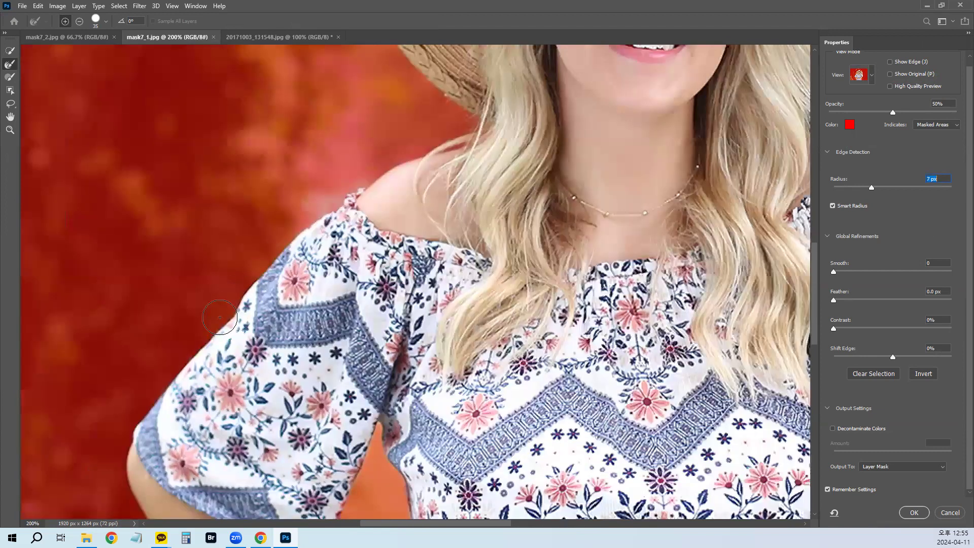
drag(309, 214, 288, 257)
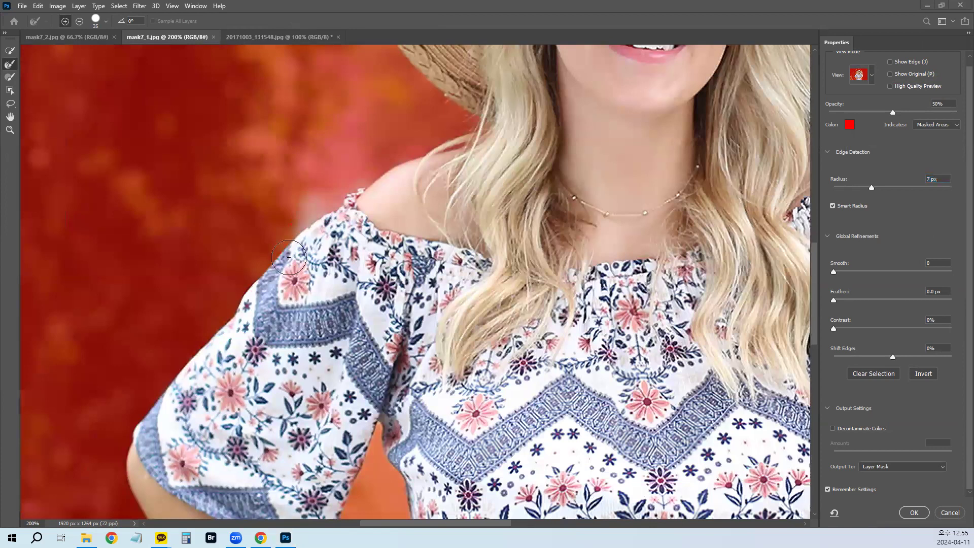
drag(424, 402, 396, 236)
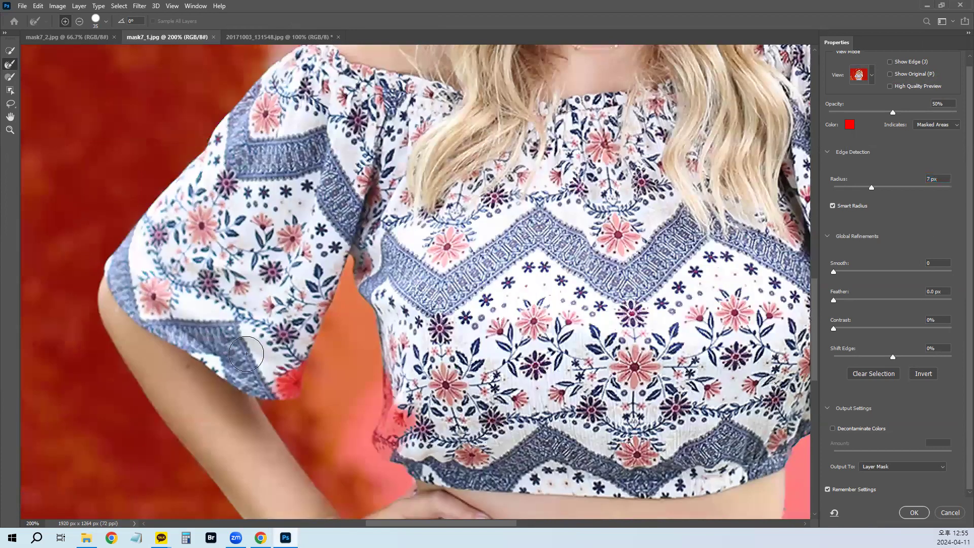
scroll(303, 219, down, 5)
drag(306, 240, 298, 307)
drag(698, 244, 691, 161)
Step: Paint the missing outer edge of the woman's skirt back into the selection with the Brush tool at size 35
click(10, 76)
mouse_move(315, 228)
mouse_down()
mouse_move(315, 216)
mouse_move(302, 258)
mouse_move(318, 244)
mouse_move(324, 213)
mouse_move(314, 247)
mouse_up()
key(])
key(])
key(])
key(])
key(])
mouse_move(715, 144)
mouse_down()
mouse_move(736, 234)
mouse_move(714, 262)
mouse_move(693, 216)
mouse_up()
mouse_move(735, 123)
mouse_down()
mouse_move(729, 115)
mouse_move(773, 192)
mouse_up()
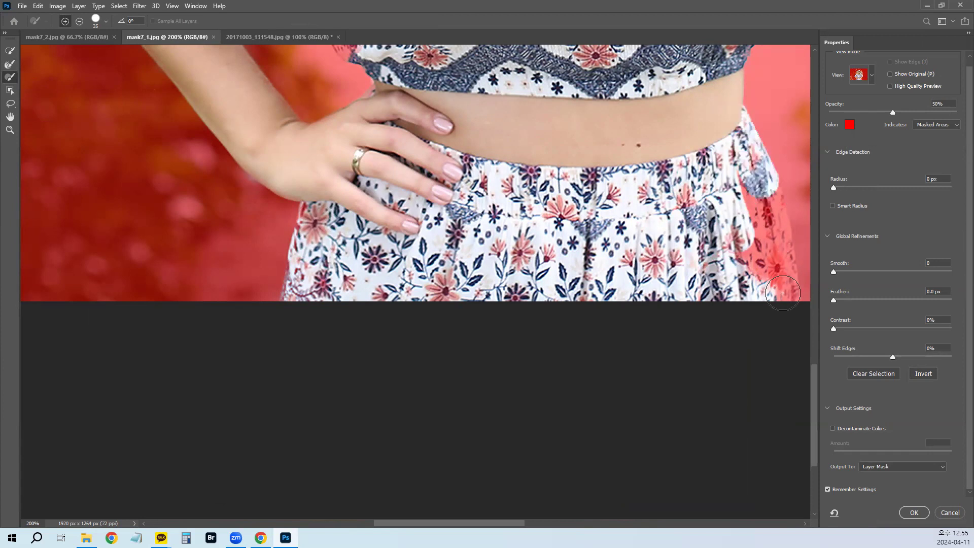
drag(783, 293, 777, 309)
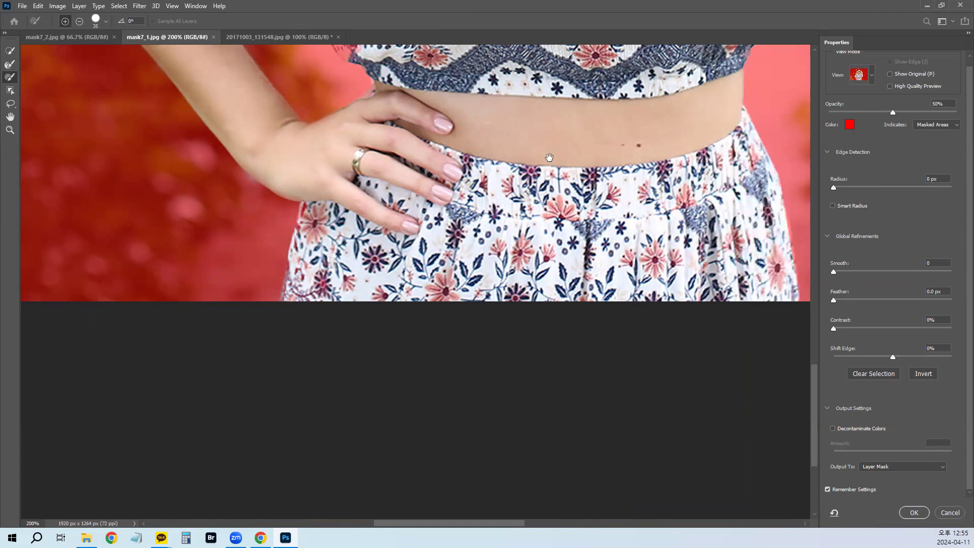
Step: Paint the missing blouse edge at the waist and the sleeve tip back into the selection, then reduce the brush to size 20
drag(550, 158, 556, 340)
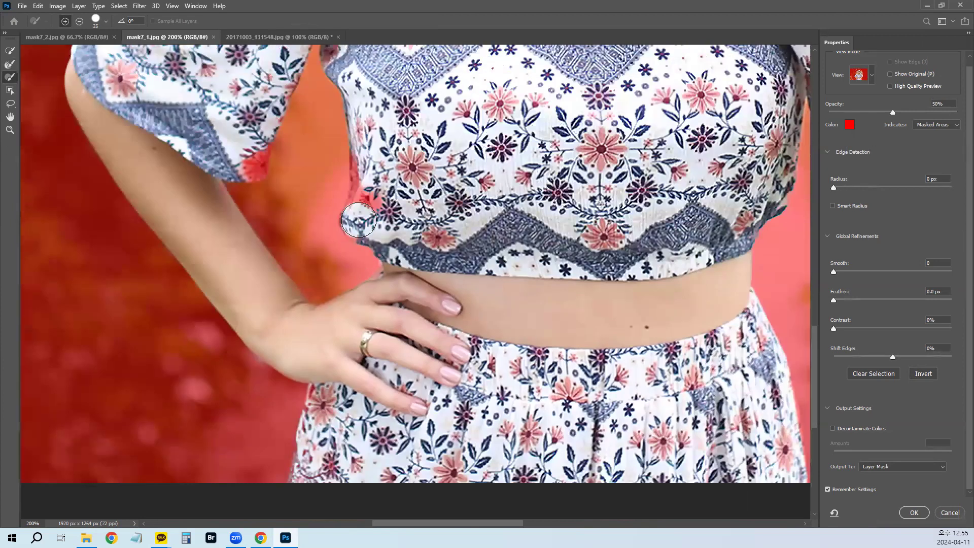
mouse_move(358, 220)
mouse_down()
mouse_move(363, 213)
mouse_move(361, 231)
mouse_move(365, 190)
mouse_up()
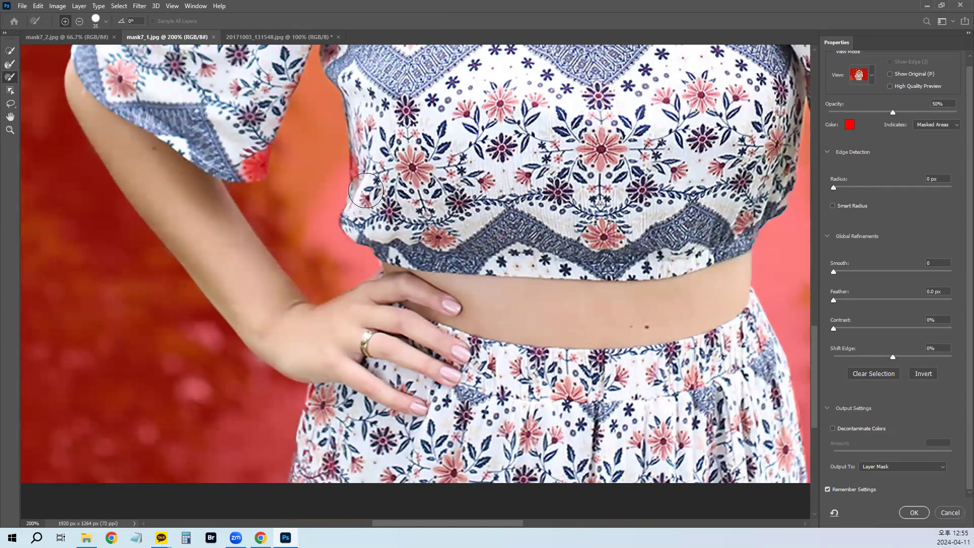
mouse_move(251, 163)
mouse_down()
mouse_move(253, 151)
mouse_move(257, 172)
mouse_move(259, 142)
mouse_up()
key(bracketleft)
key(bracketleft)
key(bracketleft)
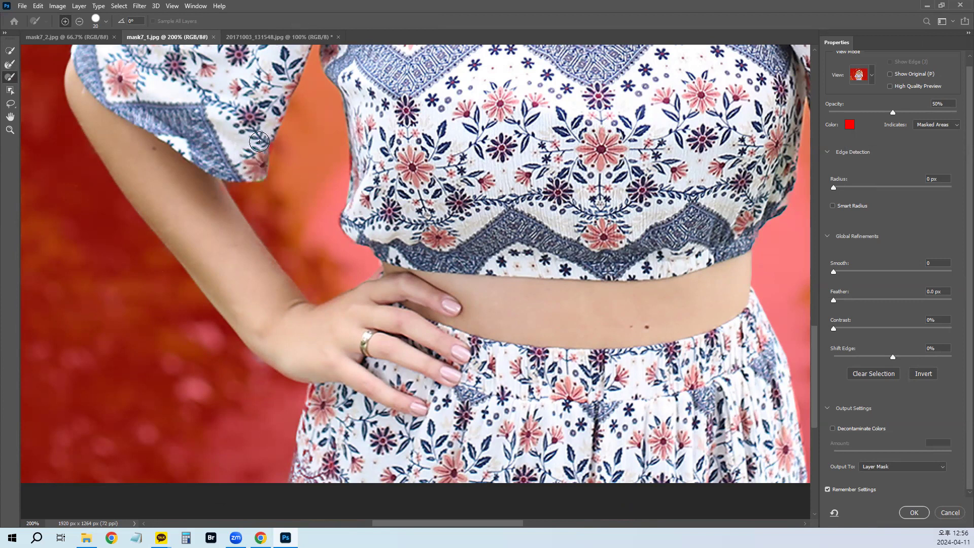
Step: Check the hat and hair edges, then output the refined selection of the woman as a layer mask
drag(541, 149, 393, 388)
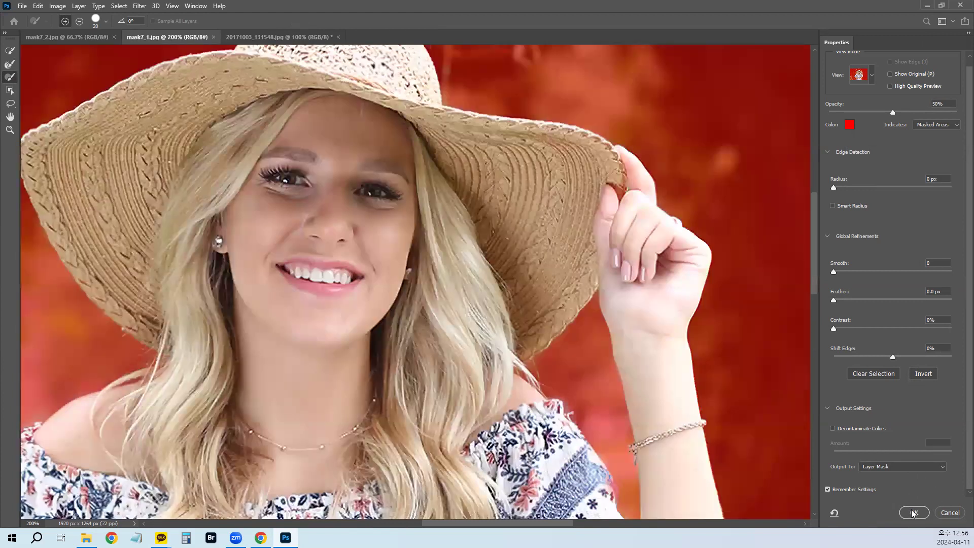
click(913, 512)
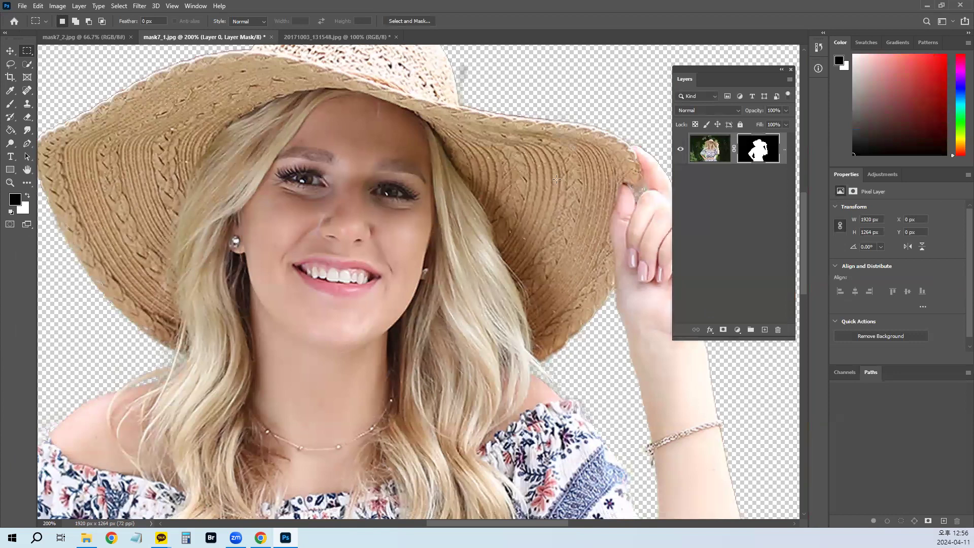
key(ctrl+0)
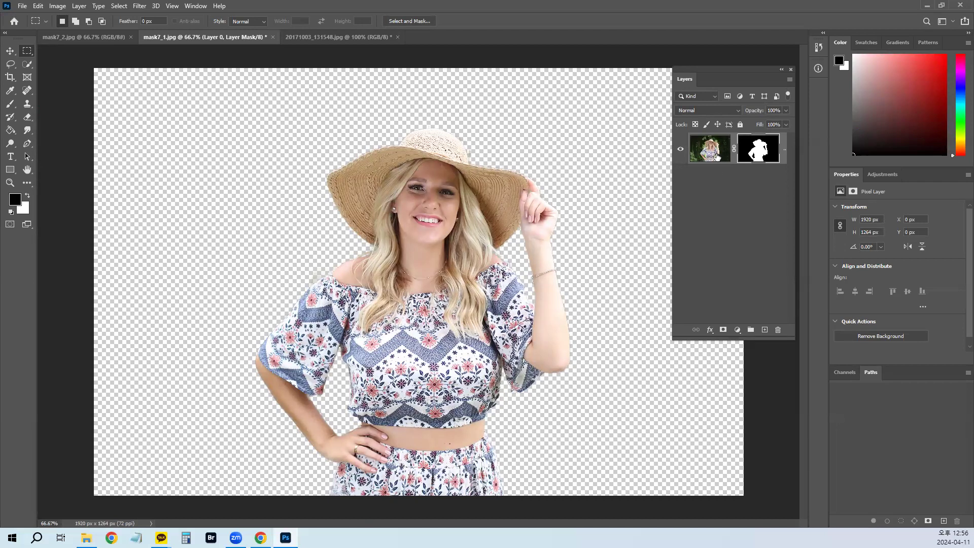
Step: Try copying all pixels of the woman's layer in mask7_1.jpg into mask7_2.jpg, undo the paste and return to mask7_1.jpg
click(717, 156)
ctrl+click(719, 160)
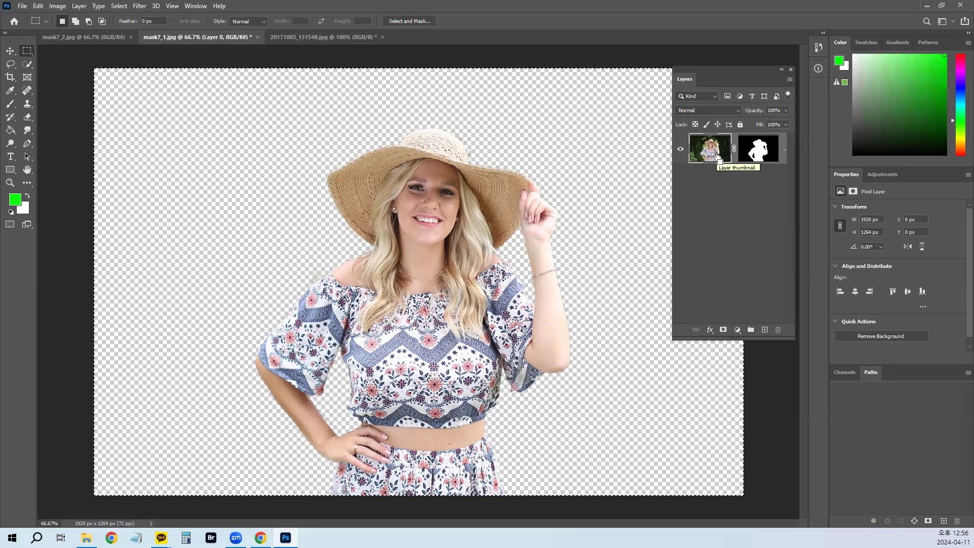
click(104, 39)
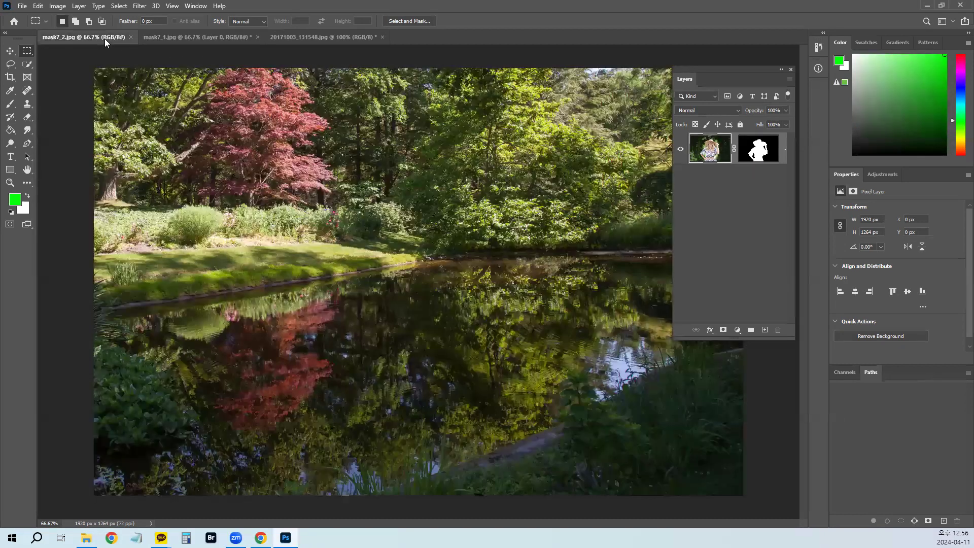
key(ctrl+v)
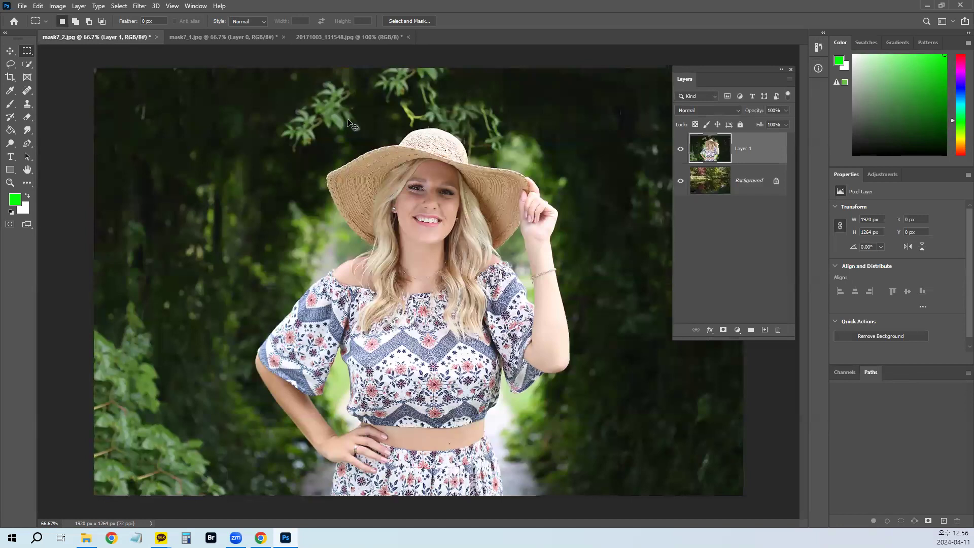
key(ctrl+z)
click(167, 38)
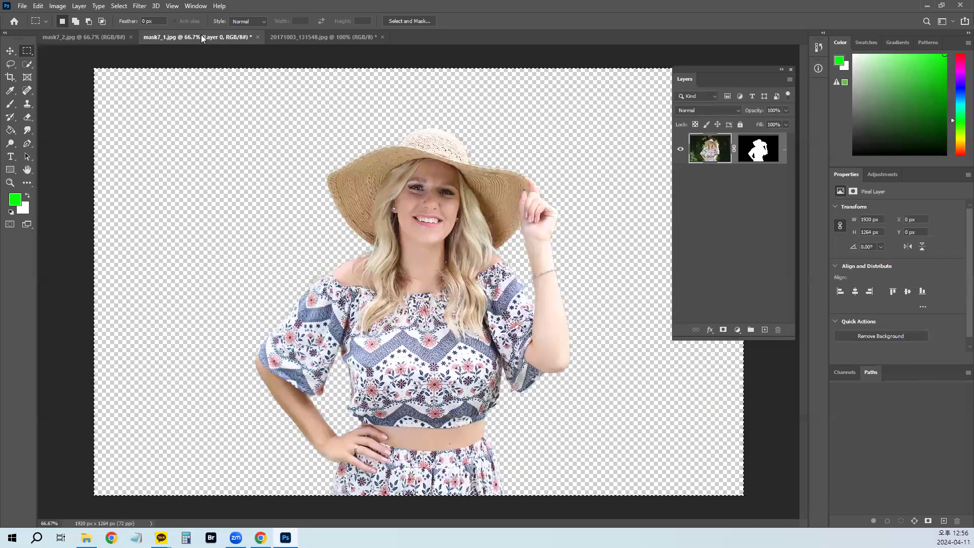
click(734, 217)
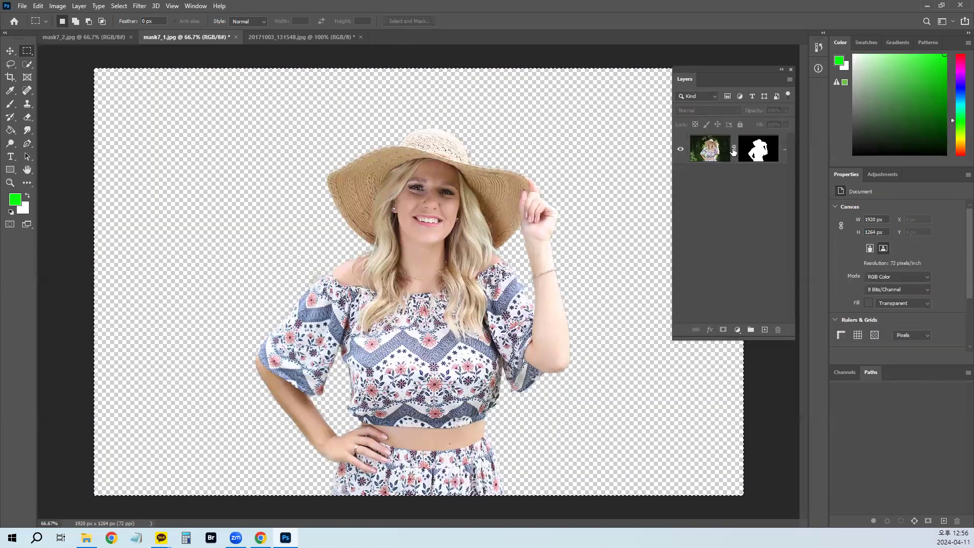
click(699, 153)
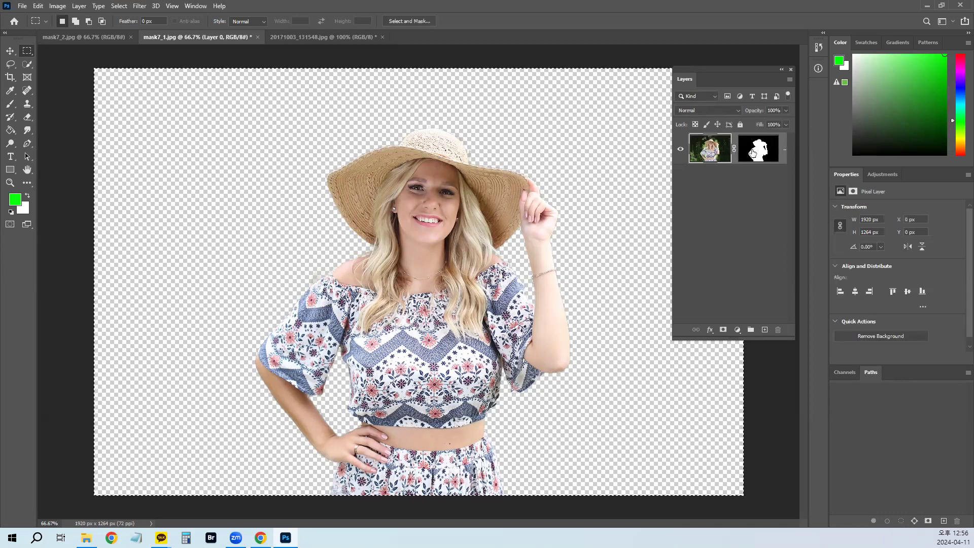
shift+click(752, 151)
shift+click(753, 151)
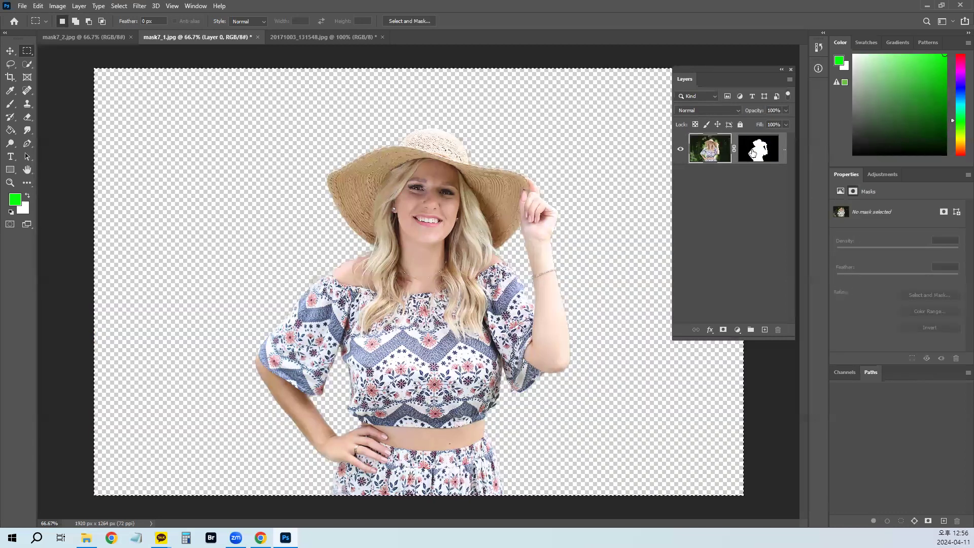
click(775, 198)
Step: Duplicate the woman's layer with its mask into the mask7_2.jpg document, check it there and undo the duplication
click(708, 152)
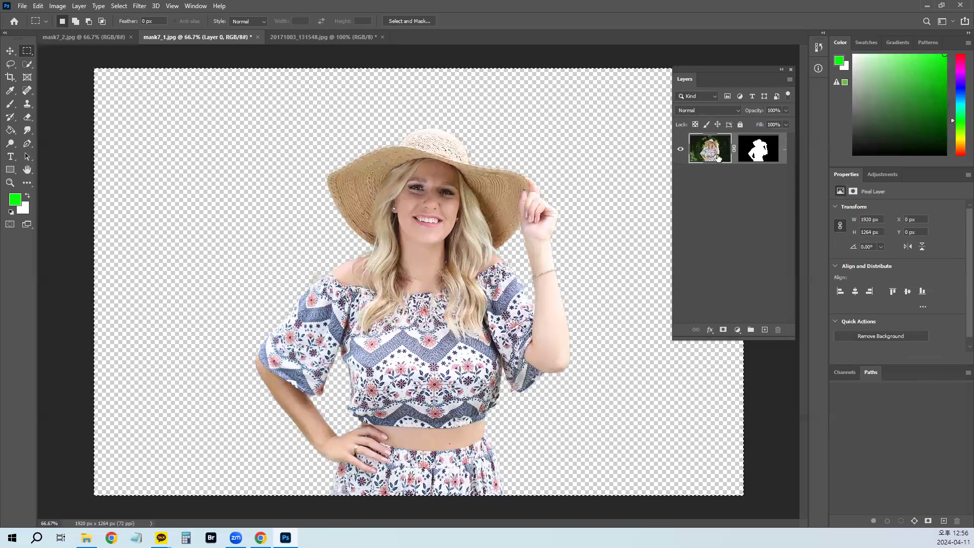
click(789, 80)
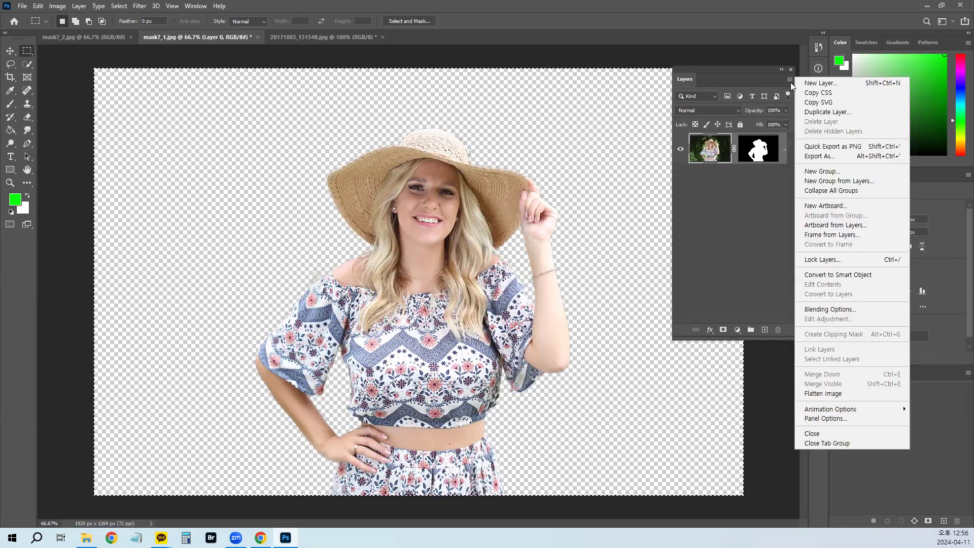
click(812, 112)
click(428, 147)
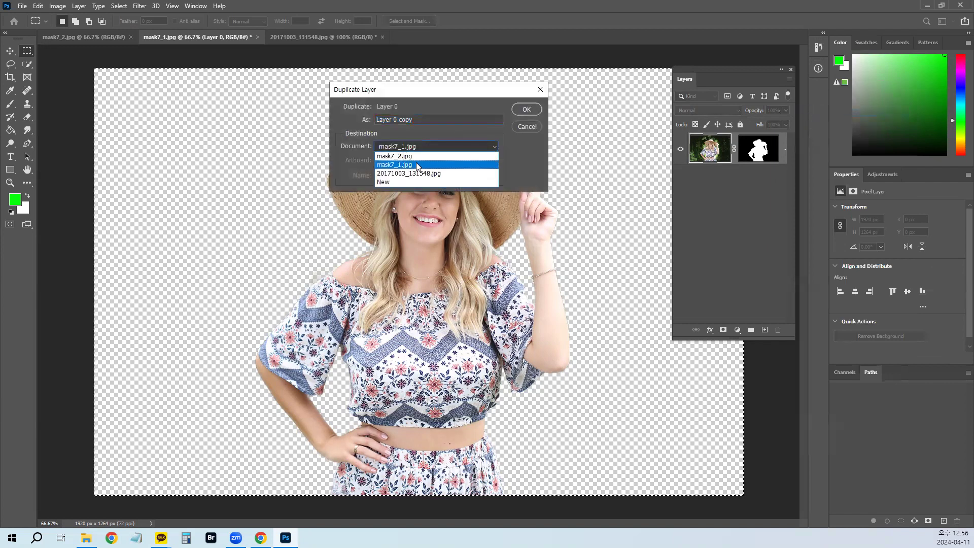
click(406, 161)
click(525, 109)
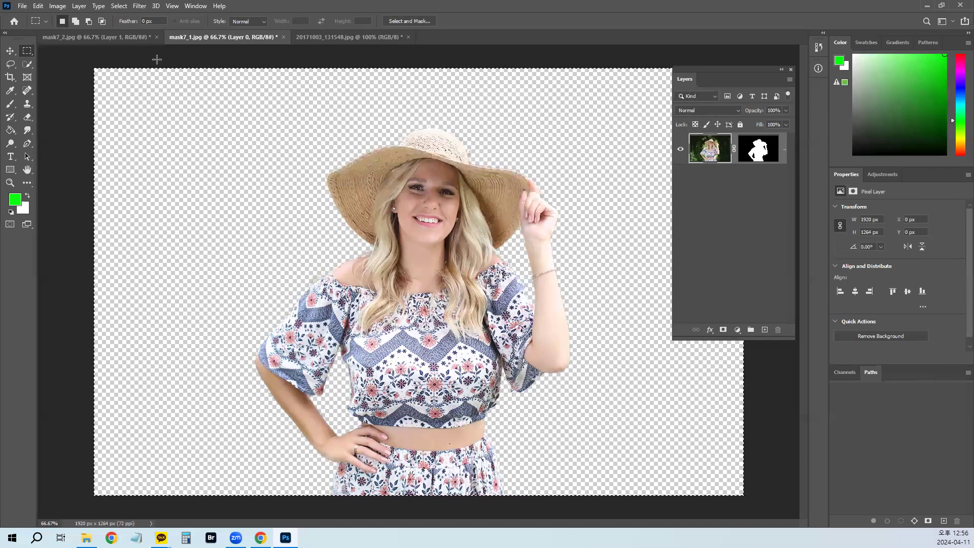
click(100, 40)
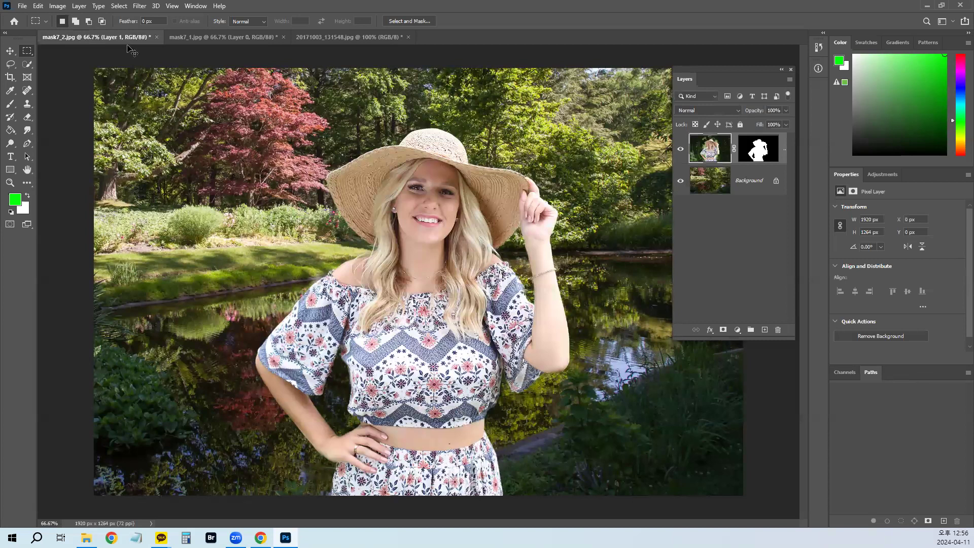
key(ctrl+z)
Step: Duplicate the masked woman layer from mask7_1.jpg into mask7_2.jpg as Layer 1 and show the mask7_2.jpg document
click(201, 37)
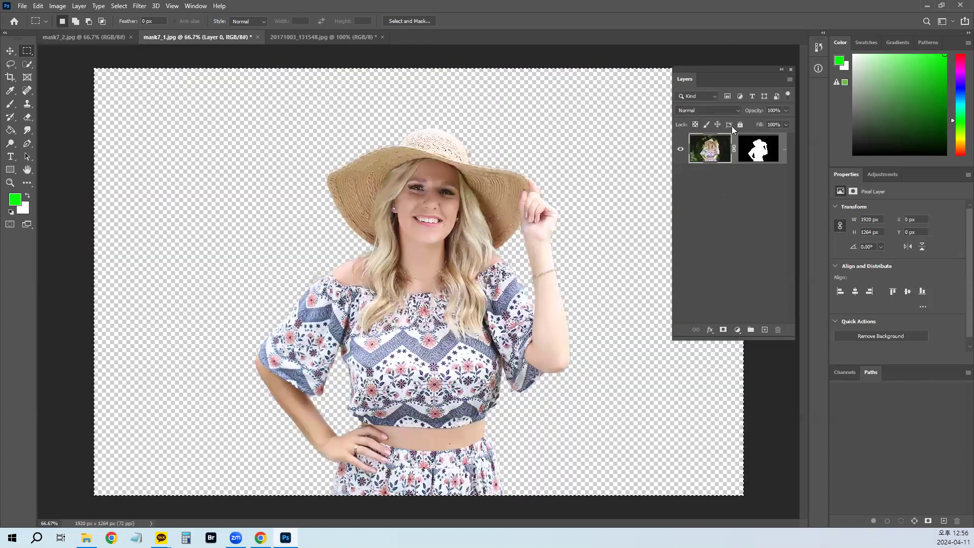
click(789, 79)
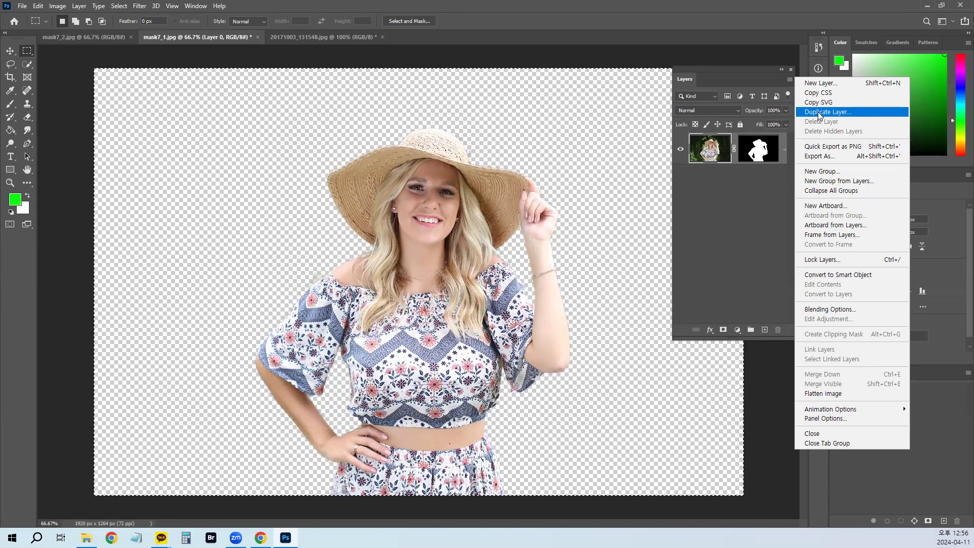
click(818, 112)
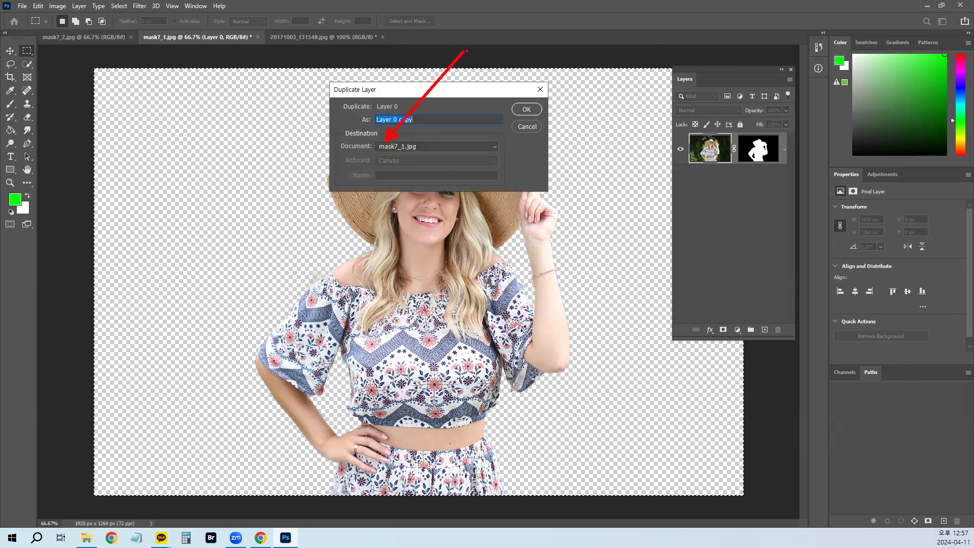
click(494, 147)
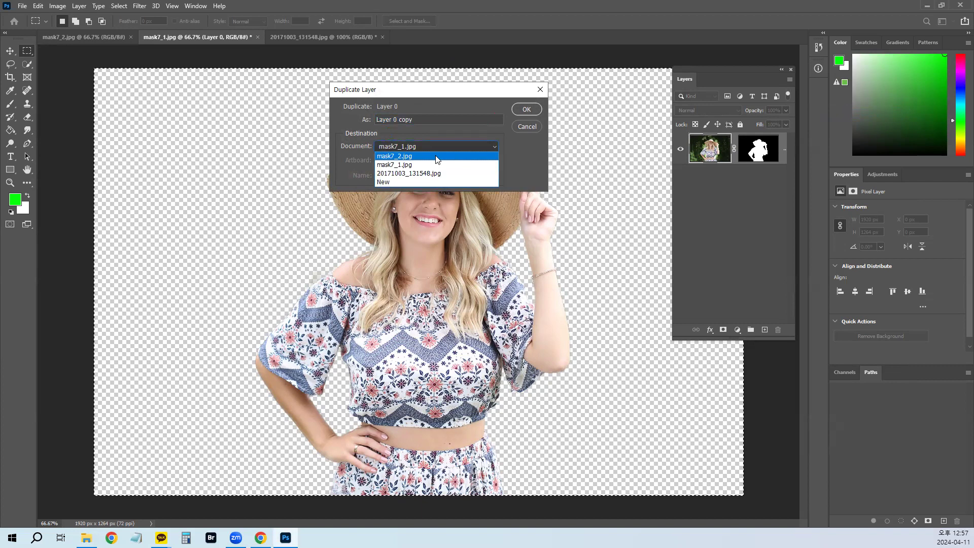
click(437, 157)
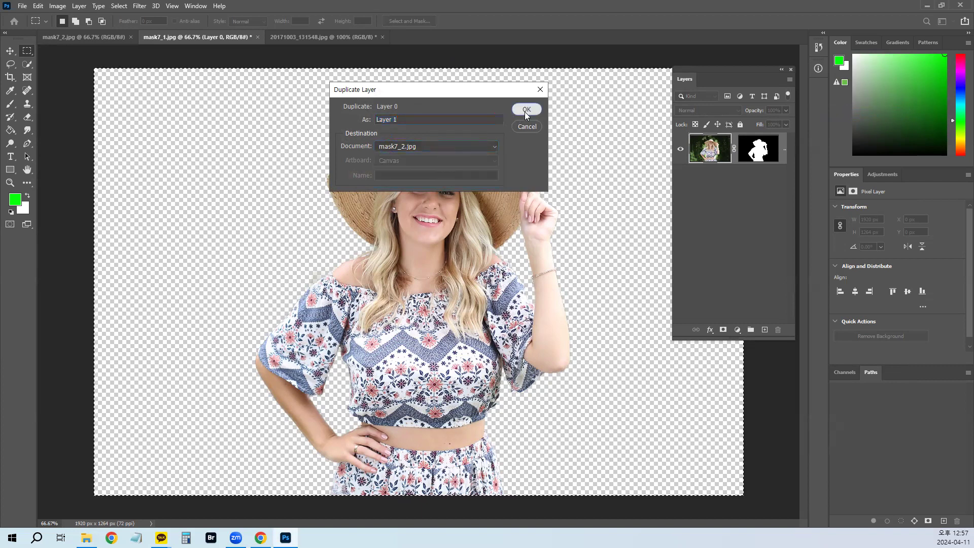
click(524, 111)
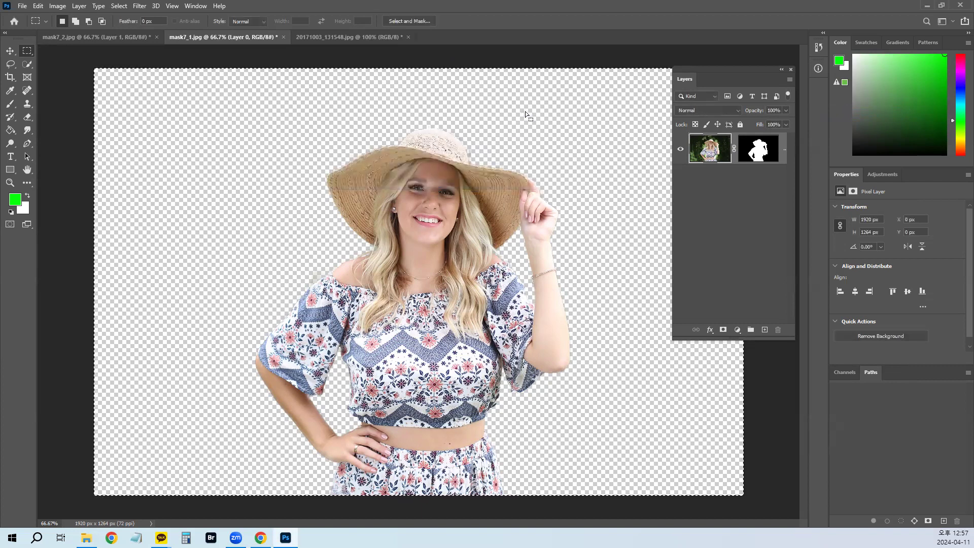
click(91, 38)
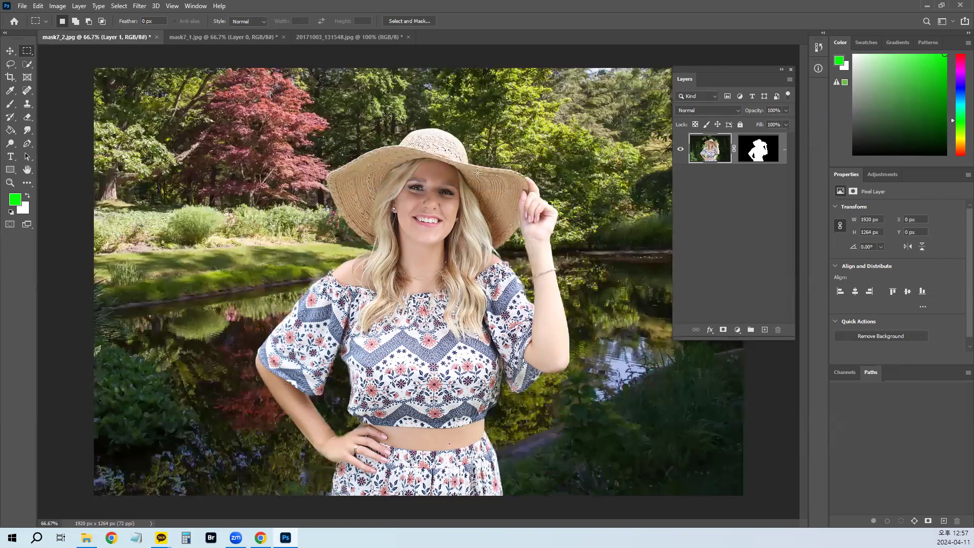
Step: Try moving the woman up and to the left over the pond scene with the Move tool, and undo the move
key(v)
drag(486, 379, 443, 284)
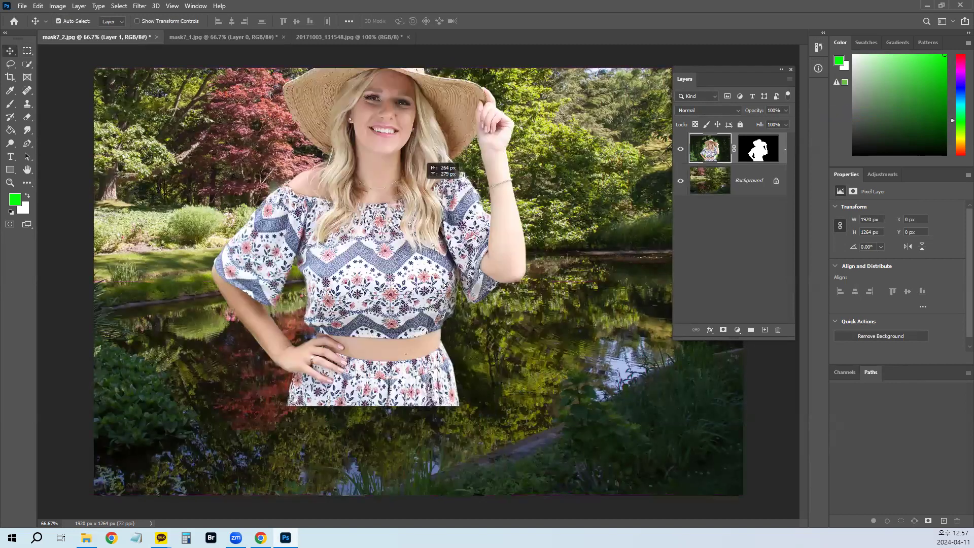
key(ctrl+z)
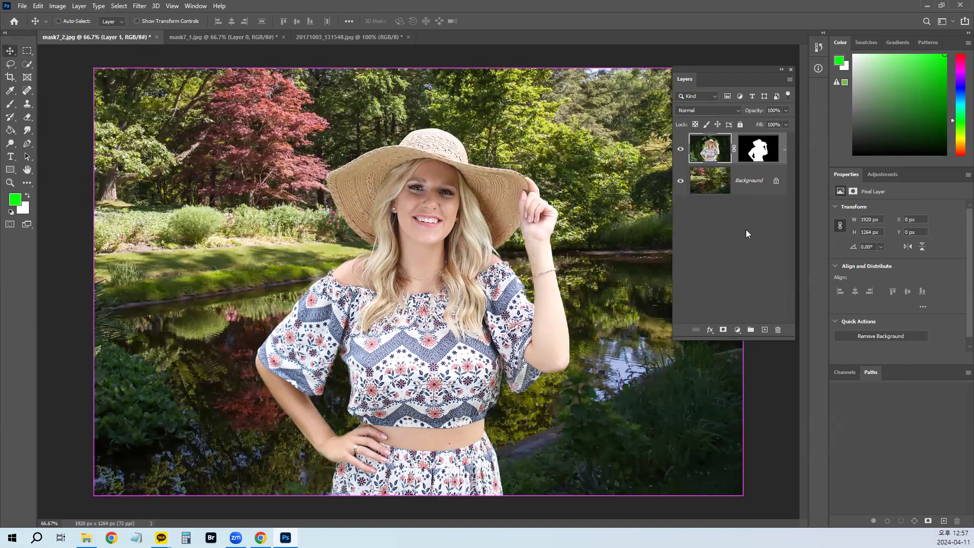
Step: View the woman's layer mask alone in black and white to examine its edges, and return to the composite view
click(746, 231)
click(760, 156)
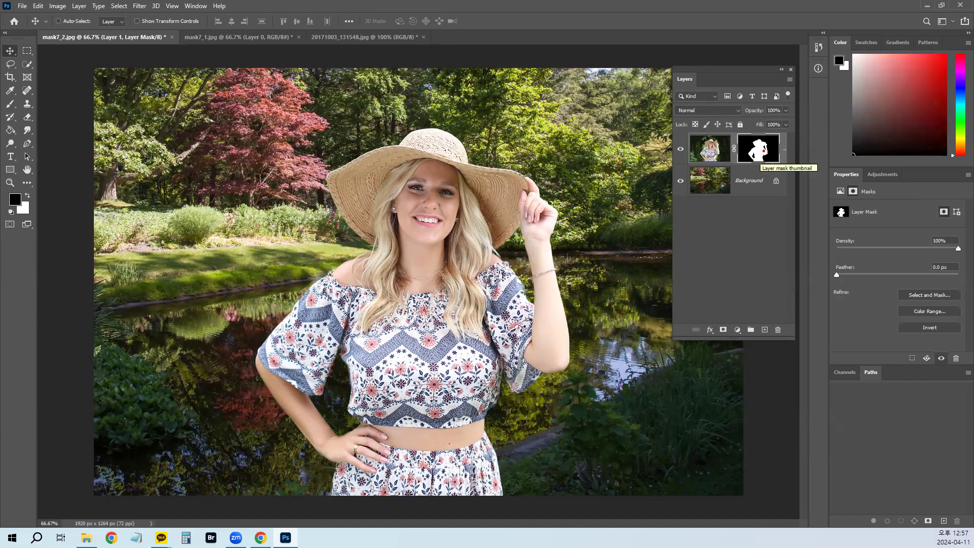
drag(760, 156, 751, 156)
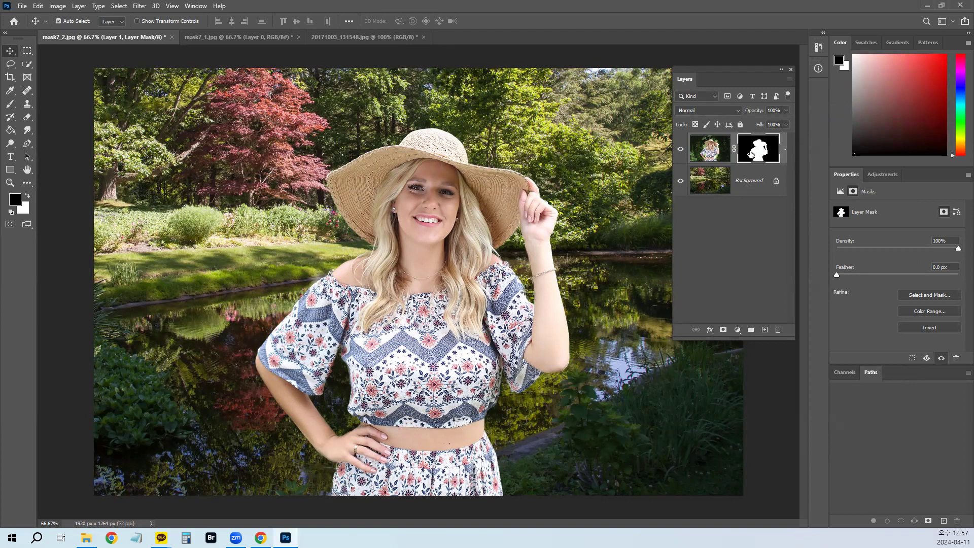
alt+click(751, 154)
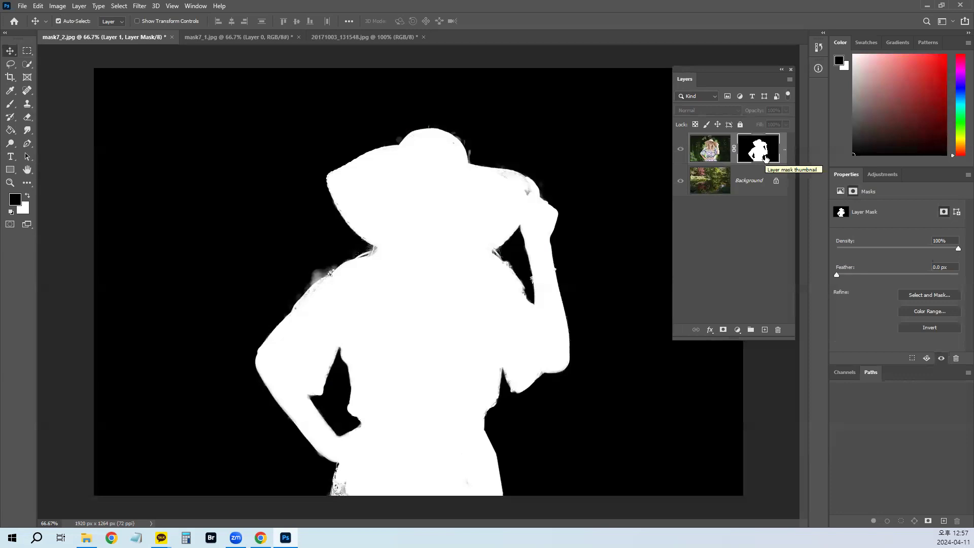
key(ctrl)
drag(309, 276, 379, 140)
key(Escape)
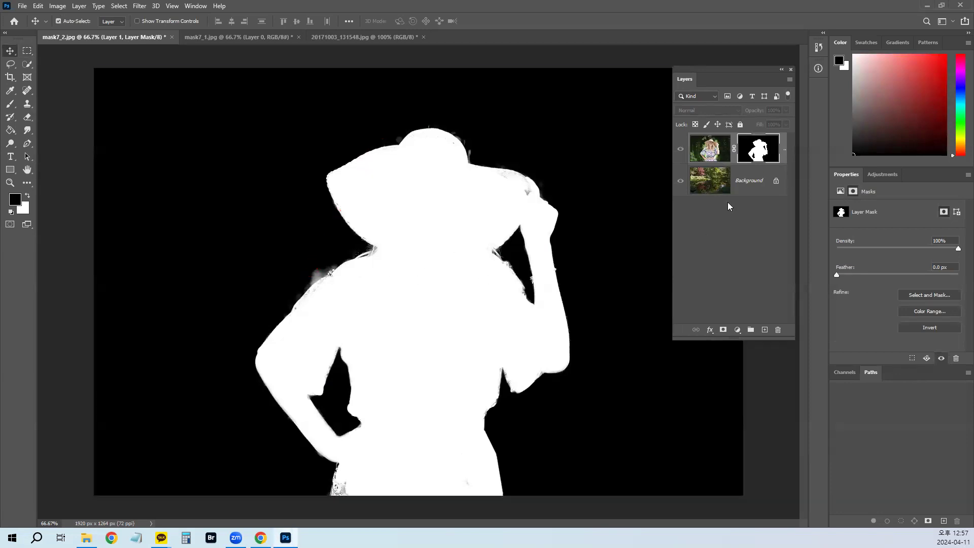
alt+click(760, 153)
key(ctrl)
drag(331, 173, 331, 252)
drag(225, 234, 298, 265)
key(Escape)
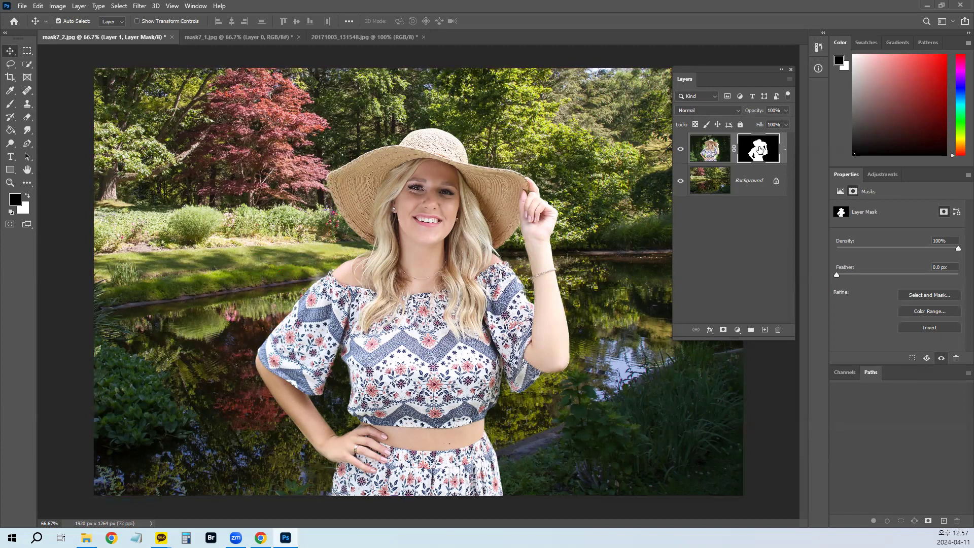
Step: Load the woman's layer mask as a selection and deselect it
key(ctrl)
ctrl+click(751, 157)
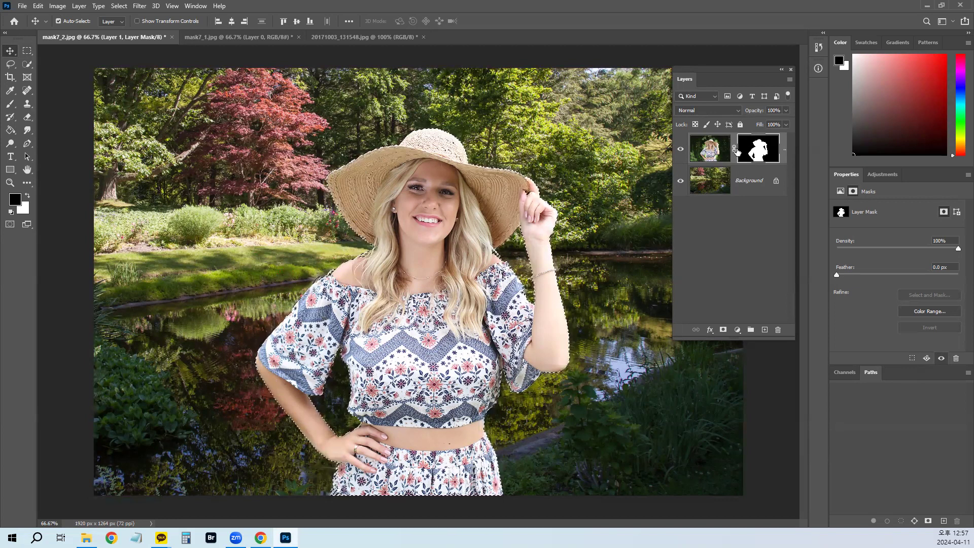
key(ctrl+d)
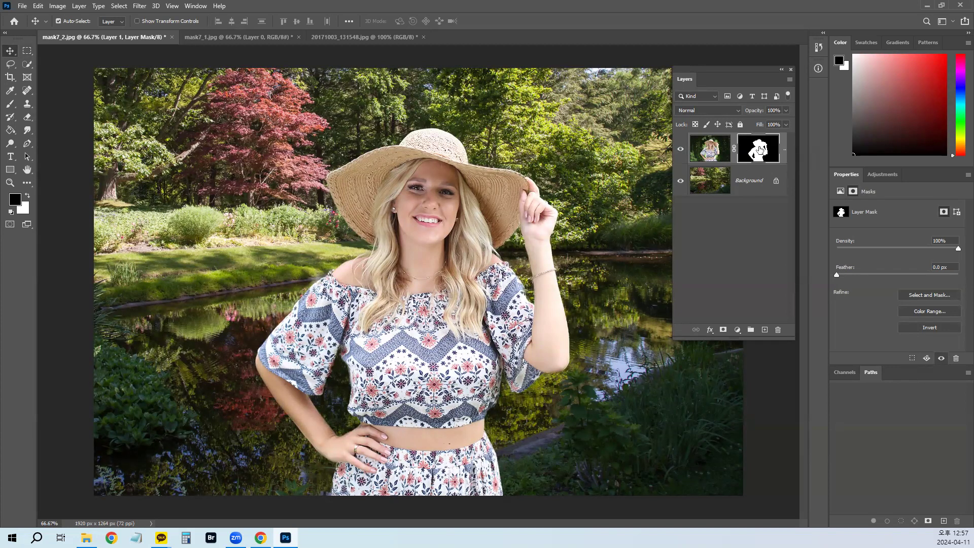
Step: Try to delete the layer mask from the woman's layer, keeping the mask in place by undoing and cancelling the removal
key(Delete)
key(ctrl+z)
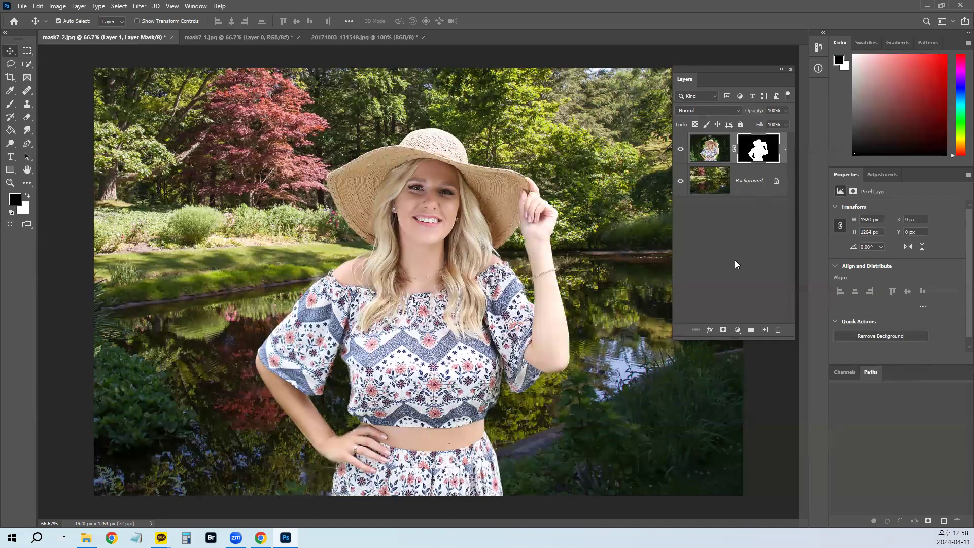
click(751, 152)
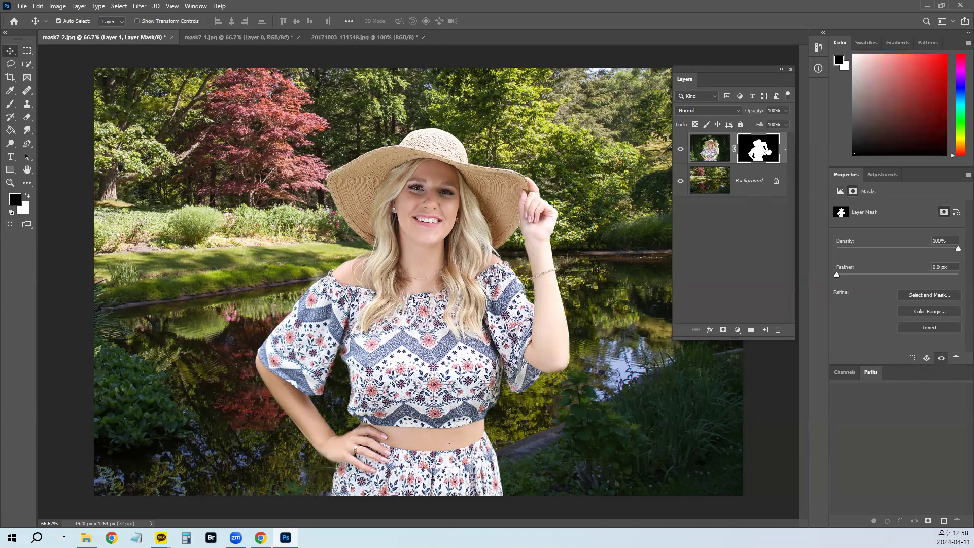
drag(762, 150, 779, 330)
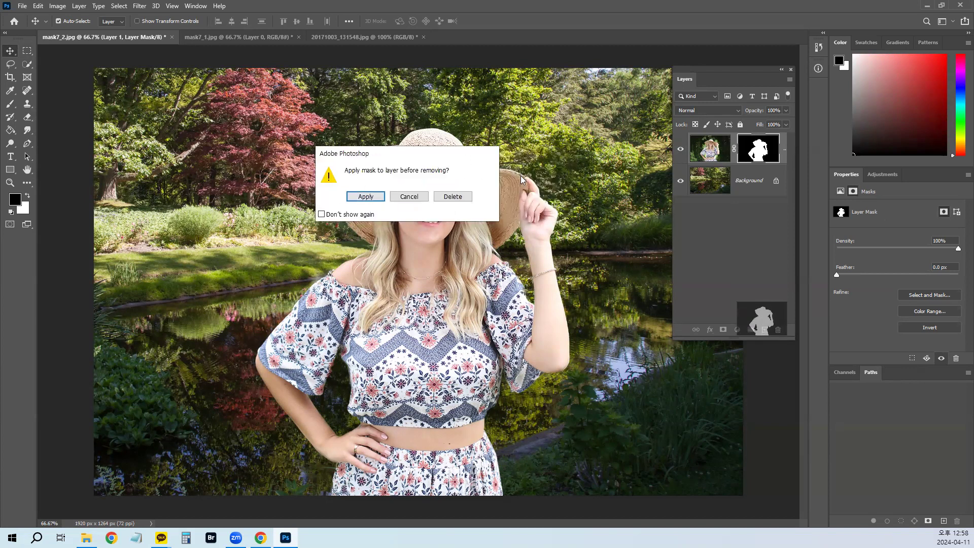
click(408, 196)
Step: Hide the Background layer and remove the woman's layer mask by applying it permanently to Layer 1
click(680, 181)
drag(766, 149, 777, 330)
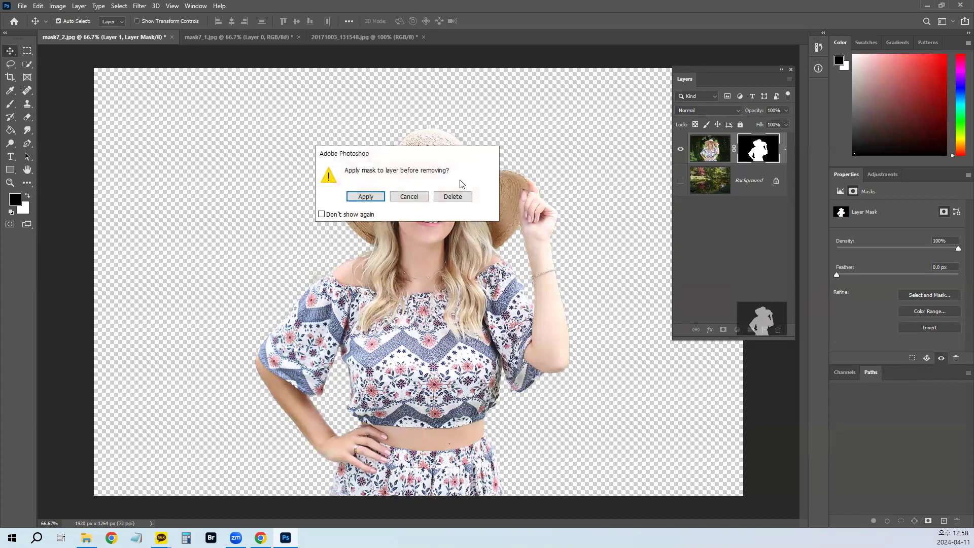
click(357, 198)
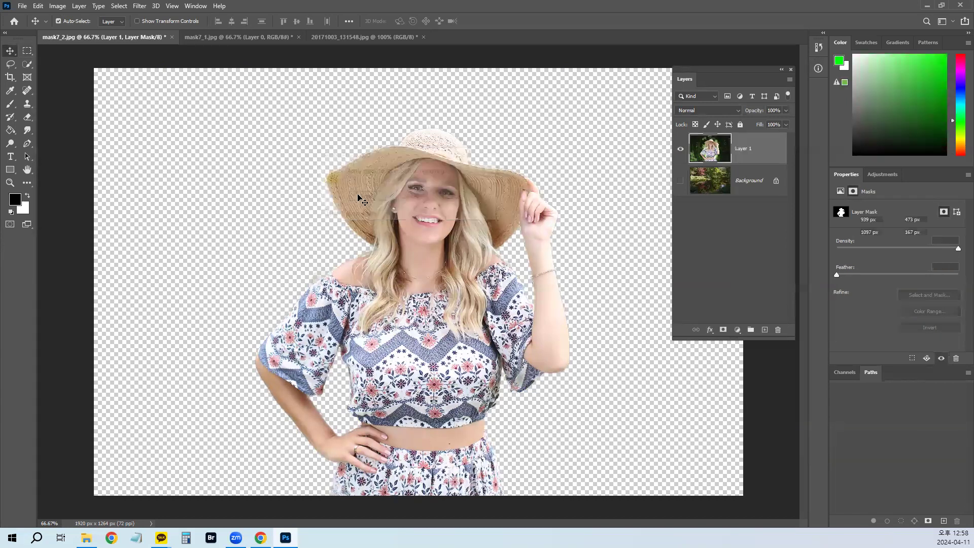
key(ctrl+2)
drag(574, 175, 662, 16)
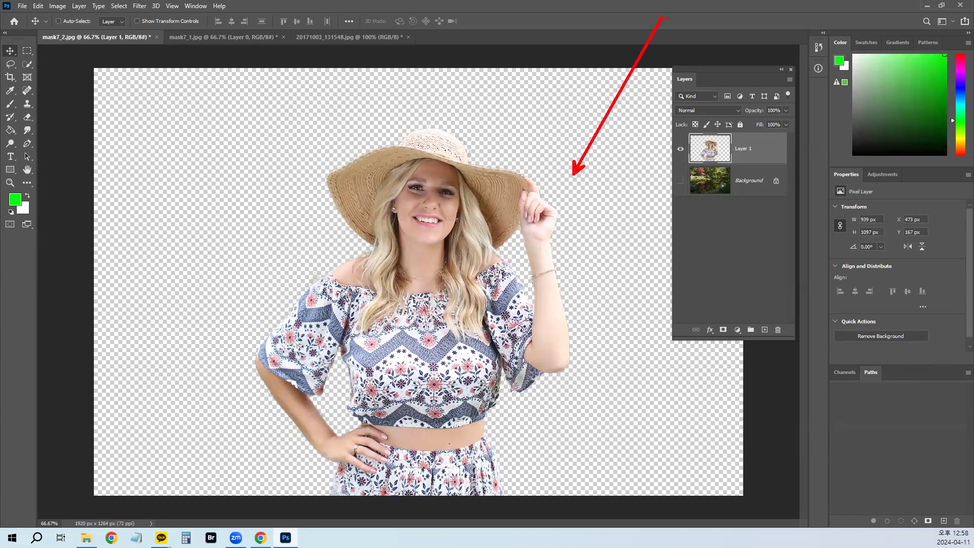
key(Escape)
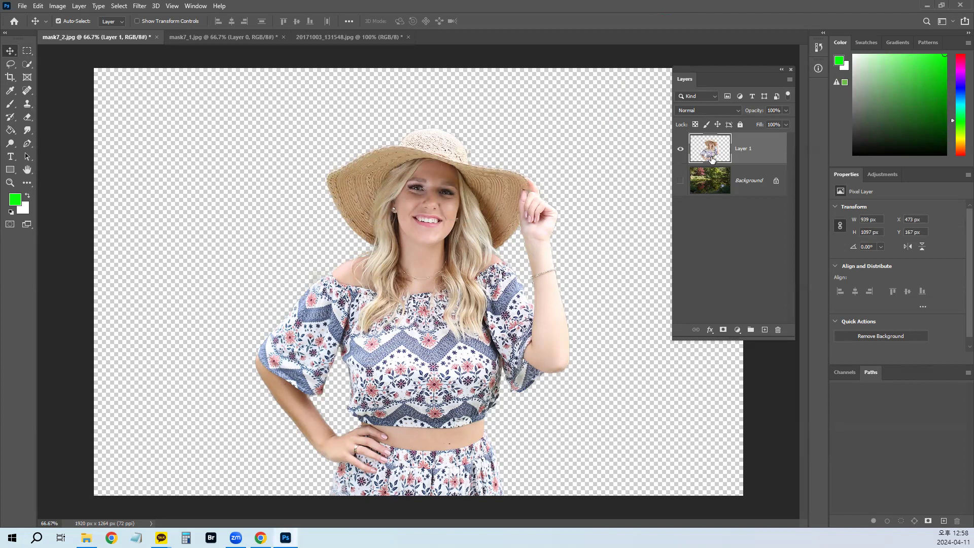
Step: Undo applying the woman's layer mask, and try deleting that mask without applying it
key(ctrl+z)
drag(762, 162, 781, 330)
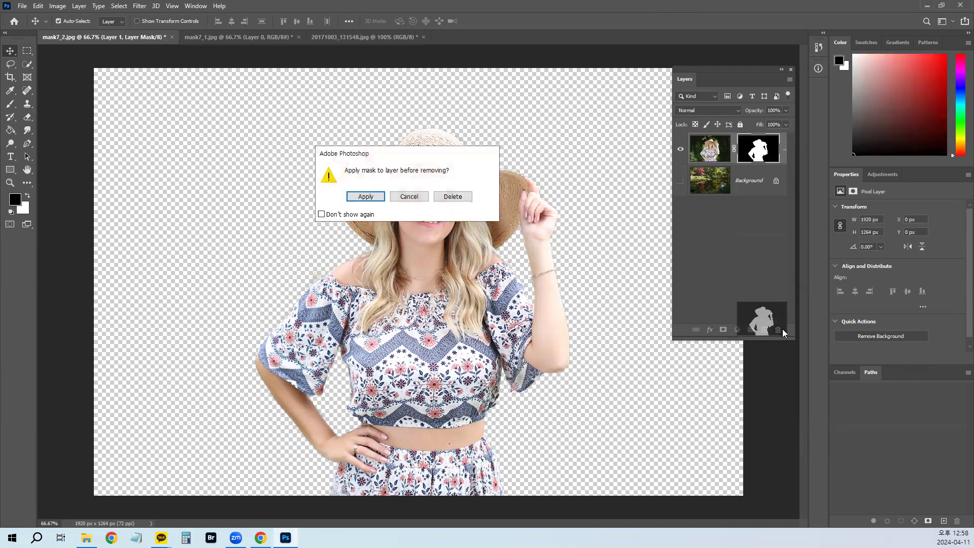
click(451, 197)
key(ctrl+z)
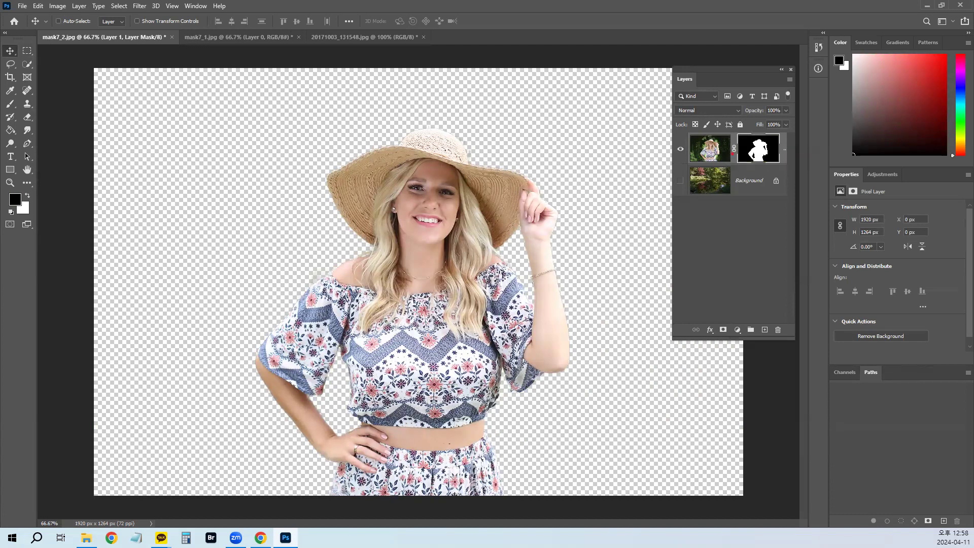
Step: Deselect the woman's layer and show the Background layer with the pond scene again
click(749, 219)
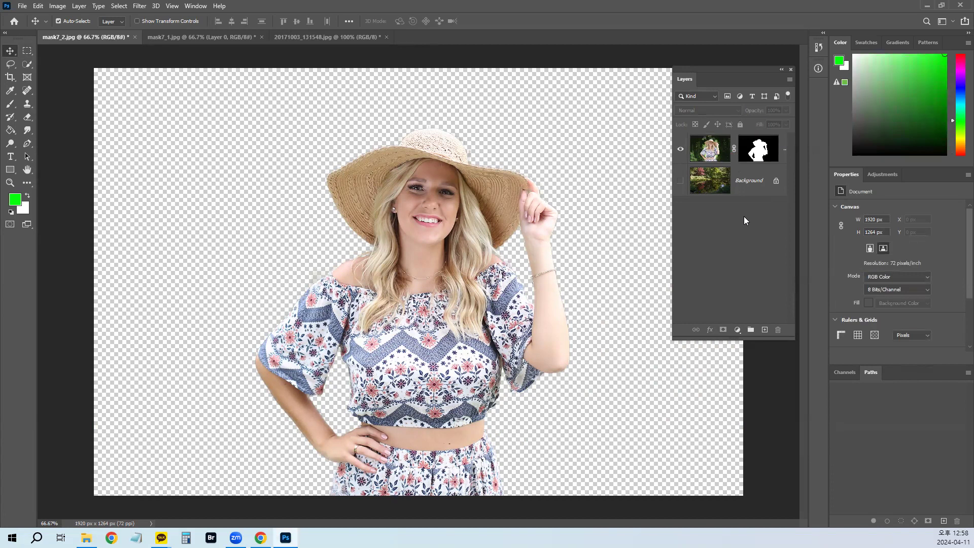
click(679, 182)
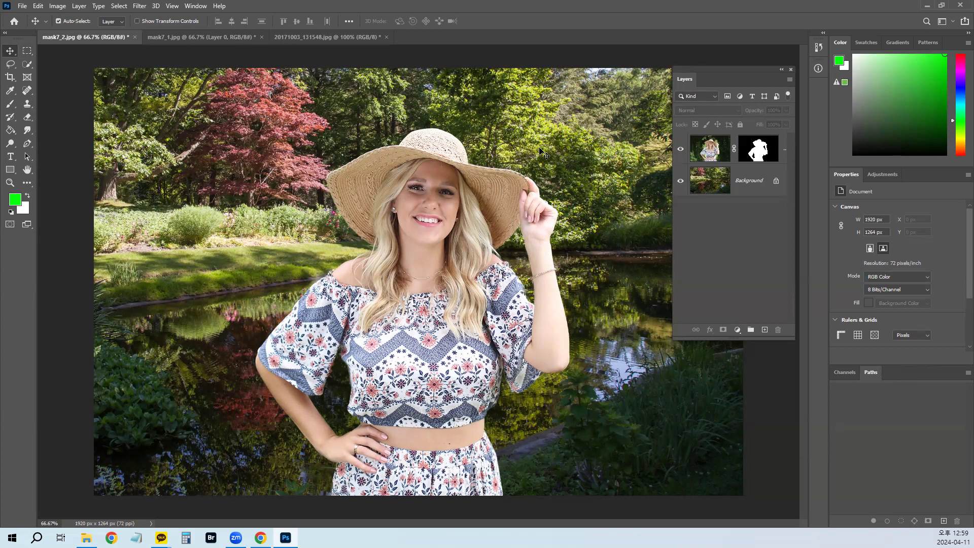
Step: Close mask7_1.jpg, 20171003_131548.jpg and mask7_2.jpg without saving the changes
click(216, 37)
click(261, 37)
click(405, 196)
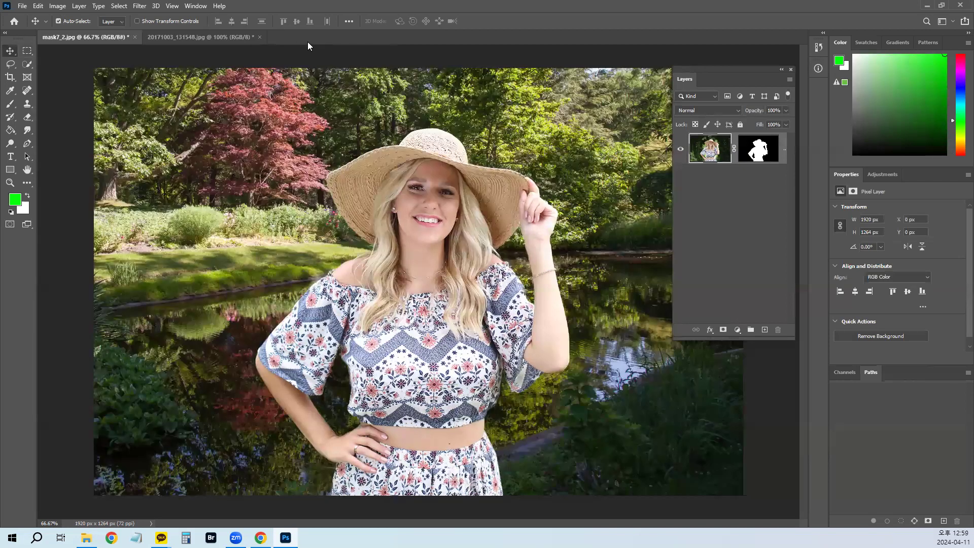
click(260, 37)
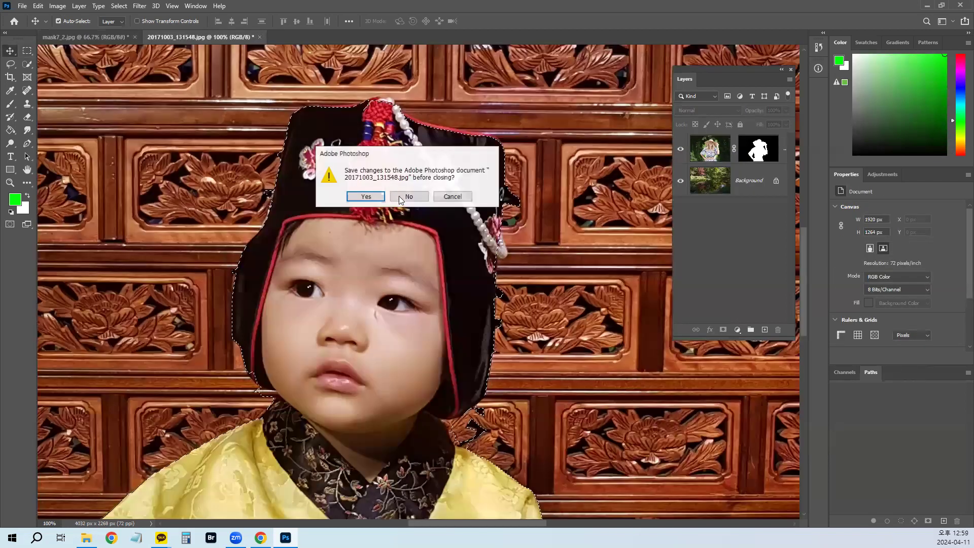
click(400, 196)
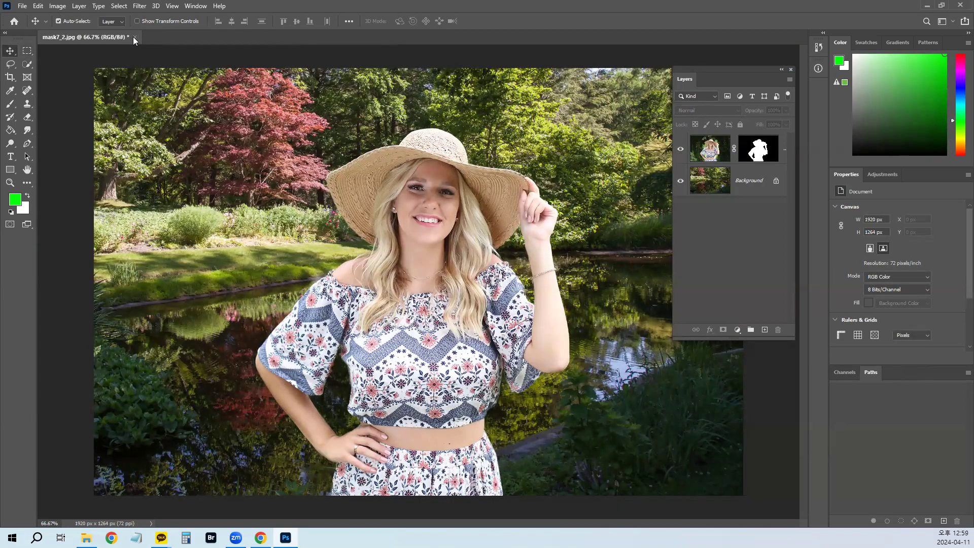
key(ctrl+w)
click(417, 195)
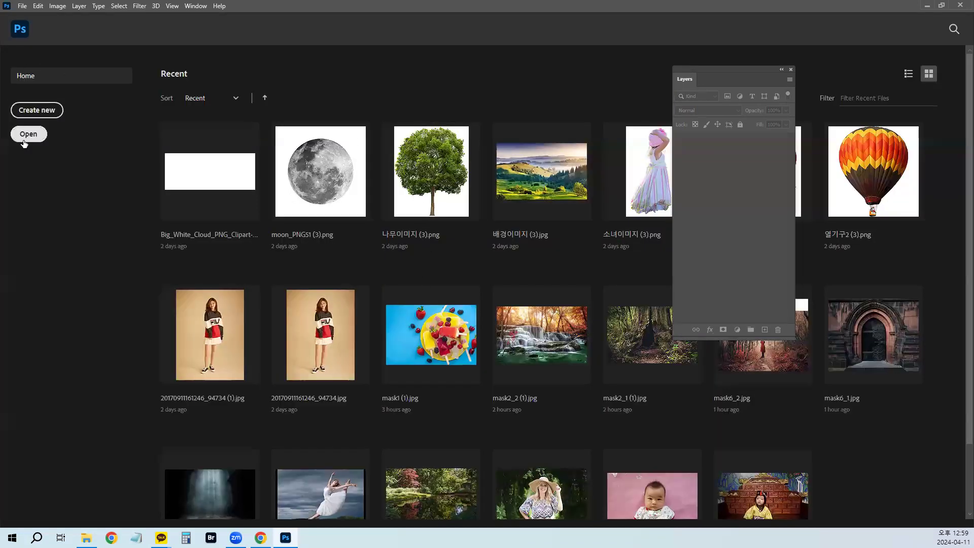
key(ctrl+o)
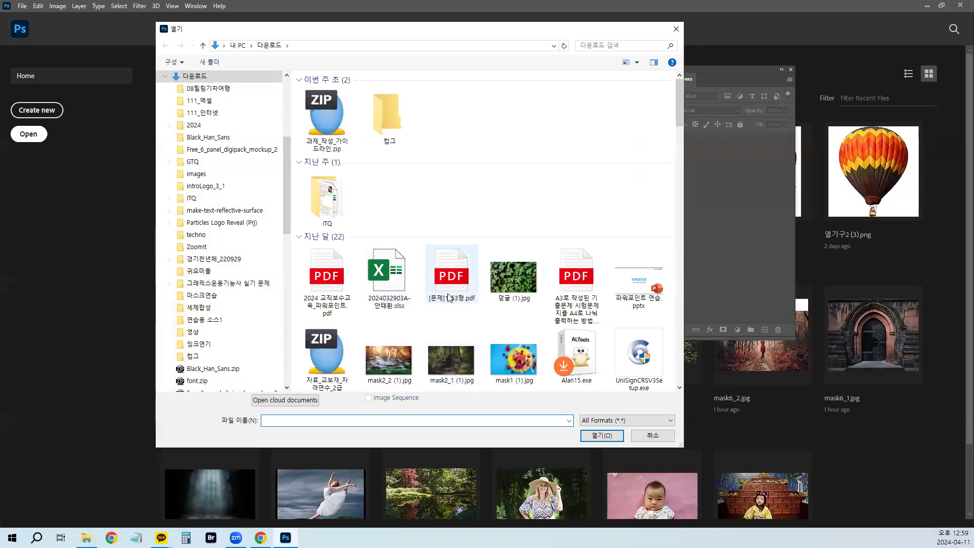
scroll(441, 284, down, 15)
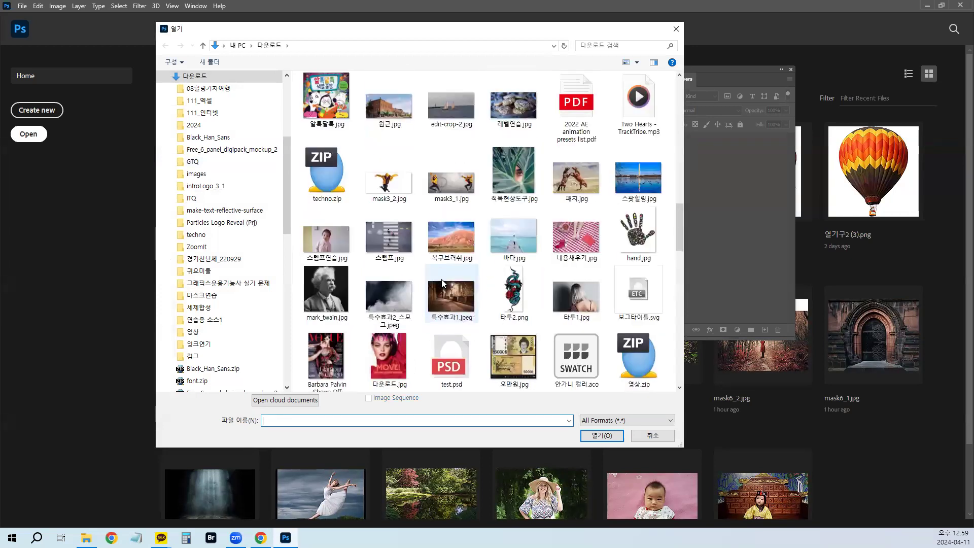
scroll(442, 283, down, 5)
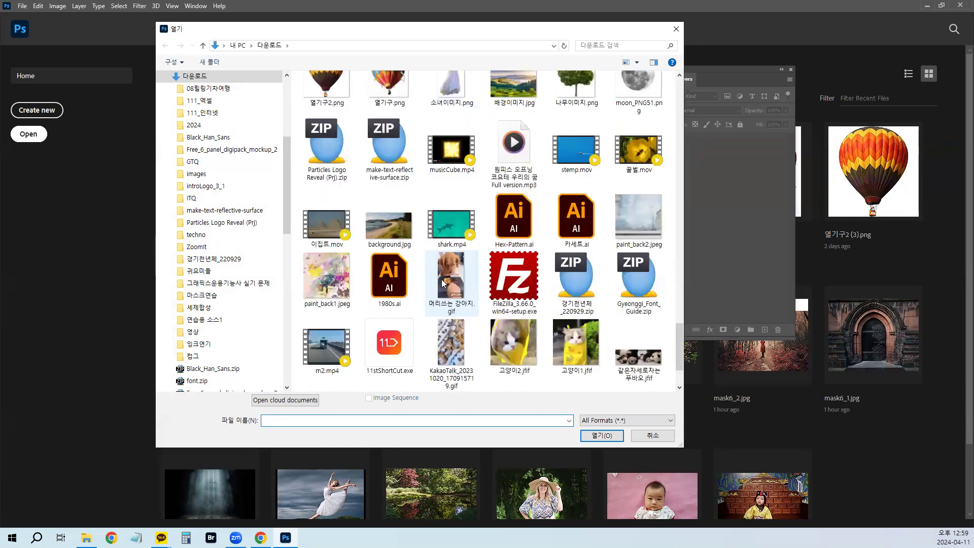
scroll(443, 283, down, 2)
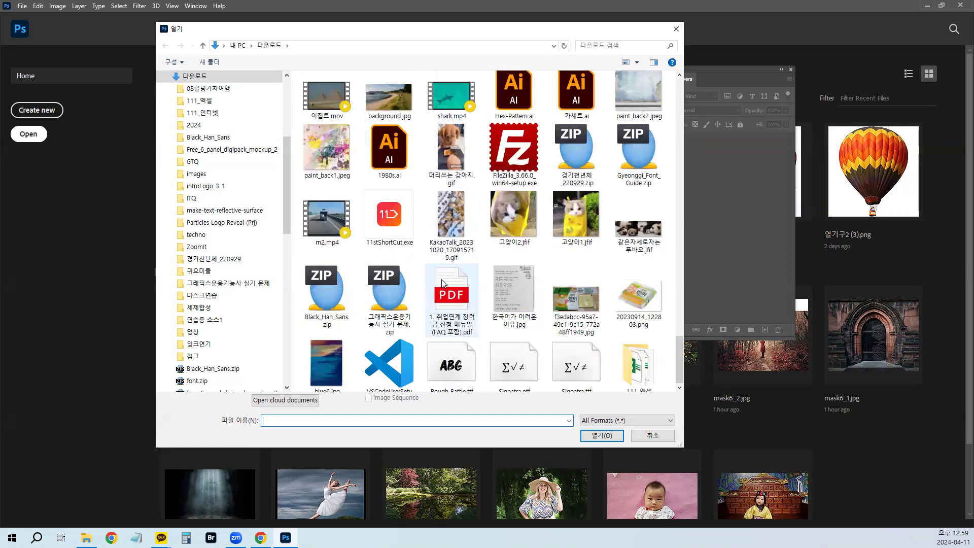
scroll(441, 279, down, 3)
drag(678, 374, 712, 287)
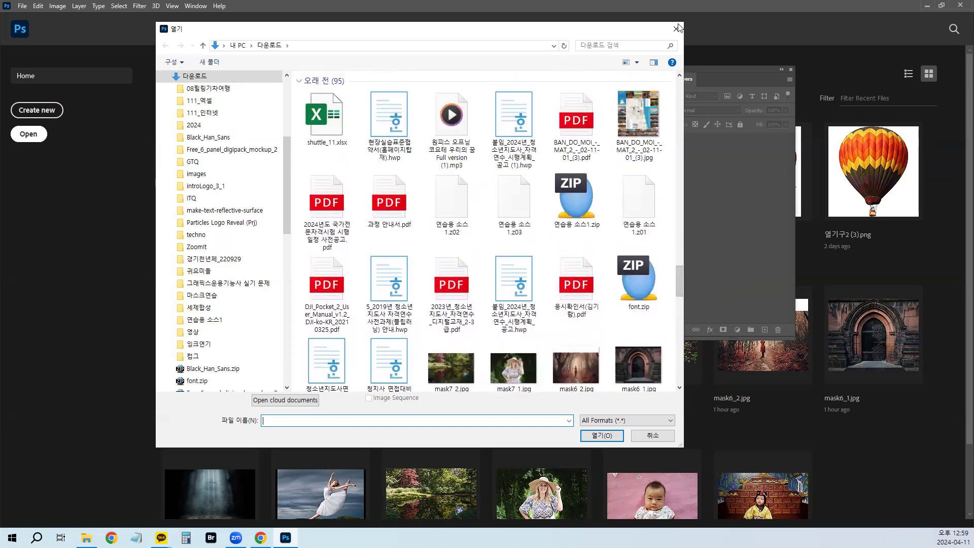
click(652, 435)
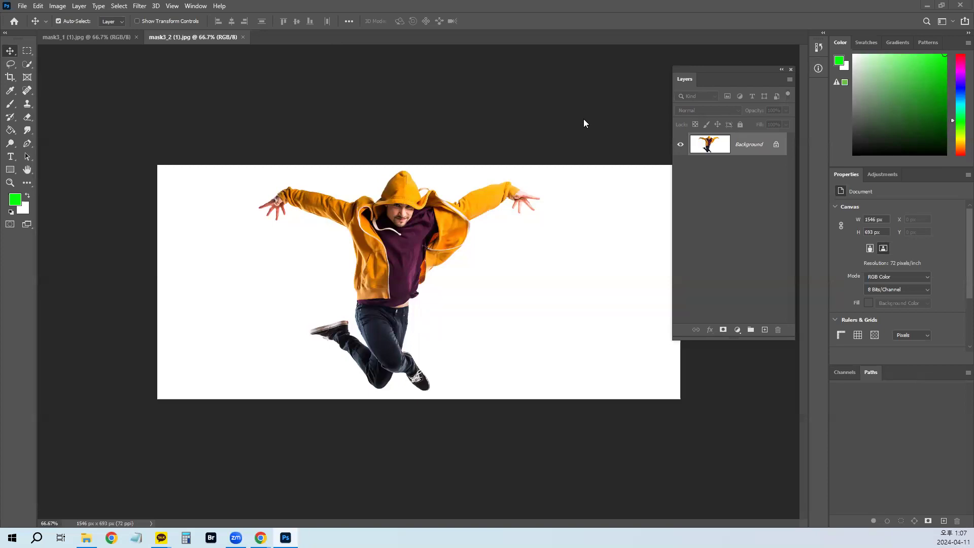
click(100, 39)
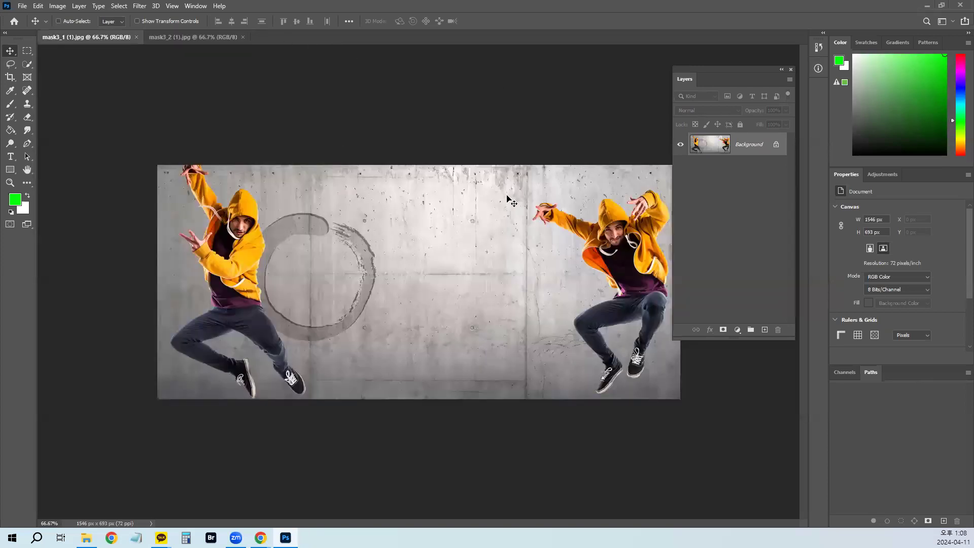
key(ctrl+v)
key(z)
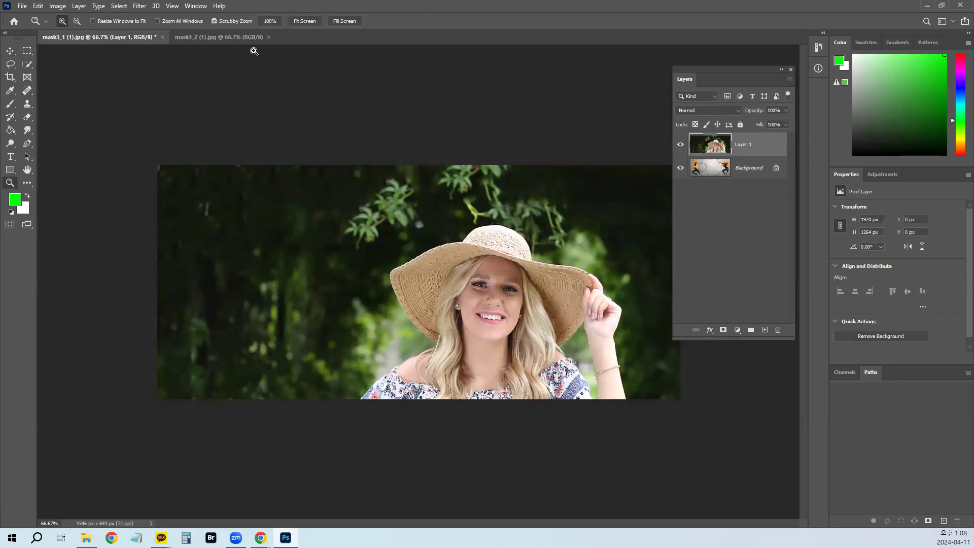
drag(743, 146, 778, 330)
Step: Copy the entire mask3_2 (1).jpg image and paste it as a new layer in mask3_1 (1).jpg
click(214, 41)
click(10, 50)
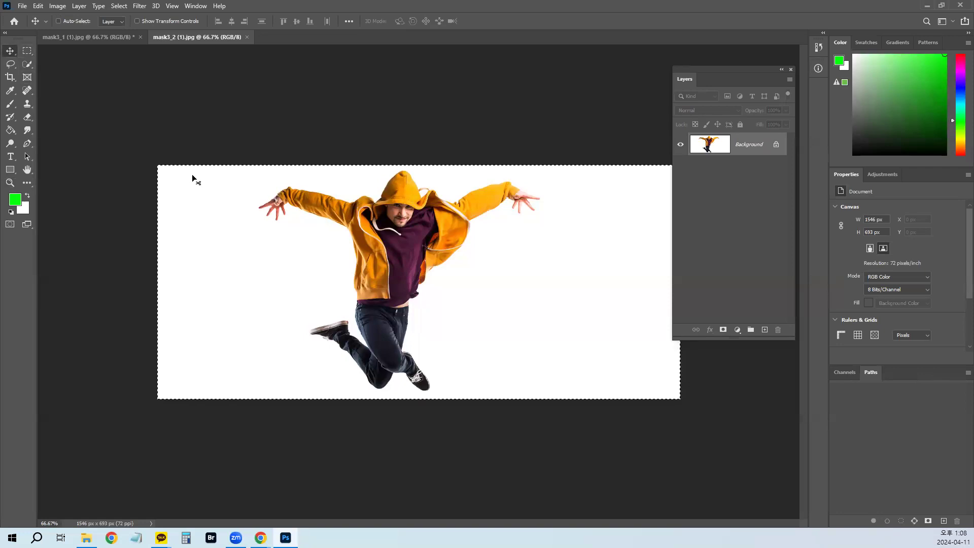
click(98, 41)
key(ctrl+z)
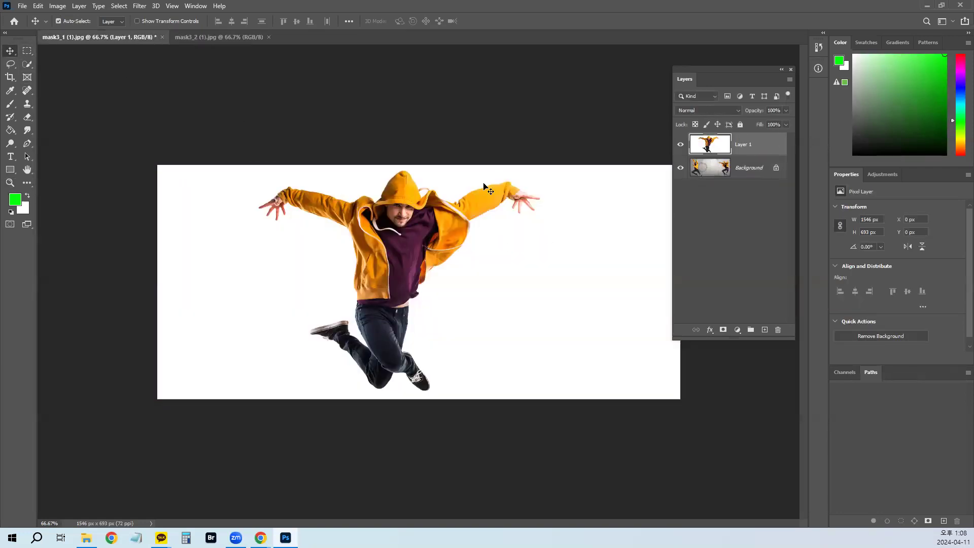
click(28, 64)
click(28, 63)
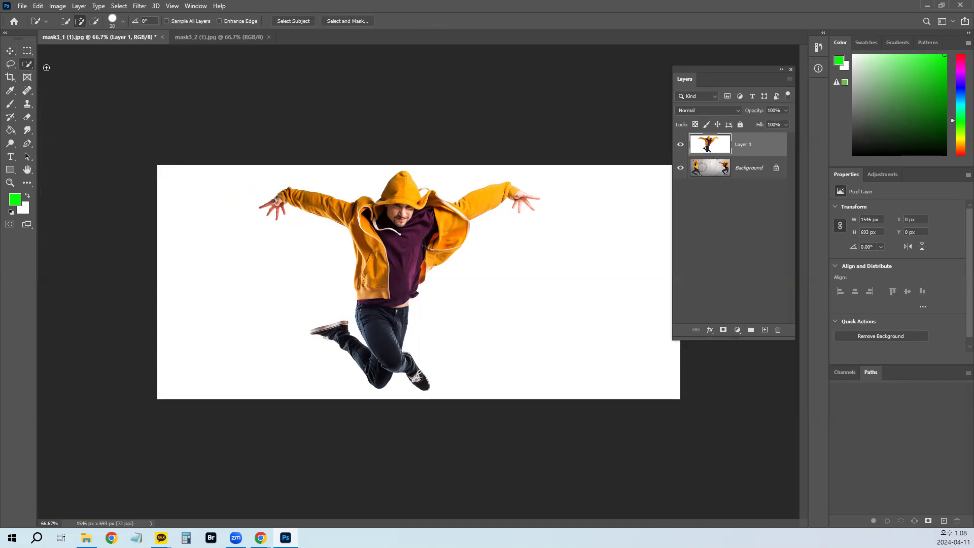
mouse_move(277, 191)
mouse_down()
mouse_move(370, 227)
mouse_move(406, 223)
mouse_up()
key(ctrl+d)
Step: Select the white background around the jumping man on Layer 1 with the Magic Wand tool
right_click(35, 64)
click(57, 84)
click(343, 177)
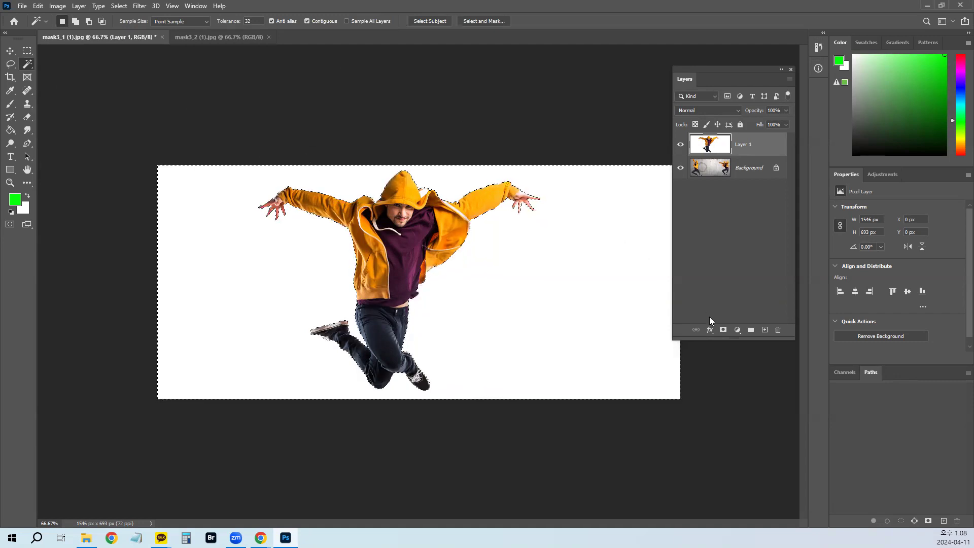
Step: Try adding a layer mask to Layer 1 from the white-background selection, and undo it
click(723, 331)
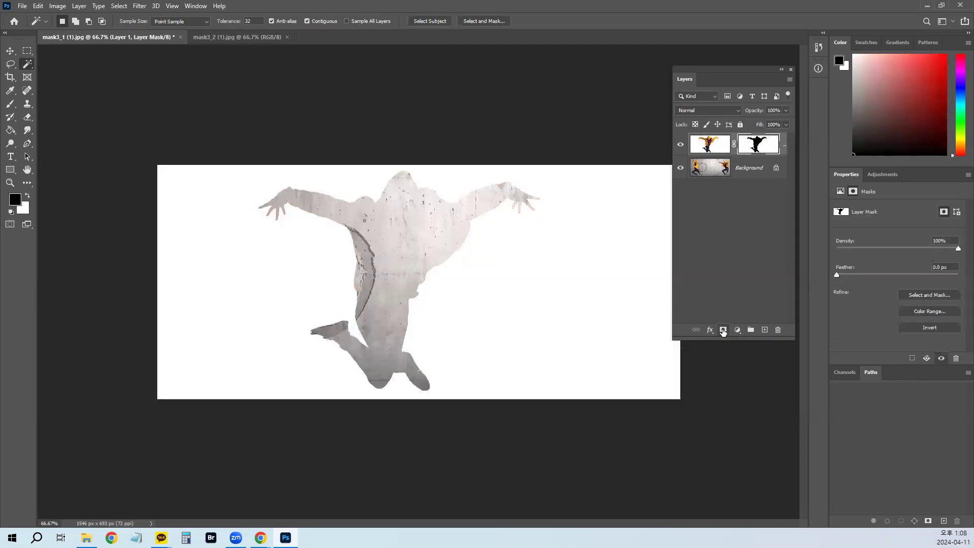
key(ctrl+z)
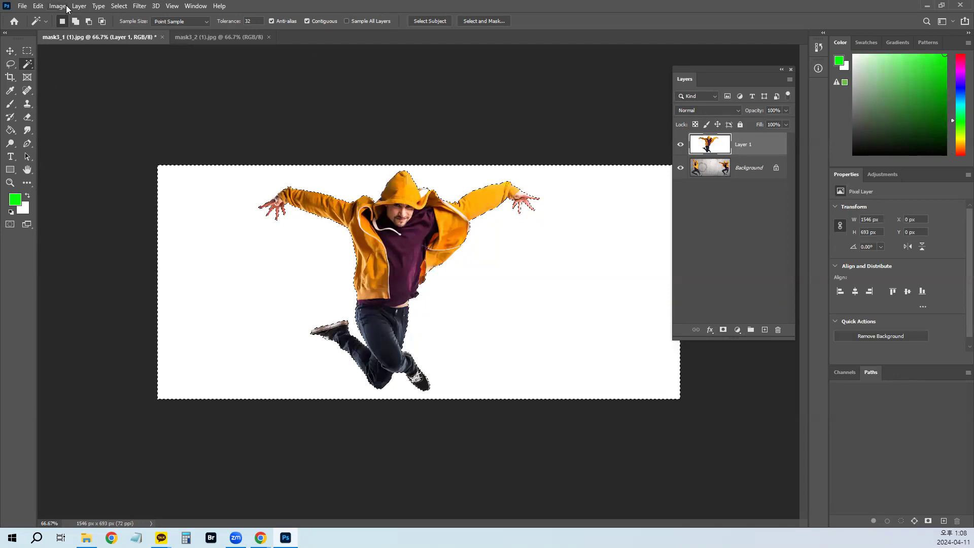
click(78, 6)
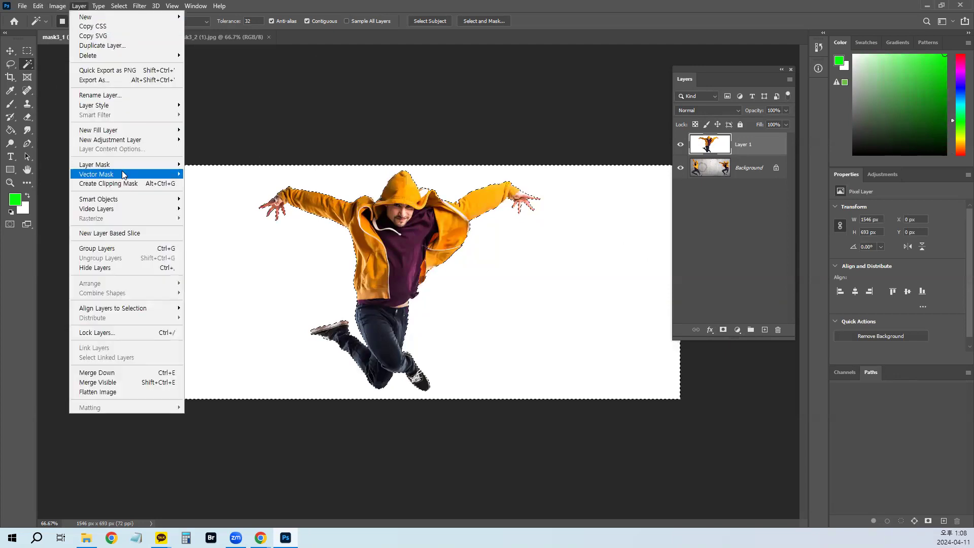
mouse_move(140, 169)
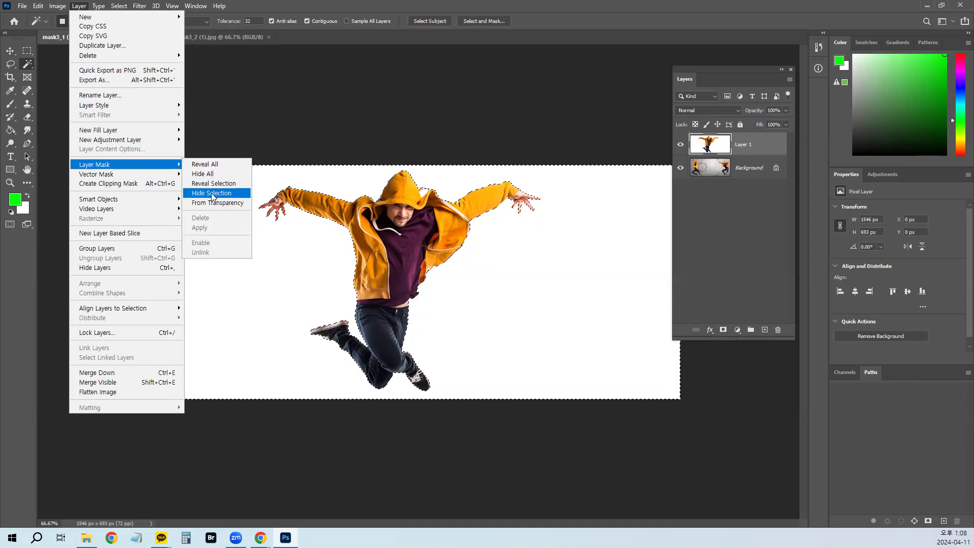
click(413, 9)
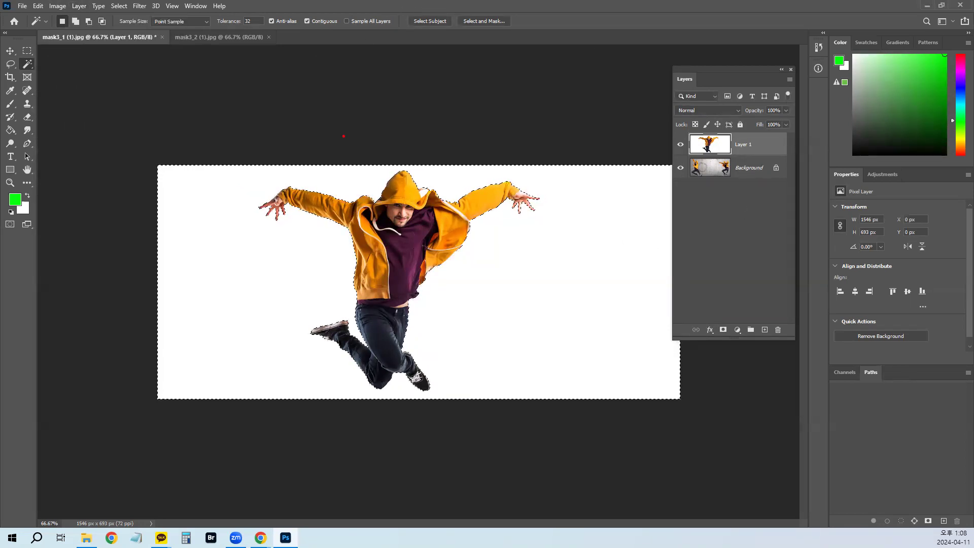
mouse_move(329, 144)
mouse_down()
mouse_move(355, 78)
mouse_move(381, 153)
mouse_up()
drag(391, 89, 390, 148)
mouse_move(406, 78)
mouse_down()
mouse_move(407, 147)
mouse_move(444, 144)
mouse_up()
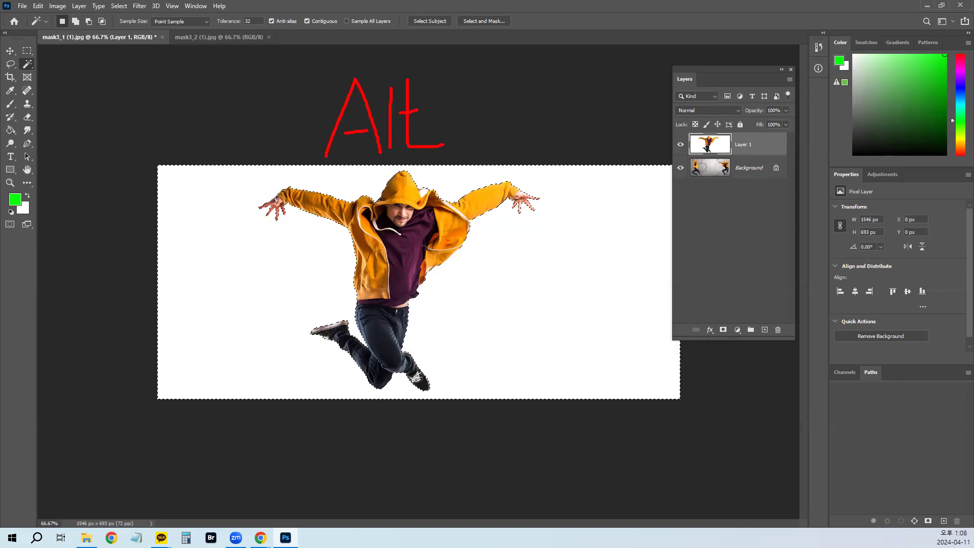
key(Escape)
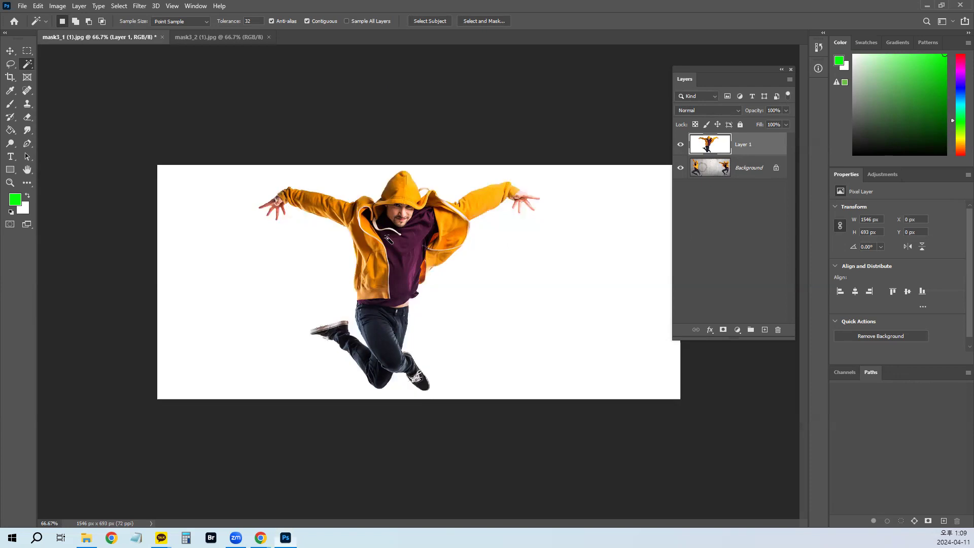
key(ctrl+2)
drag(545, 268, 671, 98)
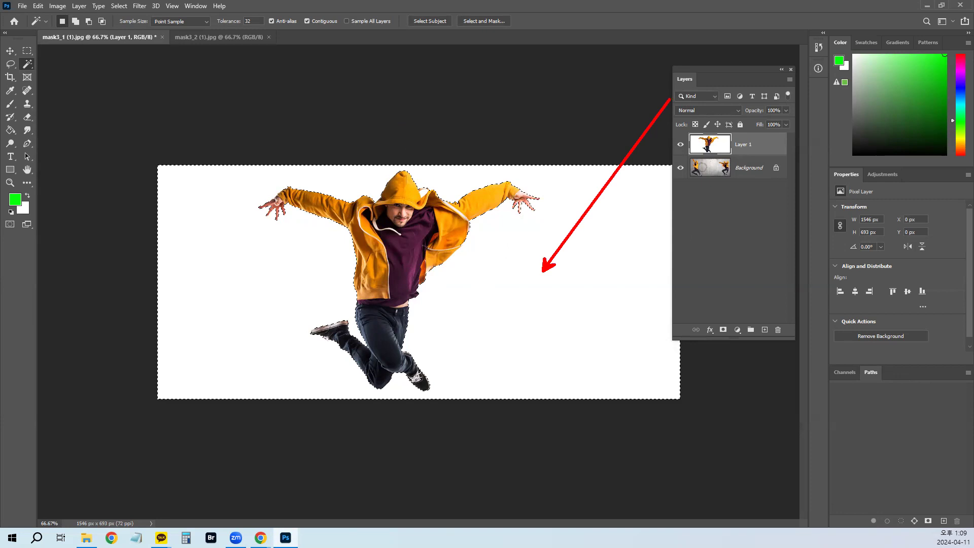
key(Escape)
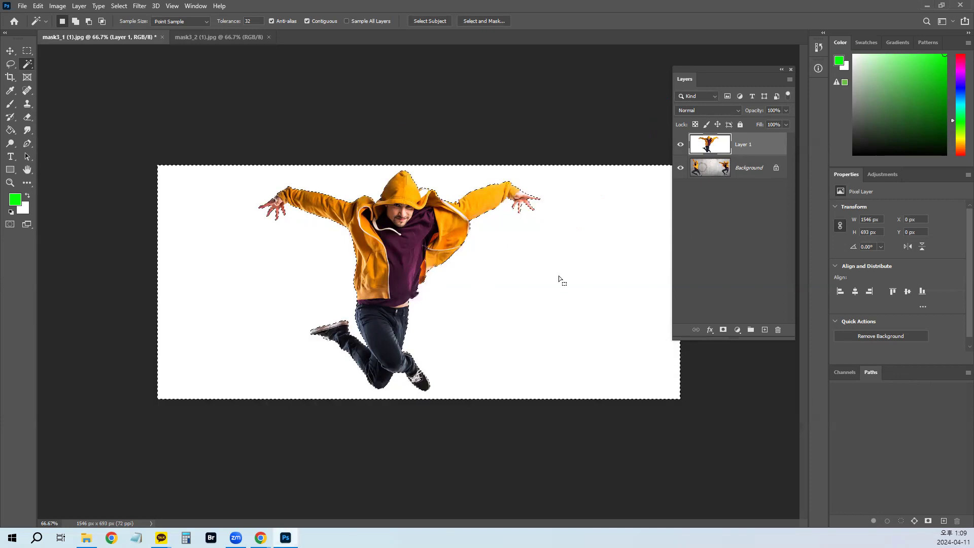
Step: Try masking Layer 1 so that only the selected white background is revealed, and undo the mask
click(724, 331)
key(ctrl+i)
drag(533, 248, 635, 77)
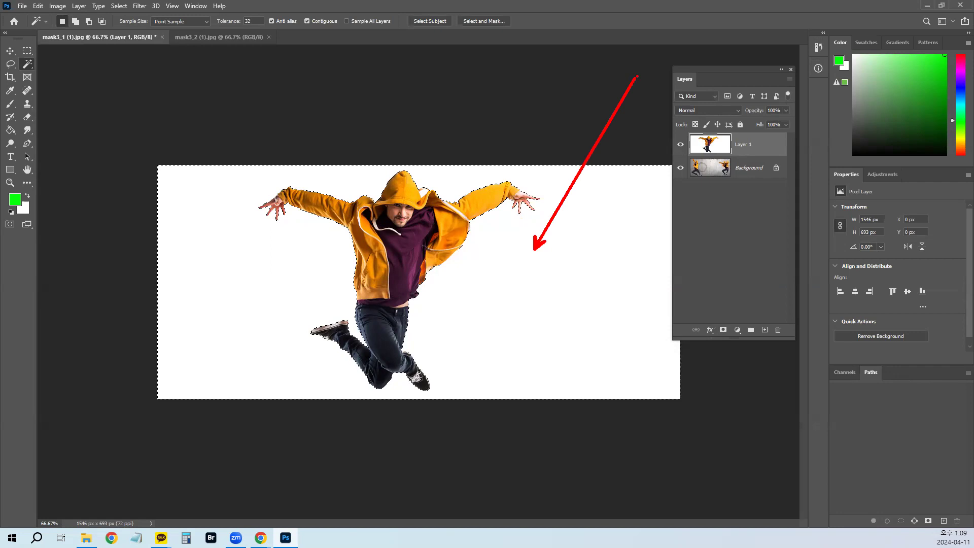
click(722, 330)
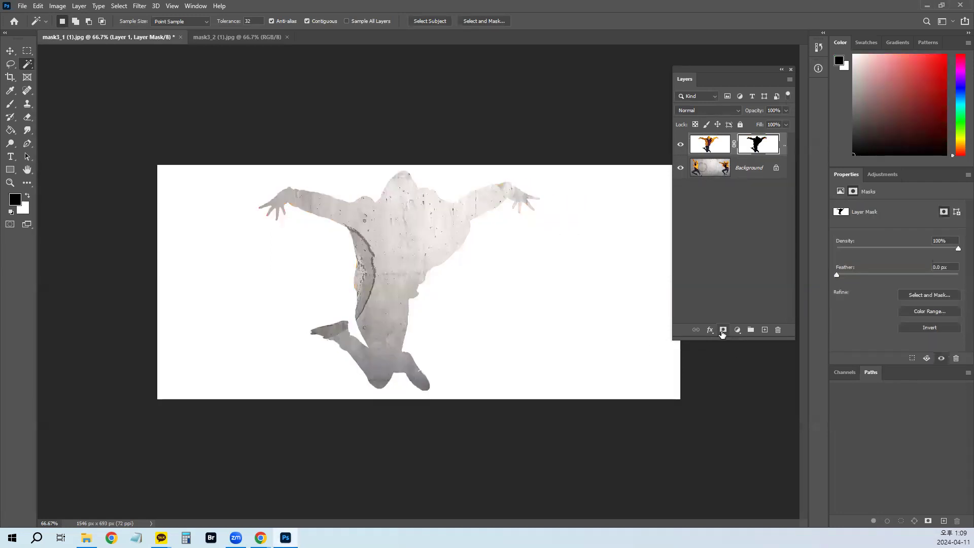
drag(779, 147, 833, 176)
key(ctrl+z)
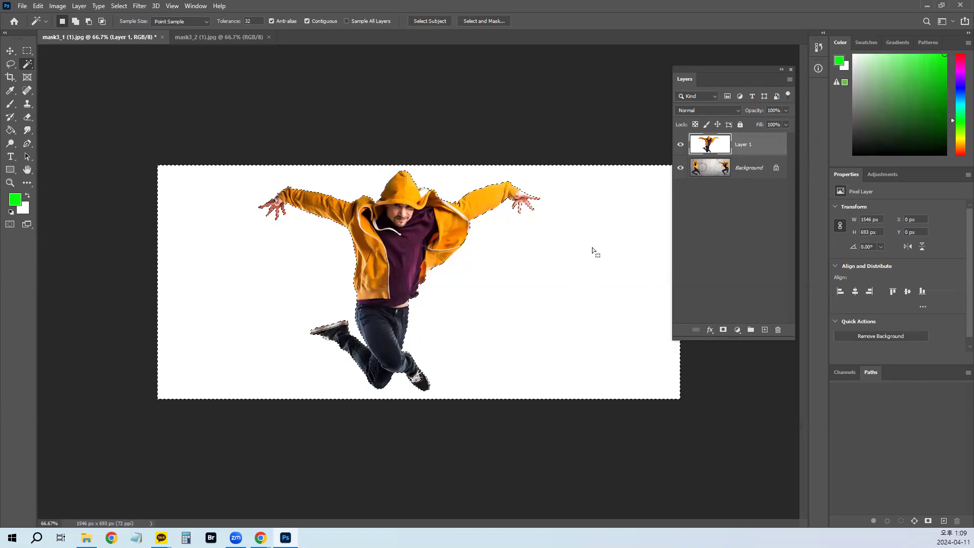
Step: Add a layer mask to Layer 1 that hides the selected white background and leaves the jumping man
click(723, 331)
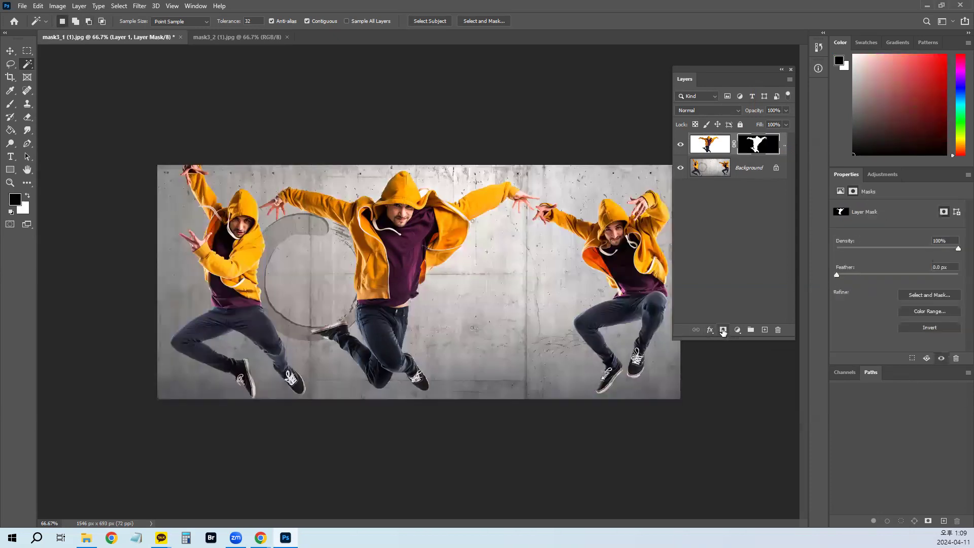
Step: Scale the masked jumping man to 84.9% and position him between the two other dancers
key(v)
mouse_move(383, 267)
mouse_down()
mouse_move(396, 279)
mouse_move(395, 267)
mouse_move(384, 273)
mouse_up()
key(ctrl+t)
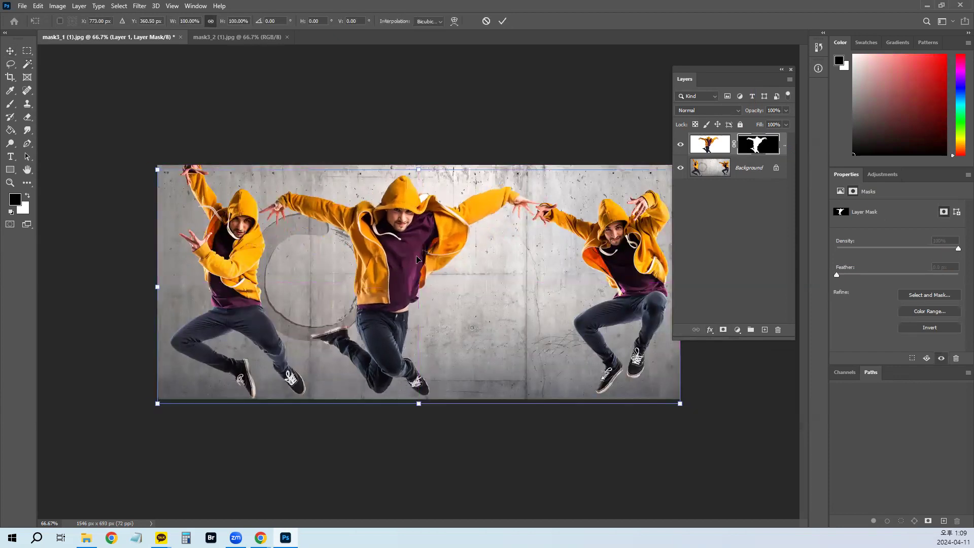
drag(154, 172, 236, 205)
drag(438, 294, 401, 274)
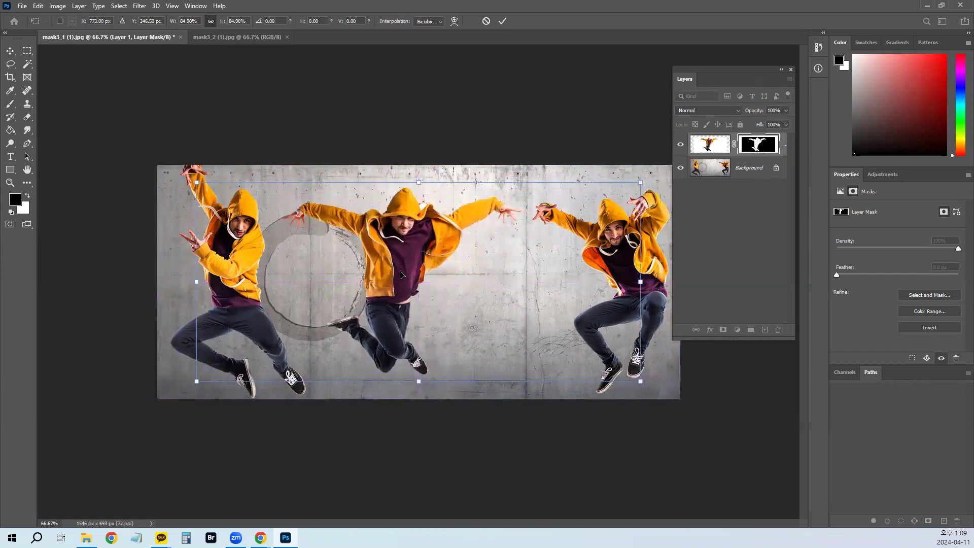
key(Return)
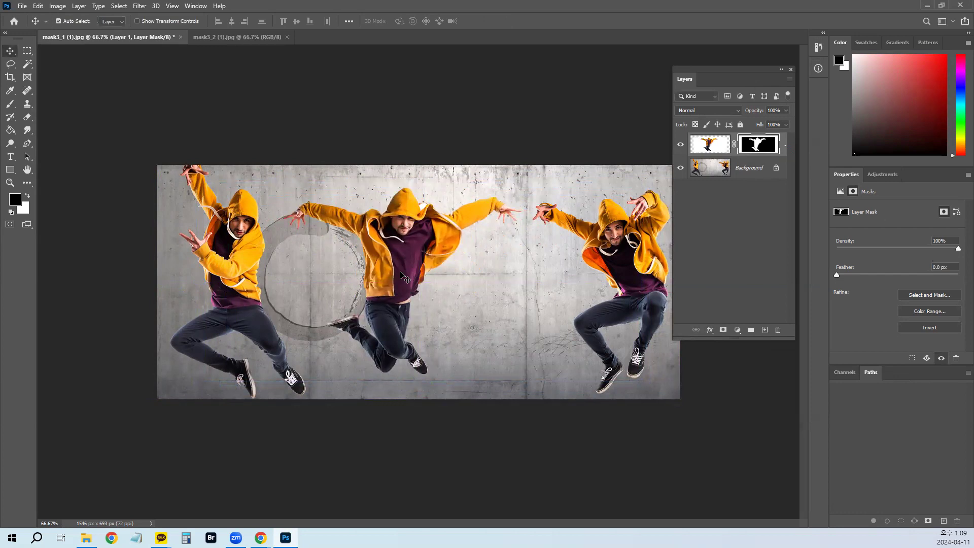